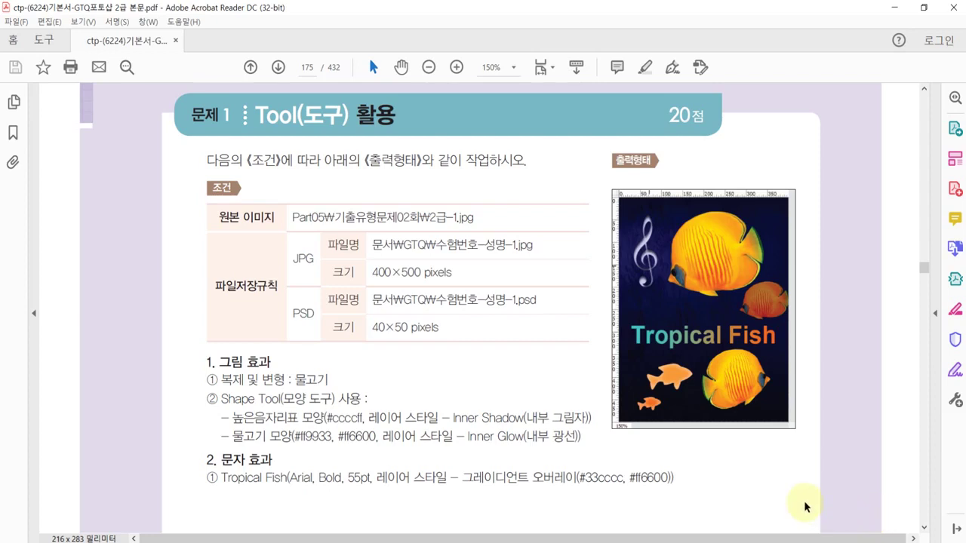
# Switch to Photoshop and review the width, height and resolution settings for a new document.
pyautogui.hotkey('alt', 'Tab')
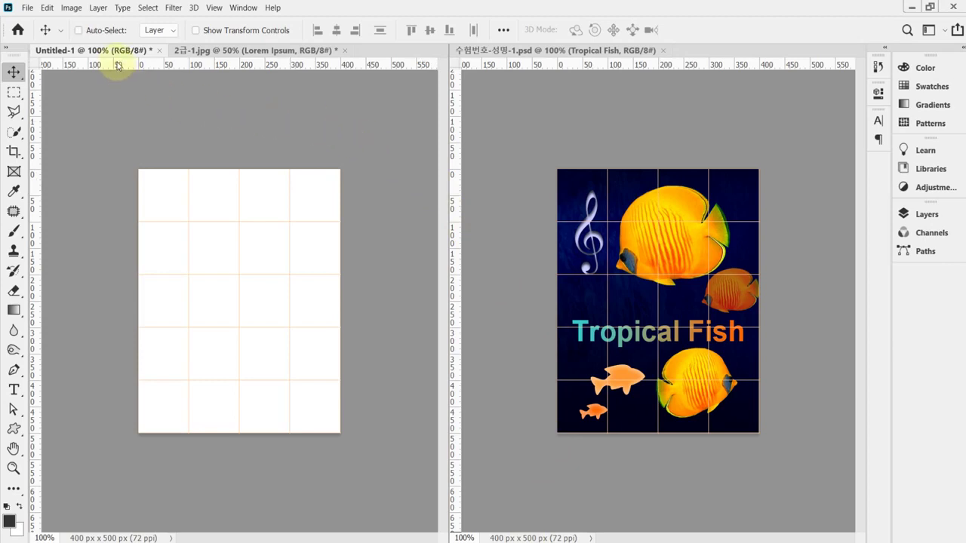
pyautogui.hotkey('ctrl', 'n')
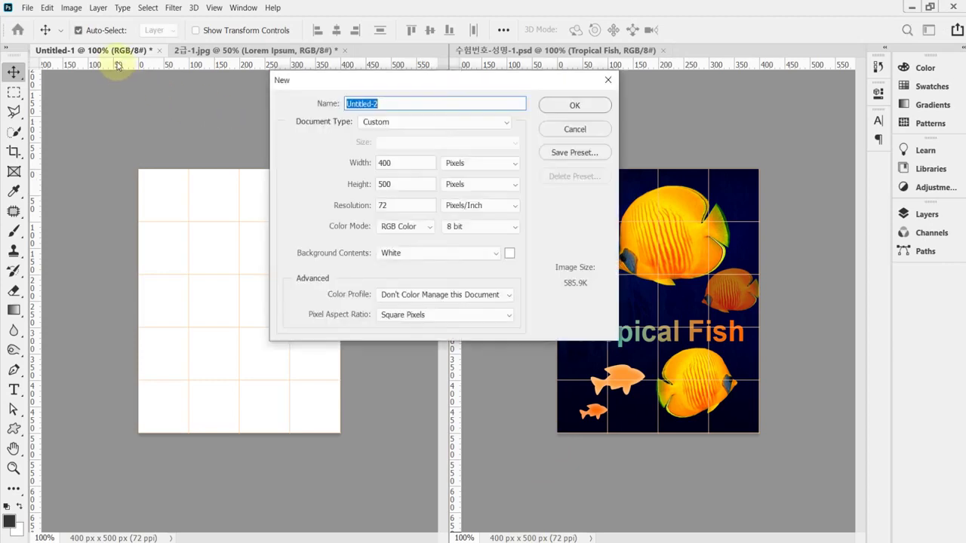
pyautogui.click(414, 164)
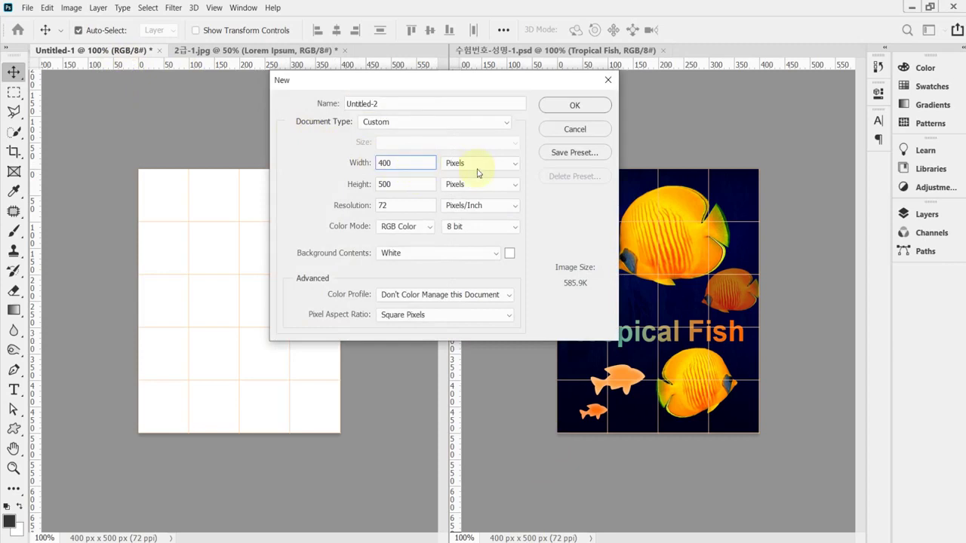
pyautogui.click(406, 186)
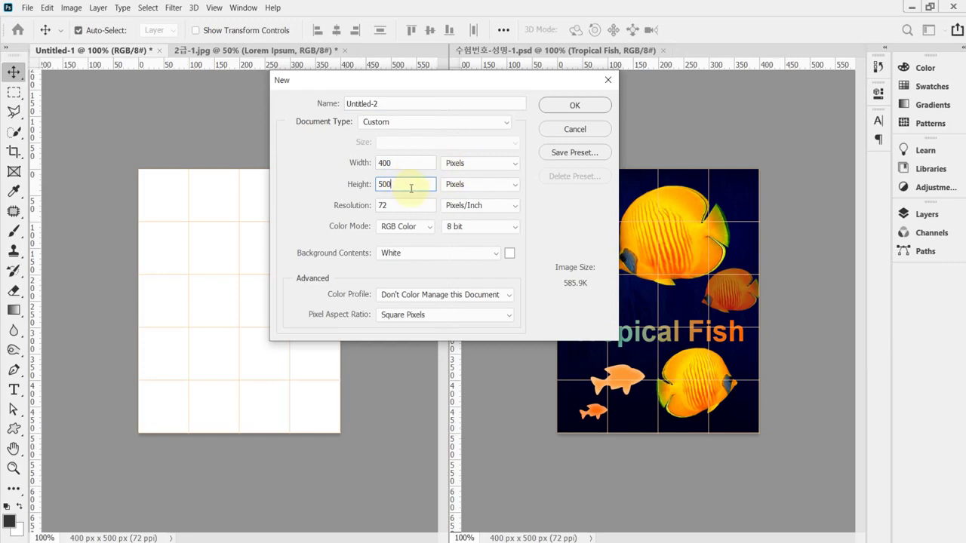
pyautogui.click(407, 206)
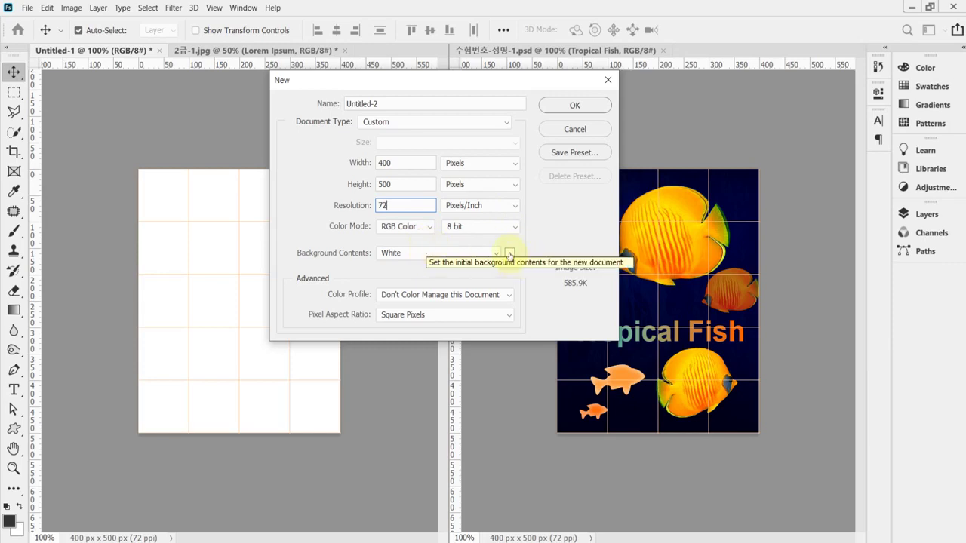
pyautogui.press('Escape')
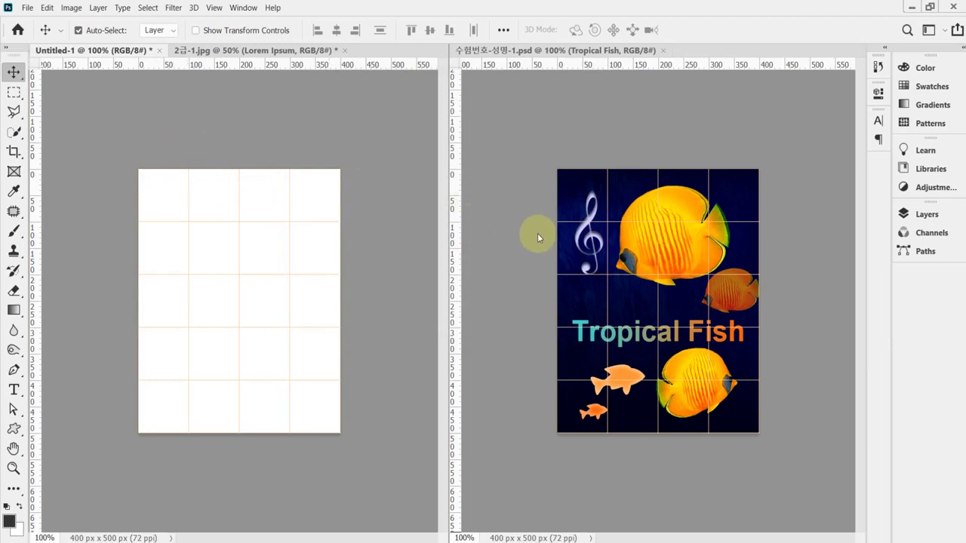
# Select the whole canvas of 2급-1.jpg and try to copy it.
pyautogui.click(199, 53)
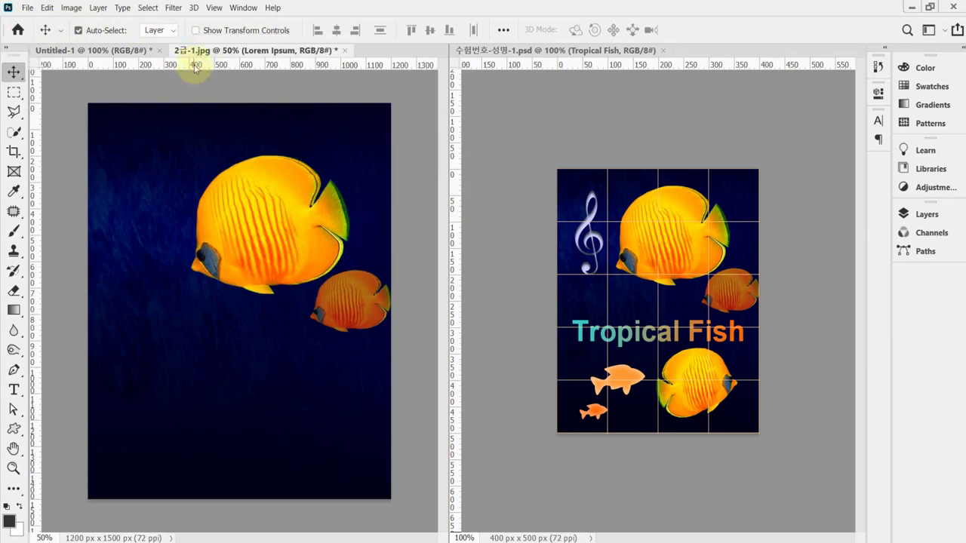
pyautogui.hotkey('ctrl', 'a')
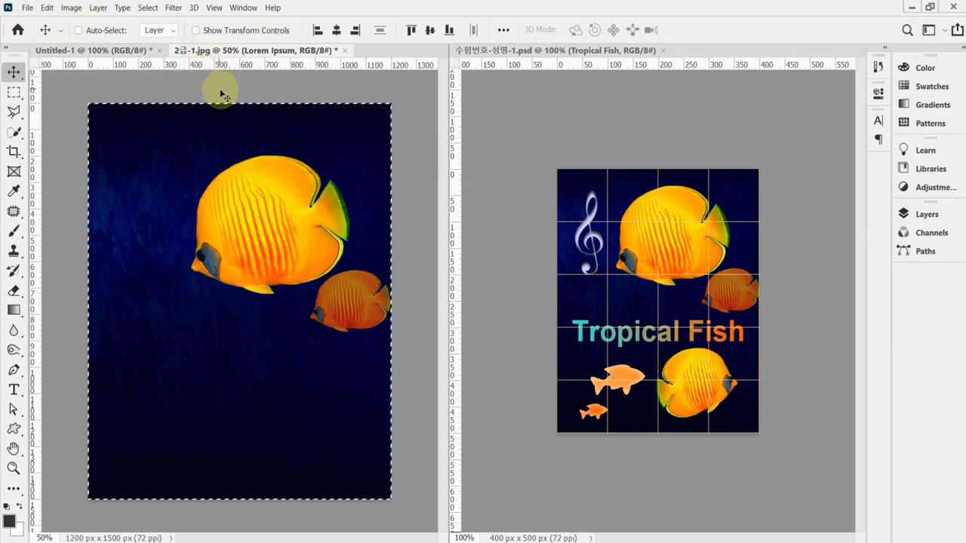
pyautogui.hotkey('ctrl', 'c')
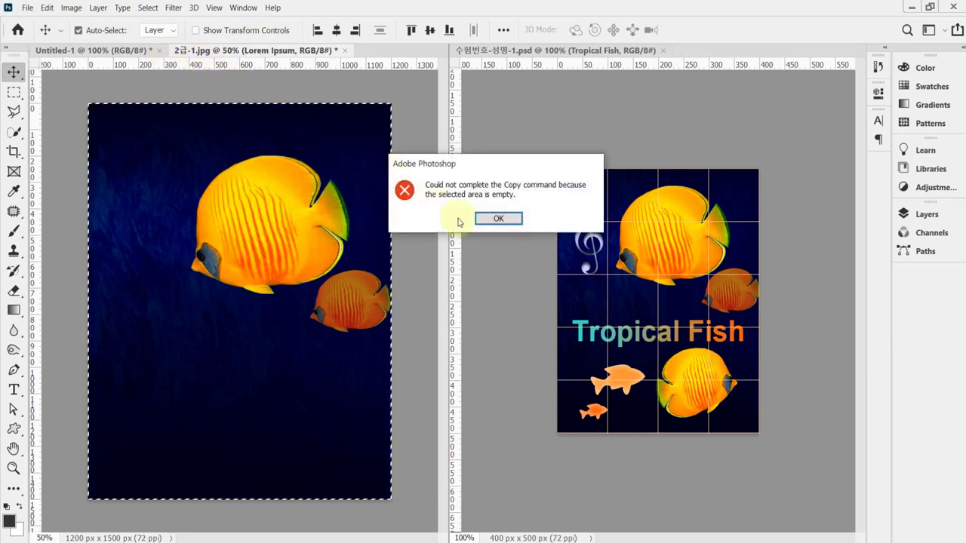
pyautogui.click(500, 218)
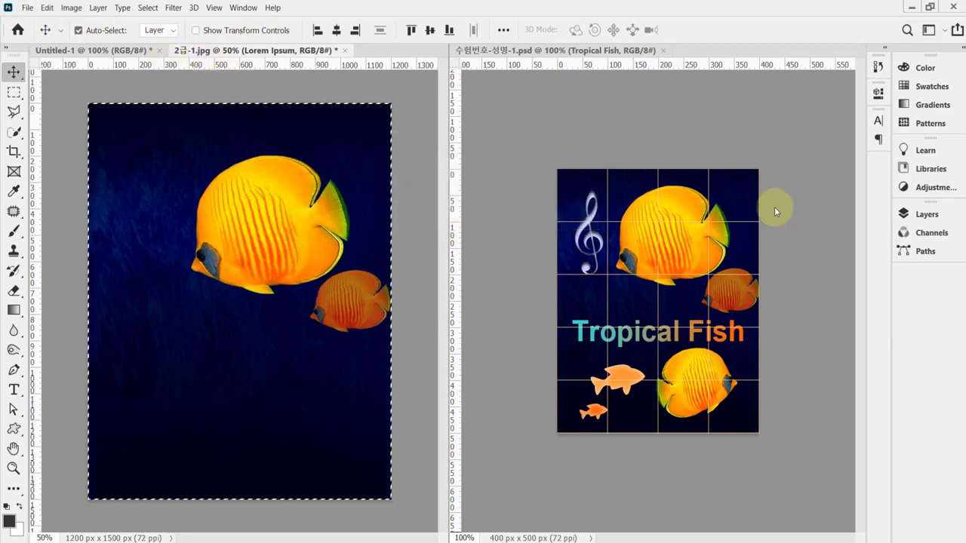
# Copy the Background layer of 2급-1.jpg and paste it into the blank Untitled-1 document.
pyautogui.click(927, 214)
pyautogui.click(756, 346)
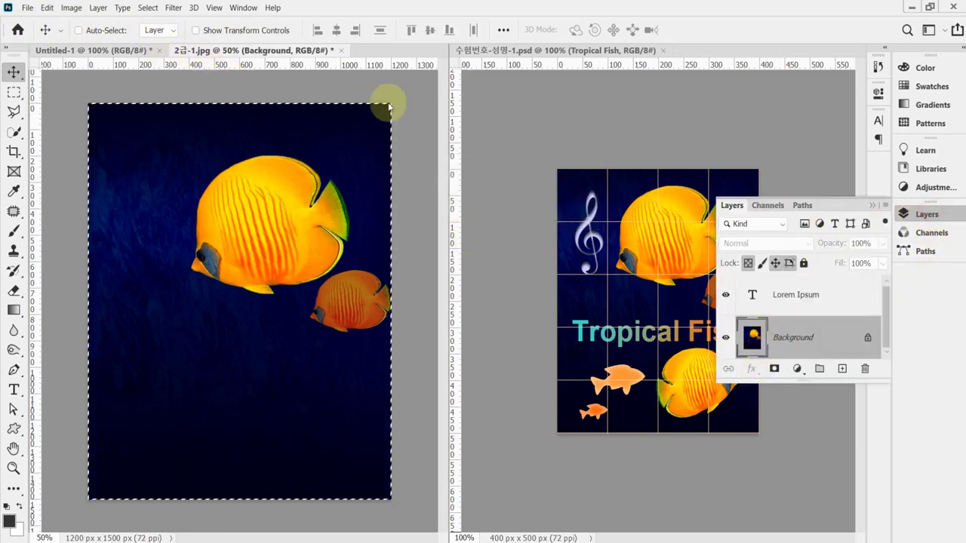
pyautogui.click(923, 215)
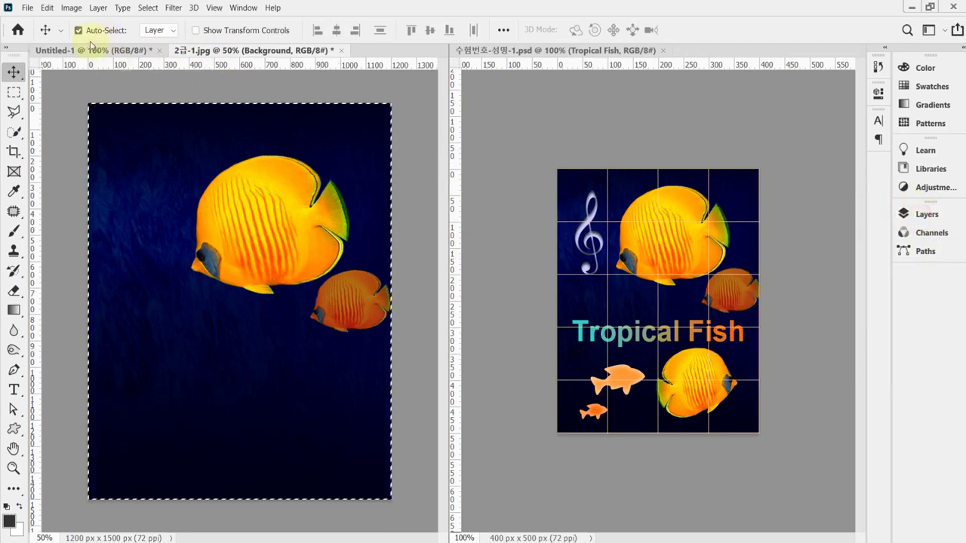
pyautogui.click(78, 50)
pyautogui.hotkey('ctrl', 'v')
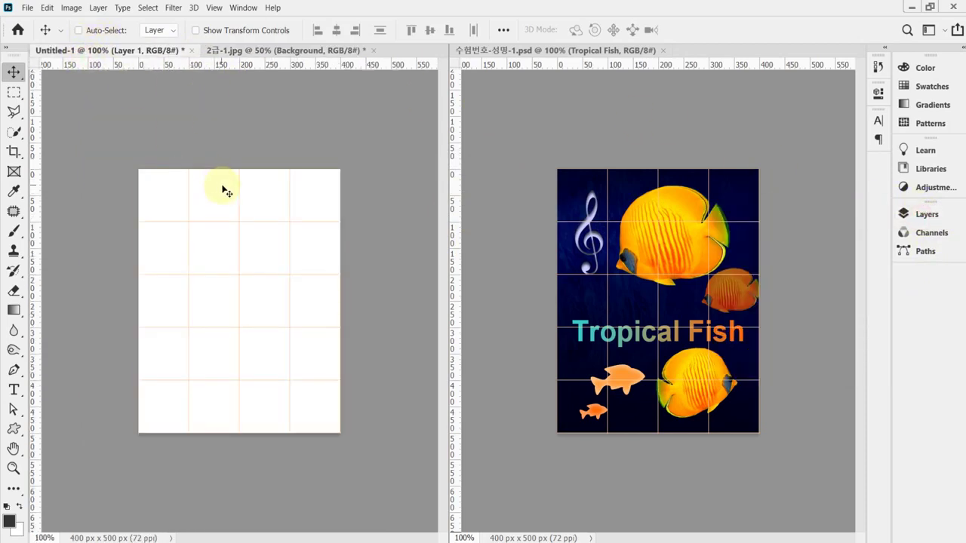
# Free-transform the pasted photo with linked proportions, scaling it to 60% and moving it to about X 100 px, Y 350 px.
pyautogui.hotkey('ctrl', 't')
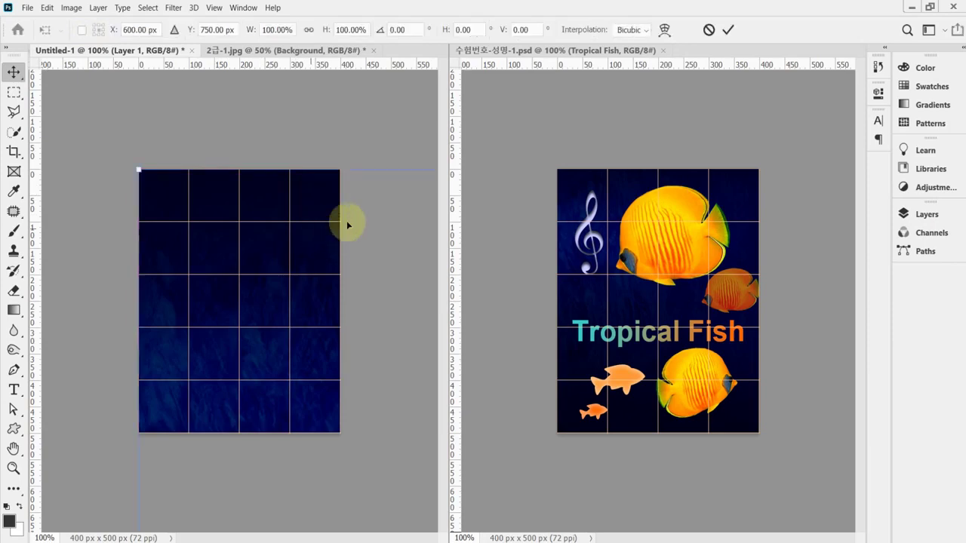
pyautogui.click(306, 33)
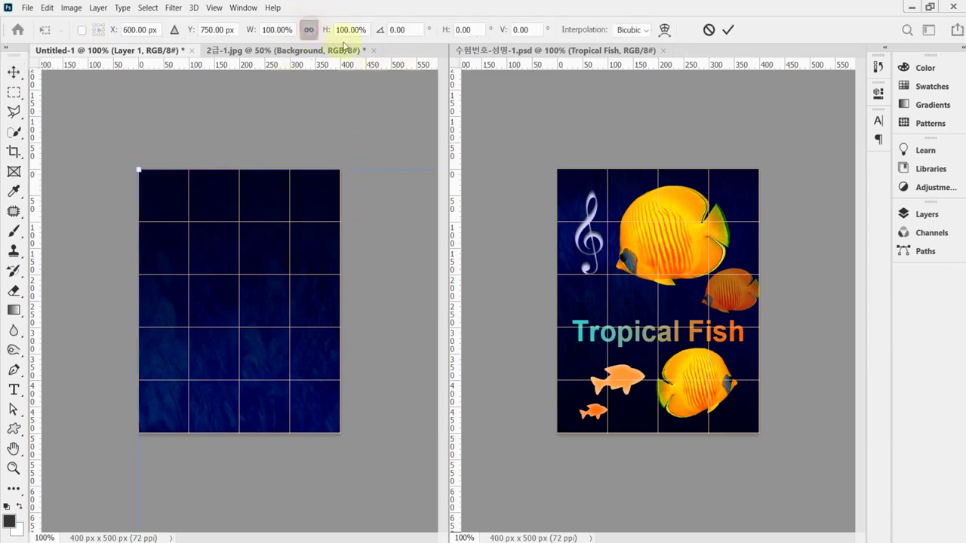
pyautogui.moveTo(249, 31); pyautogui.dragTo(220, 30)
pyautogui.moveTo(317, 332); pyautogui.dragTo(144, 158)
pyautogui.moveTo(378, 339); pyautogui.dragTo(319, 329)
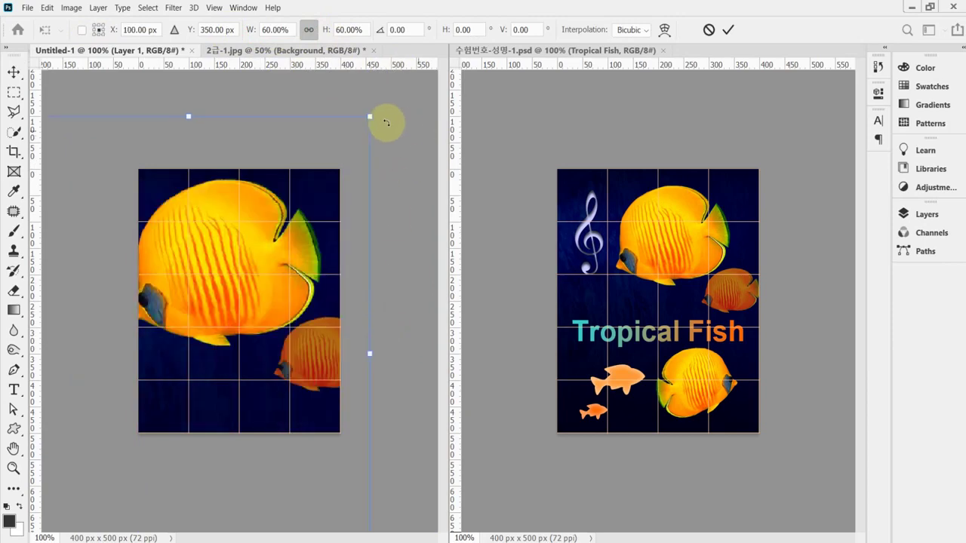
# Scale the photo down to about 37.26% and reposition it around X 183 px, Y 263 px.
pyautogui.moveTo(369, 118); pyautogui.dragTo(282, 207)
pyautogui.moveTo(222, 284); pyautogui.dragTo(318, 232)
pyautogui.moveTo(389, 165); pyautogui.dragTo(317, 222)
pyautogui.moveTo(306, 283); pyautogui.dragTo(310, 231)
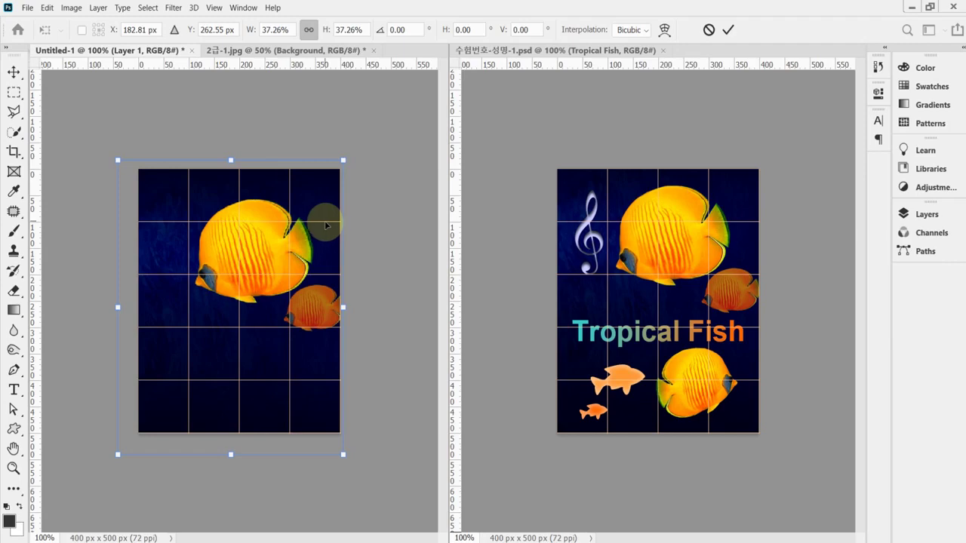
# Shrink the photo to about 35.62% and shift it up to about X 186 px, Y 227 px.
pyautogui.moveTo(325, 225); pyautogui.dragTo(319, 204)
pyautogui.moveTo(112, 145); pyautogui.dragTo(125, 157)
pyautogui.moveTo(208, 249); pyautogui.dragTo(208, 243)
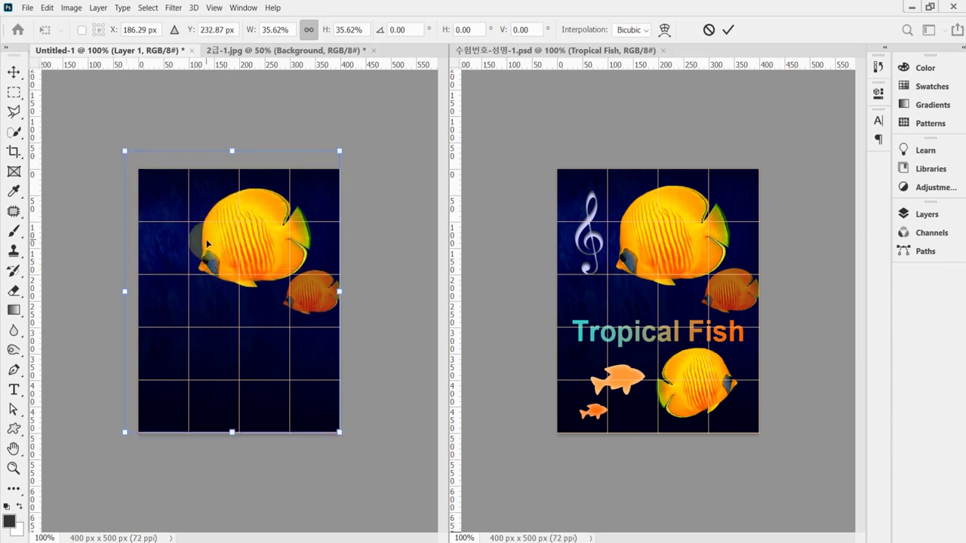
pyautogui.press('Up')
pyautogui.press('Up')
pyautogui.press('Up')
pyautogui.press('Up')
pyautogui.press('Up')
pyautogui.press('Up')
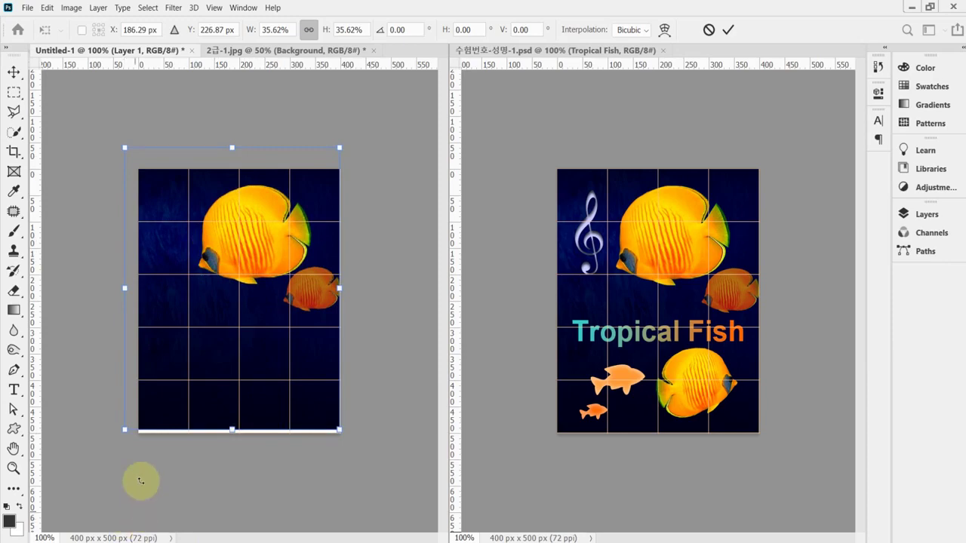
# Enlarge the photo to about 36.59%, nudge it right by 3 px to cover the canvas, and apply the transform.
pyautogui.moveTo(125, 432); pyautogui.dragTo(119, 440)
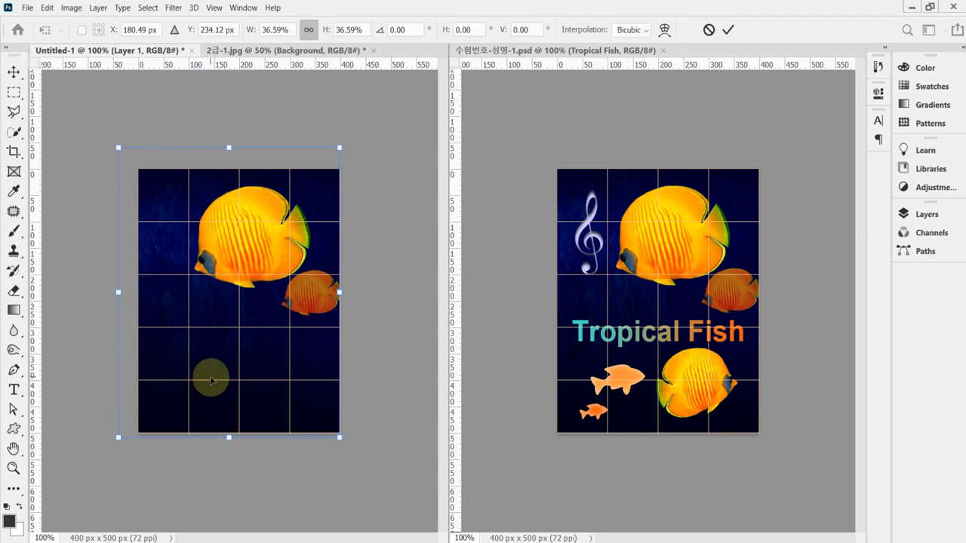
pyautogui.press('Right')
pyautogui.press('Right')
pyautogui.press('Right')
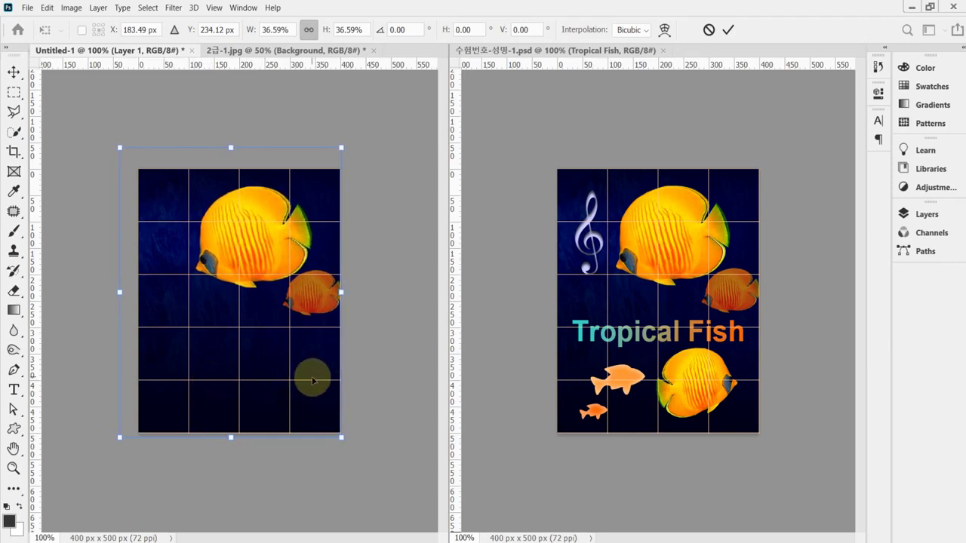
pyautogui.press('Return')
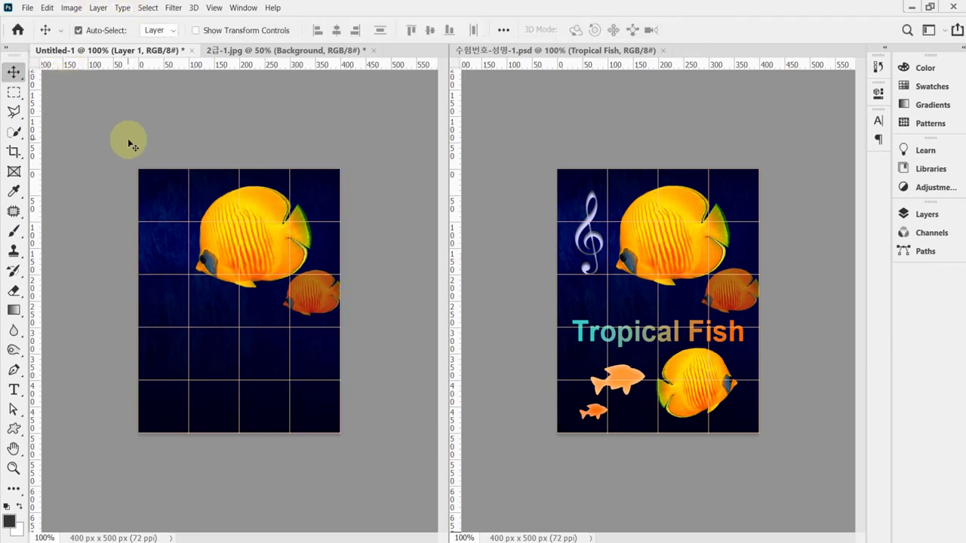
# Begin saving the document as a new file in the 임시파일 folder on the desktop.
pyautogui.press('ctrl')
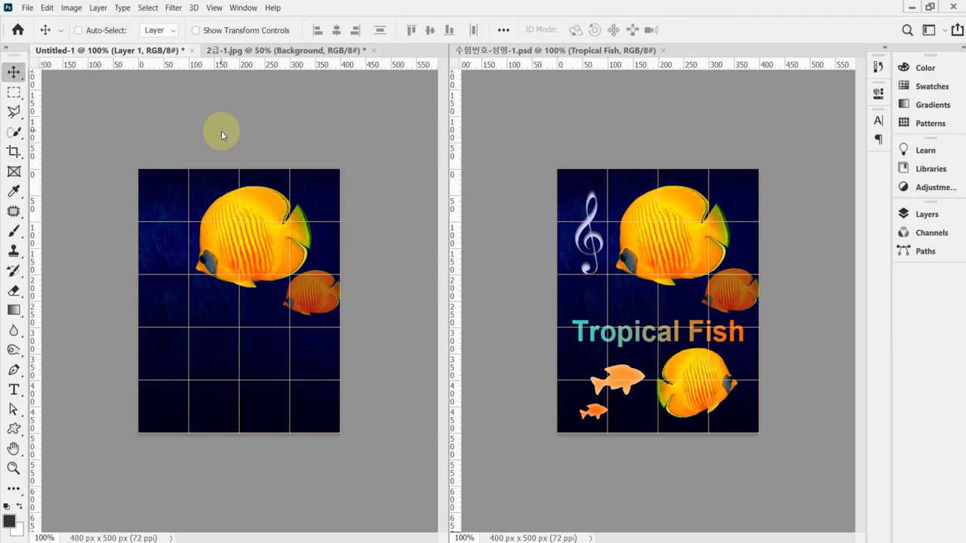
pyautogui.hotkey('ctrl', 'shift', 's')
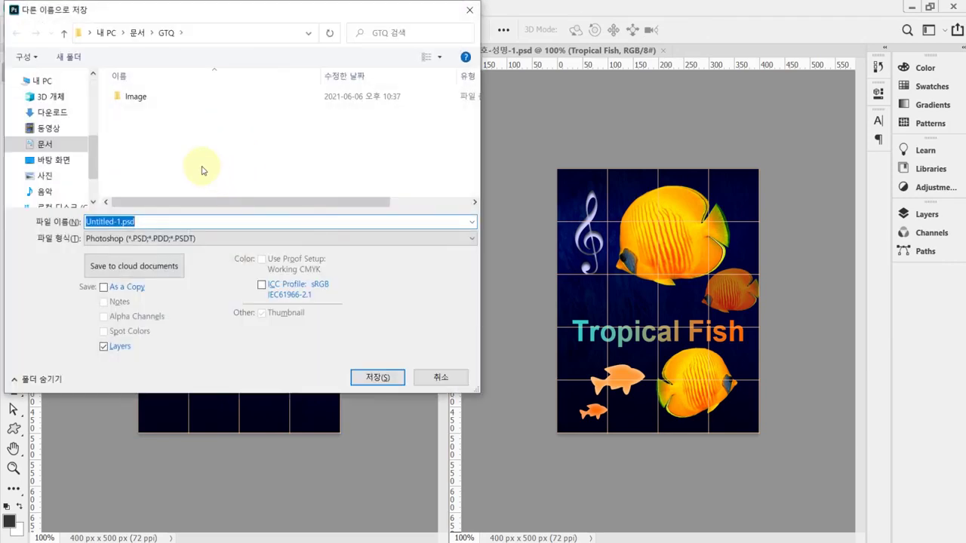
pyautogui.click(63, 166)
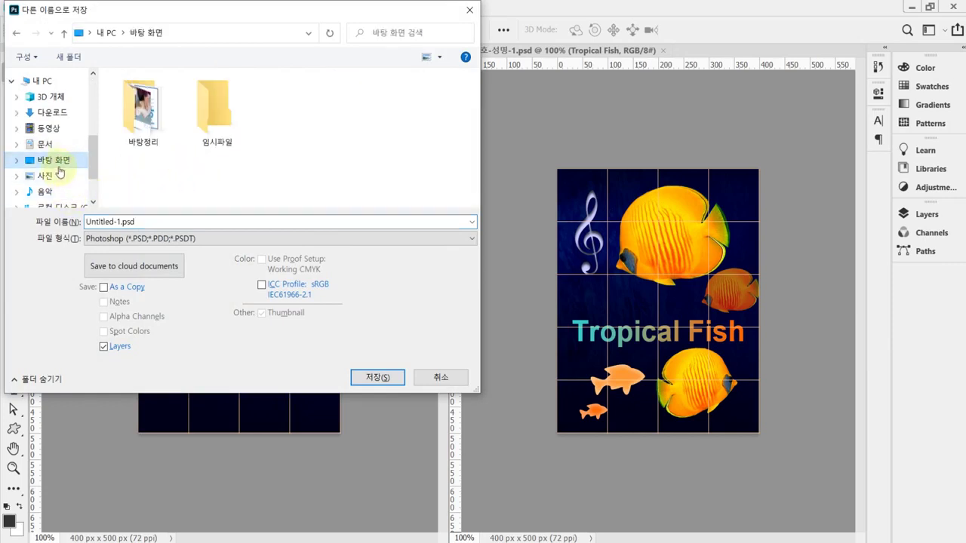
pyautogui.click(226, 123)
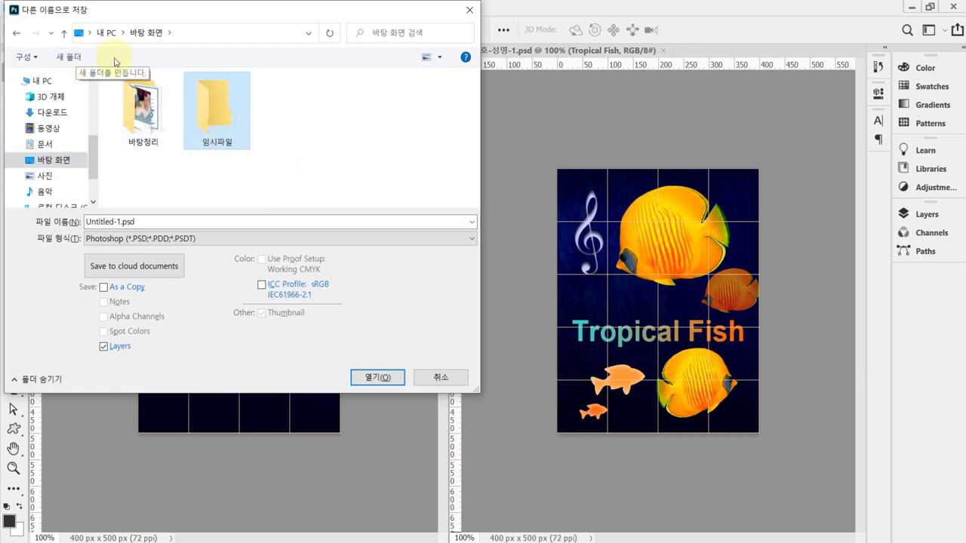
pyautogui.click(209, 121)
pyautogui.doubleClick(209, 122)
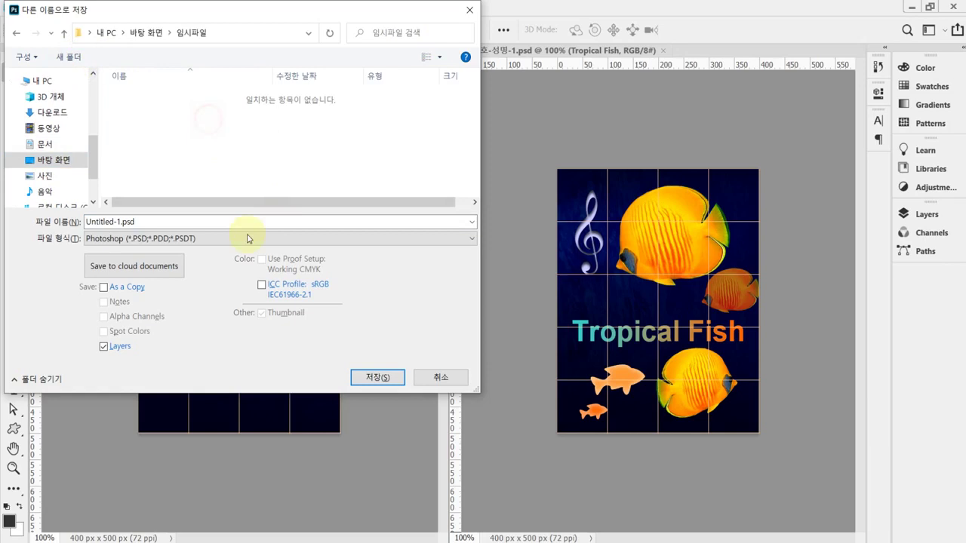
# Copy the file name 수험번호-성명-1 from the exam PDF in Acrobat Reader and save the Photoshop document as a PSD under it.
pyautogui.click(169, 220)
pyautogui.press('BackSpace')
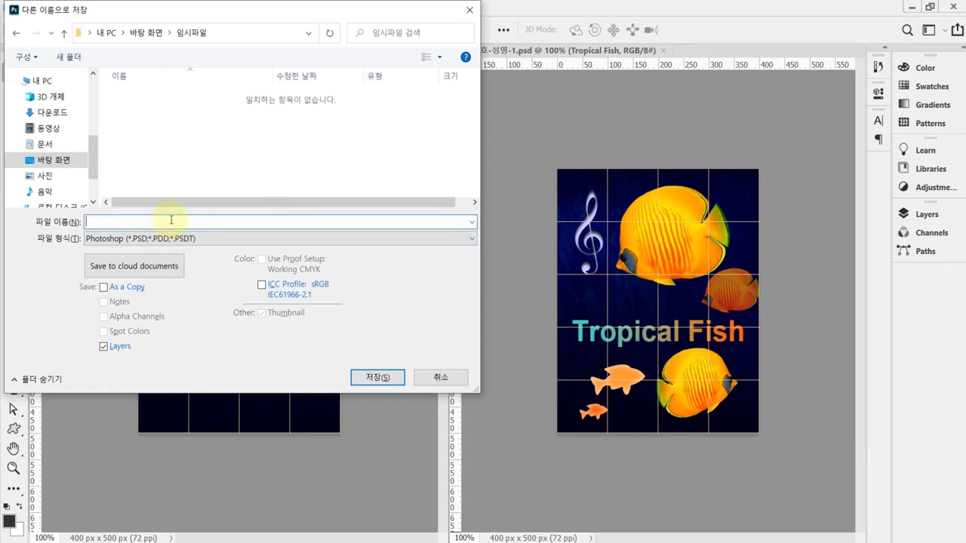
pyautogui.hotkey('alt', 'Tab')
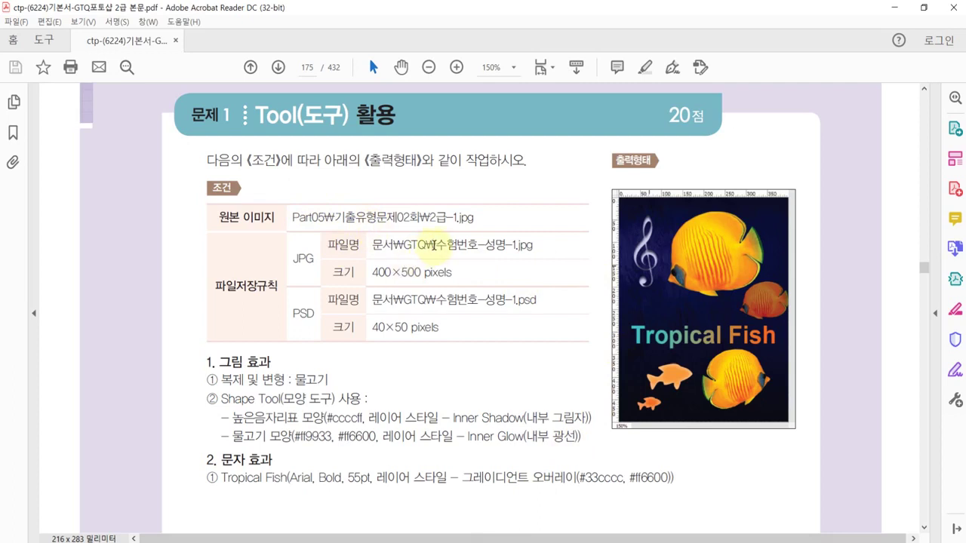
pyautogui.moveTo(436, 245); pyautogui.dragTo(517, 244)
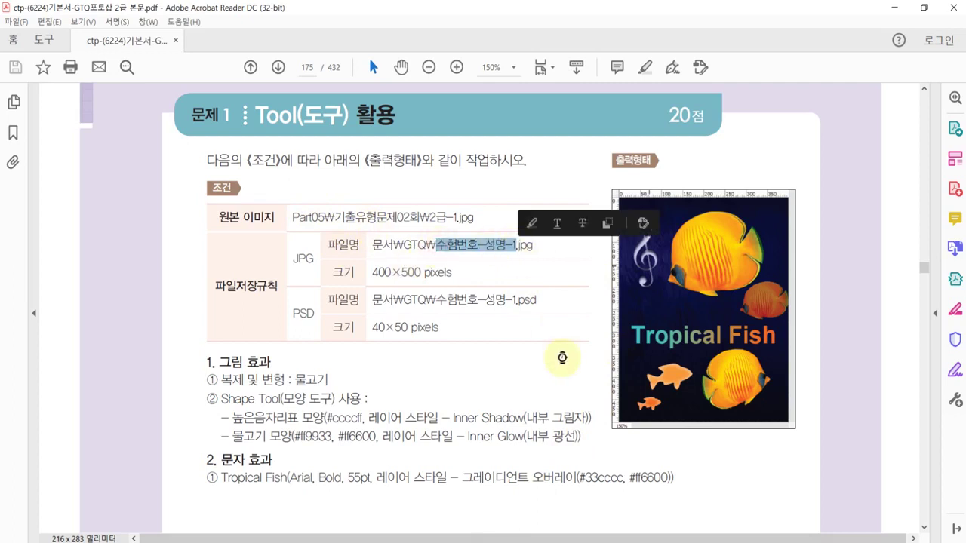
pyautogui.hotkey('alt', 'Tab')
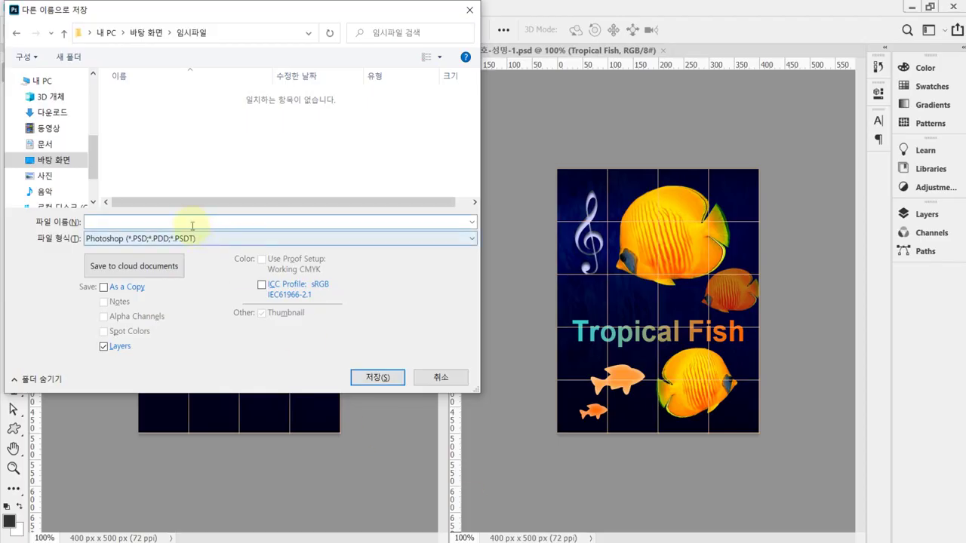
pyautogui.click(190, 222)
pyautogui.hotkey('ctrl', 'v')
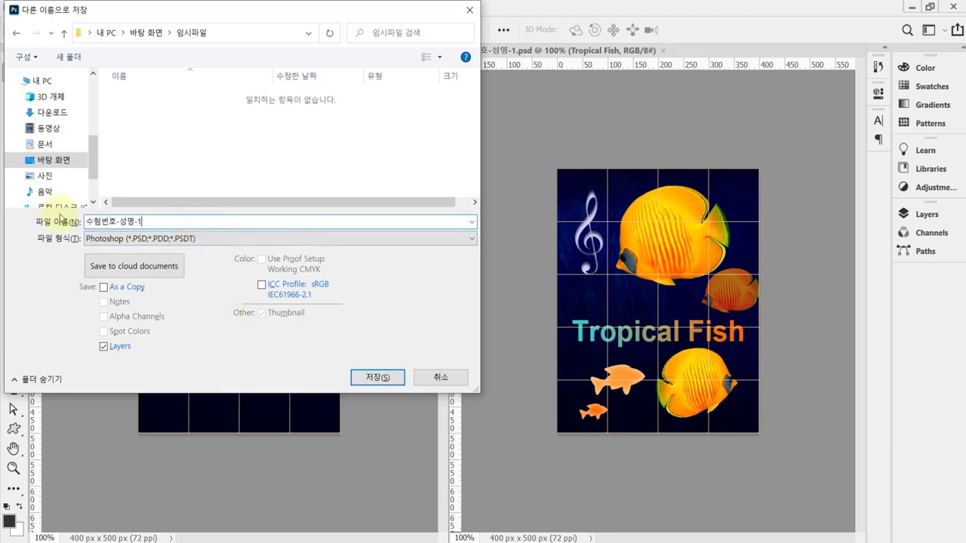
pyautogui.click(373, 381)
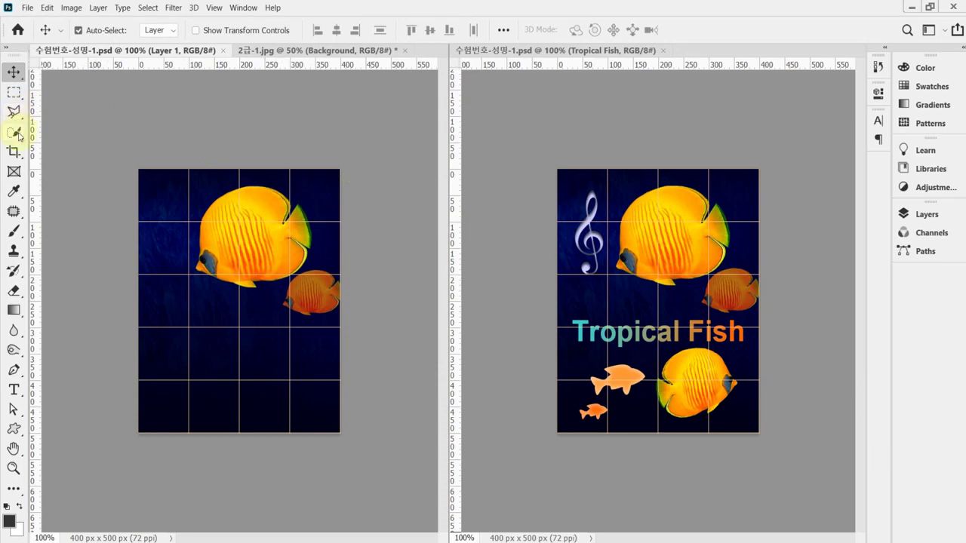
# Choose the Quick Selection tool and reset all tools to their default settings.
pyautogui.moveTo(17, 133)
pyautogui.mouseDown()
pyautogui.moveTo(61, 129)
pyautogui.moveTo(71, 154)
pyautogui.mouseUp()
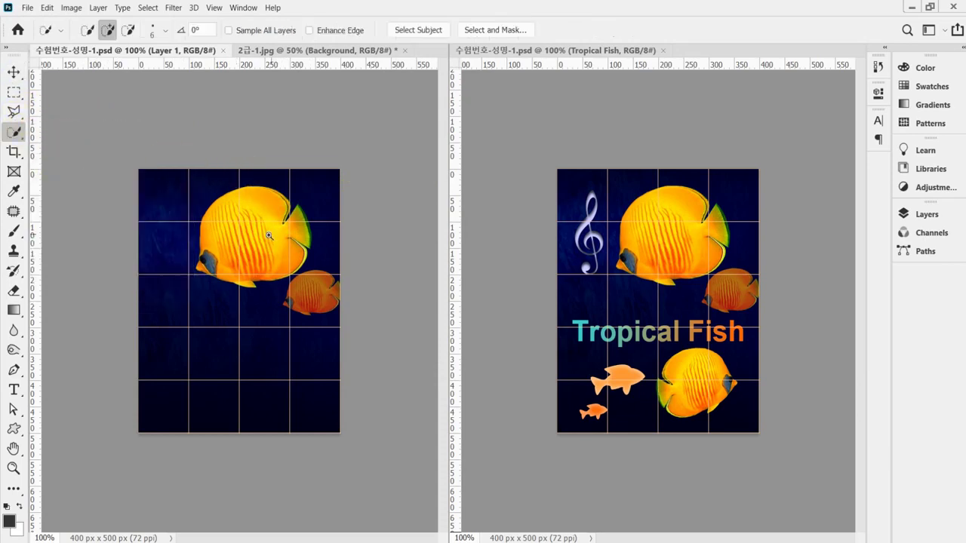
pyautogui.scroll(1, 260, 230)
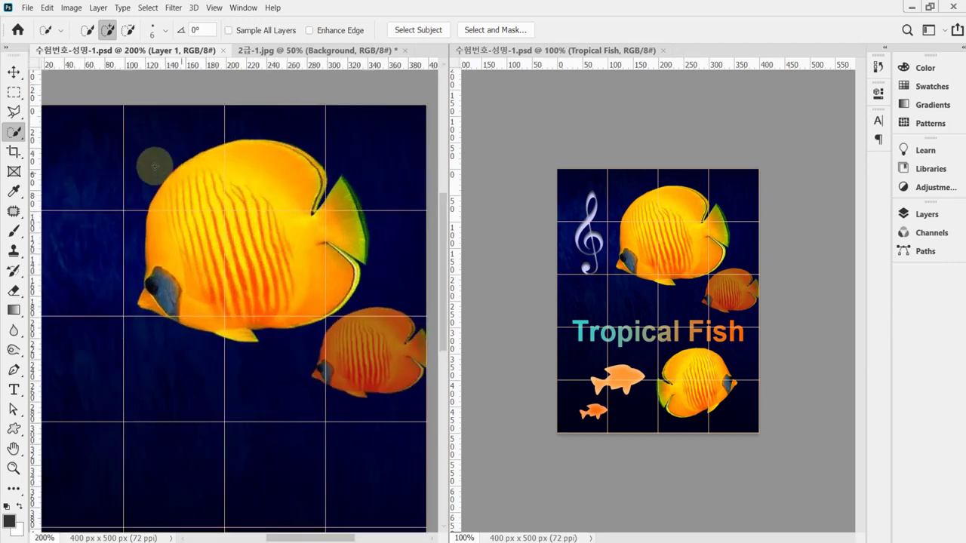
pyautogui.rightClick(44, 32)
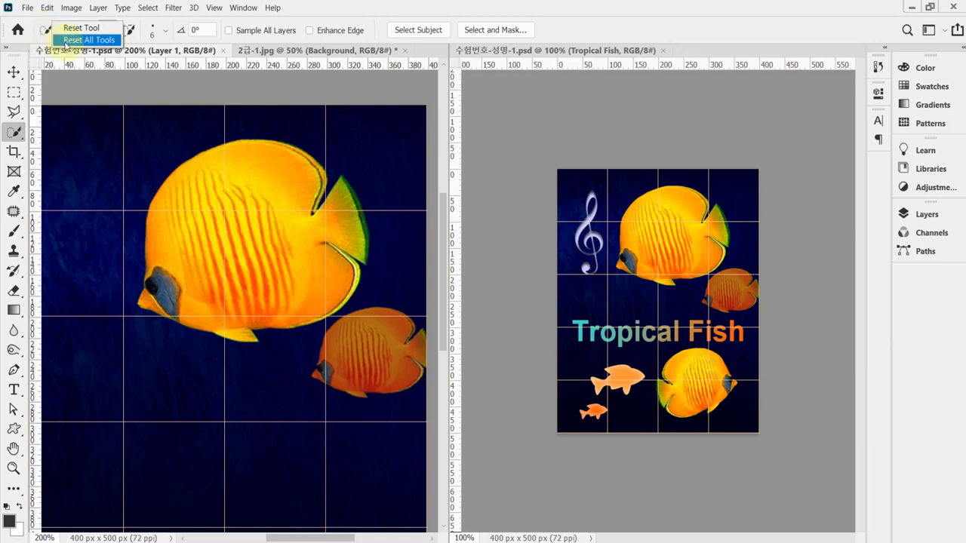
pyautogui.click(65, 41)
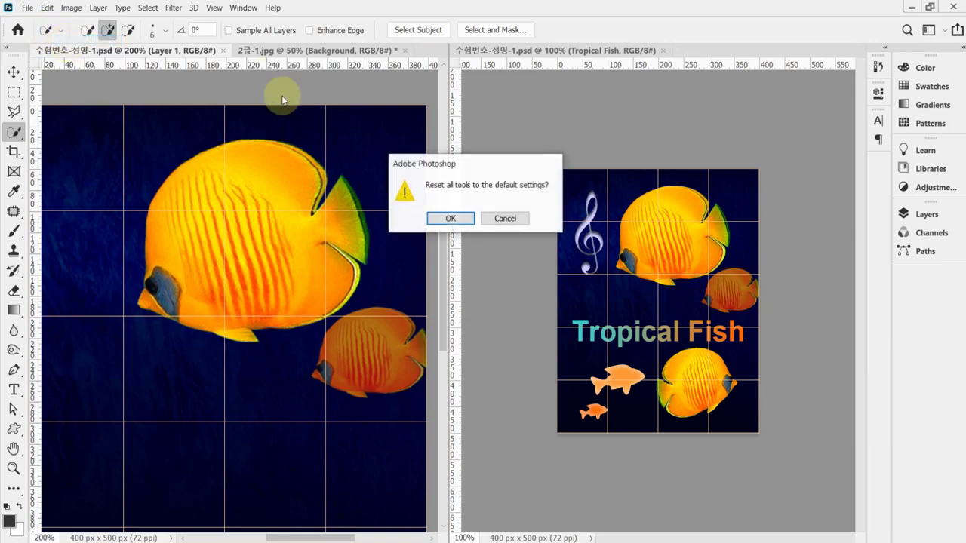
pyautogui.click(445, 220)
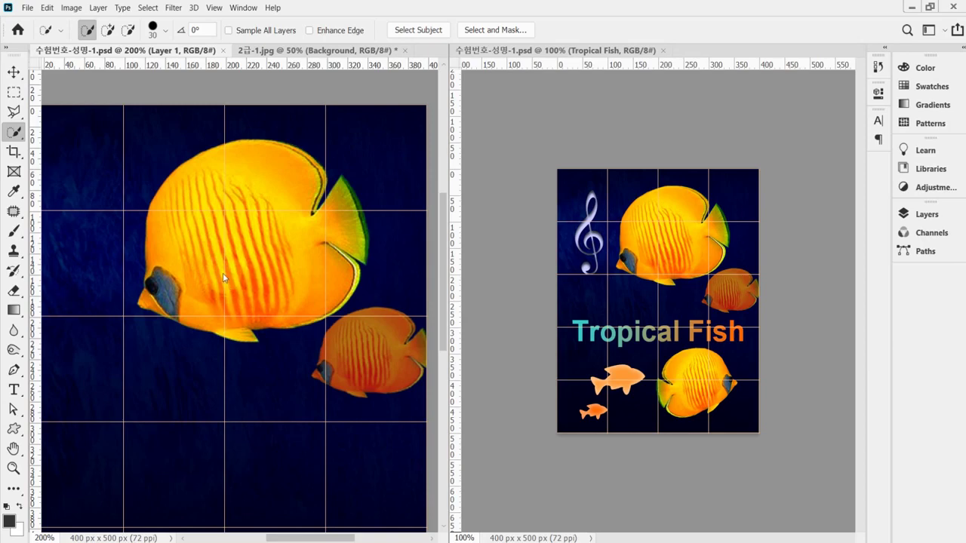
# Quick-select the large upper fish with a 30 px brush, and add its snout with a 10 px brush.
pyautogui.moveTo(227, 189); pyautogui.dragTo(241, 190)
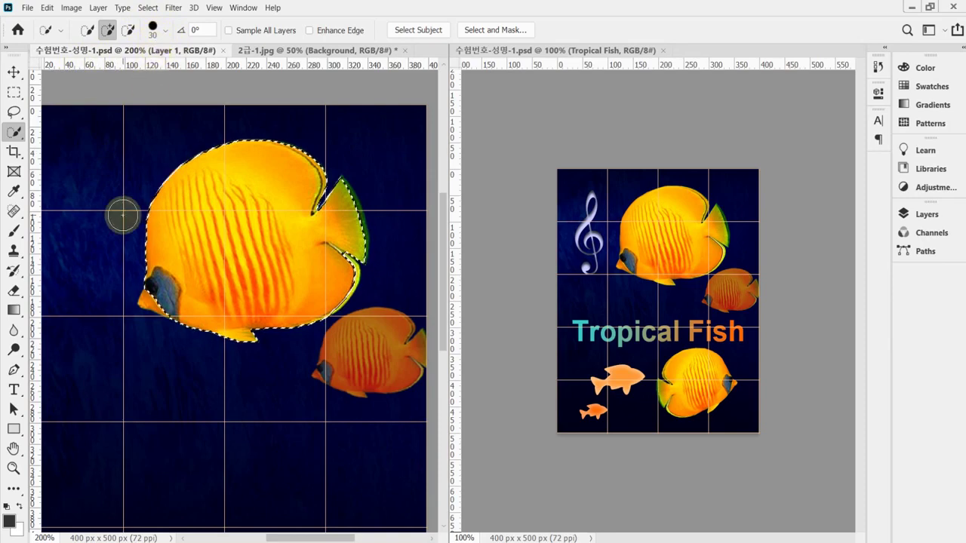
pyautogui.press('[')
pyautogui.press('[')
pyautogui.press('[')
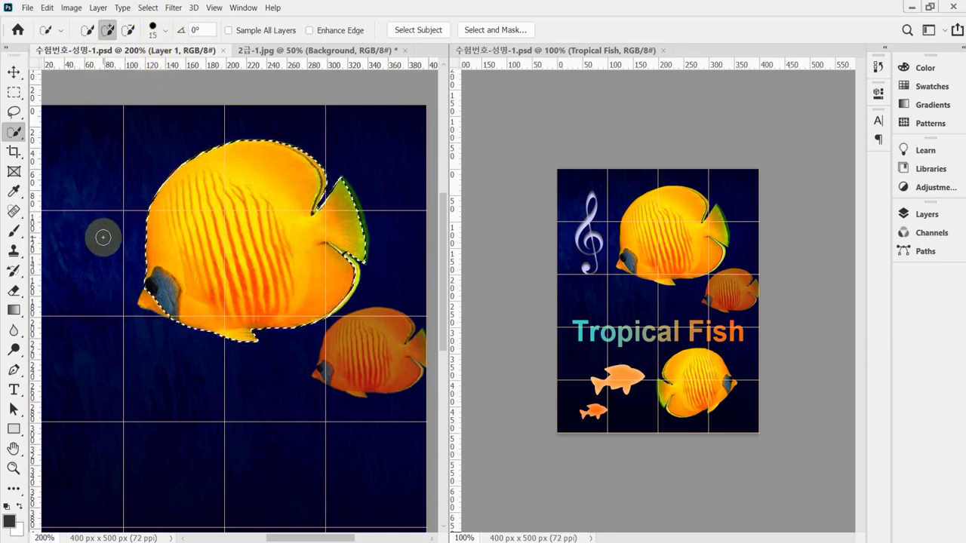
pyautogui.press('[')
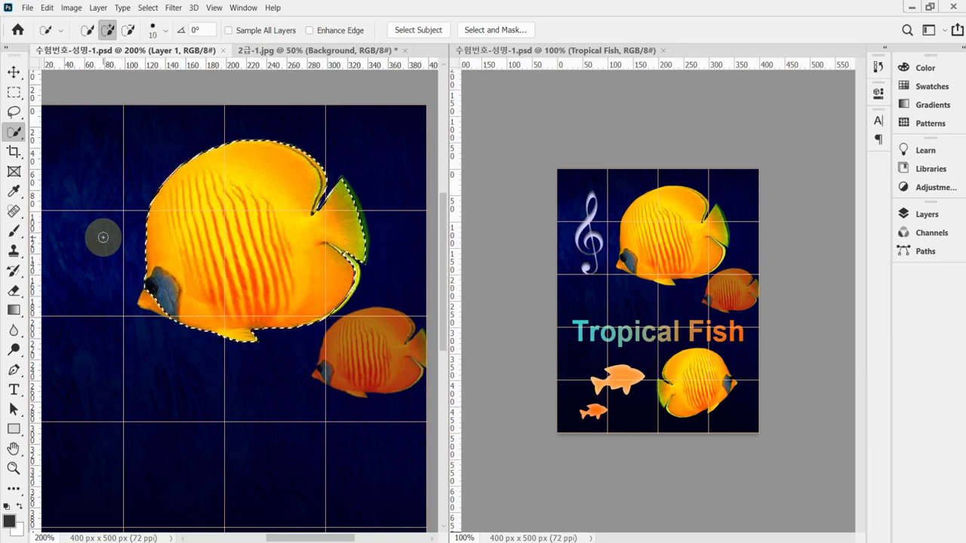
pyautogui.press(']')
pyautogui.press(']')
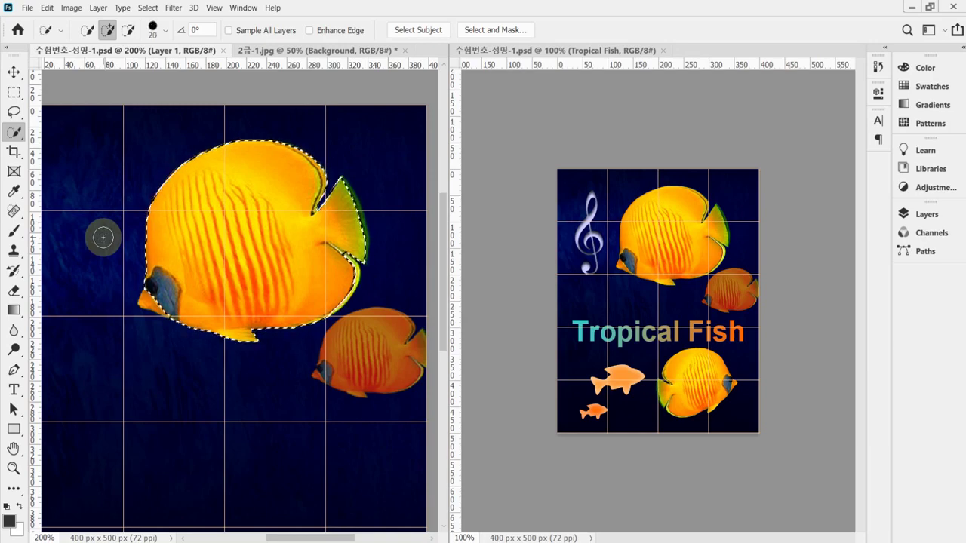
pyautogui.press('[')
pyautogui.press('[')
pyautogui.scroll(1, 157, 303)
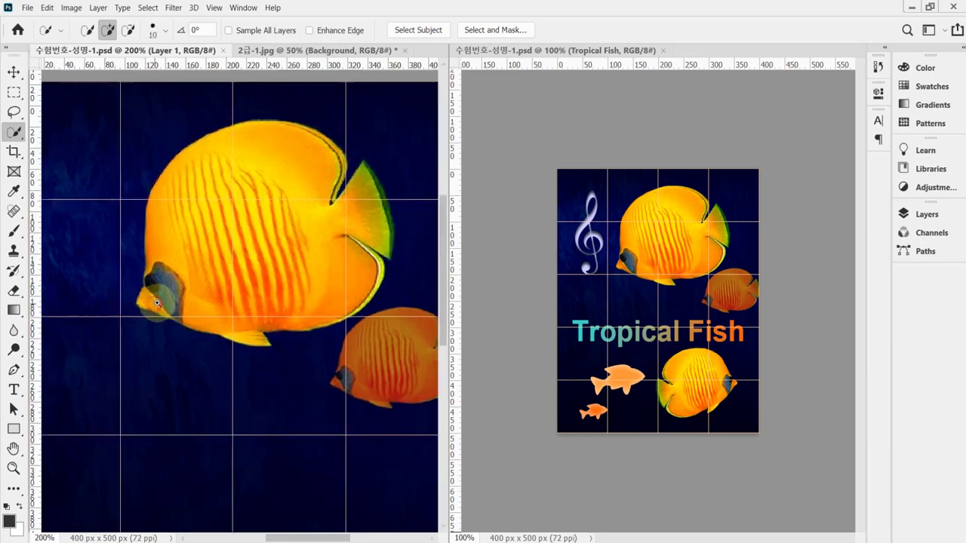
pyautogui.scroll(1, 157, 303)
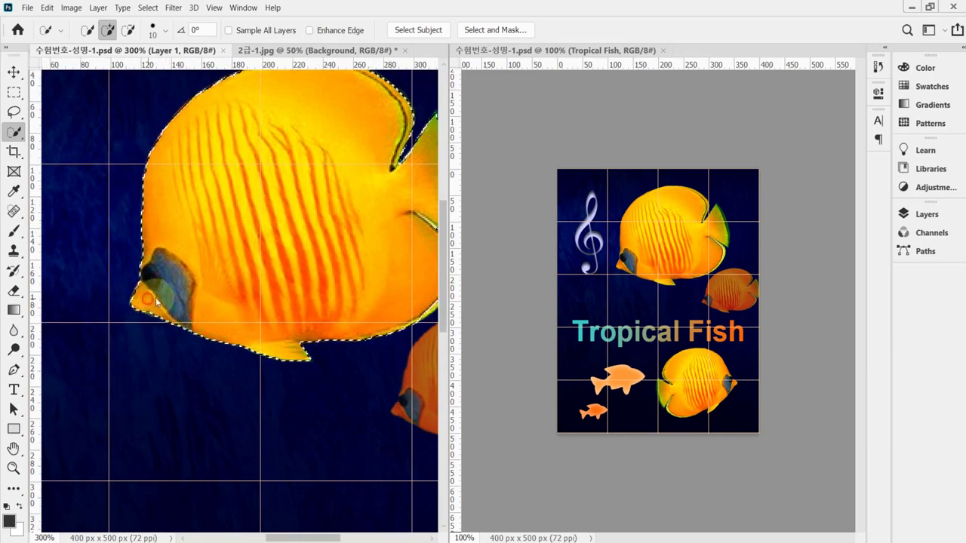
# Add the green tail edge to the fish selection with a 7 px brush and the lower fin tip with a 5 px brush.
pyautogui.scroll(2, 226, 274)
pyautogui.hscroll(3, 226, 274)
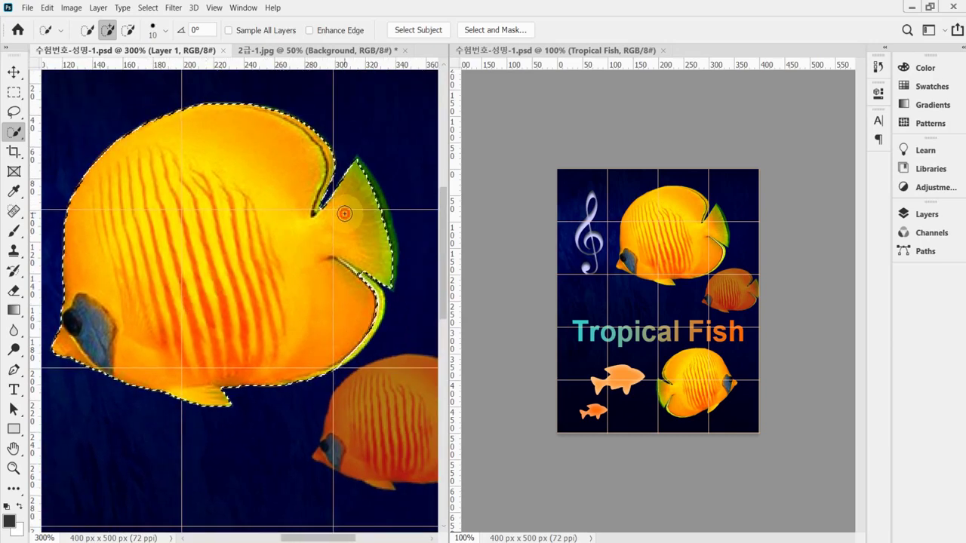
pyautogui.press('[')
pyautogui.press('[')
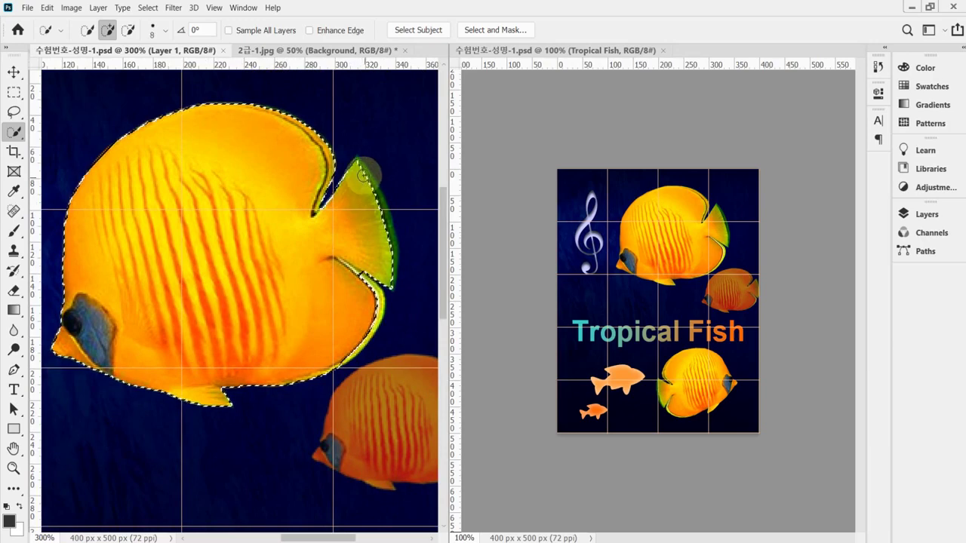
pyautogui.press('[')
pyautogui.moveTo(363, 174)
pyautogui.mouseDown()
pyautogui.moveTo(386, 255)
pyautogui.moveTo(390, 226)
pyautogui.moveTo(393, 253)
pyautogui.mouseUp()
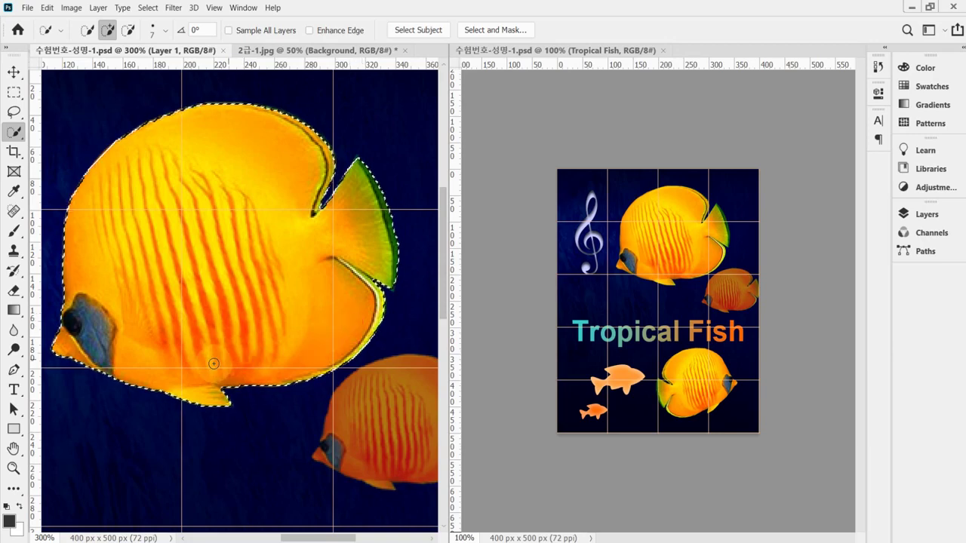
pyautogui.press('[')
pyautogui.press('[')
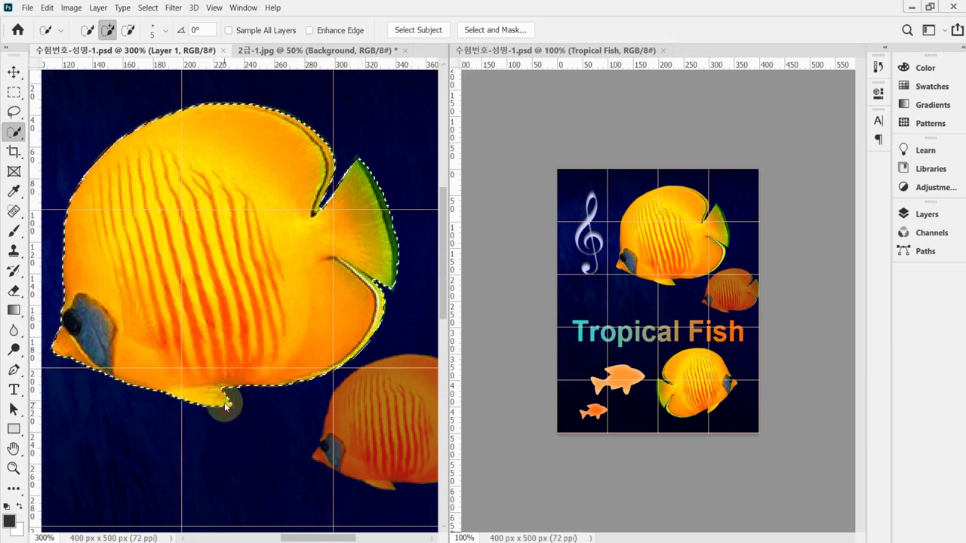
pyautogui.click(224, 406)
pyautogui.click(344, 240)
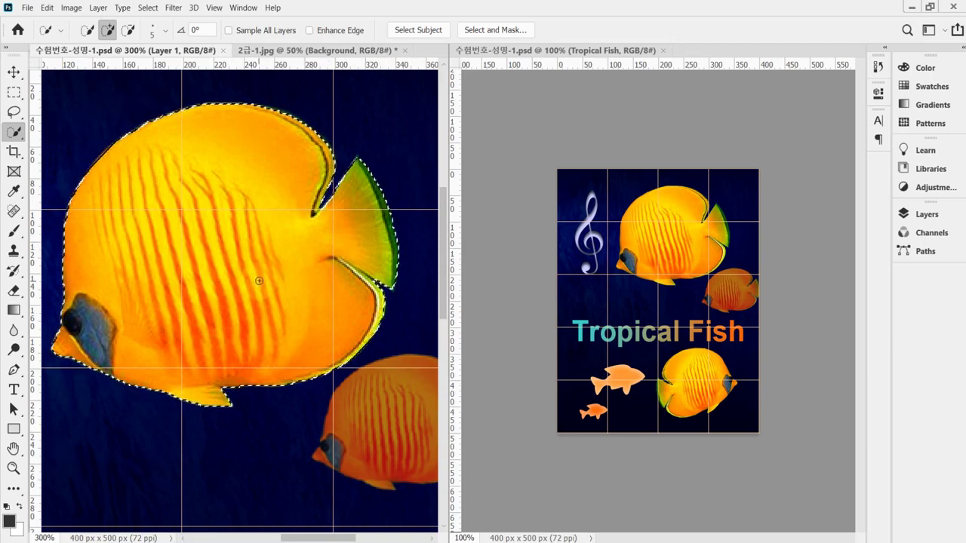
# Copy the selected large fish to a new layer and show the document's layer list.
pyautogui.hotkey('ctrl', '1')
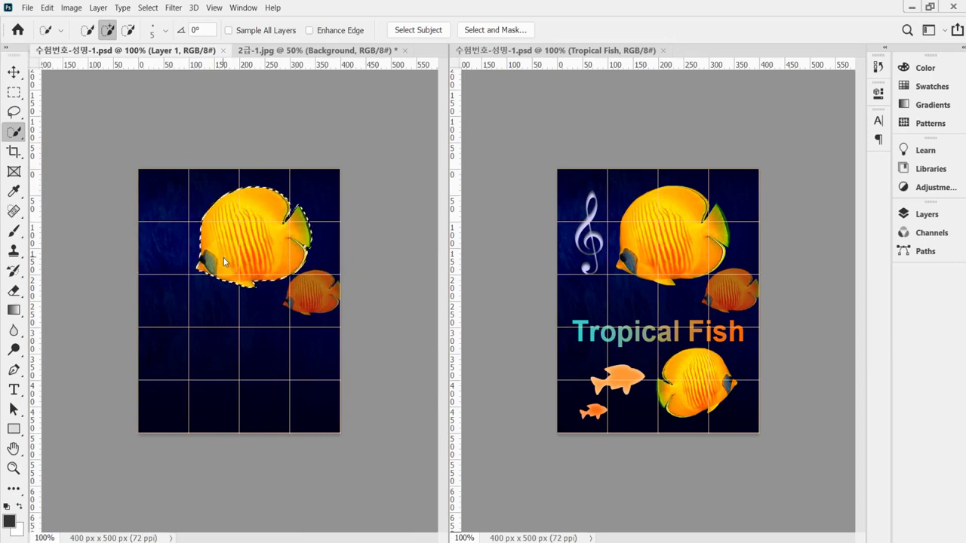
pyautogui.hotkey('ctrl', 'j')
pyautogui.click(926, 217)
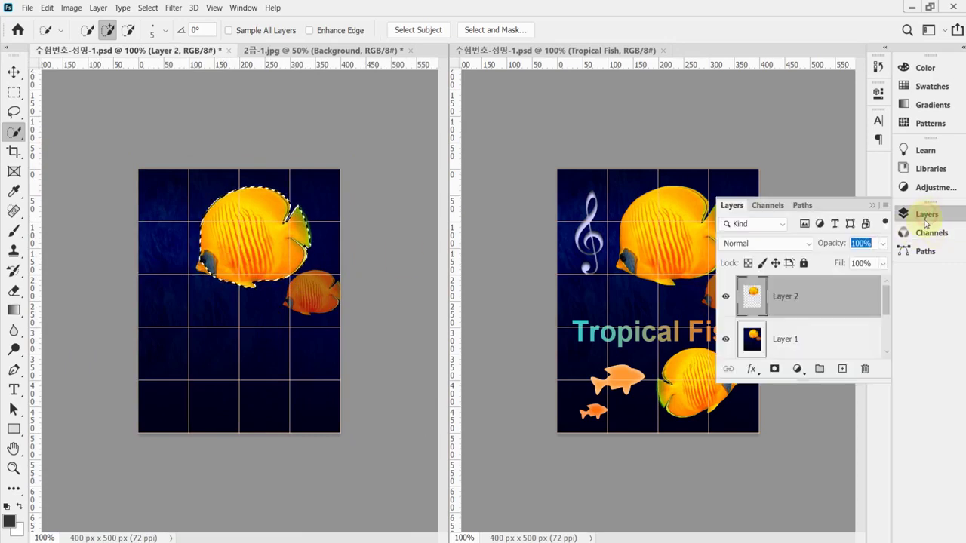
# Delete the Lorem Ipsum text layer and clear the fish selection.
pyautogui.moveTo(797, 388); pyautogui.dragTo(796, 412)
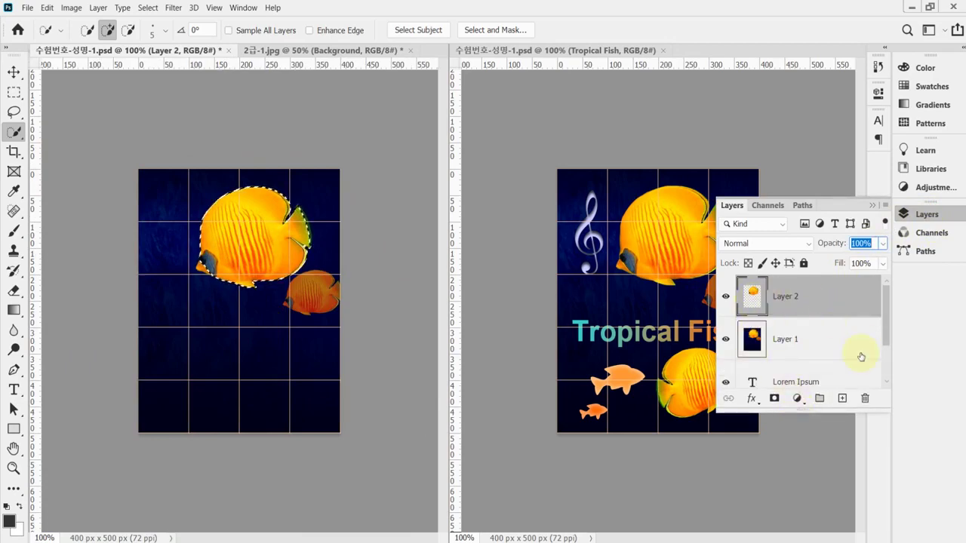
pyautogui.moveTo(862, 380); pyautogui.dragTo(864, 397)
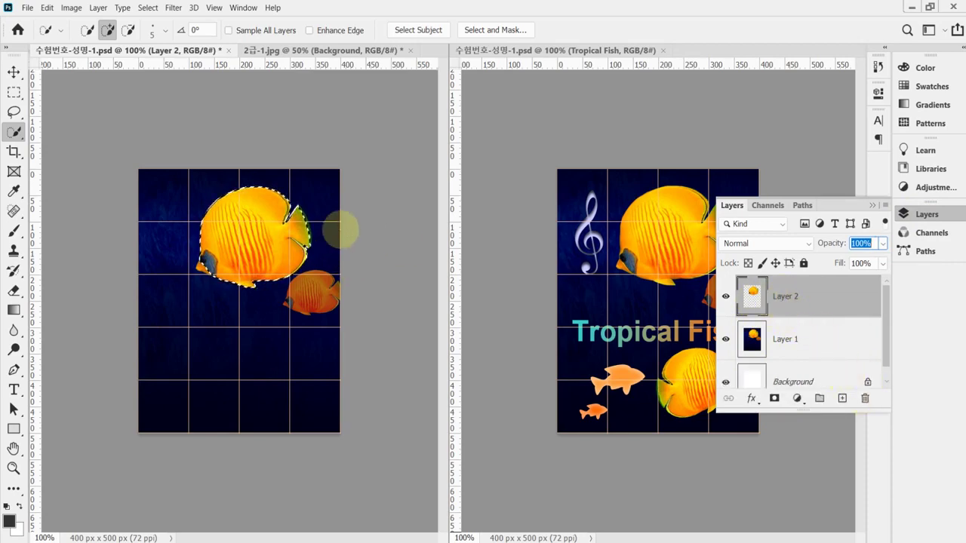
pyautogui.click(293, 151)
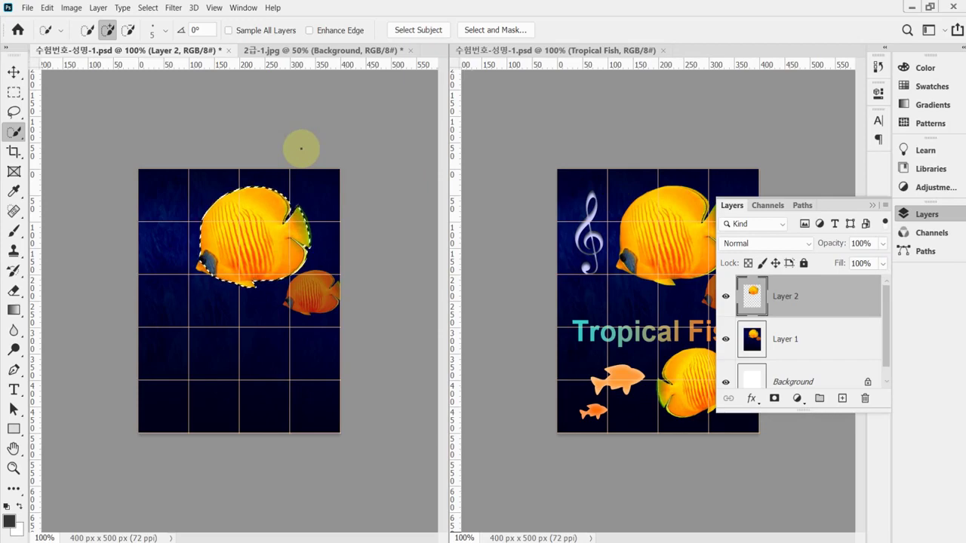
pyautogui.hotkey('ctrl', 'd')
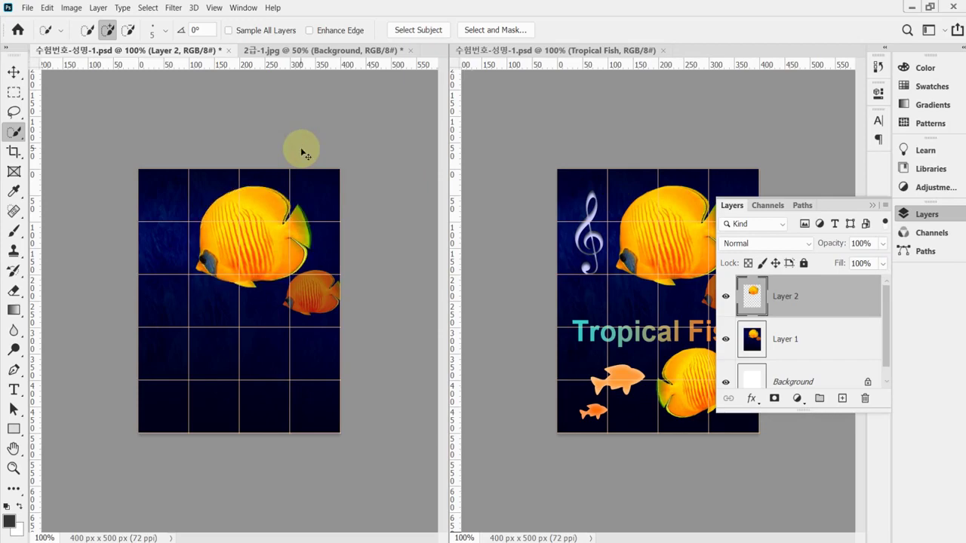
# Free-transform the fish copy: move it into the lower part of the canvas and shrink it to about 67.25%.
pyautogui.hotkey('ctrl', 't')
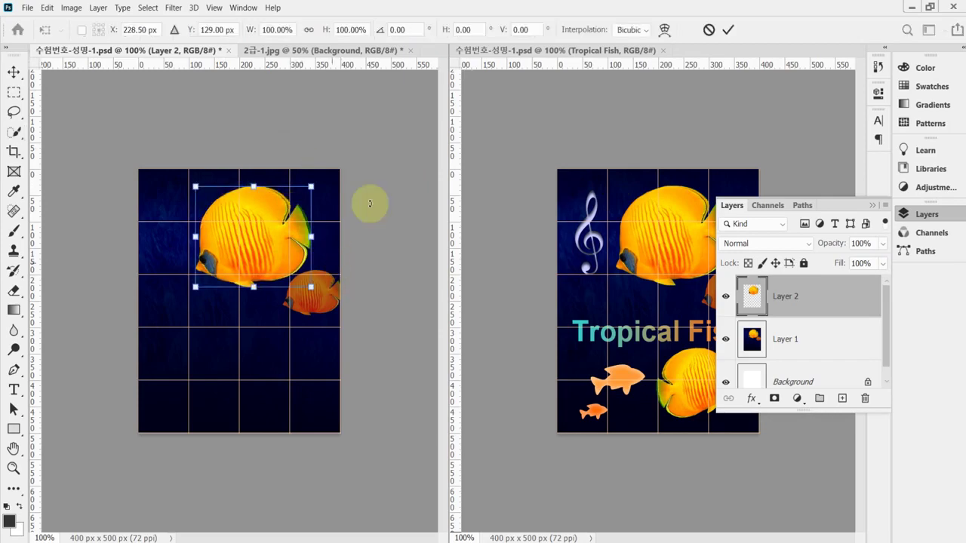
pyautogui.click(940, 219)
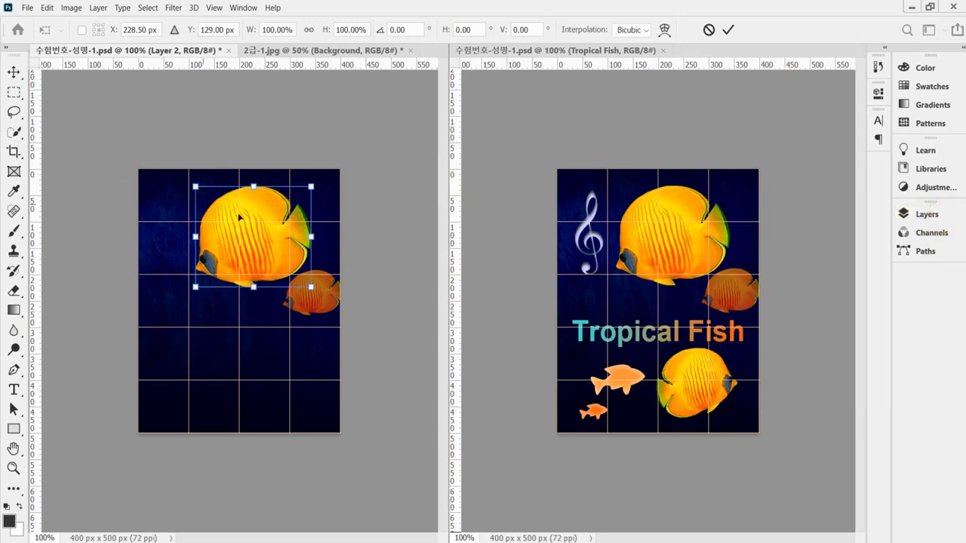
pyautogui.moveTo(242, 234); pyautogui.dragTo(257, 365)
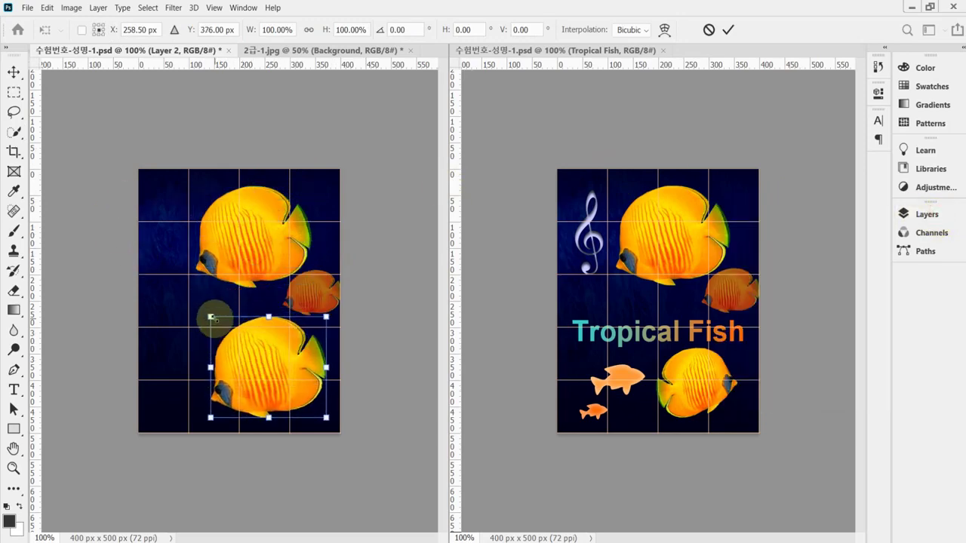
pyautogui.moveTo(211, 317); pyautogui.dragTo(248, 349)
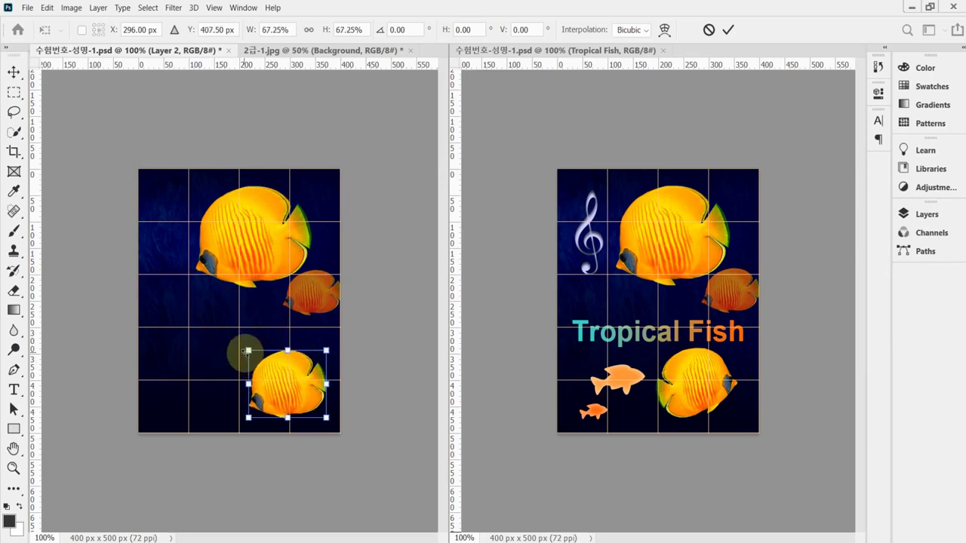
# Flip the fish copy horizontally and move it to about X 277 px, Y 400.5 px.
pyautogui.rightClick(287, 386)
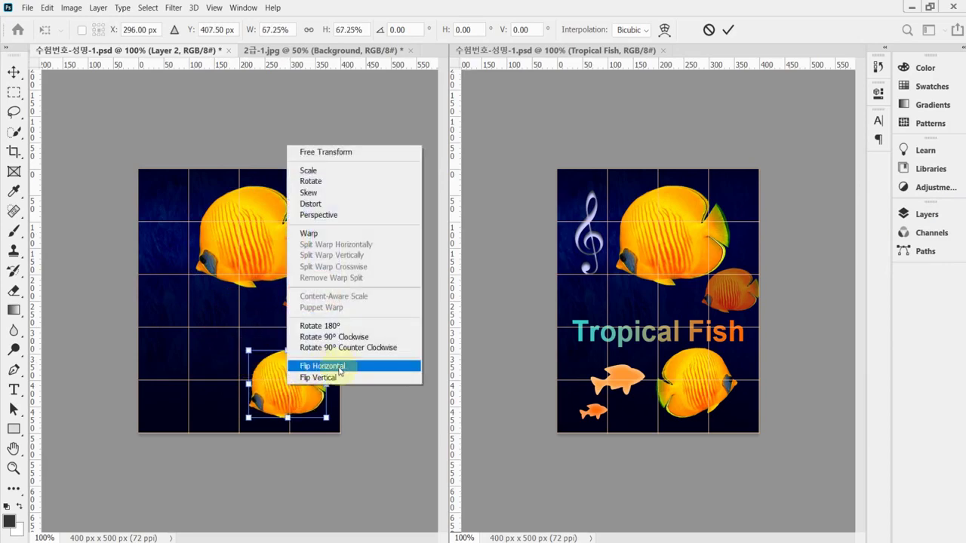
pyautogui.click(379, 371)
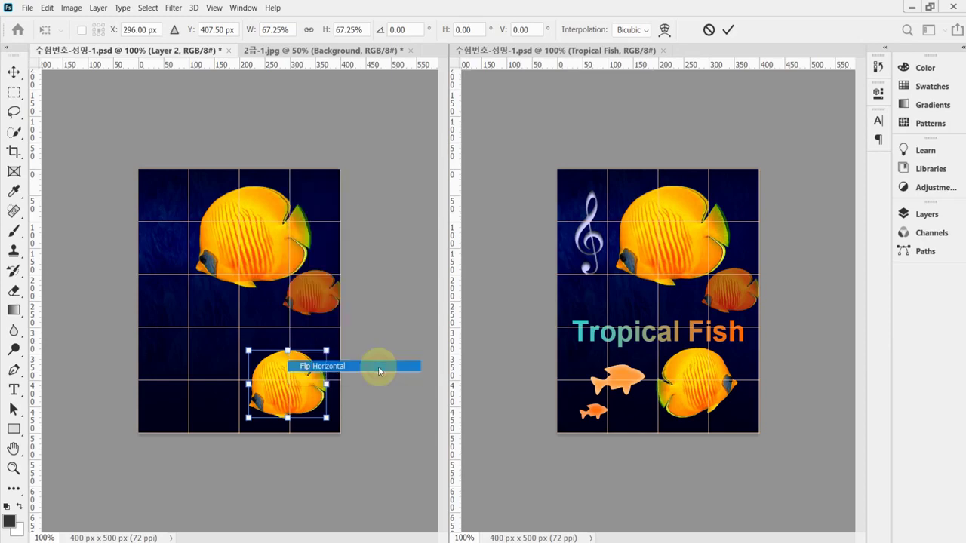
pyautogui.moveTo(305, 387); pyautogui.dragTo(300, 385)
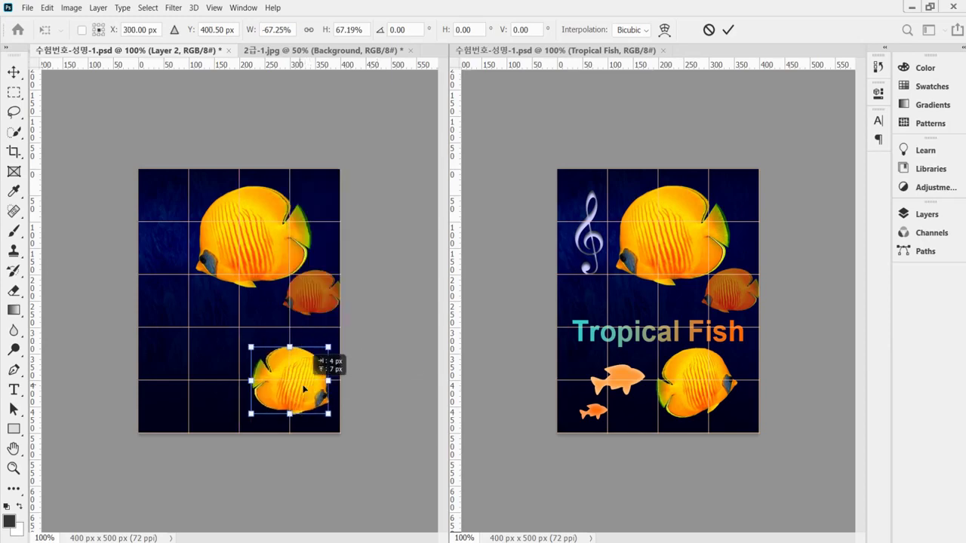
pyautogui.click(349, 415)
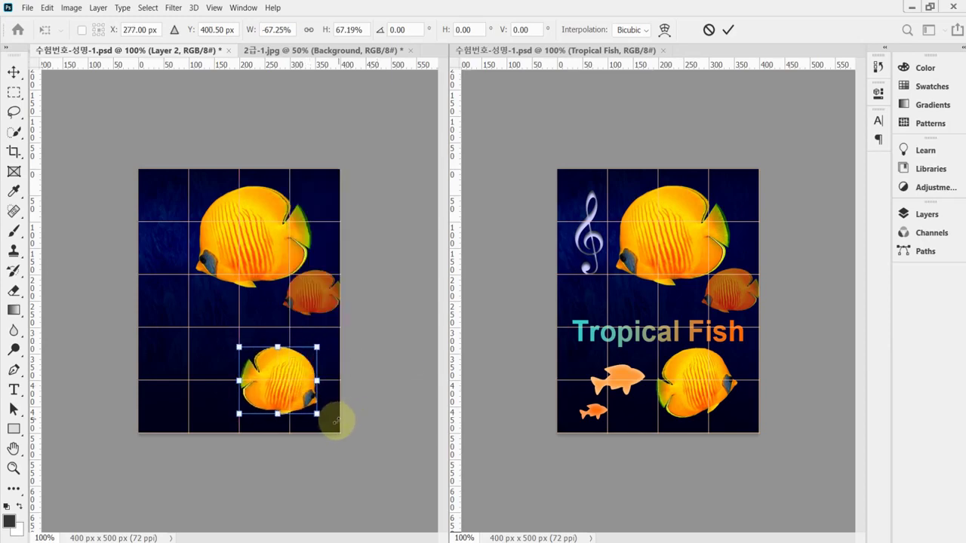
# Scale the fish copy to about 64%, tilt its head upward to about 145.27°, and nudge it left to about X 268 px.
pyautogui.moveTo(339, 416); pyautogui.dragTo(283, 381)
pyautogui.moveTo(263, 437); pyautogui.dragTo(251, 411)
pyautogui.press('Left')
pyautogui.press('Left')
pyautogui.press('Left')
pyautogui.press('Left')
pyautogui.press('Left')
pyautogui.press('Left')
pyautogui.press('Left')
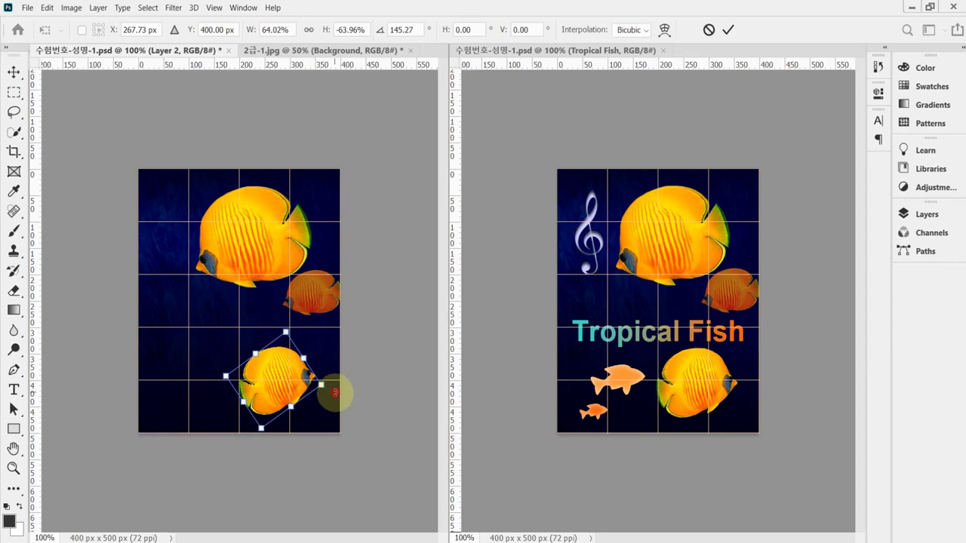
# Rotate the fish copy to about 148.01°, place it at about X 268 px, Y 406 px, apply the transform, and save the document.
pyautogui.moveTo(334, 392); pyautogui.dragTo(284, 374)
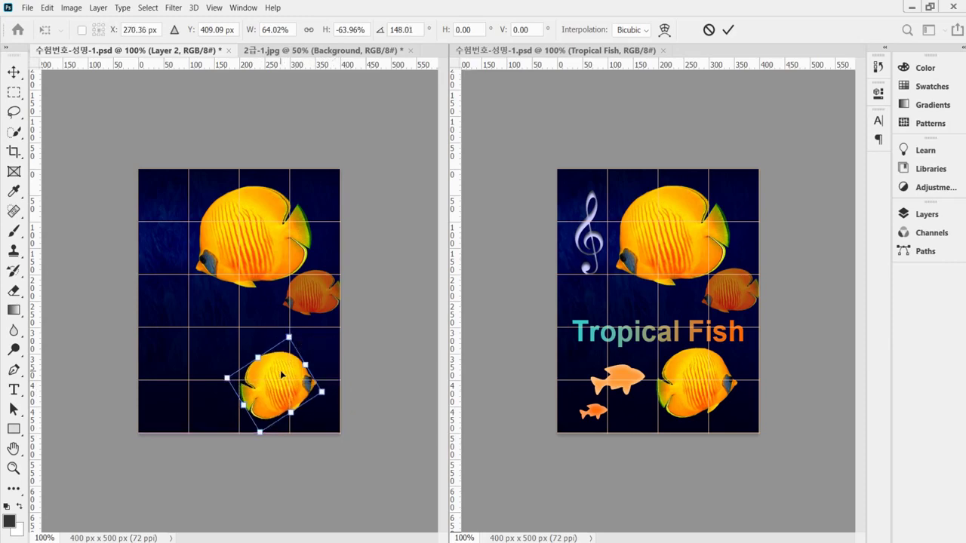
pyautogui.moveTo(291, 338); pyautogui.dragTo(294, 332)
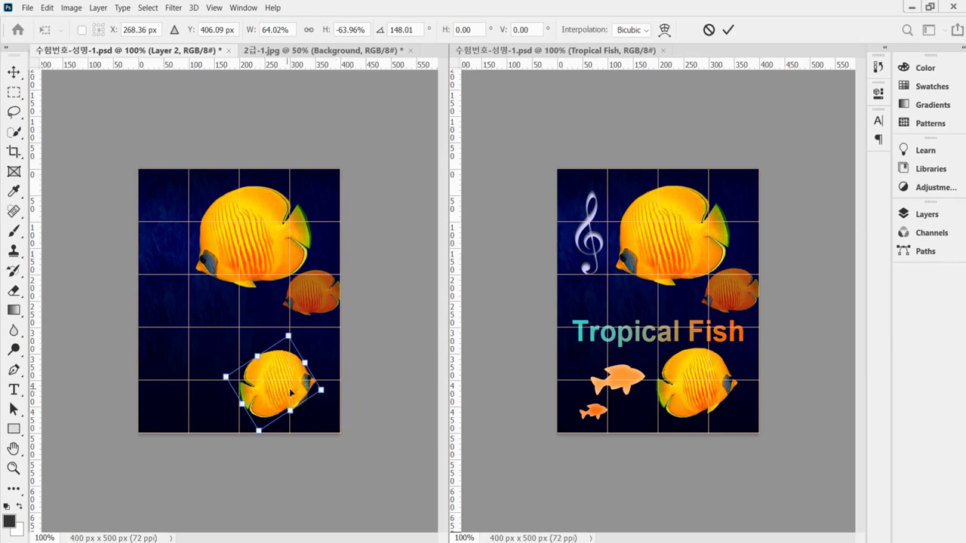
pyautogui.press('Return')
pyautogui.press('w')
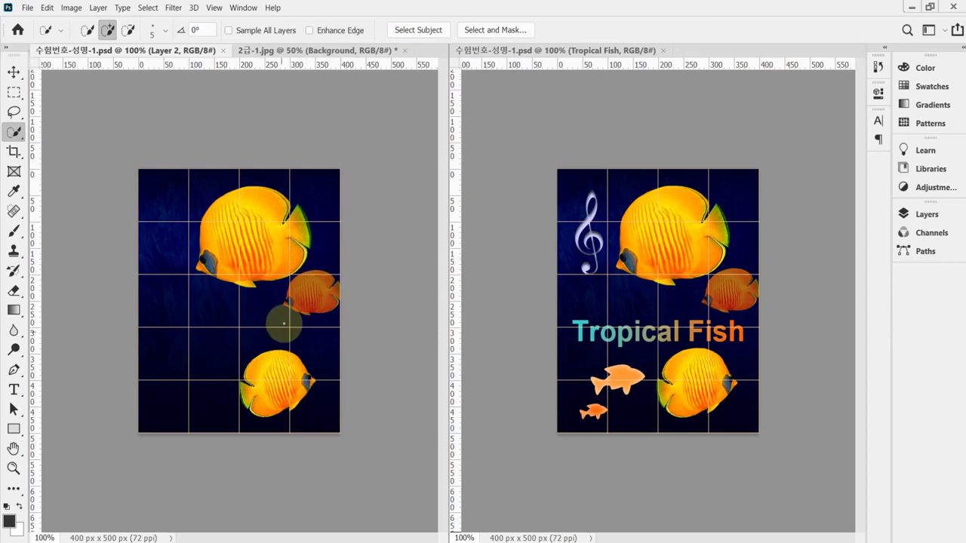
# Enlarge the lower fish copy slightly toward its upper right, apply the transform, and save the document.
pyautogui.hotkey('ctrl', 't')
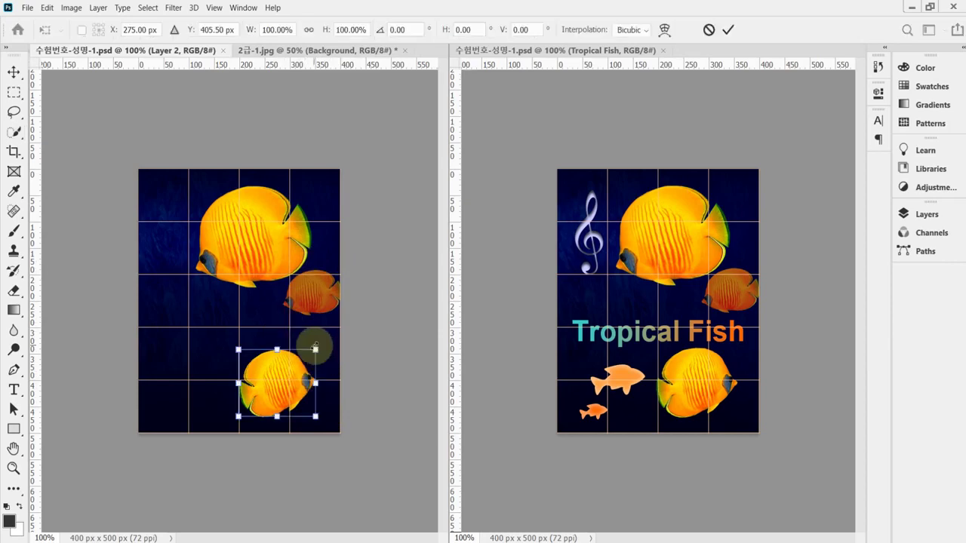
pyautogui.moveTo(315, 350); pyautogui.dragTo(313, 347)
pyautogui.press('Return')
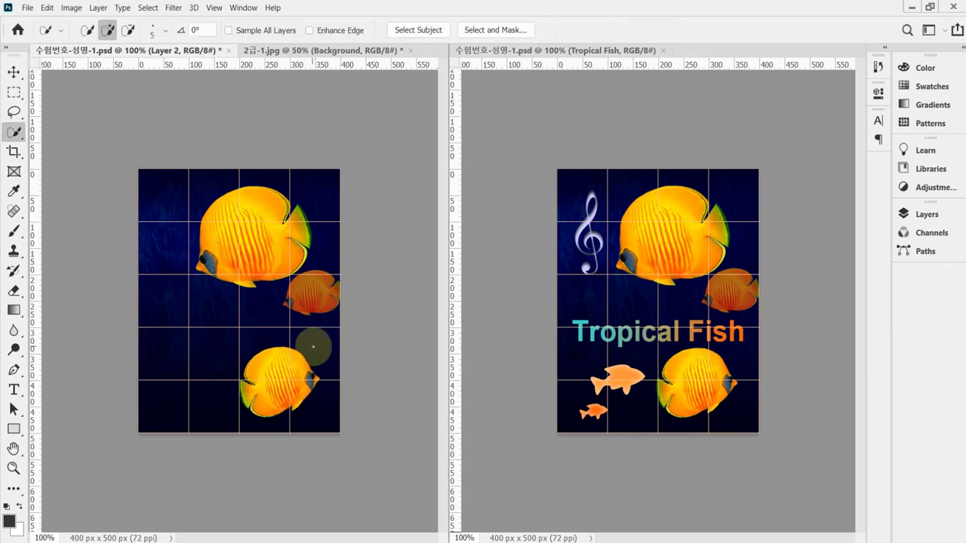
pyautogui.hotkey('ctrl', 's')
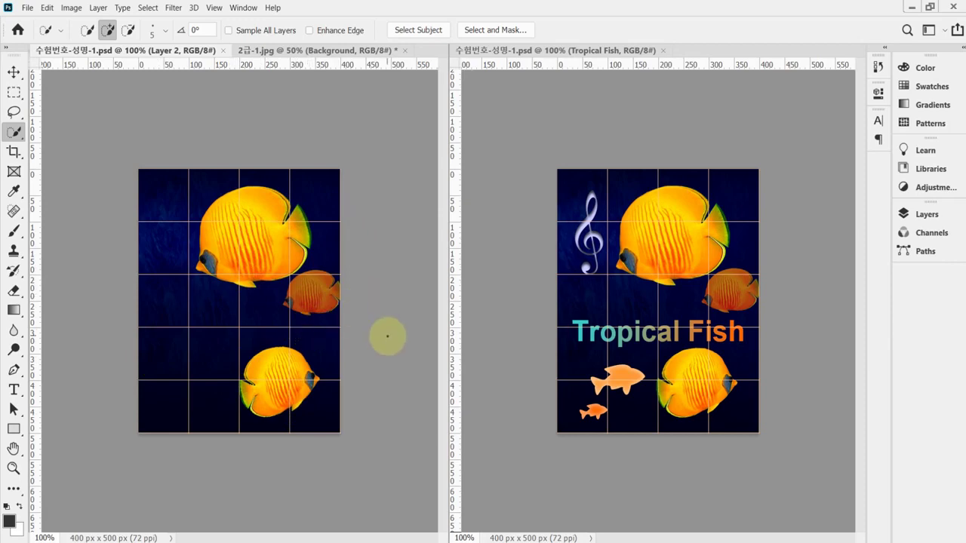
# Arrange the toolbox in two columns and activate the Custom Shape tool.
pyautogui.click(7, 51)
pyautogui.click(14, 251)
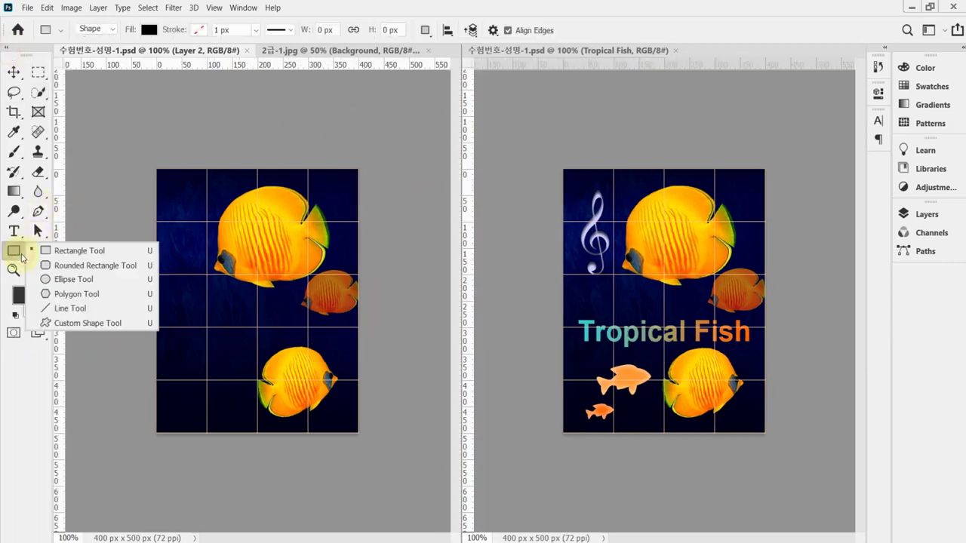
pyautogui.click(99, 323)
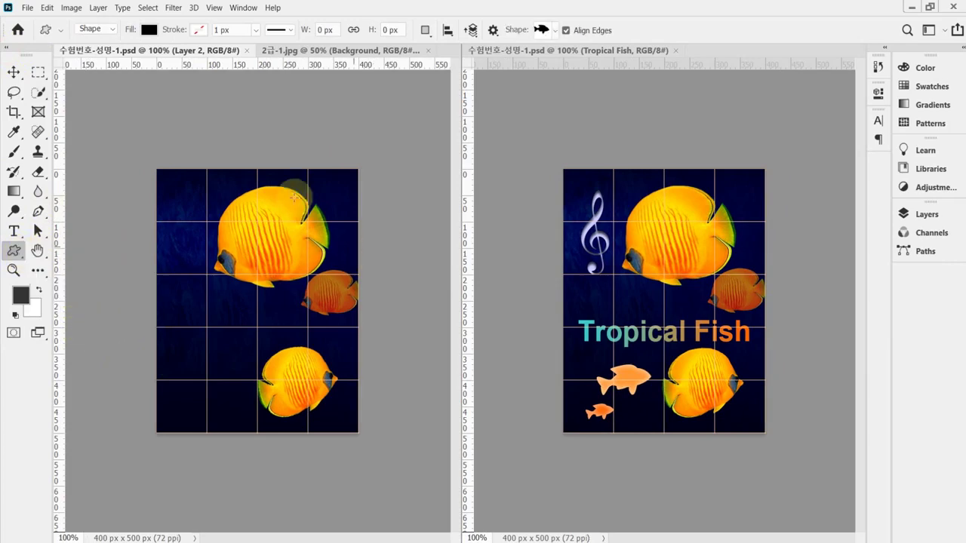
# Collapse the All Legacy Default Shapes group in the custom shape picker.
pyautogui.click(556, 31)
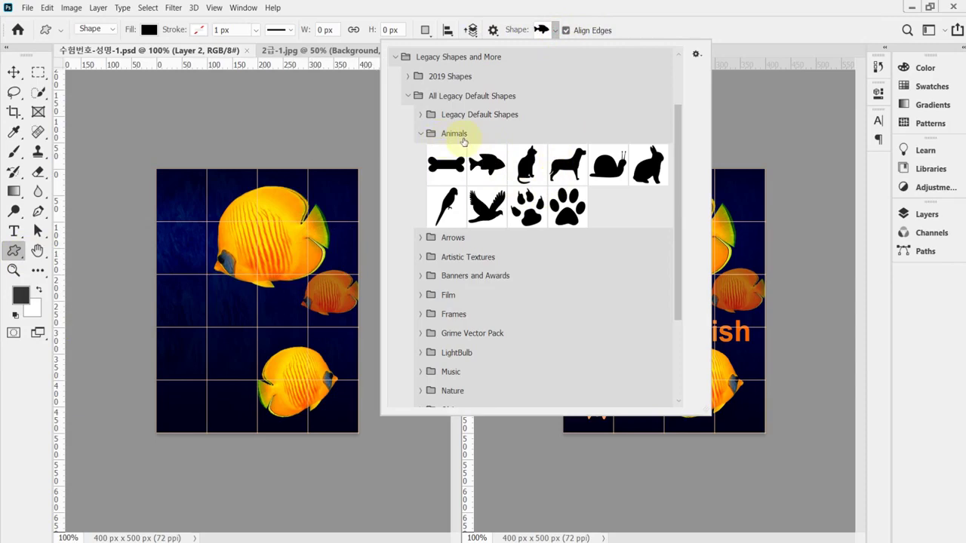
pyautogui.click(406, 97)
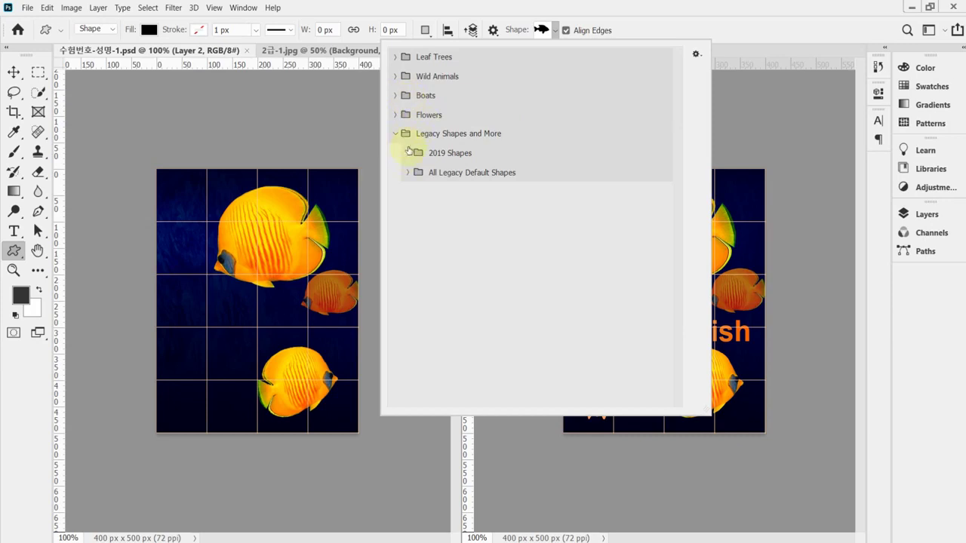
pyautogui.click(394, 133)
pyautogui.click(394, 134)
# Examine the Shapes panel's options for adding the Legacy Shapes and More set, and put the panel away.
pyautogui.click(240, 7)
pyautogui.click(243, 9)
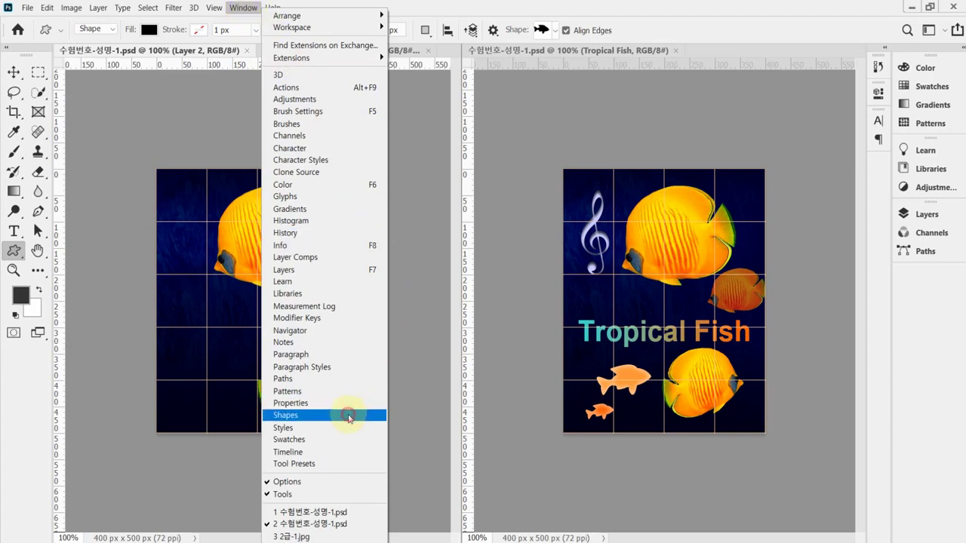
pyautogui.click(348, 418)
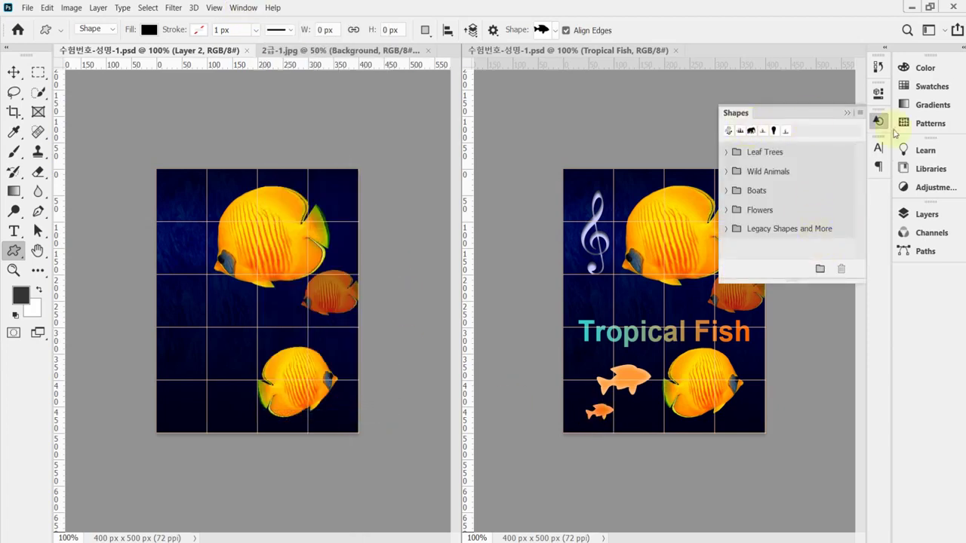
pyautogui.click(859, 113)
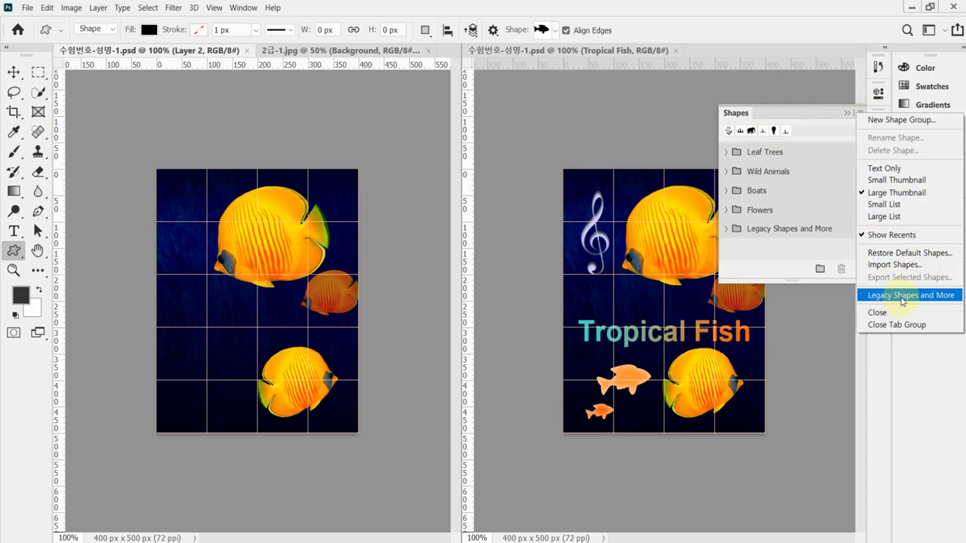
pyautogui.click(728, 230)
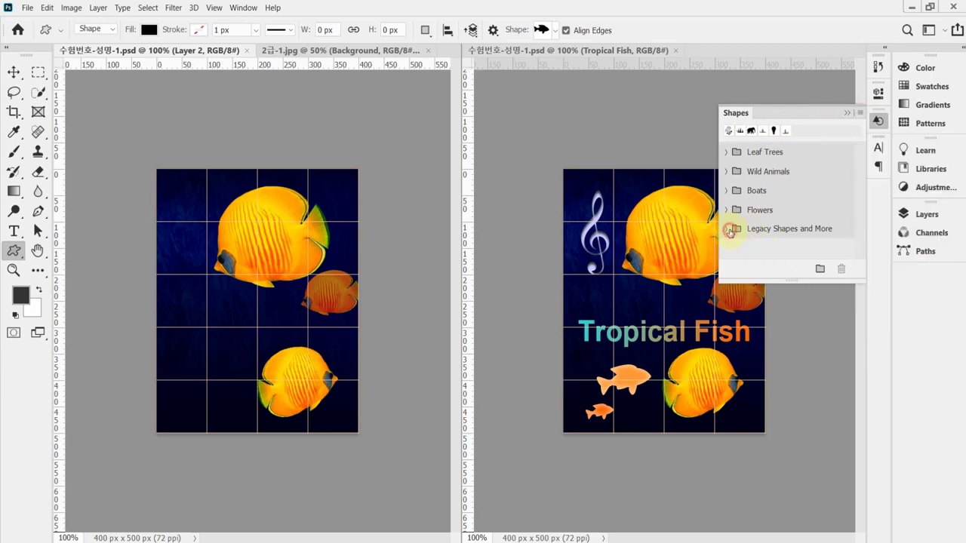
pyautogui.click(728, 230)
pyautogui.click(877, 121)
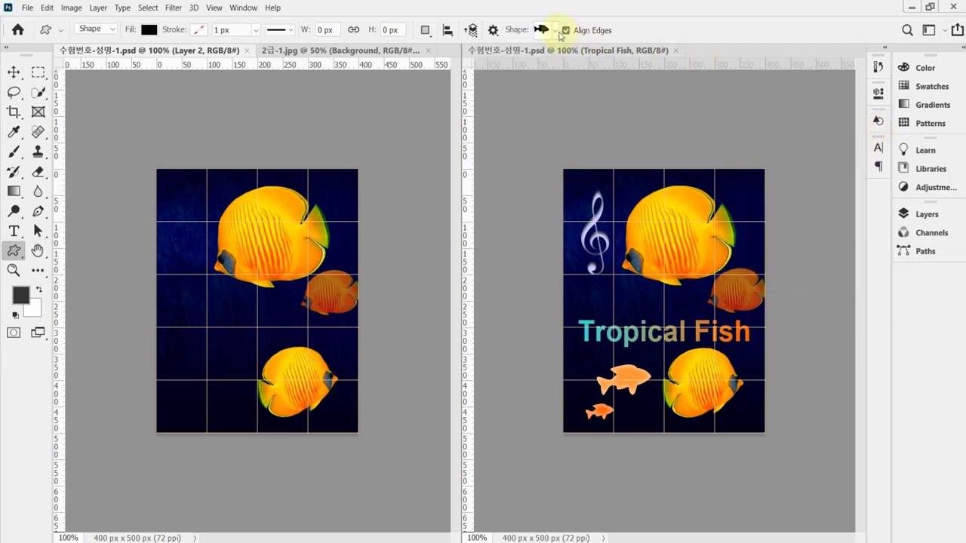
# Choose the fish from the legacy Animals shapes and draw it about 105 × 59 px to the left of the lower fish copy.
pyautogui.click(556, 31)
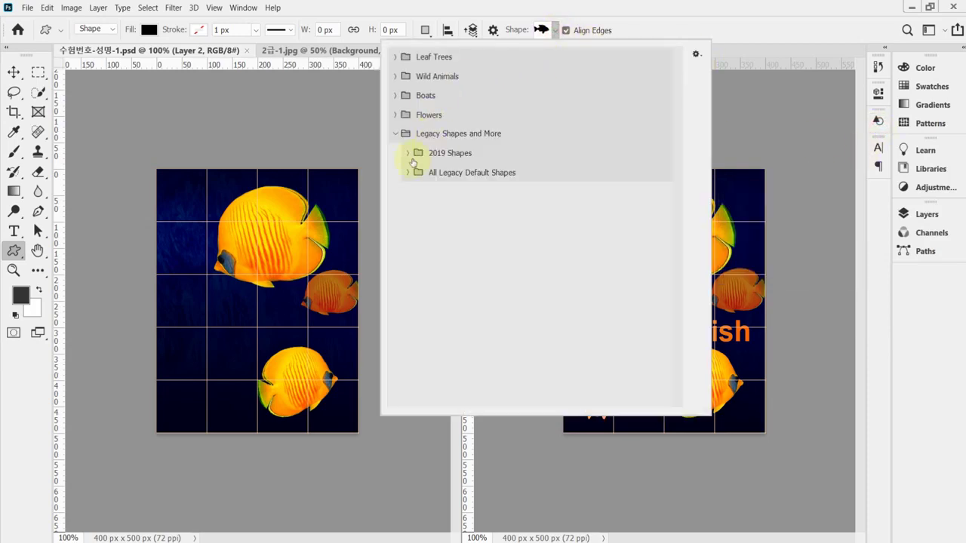
pyautogui.click(408, 173)
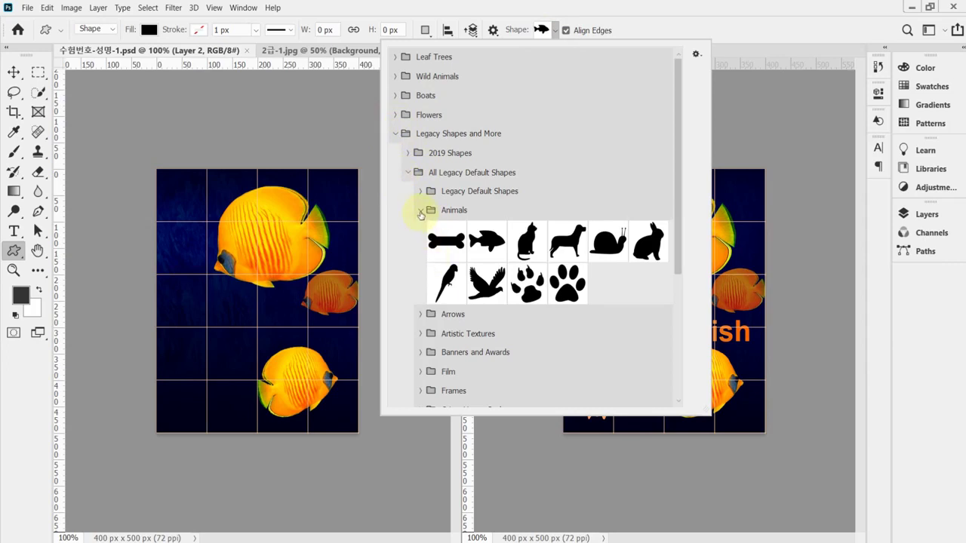
pyautogui.click(487, 248)
pyautogui.click(395, 9)
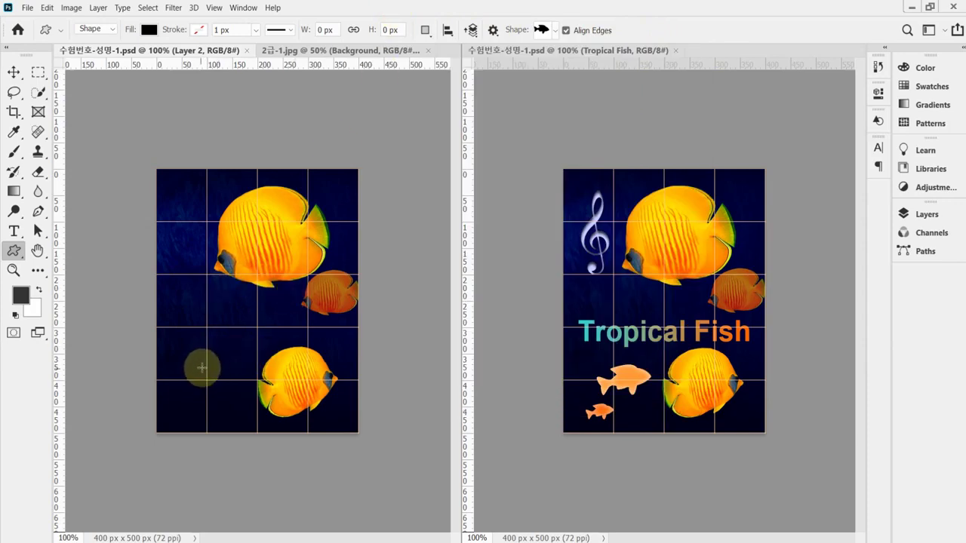
pyautogui.moveTo(200, 361); pyautogui.dragTo(260, 392)
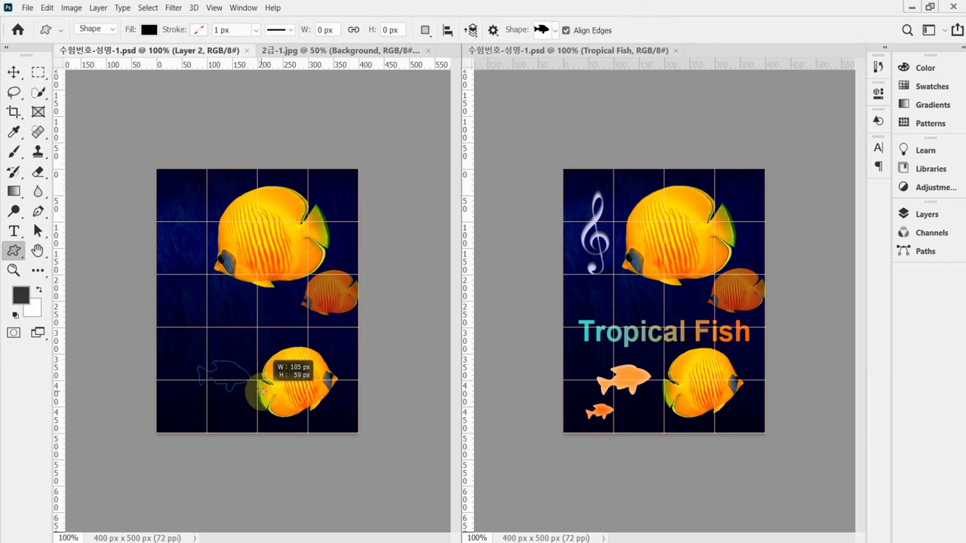
pyautogui.moveTo(261, 391); pyautogui.dragTo(264, 391)
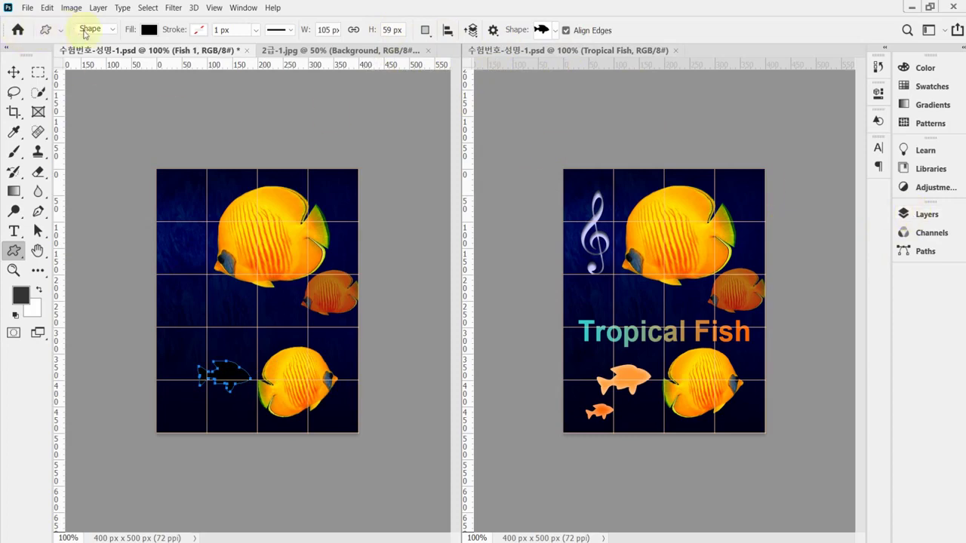
# Set the small fish shape's fill colour to hex f93 (orange).
pyautogui.click(149, 30)
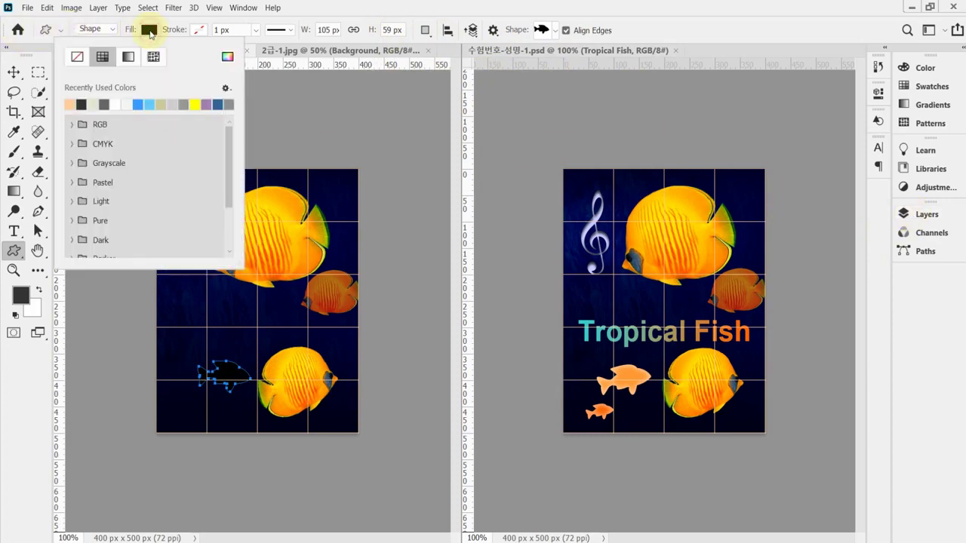
pyautogui.click(227, 59)
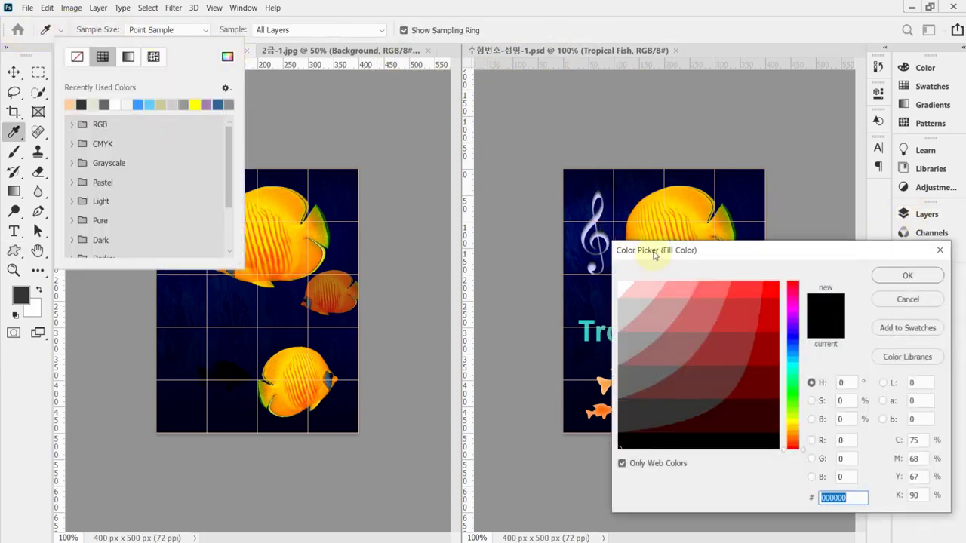
pyautogui.moveTo(654, 255); pyautogui.dragTo(529, 186)
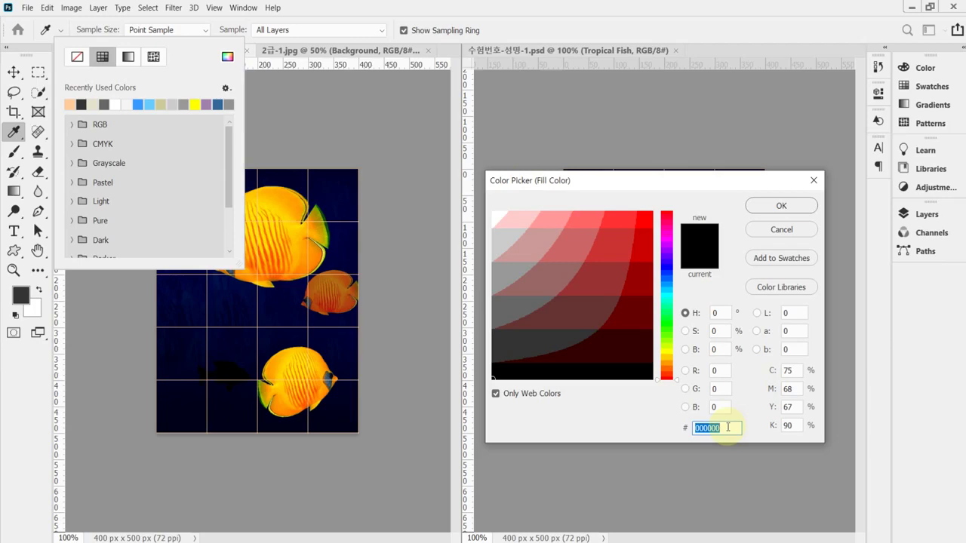
pyautogui.write('ff')
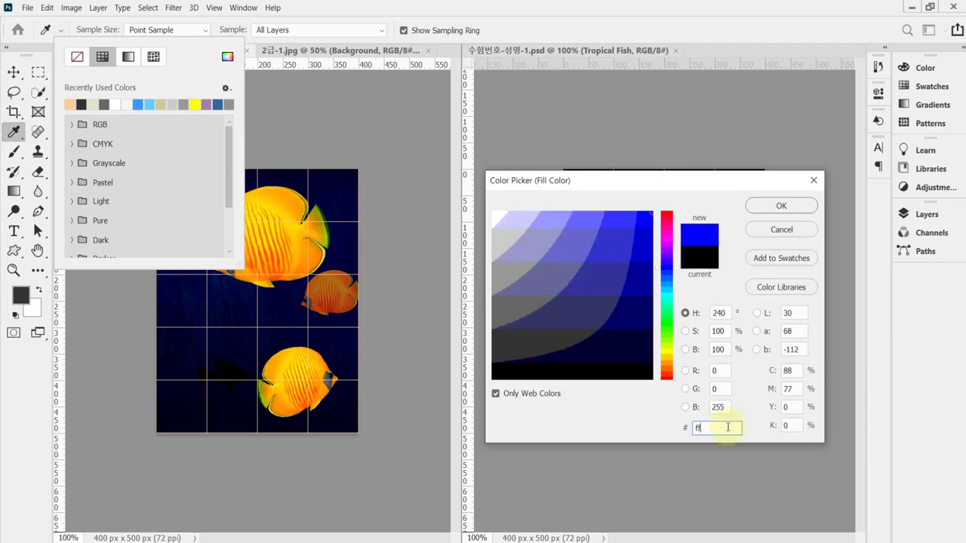
pyautogui.press('BackSpace')
pyautogui.press('BackSpace')
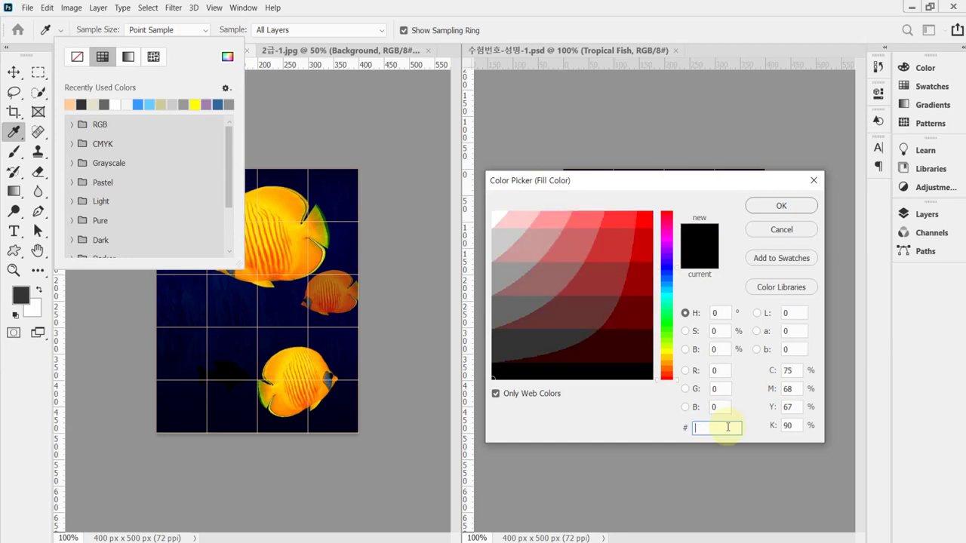
pyautogui.write('f')
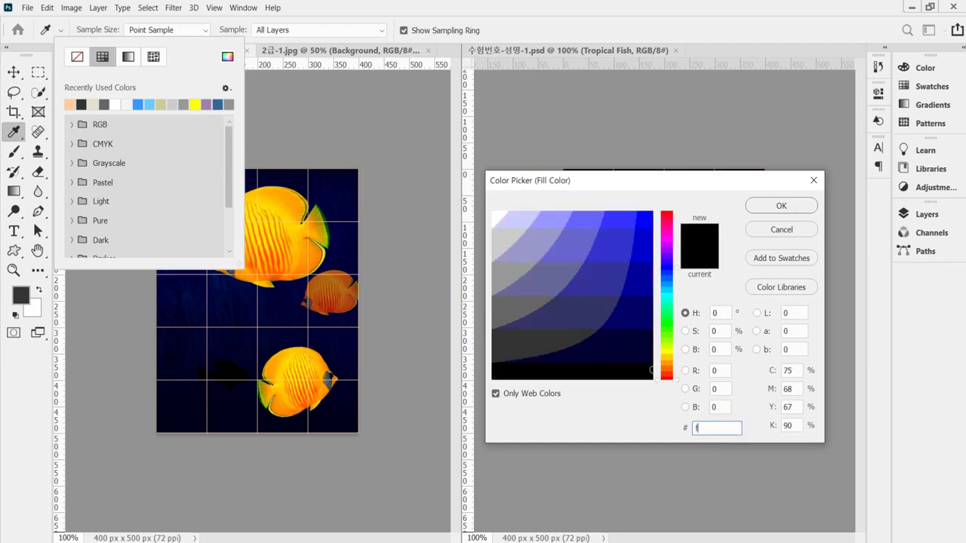
pyautogui.write('f')
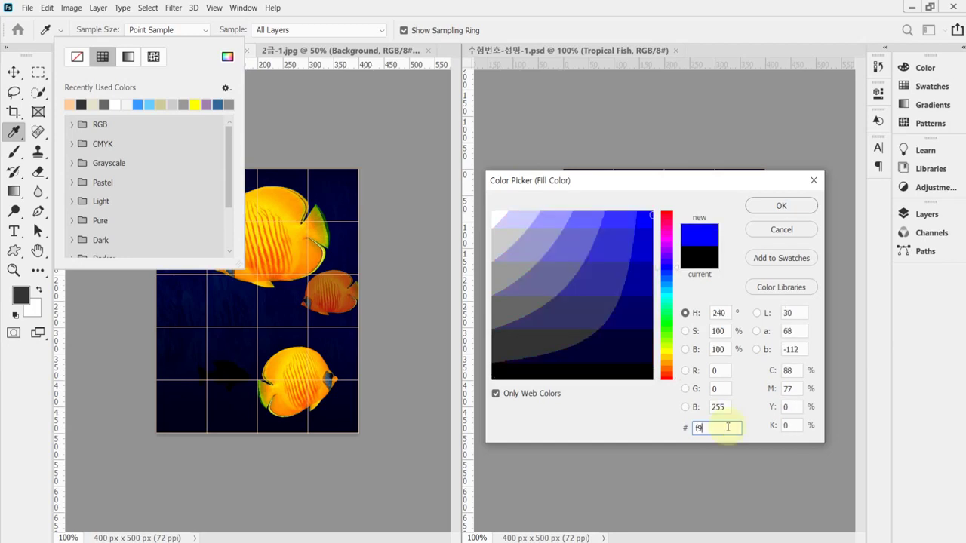
pyautogui.write('3')
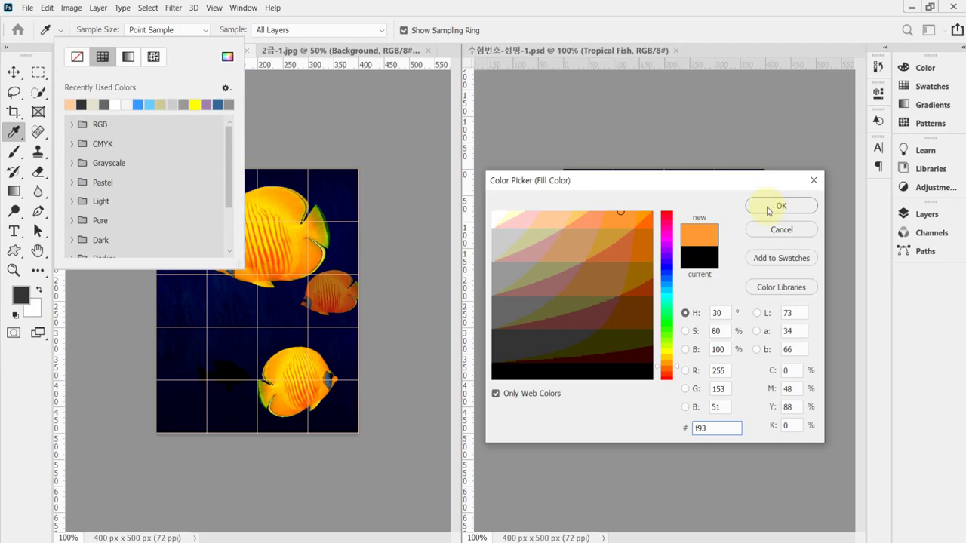
pyautogui.click(769, 213)
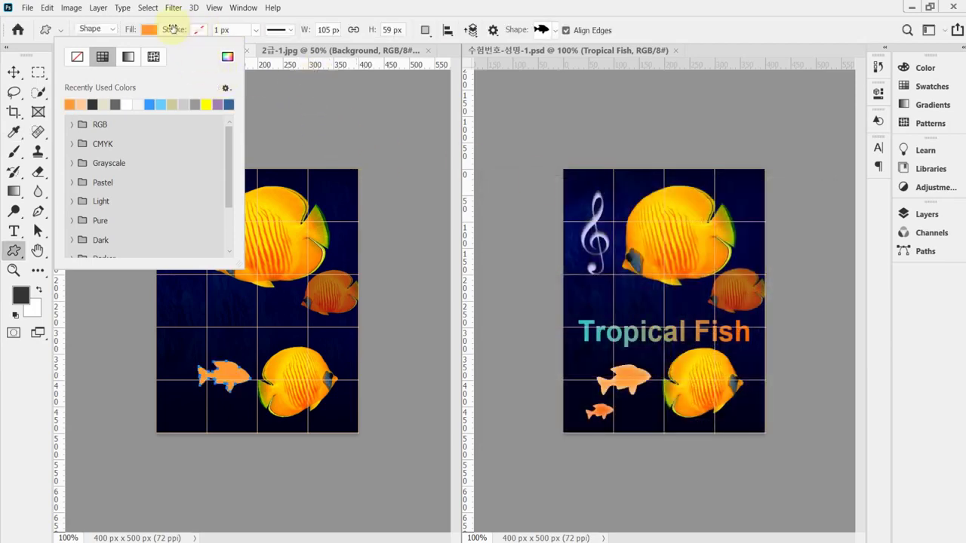
pyautogui.click(171, 26)
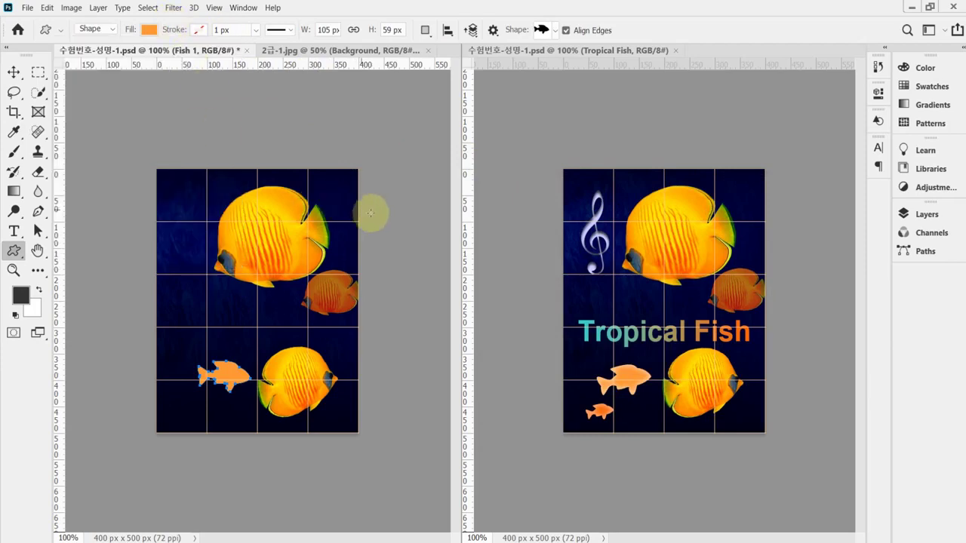
# Rotate the small fish shape to -15°, scale it to about 103.55%, place it at about X 126.68 px, Y 397.51 px, and apply the transform.
pyautogui.hotkey('ctrl', 't')
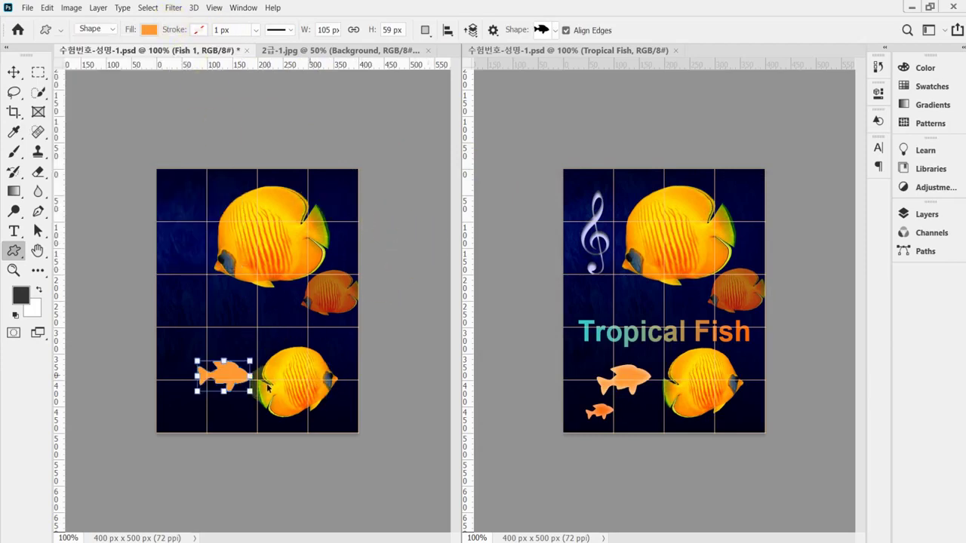
pyautogui.moveTo(258, 398); pyautogui.dragTo(243, 355)
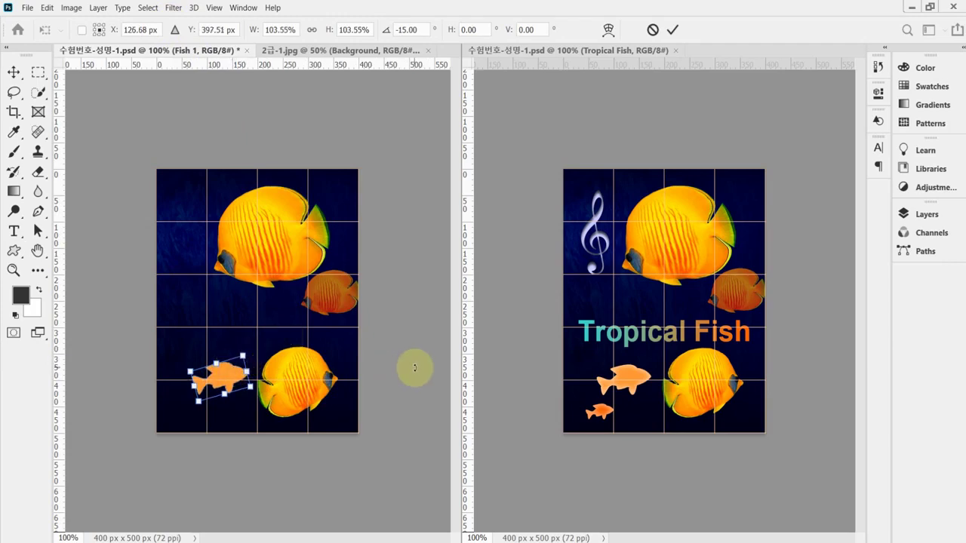
pyautogui.press('Return')
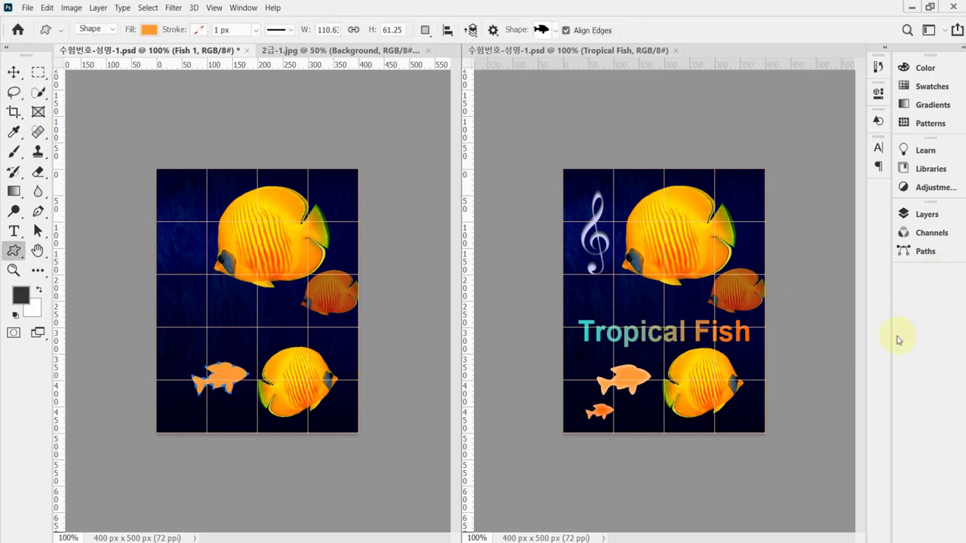
# Add an Inner Glow to the small orange fish shape with 35% opacity, 8% choke and a size of 13 px.
pyautogui.click(907, 215)
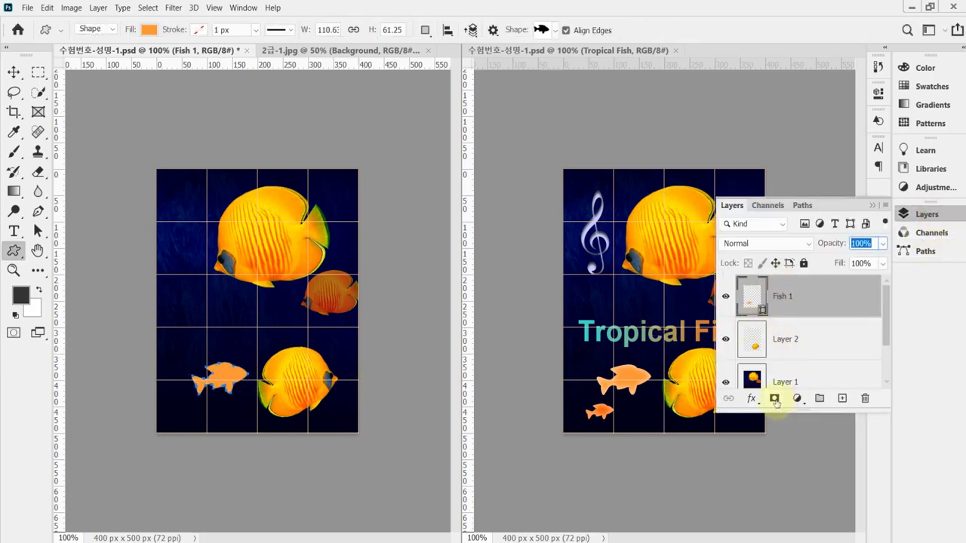
pyautogui.click(752, 398)
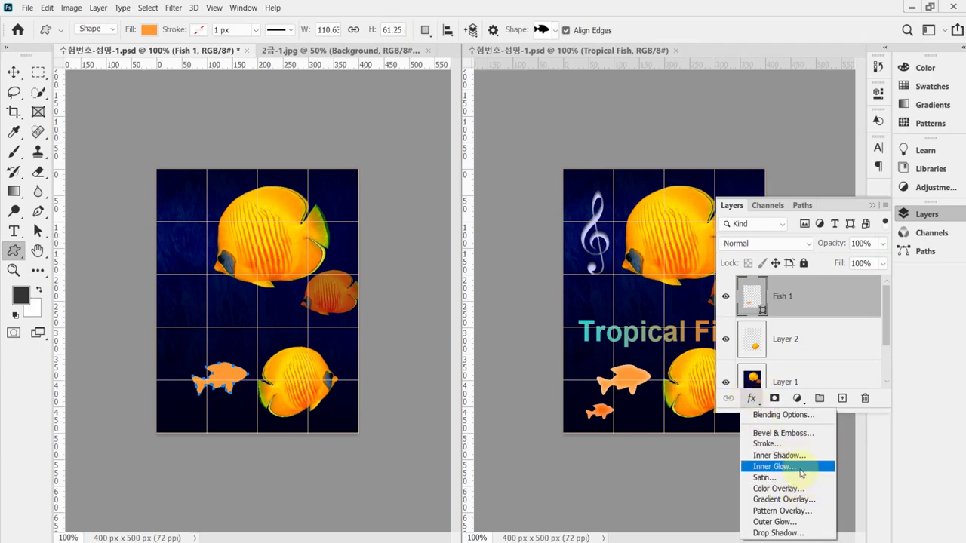
pyautogui.press('Escape')
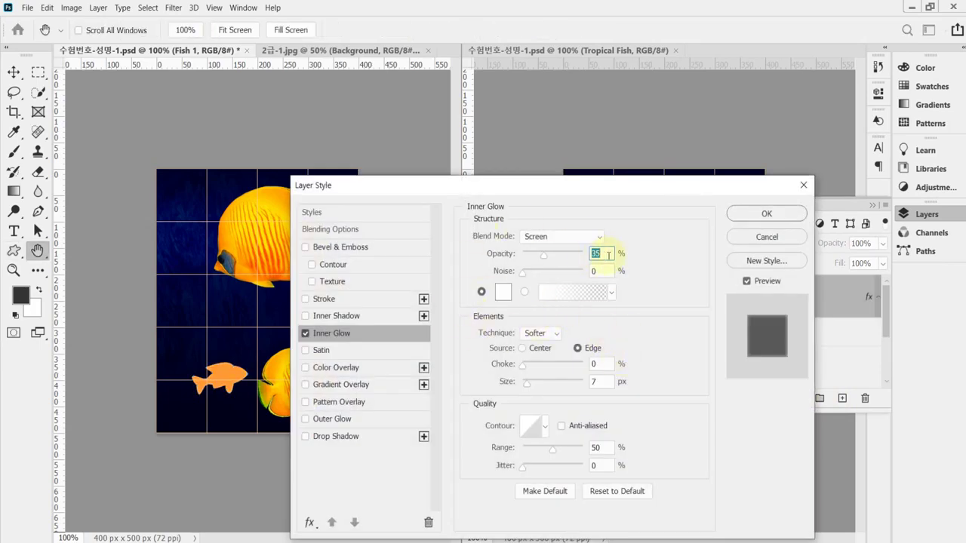
pyautogui.click(602, 364)
pyautogui.write('8')
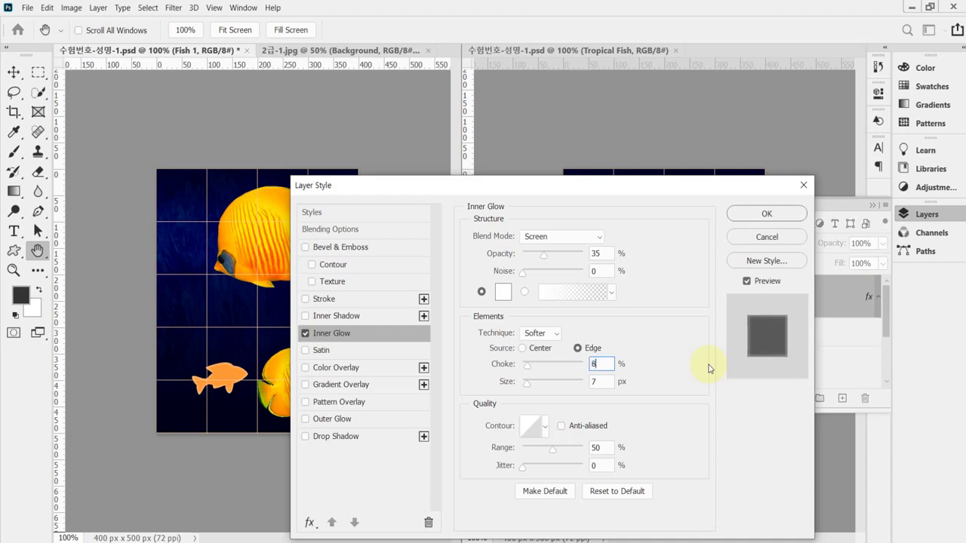
pyautogui.press('Tab')
pyautogui.write('13')
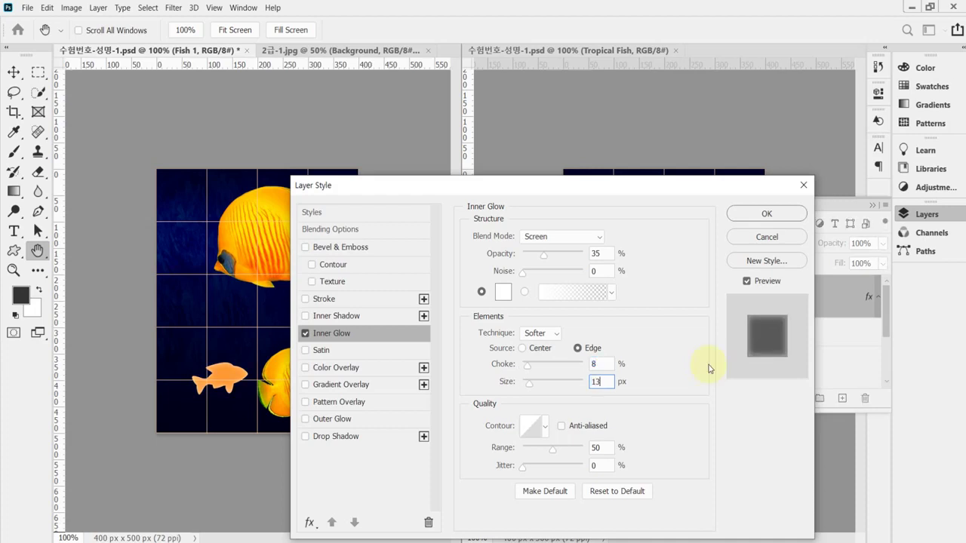
pyautogui.press('Return')
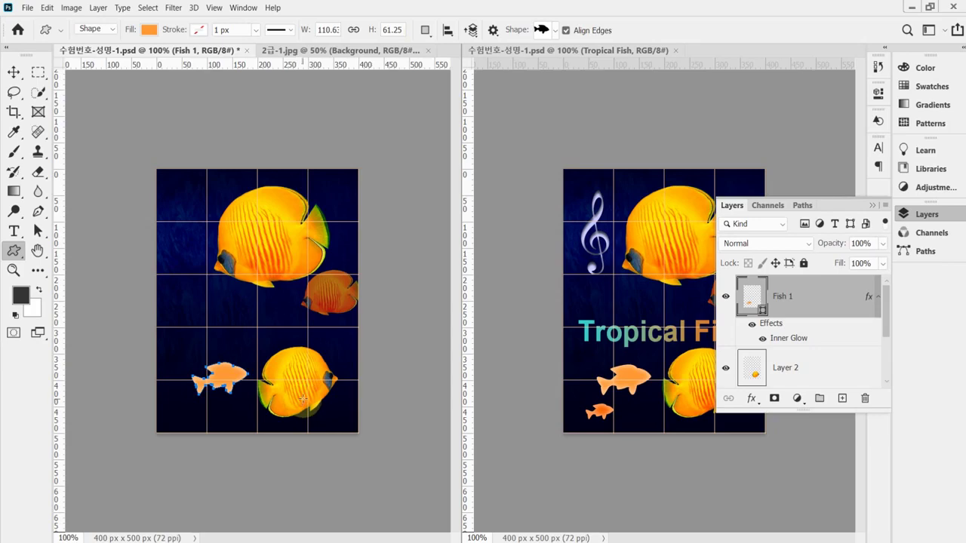
# Duplicate the small fish shape, scale the copy to about 41.58% × 40.82%, rotate it 2.38° and place it at about X 74 px, Y 472.5 px.
pyautogui.hotkey('ctrl', 'j')
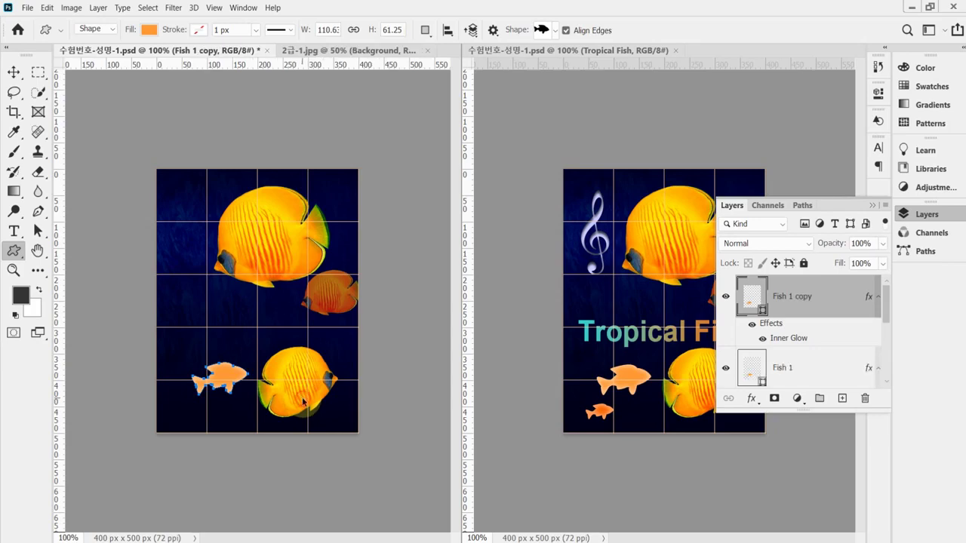
pyautogui.moveTo(269, 385); pyautogui.dragTo(212, 423)
pyautogui.hotkey('ctrl', 't')
pyautogui.scroll(1, 215, 418)
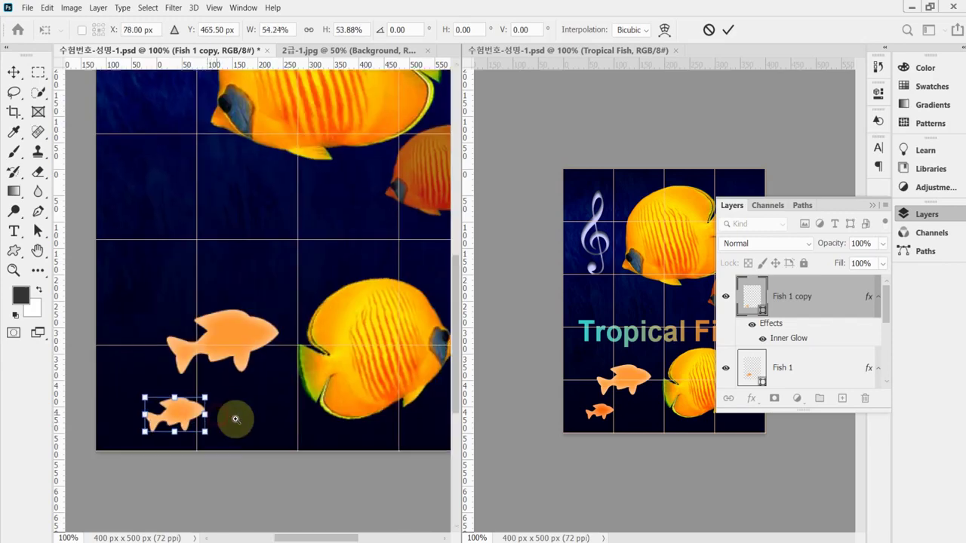
pyautogui.moveTo(190, 411); pyautogui.dragTo(147, 408)
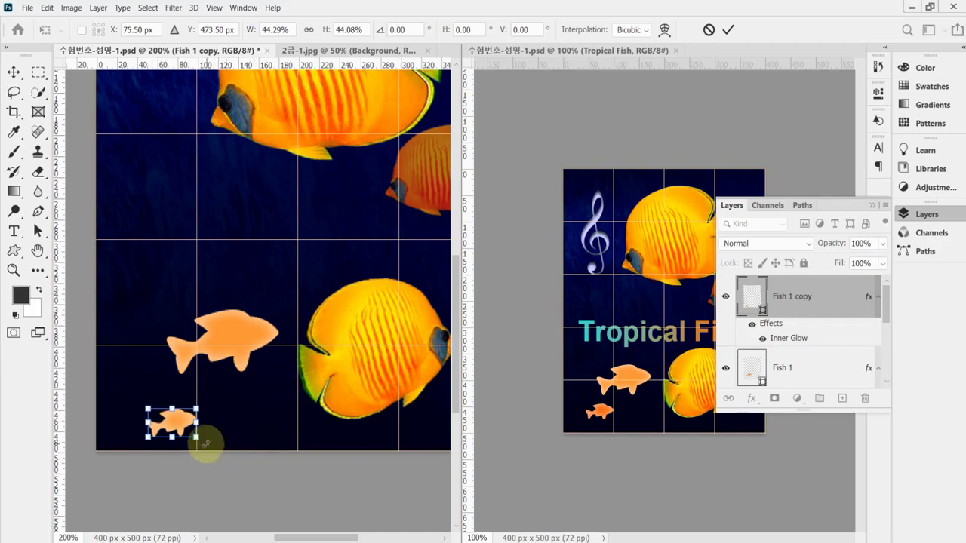
pyautogui.moveTo(197, 438); pyautogui.dragTo(225, 431)
pyautogui.press('Return')
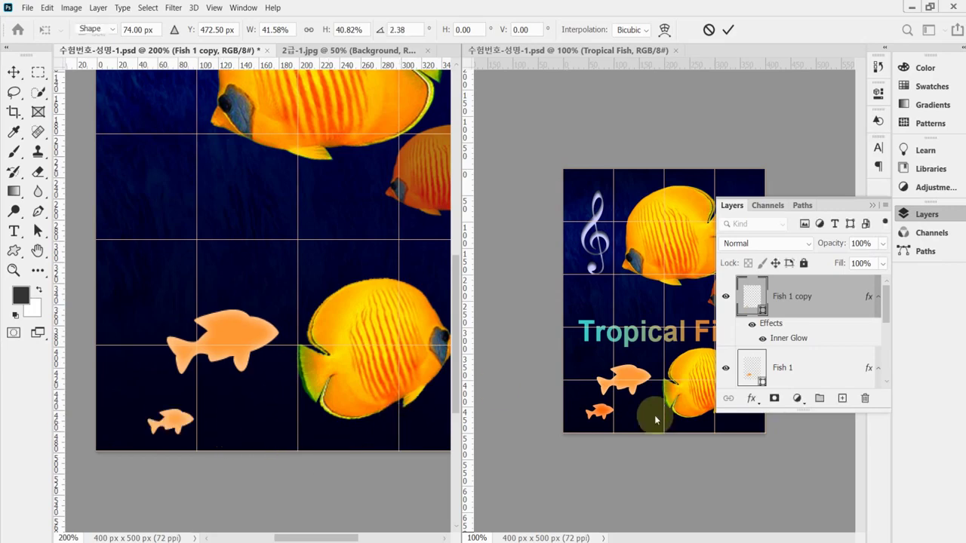
# Enlarge the duplicated small fish to about 119.40% × 120.21%, centred at about X 70.5 px, Y 470.5 px, and apply the transform.
pyautogui.press('u')
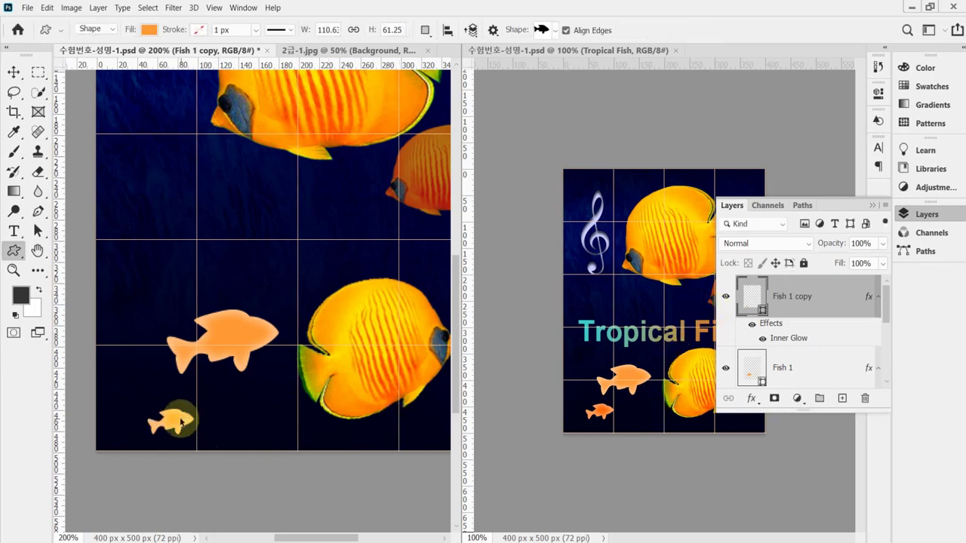
pyautogui.hotkey('ctrl', 'y')
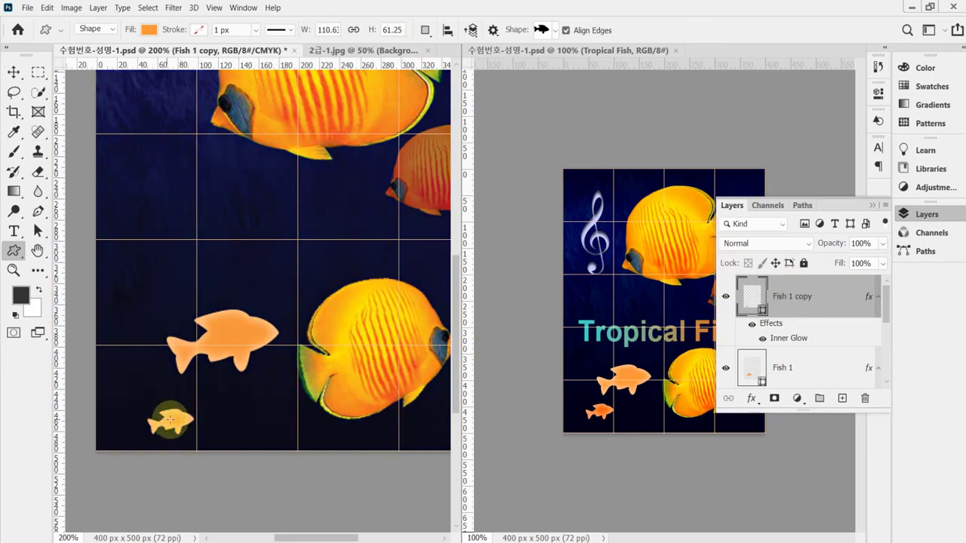
pyautogui.hotkey('ctrl', 't')
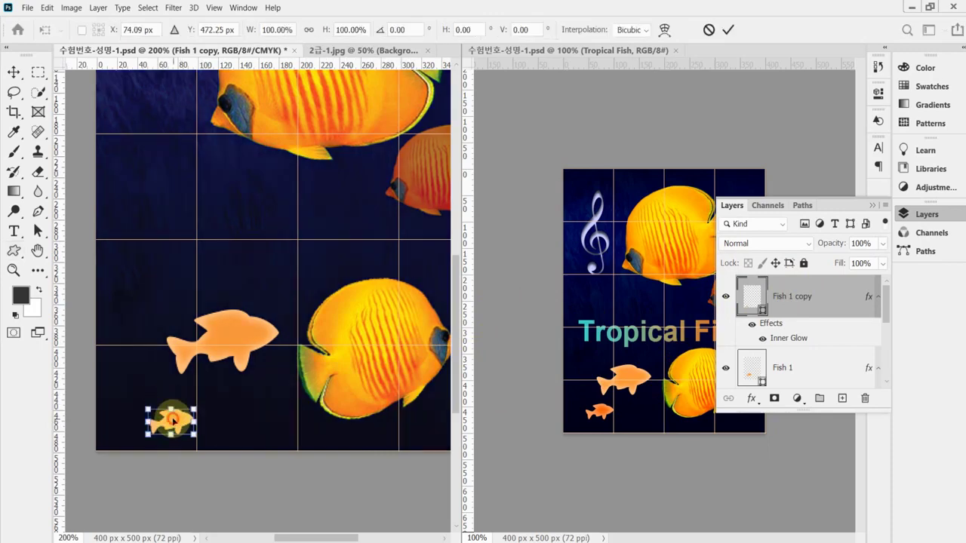
pyautogui.moveTo(148, 409); pyautogui.dragTo(139, 405)
pyautogui.press('Return')
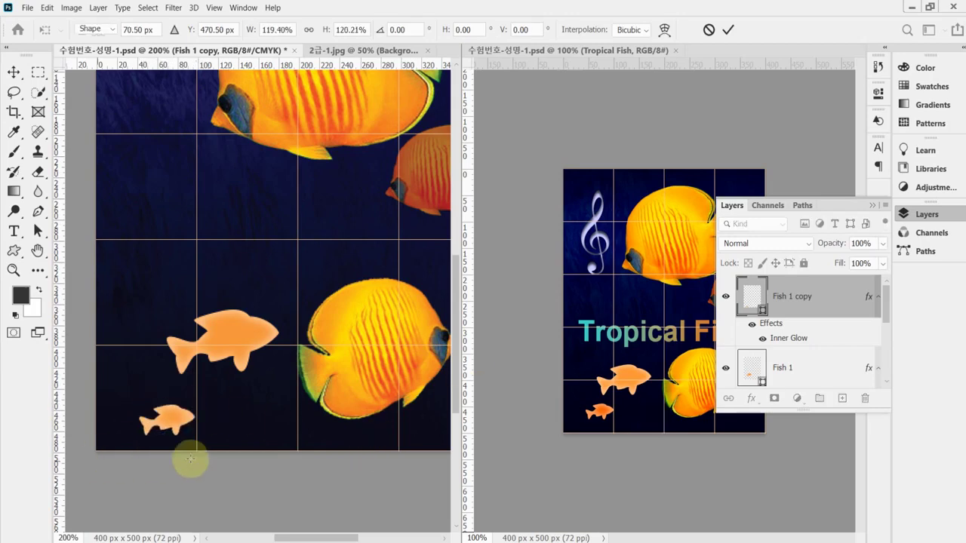
pyautogui.press('u')
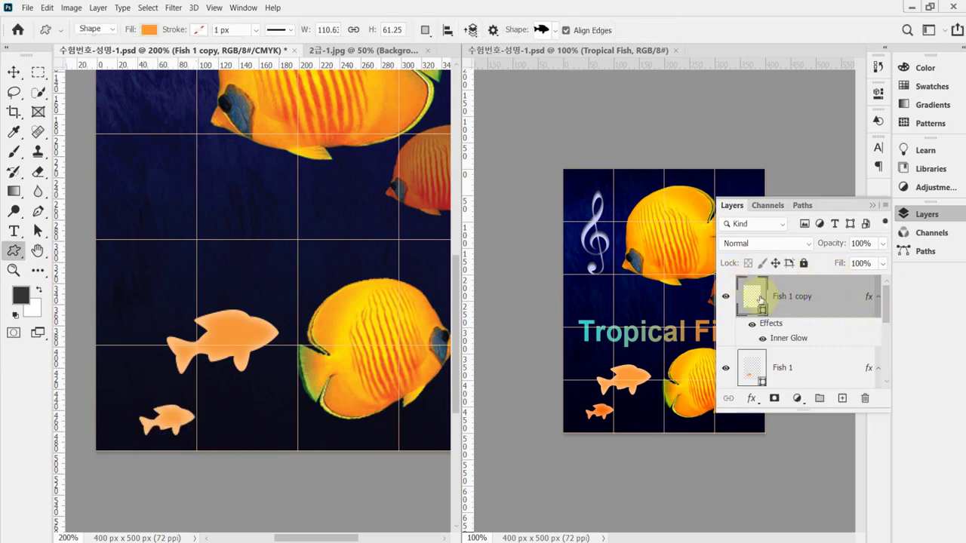
# Set the duplicated small fish's fill colour to hex f60 and put the layer list away.
pyautogui.doubleClick(752, 300)
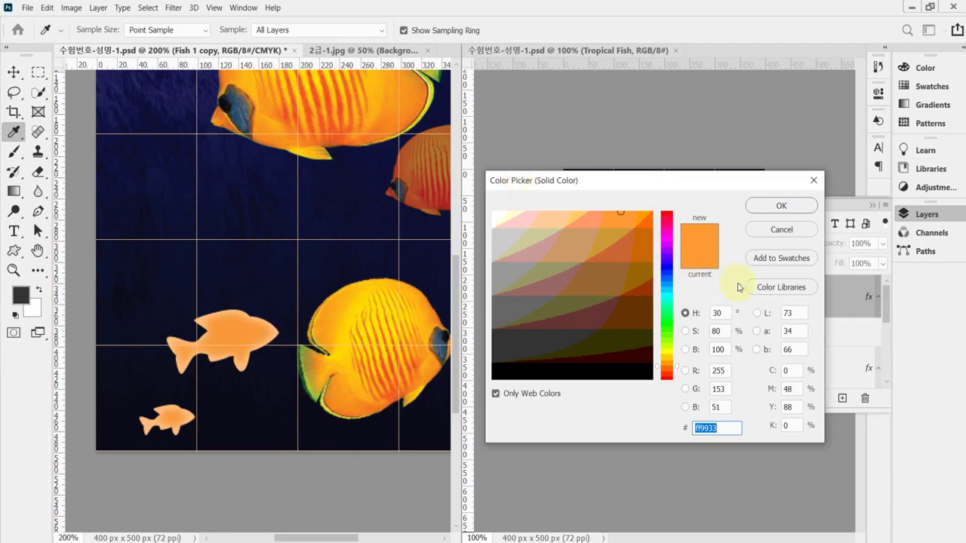
pyautogui.write('f60')
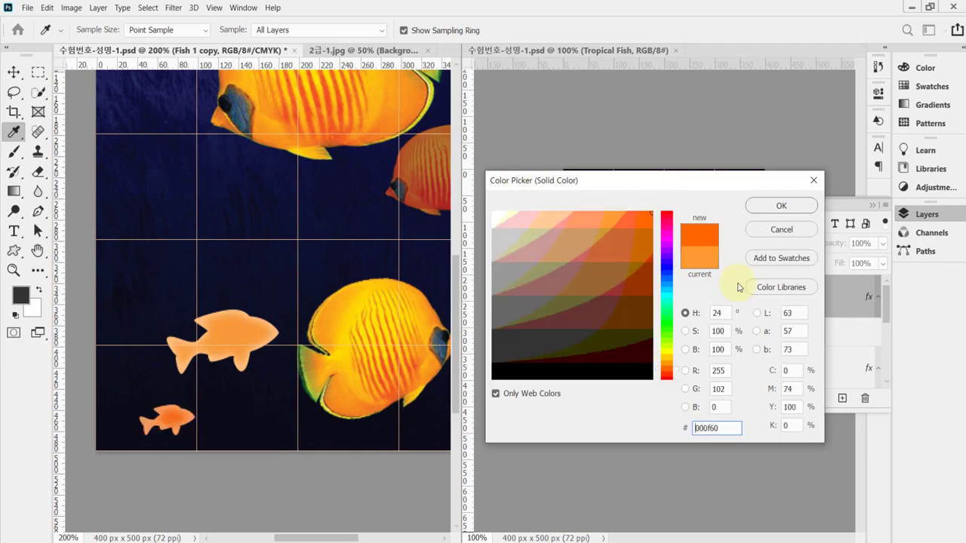
pyautogui.press('Return')
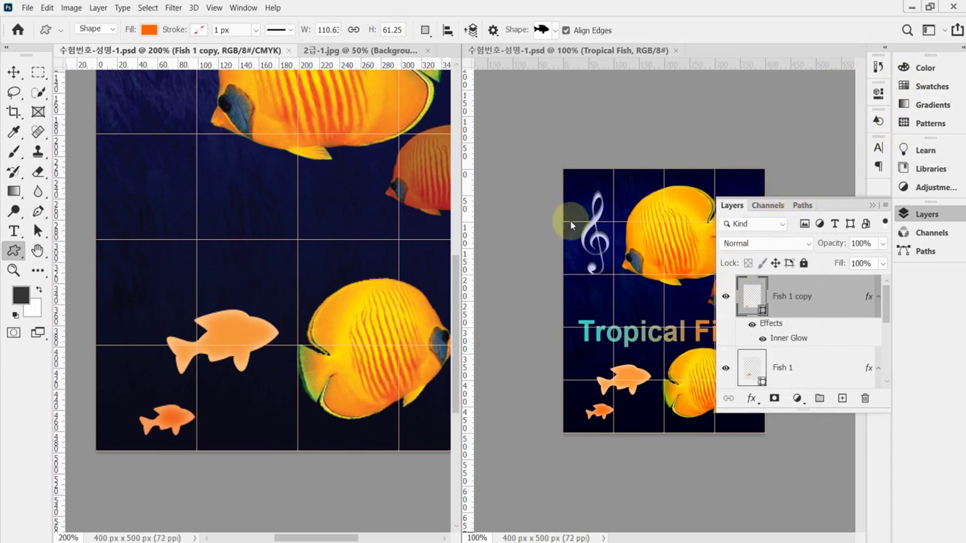
pyautogui.click(903, 214)
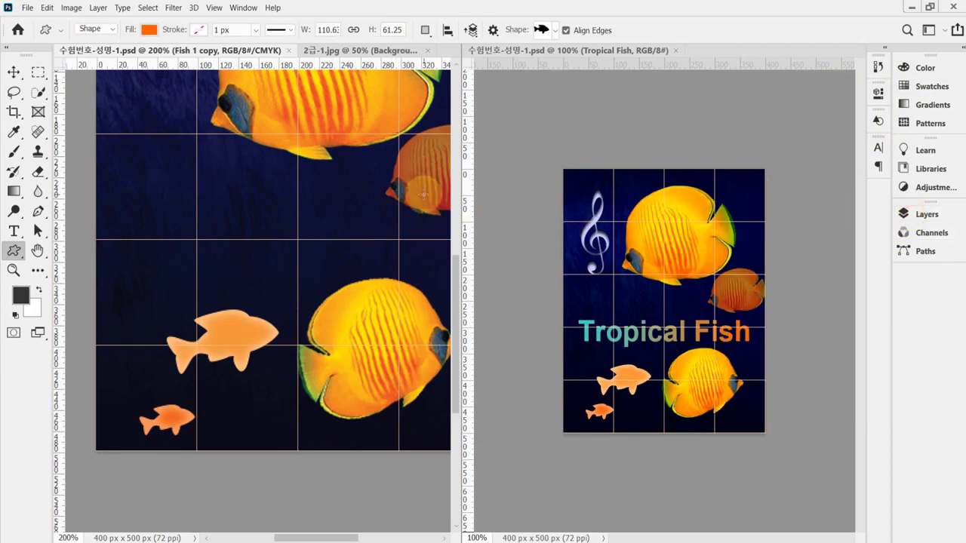
# Choose the treble clef from the legacy Music shapes and draw it about 55 × 157 px to the left of the large fish.
pyautogui.click(557, 30)
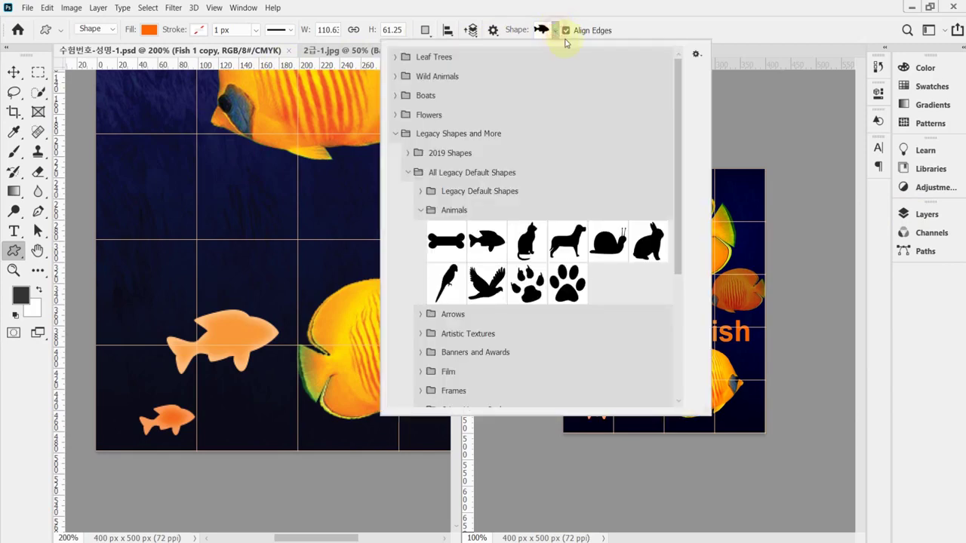
pyautogui.click(421, 212)
pyautogui.scroll(-2, 470, 326)
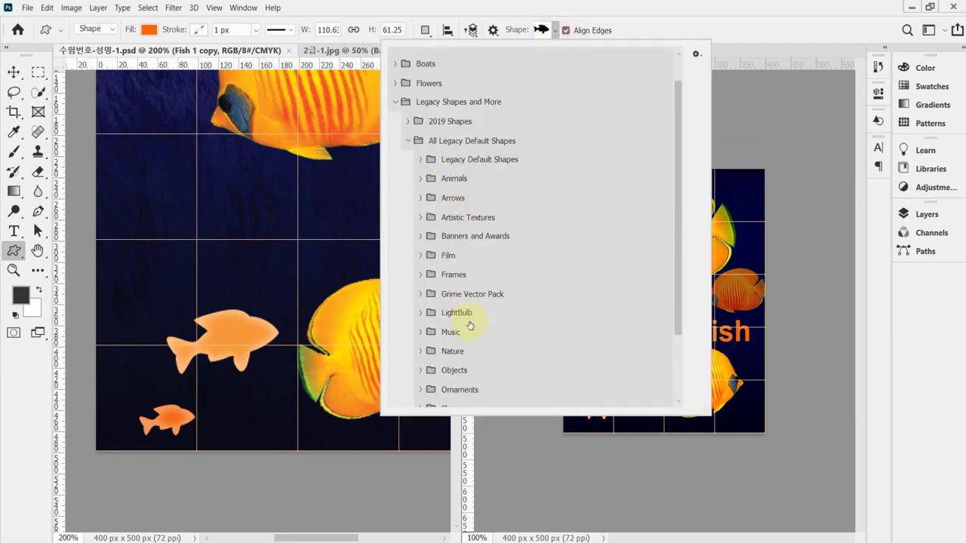
pyautogui.click(421, 332)
pyautogui.scroll(-1, 503, 338)
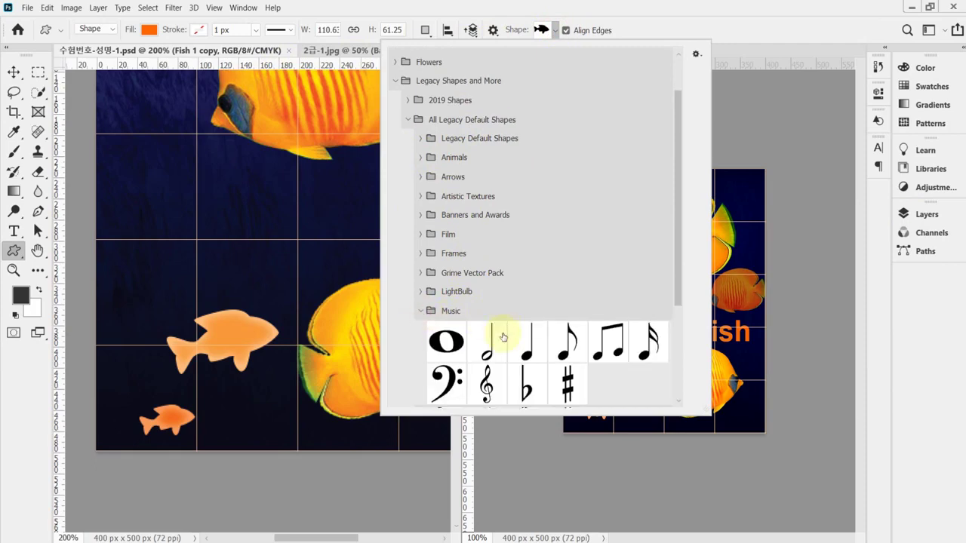
pyautogui.scroll(-3, 503, 337)
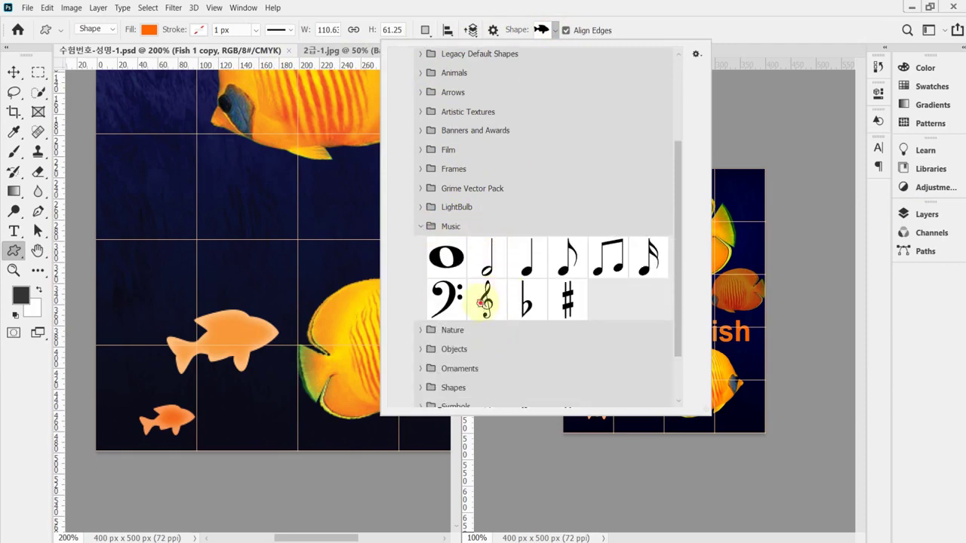
pyautogui.click(484, 299)
pyautogui.click(600, 6)
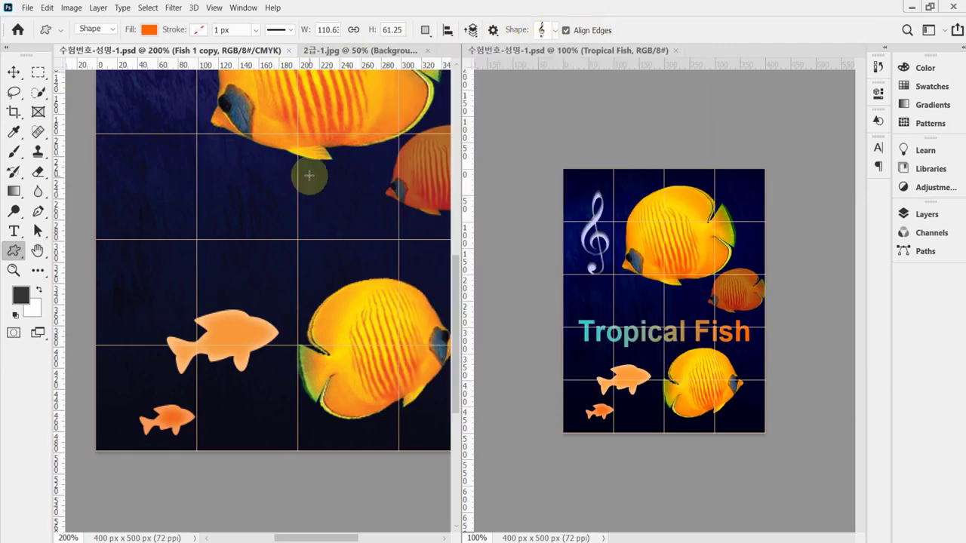
pyautogui.keyDown('alt'); pyautogui.click(264, 241); pyautogui.keyUp('alt')
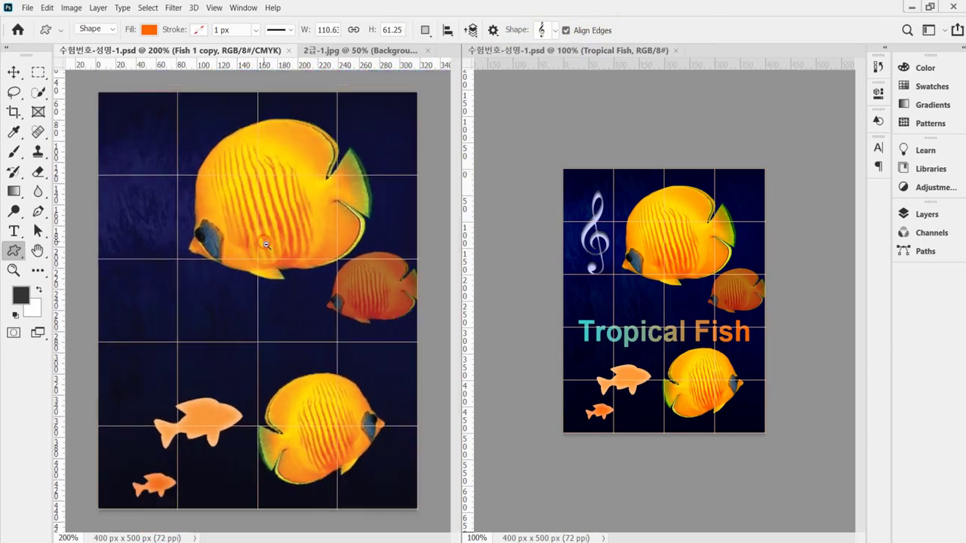
pyautogui.keyDown('alt'); pyautogui.click(265, 244); pyautogui.keyUp('alt')
pyautogui.moveTo(175, 204); pyautogui.dragTo(221, 284)
pyautogui.moveTo(192, 253)
pyautogui.mouseDown()
pyautogui.moveTo(191, 228)
pyautogui.moveTo(192, 237)
pyautogui.mouseUp()
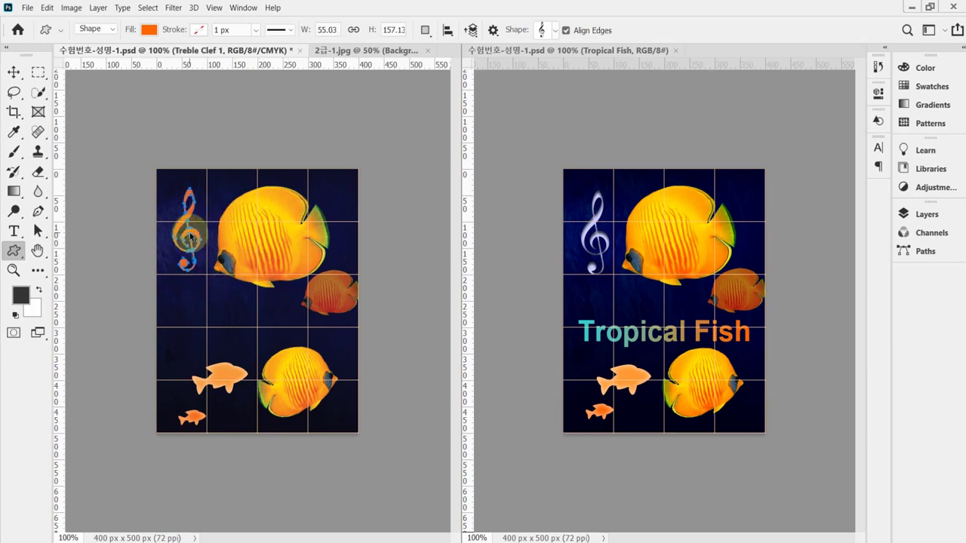
# Scale the treble clef to about 96.31% × 96.74%, rotate it -4.23° around X 58.5 px, Y 117 px, and apply the transform.
pyautogui.hotkey('ctrl', 't')
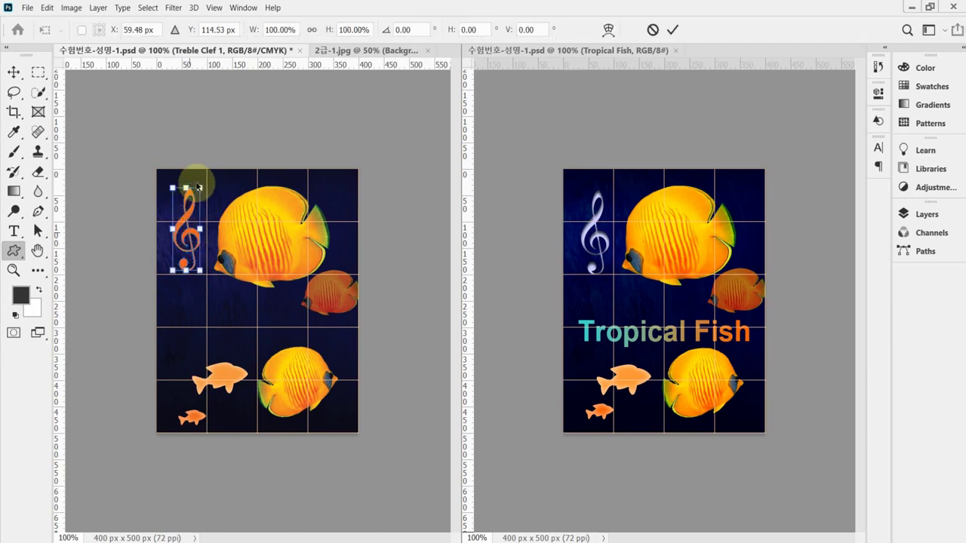
pyautogui.moveTo(201, 187); pyautogui.dragTo(200, 190)
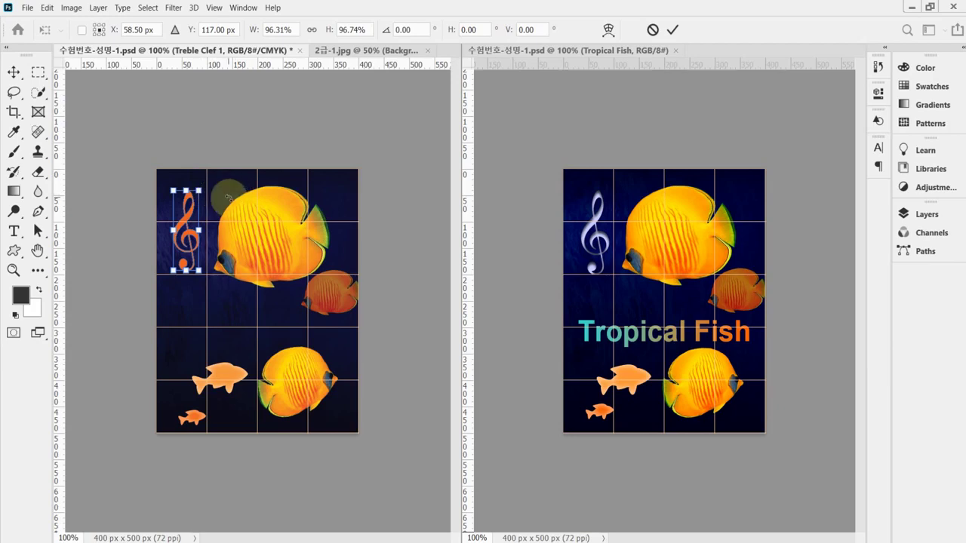
pyautogui.moveTo(218, 195); pyautogui.dragTo(225, 196)
pyautogui.press('Return')
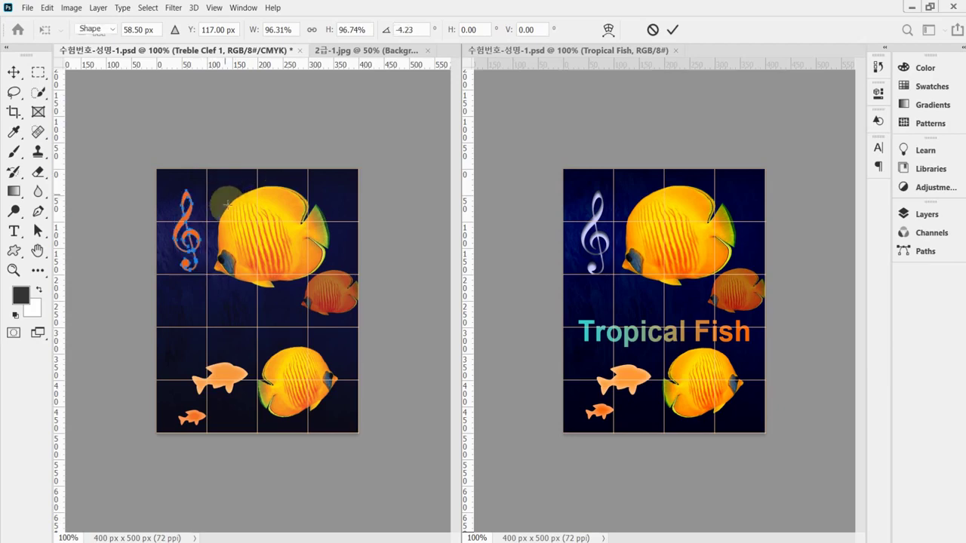
# Set the treble clef shape's fill colour to hex ccf (pale lavender).
pyautogui.click(909, 214)
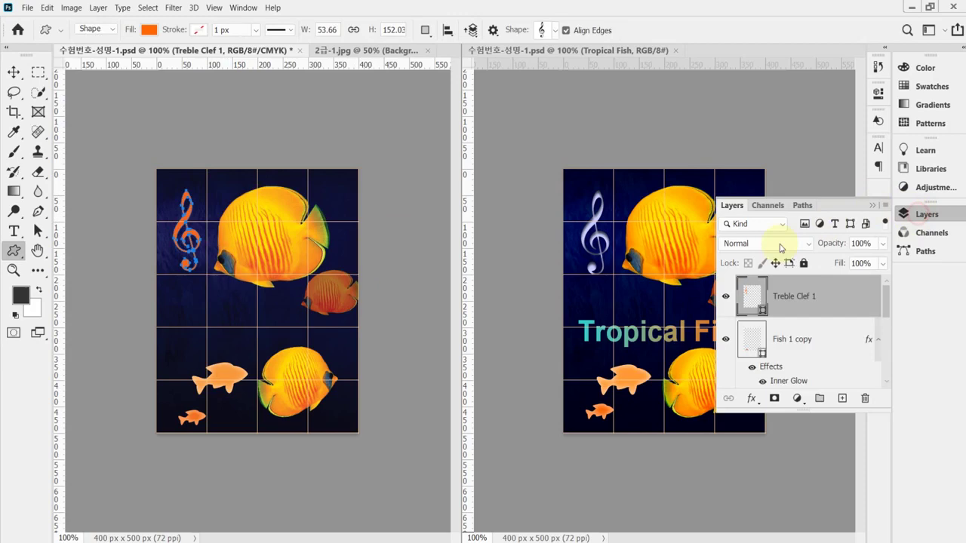
pyautogui.doubleClick(750, 296)
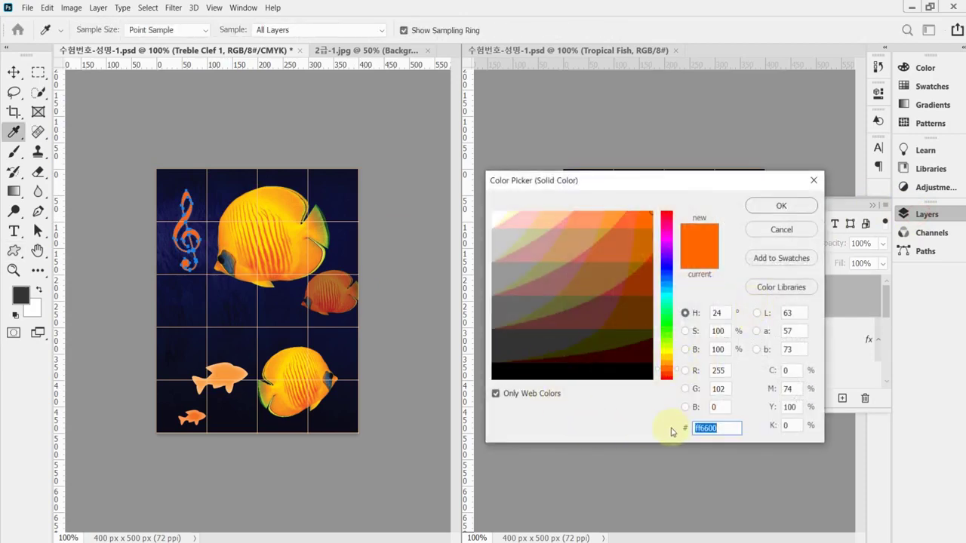
pyautogui.press('BackSpace')
pyautogui.write('ccf')
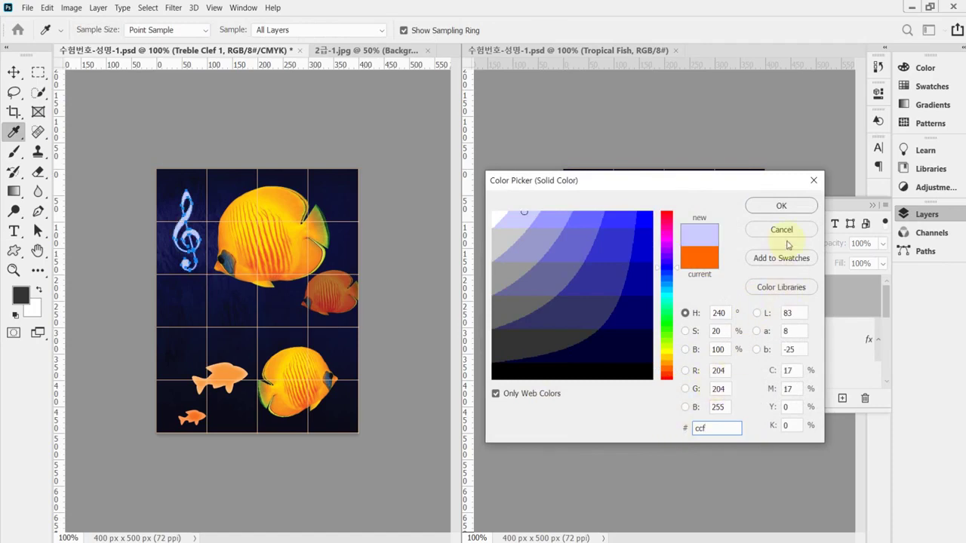
pyautogui.click(778, 209)
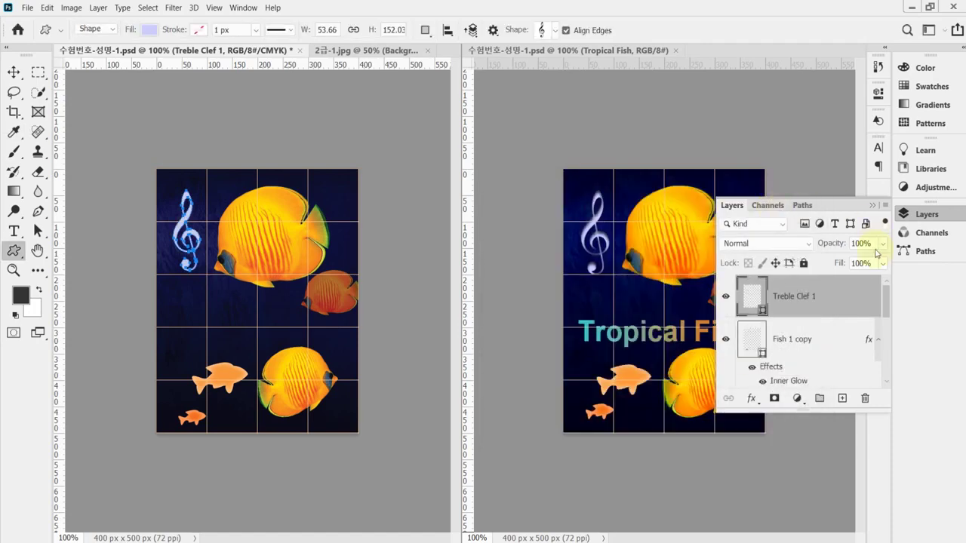
pyautogui.click(582, 402)
# Add an Inner Shadow to the treble clef with distance 5 px and size 5 px, and save the document.
pyautogui.click(750, 398)
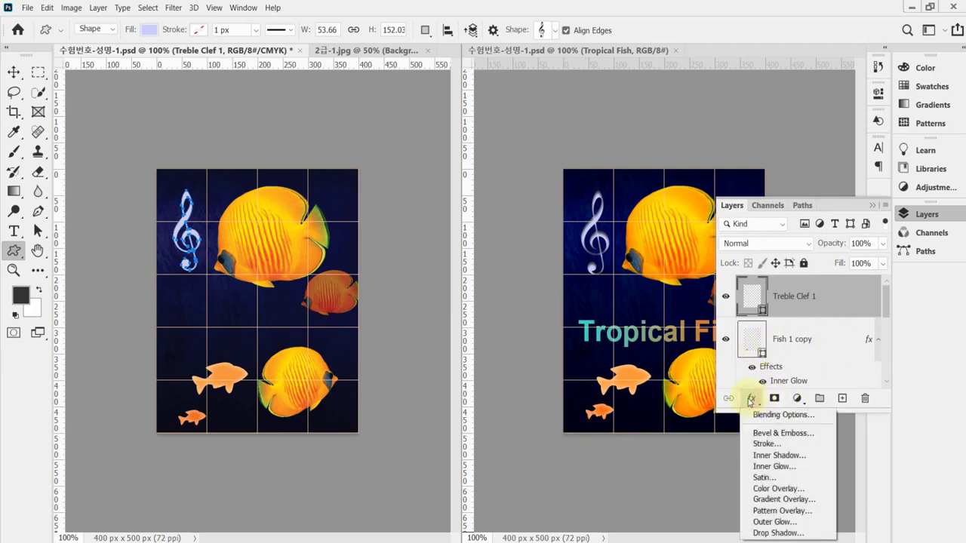
pyautogui.click(805, 456)
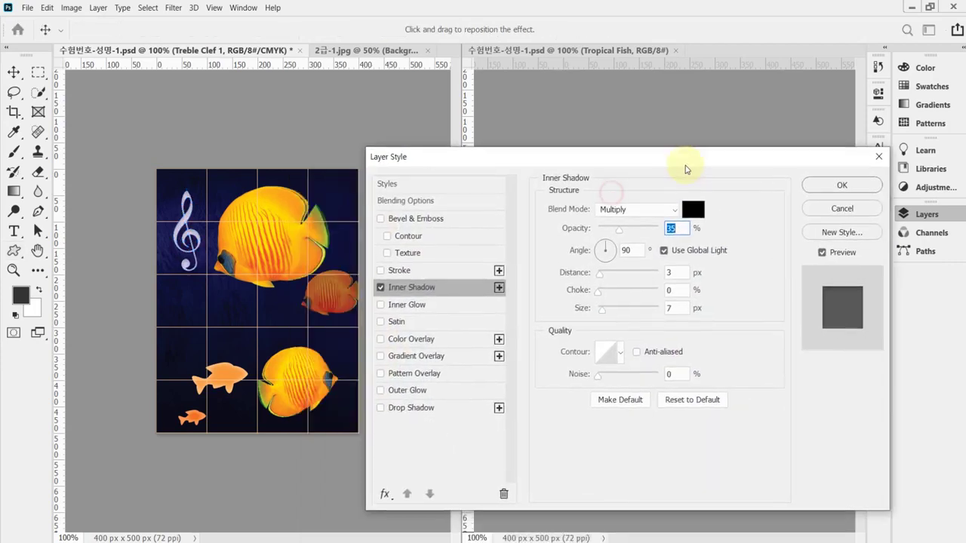
pyautogui.doubleClick(681, 271)
pyautogui.write('5')
pyautogui.doubleClick(671, 308)
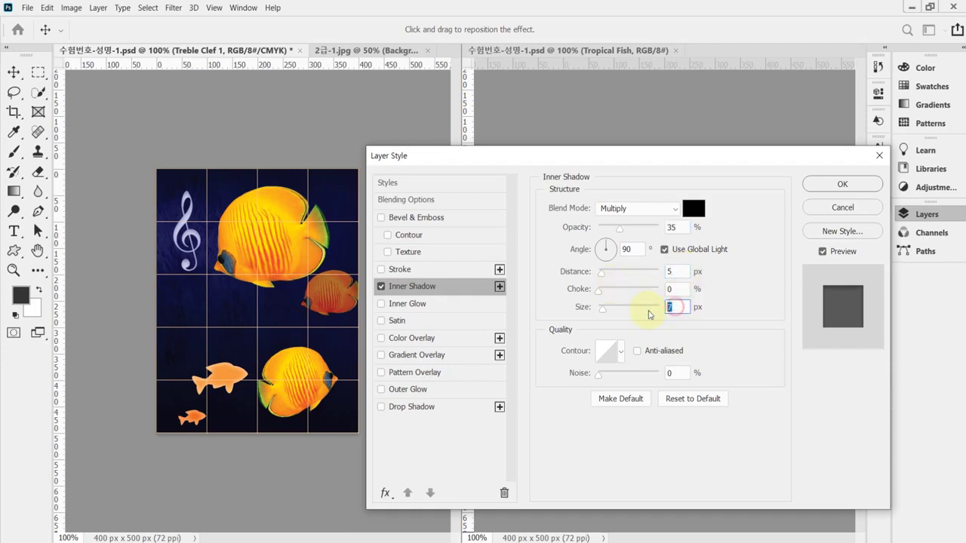
pyautogui.write('5')
pyautogui.click(819, 188)
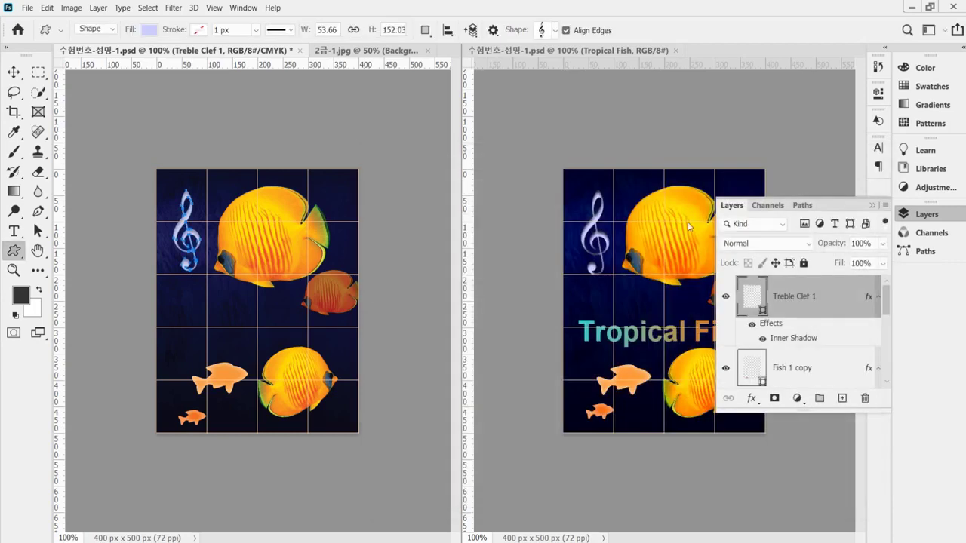
pyautogui.click(820, 295)
pyautogui.hotkey('ctrl', 's')
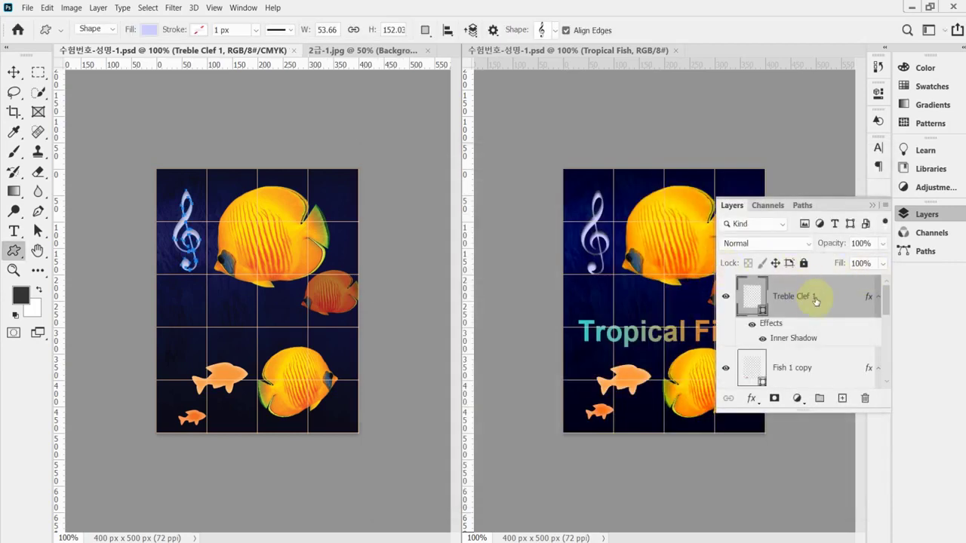
# Check the treble clef's fill colour without changing it and put the layer list away.
pyautogui.click(759, 298)
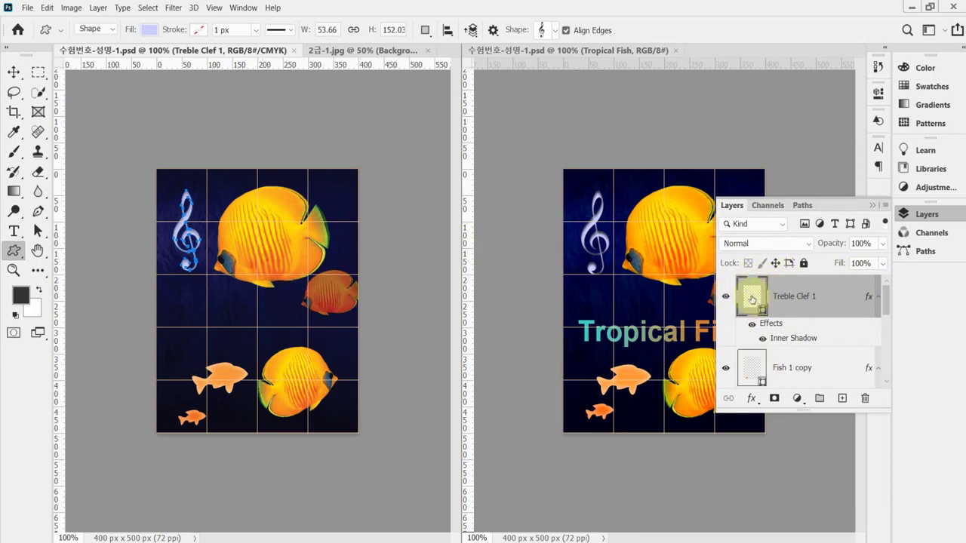
pyautogui.doubleClick(752, 298)
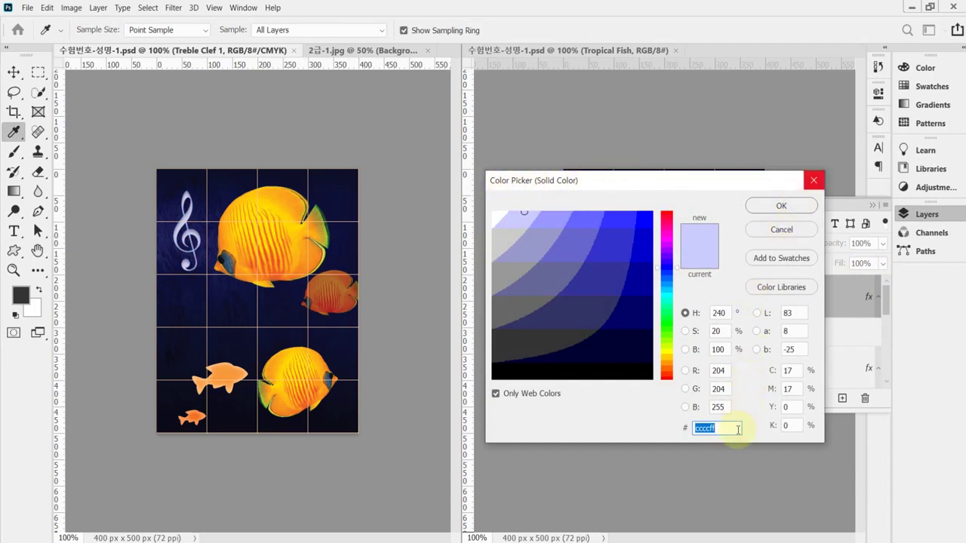
pyautogui.click(790, 235)
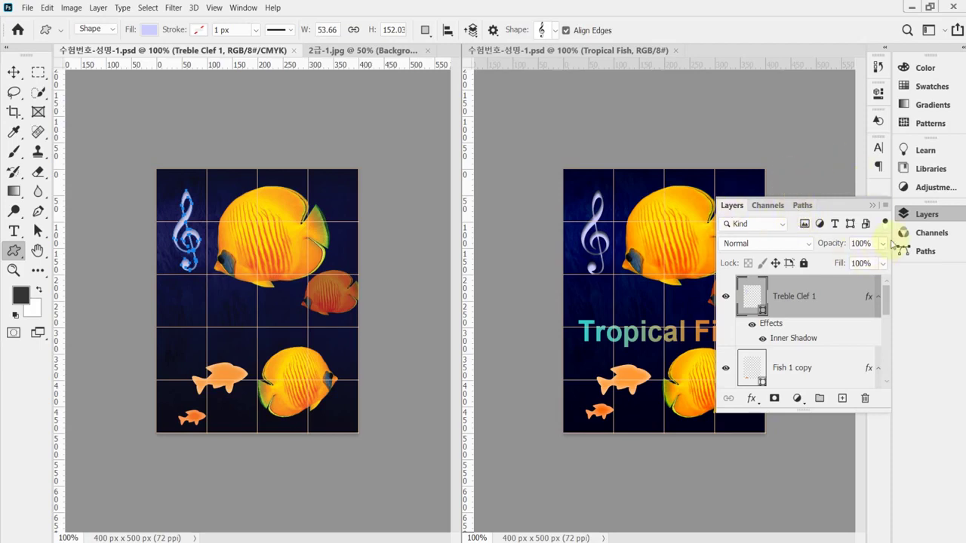
pyautogui.click(921, 219)
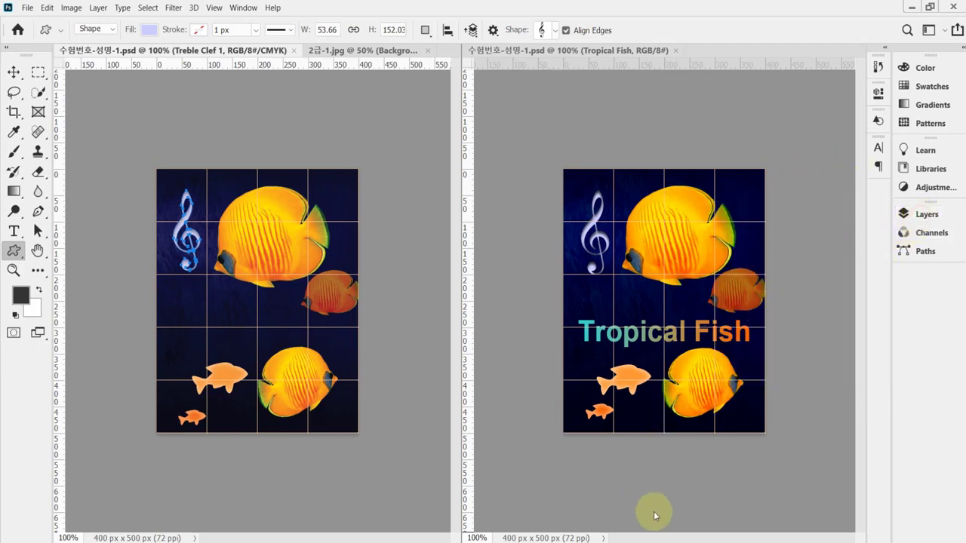
# Switch to Notepad, copy the title text "Tropical Fish", and return to Photoshop.
pyautogui.hotkey('alt', 'Tab')
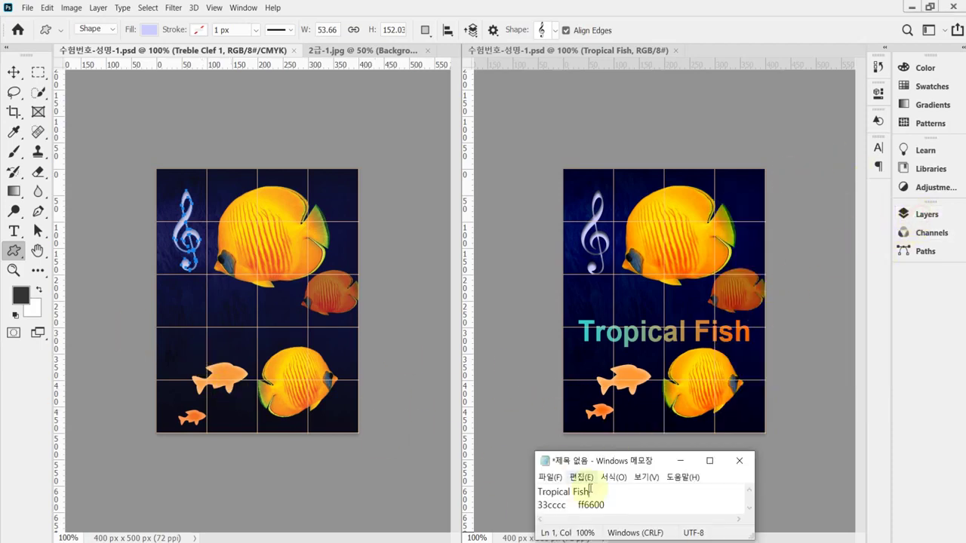
pyautogui.moveTo(614, 491); pyautogui.dragTo(501, 491)
pyautogui.hotkey('ctrl', 'c')
pyautogui.click(407, 375)
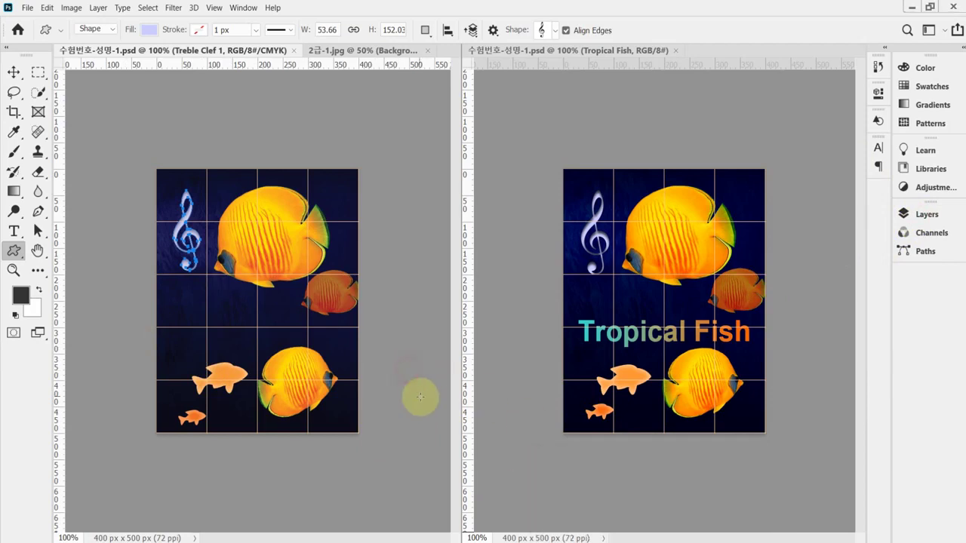
# Start a horizontal text line above the small orange fish and set its font to Arial Bold, 55 pt.
pyautogui.click(13, 230)
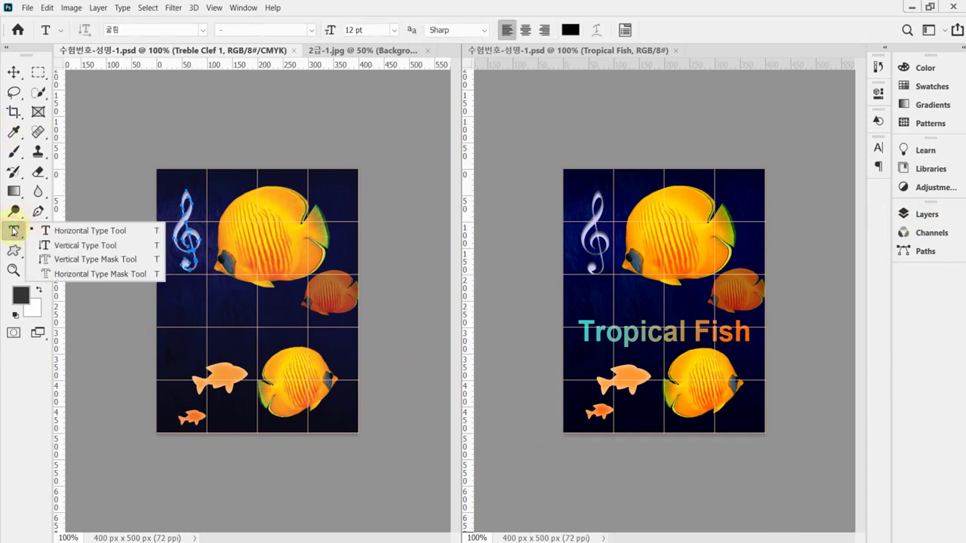
pyautogui.click(68, 232)
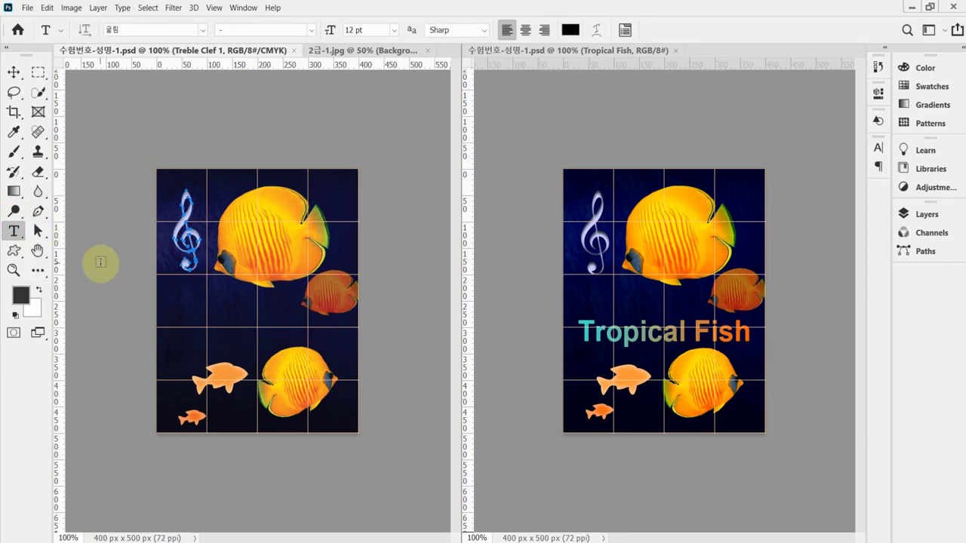
pyautogui.click(171, 328)
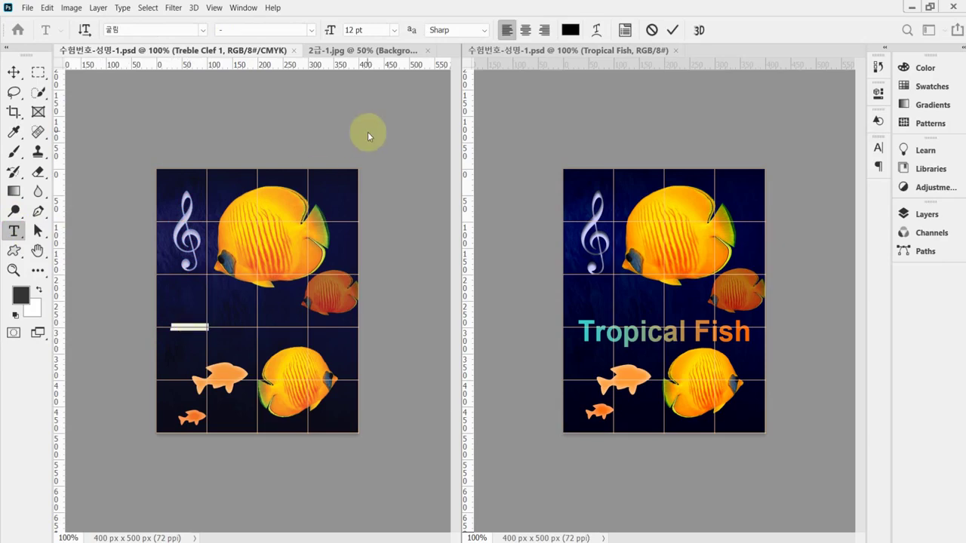
pyautogui.click(130, 30)
pyautogui.write('a')
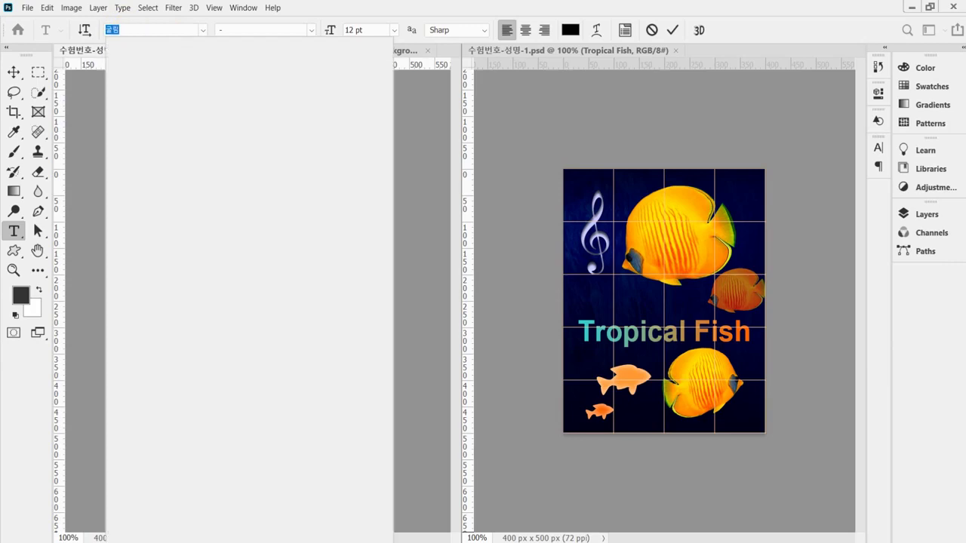
pyautogui.write('rl')
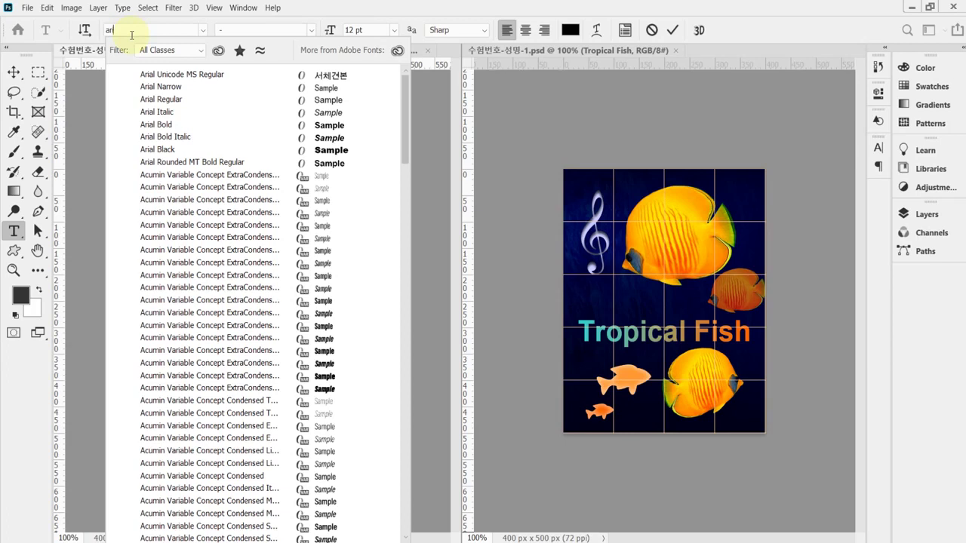
pyautogui.click(183, 125)
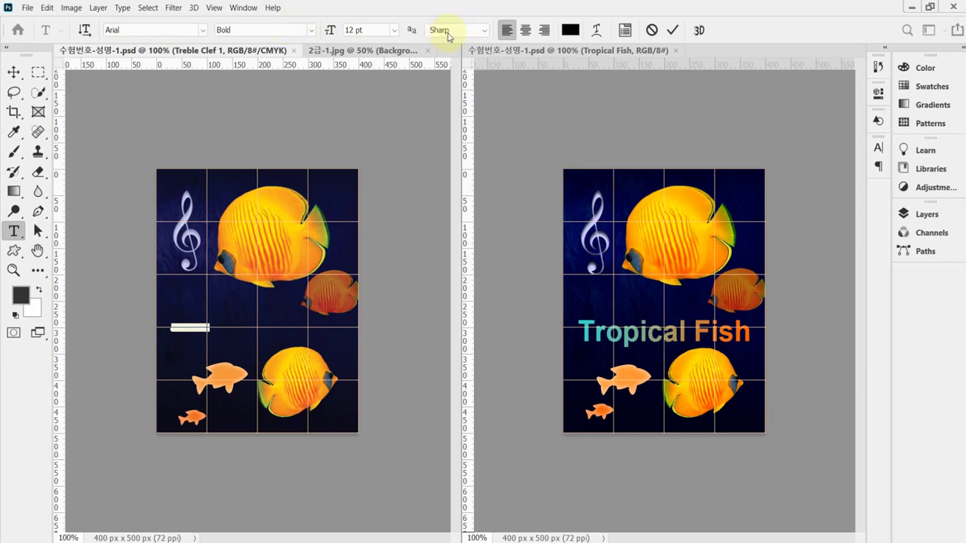
pyautogui.click(372, 30)
pyautogui.write('55')
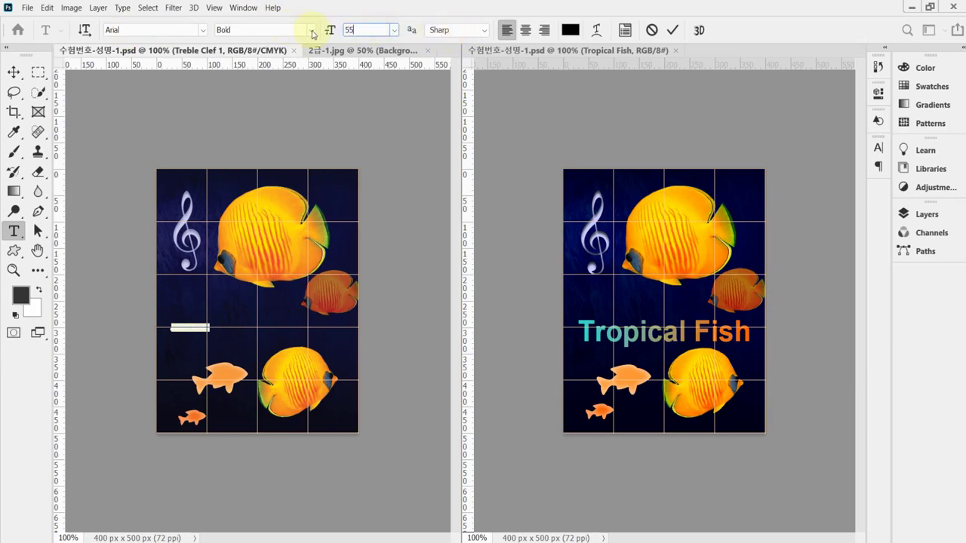
pyautogui.press('Return')
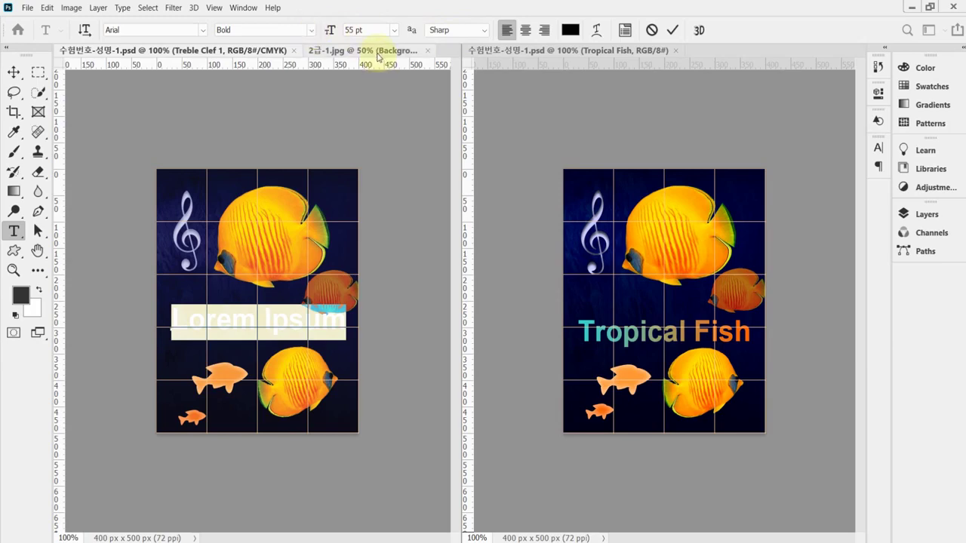
# Replace the placeholder text with the copied title "Tropical Fish".
pyautogui.click(173, 326)
pyautogui.hotkey('ctrl', 'a')
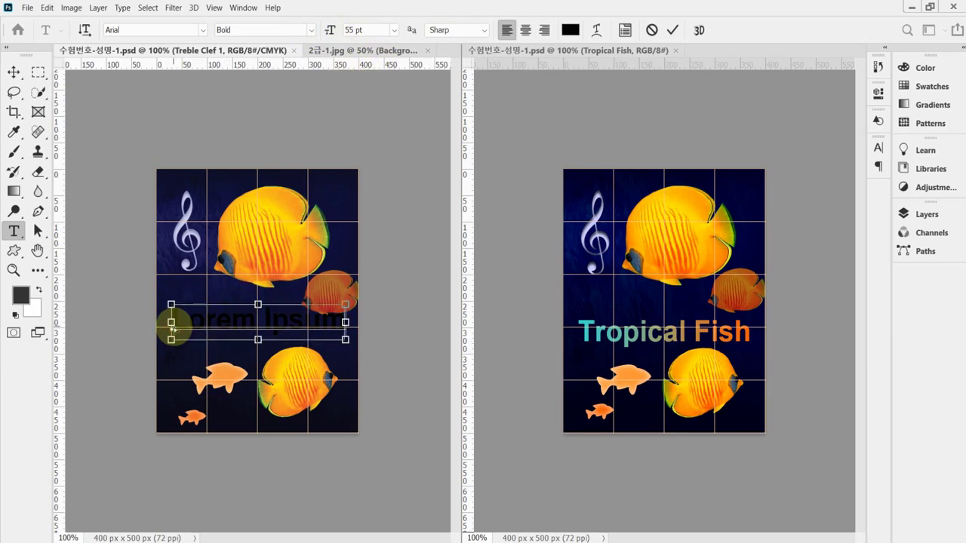
pyautogui.hotkey('ctrl', 'v')
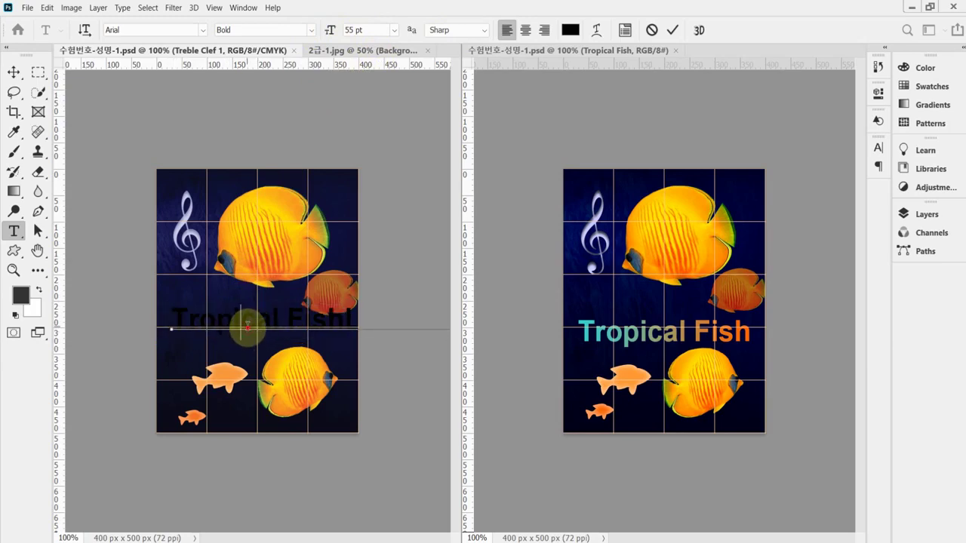
# Reposition the title across the canvas between the upper and lower fish and remove the stray trailing space after "Fish".
pyautogui.hotkey('ctrl', 'a')
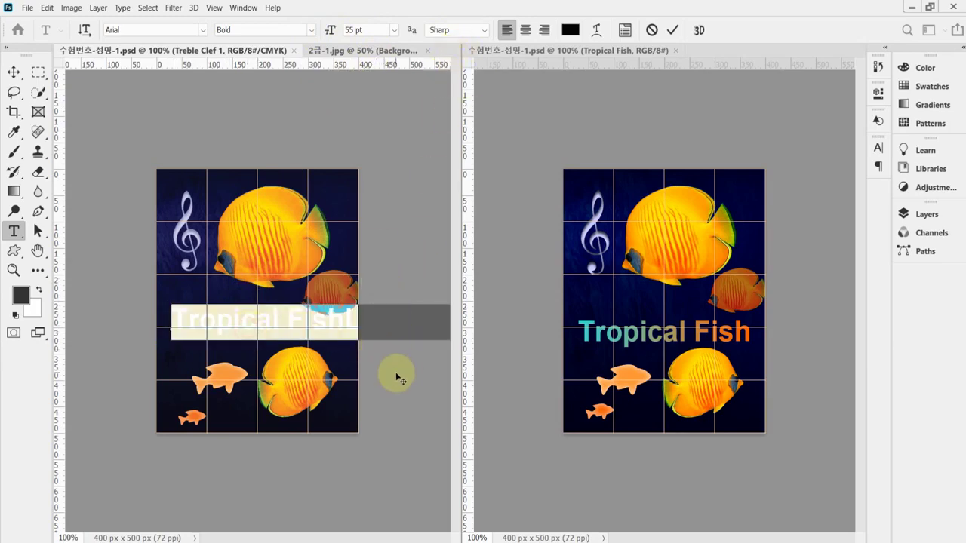
pyautogui.click(360, 336)
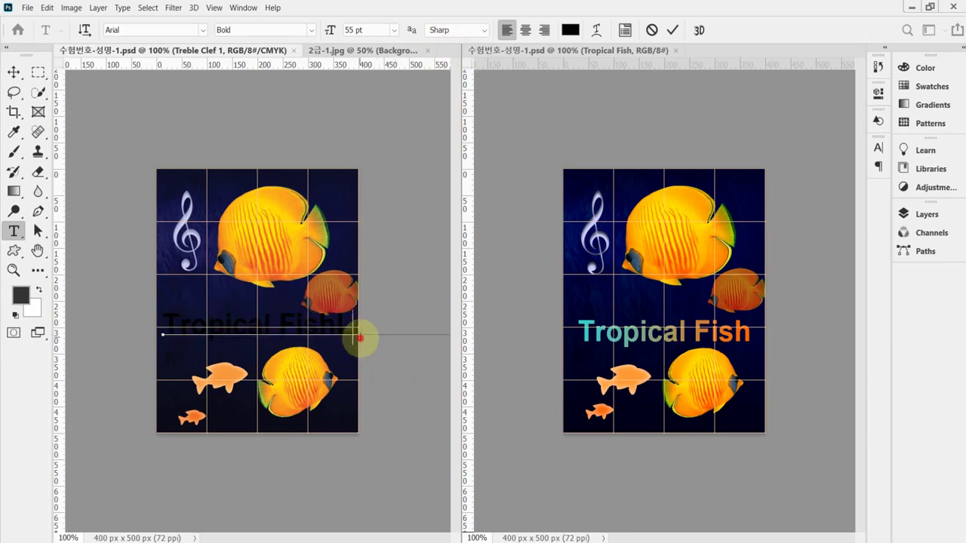
pyautogui.moveTo(360, 336); pyautogui.dragTo(471, 329)
pyautogui.click(327, 334)
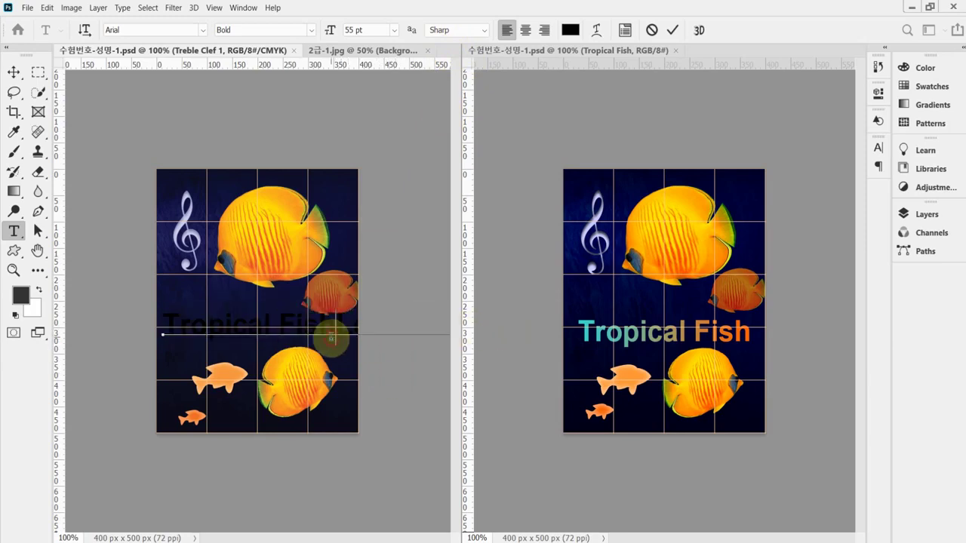
pyautogui.tripleClick(332, 336)
pyautogui.click(332, 336)
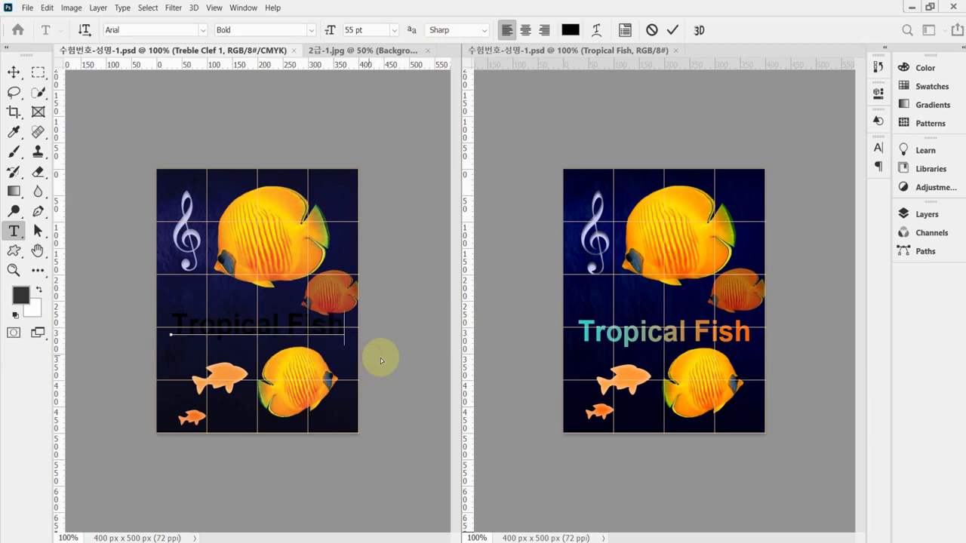
# Set the title's text colour to hex cccccc and move the title slightly lower.
pyautogui.tripleClick(330, 326)
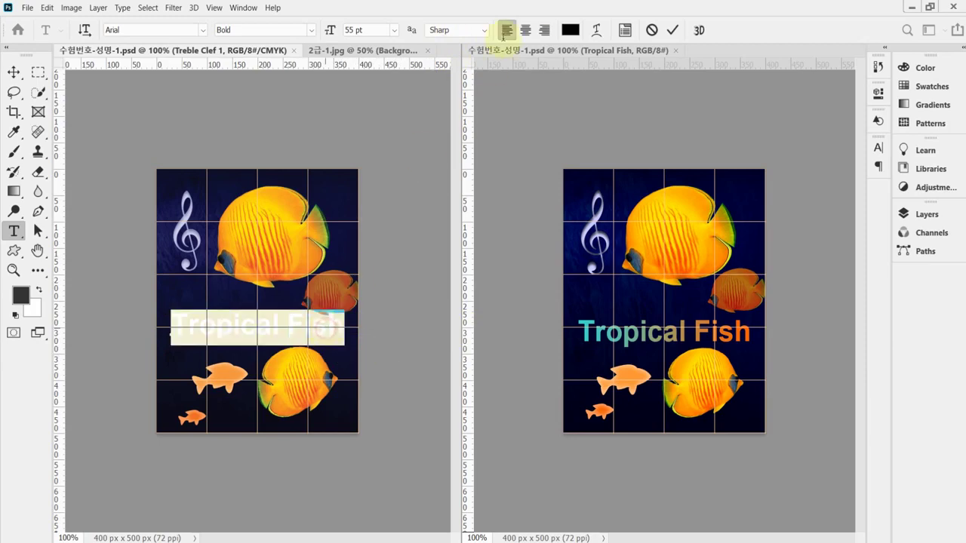
pyautogui.click(570, 31)
pyautogui.click(507, 230)
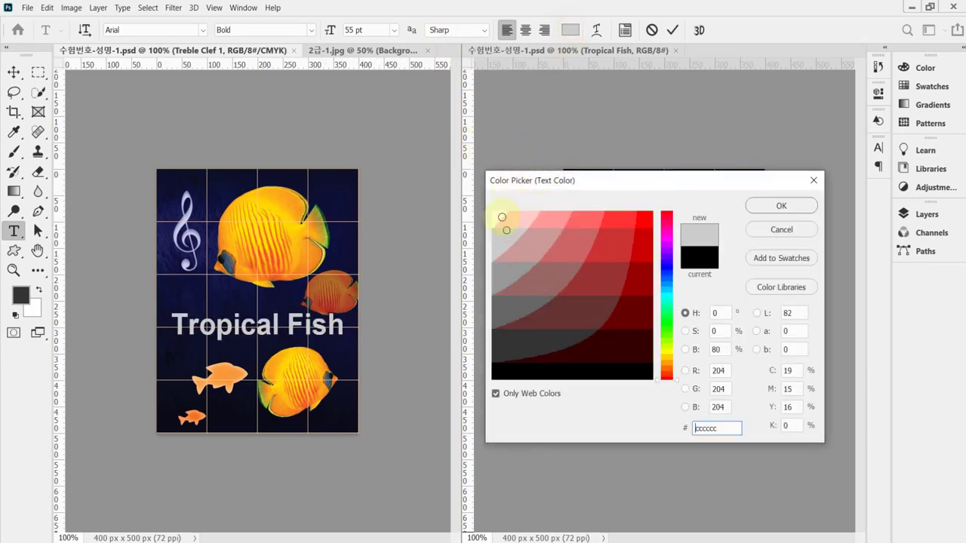
pyautogui.click(783, 204)
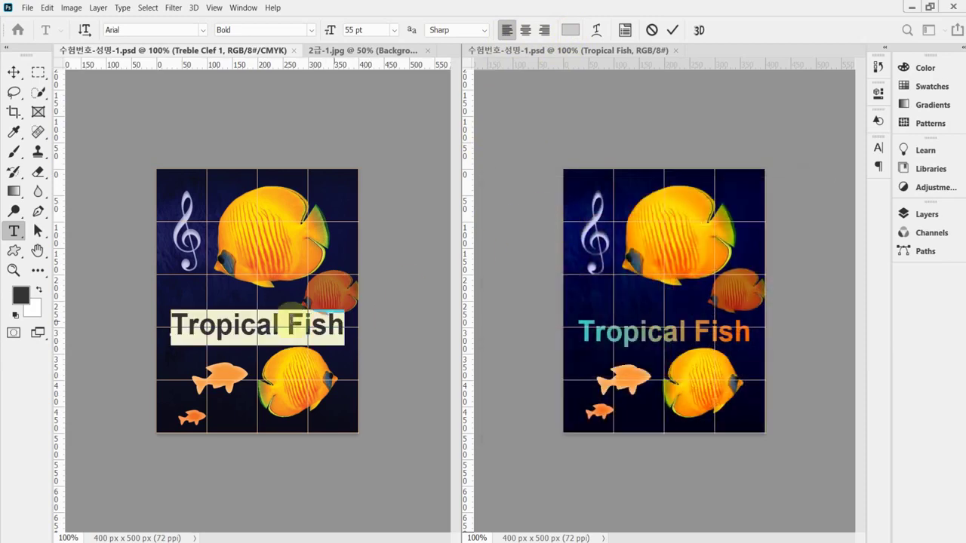
pyautogui.click(342, 339)
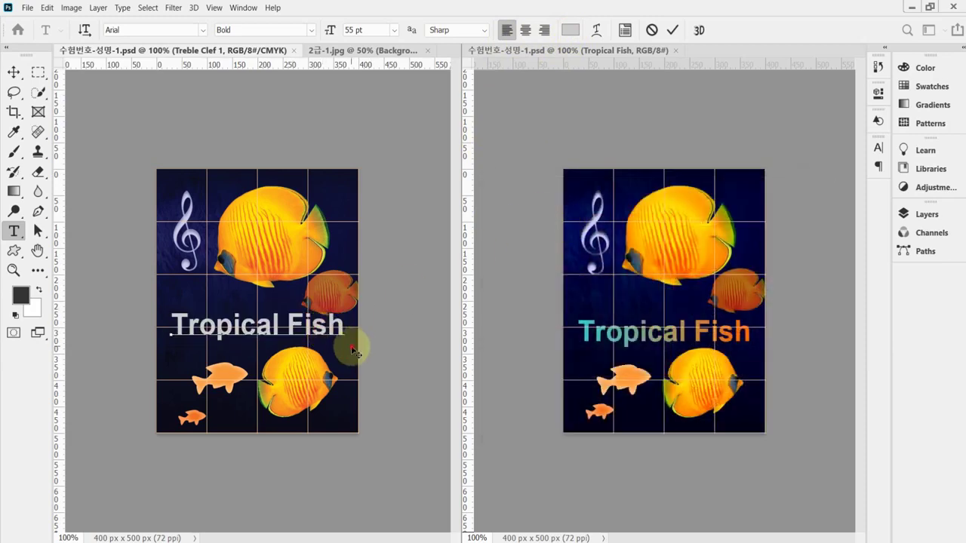
pyautogui.hotkey('ctrl', 'shift', 'Down')
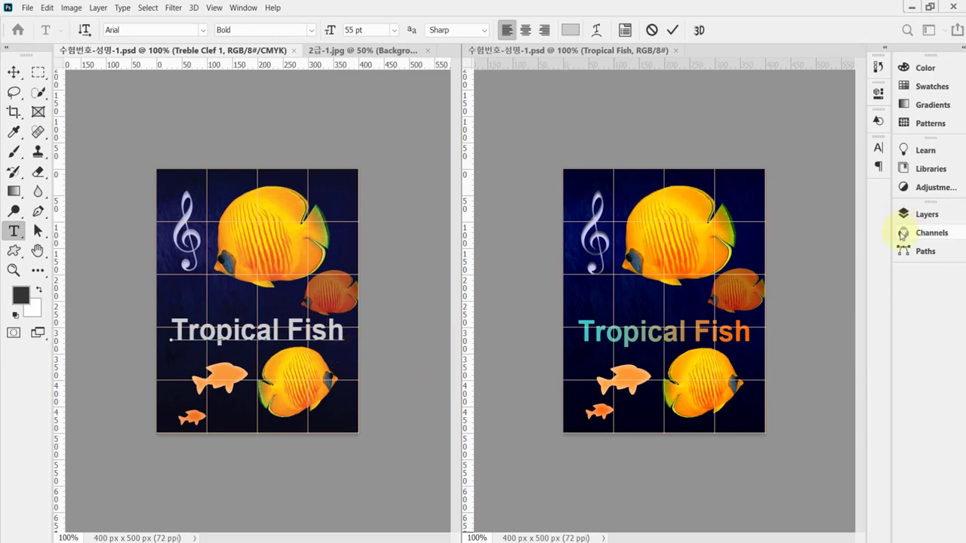
# Add a Gradient Overlay layer style to the "Tropical Fish" title layer.
pyautogui.click(929, 216)
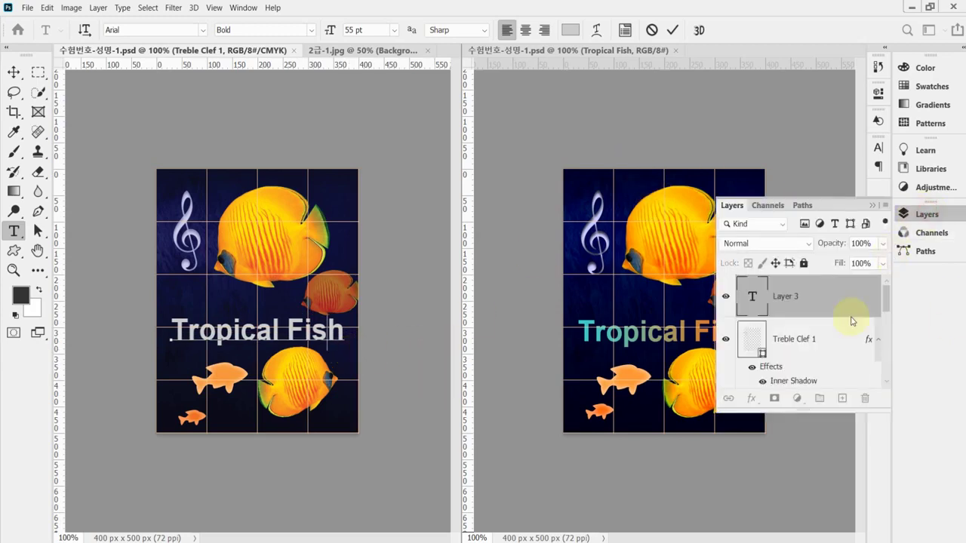
pyautogui.click(750, 400)
pyautogui.click(751, 401)
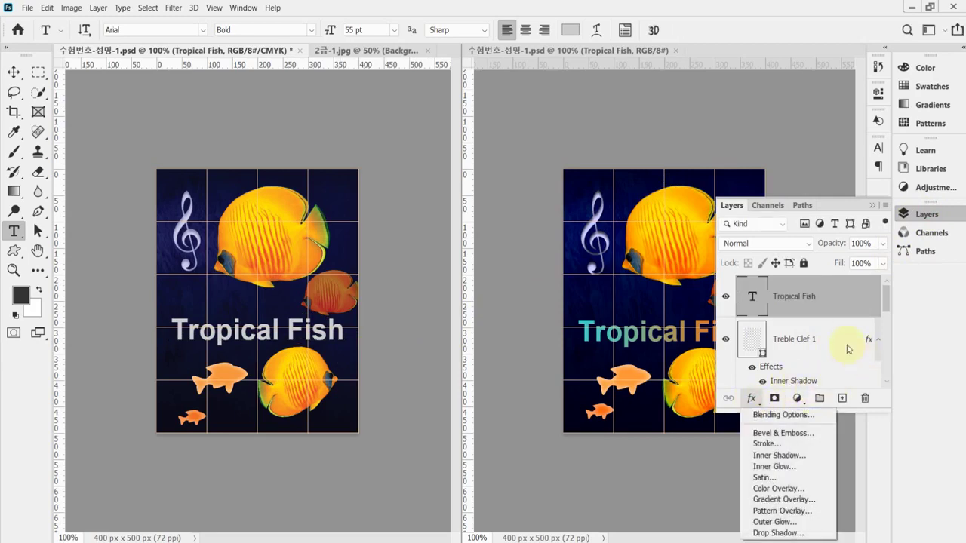
pyautogui.click(804, 502)
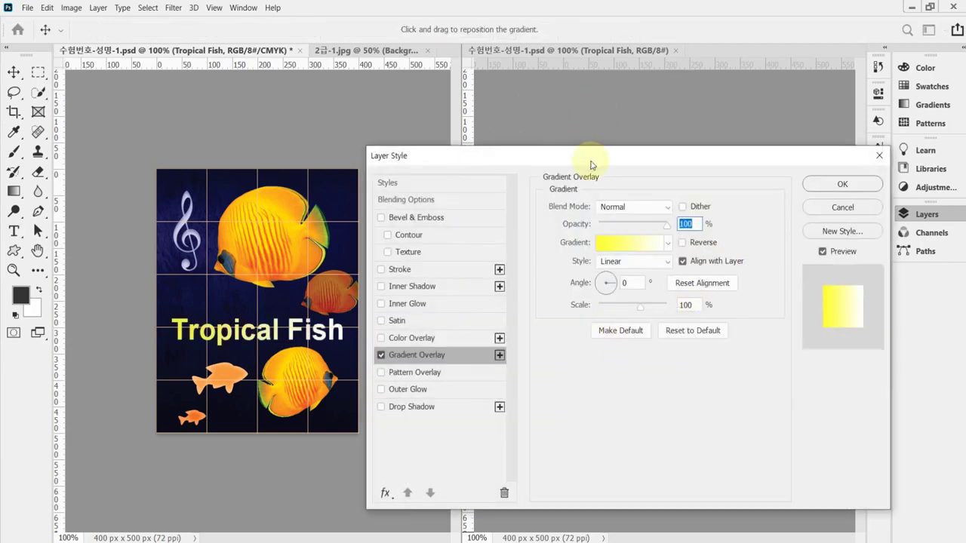
pyautogui.moveTo(600, 157); pyautogui.dragTo(632, 151)
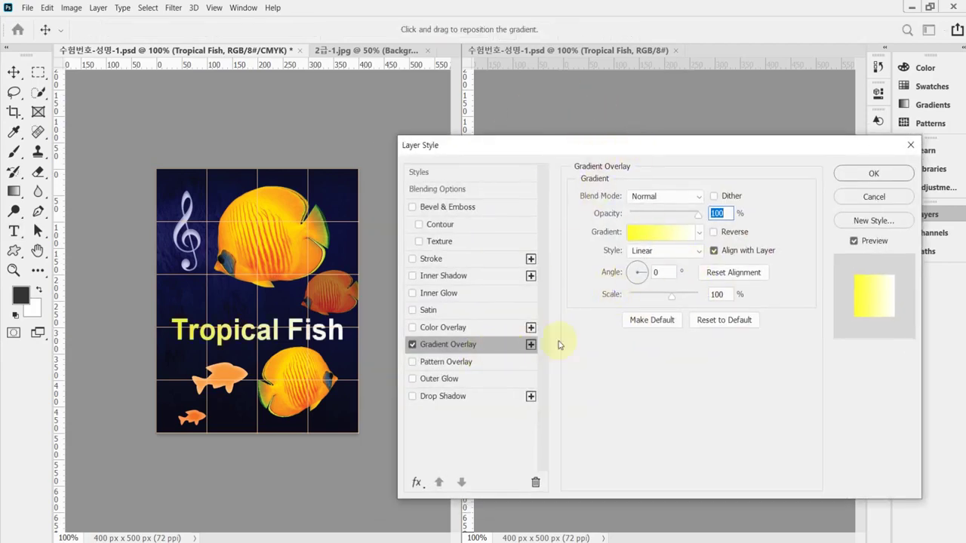
# Set the starting colour stop of the title's gradient to hex 3cc.
pyautogui.click(643, 235)
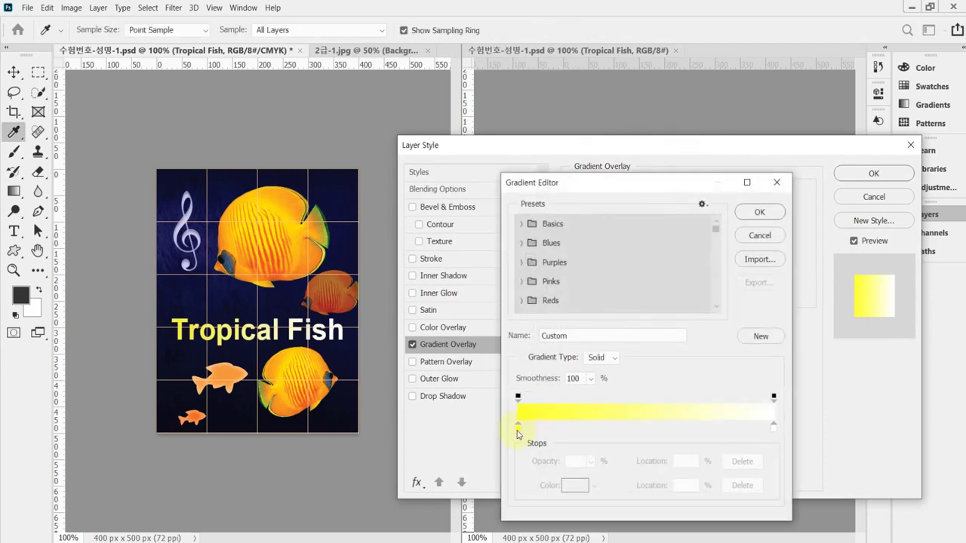
pyautogui.doubleClick(518, 426)
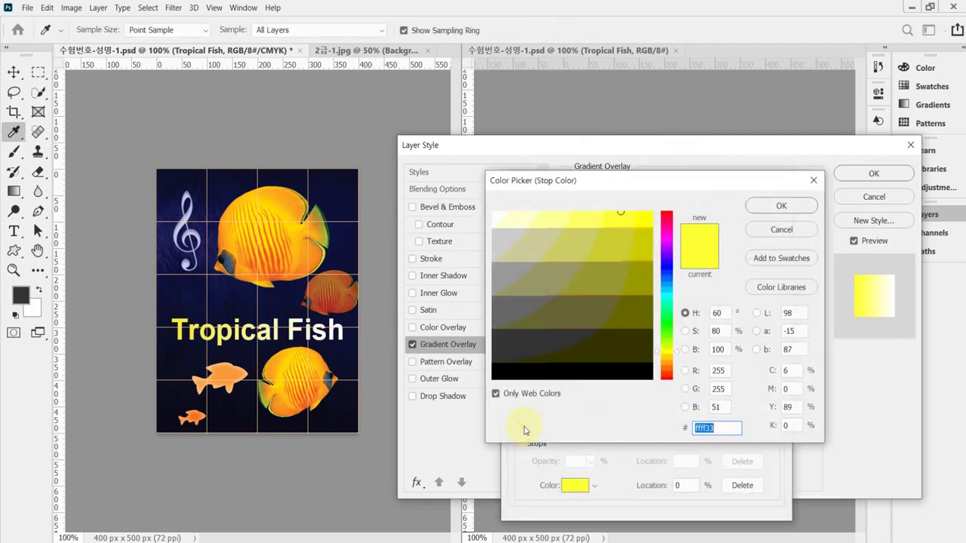
pyautogui.moveTo(579, 191); pyautogui.dragTo(557, 168)
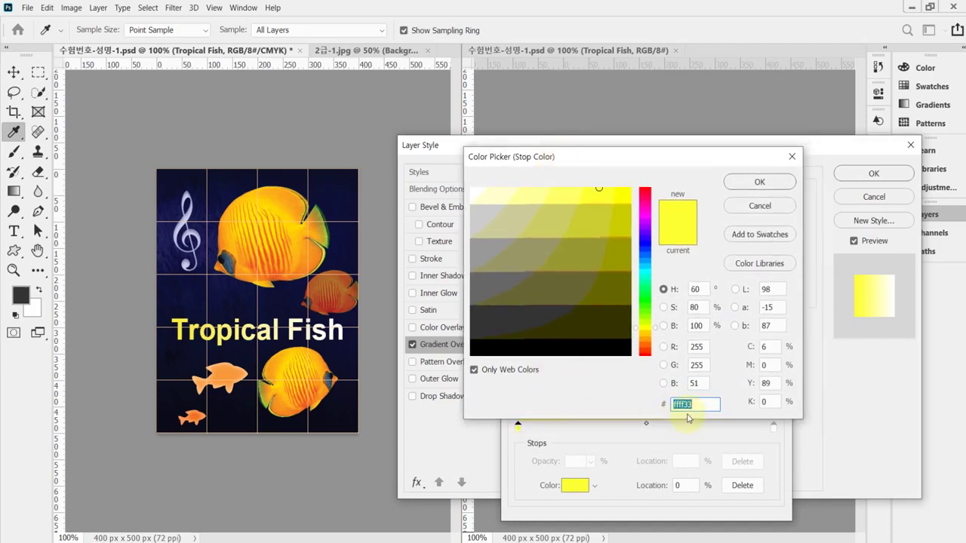
pyautogui.write('3cc')
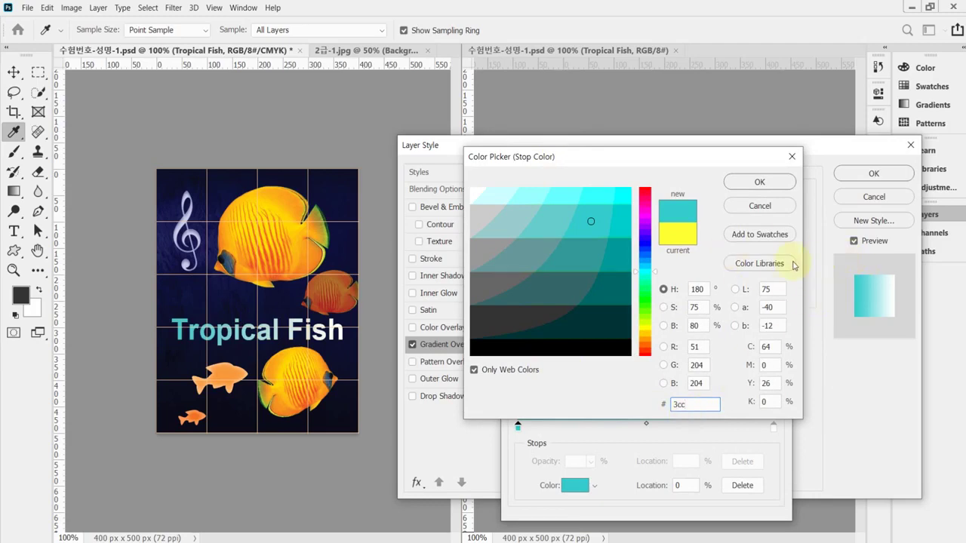
pyautogui.click(759, 182)
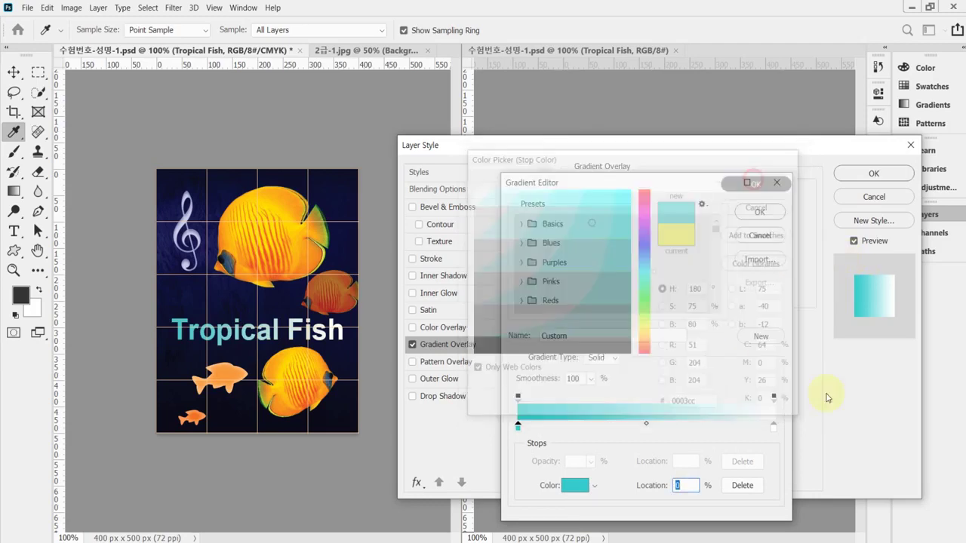
# Set the gradient's ending colour stop to hex f60 and apply the linear overlay to the title.
pyautogui.doubleClick(774, 427)
pyautogui.write('000000')
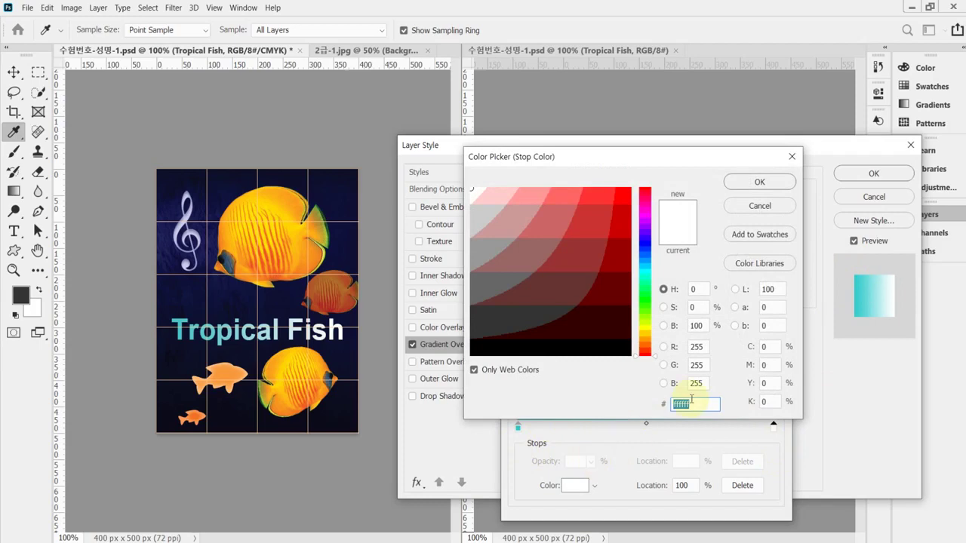
pyautogui.write('ff')
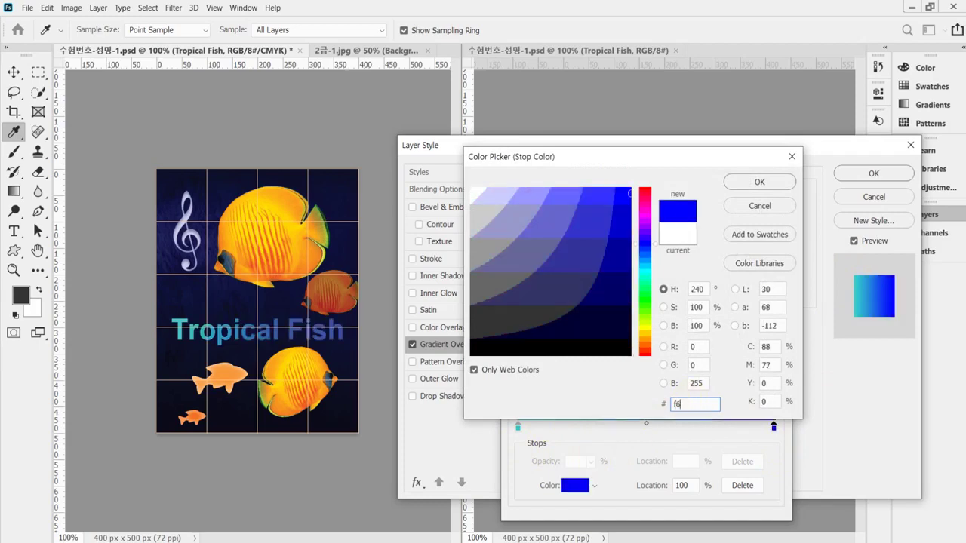
pyautogui.write('0')
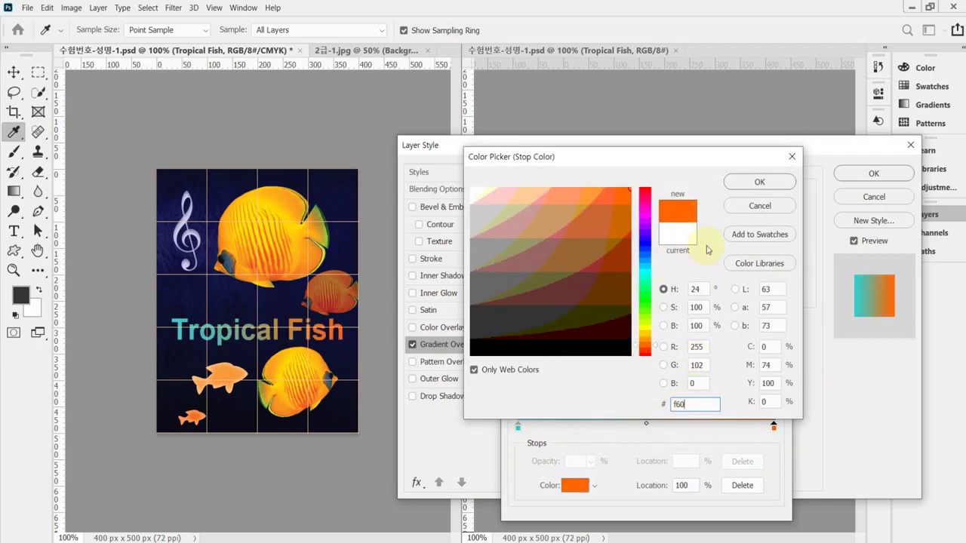
pyautogui.click(757, 185)
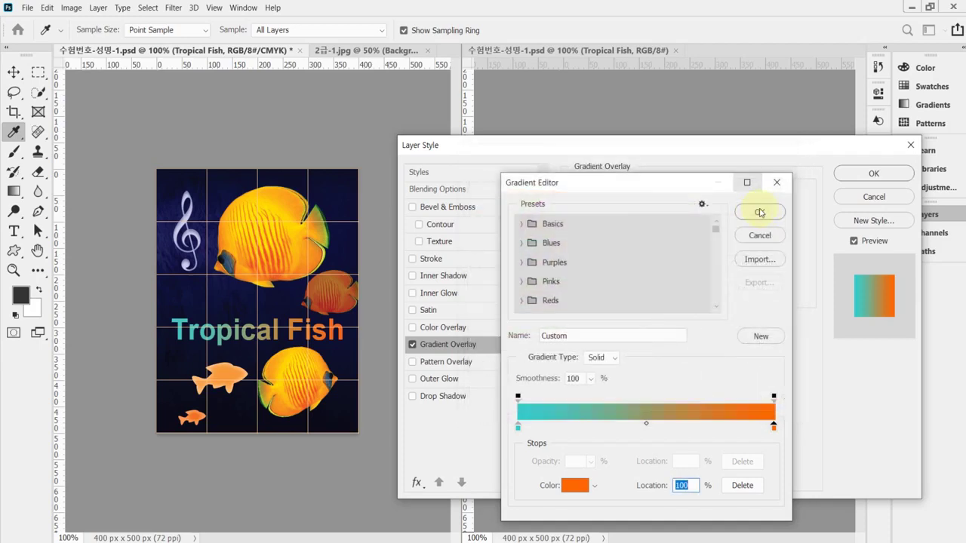
pyautogui.click(762, 221)
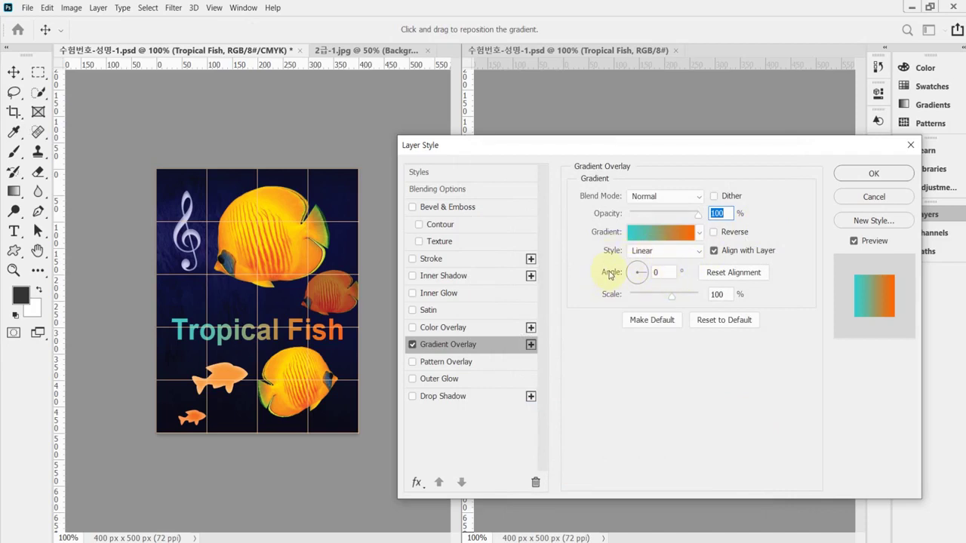
pyautogui.moveTo(677, 145); pyautogui.dragTo(666, 388)
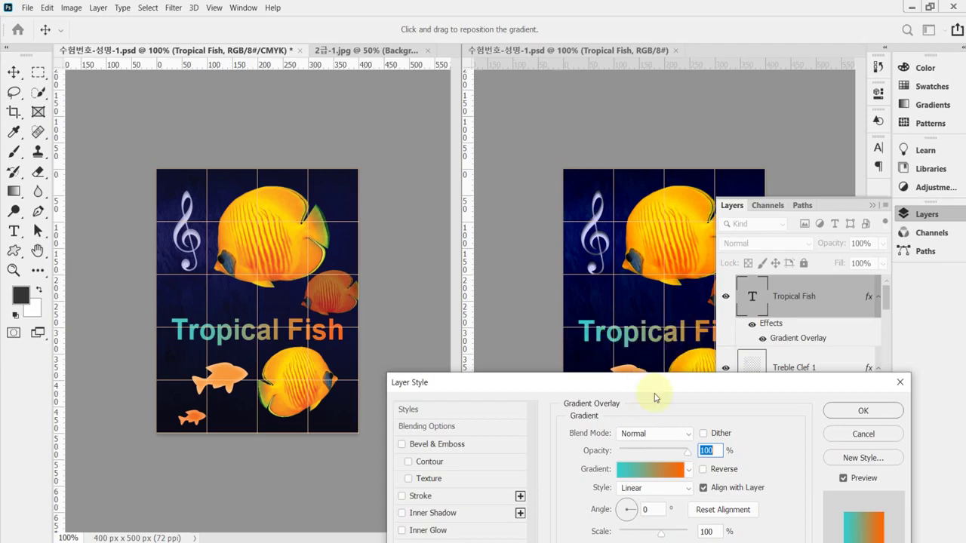
pyautogui.moveTo(658, 390); pyautogui.dragTo(625, 269)
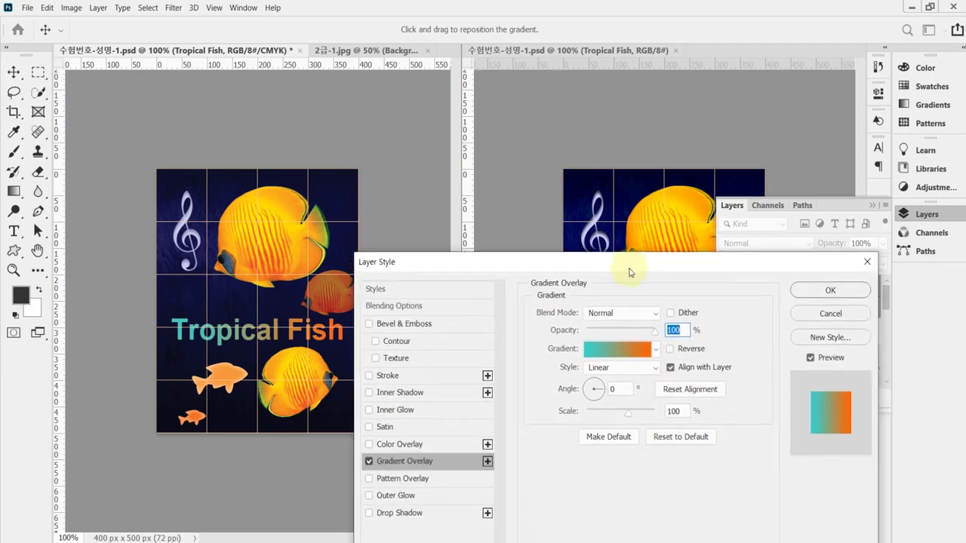
pyautogui.click(830, 291)
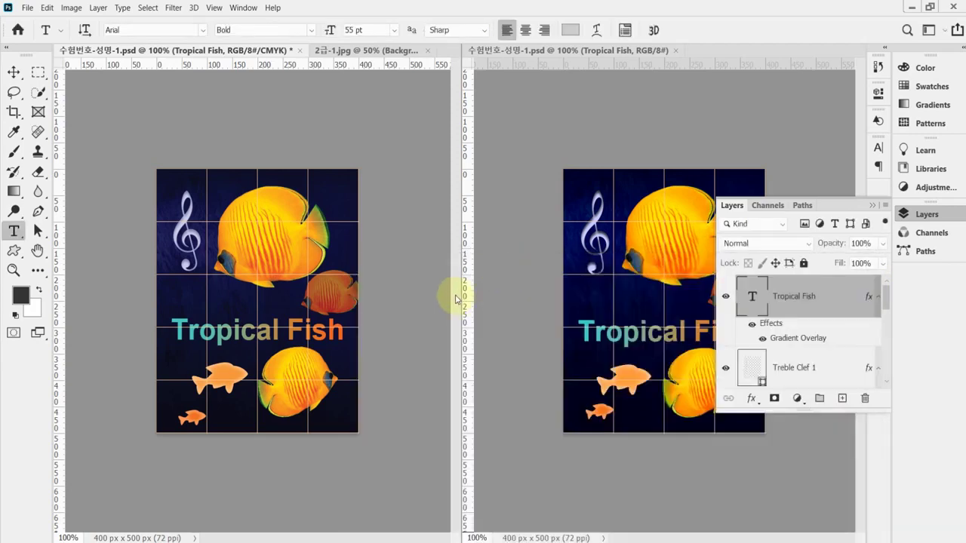
# Move the treble clef shape slightly lower on the canvas.
pyautogui.click(905, 213)
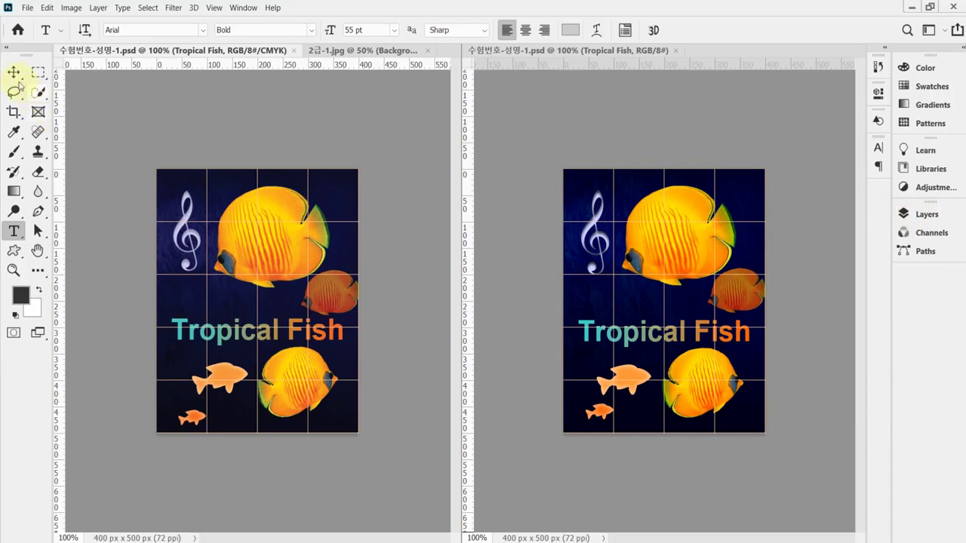
pyautogui.click(13, 71)
pyautogui.moveTo(182, 226); pyautogui.dragTo(182, 229)
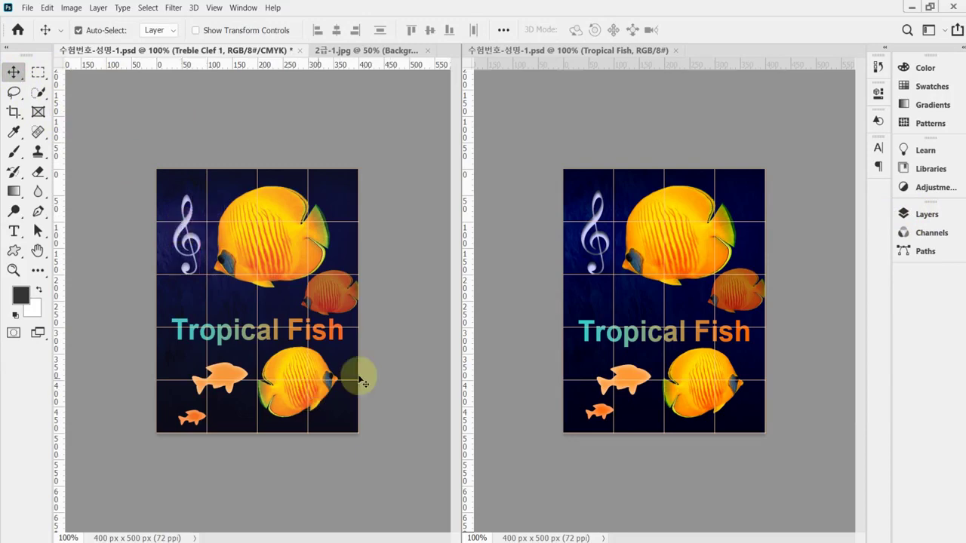
# Scale the yellow fish below the title up to about 103.7% and save the document.
pyautogui.click(356, 374)
pyautogui.hotkey('ctrl', 't')
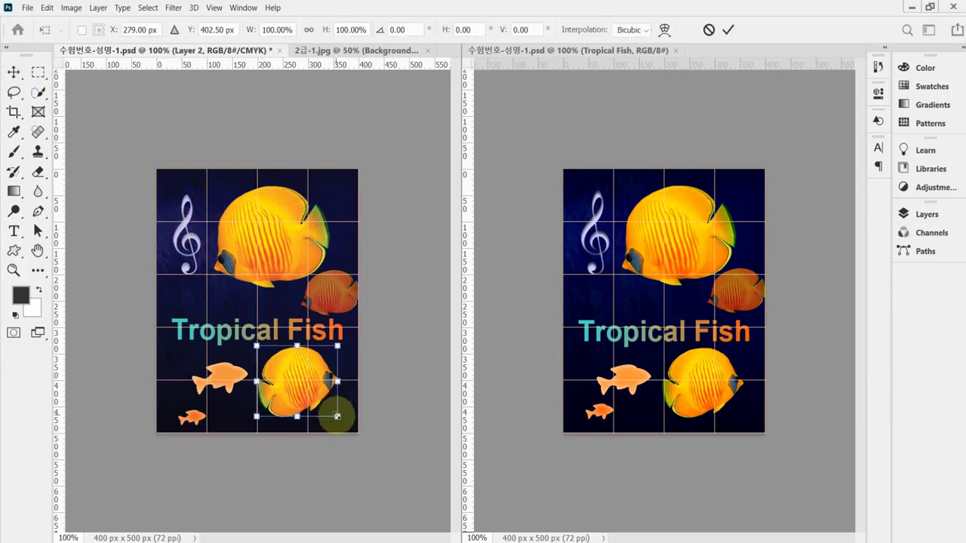
pyautogui.moveTo(337, 416); pyautogui.dragTo(339, 413)
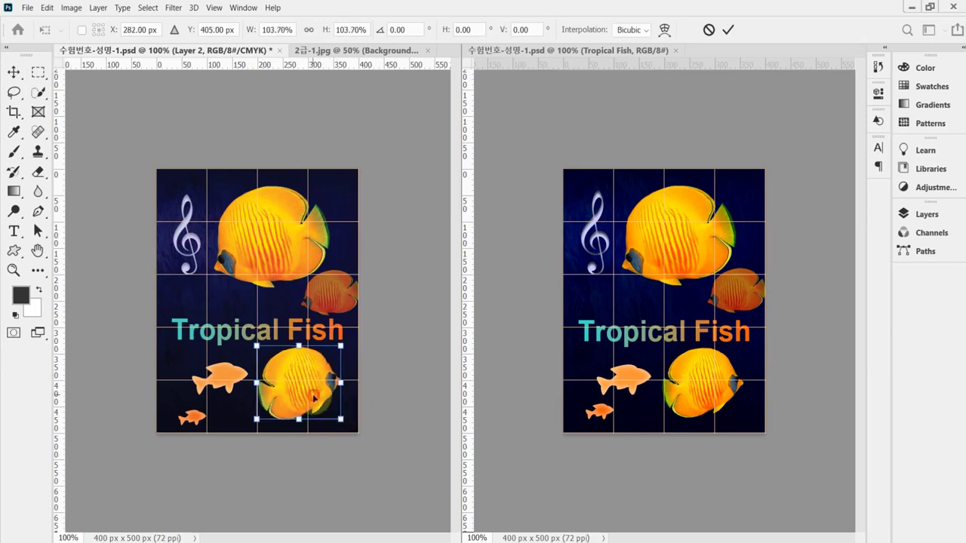
pyautogui.doubleClick(317, 404)
pyautogui.hotkey('ctrl', 's')
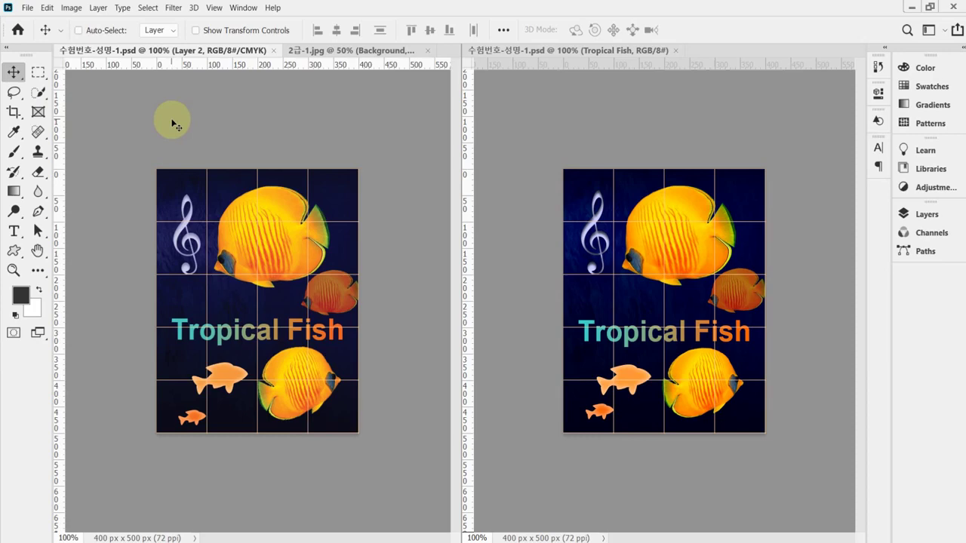
# Hide the grid and save the document as 수험번호-성명-1.psd in the GTQ folder under Documents.
pyautogui.hotkey('ctrl', "'")
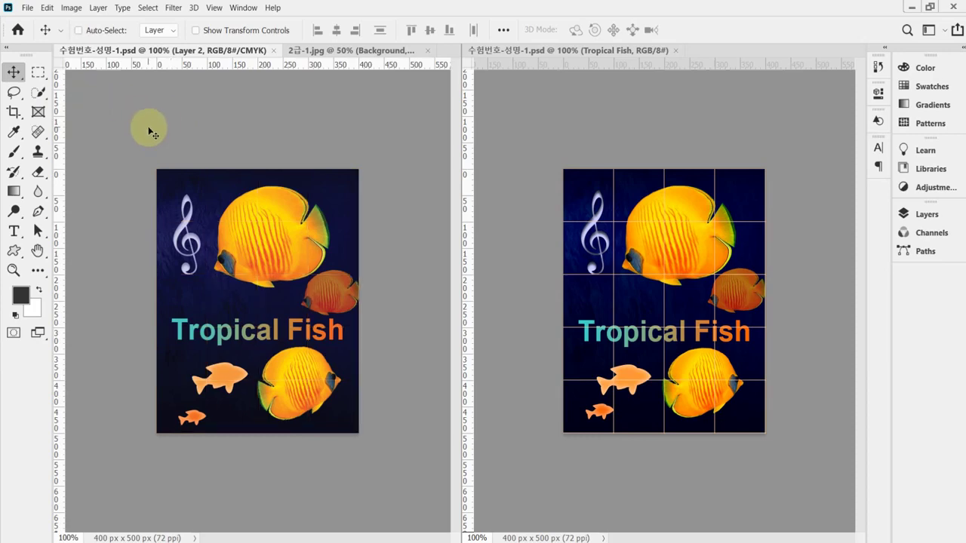
pyautogui.press('ctrl')
pyautogui.hotkey('ctrl', 'shift', 's')
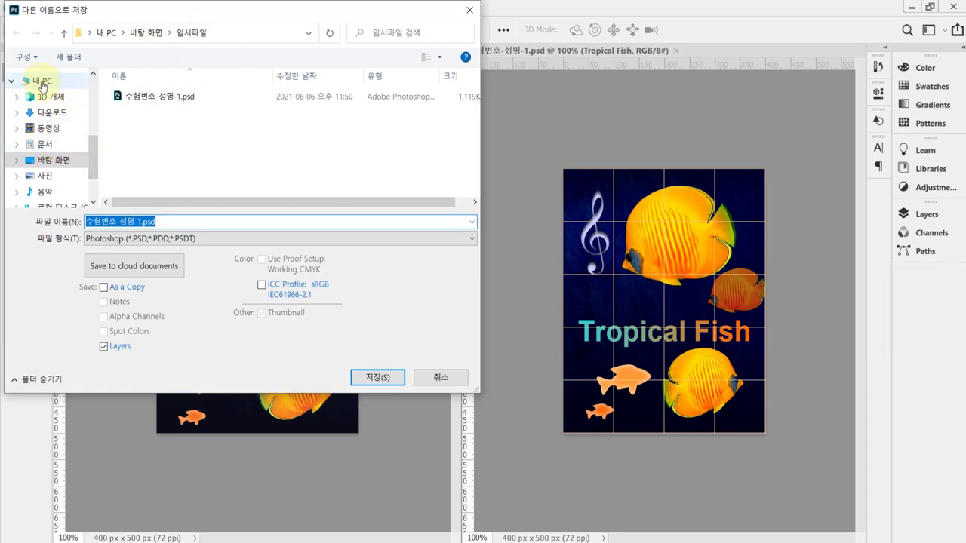
pyautogui.click(54, 144)
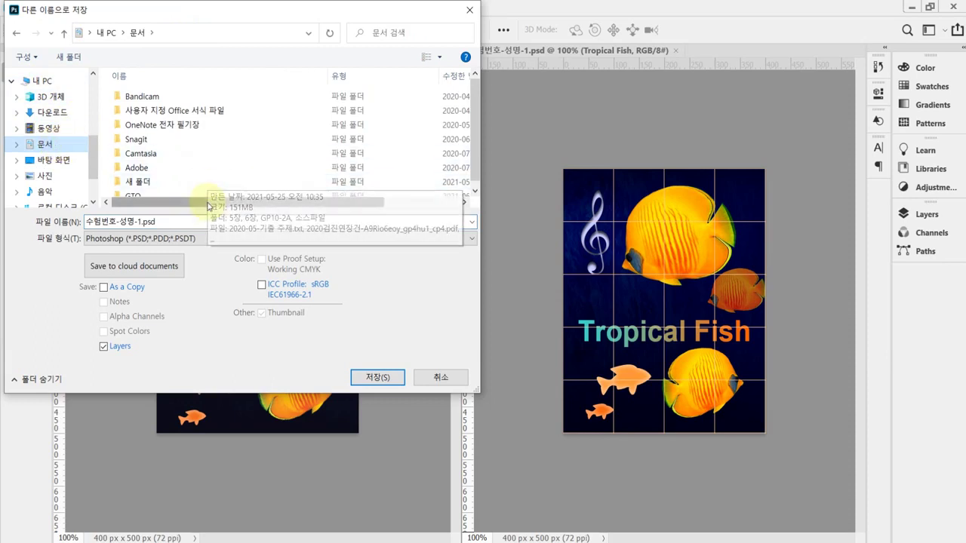
pyautogui.doubleClick(151, 194)
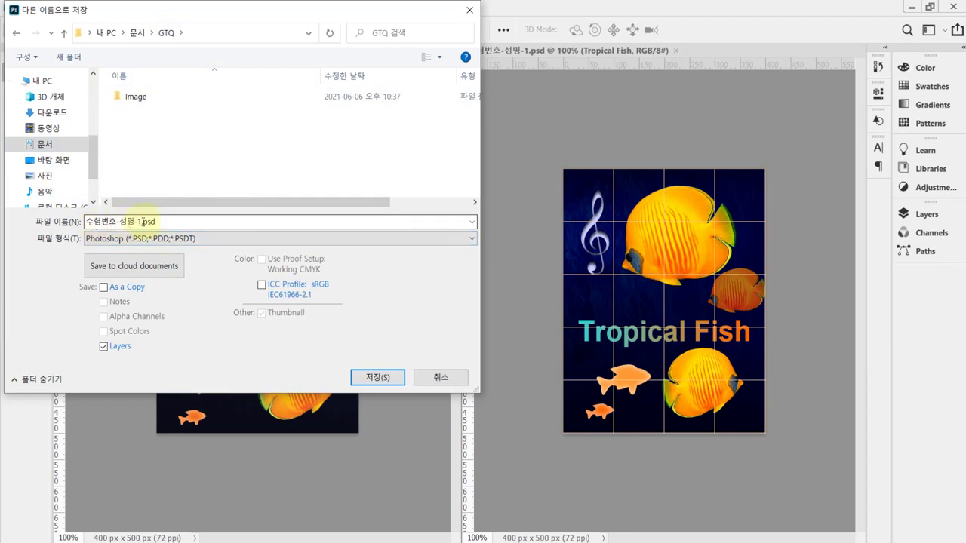
pyautogui.click(390, 381)
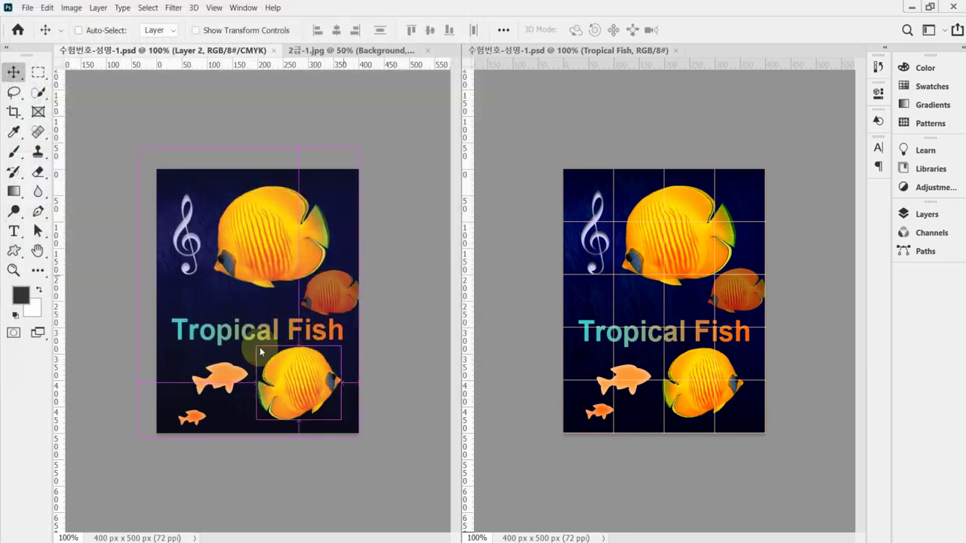
# Save a JPEG copy named 수험번호-성명-1.jpg in the GTQ folder with quality 8.
pyautogui.hotkey('ctrl', 'shift', 's')
pyautogui.click(139, 239)
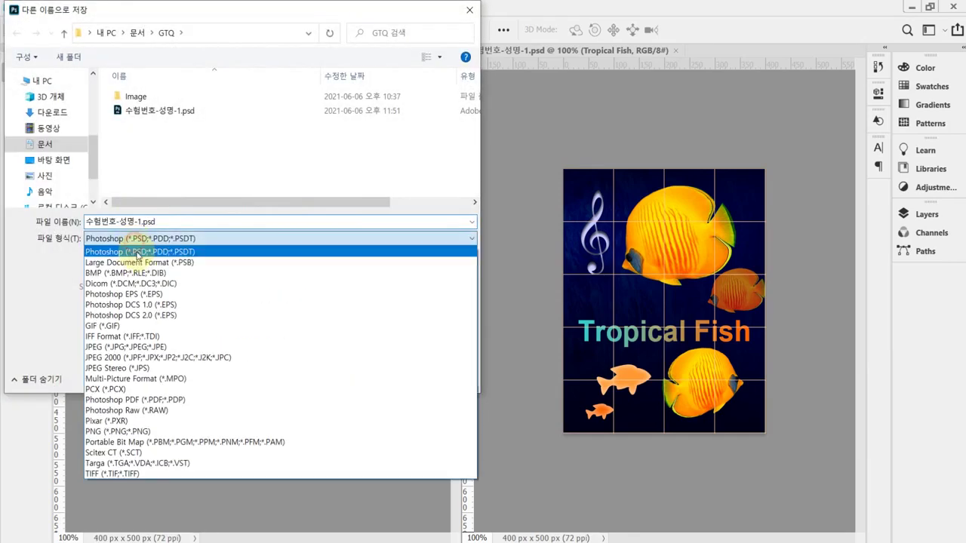
pyautogui.click(196, 348)
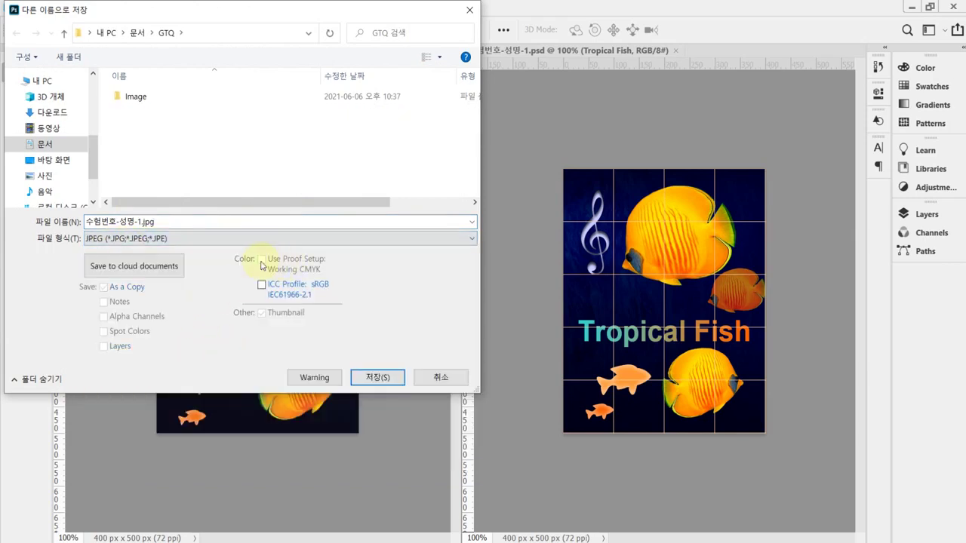
pyautogui.click(377, 378)
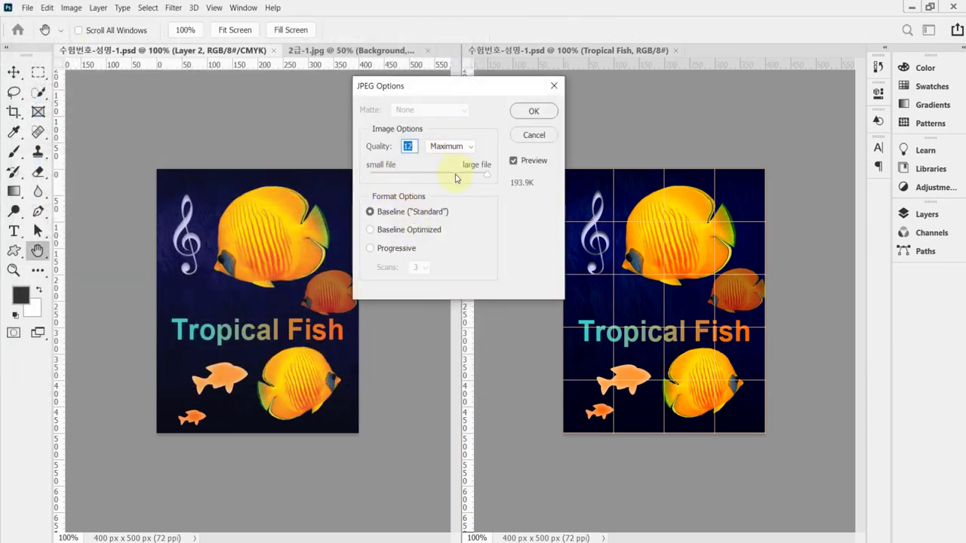
pyautogui.write('8')
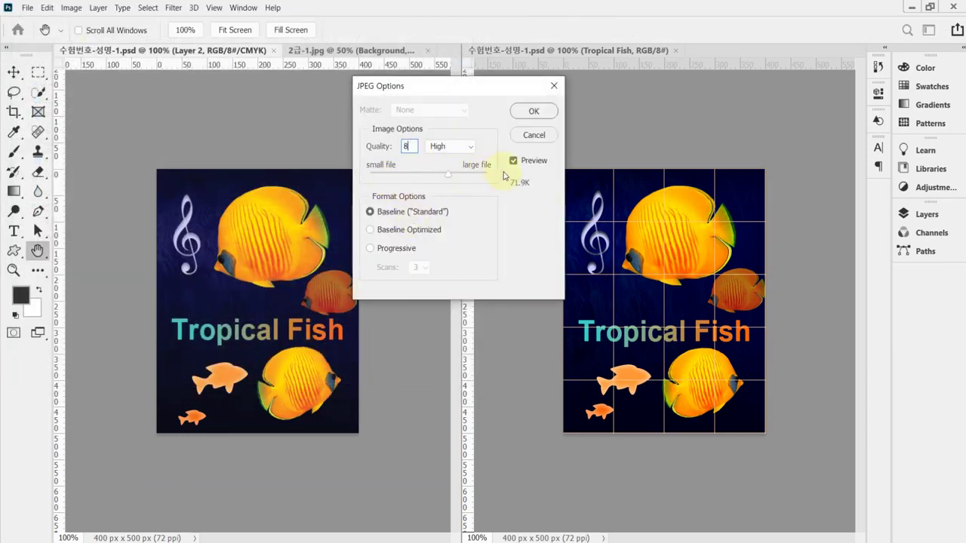
pyautogui.click(537, 113)
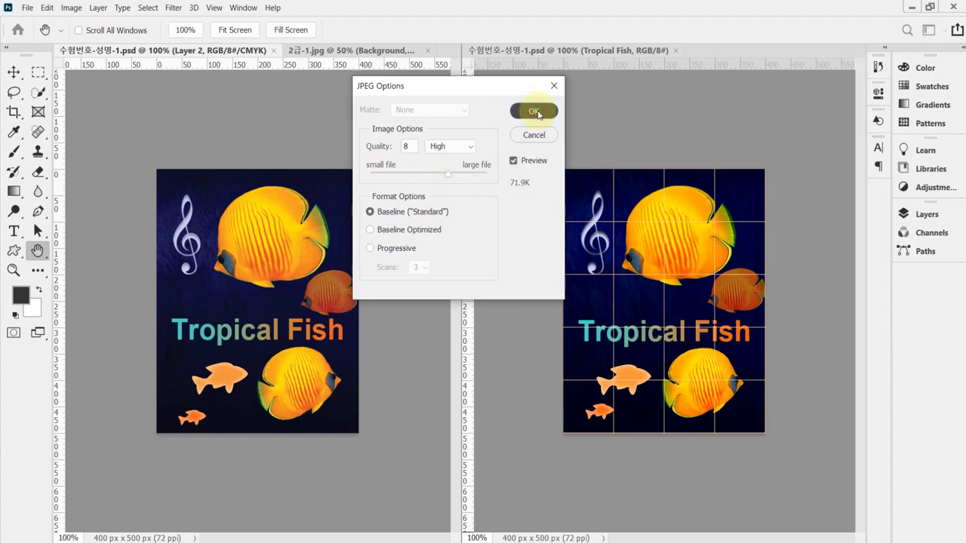
# Switch to the exam PDF in Adobe Acrobat Reader and look up the required pixel size of the PSD file.
pyautogui.hotkey('alt', 'Tab')
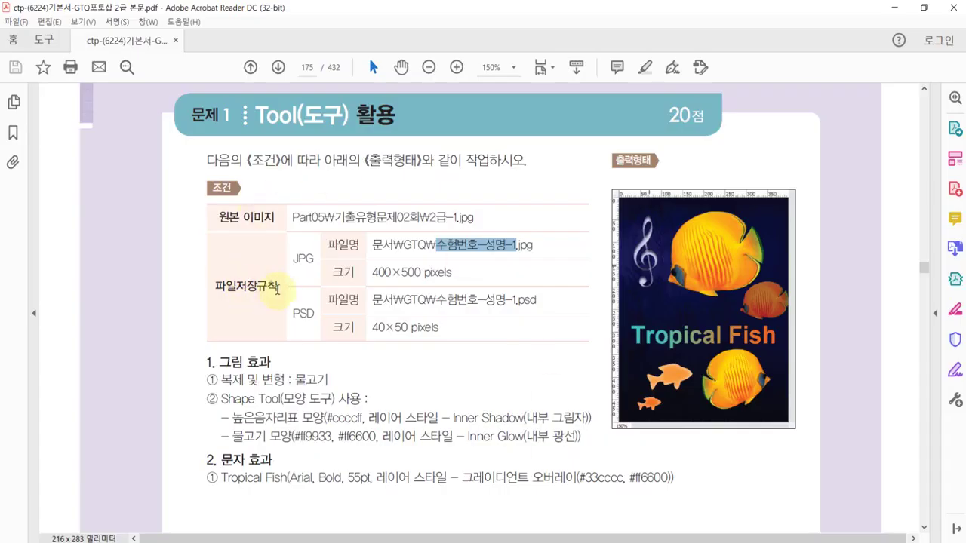
pyautogui.doubleClick(303, 313)
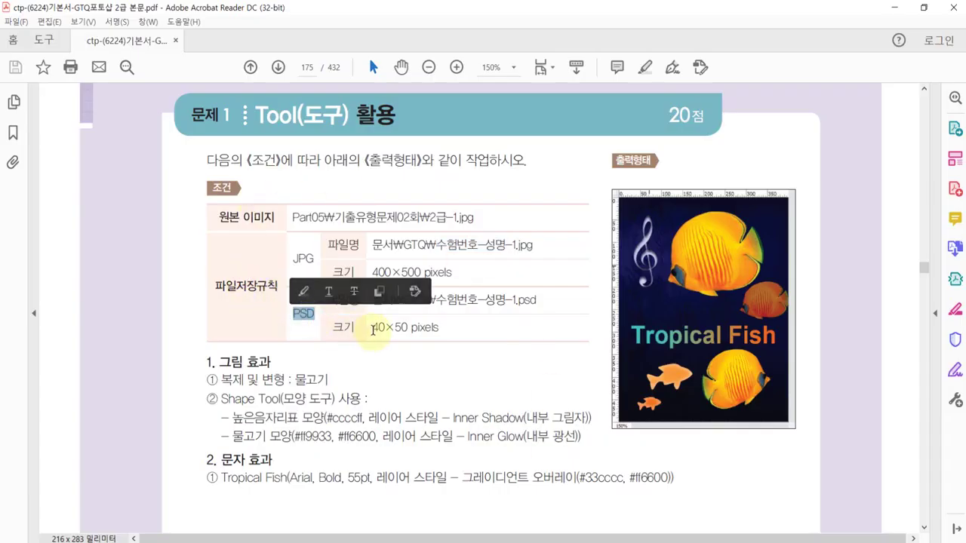
pyautogui.moveTo(373, 329); pyautogui.dragTo(445, 327)
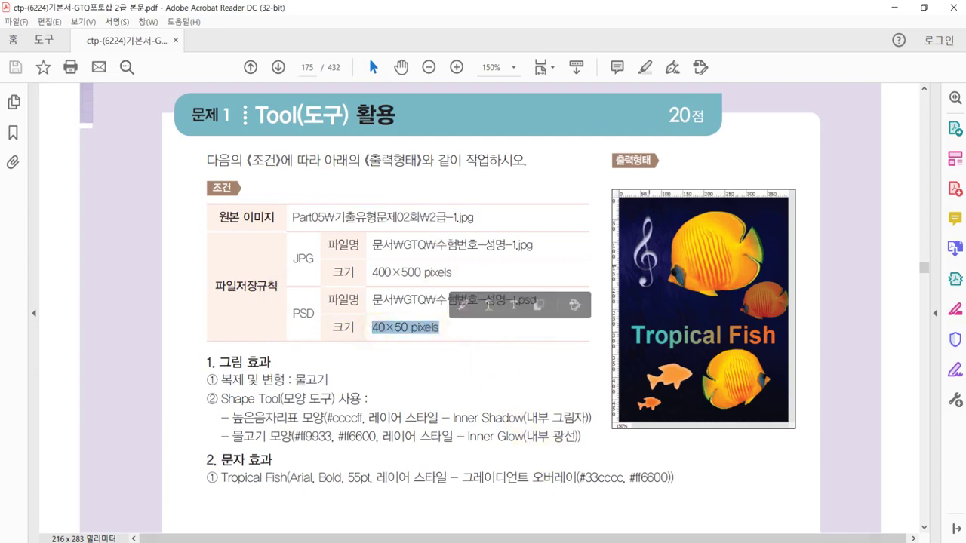
# Switch to Photoshop and resize the Tropical Fish image to 40 × 50 pixels with proportions linked.
pyautogui.hotkey('alt', 'Tab')
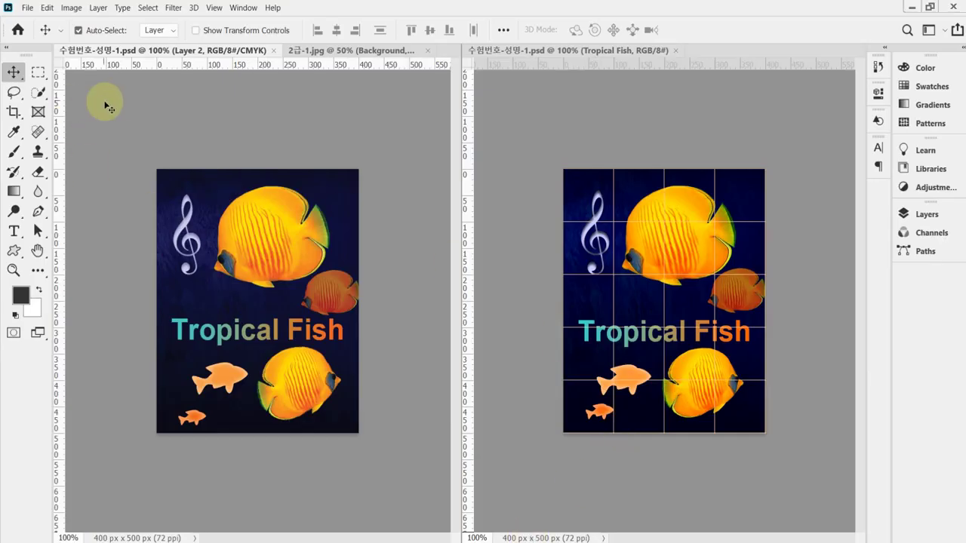
pyautogui.click(71, 8)
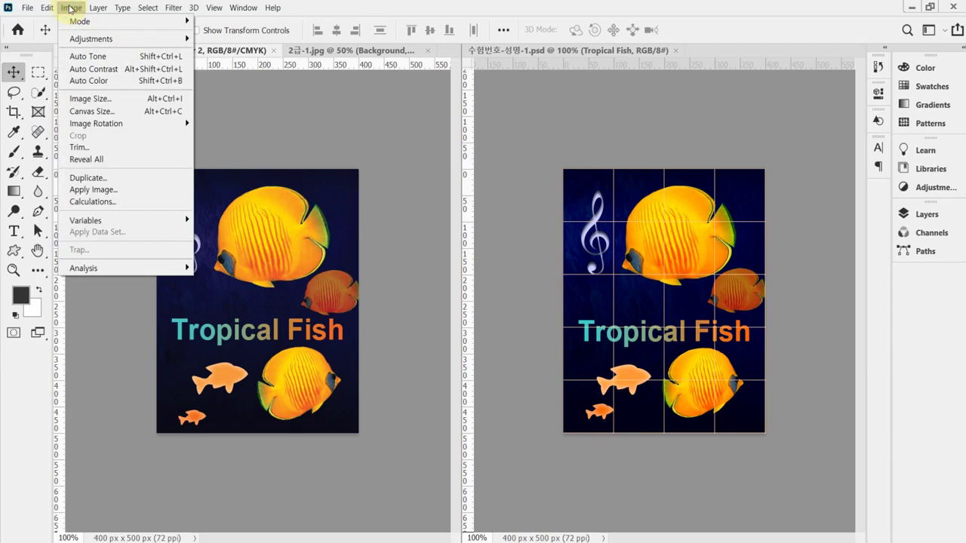
pyautogui.click(99, 98)
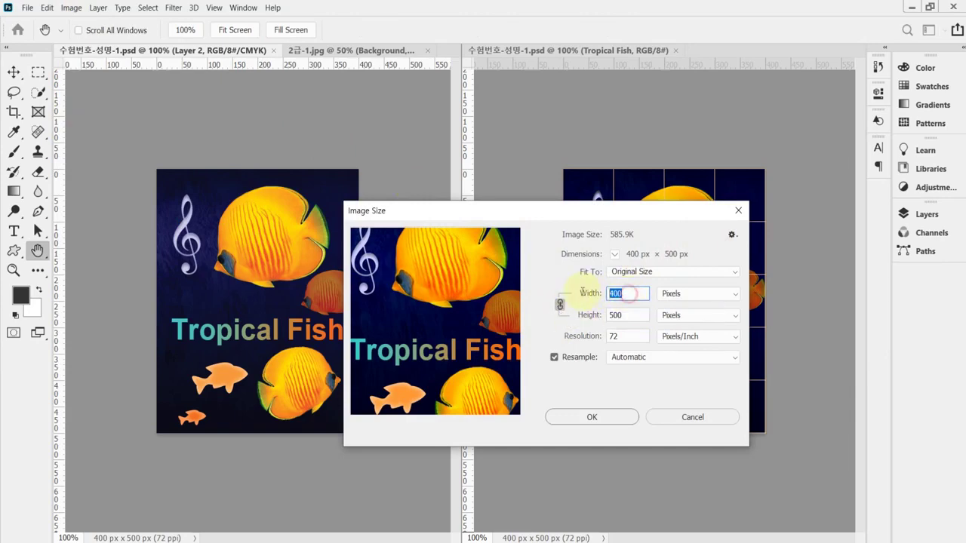
pyautogui.write('40')
pyautogui.moveTo(567, 213); pyautogui.dragTo(557, 177)
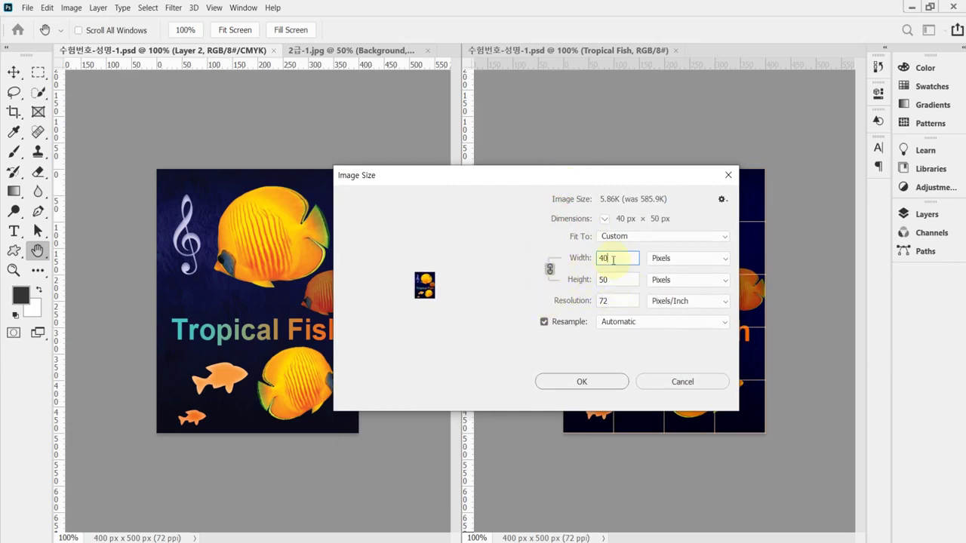
pyautogui.click(582, 382)
pyautogui.press('v')
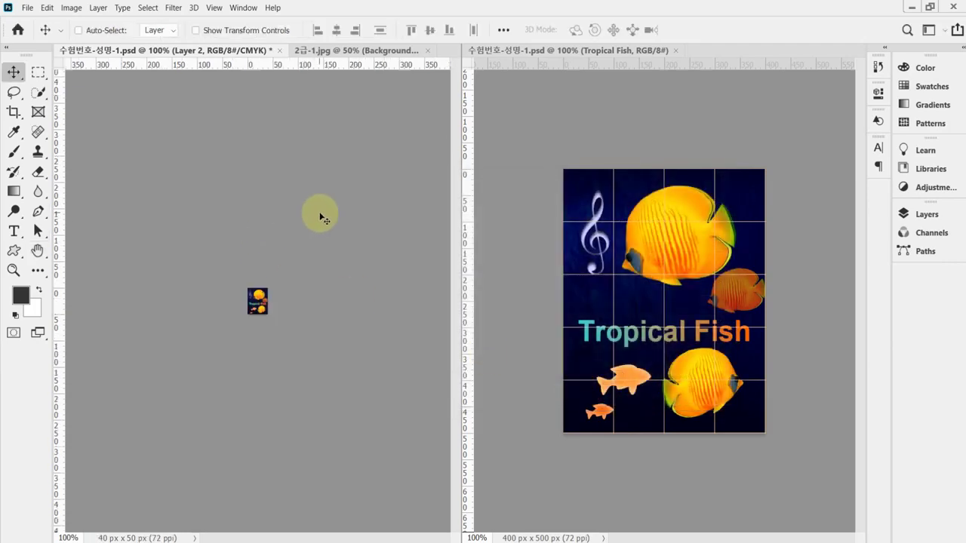
# Save the reduced document, then save it again over 수험번호-성명-1.psd in the GTQ folder.
pyautogui.hotkey('ctrl', 's')
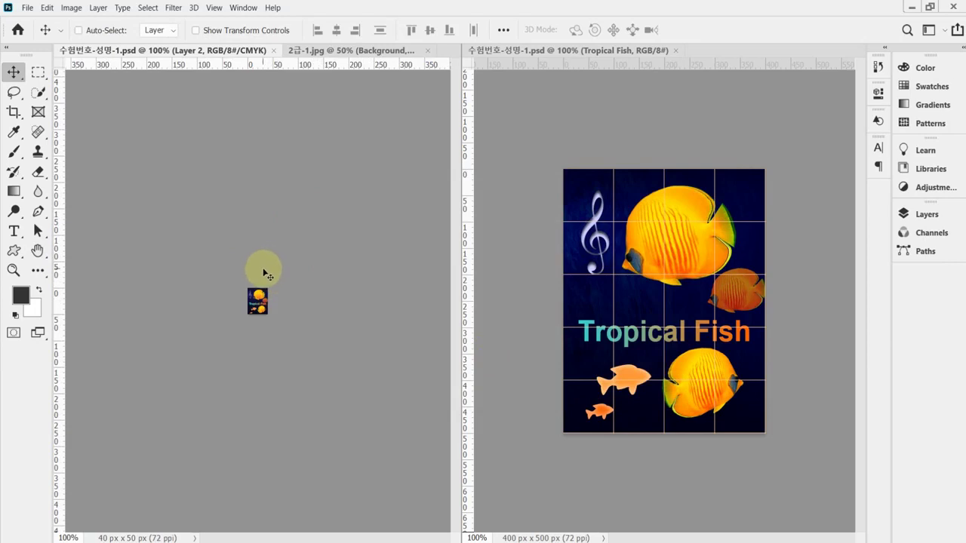
pyautogui.hotkey('ctrl', 'shift', 's')
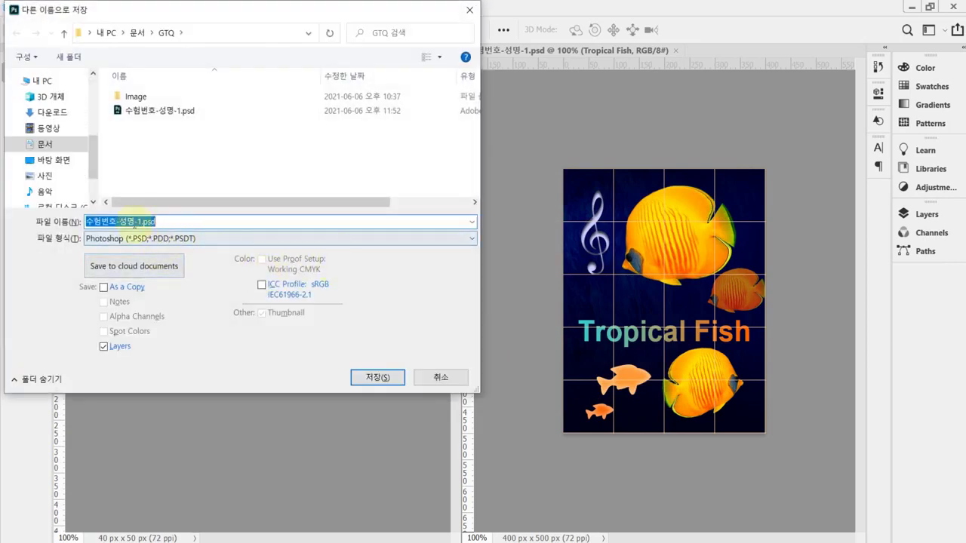
pyautogui.click(378, 377)
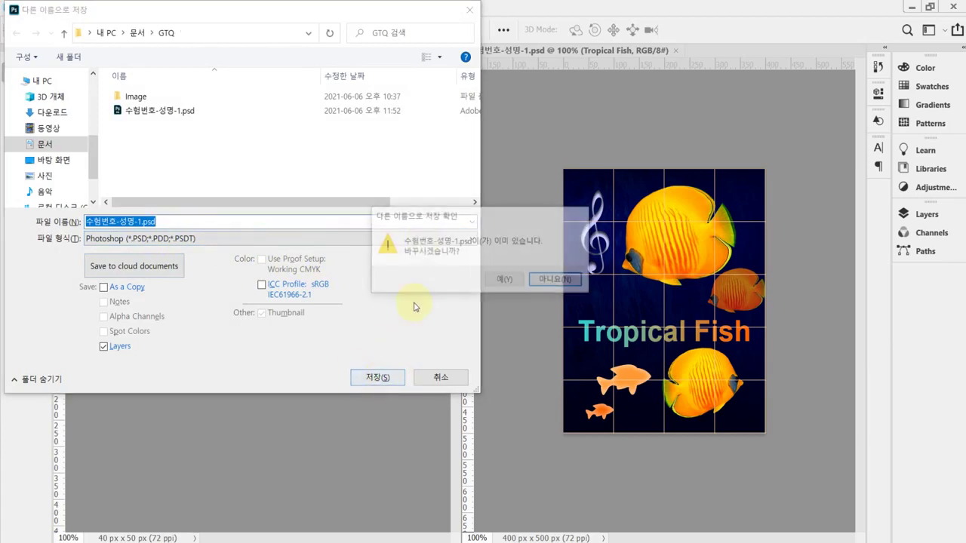
pyautogui.click(505, 280)
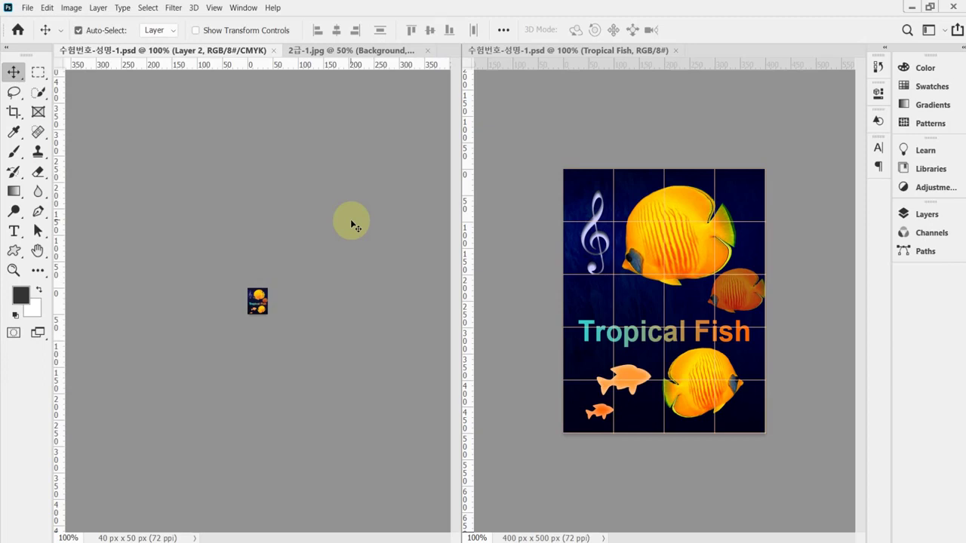
# Switch to the exam PDF in Adobe Acrobat Reader and review Problem 2's source images, color correction and frame requirements.
pyautogui.hotkey('alt', 'Tab')
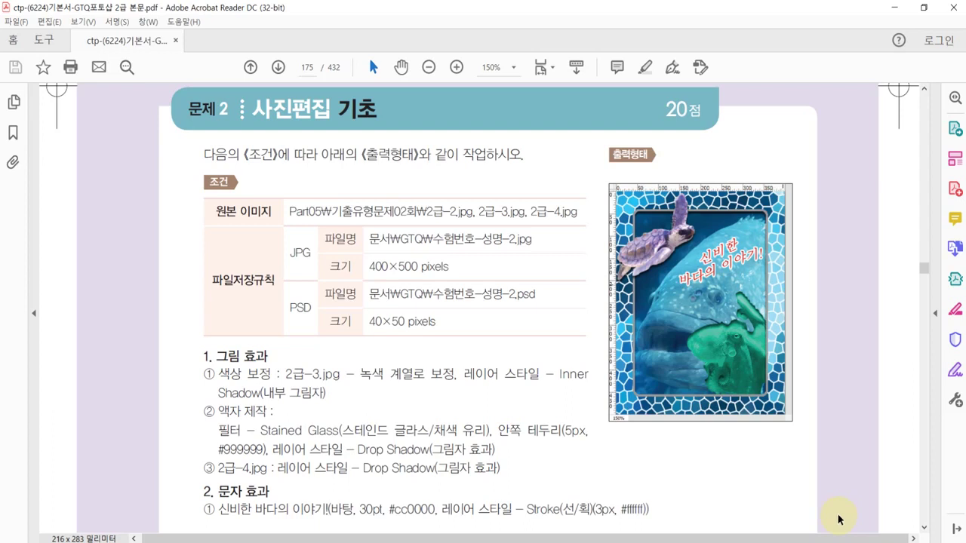
pyautogui.moveTo(427, 213); pyautogui.dragTo(577, 212)
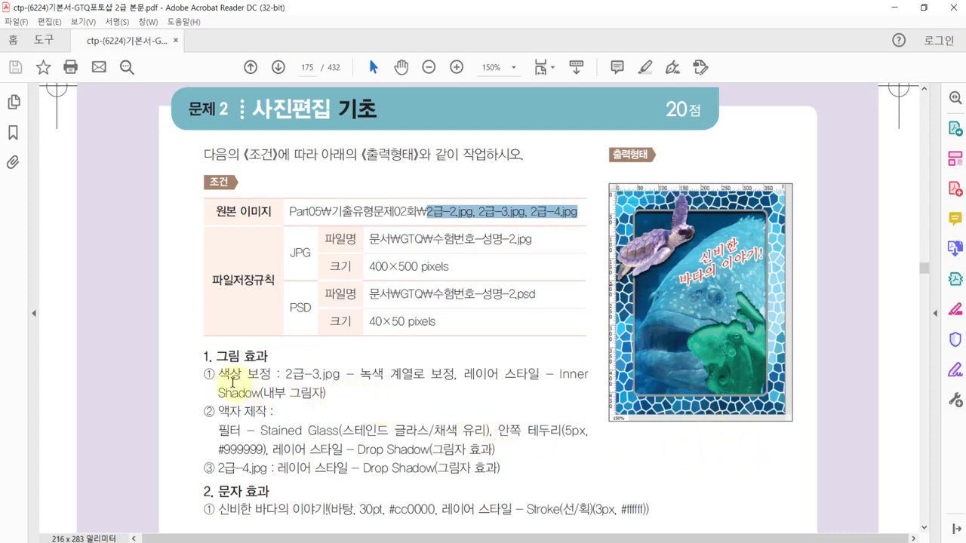
pyautogui.click(219, 377)
pyautogui.moveTo(220, 377); pyautogui.dragTo(270, 375)
pyautogui.moveTo(218, 411); pyautogui.dragTo(265, 411)
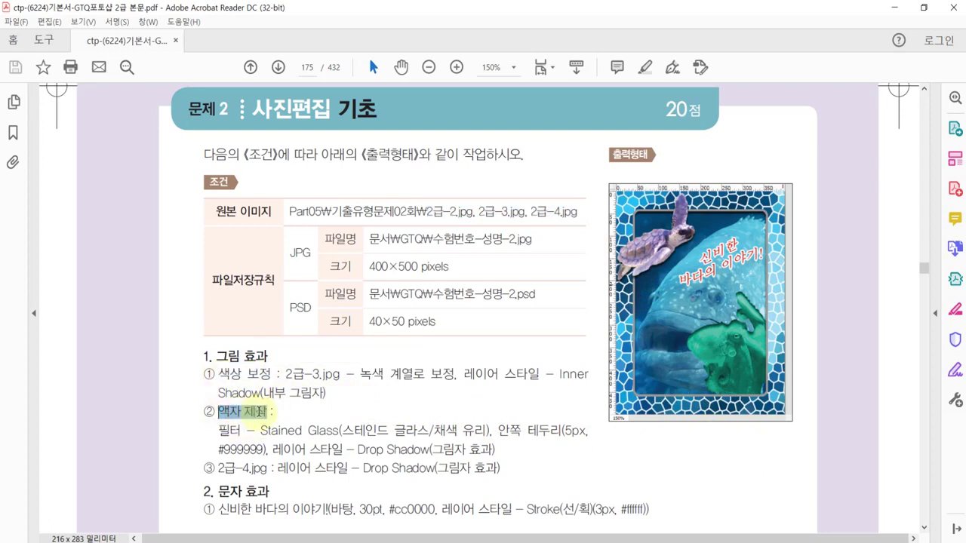
pyautogui.click(419, 414)
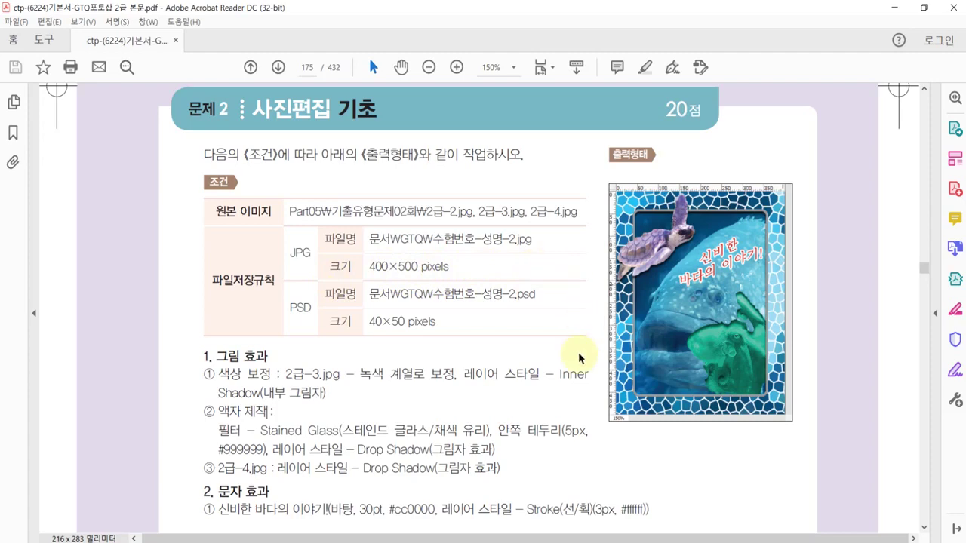
# Examine the Problem 2 sample output up close, checking the frame's inner corner position against the rulers.
pyautogui.scroll(4, 708, 287)
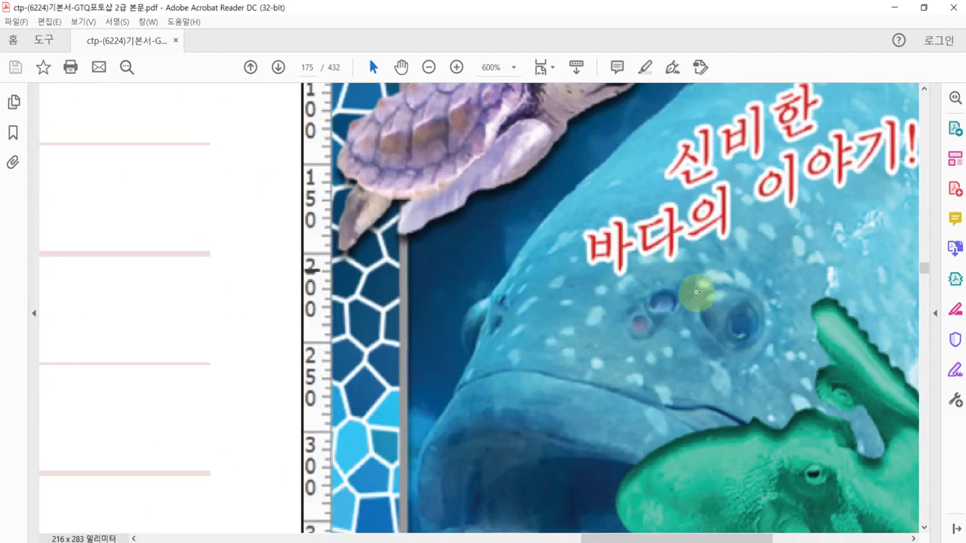
pyautogui.scroll(2, 446, 261)
pyautogui.scroll(-1, 443, 250)
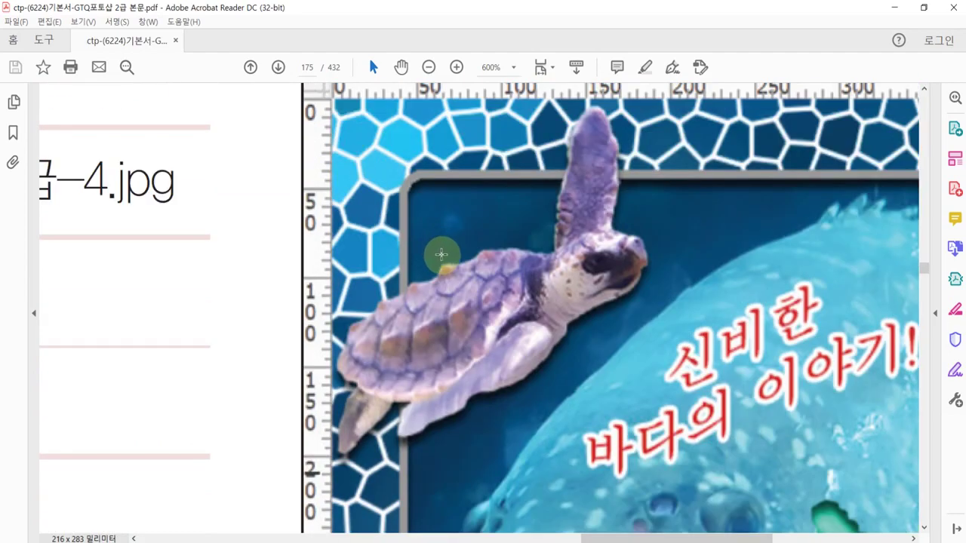
pyautogui.scroll(2, 442, 253)
pyautogui.scroll(-3, 442, 253)
pyautogui.scroll(1, 442, 257)
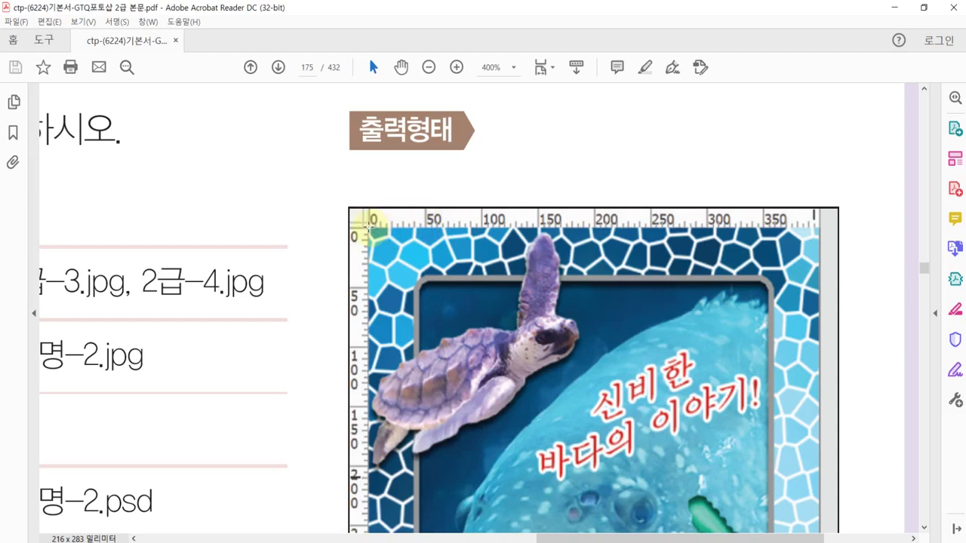
pyautogui.moveTo(369, 226)
pyautogui.mouseDown()
pyautogui.moveTo(433, 291)
pyautogui.moveTo(415, 283)
pyautogui.mouseUp()
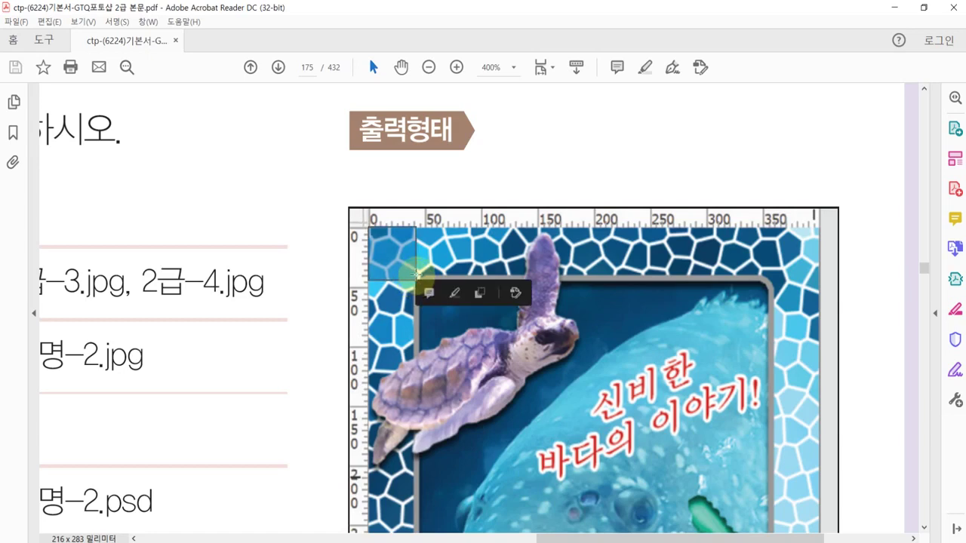
pyautogui.click(335, 189)
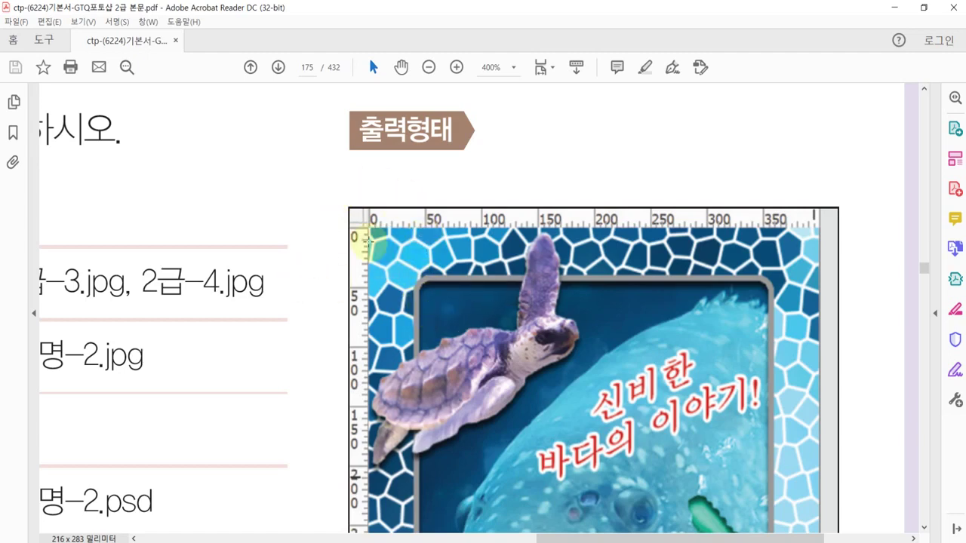
pyautogui.click(445, 311)
pyautogui.click(299, 274)
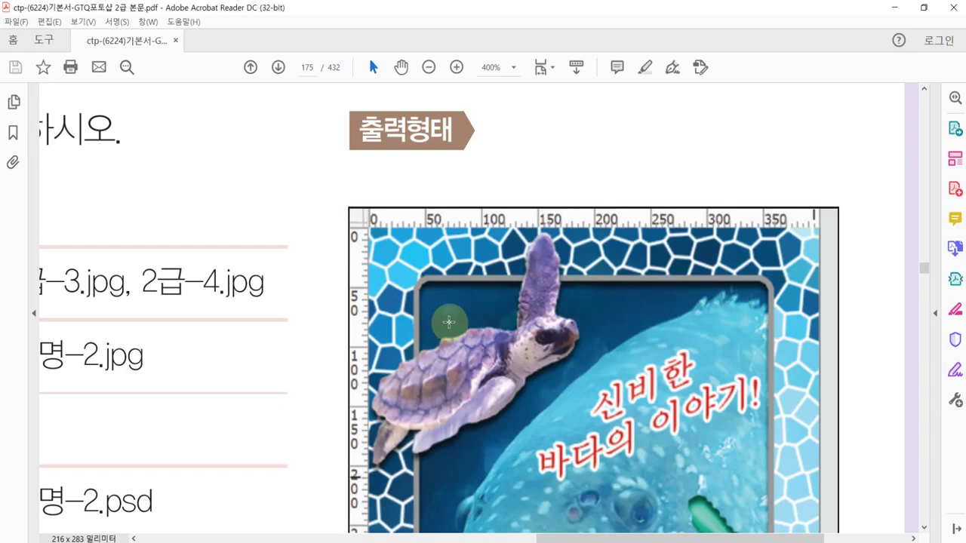
# Switch to Photoshop and look through the source images 2급-2.jpg, 2급-3.jpg and 2급-4.jpg.
pyautogui.hotkey('ctrl', '2')
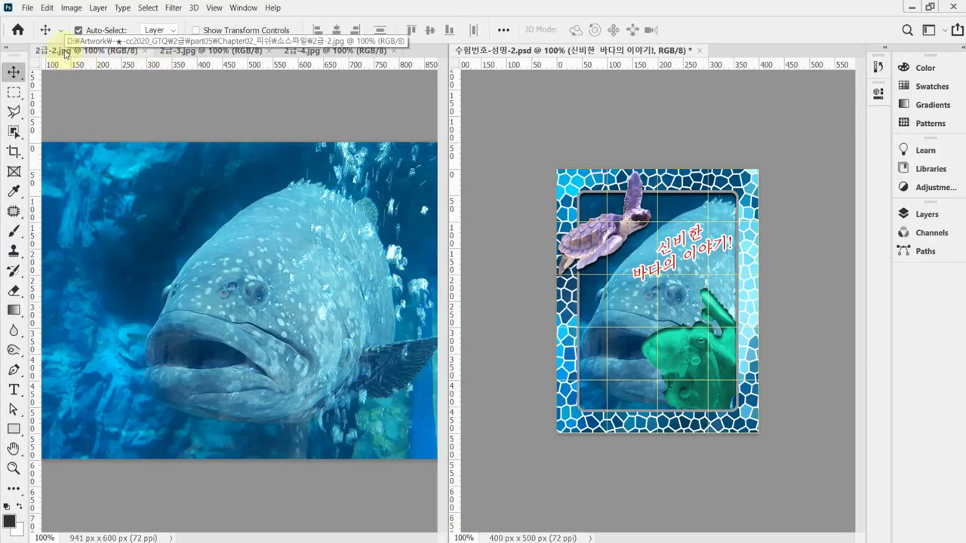
pyautogui.click(196, 50)
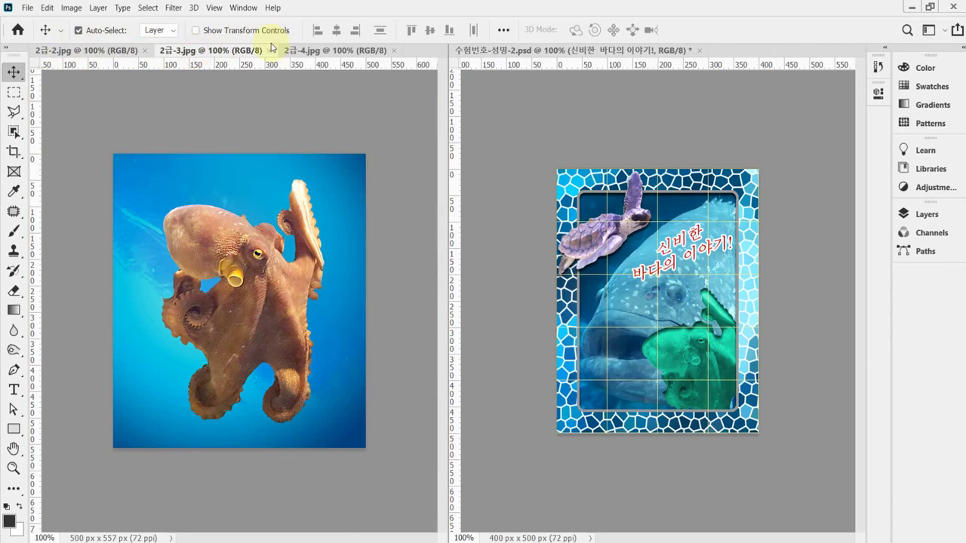
pyautogui.click(318, 51)
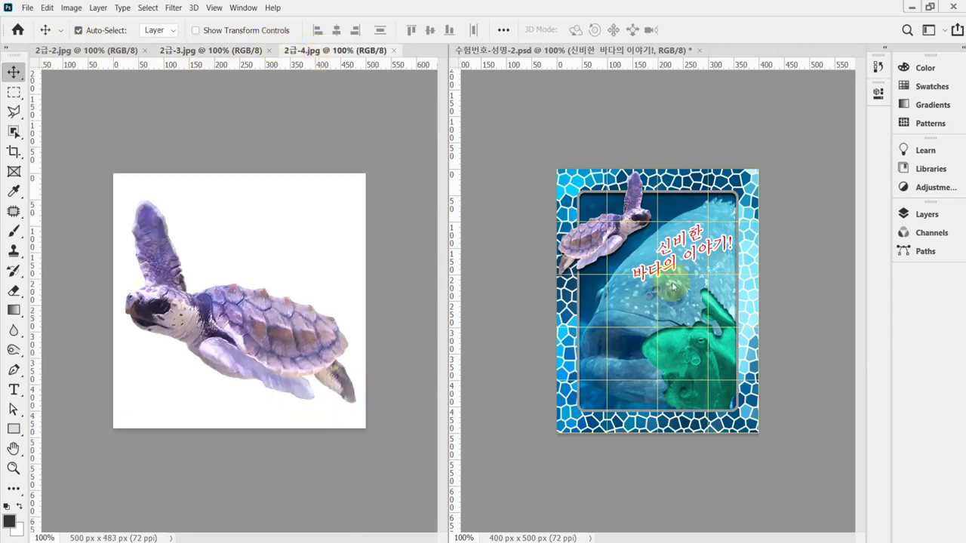
pyautogui.click(55, 53)
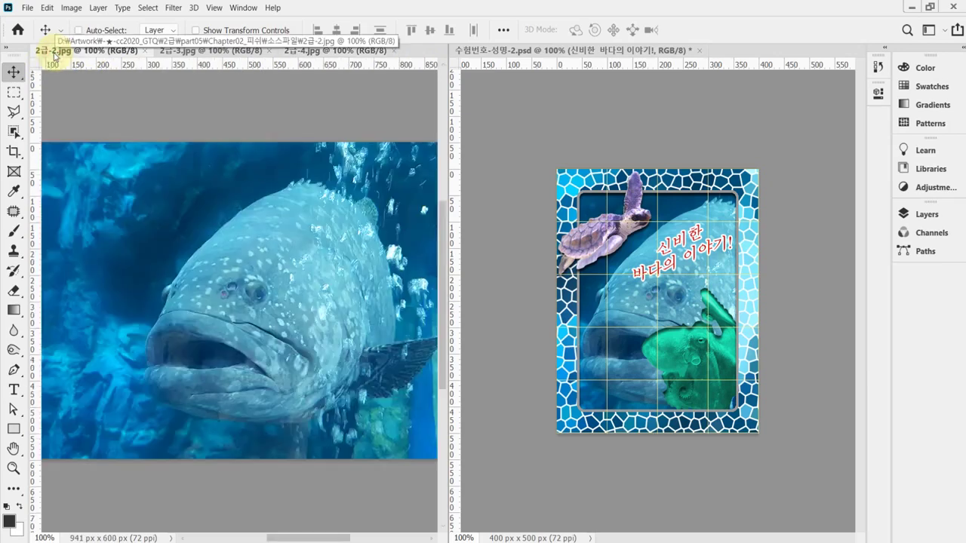
# Create a new RGB document 400 pixels wide and 500 pixels high at 72 pixels/inch with a white background.
pyautogui.hotkey('ctrl', 'n')
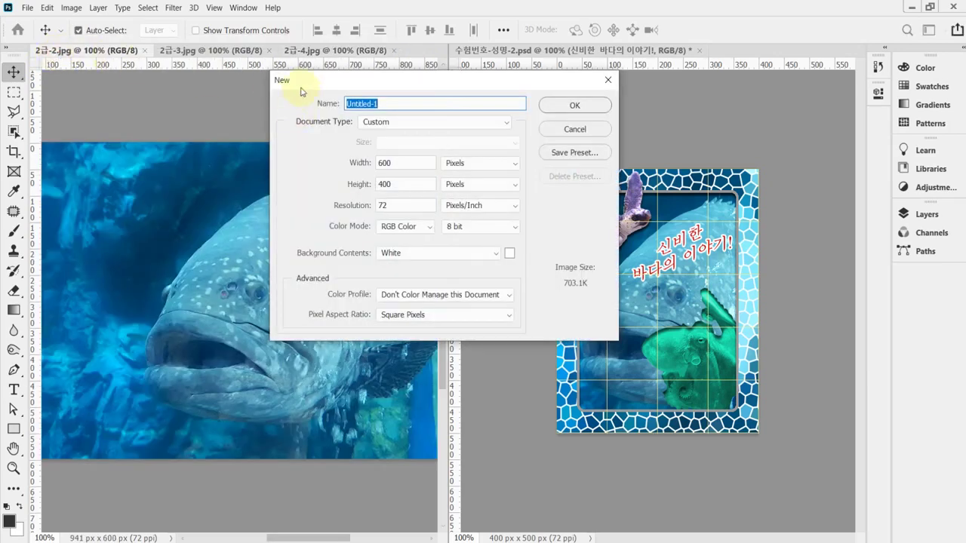
pyautogui.doubleClick(403, 162)
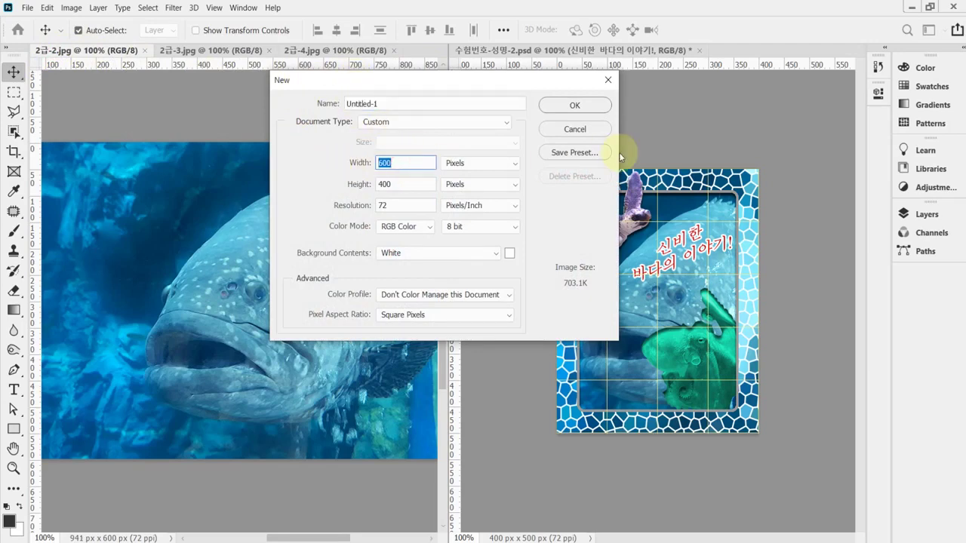
pyautogui.write('400')
pyautogui.press('Tab')
pyautogui.press('Tab')
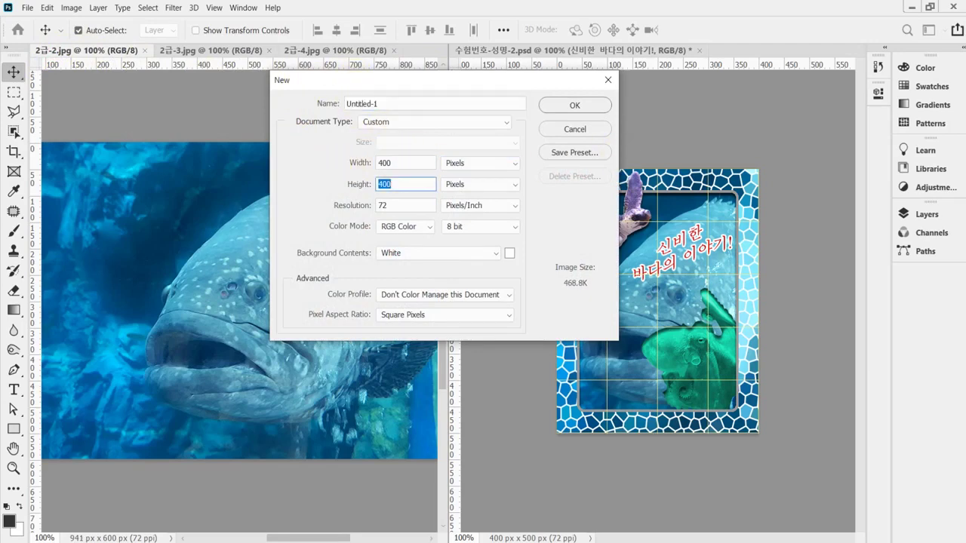
pyautogui.write('50')
pyautogui.press('Tab')
pyautogui.press('Tab')
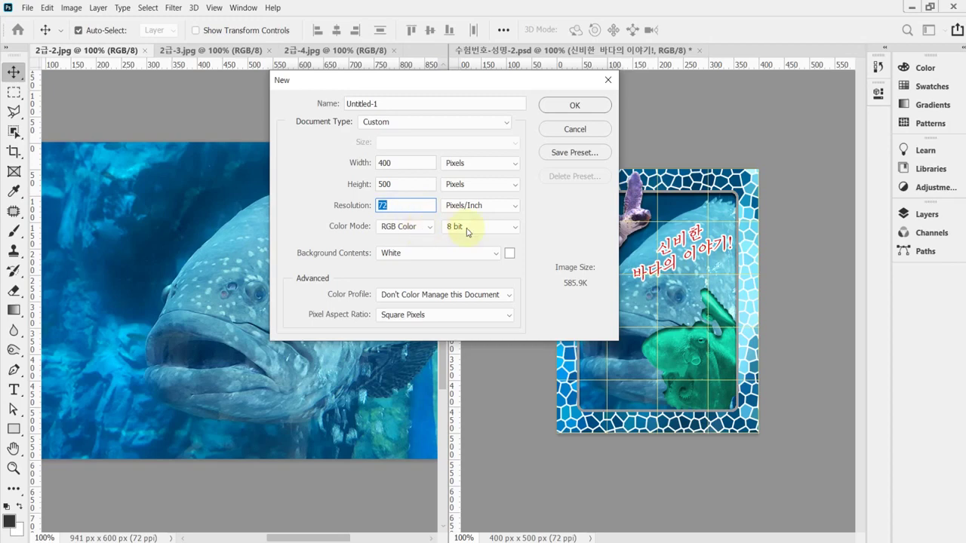
pyautogui.click(572, 105)
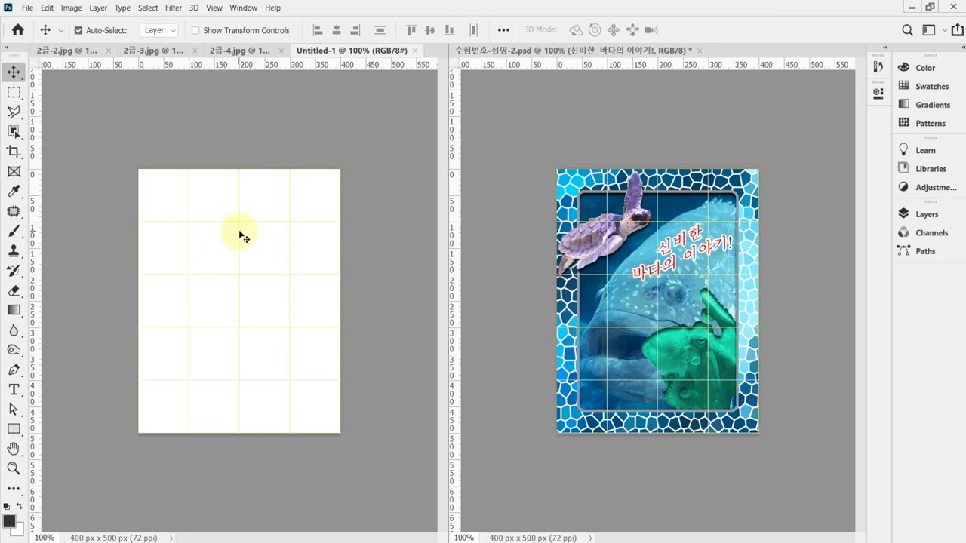
# Copy the entire 2급-2.jpg fish image into the new blank document as a layer.
pyautogui.click(69, 52)
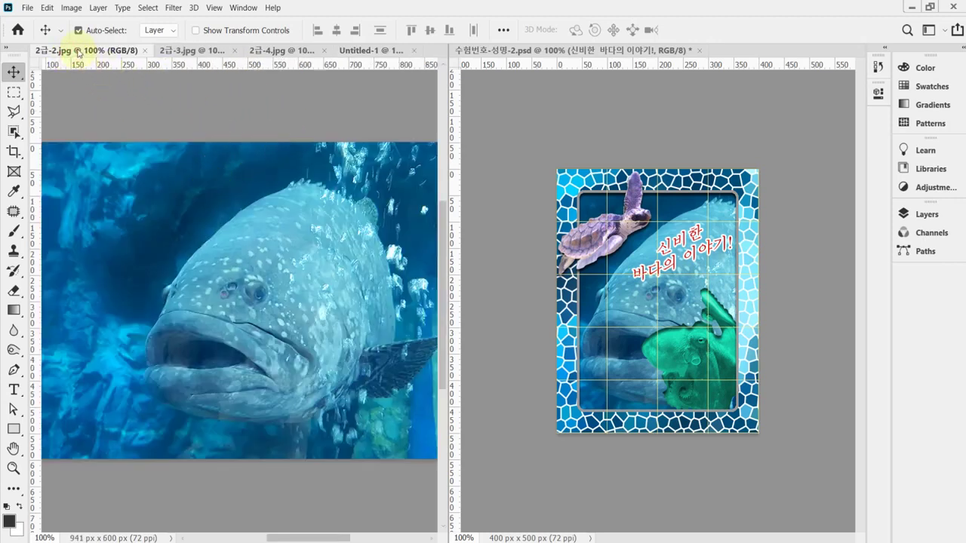
pyautogui.hotkey('ctrl', 'a')
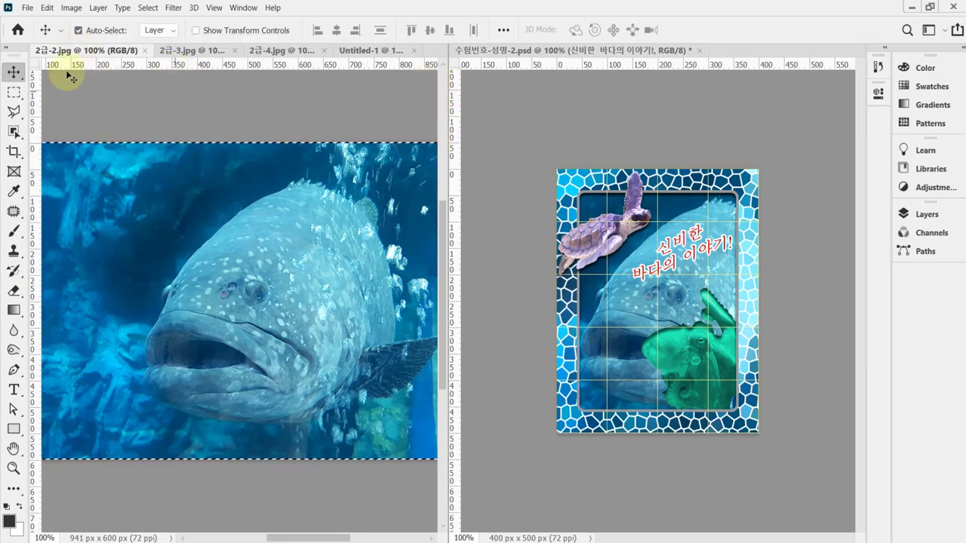
pyautogui.click(78, 30)
pyautogui.moveTo(350, 56); pyautogui.dragTo(312, 137)
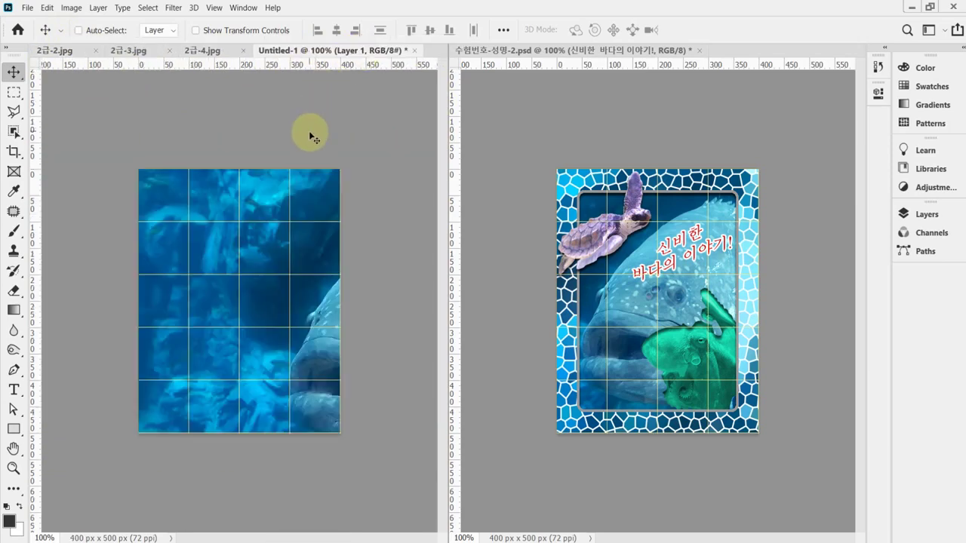
# Scale the fish image layer proportionally to 86% with Free Transform, moving it so the fish shows on the canvas.
pyautogui.hotkey('ctrl', 't')
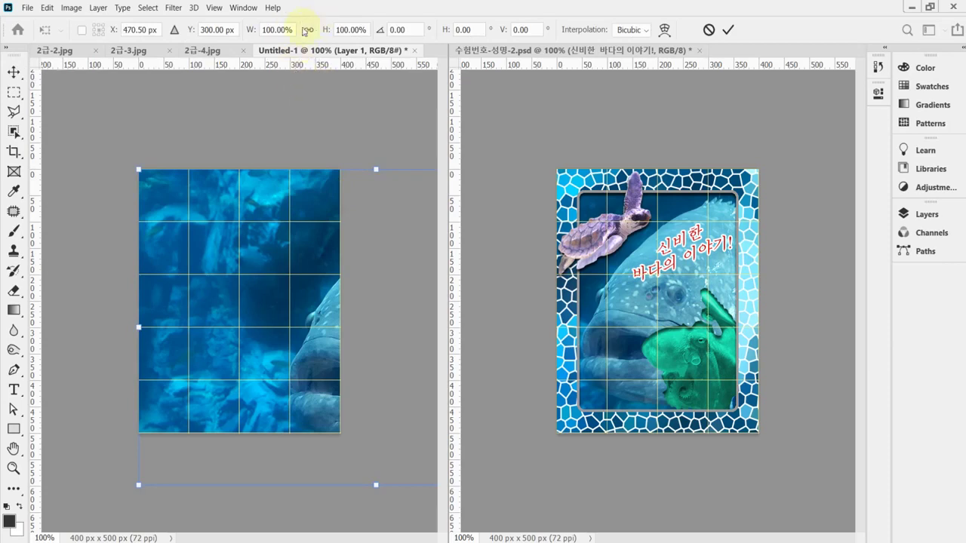
pyautogui.moveTo(388, 276); pyautogui.dragTo(315, 263)
pyautogui.click(310, 30)
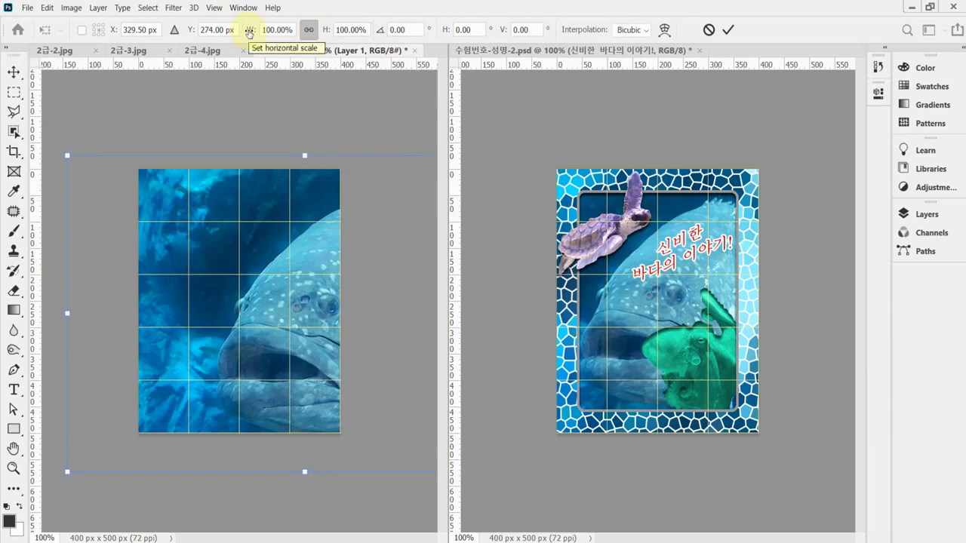
pyautogui.moveTo(249, 33); pyautogui.dragTo(241, 32)
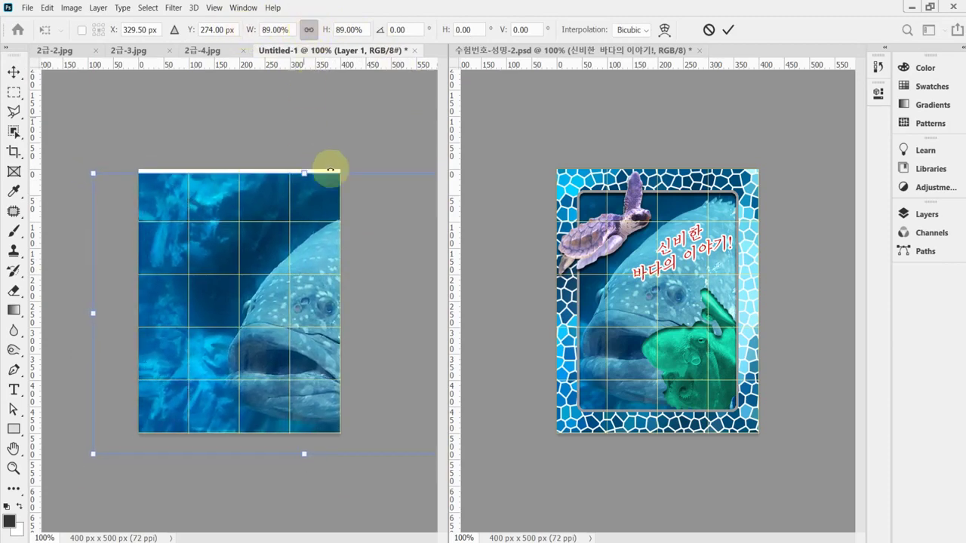
pyautogui.moveTo(356, 225); pyautogui.dragTo(350, 221)
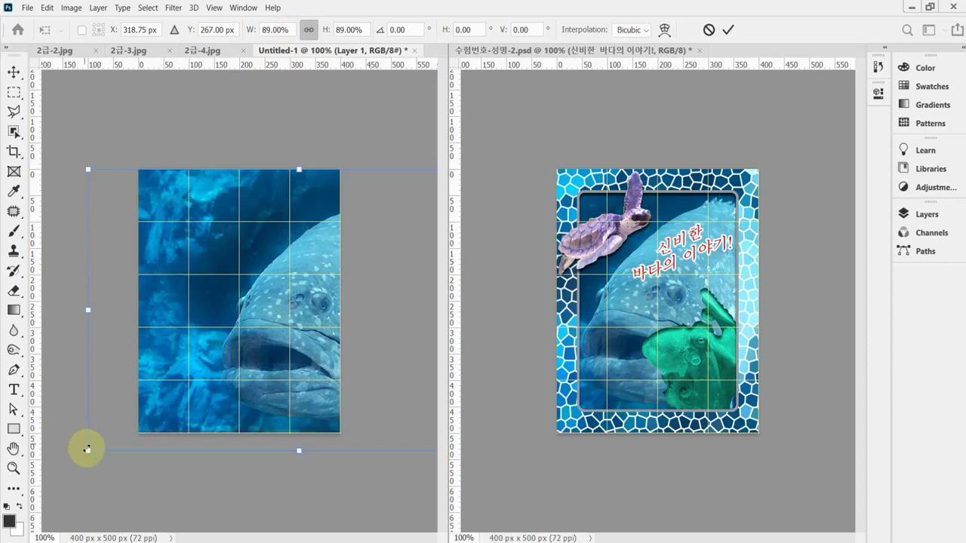
pyautogui.moveTo(87, 451); pyautogui.dragTo(98, 444)
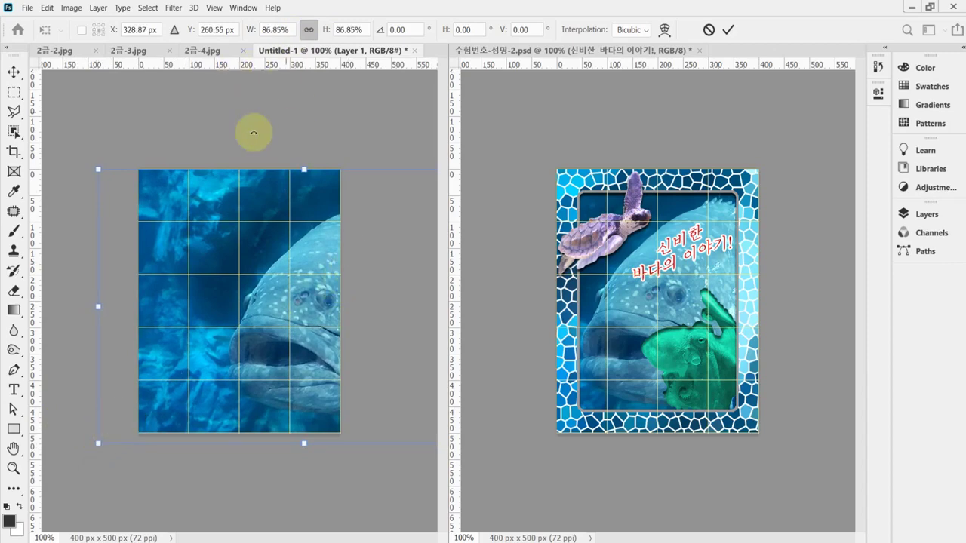
pyautogui.click(253, 29)
pyautogui.write('86')
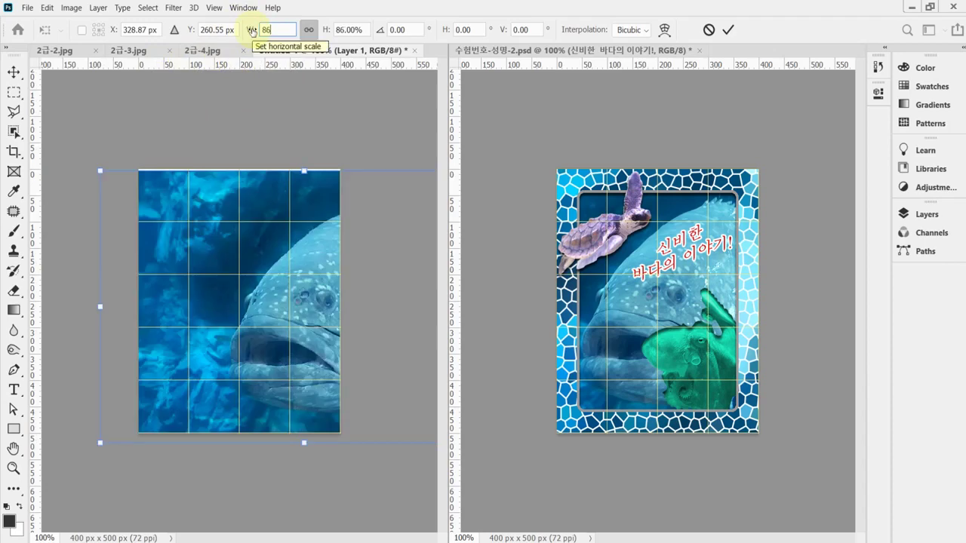
pyautogui.press('Return')
# Move the scaled fish to match the sample, centred at about X 195 px and Y 250 px, and apply the transform.
pyautogui.moveTo(309, 327)
pyautogui.mouseDown()
pyautogui.moveTo(280, 324)
pyautogui.moveTo(347, 308)
pyautogui.moveTo(313, 317)
pyautogui.mouseUp()
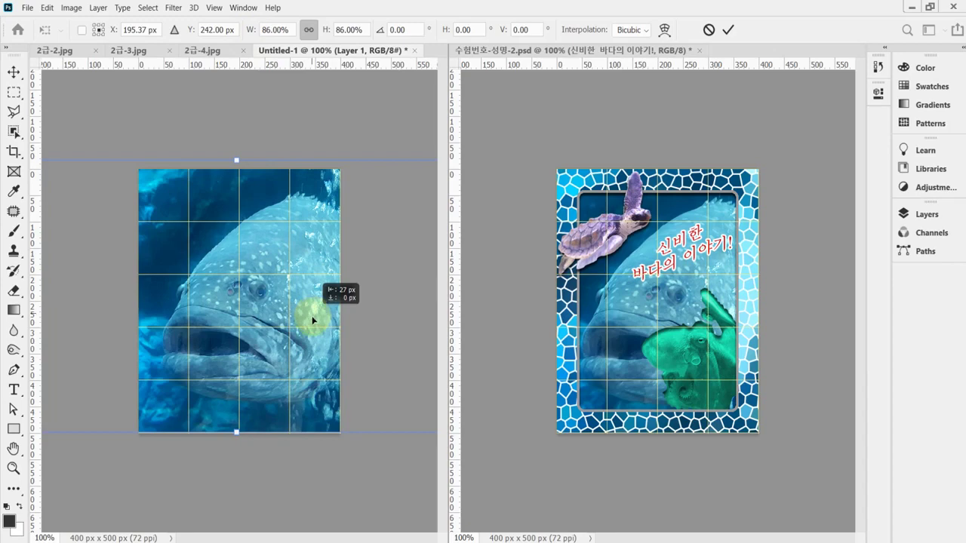
pyautogui.moveTo(313, 320); pyautogui.dragTo(313, 322)
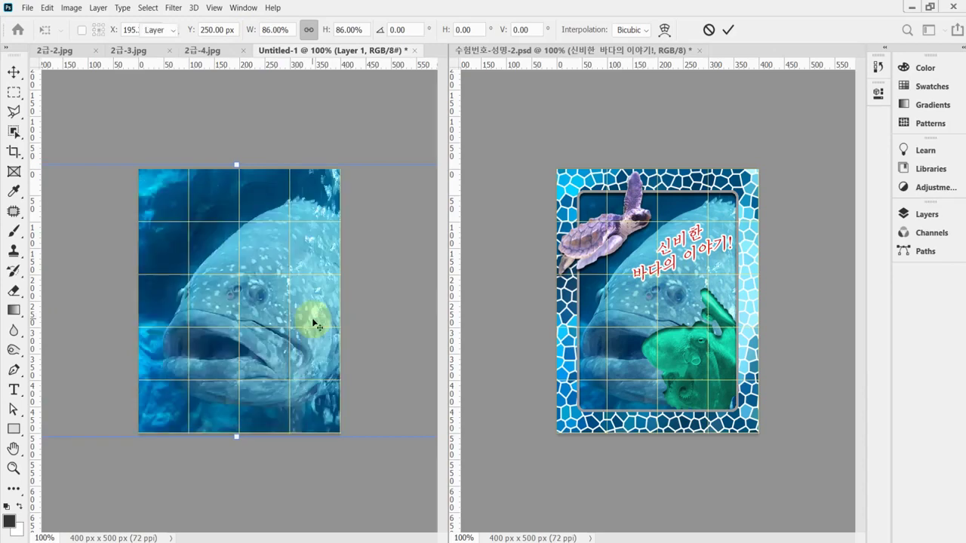
pyautogui.press('Return')
pyautogui.press('ctrl')
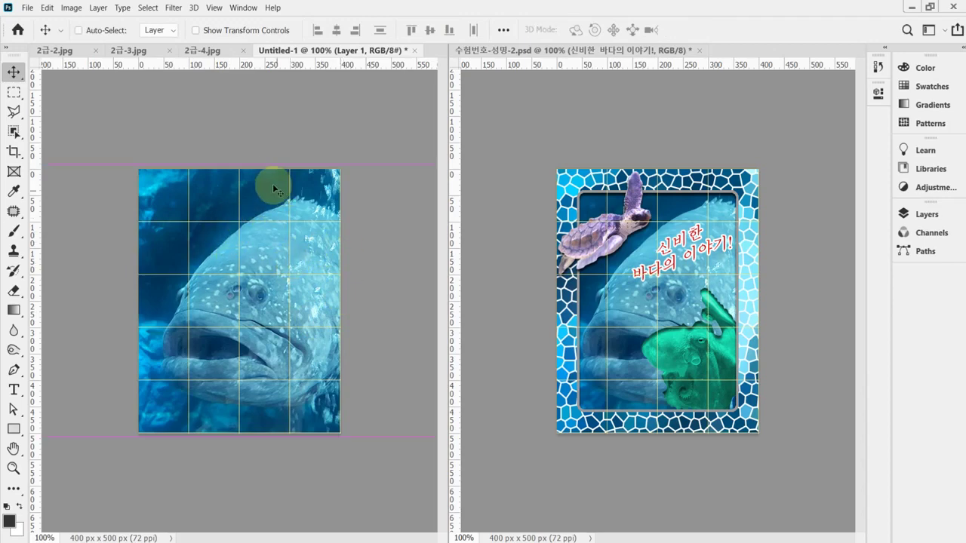
# Save the document in Photoshop PSD format as 수험번호-성명-2 in the 임시파일 folder on the desktop.
pyautogui.hotkey('ctrl', 'shift', 's')
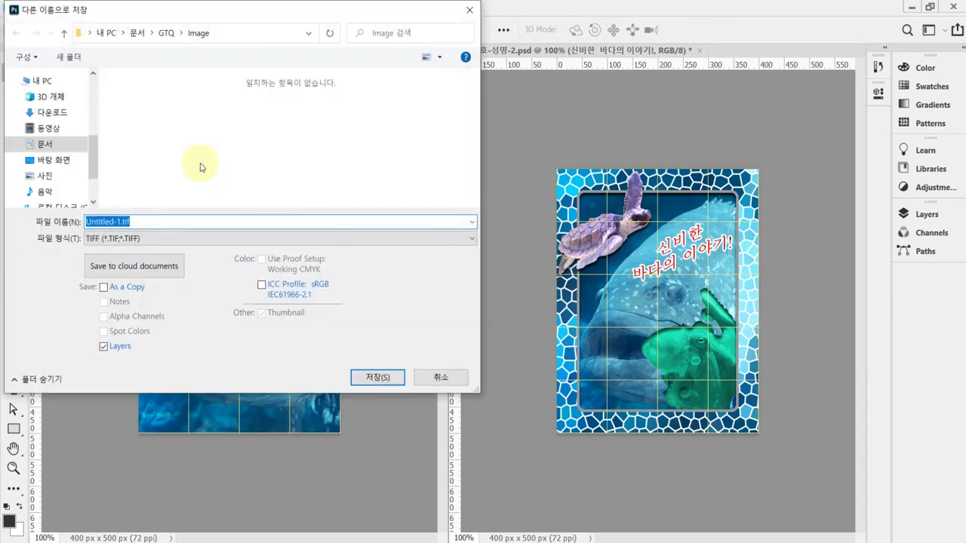
pyautogui.click(55, 165)
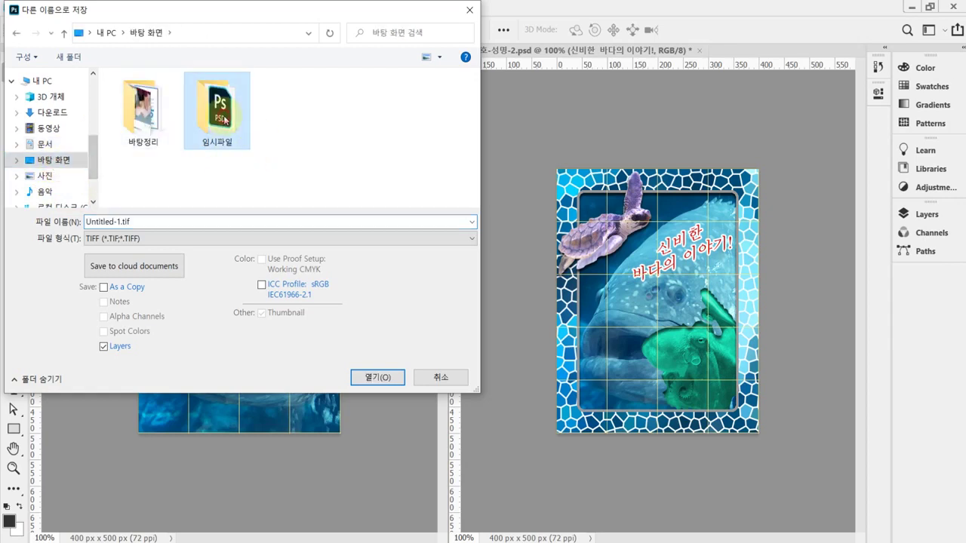
pyautogui.doubleClick(237, 136)
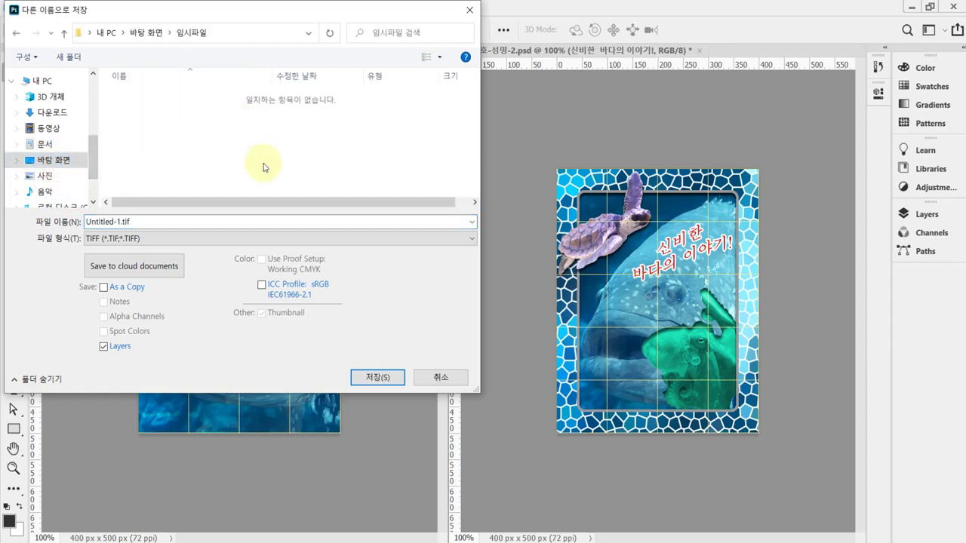
pyautogui.click(157, 239)
pyautogui.click(158, 254)
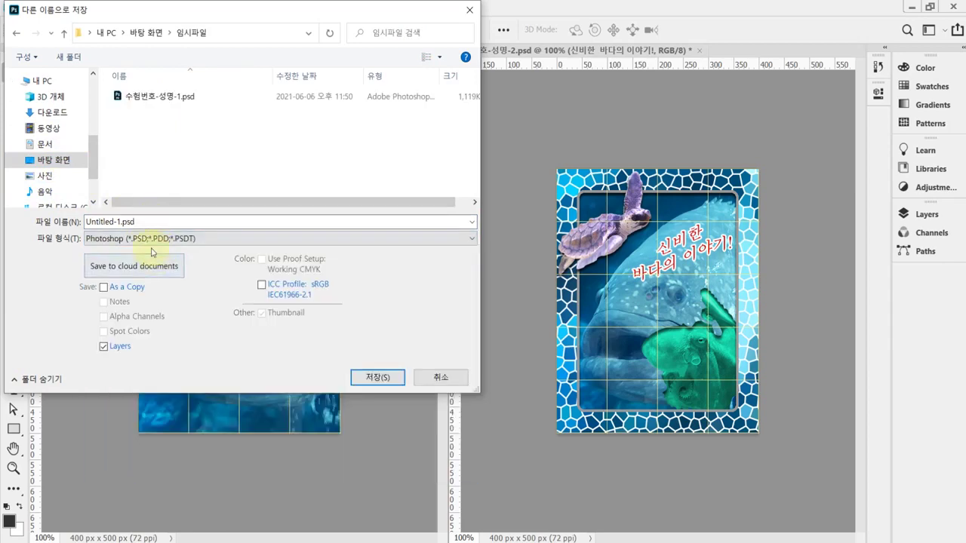
pyautogui.click(184, 96)
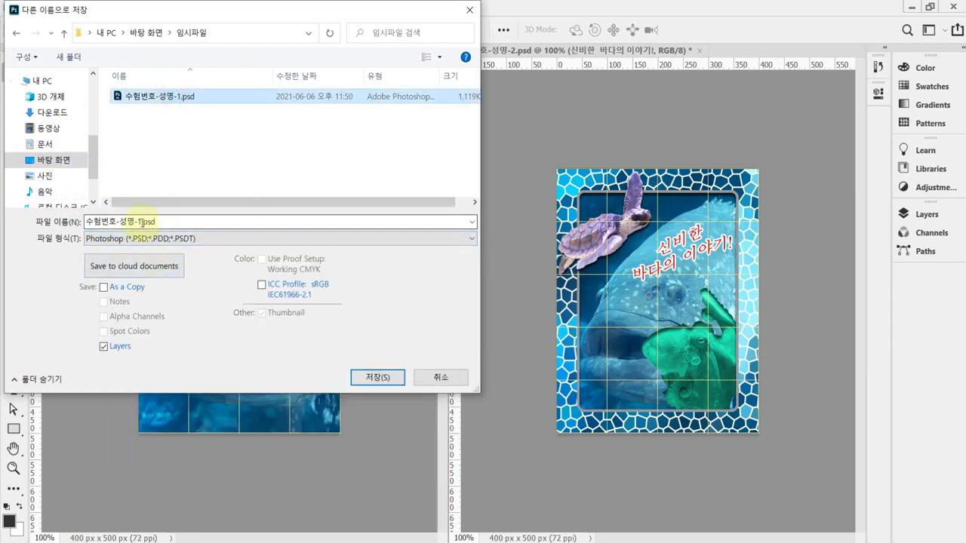
pyautogui.doubleClick(140, 221)
pyautogui.moveTo(139, 221); pyautogui.dragTo(179, 219)
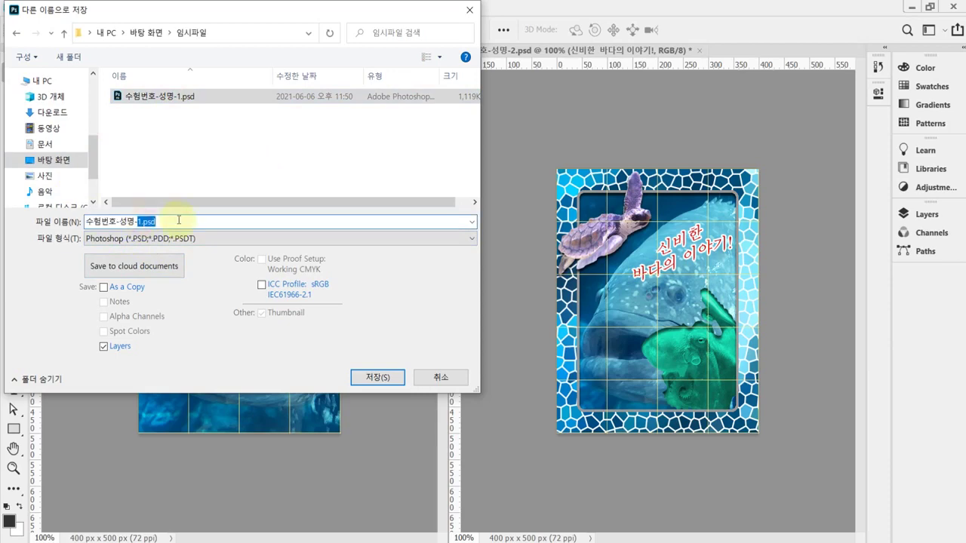
pyautogui.write('2')
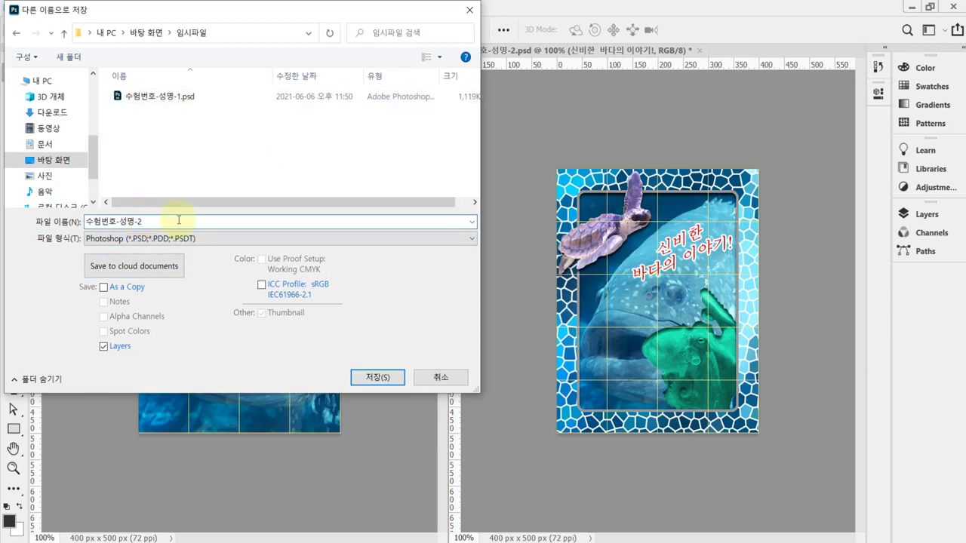
pyautogui.click(372, 384)
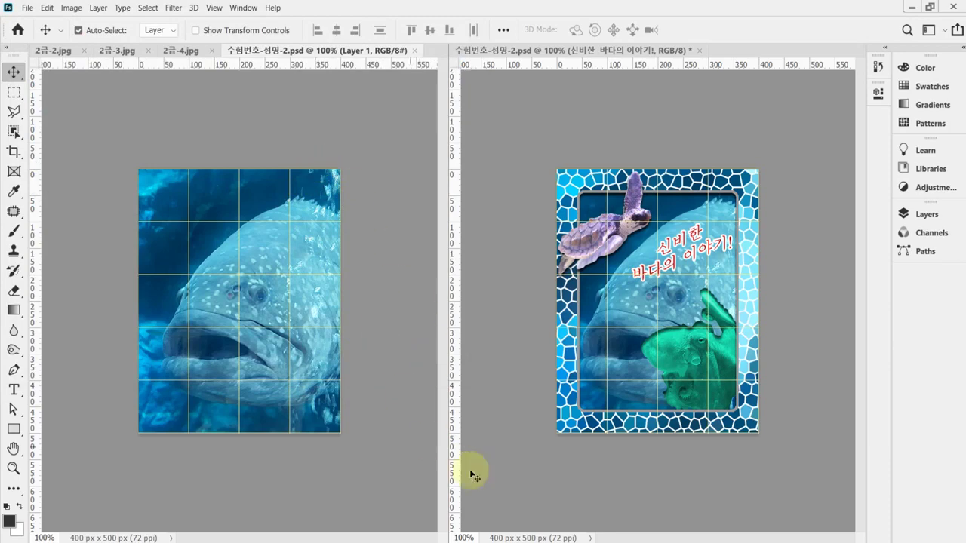
# Switch to the exam PDF in Acrobat Reader and read the Problem 2 frame conditions, focusing on the Stained Glass filter.
pyautogui.hotkey('alt', 'Tab')
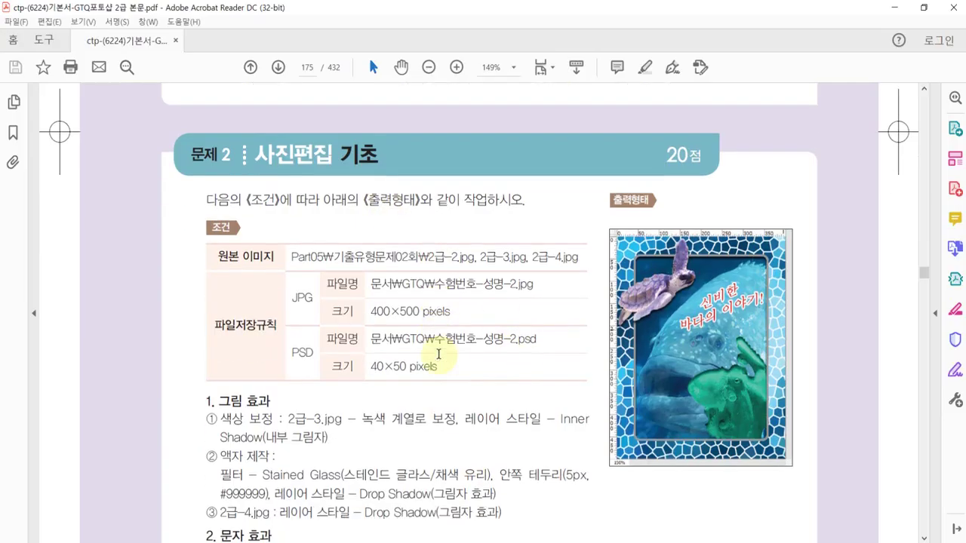
pyautogui.scroll(-3, 438, 355)
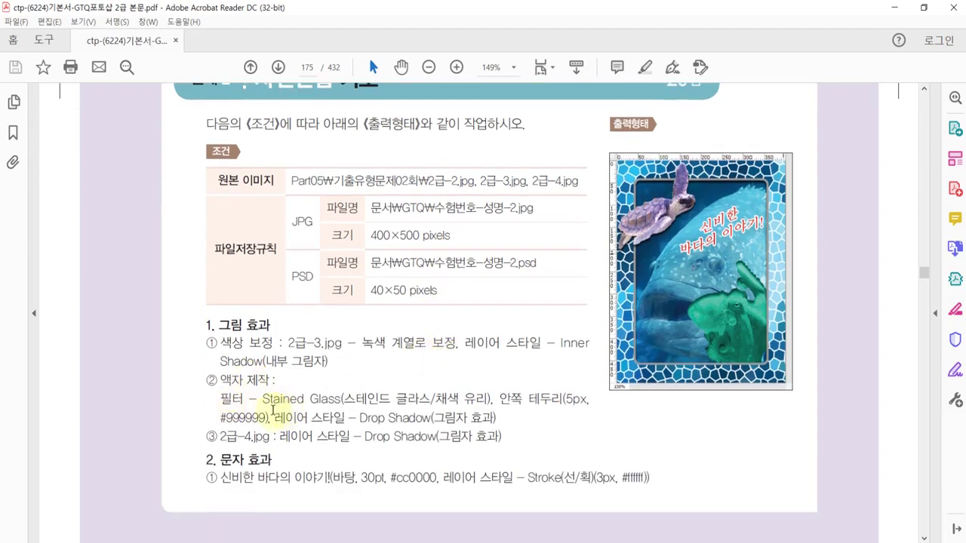
pyautogui.moveTo(259, 398); pyautogui.dragTo(335, 398)
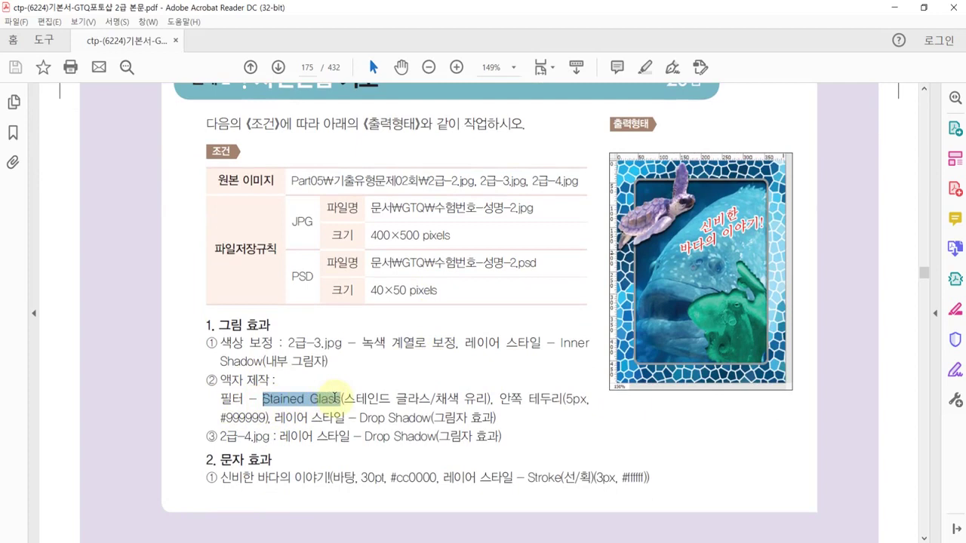
pyautogui.click(642, 401)
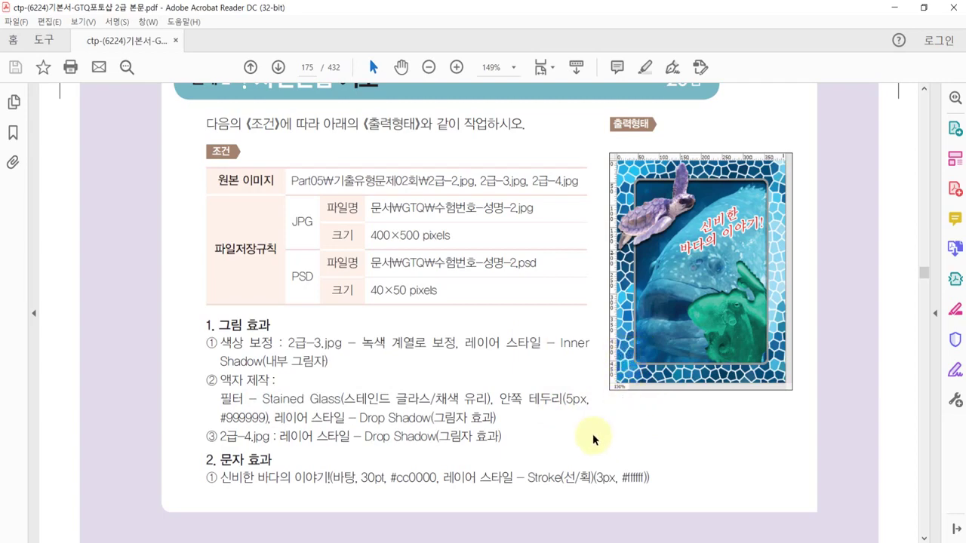
# Switch back to Photoshop and swap the foreground and background colors so that white is the foreground color.
pyautogui.hotkey('alt', 'Tab')
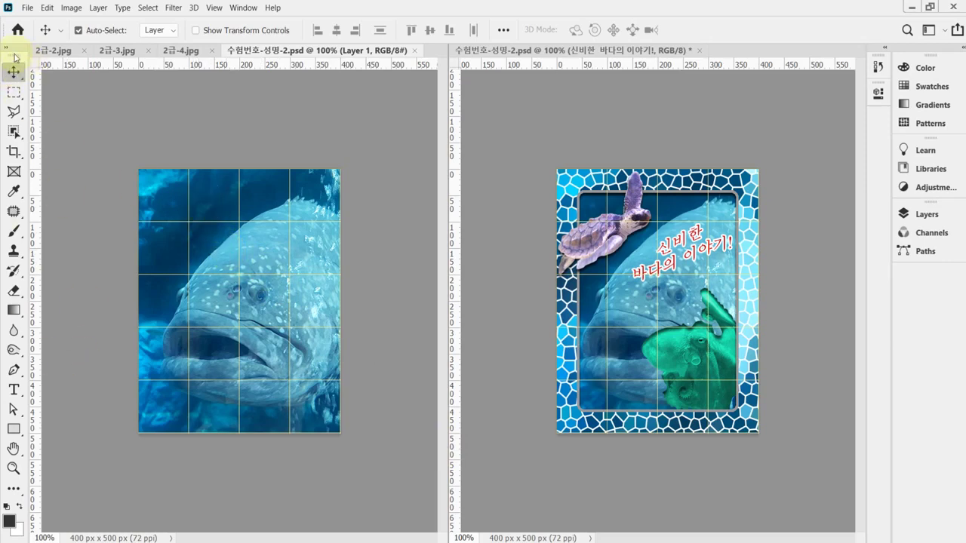
pyautogui.click(20, 508)
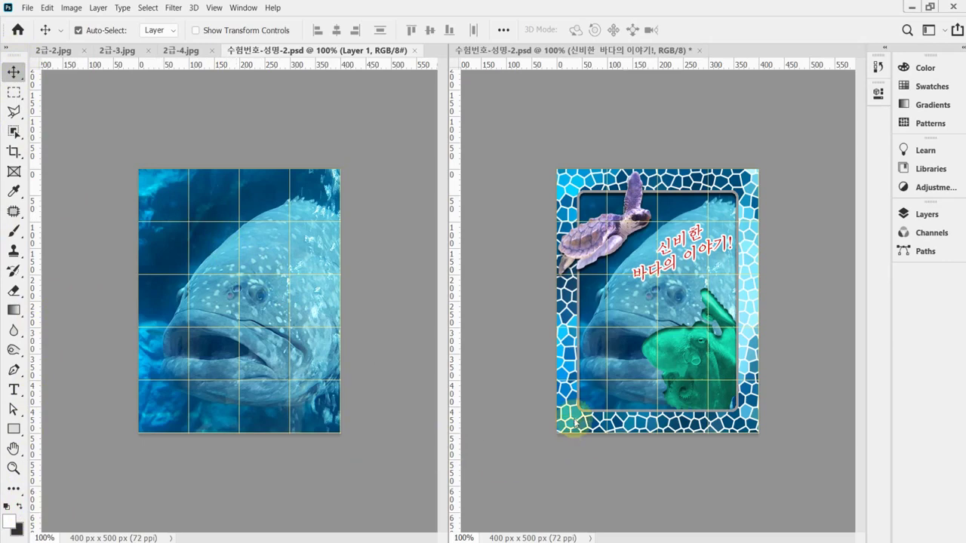
pyautogui.click(162, 116)
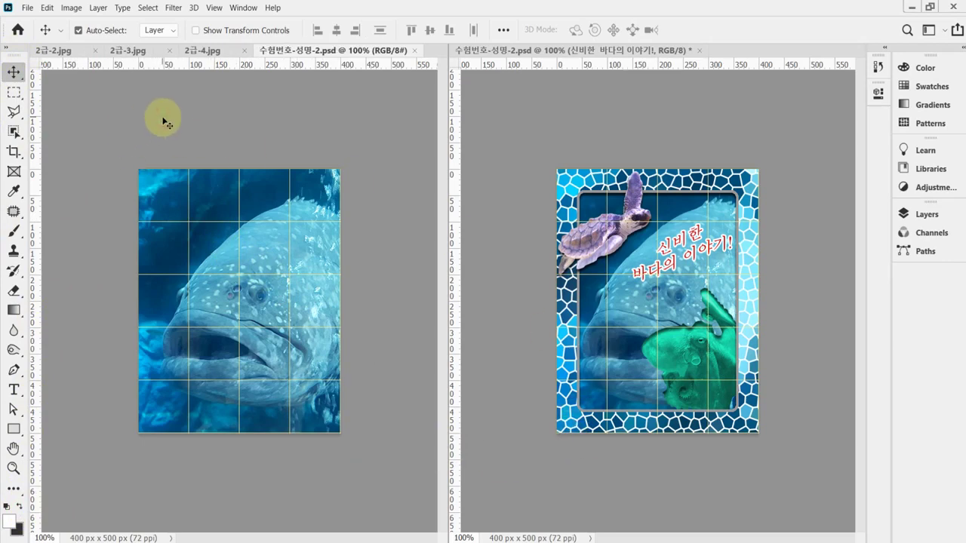
# Duplicate the fish layer, Layer 1, and save the document.
pyautogui.click(922, 214)
pyautogui.click(778, 297)
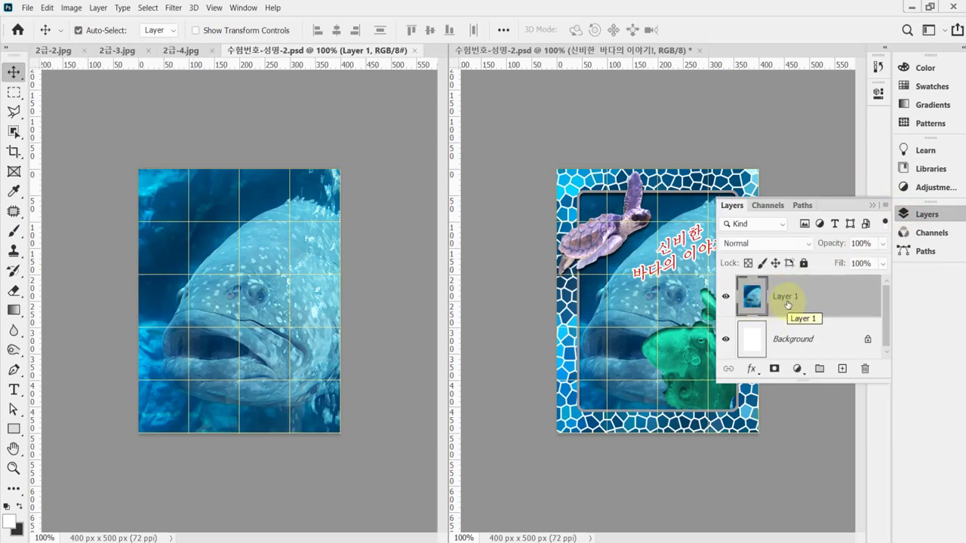
pyautogui.press('ctrl')
pyautogui.hotkey('ctrl', 'j')
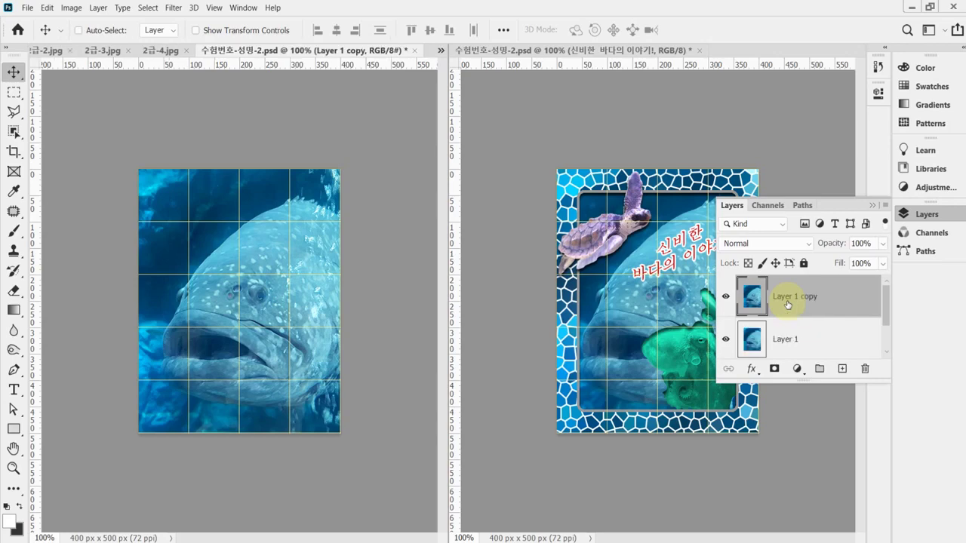
pyautogui.hotkey('ctrl', 's')
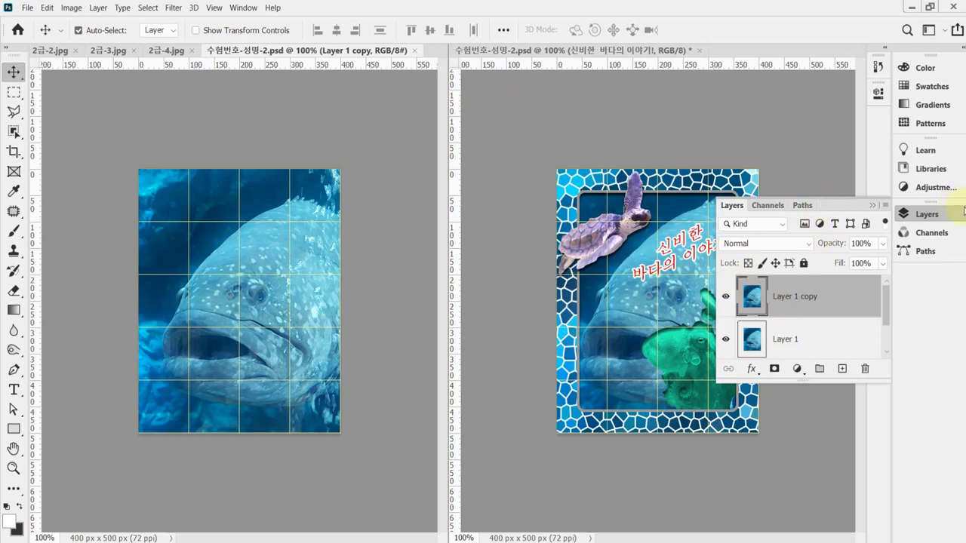
pyautogui.click(925, 213)
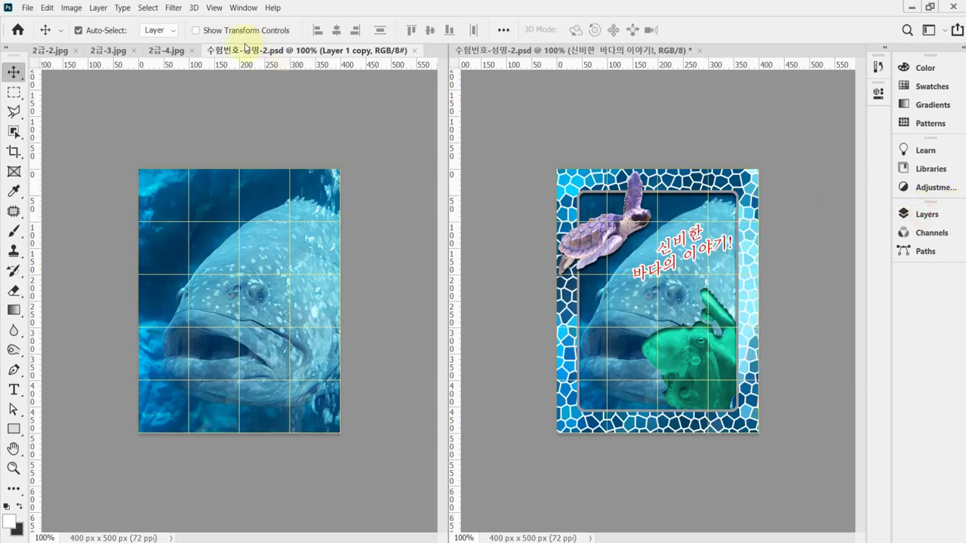
# Apply the Stained Glass texture filter to Layer 1 copy with cell size 10, border thickness 4 and light intensity 3, and save.
pyautogui.click(172, 9)
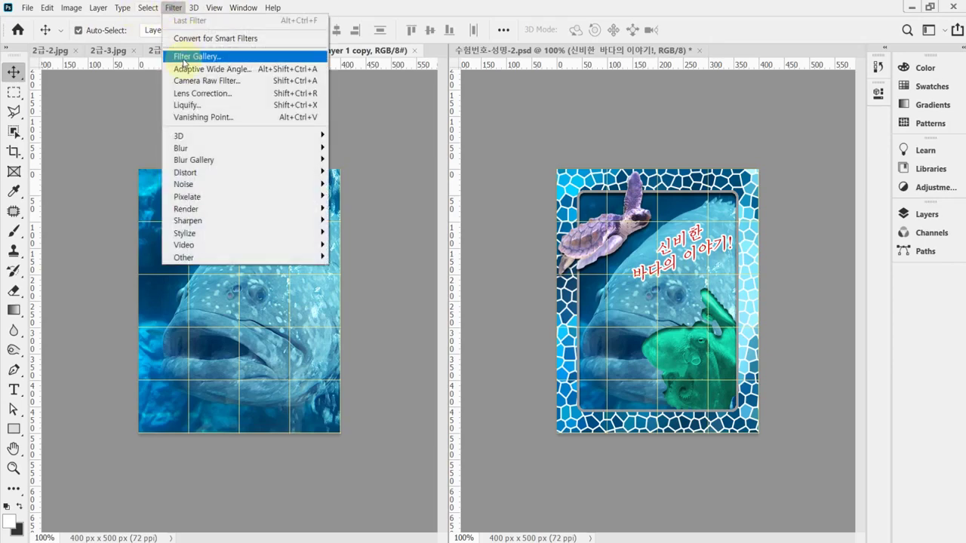
pyautogui.press('Escape')
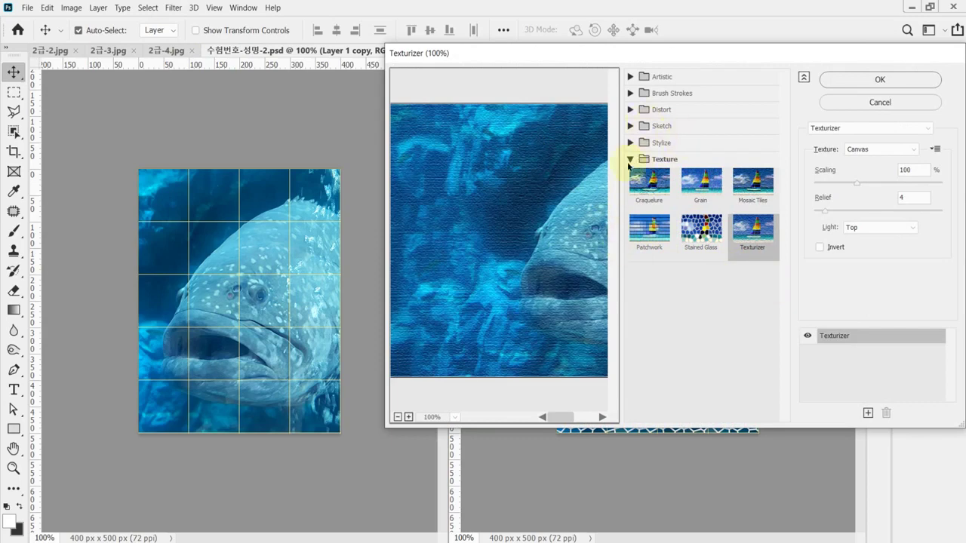
pyautogui.click(710, 231)
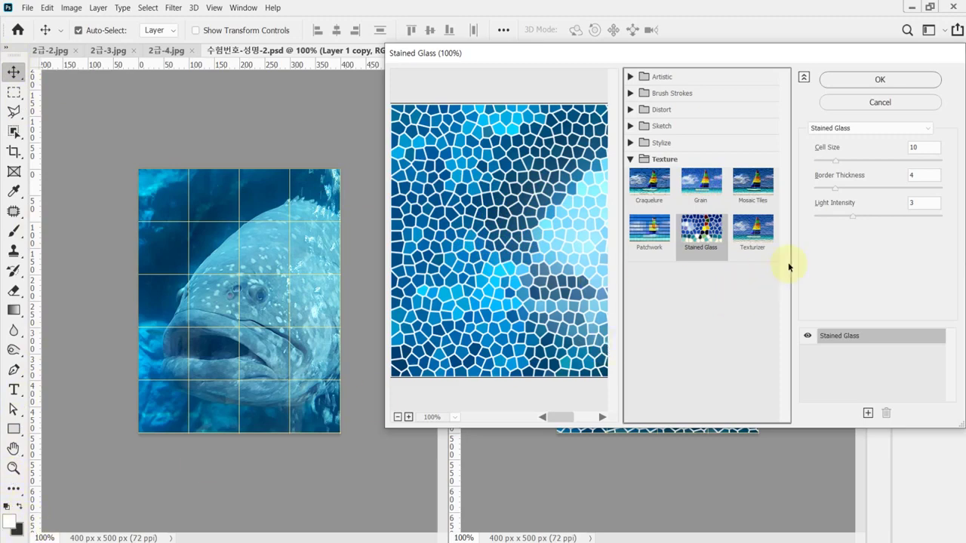
pyautogui.click(855, 81)
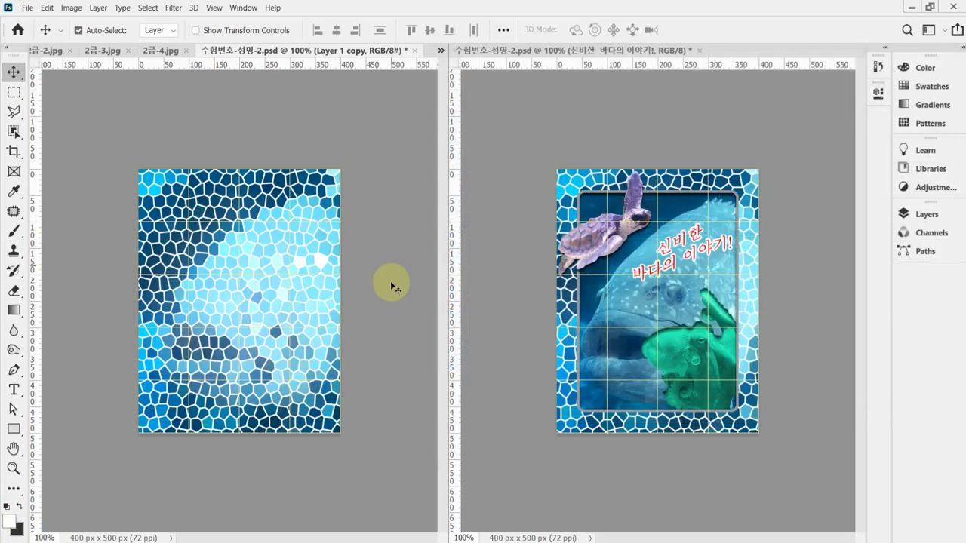
pyautogui.hotkey('ctrl', 's')
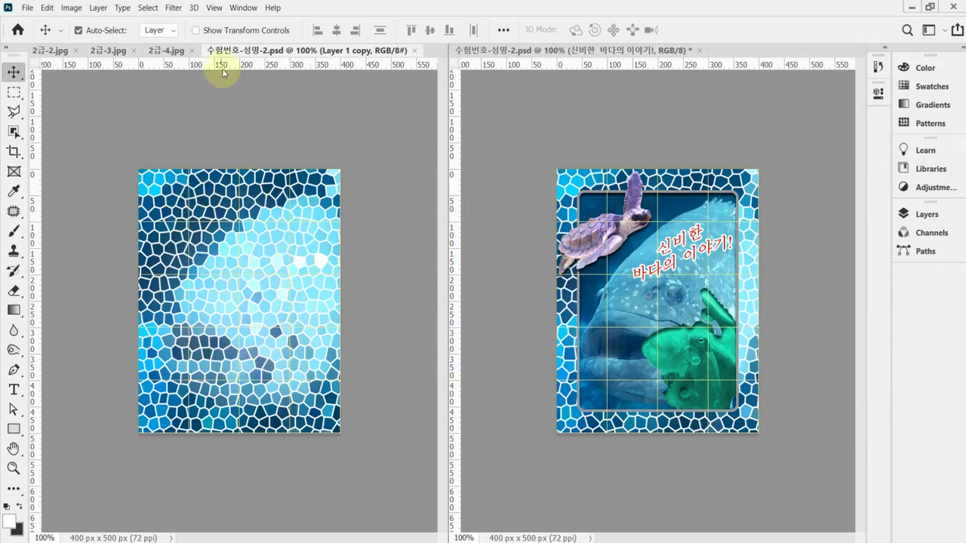
# Place a horizontal guide across the canvas at Y 250 px.
pyautogui.moveTo(231, 62); pyautogui.dragTo(261, 299)
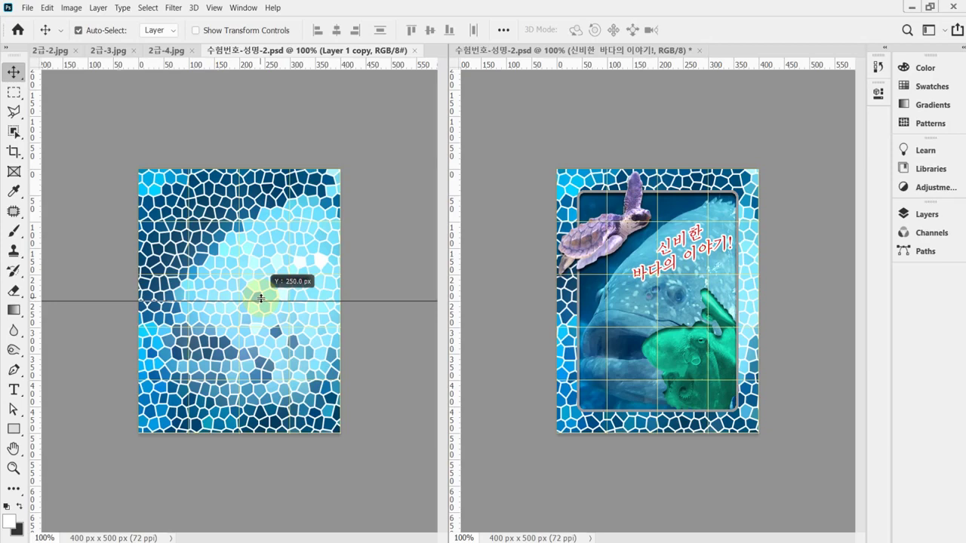
pyautogui.moveTo(261, 299); pyautogui.dragTo(261, 302)
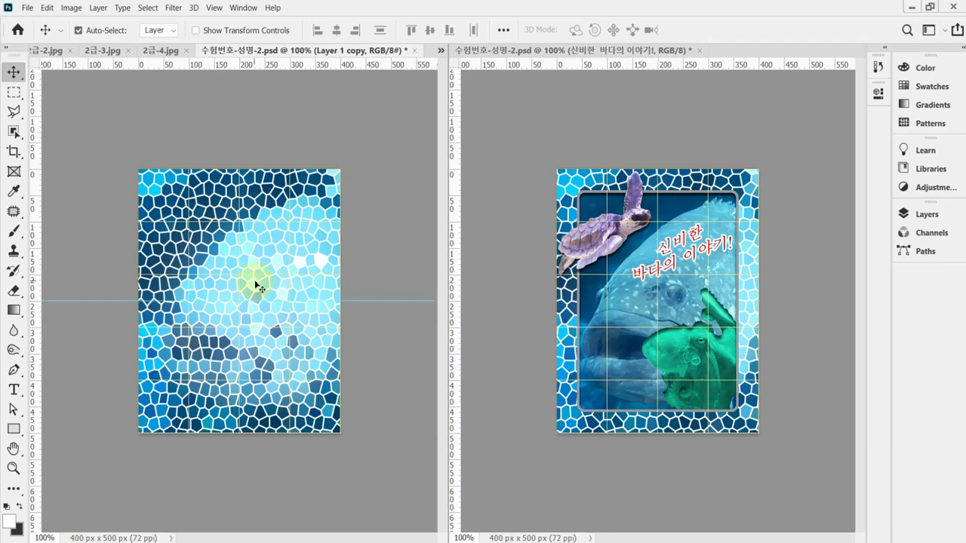
# Activate the Rectangular Marquee tool and reset all tools to their default settings.
pyautogui.hotkey('ctrl', '+')
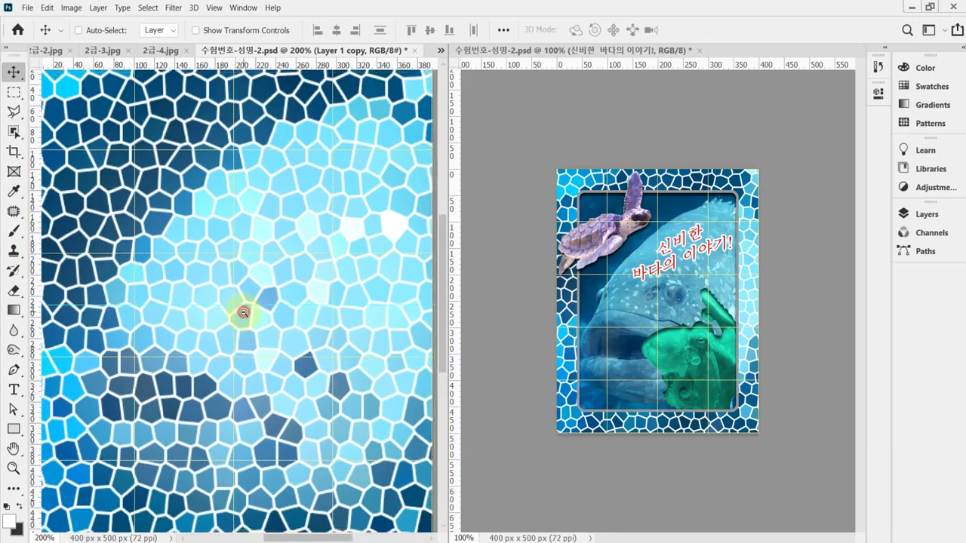
pyautogui.hotkey('ctrl', '-')
pyautogui.click(14, 92)
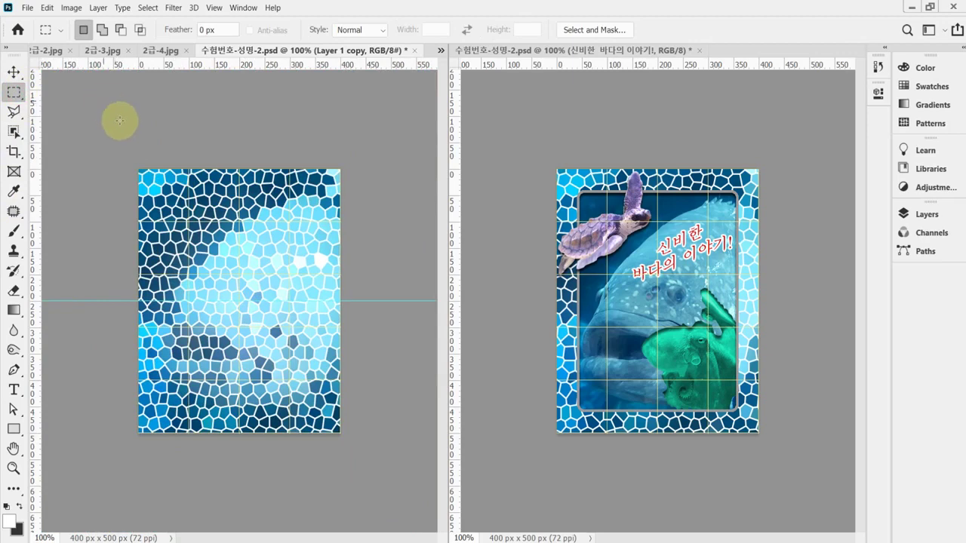
pyautogui.rightClick(50, 30)
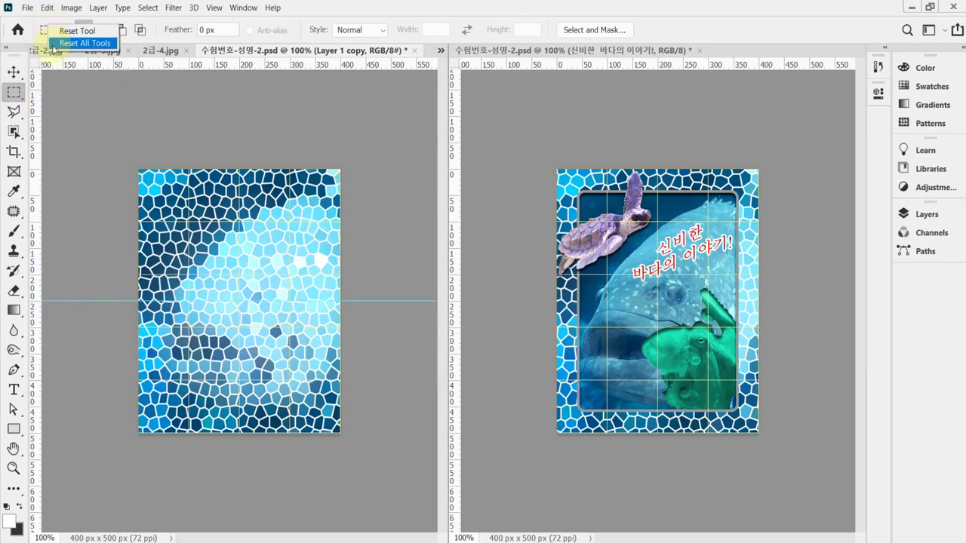
pyautogui.click(54, 44)
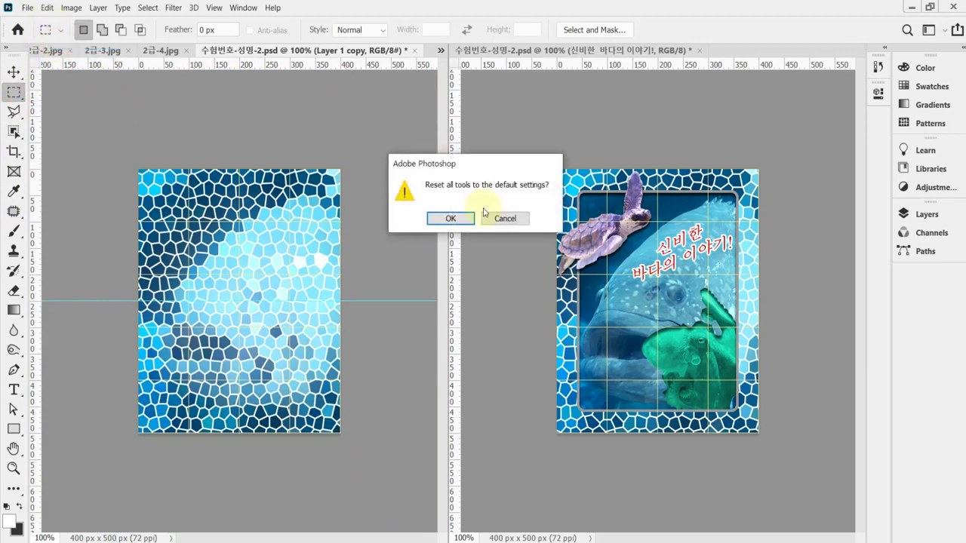
pyautogui.click(450, 219)
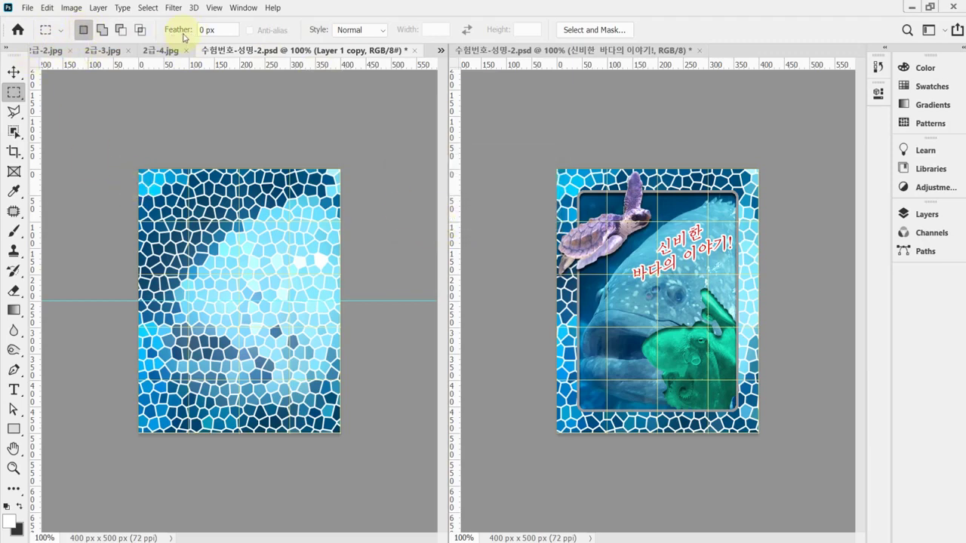
# Make a fixed-size rectangular selection of 320 by 420 px, centred on the canvas where the Y 250 px guide crosses its middle.
pyautogui.click(366, 32)
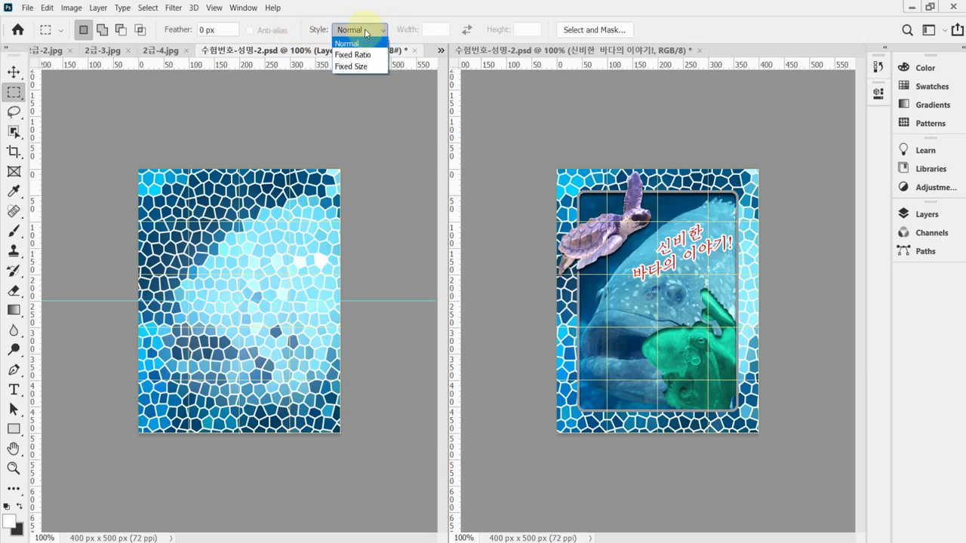
pyautogui.click(379, 67)
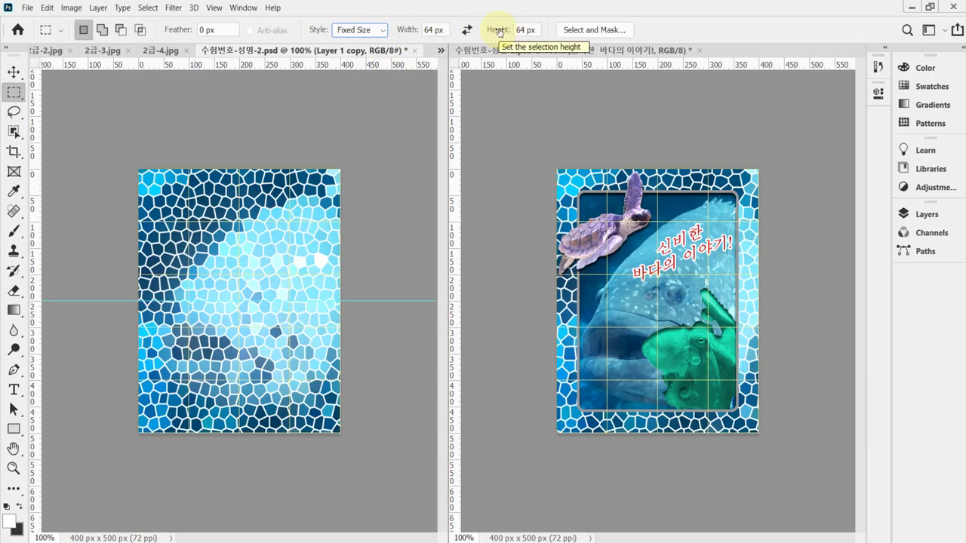
pyautogui.click(411, 33)
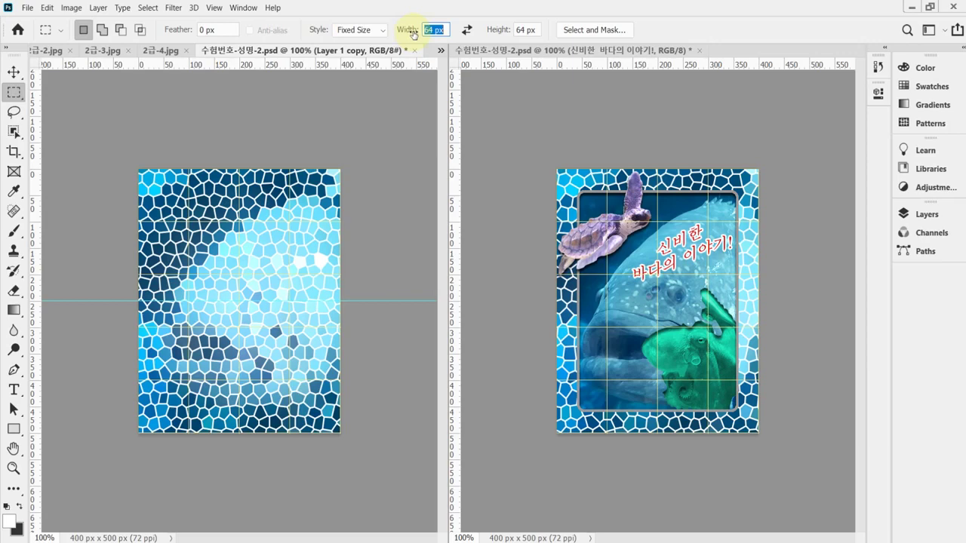
pyautogui.write('320')
pyautogui.press('Tab')
pyautogui.write('420')
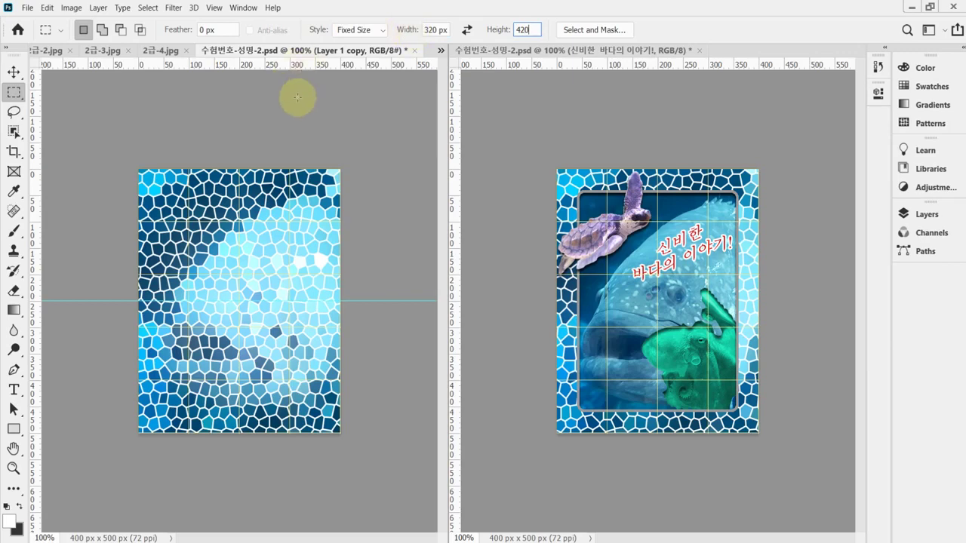
pyautogui.keyDown('alt'); pyautogui.click(239, 302); pyautogui.keyUp('alt')
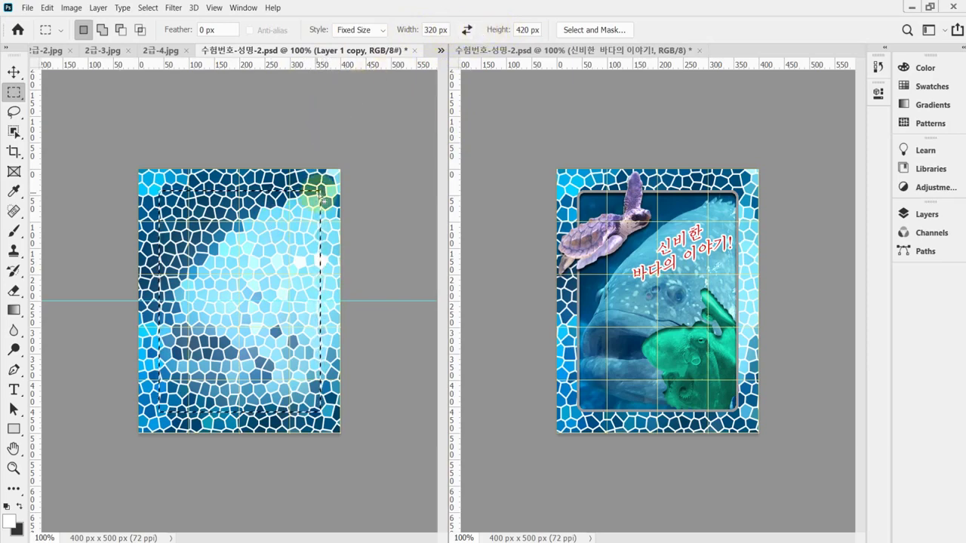
# Smooth the rectangular selection's corners with a sample radius of 10 pixels.
pyautogui.scroll(1, 323, 198)
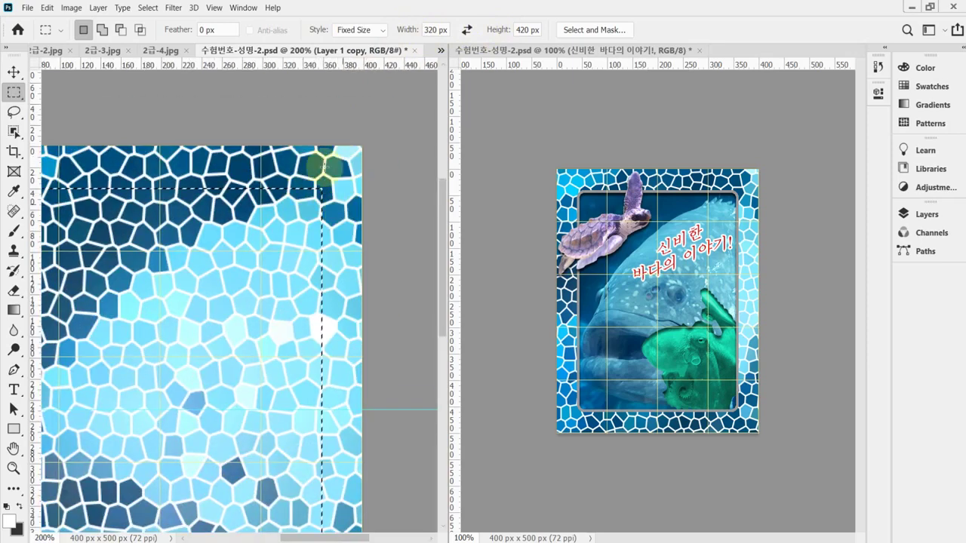
pyautogui.click(148, 7)
pyautogui.moveTo(188, 184)
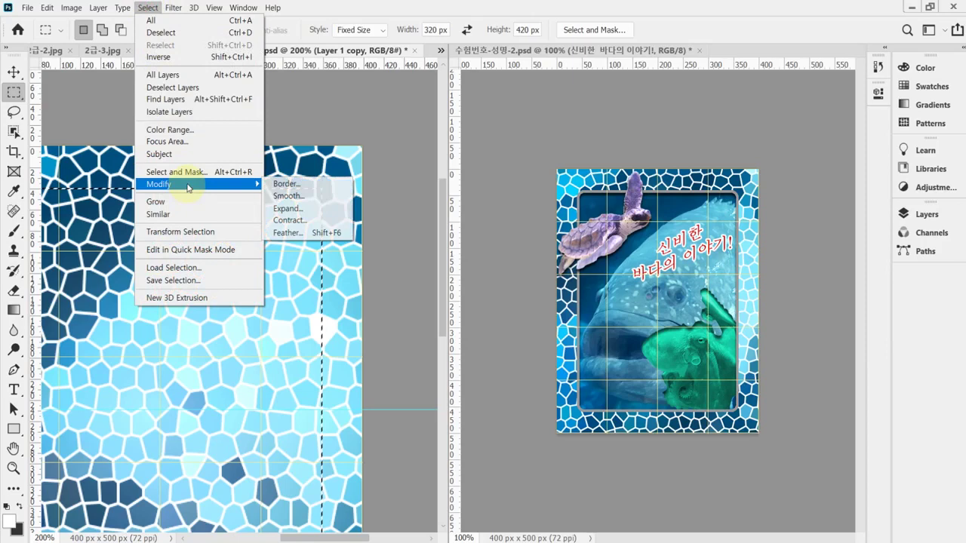
pyautogui.click(315, 198)
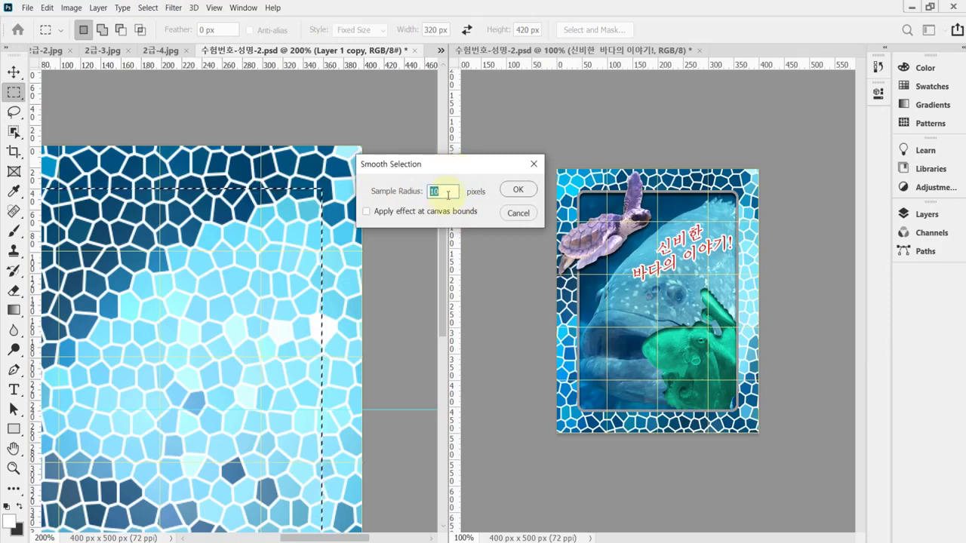
pyautogui.click(529, 190)
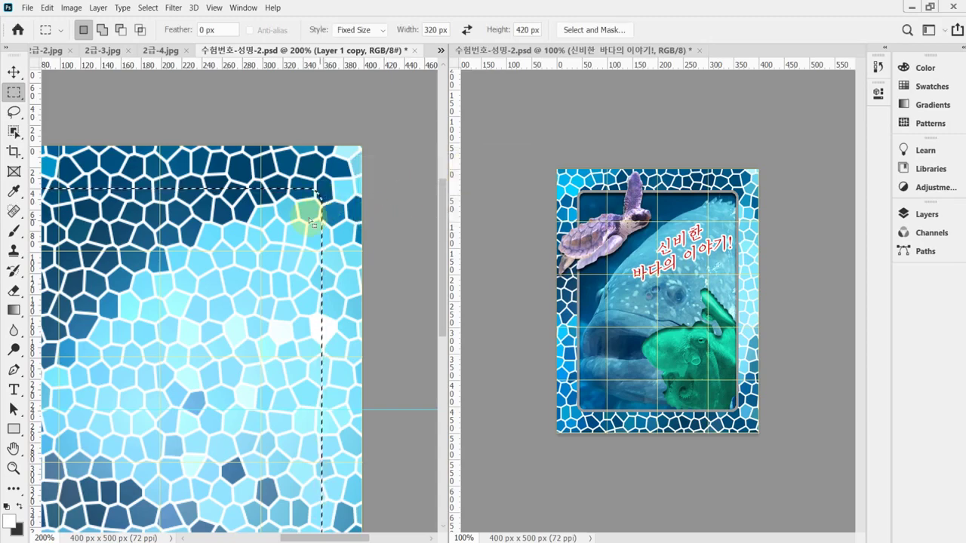
# Delete the stained-glass pixels inside the rounded selection on Layer 1 copy, leaving only the frame.
pyautogui.scroll(1, 313, 209)
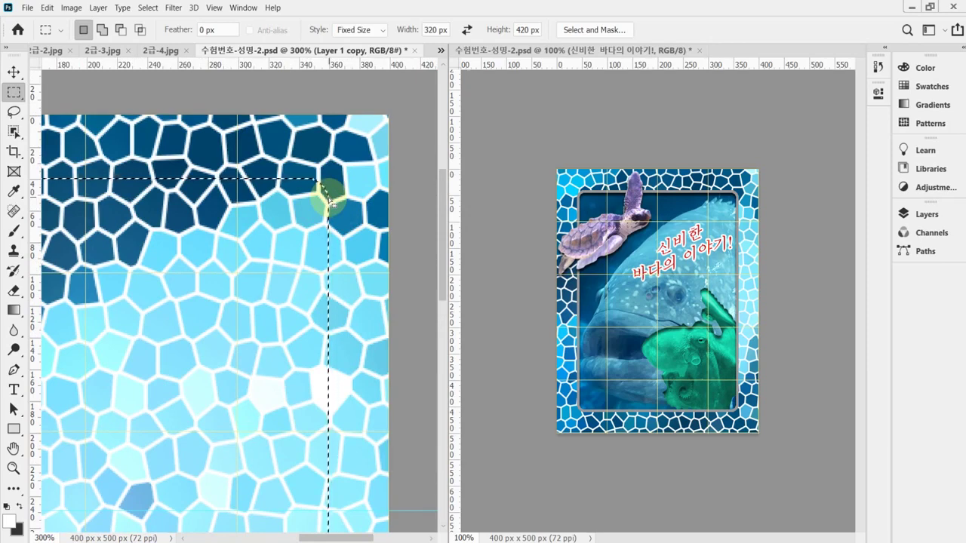
pyautogui.press('Delete')
pyautogui.keyDown('alt'); pyautogui.click(287, 261); pyautogui.keyUp('alt')
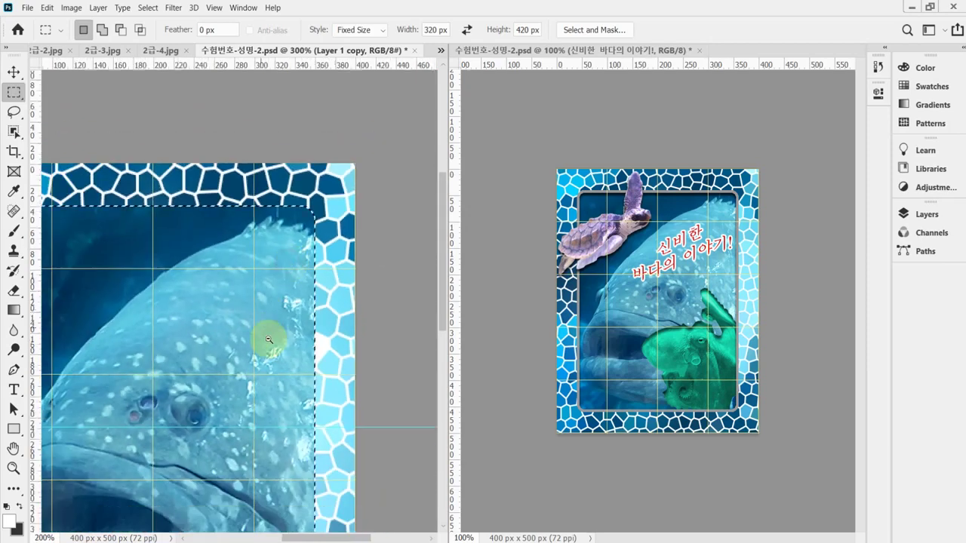
pyautogui.keyDown('alt'); pyautogui.click(242, 335); pyautogui.keyUp('alt')
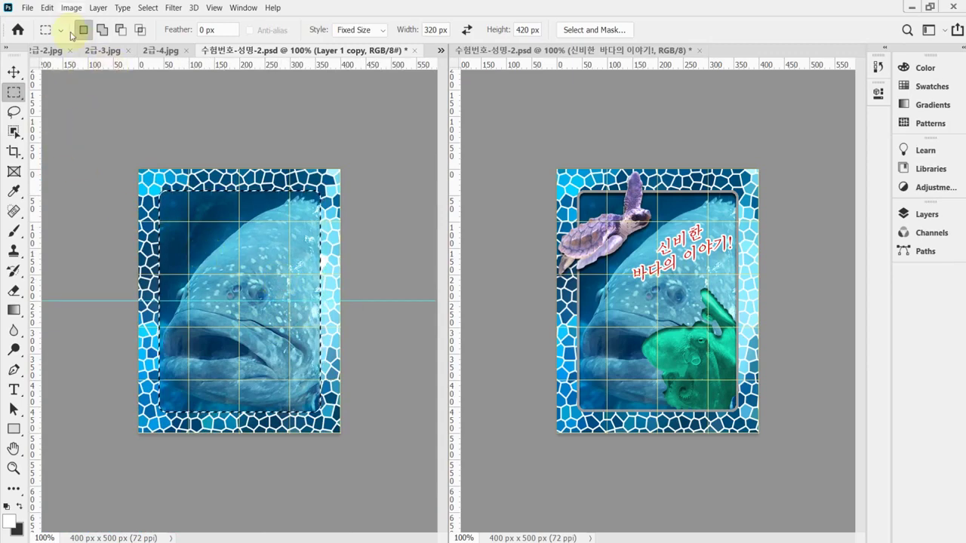
# Stroke the rounded selection on the inside, 5 px wide in grey #999, and deselect it.
pyautogui.click(46, 8)
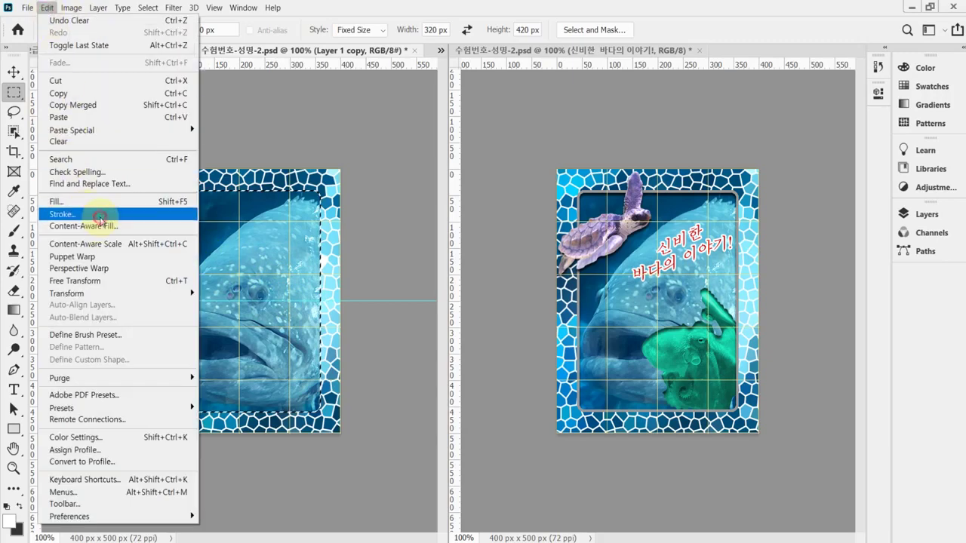
pyautogui.click(97, 215)
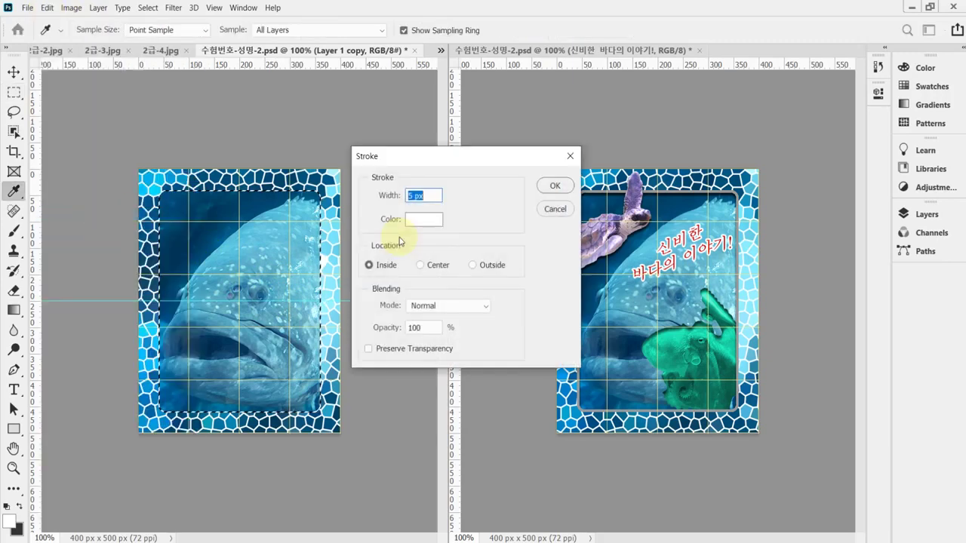
pyautogui.click(431, 195)
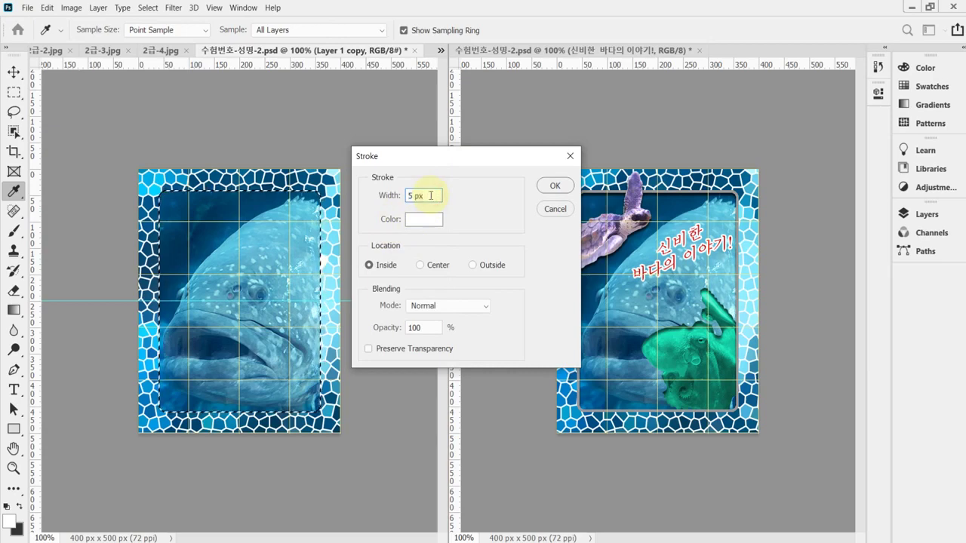
pyautogui.click(431, 224)
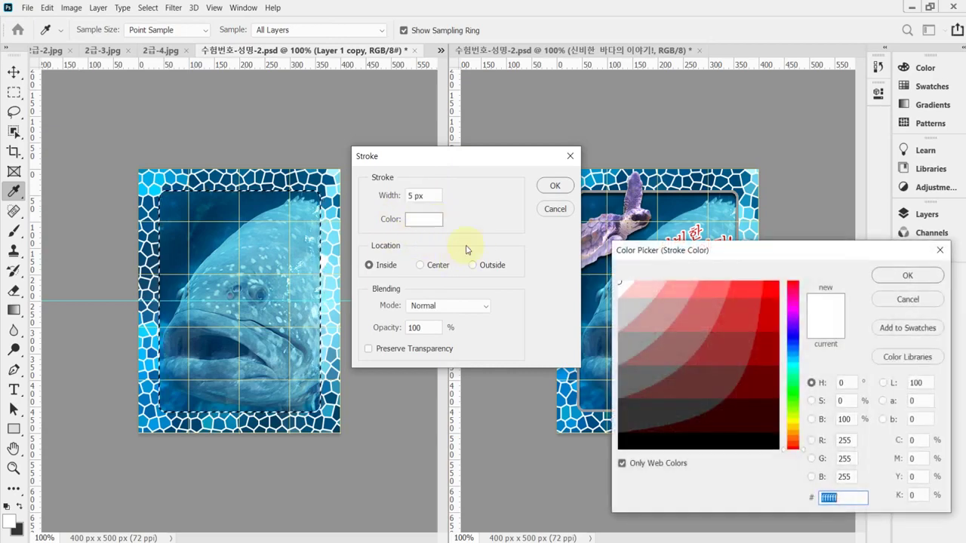
pyautogui.moveTo(683, 263); pyautogui.dragTo(568, 238)
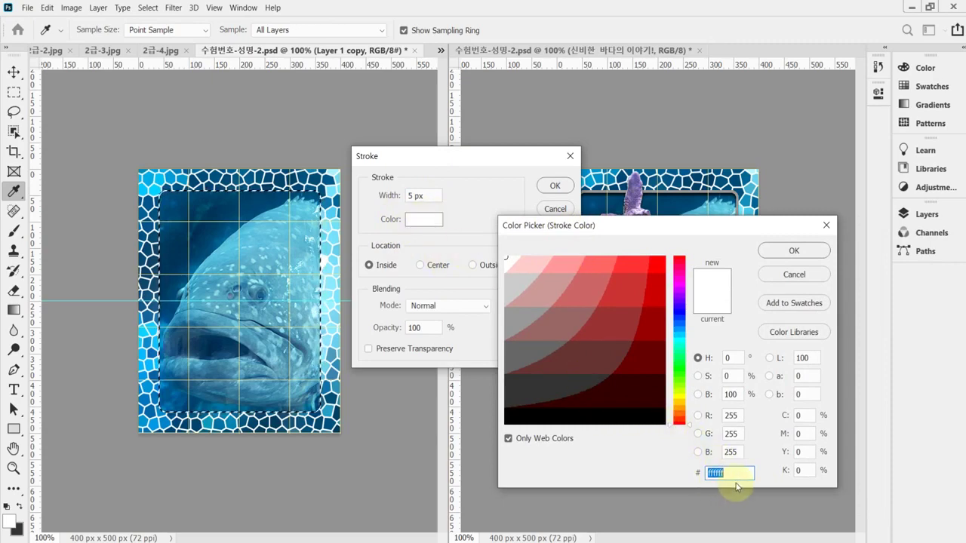
pyautogui.write('999')
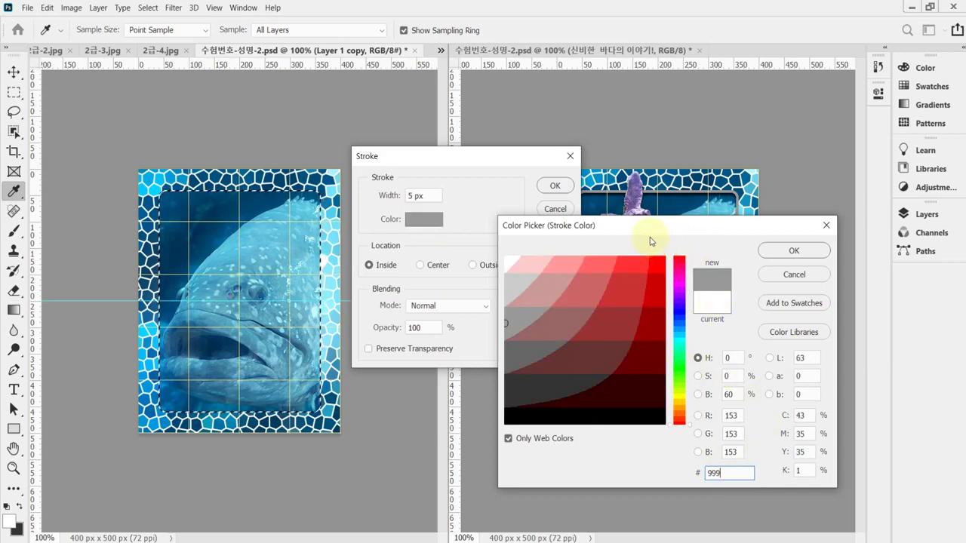
pyautogui.click(797, 255)
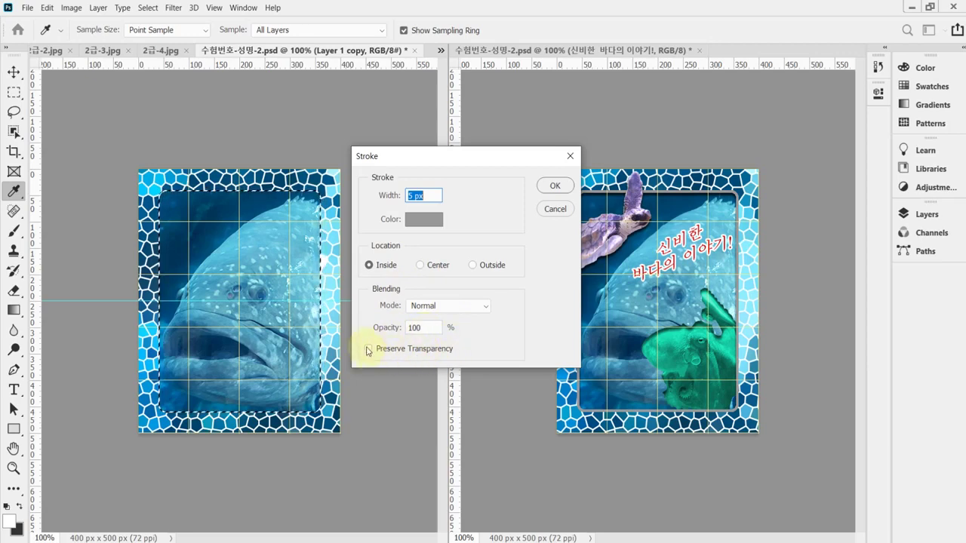
pyautogui.click(557, 187)
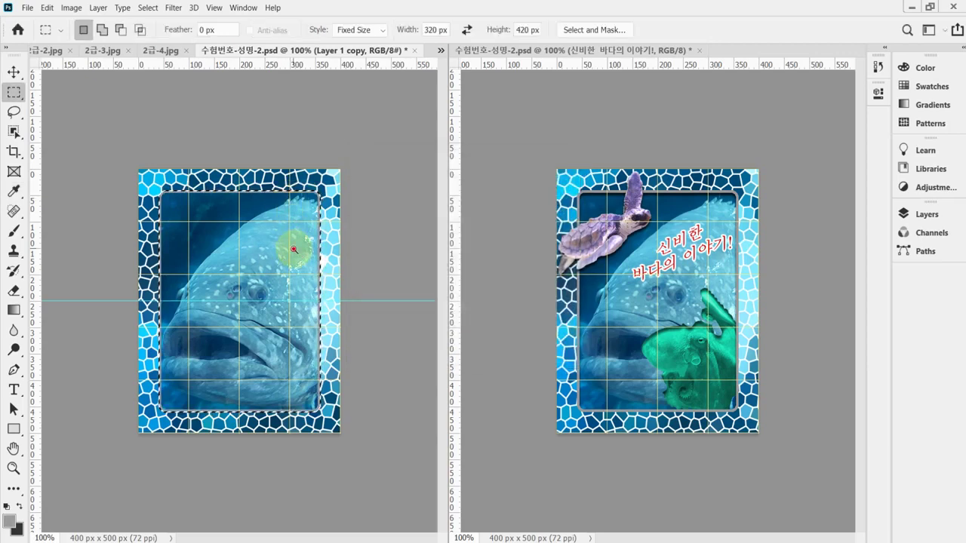
pyautogui.scroll(1, 293, 249)
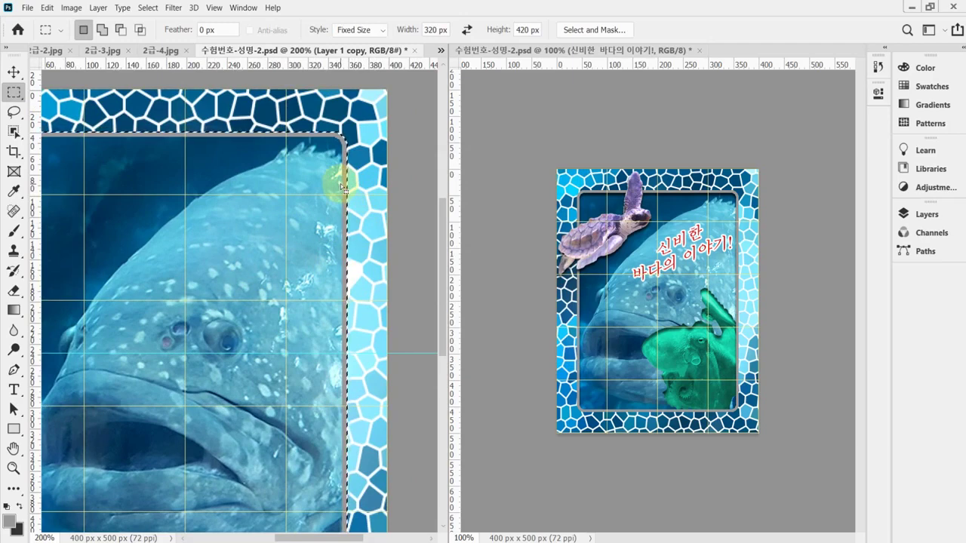
pyautogui.hotkey('ctrl', 'd')
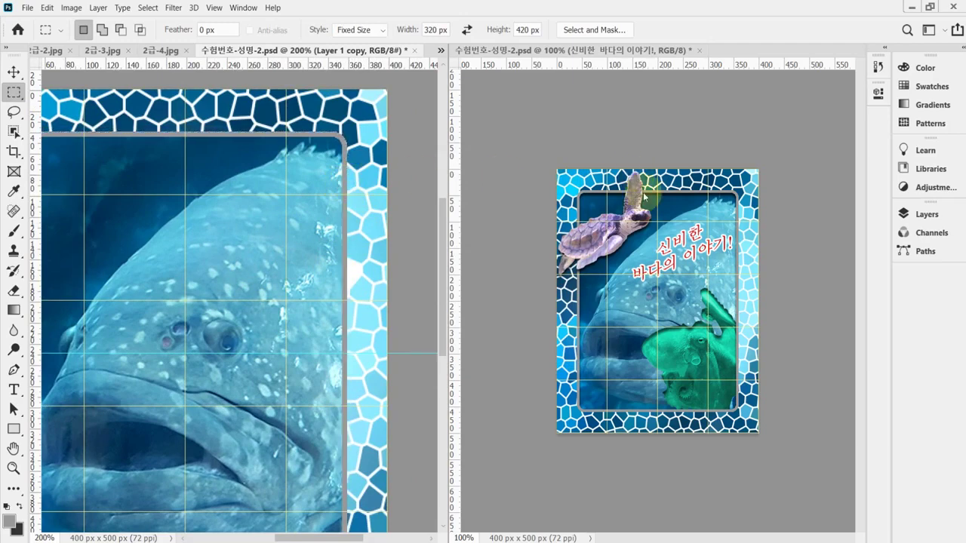
# Apply a Drop Shadow to Layer 1 copy at 75% opacity, 90° angle, 5 px distance and 5 px size, and activate the finished reference document.
pyautogui.click(899, 218)
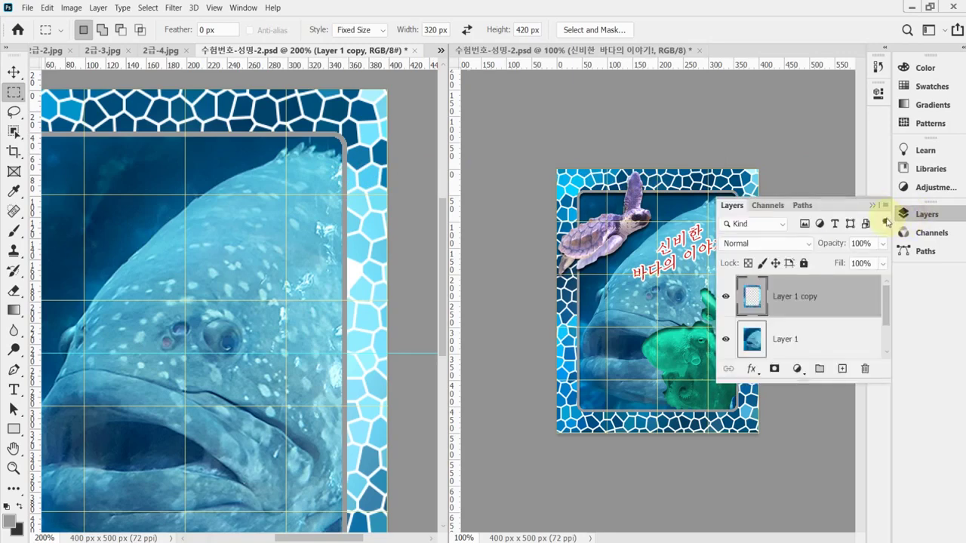
pyautogui.click(752, 370)
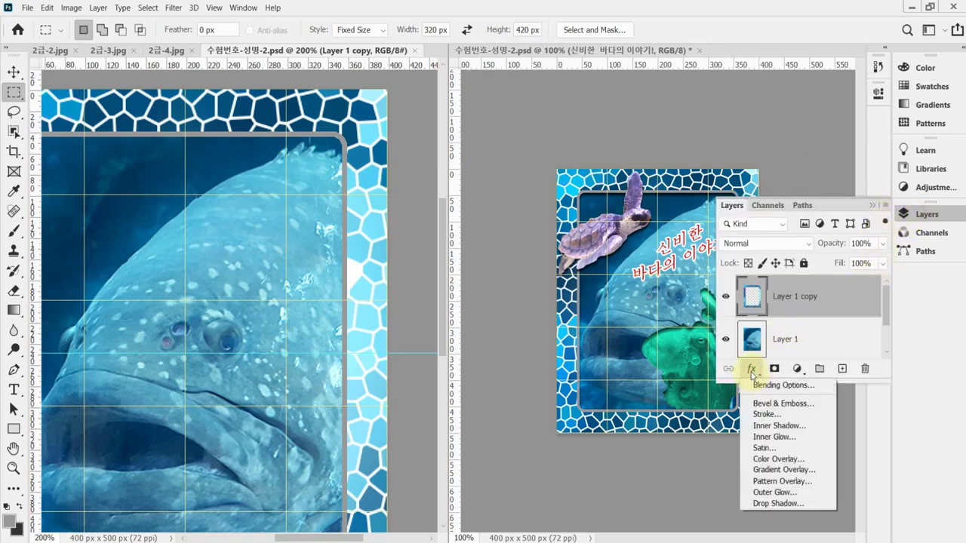
pyautogui.click(787, 503)
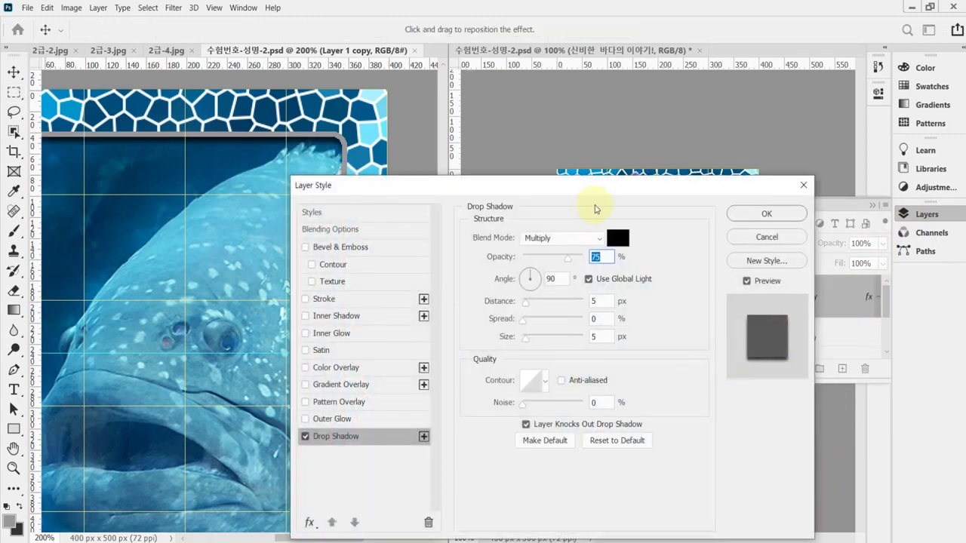
pyautogui.moveTo(596, 187); pyautogui.dragTo(699, 173)
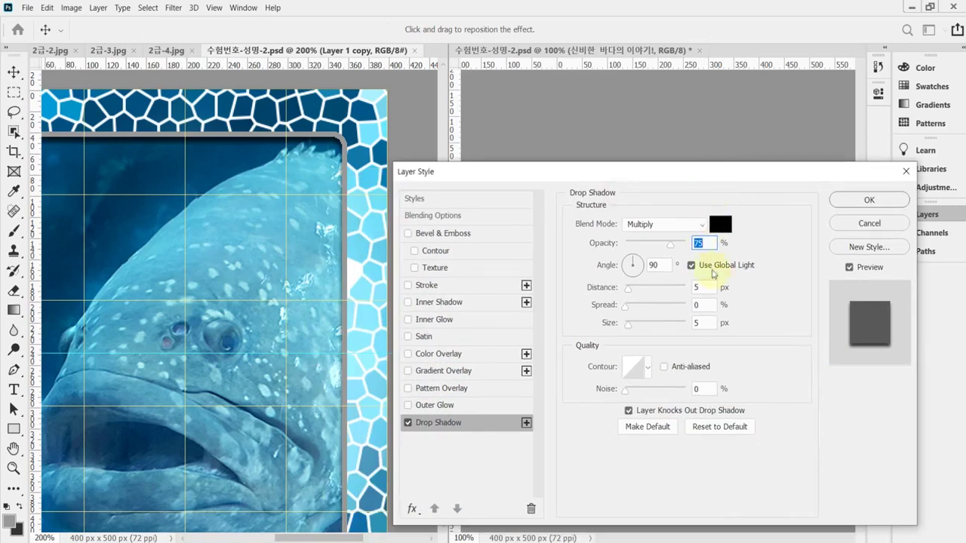
pyautogui.click(702, 244)
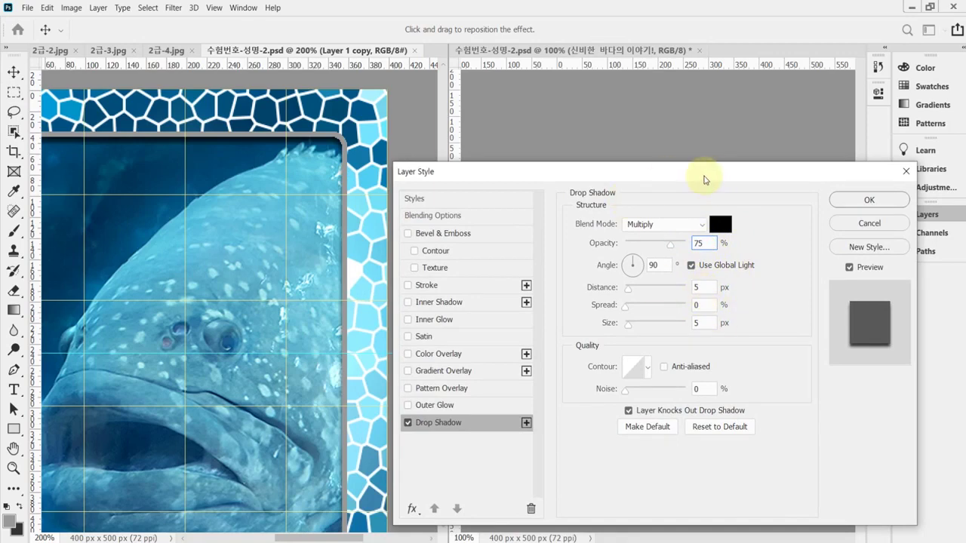
pyautogui.moveTo(709, 179); pyautogui.dragTo(726, 153)
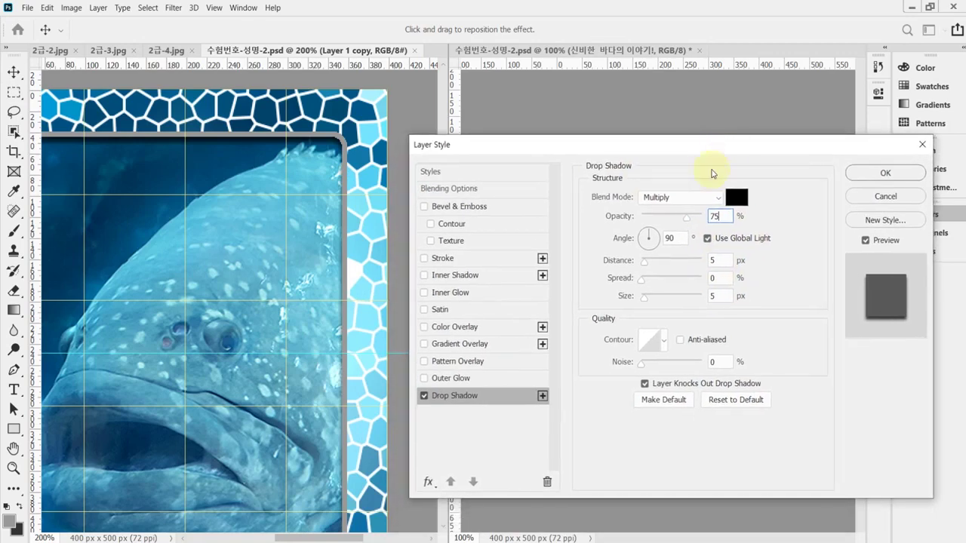
pyautogui.click(868, 176)
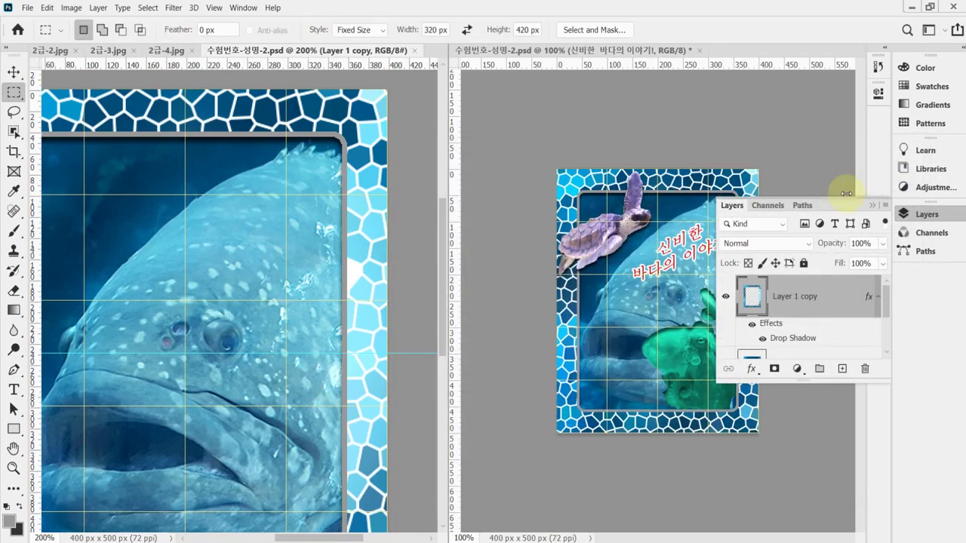
pyautogui.click(500, 275)
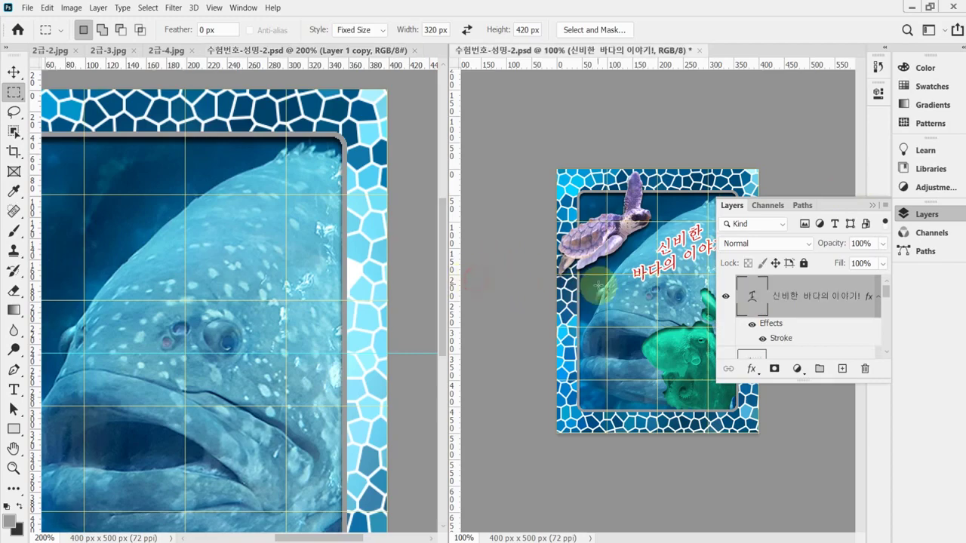
# Select the octopus in 2급-3.jpg with the Object Selection tool, drawing a rectangle of about 422 × 487 px around it.
pyautogui.click(332, 284)
pyautogui.click(921, 214)
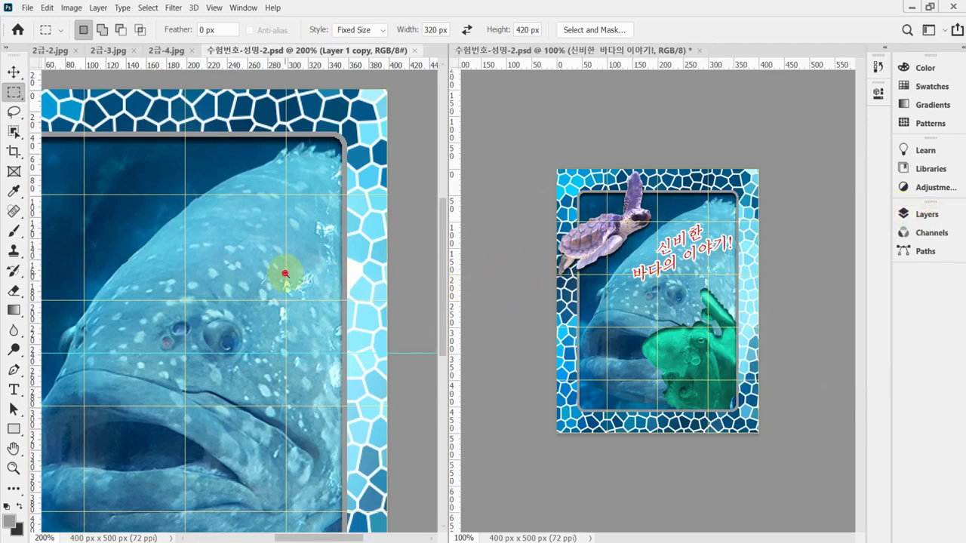
pyautogui.hotkey('ctrl', '-')
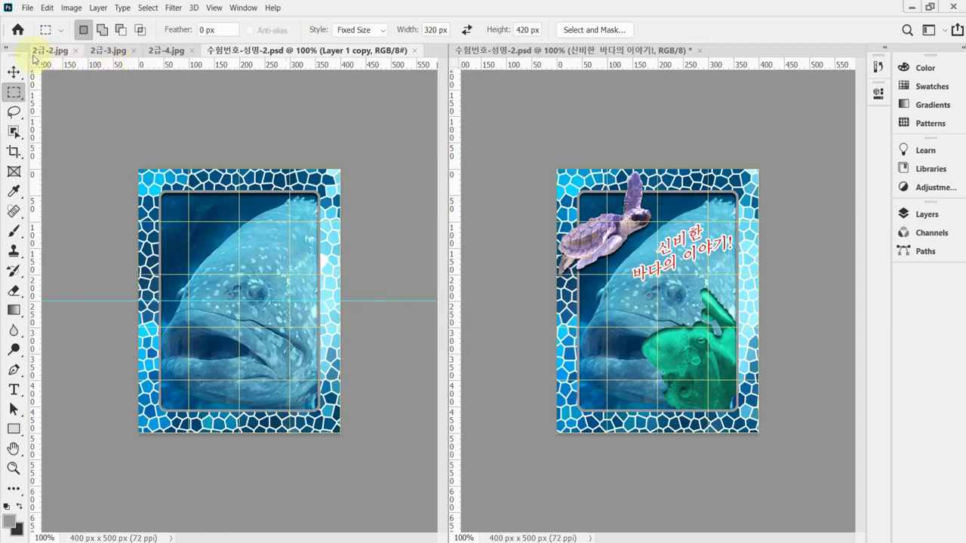
pyautogui.click(103, 53)
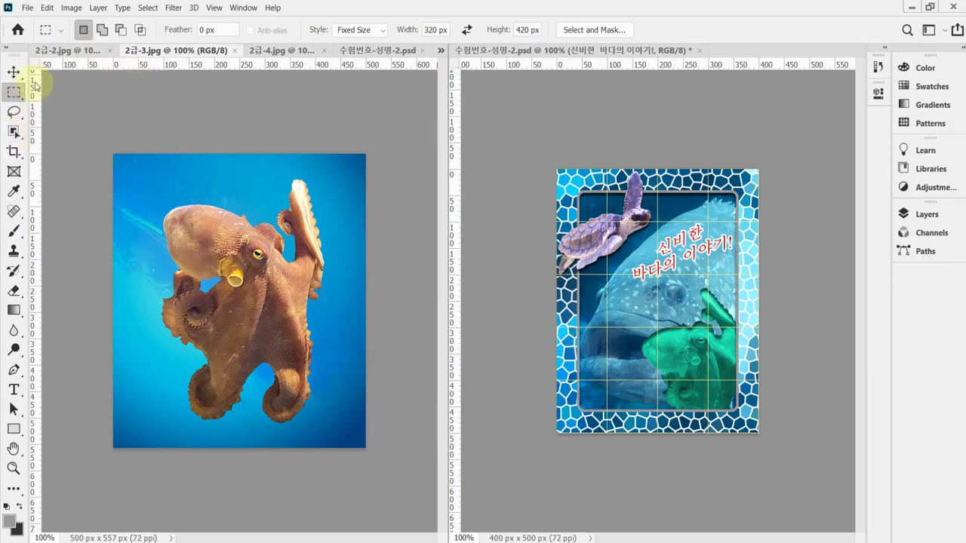
pyautogui.click(17, 133)
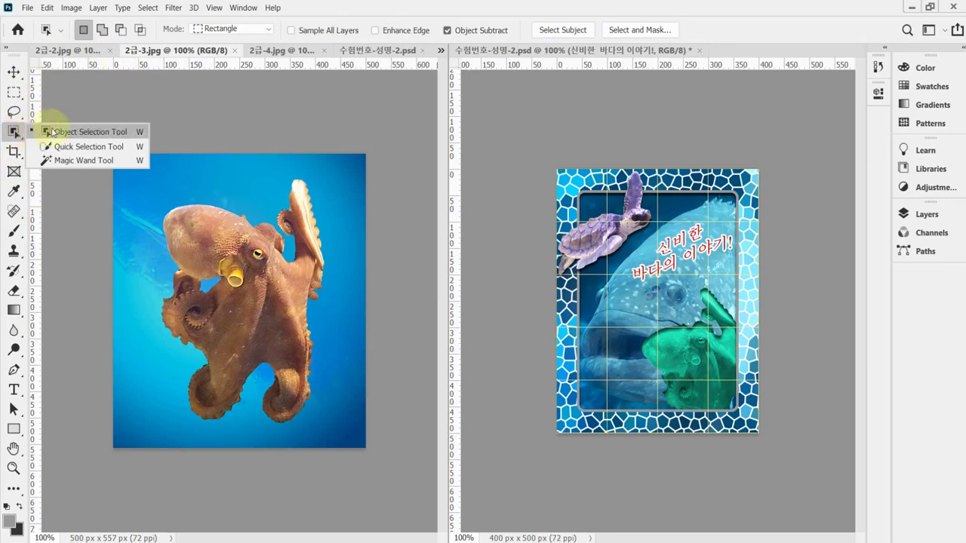
pyautogui.click(97, 135)
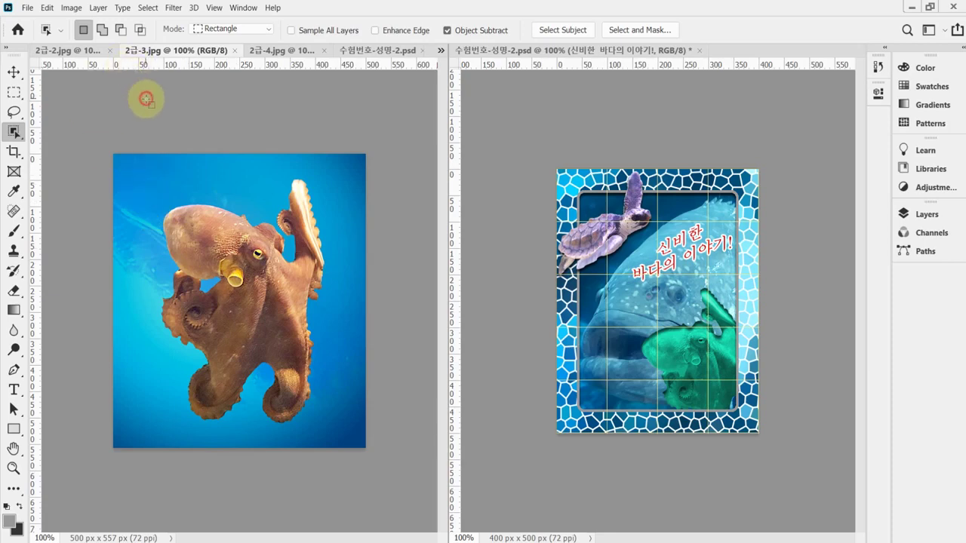
pyautogui.moveTo(137, 174); pyautogui.dragTo(349, 430)
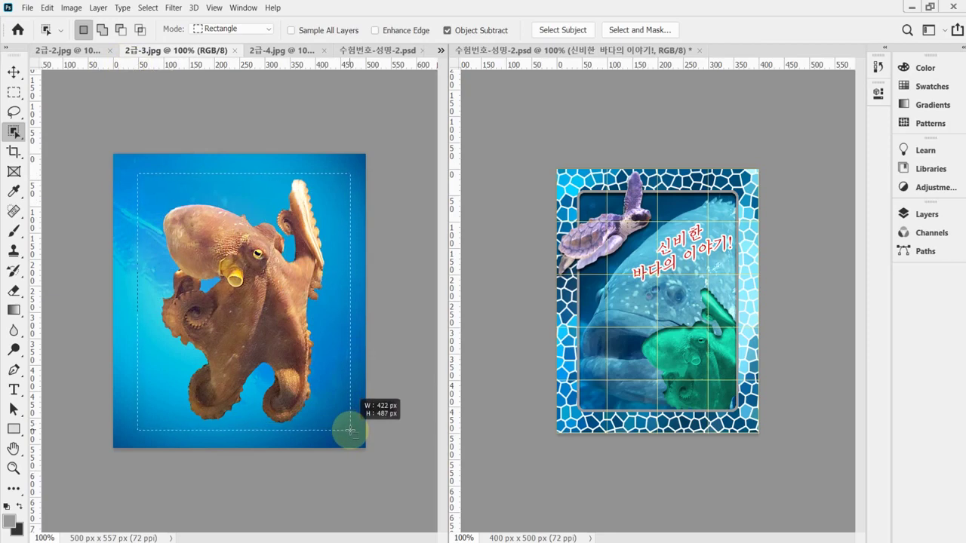
pyautogui.moveTo(349, 430); pyautogui.dragTo(349, 430)
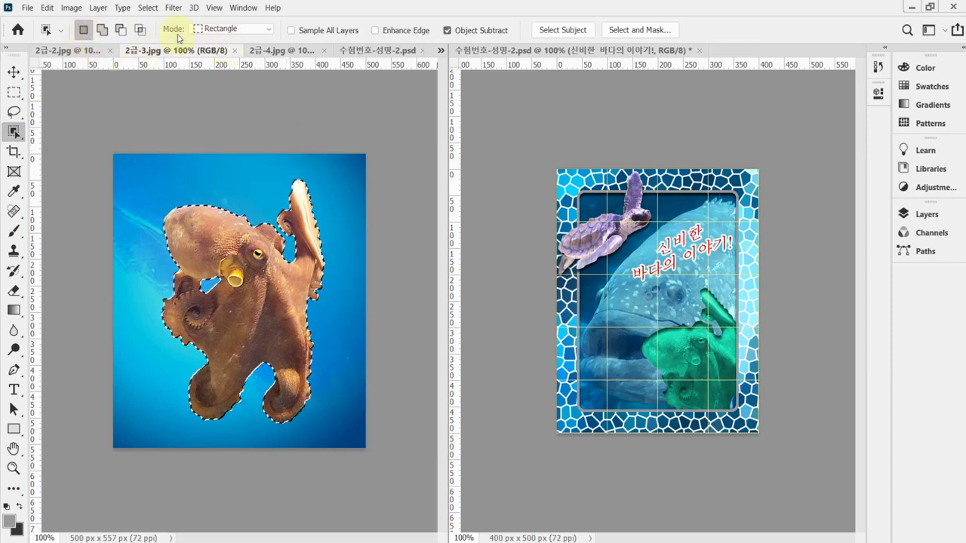
# Copy the selected octopus into the 수험번호-성명-2.psd composition as a new layer.
pyautogui.click(334, 188)
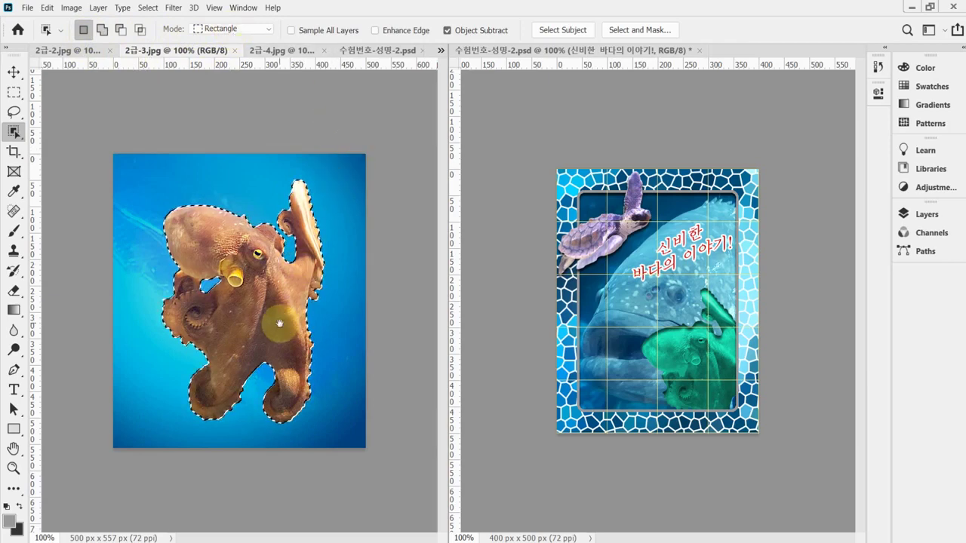
pyautogui.scroll(1, 280, 323)
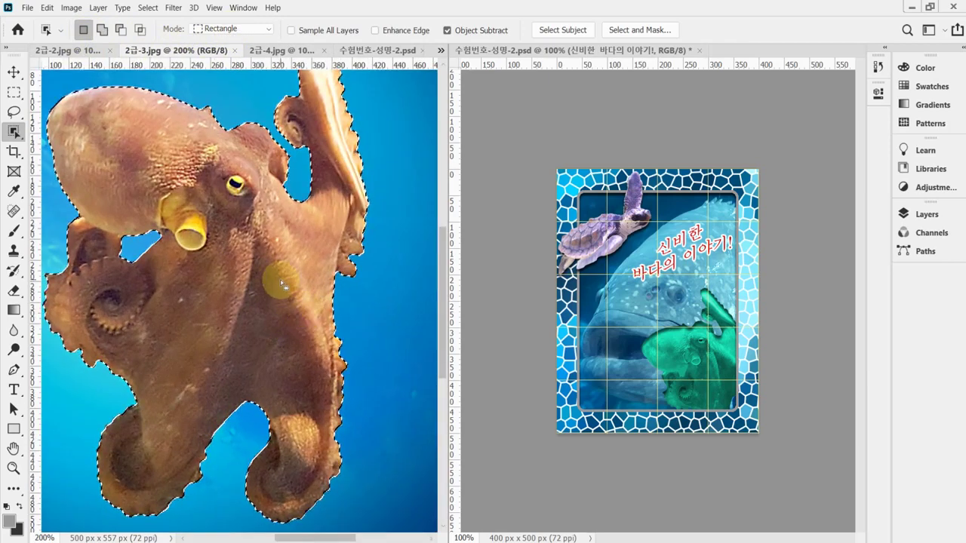
pyautogui.moveTo(173, 199); pyautogui.dragTo(225, 273)
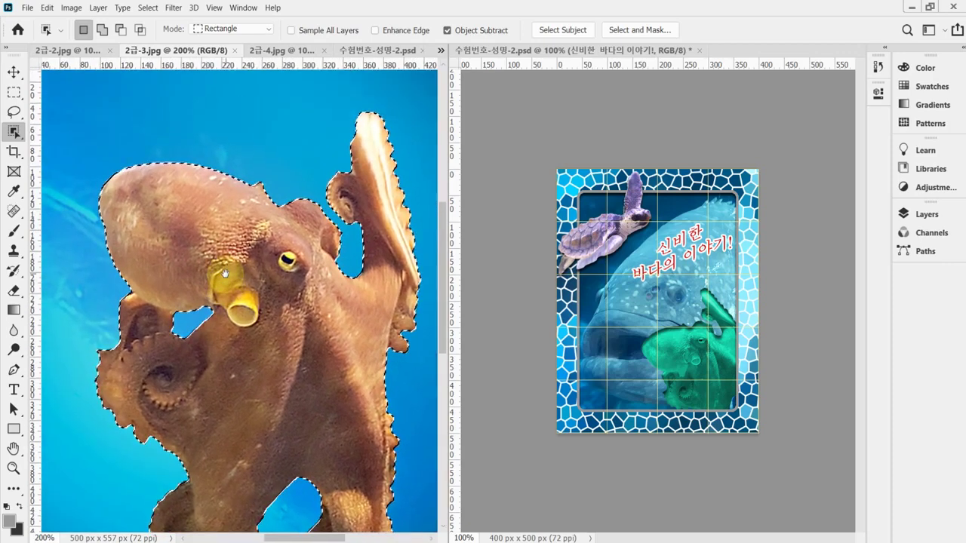
pyautogui.click(15, 133)
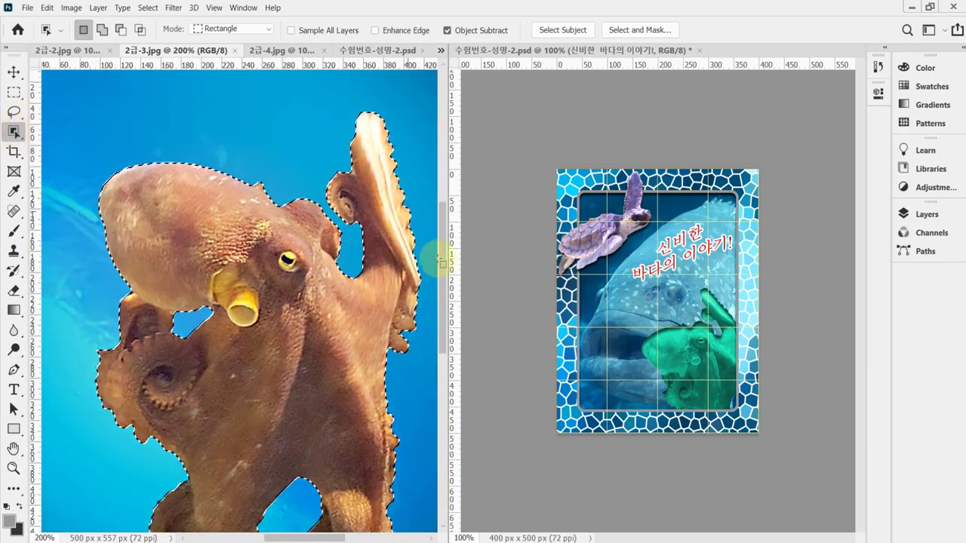
pyautogui.click(349, 278)
pyautogui.moveTo(343, 291); pyautogui.dragTo(337, 214)
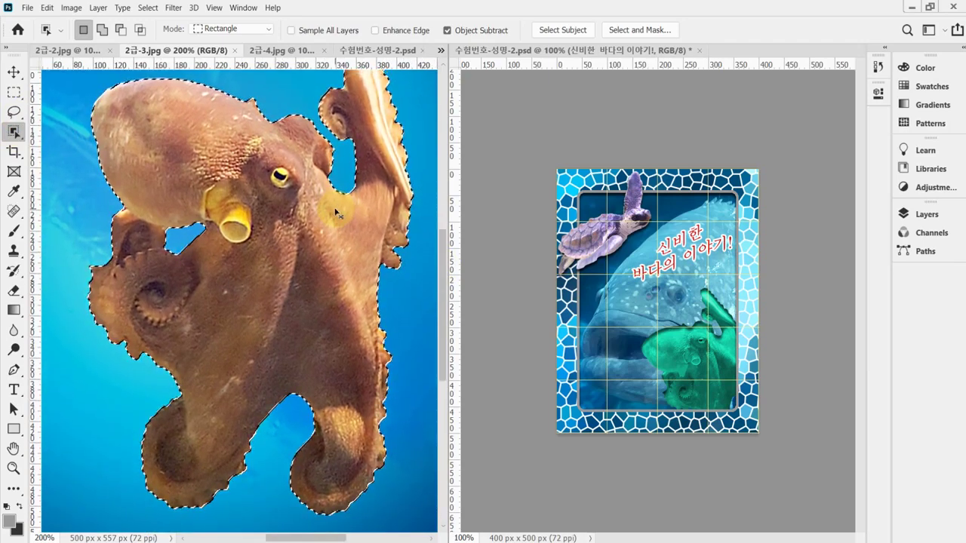
pyautogui.click(367, 50)
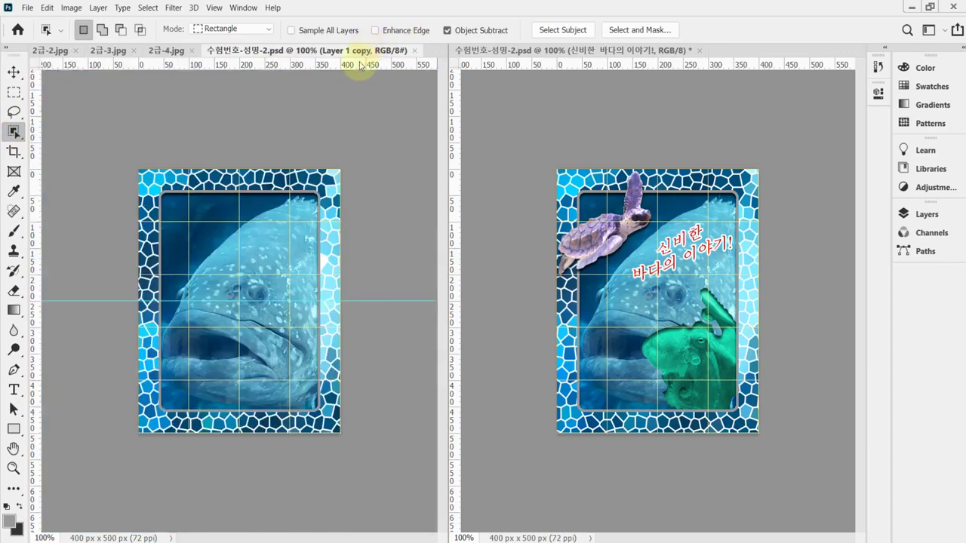
pyautogui.hotkey('ctrl', 'v')
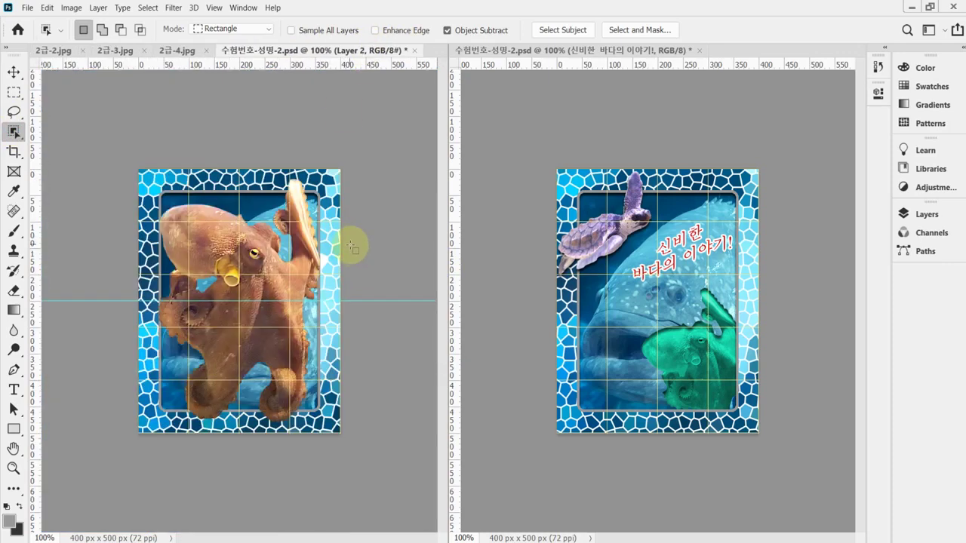
# Scale the octopus to about 63.6%, rotate it about -31°, and place it over the frame's lower-right corner as in the reference.
pyautogui.hotkey('ctrl', 't')
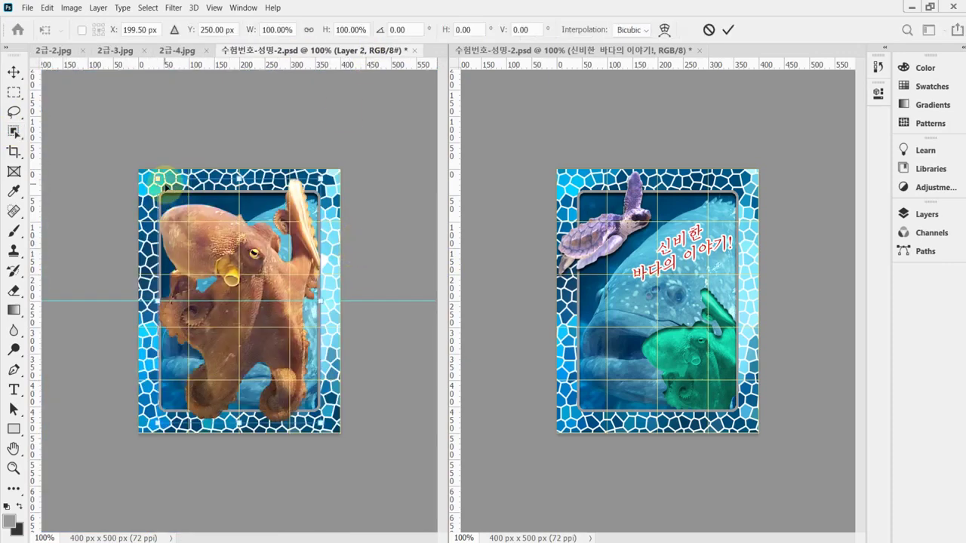
pyautogui.moveTo(158, 173); pyautogui.dragTo(231, 261)
pyautogui.moveTo(287, 364); pyautogui.dragTo(317, 377)
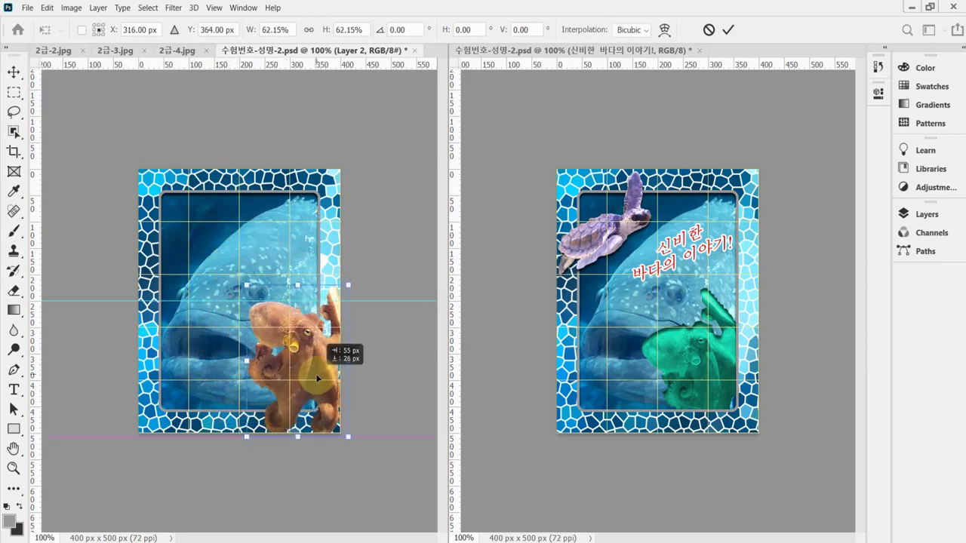
pyautogui.moveTo(281, 265); pyautogui.dragTo(293, 368)
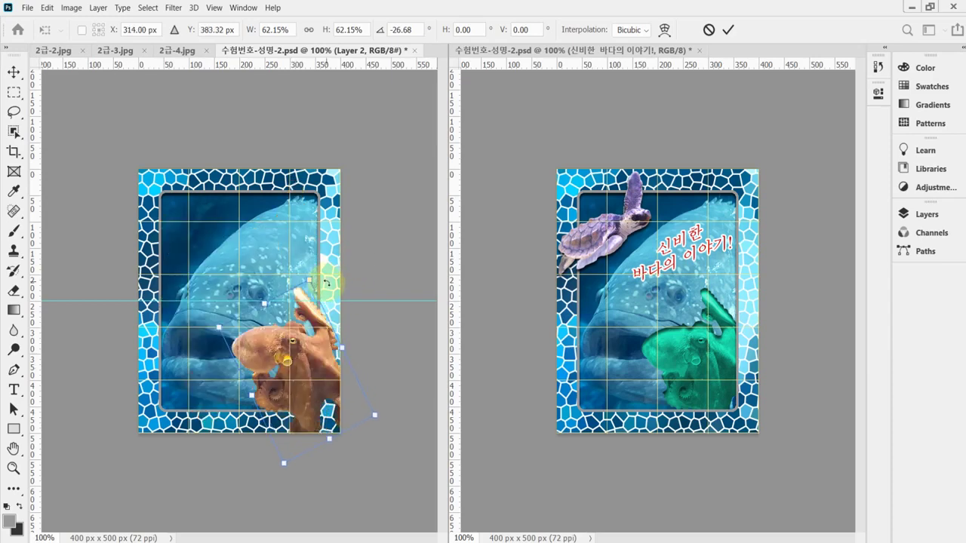
pyautogui.moveTo(338, 283)
pyautogui.mouseDown()
pyautogui.moveTo(343, 274)
pyautogui.moveTo(332, 280)
pyautogui.mouseUp()
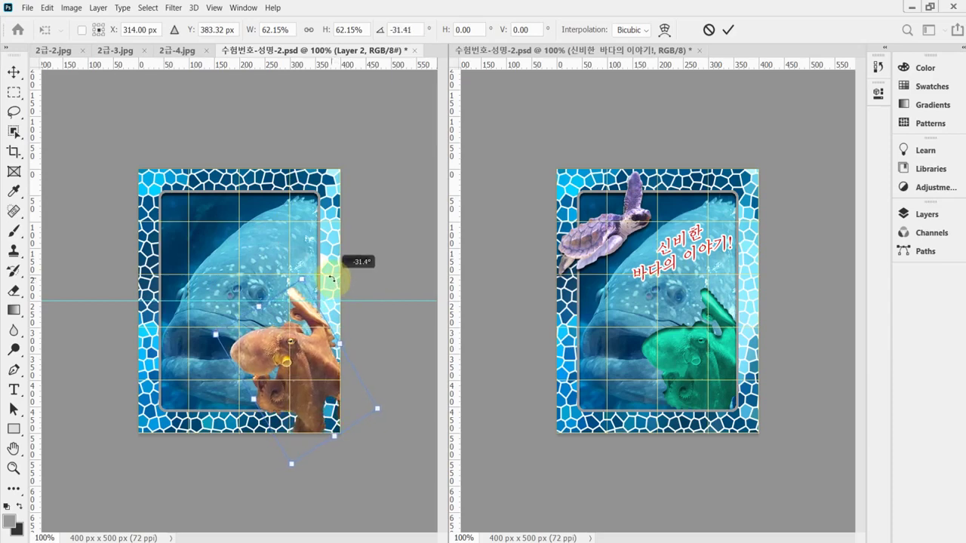
pyautogui.moveTo(331, 279); pyautogui.dragTo(332, 280)
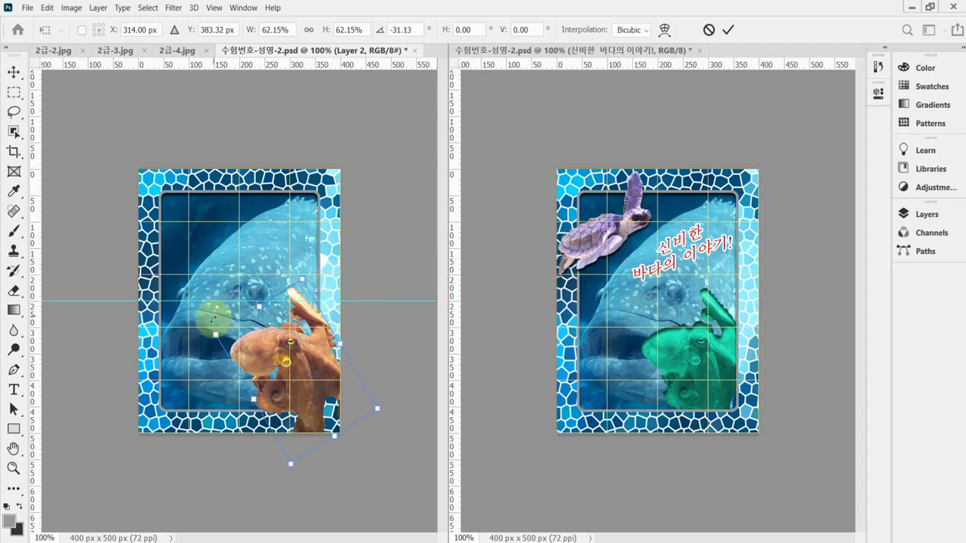
pyautogui.moveTo(215, 334); pyautogui.dragTo(212, 332)
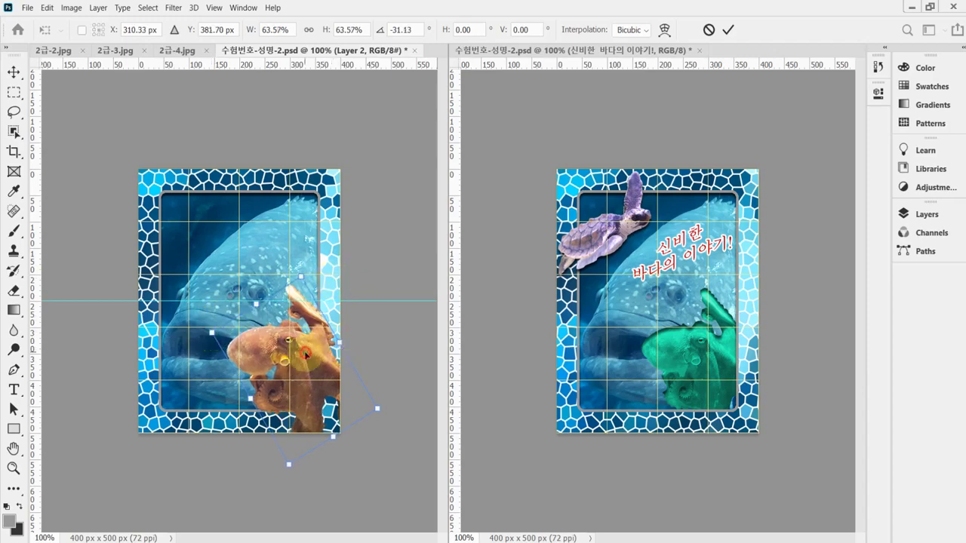
pyautogui.press('Return')
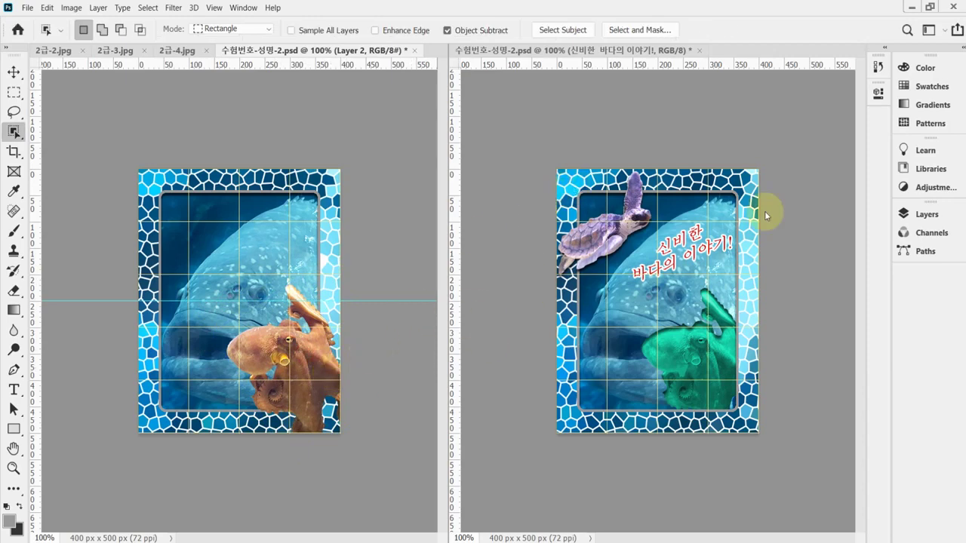
# Move the octopus layer, Layer 2, beneath Layer 1 copy so the frame covers its edges.
pyautogui.click(917, 215)
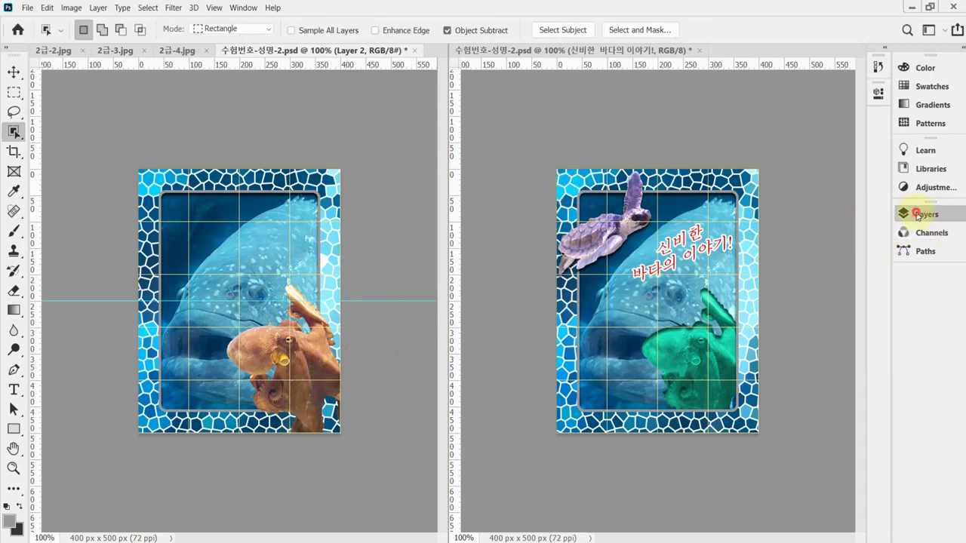
pyautogui.moveTo(840, 384); pyautogui.dragTo(838, 469)
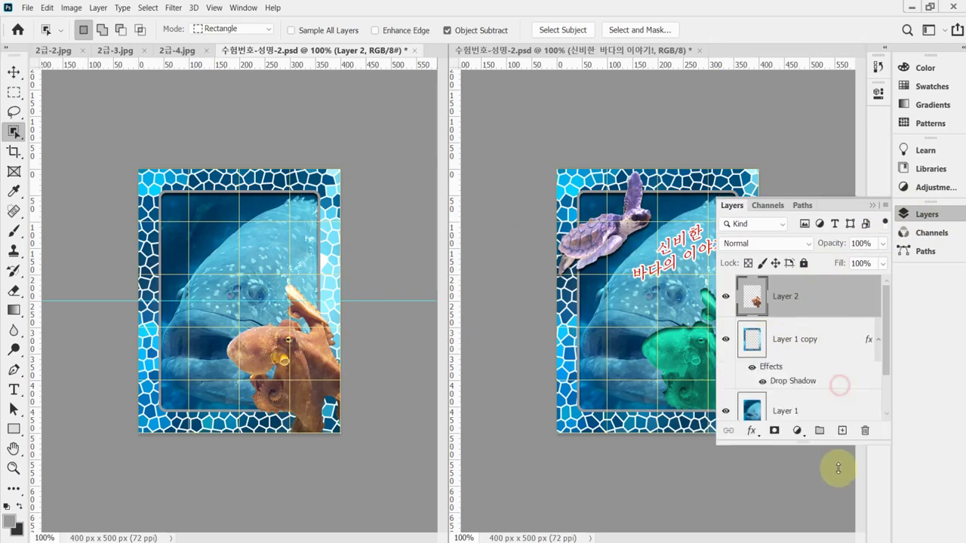
pyautogui.moveTo(790, 301); pyautogui.dragTo(803, 390)
pyautogui.hotkey('ctrl', 'z')
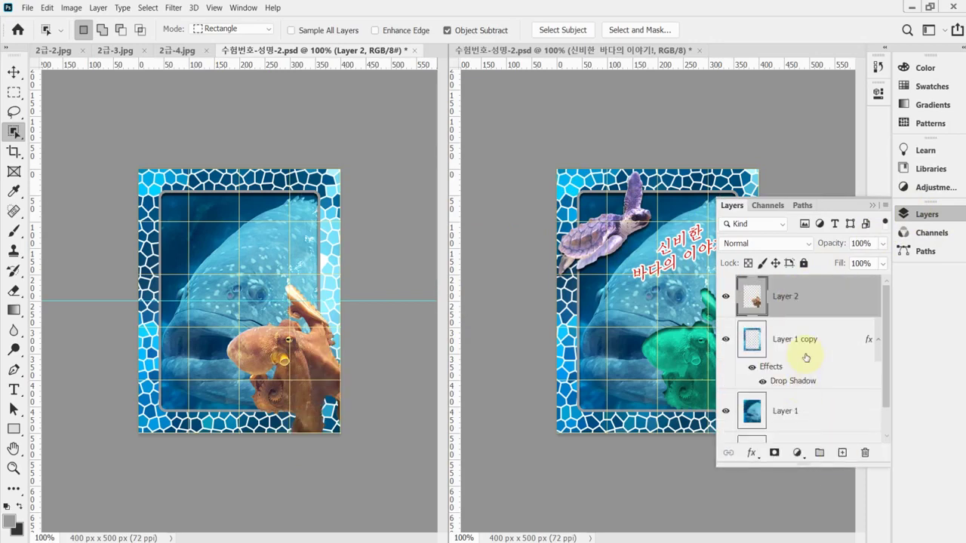
pyautogui.hotkey('ctrl', 'shift', 'z')
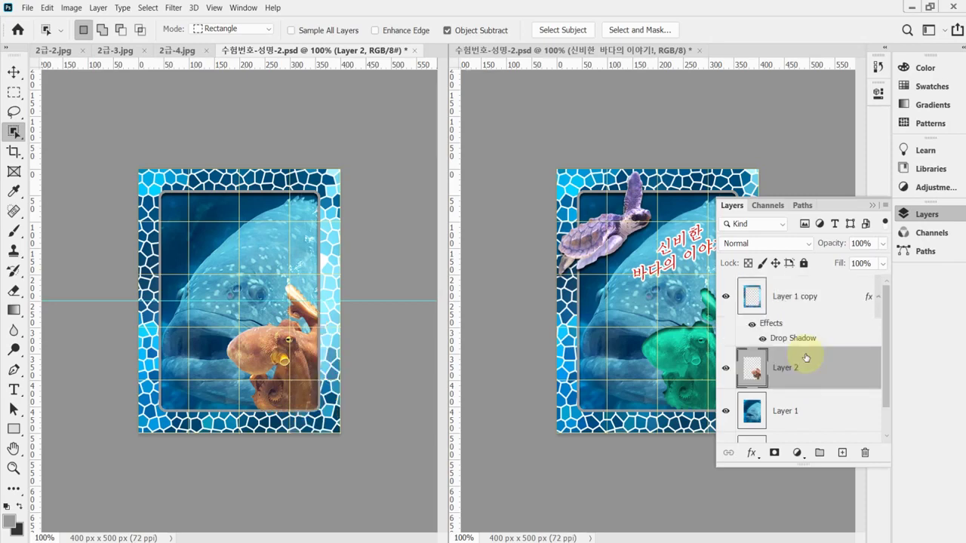
pyautogui.hotkey('ctrl', 'z')
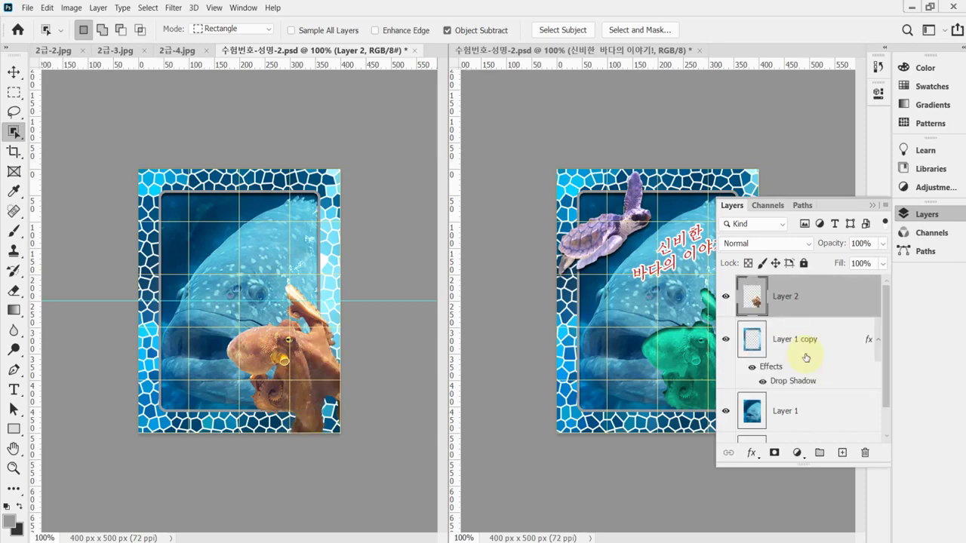
pyautogui.hotkey('ctrl', 'shift', 'z')
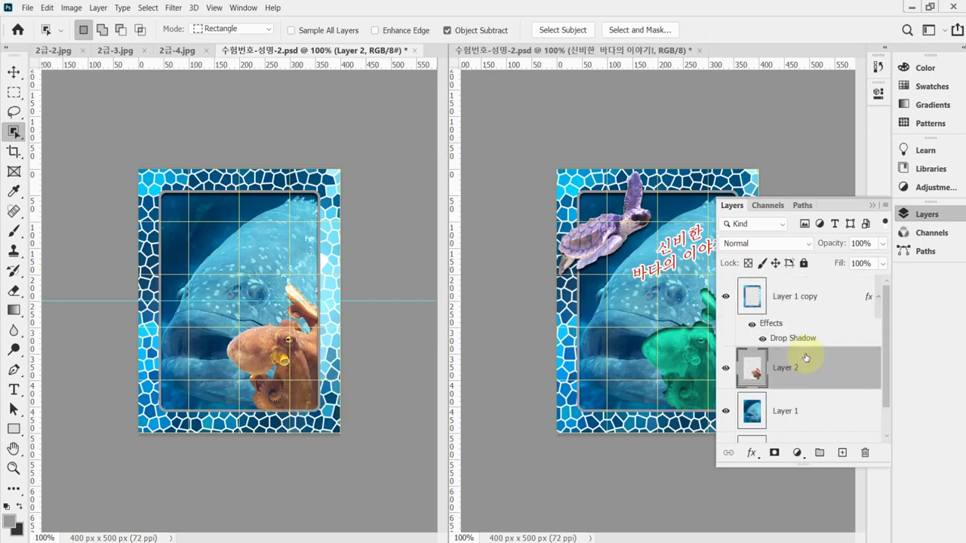
pyautogui.click(921, 216)
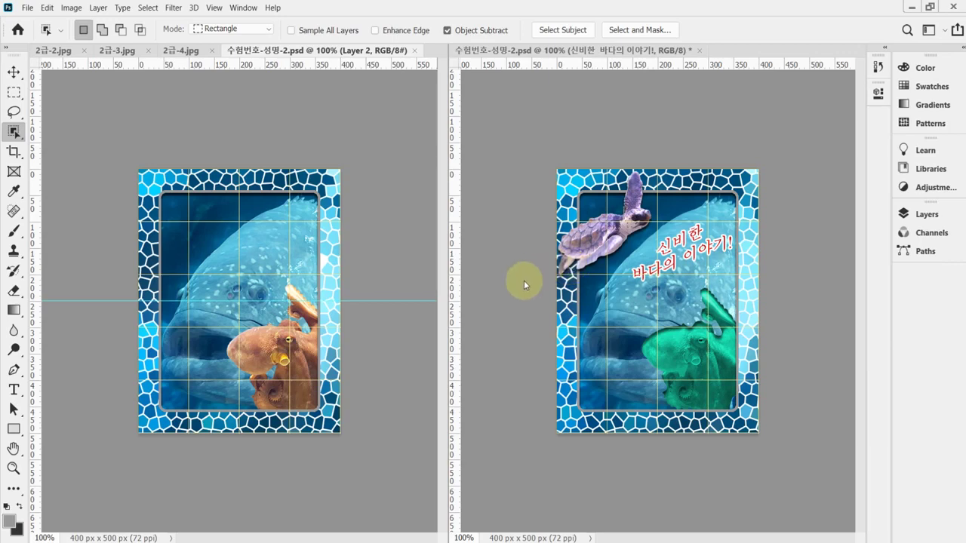
# Apply an Inner Shadow to Layer 2 at 75% opacity, 90° angle and 7 px size.
pyautogui.click(927, 215)
pyautogui.click(752, 455)
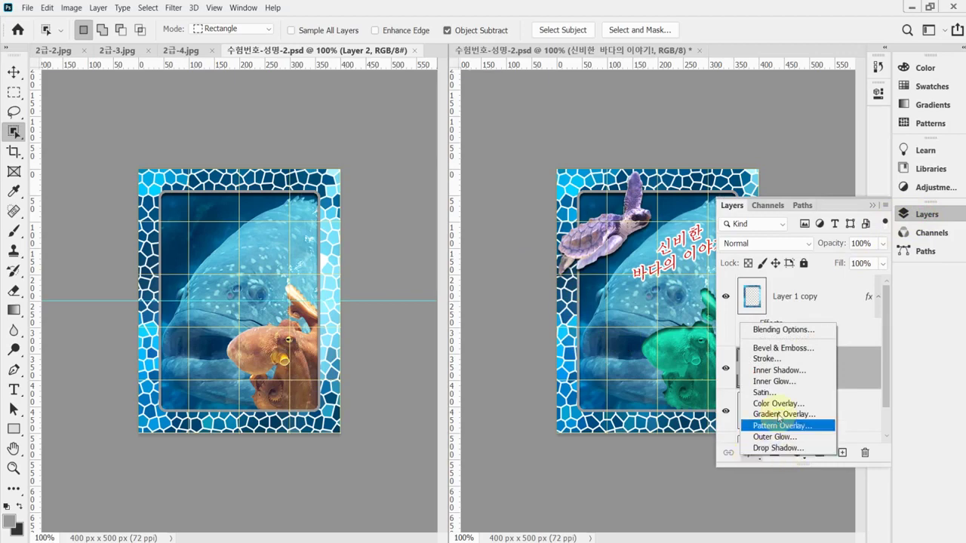
pyautogui.press('Escape')
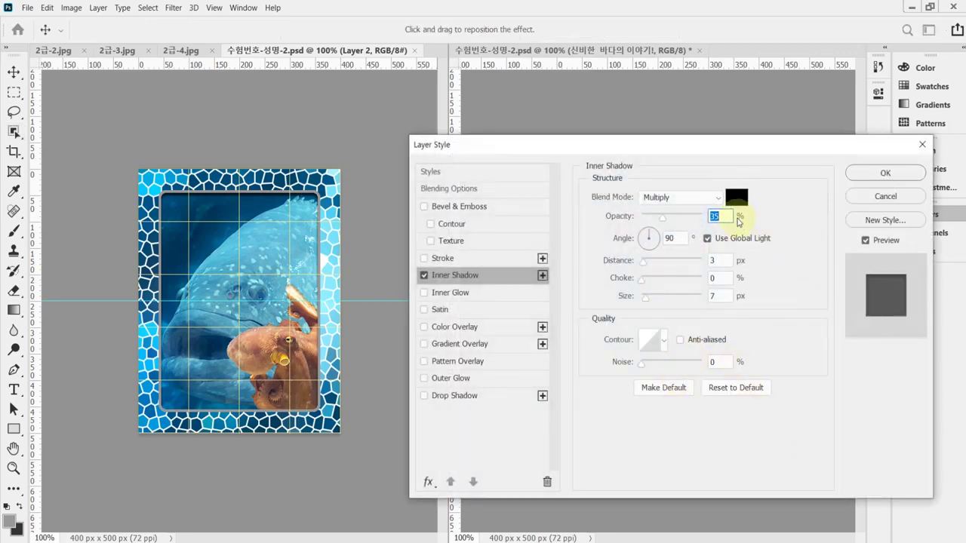
pyautogui.write('75')
pyautogui.press('Tab')
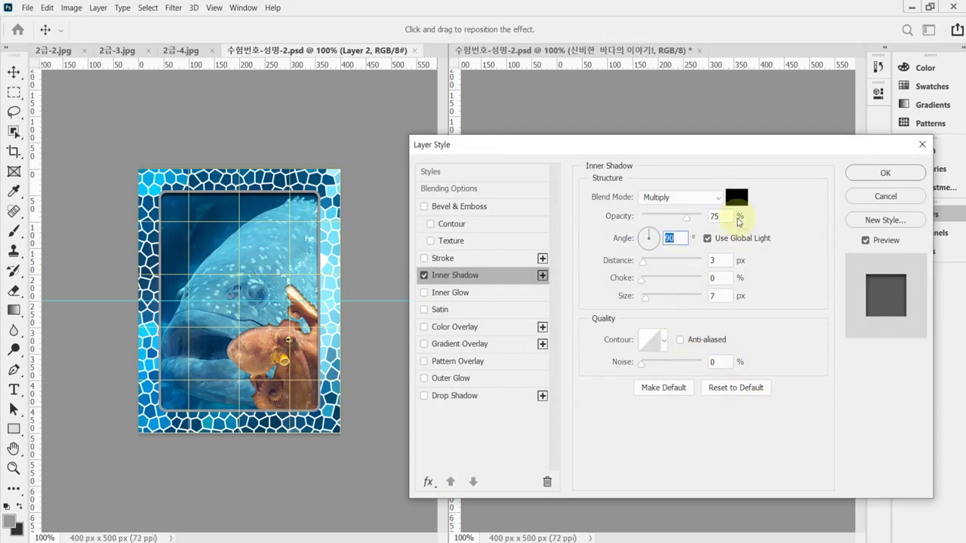
pyautogui.press('Tab')
pyautogui.press('Tab')
pyautogui.write('7')
pyautogui.press('Return')
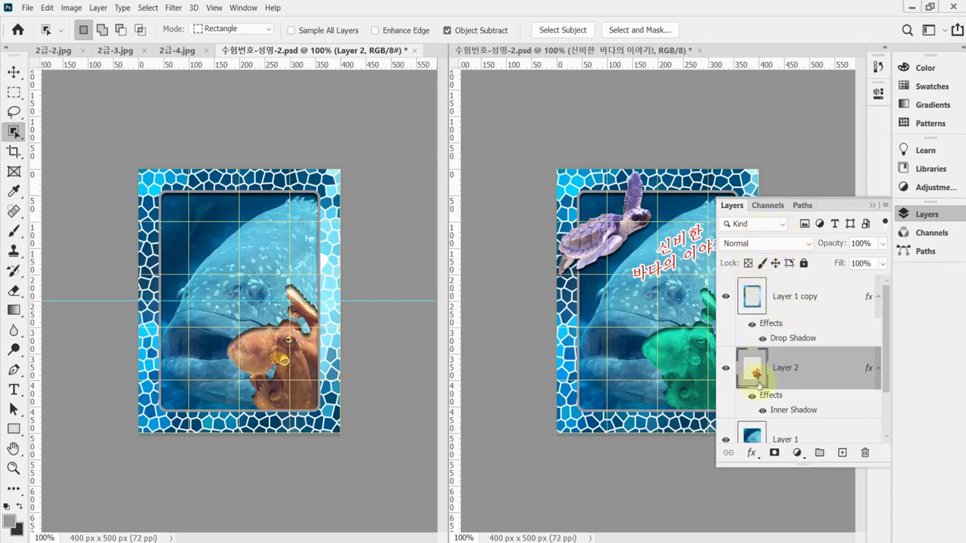
# Save the composition and load the octopus outline of Layer 2 as a selection.
pyautogui.hotkey('ctrl', 's')
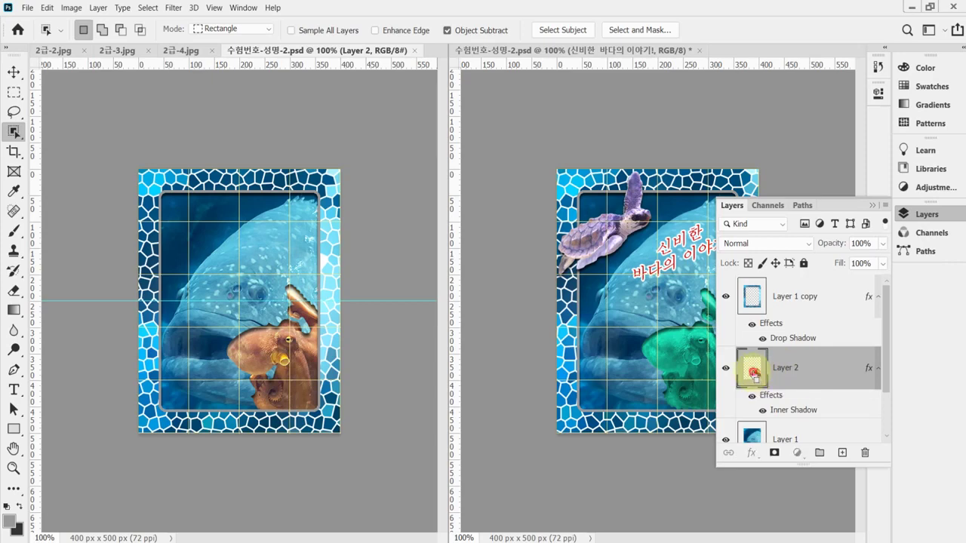
pyautogui.keyDown('ctrl'); pyautogui.click(754, 375); pyautogui.keyUp('ctrl')
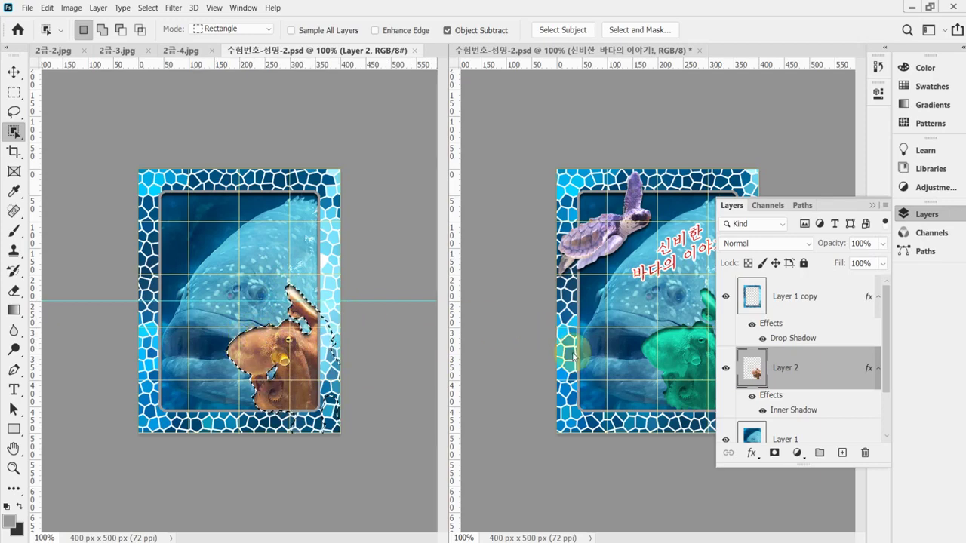
pyautogui.click(925, 214)
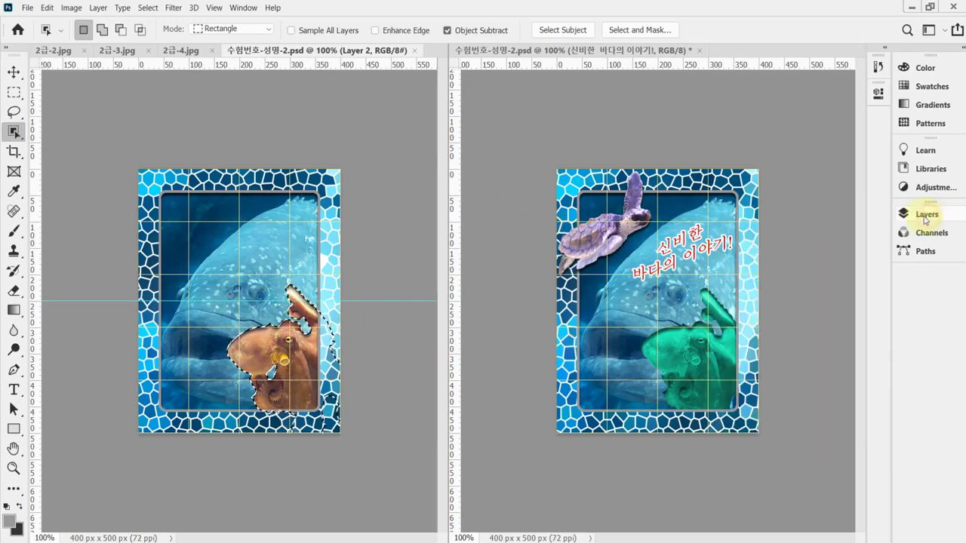
# Add a Hue/Saturation adjustment layer above Layer 2, masked to the selected octopus outline.
pyautogui.click(68, 10)
pyautogui.moveTo(83, 38)
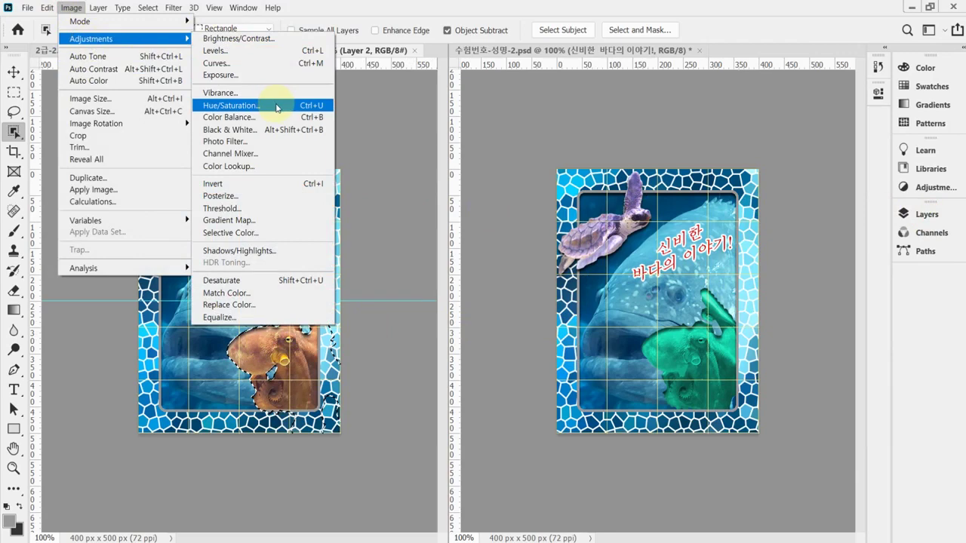
pyautogui.click(926, 215)
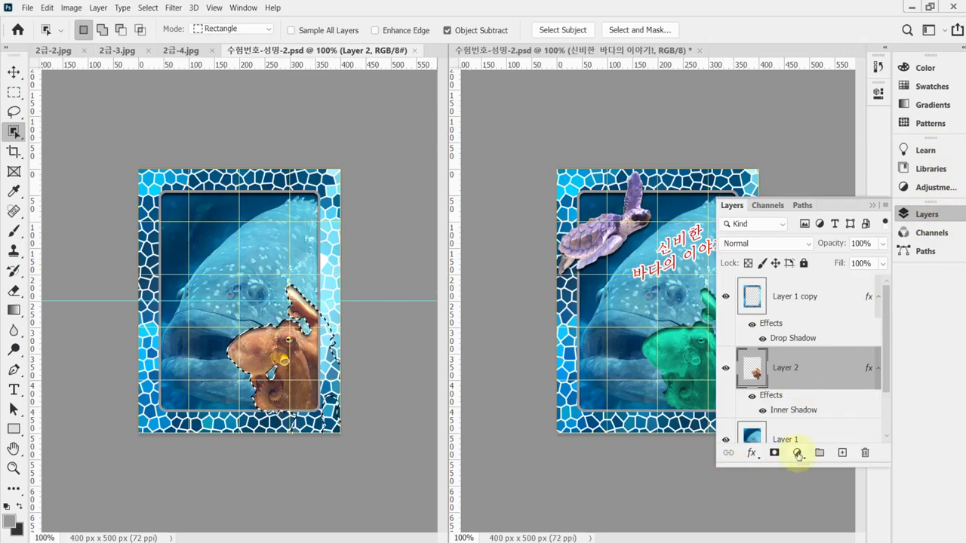
pyautogui.click(798, 453)
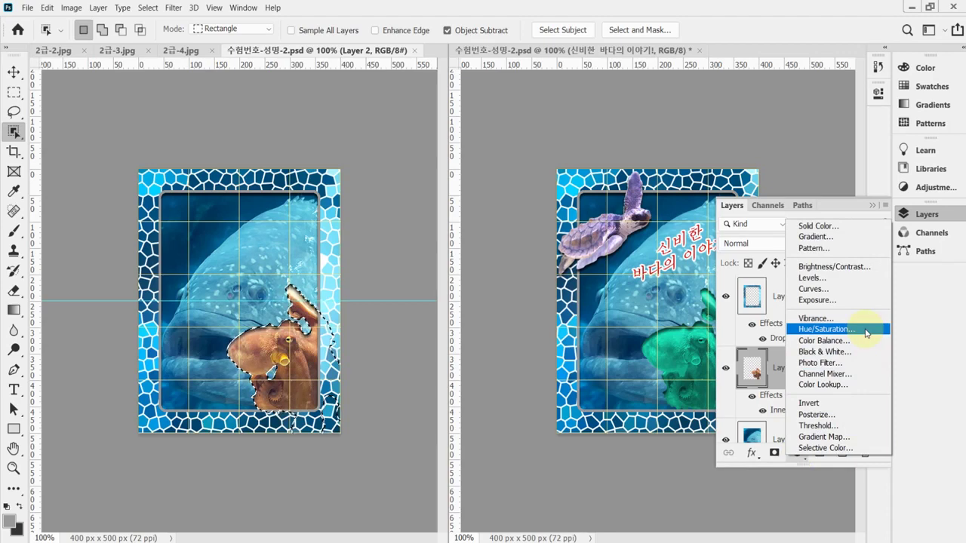
pyautogui.click(817, 330)
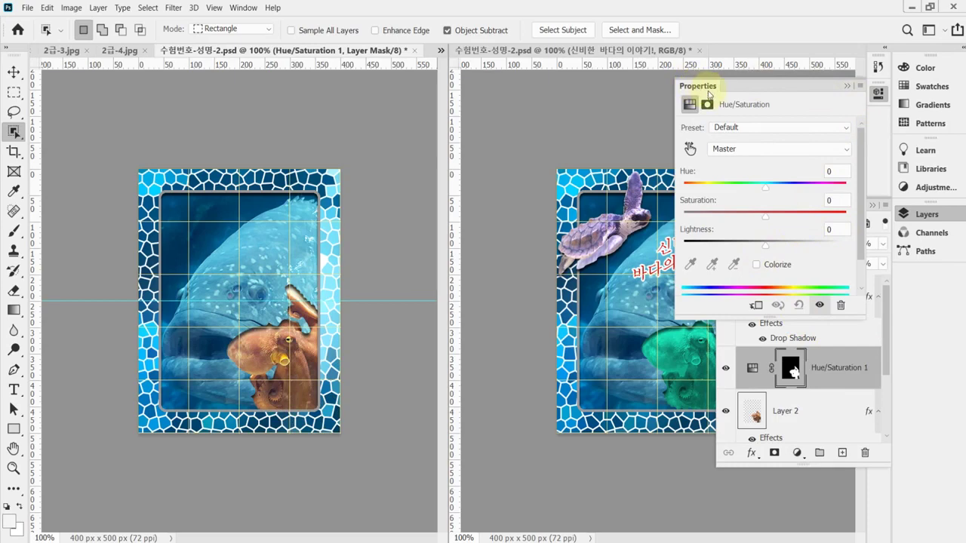
# Turn on Colorize for the octopus adjustment and set the hue to 110 and the saturation to 41 for a green tint.
pyautogui.click(757, 265)
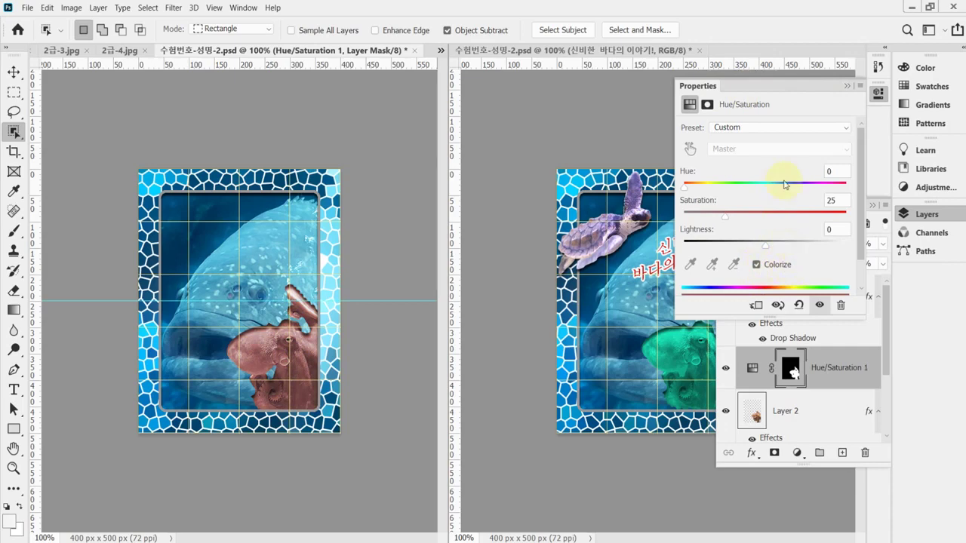
pyautogui.moveTo(687, 187); pyautogui.dragTo(743, 220)
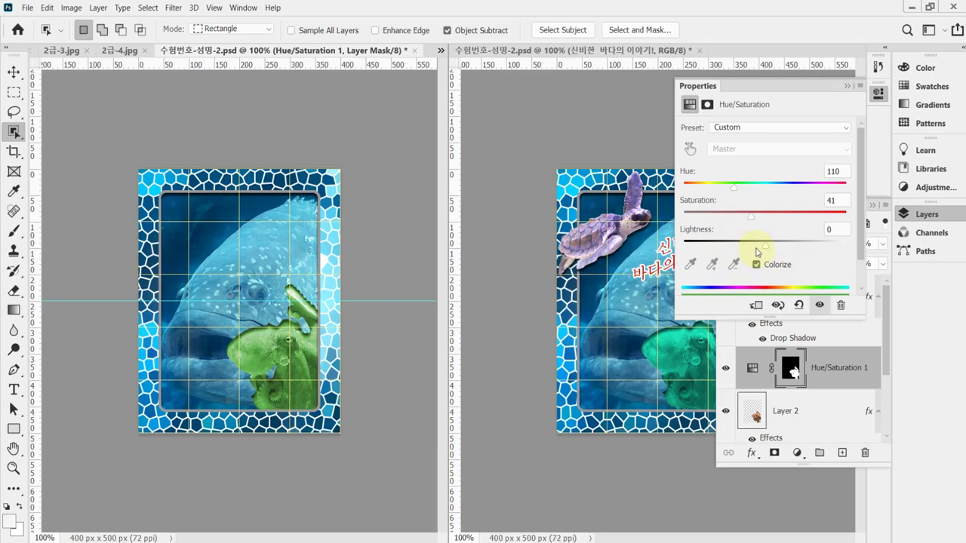
# Set the octopus's Hue/Saturation adjustment to Hue +170, Saturation +80 and Lightness -30.
pyautogui.moveTo(758, 252); pyautogui.dragTo(755, 252)
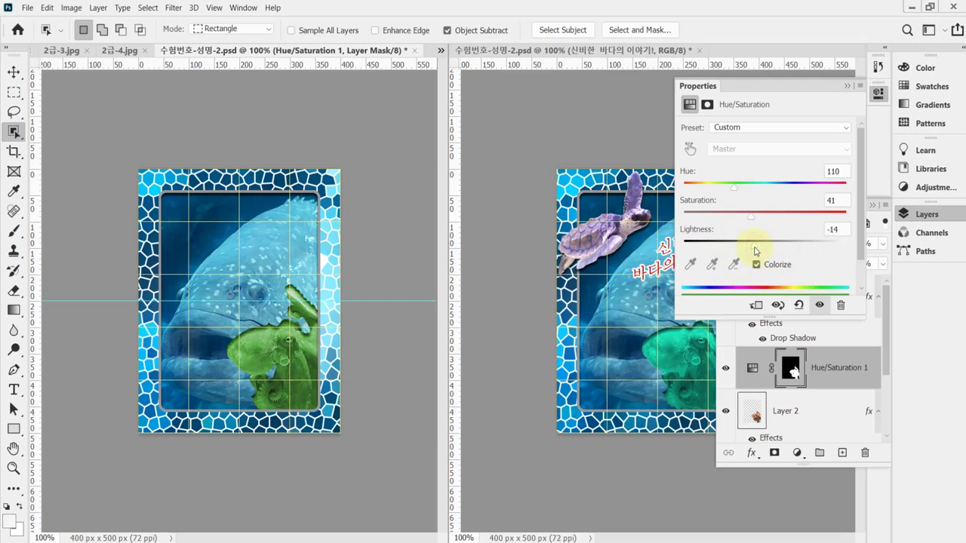
pyautogui.click(842, 171)
pyautogui.write('170')
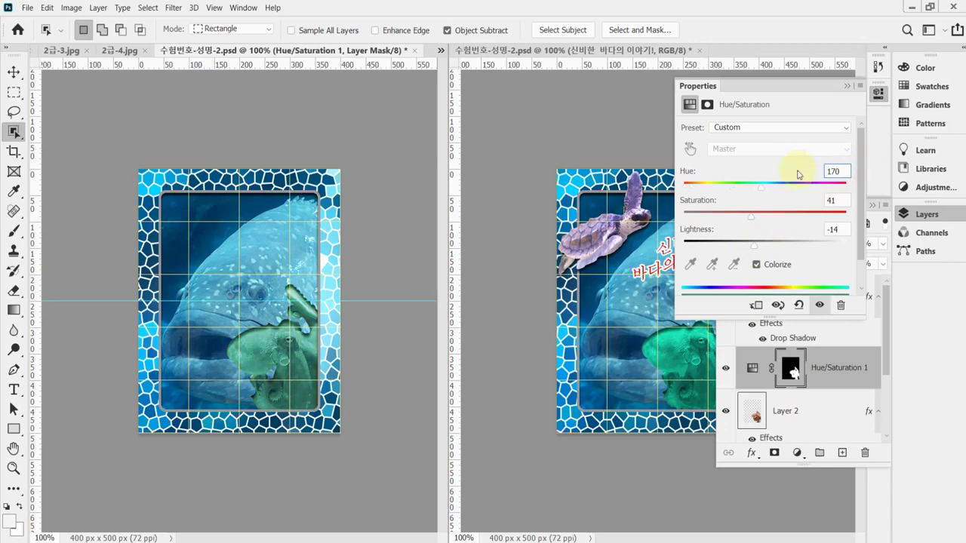
pyautogui.press('Tab')
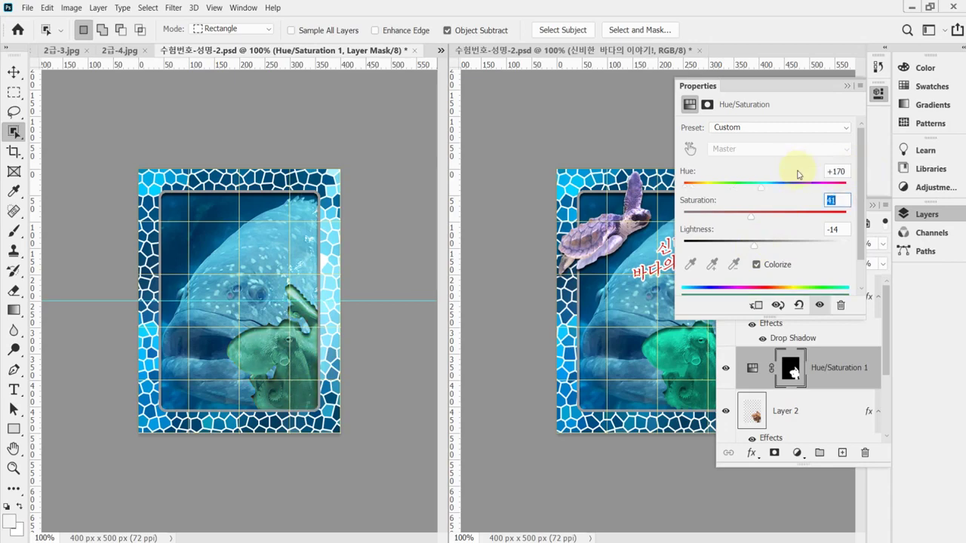
pyautogui.write('80')
pyautogui.press('Tab')
pyautogui.write('-')
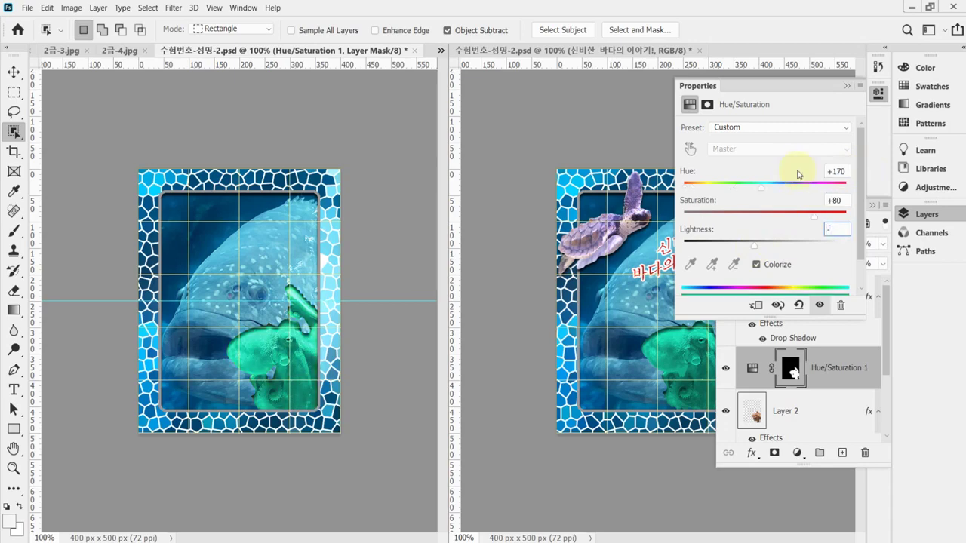
pyautogui.write('30')
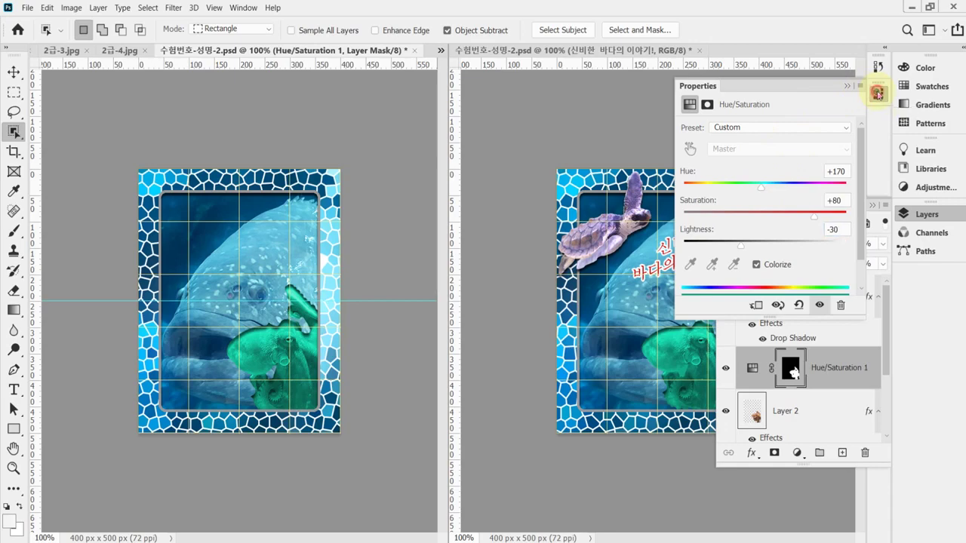
pyautogui.click(878, 94)
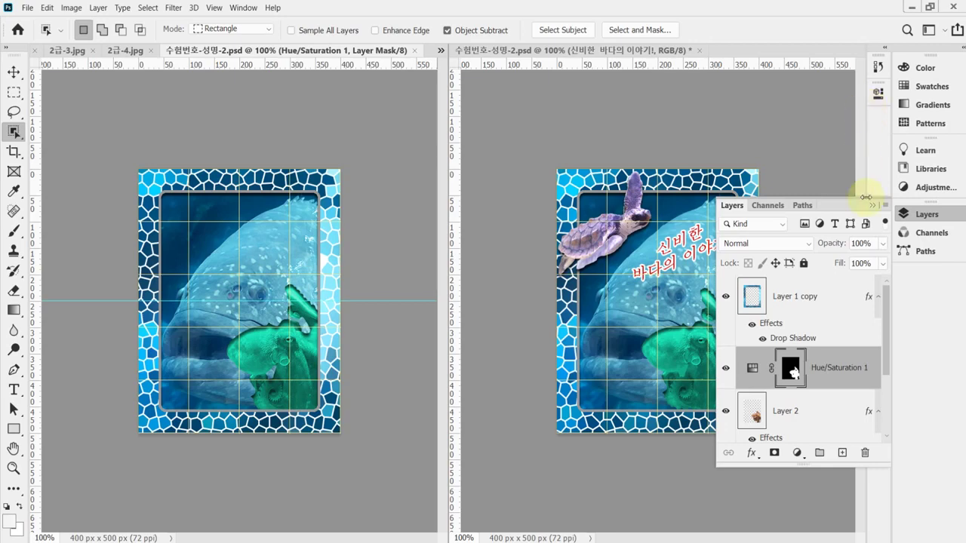
pyautogui.click(386, 118)
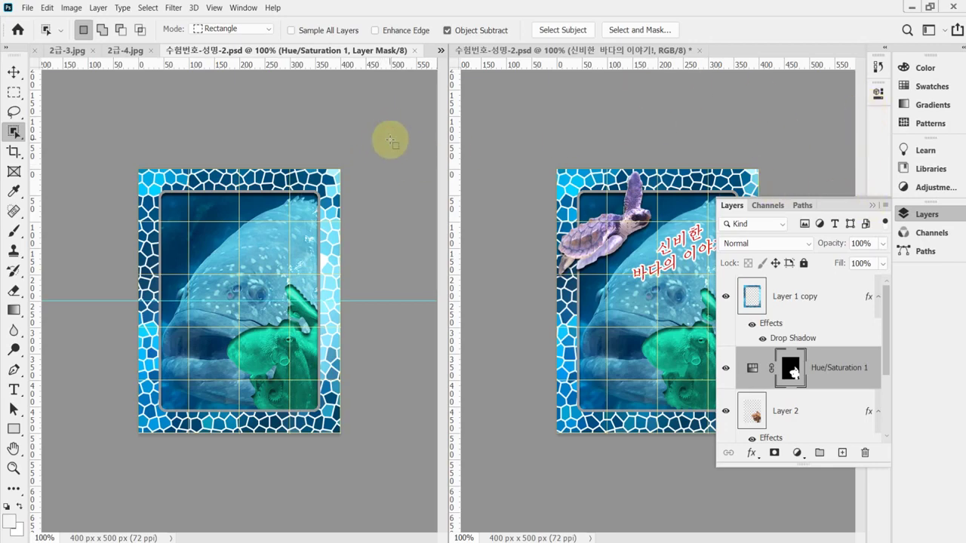
# Switch to the turtle image 2급-4.jpg and activate the Magic Wand tool.
pyautogui.click(125, 50)
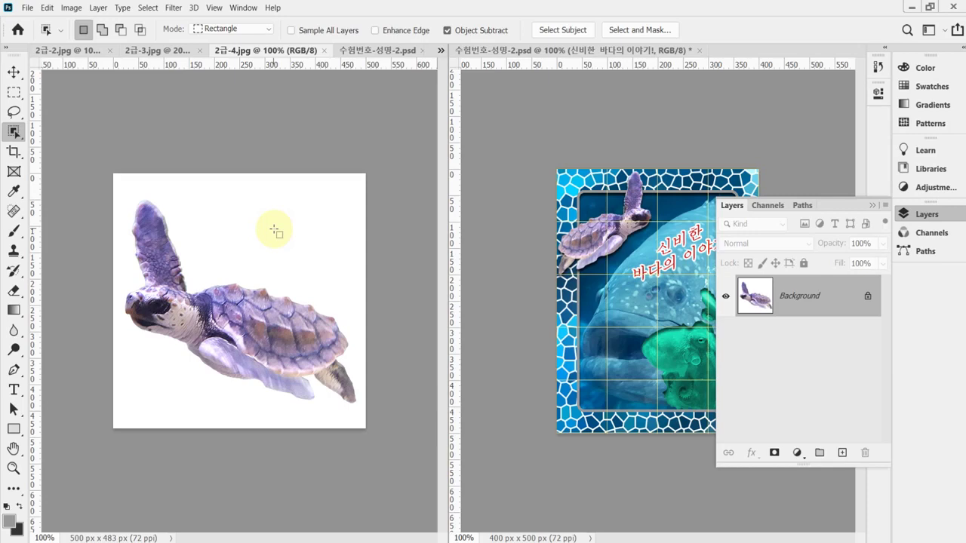
pyautogui.rightClick(18, 131)
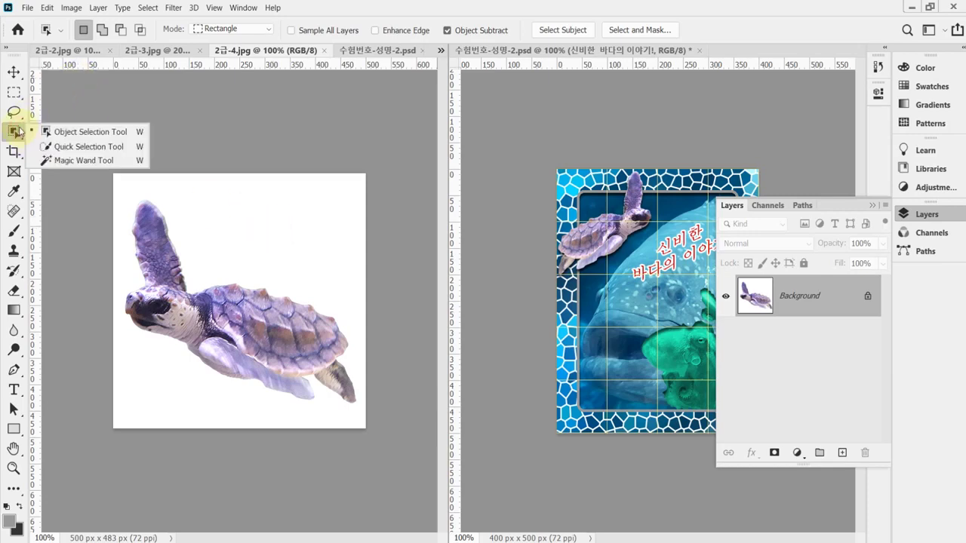
pyautogui.click(69, 160)
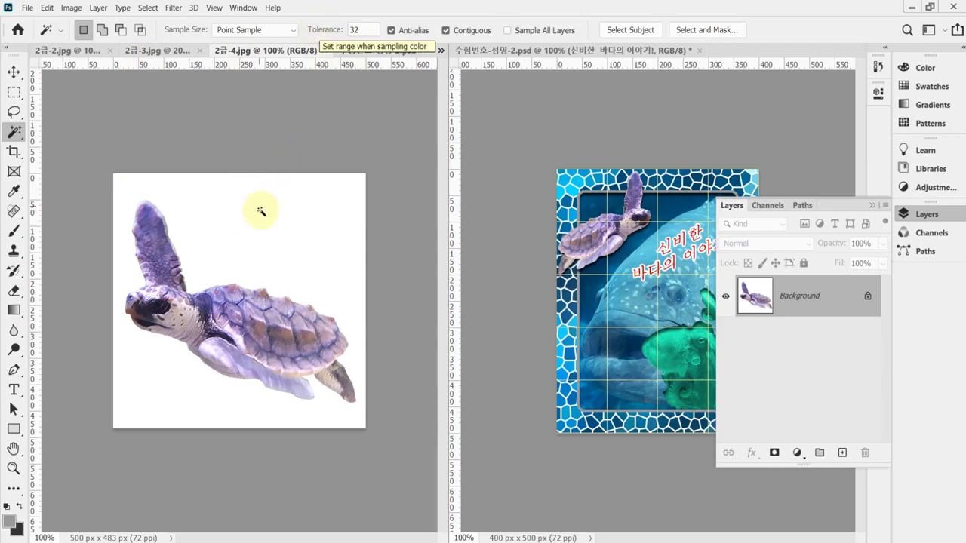
# Try selecting the white background around the turtle with the Magic Wand at tolerance 32, and clear the selection.
pyautogui.click(274, 248)
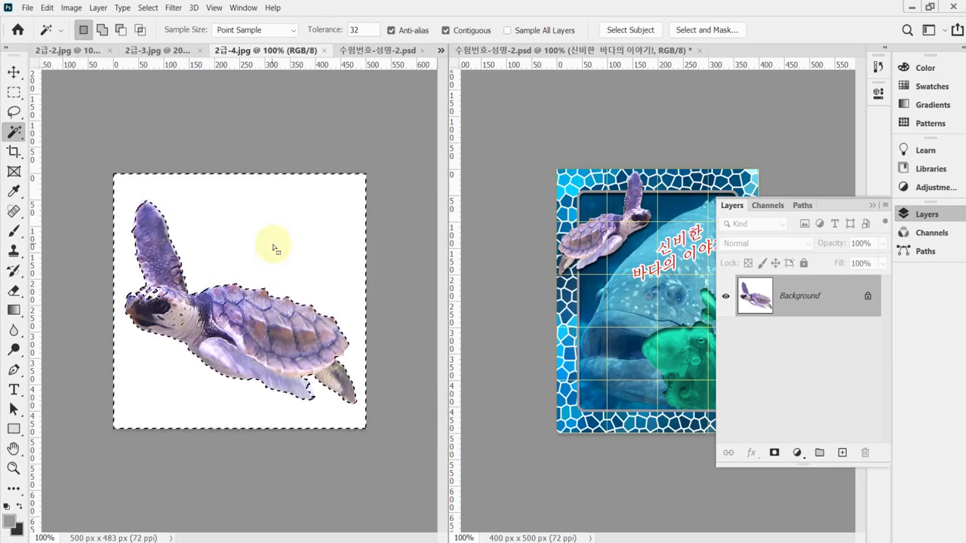
pyautogui.scroll(1, 250, 264)
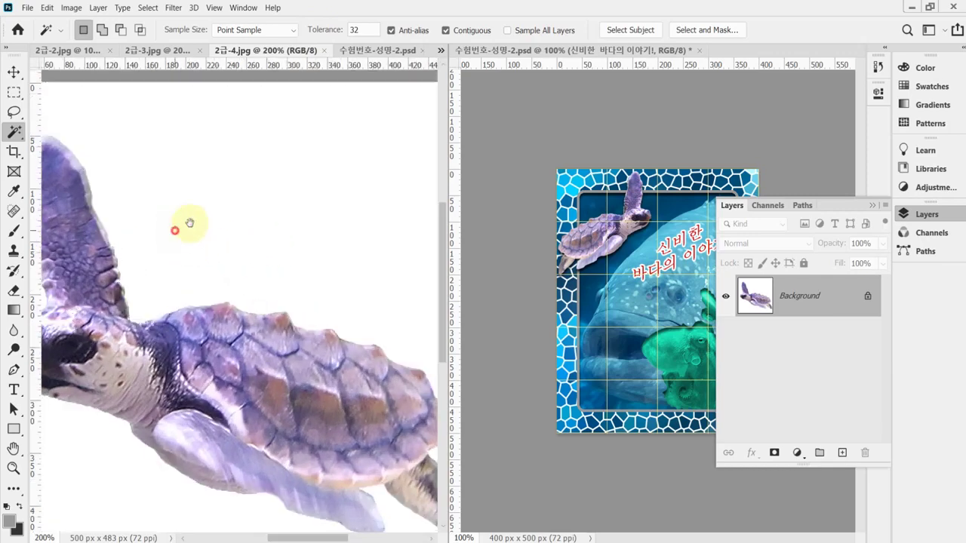
pyautogui.moveTo(189, 222); pyautogui.dragTo(259, 216)
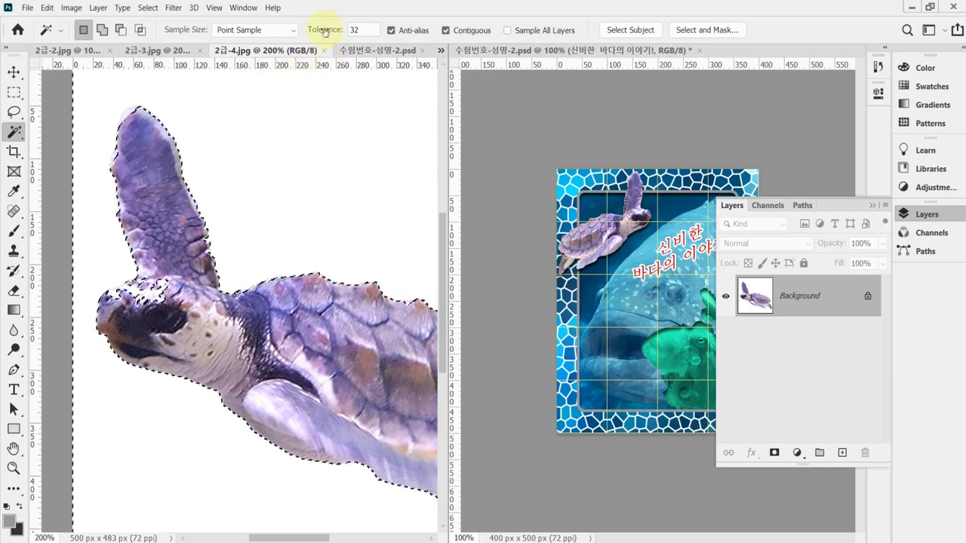
pyautogui.hotkey('ctrl', 'd')
pyautogui.click(283, 146)
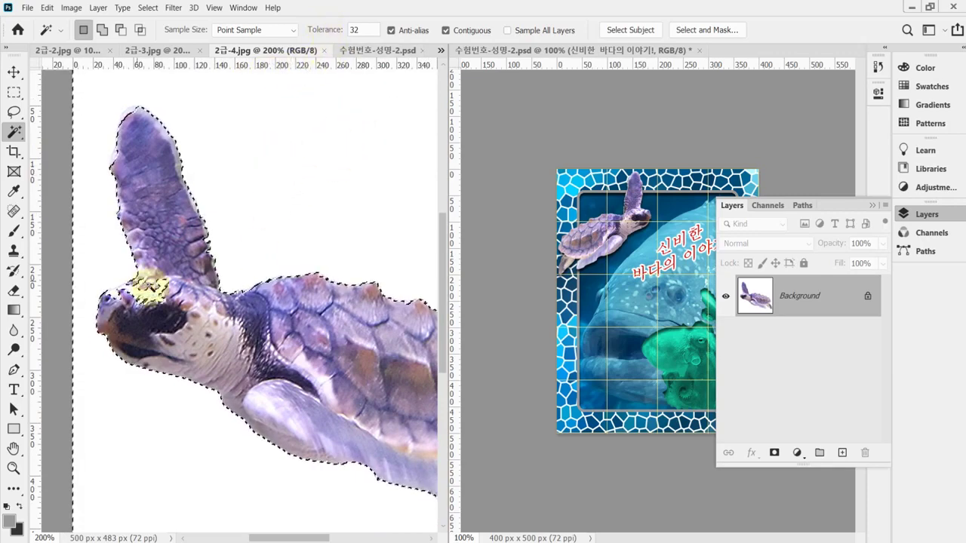
pyautogui.hotkey('ctrl', 'd')
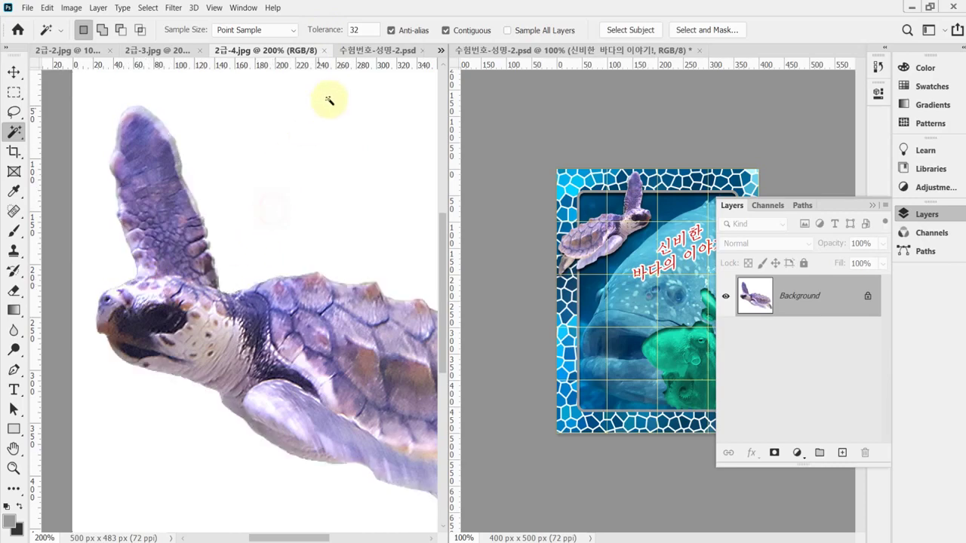
# Select the turtle by picking the white background with the Magic Wand at tolerance 10 and inverting the selection.
pyautogui.click(326, 30)
pyautogui.write('10')
pyautogui.press('Return')
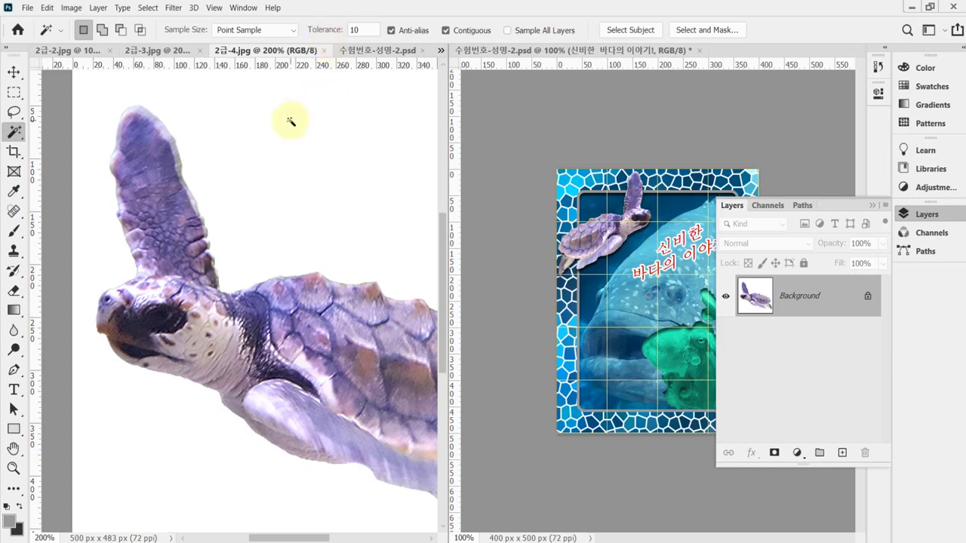
pyautogui.click(306, 155)
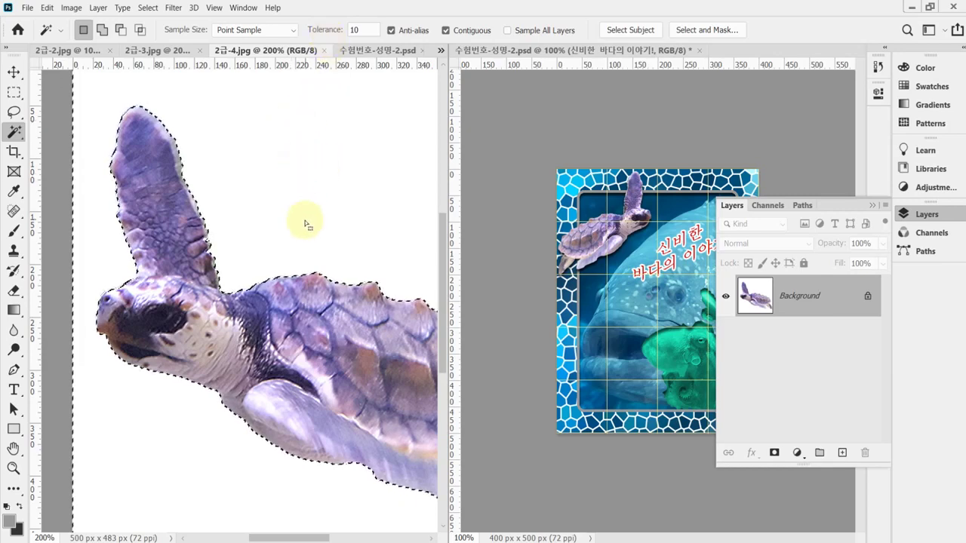
pyautogui.hotkey('ctrl', '-')
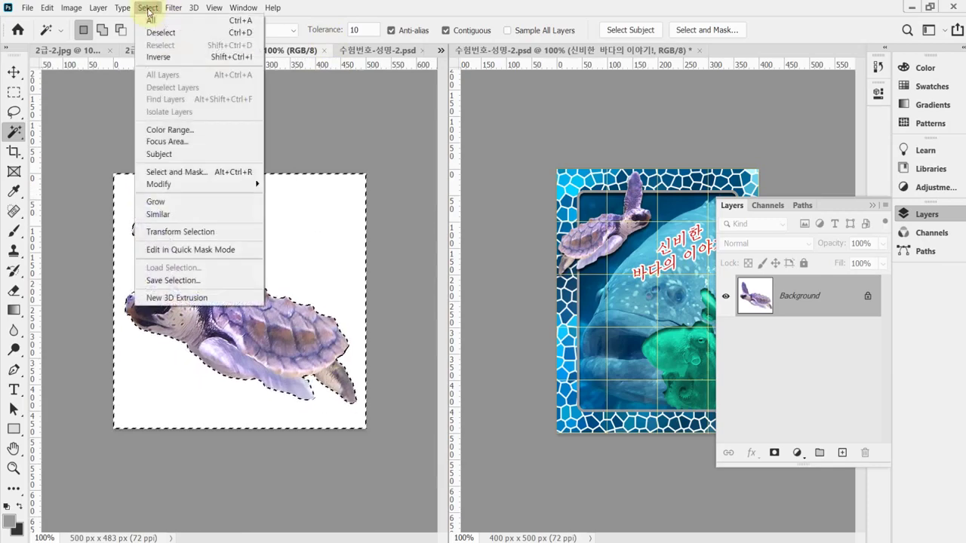
pyautogui.click(153, 57)
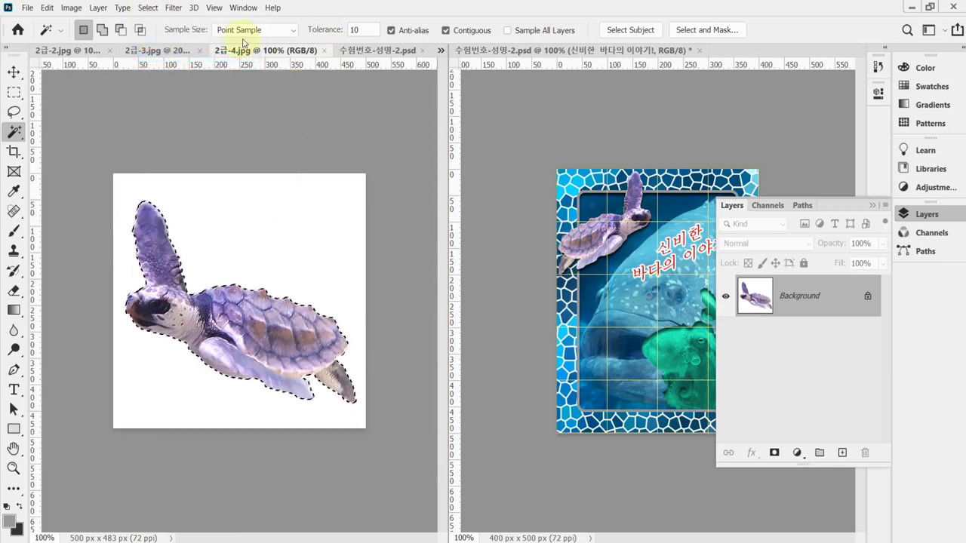
# Copy the turtle into 수험번호-성명-2.psd and move its layer above the mosaic frame layer.
pyautogui.click(348, 50)
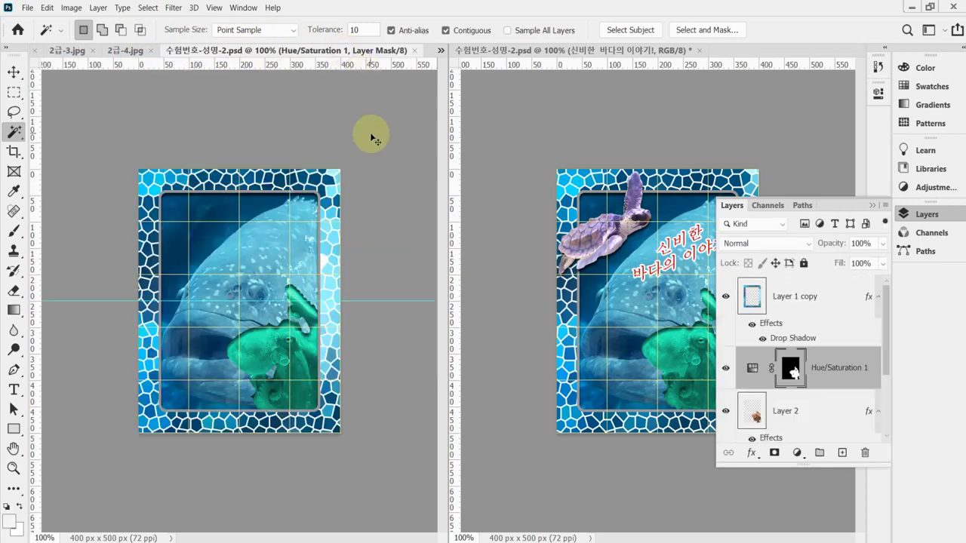
pyautogui.hotkey('ctrl', 'v')
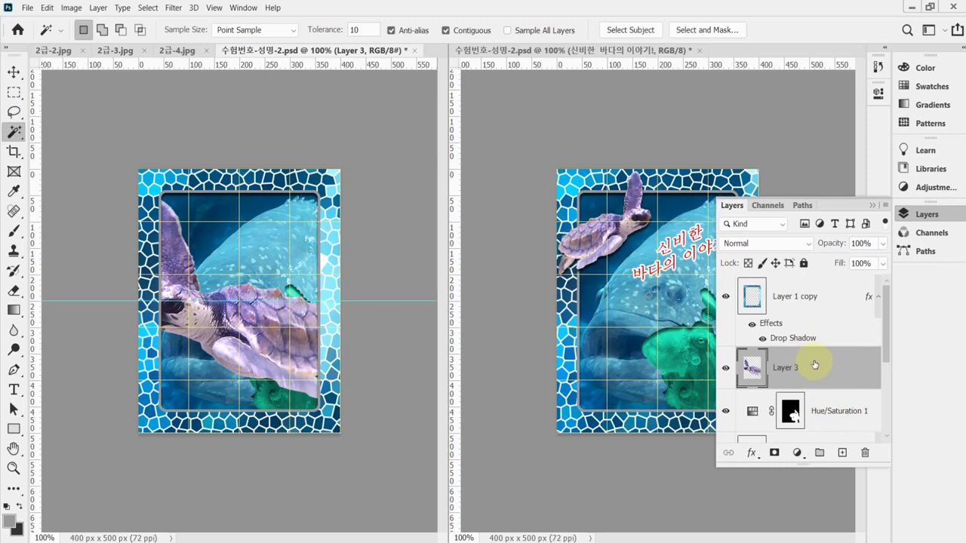
pyautogui.hotkey('ctrl', ']')
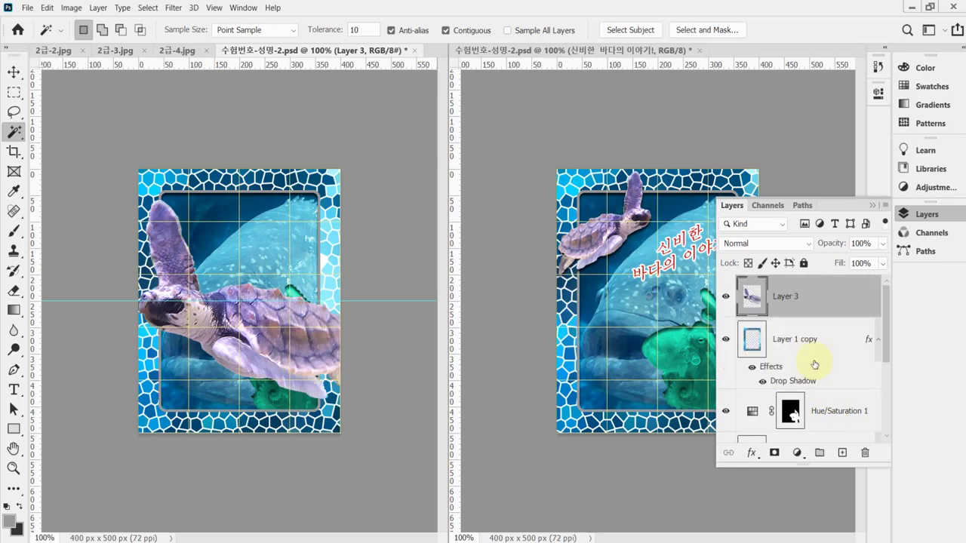
# Free-transform the turtle: scale it down to about 49% and flip it horizontally.
pyautogui.hotkey('ctrl', 't')
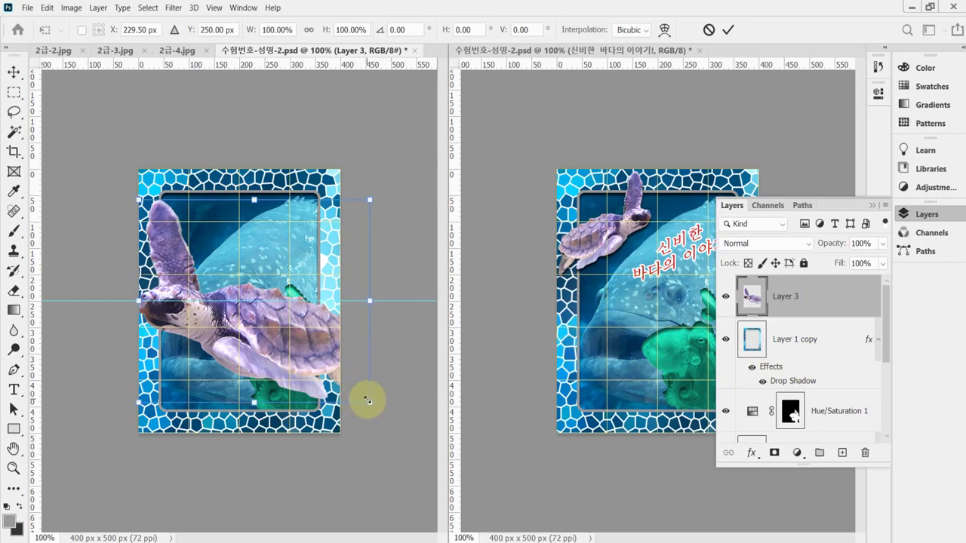
pyautogui.moveTo(369, 401); pyautogui.dragTo(252, 296)
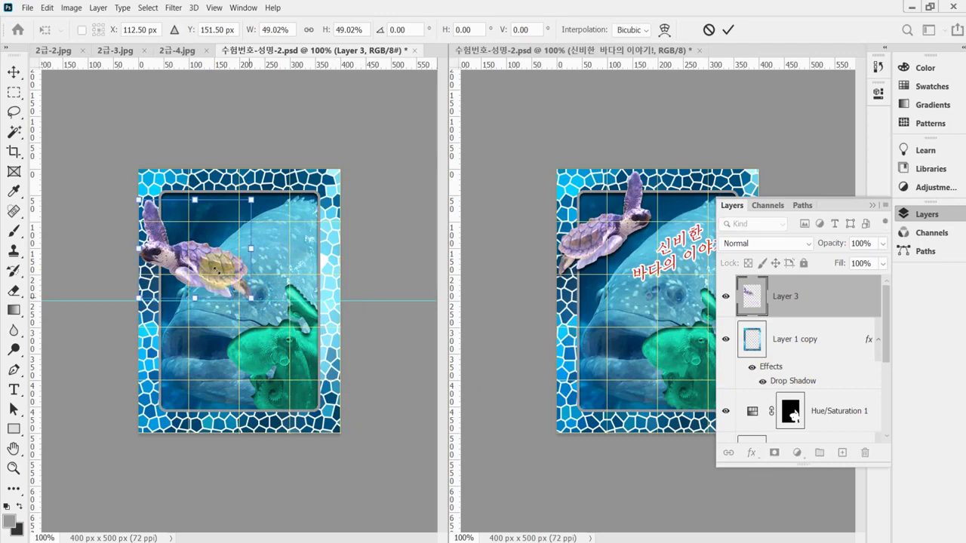
pyautogui.moveTo(201, 257); pyautogui.dragTo(207, 243)
pyautogui.rightClick(208, 243)
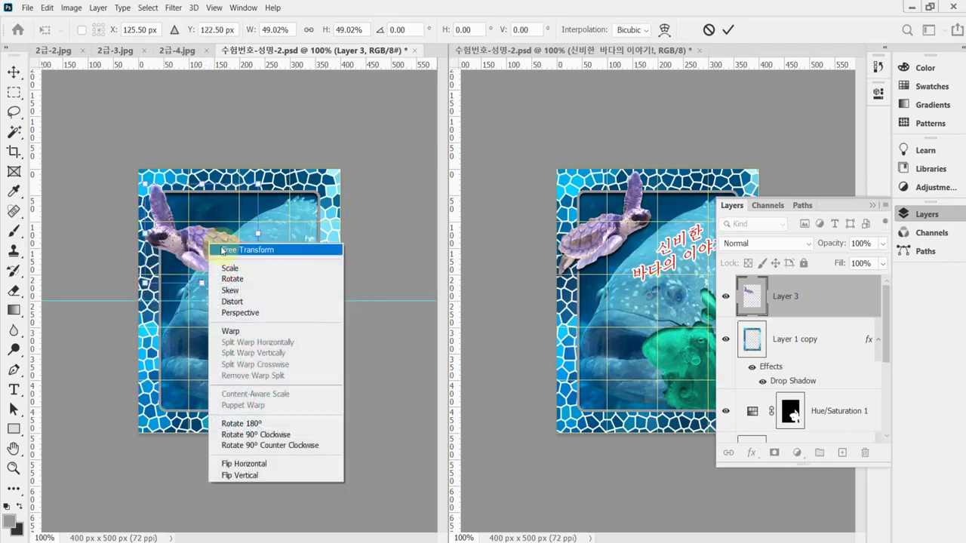
pyautogui.click(308, 467)
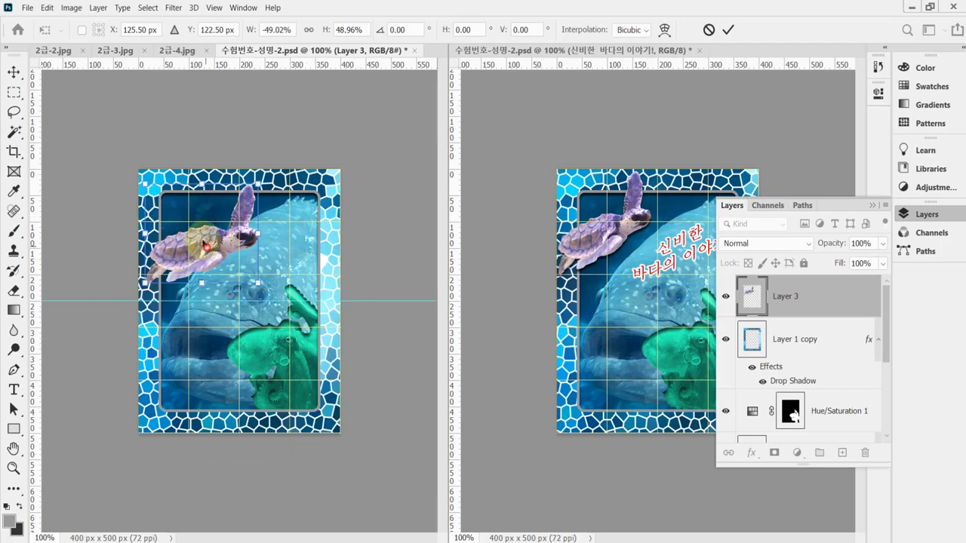
# Rotate the turtle about 12° counterclockwise, shrink it to about 46% and place it over the frame's upper-left corner.
pyautogui.moveTo(211, 262); pyautogui.dragTo(204, 236)
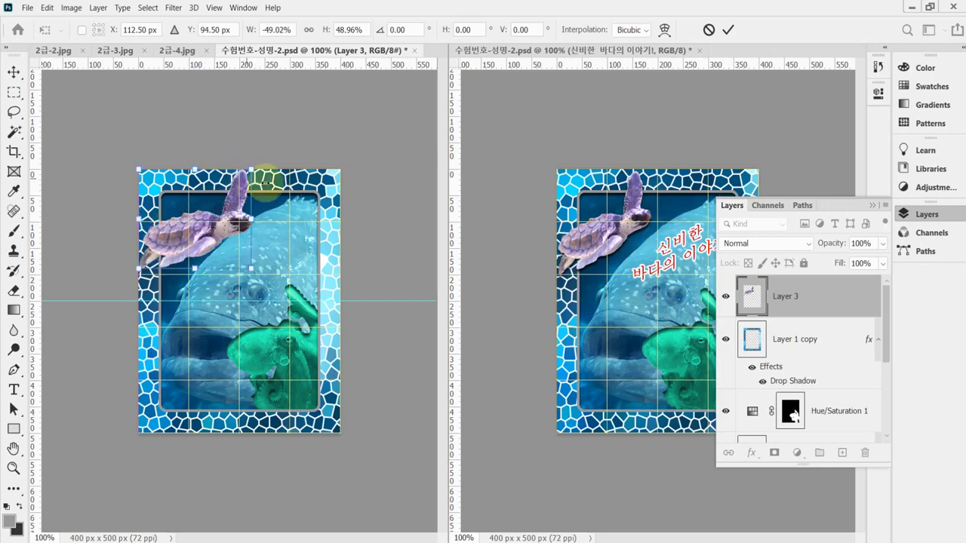
pyautogui.moveTo(252, 170); pyautogui.dragTo(281, 200)
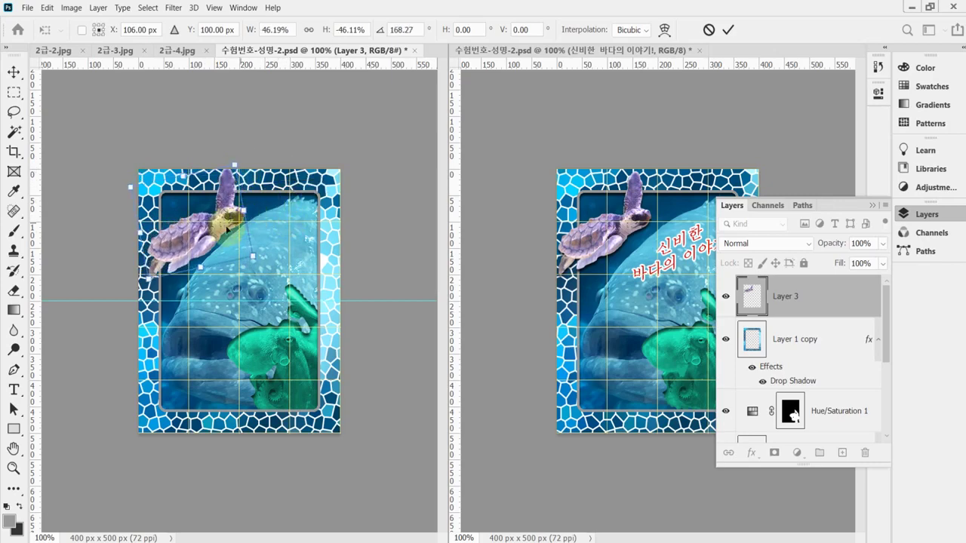
pyautogui.moveTo(221, 228); pyautogui.dragTo(212, 228)
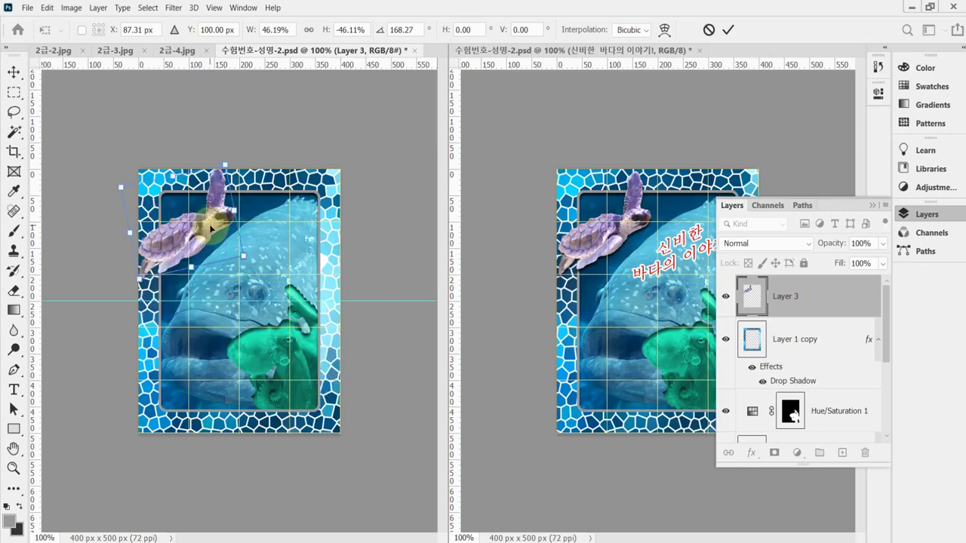
pyautogui.doubleClick(212, 228)
pyautogui.press('w')
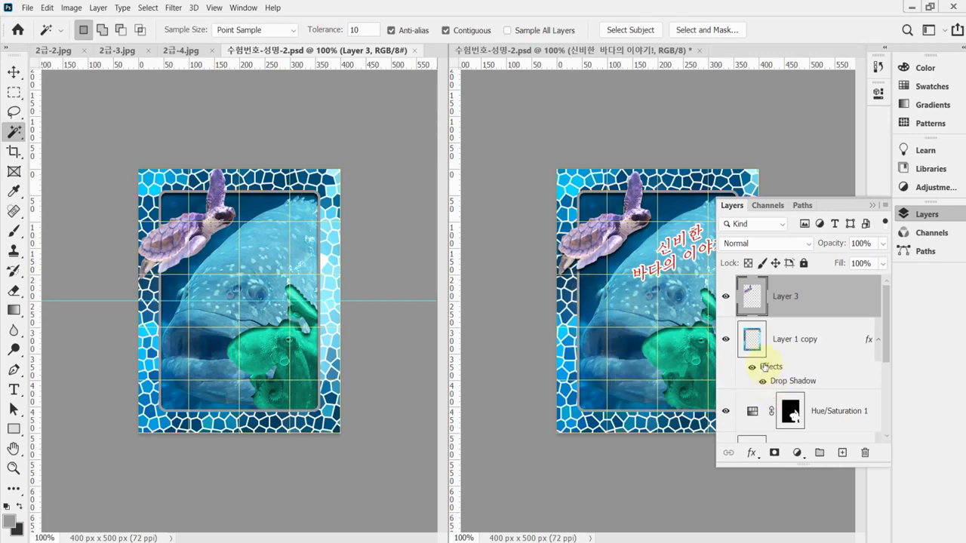
# Add a Drop Shadow with default settings to the turtle layer and collapse the layer list.
pyautogui.click(752, 453)
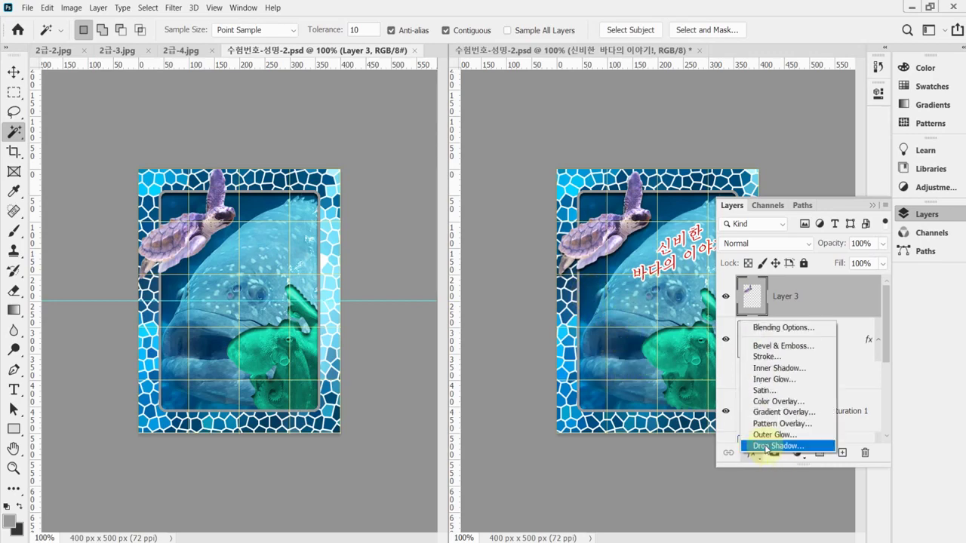
pyautogui.click(766, 446)
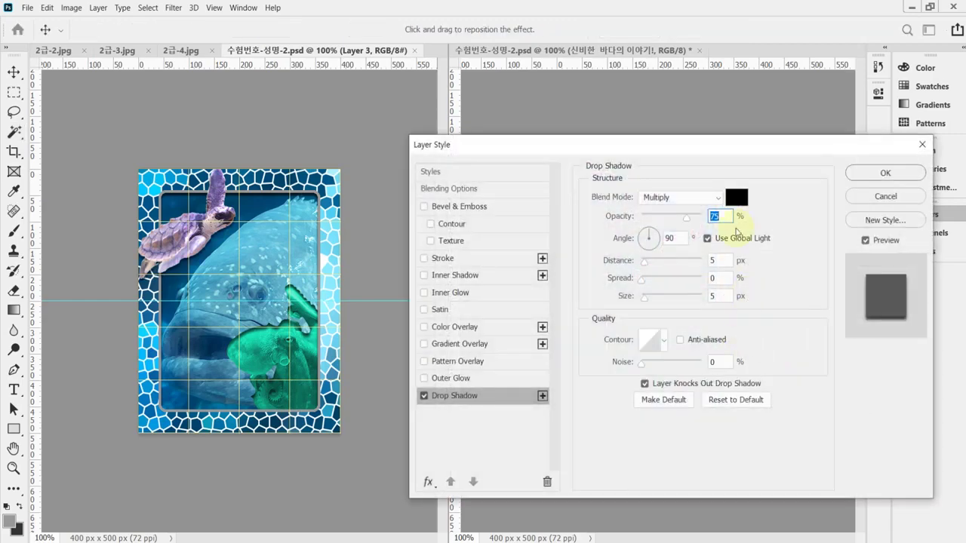
pyautogui.click(880, 170)
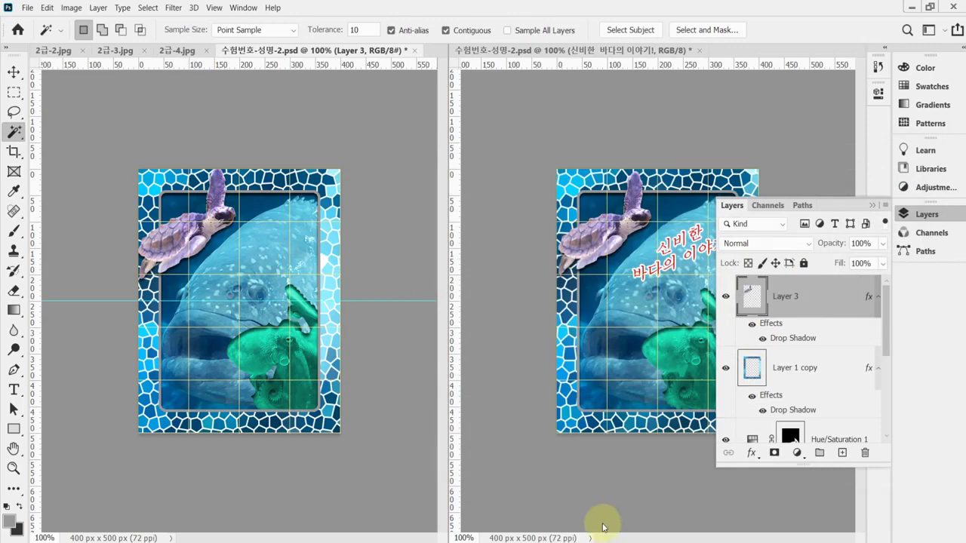
pyautogui.press('s')
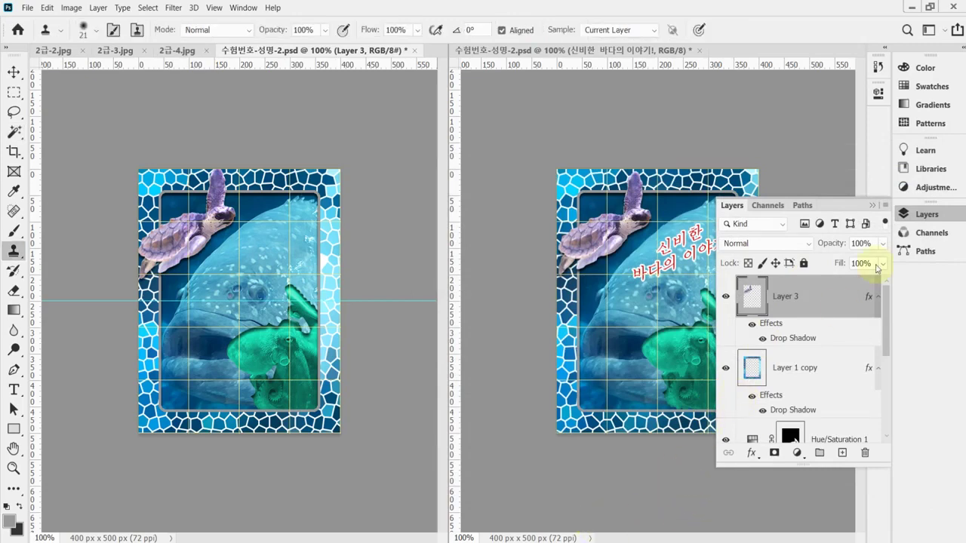
pyautogui.click(925, 214)
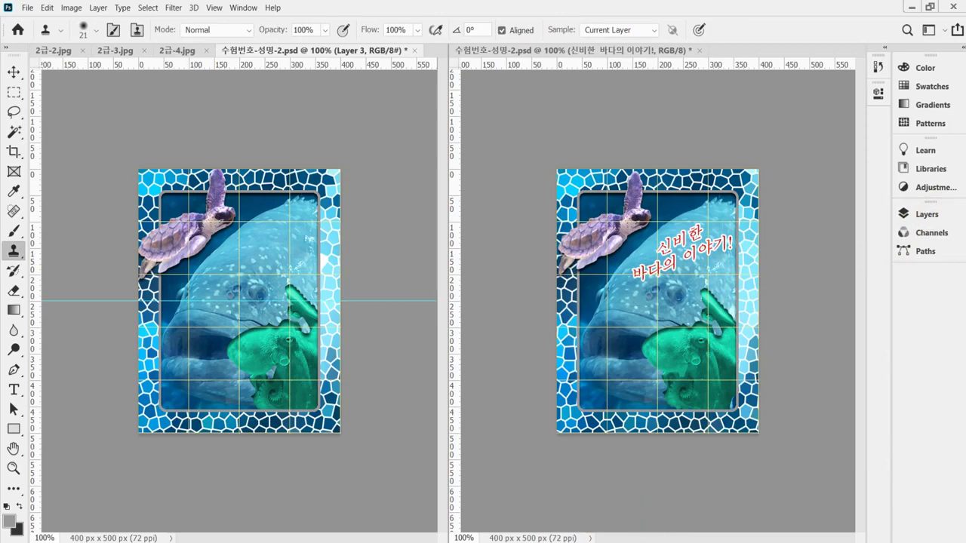
# Switch to Notepad, select the phrase "신비한 바다의 이야기!" and return to 수험번호-성명-2.psd in Photoshop.
pyautogui.hotkey('alt', 'Tab')
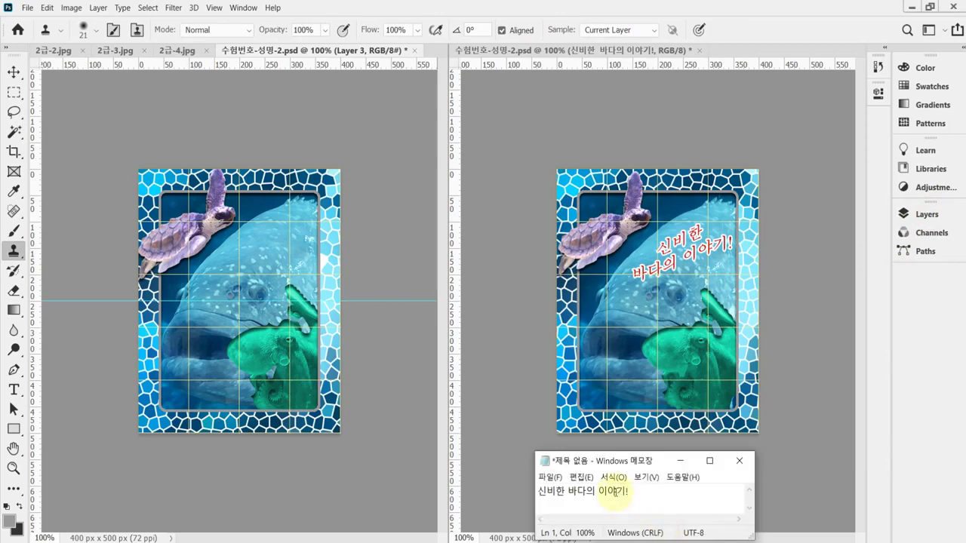
pyautogui.moveTo(640, 495); pyautogui.dragTo(496, 491)
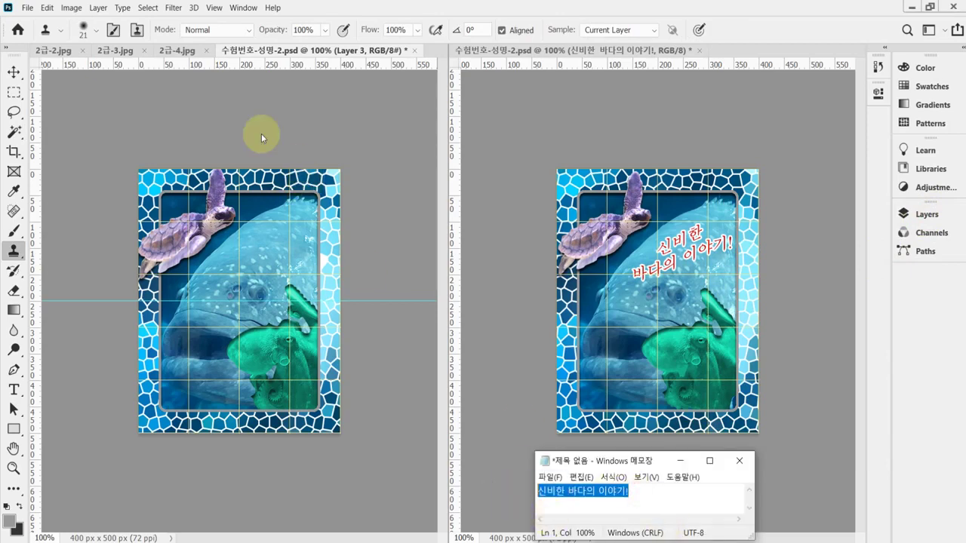
pyautogui.click(283, 32)
pyautogui.press('w')
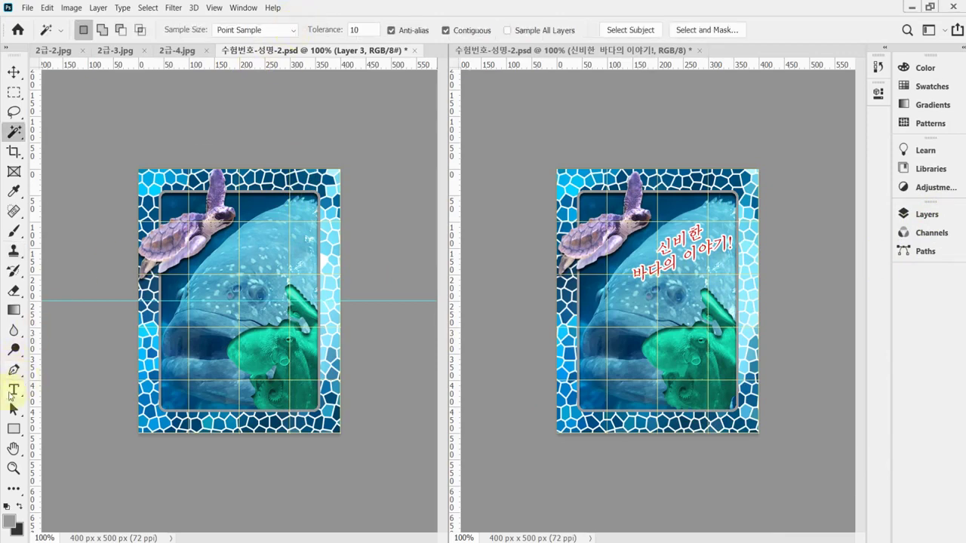
# Start a horizontal point text over the fish's forehead beside the turtle and set its font to 바탕.
pyautogui.moveTo(16, 391); pyautogui.dragTo(64, 390)
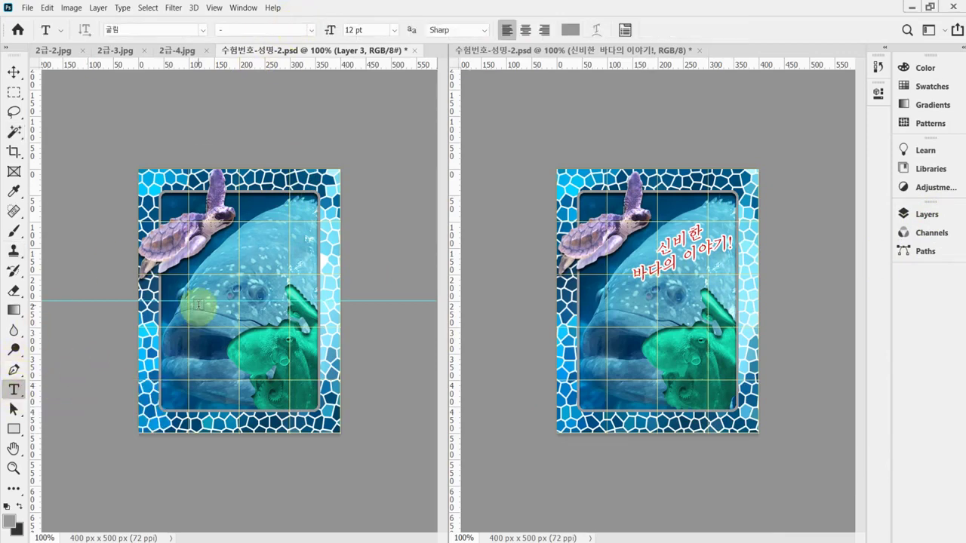
pyautogui.click(226, 248)
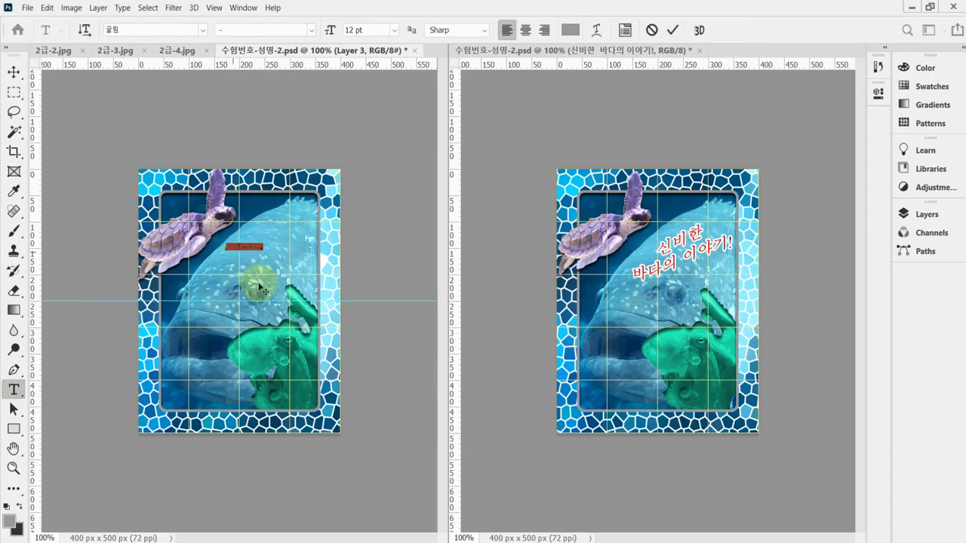
pyautogui.click(134, 30)
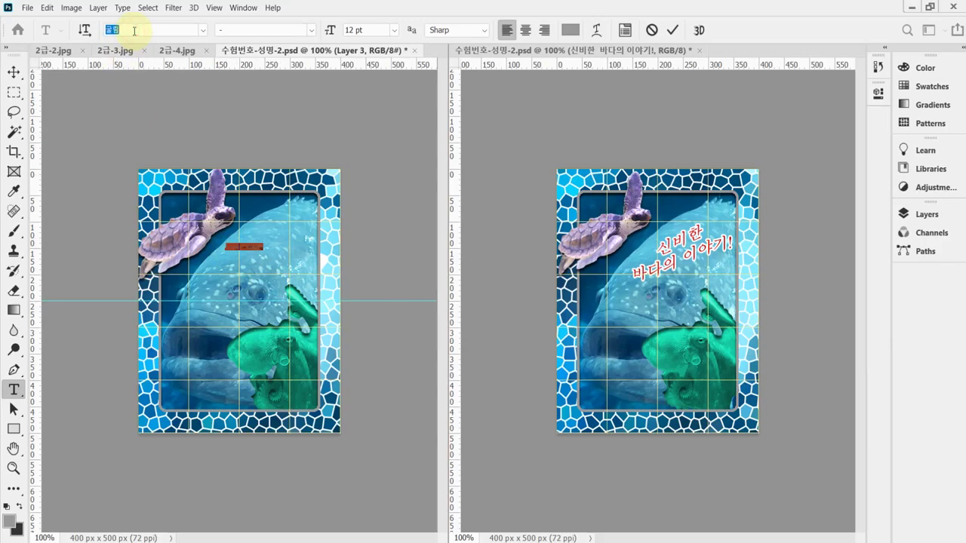
pyautogui.click(202, 31)
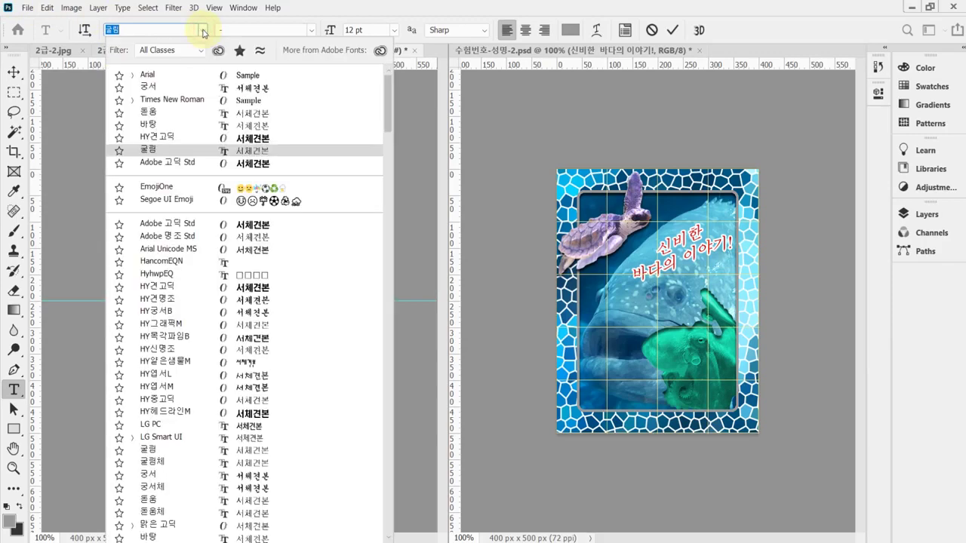
pyautogui.click(239, 128)
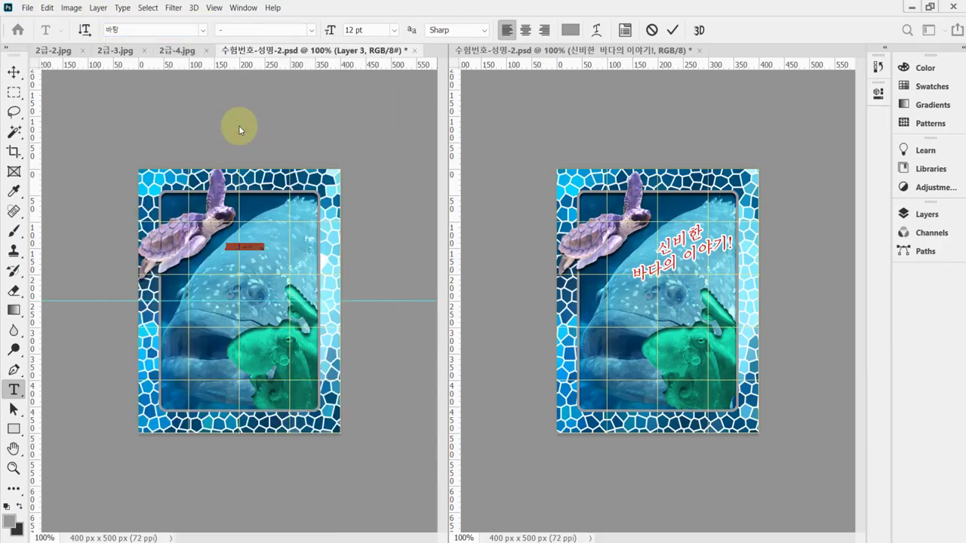
# Set the new text to 30 pt with Strong anti-aliasing and centre alignment.
pyautogui.click(369, 29)
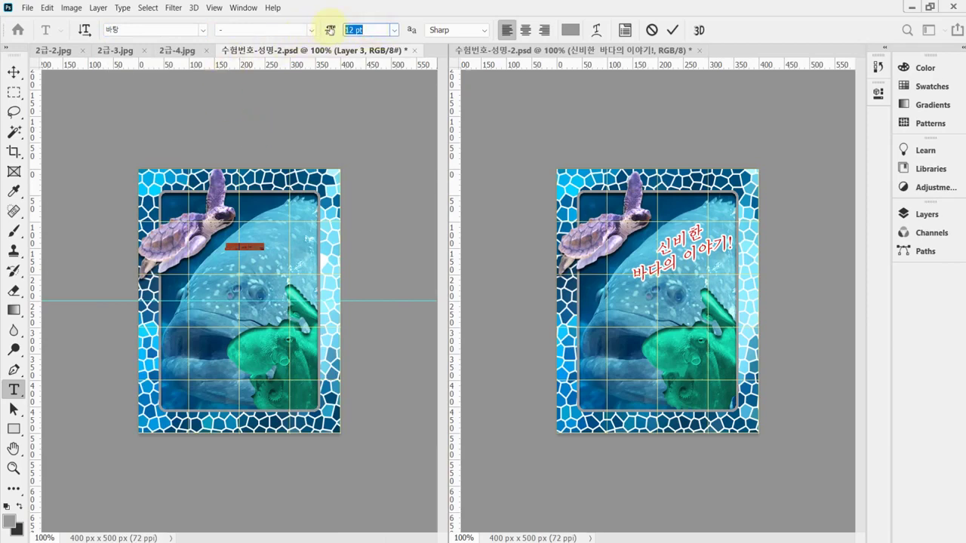
pyautogui.write('30')
pyautogui.press('Return')
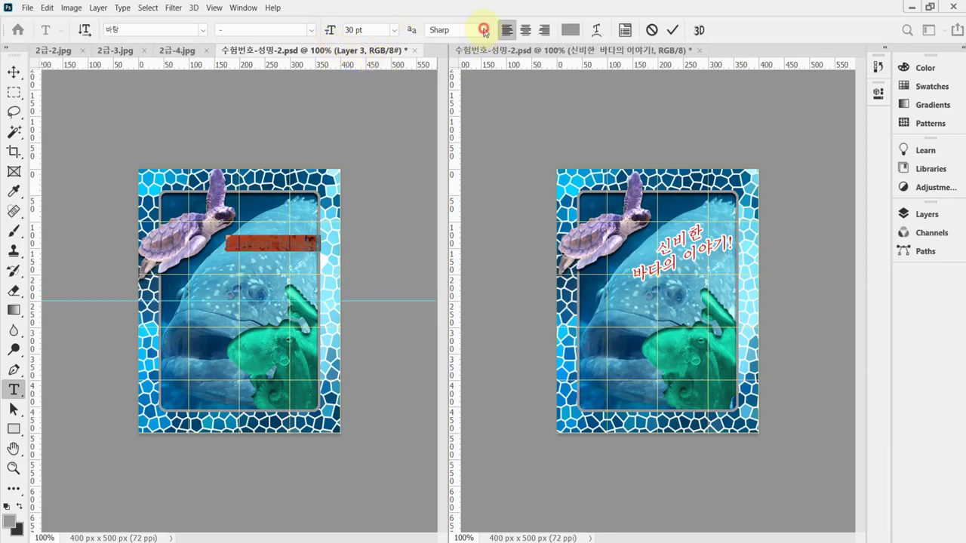
pyautogui.click(484, 30)
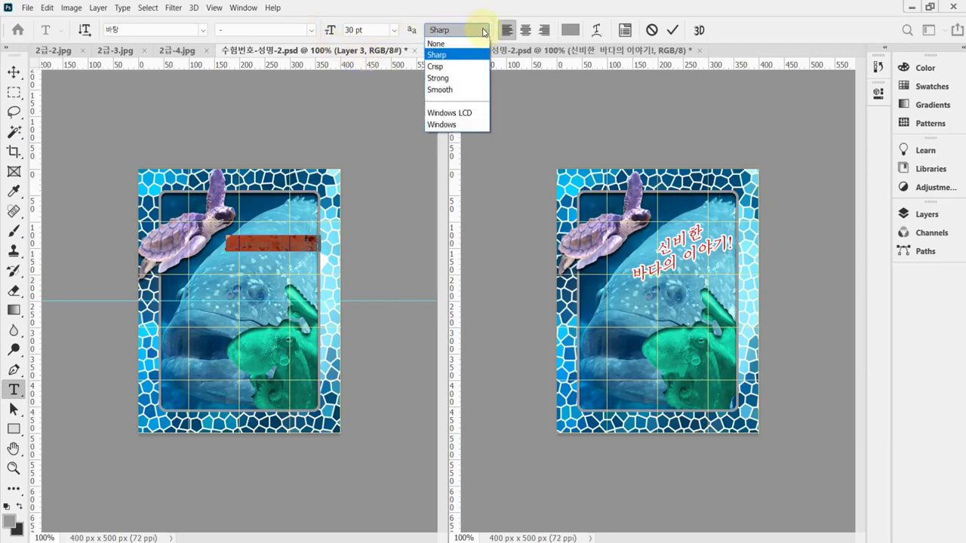
pyautogui.click(463, 78)
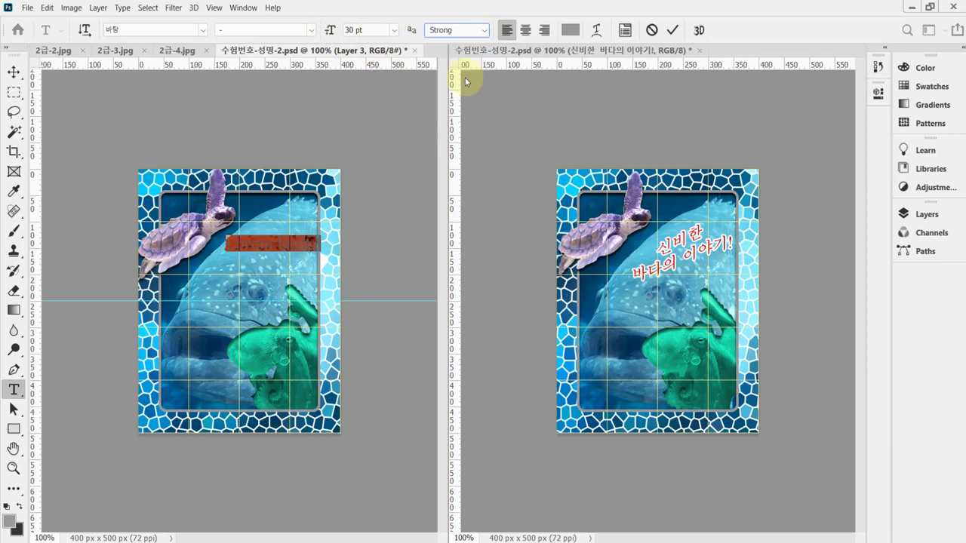
pyautogui.click(526, 31)
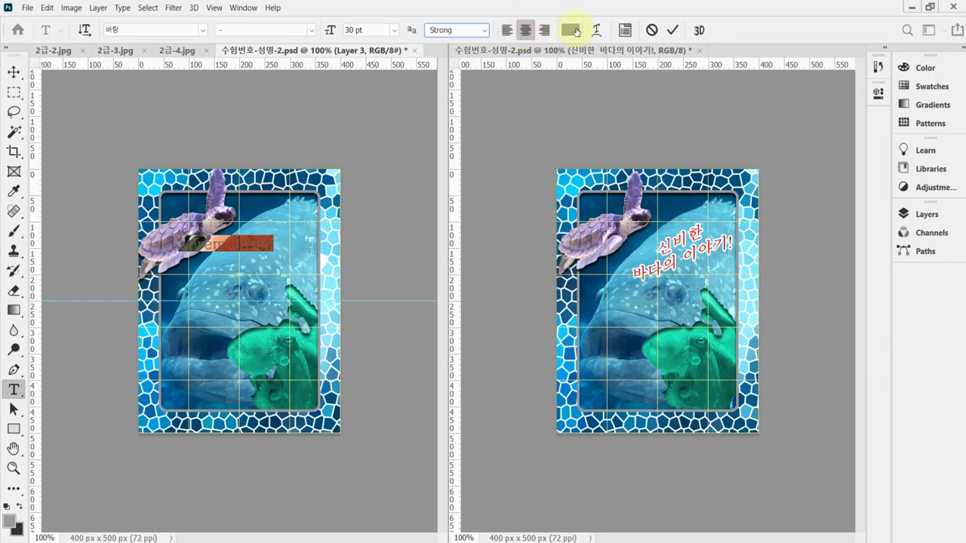
# Set the placeholder text's colour to red #cc0000.
pyautogui.click(570, 32)
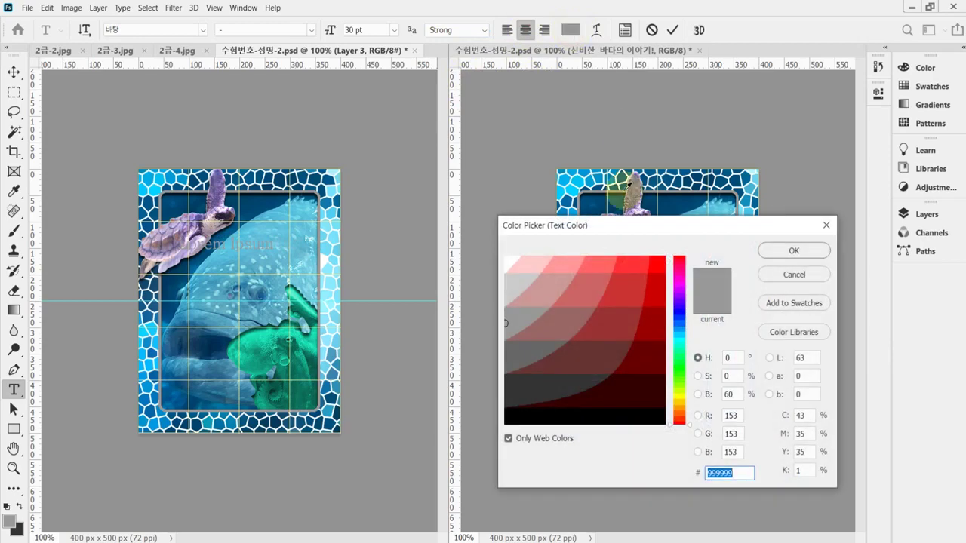
pyautogui.write('ㅊ')
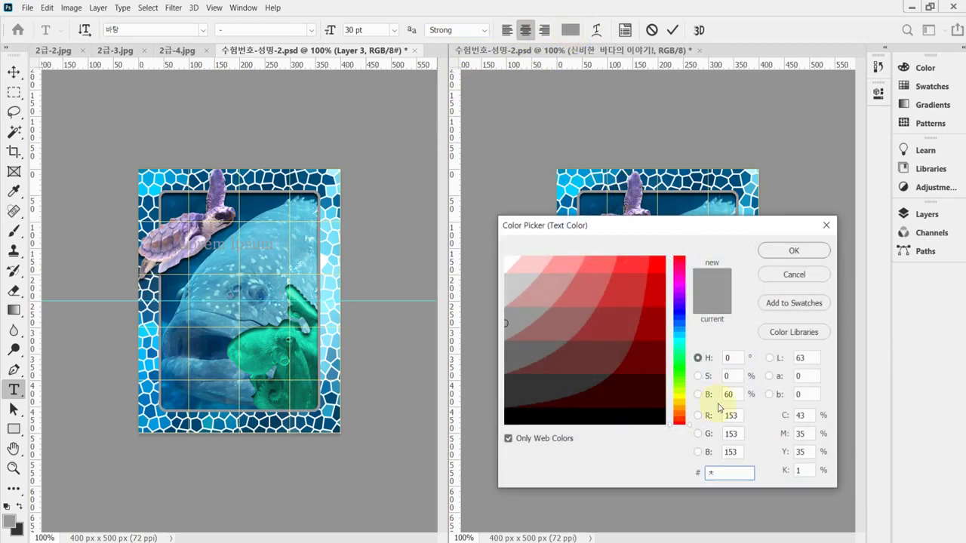
pyautogui.press('BackSpace')
pyautogui.write('00')
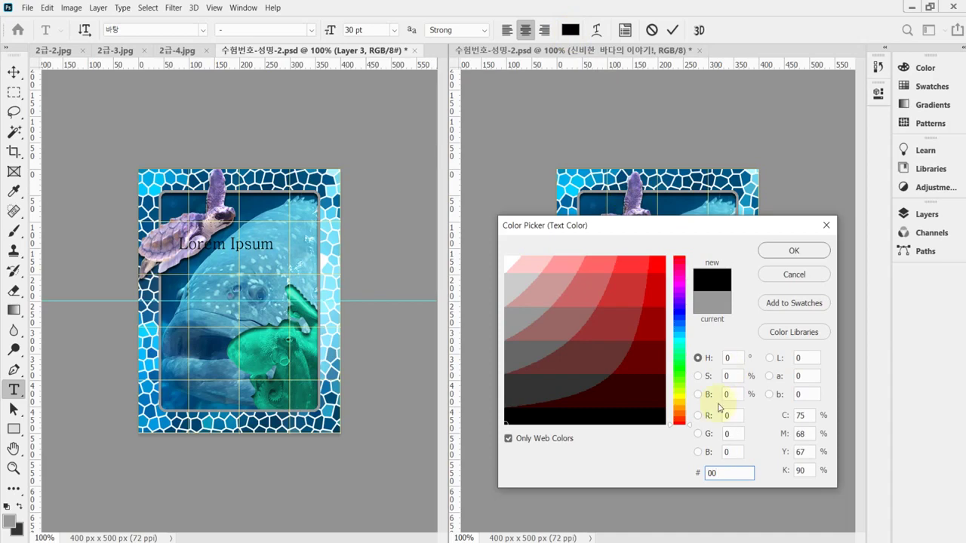
pyautogui.click(708, 474)
pyautogui.write('c')
pyautogui.press('Return')
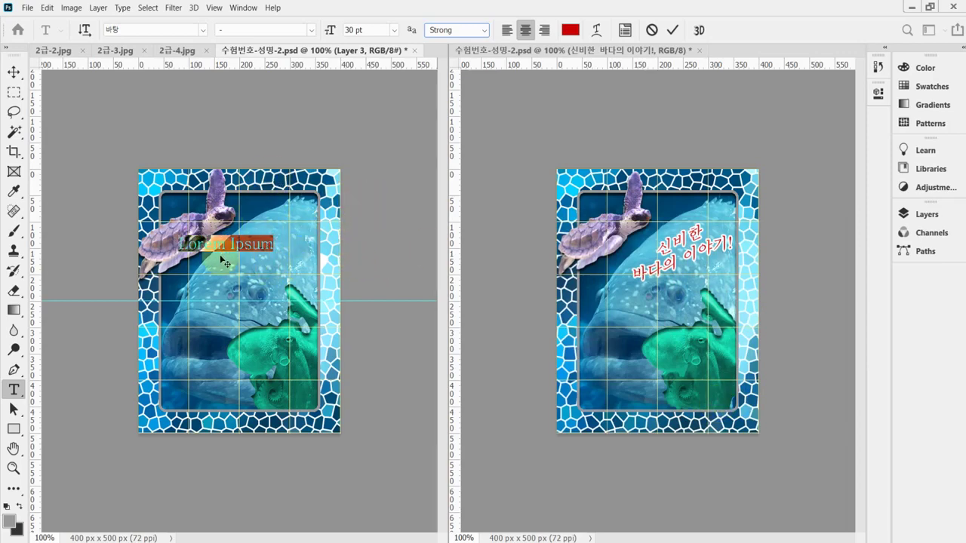
# Replace the placeholder with "신비한 바다의 이야기!" copied from Notepad and break the line after "신비한".
pyautogui.click(416, 330)
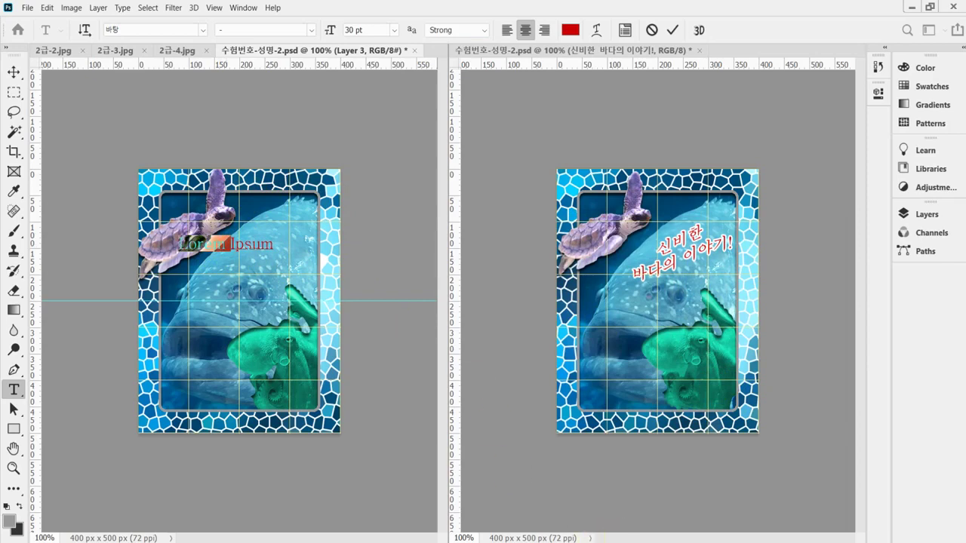
pyautogui.tripleClick(638, 495)
pyautogui.hotkey('ctrl', 'c')
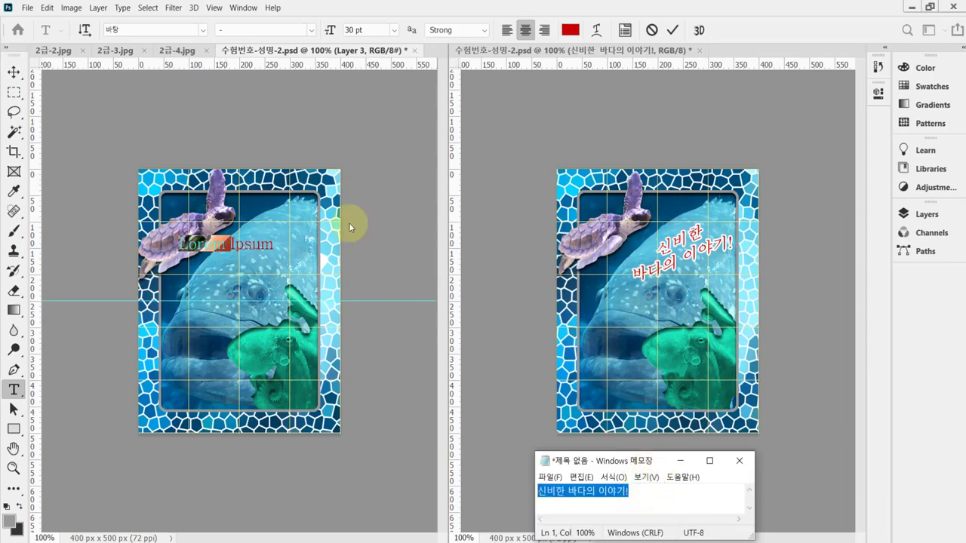
pyautogui.click(249, 243)
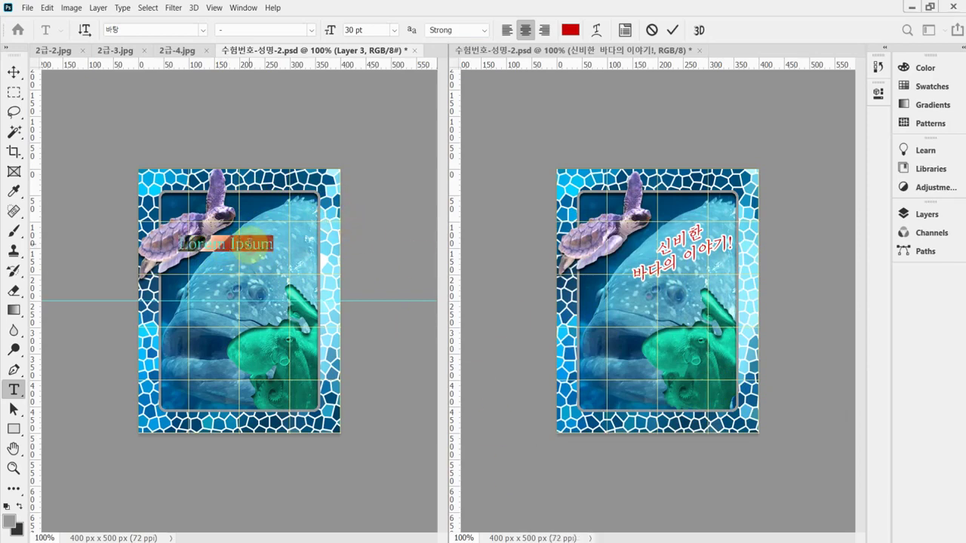
pyautogui.hotkey('ctrl', 'v')
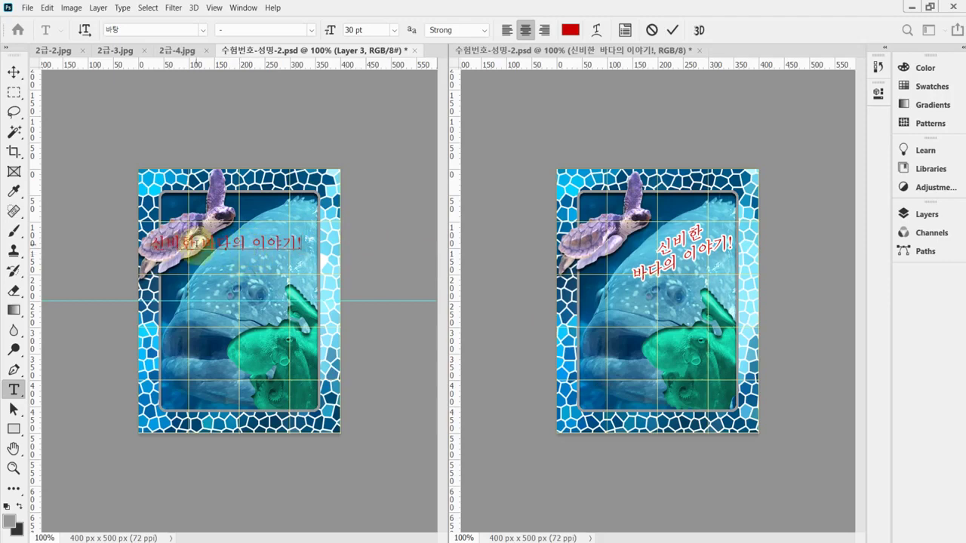
pyautogui.click(195, 243)
pyautogui.press('Return')
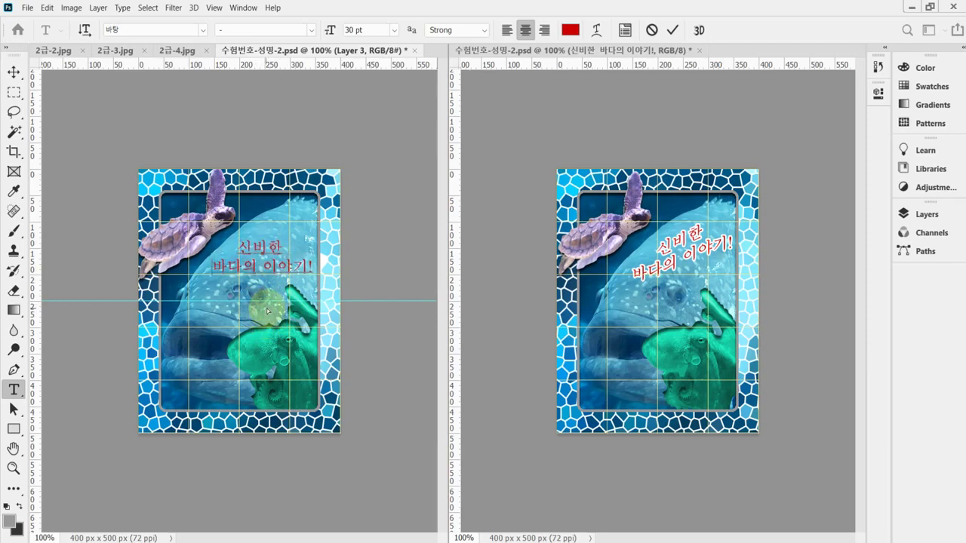
# Warp the title with the horizontal Rise style at 45% bend and move it slightly higher on the fish's forehead.
pyautogui.click(597, 34)
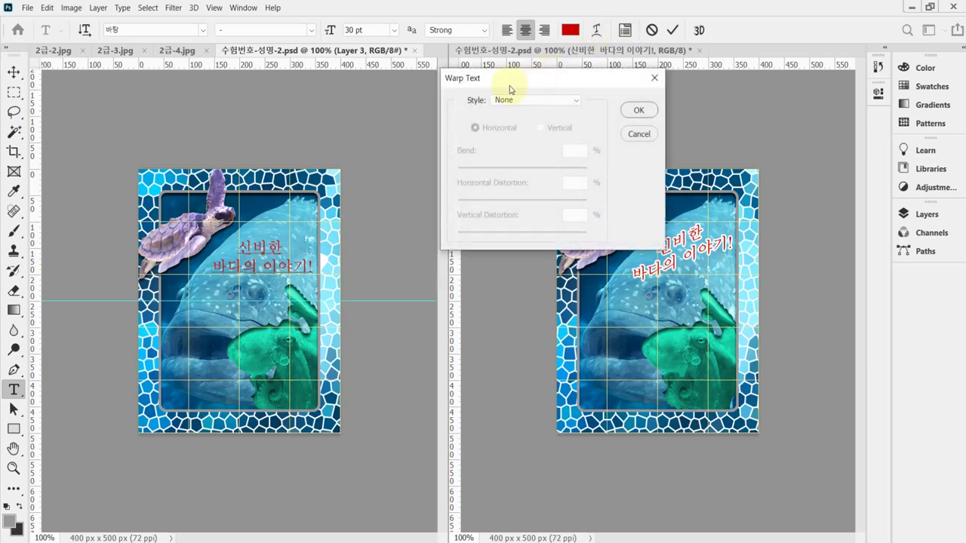
pyautogui.moveTo(512, 86); pyautogui.dragTo(514, 146)
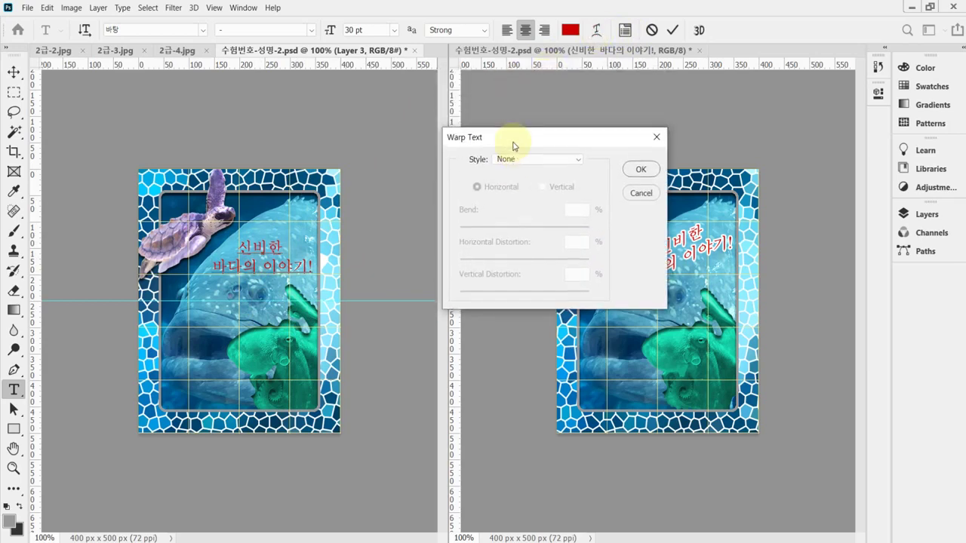
pyautogui.click(528, 161)
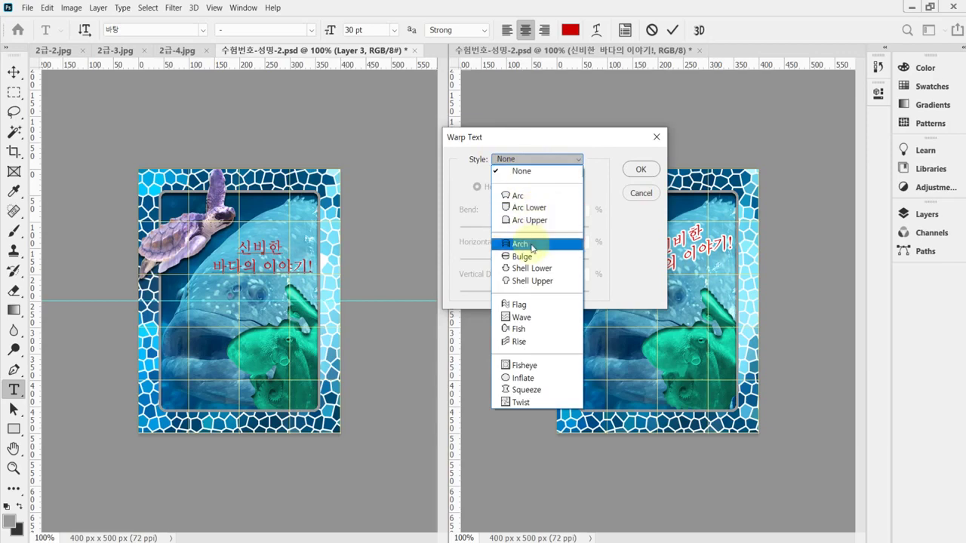
pyautogui.click(557, 342)
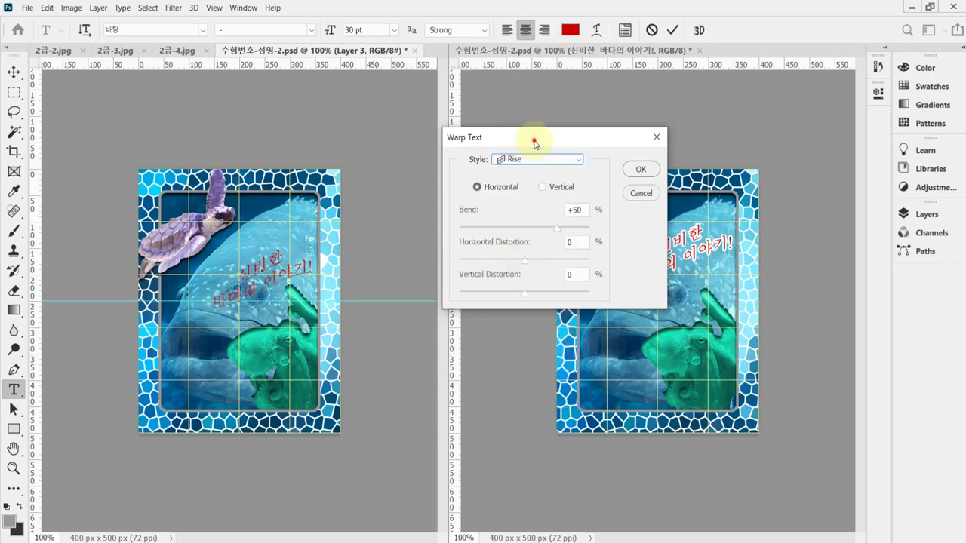
pyautogui.moveTo(536, 140); pyautogui.dragTo(483, 121)
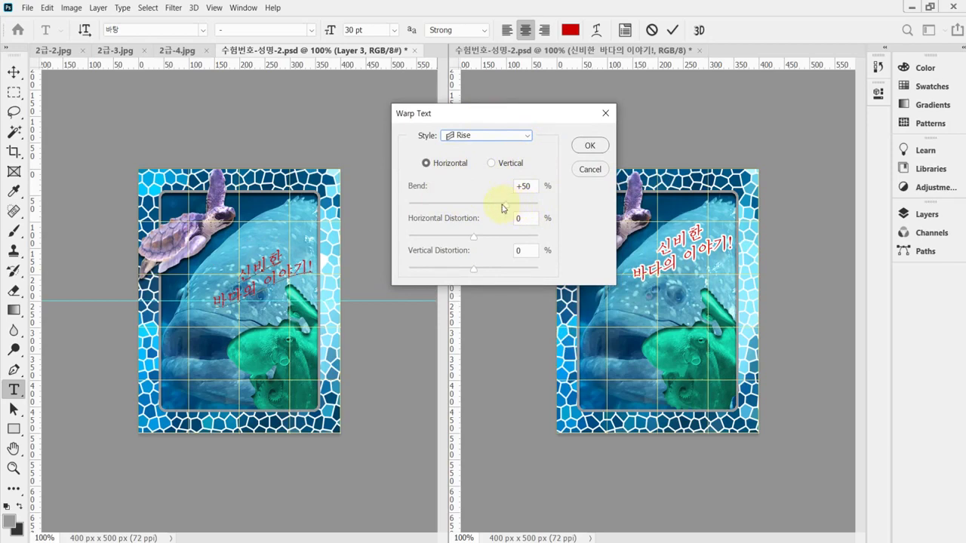
pyautogui.moveTo(503, 204); pyautogui.dragTo(500, 203)
pyautogui.write('45')
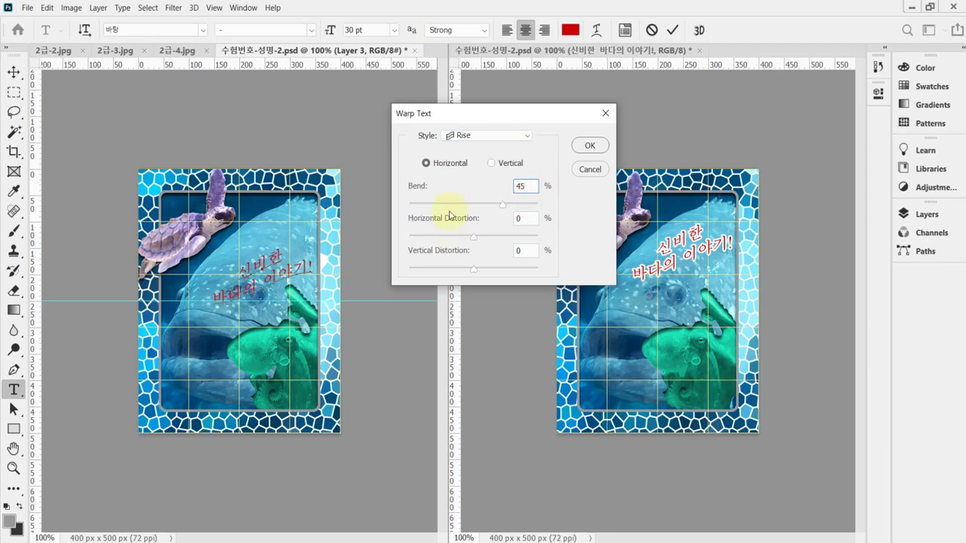
pyautogui.moveTo(311, 289); pyautogui.dragTo(310, 267)
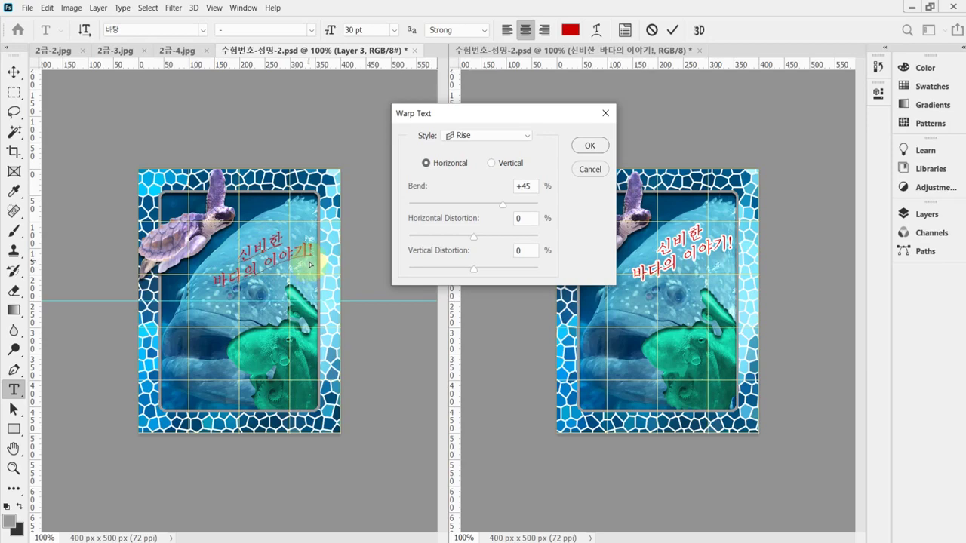
pyautogui.click(590, 146)
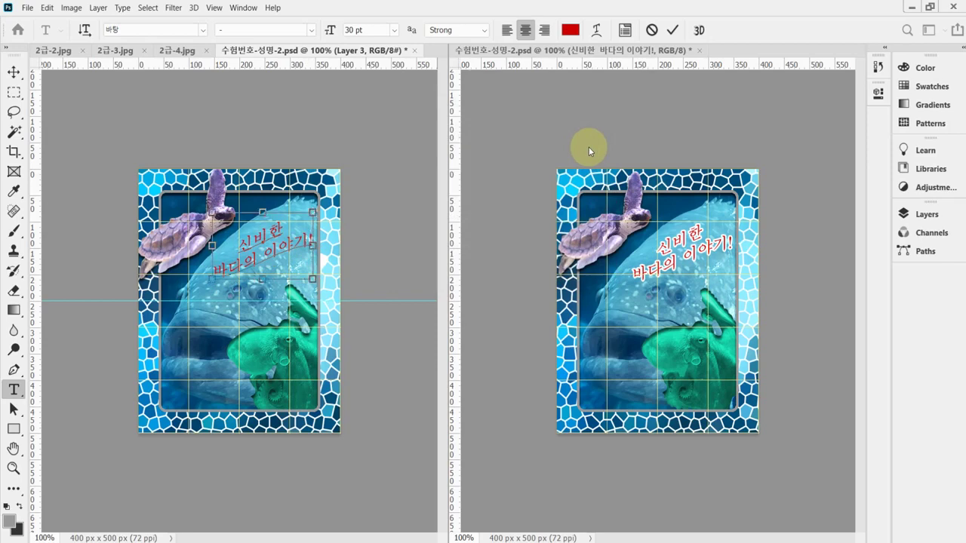
# Add a 3 px Stroke layer style to the title layer in the working composition.
pyautogui.click(930, 217)
pyautogui.click(932, 217)
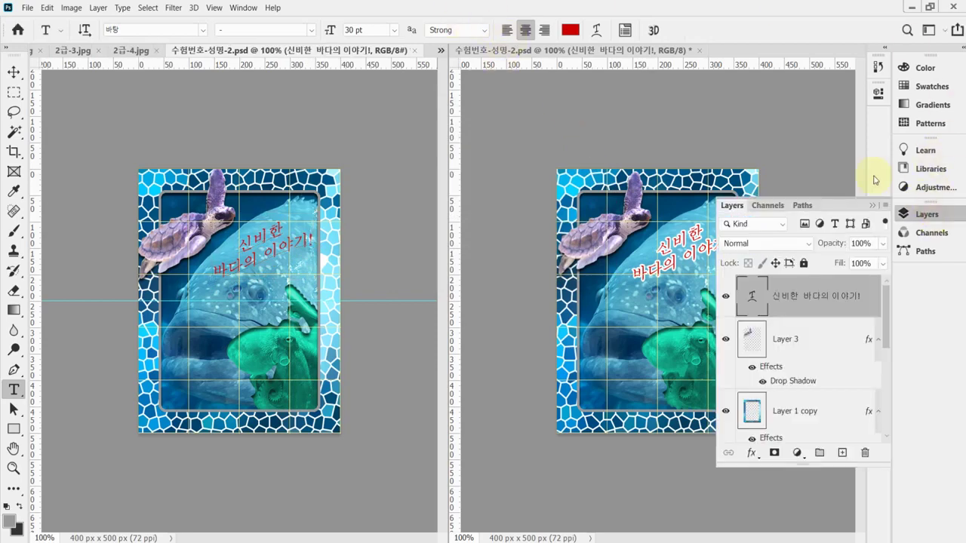
pyautogui.click(751, 453)
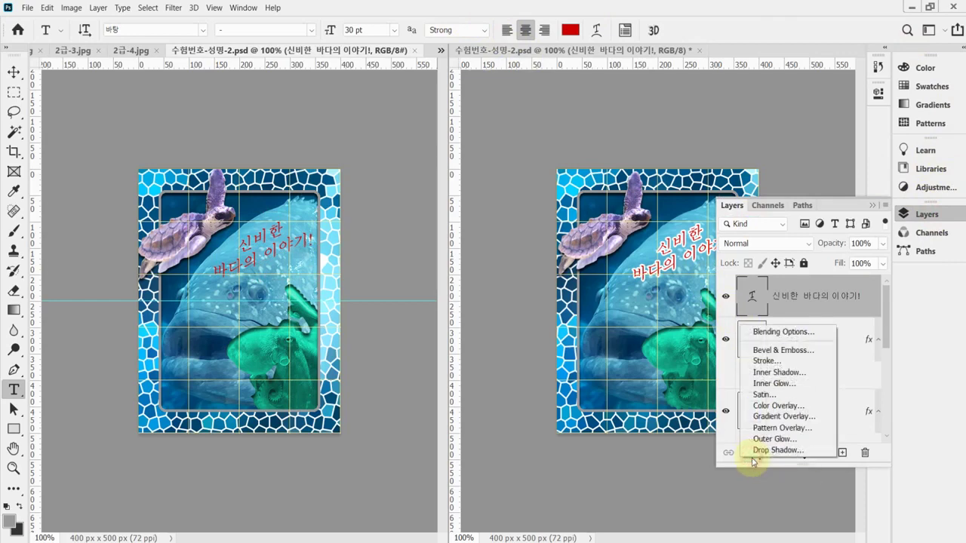
pyautogui.click(777, 372)
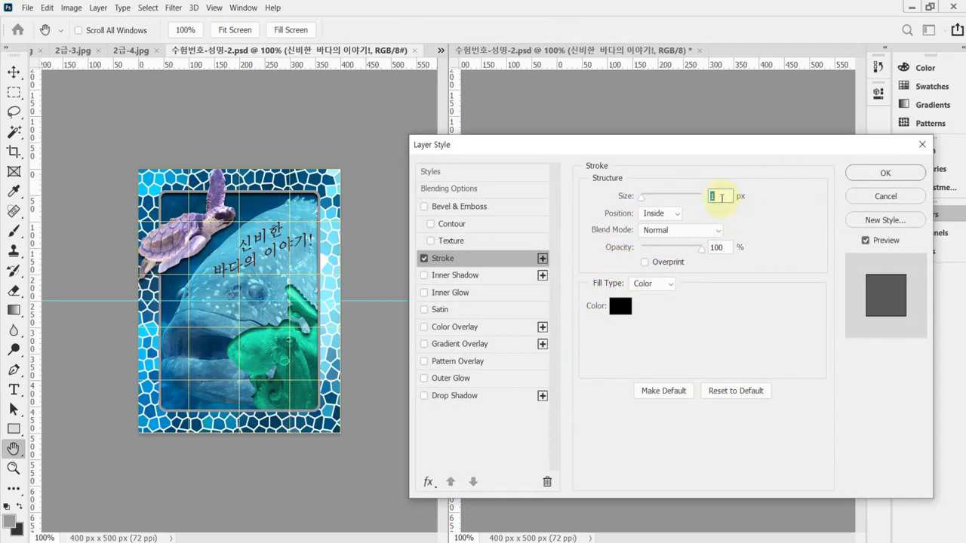
pyautogui.write('3')
pyautogui.moveTo(716, 151); pyautogui.dragTo(741, 146)
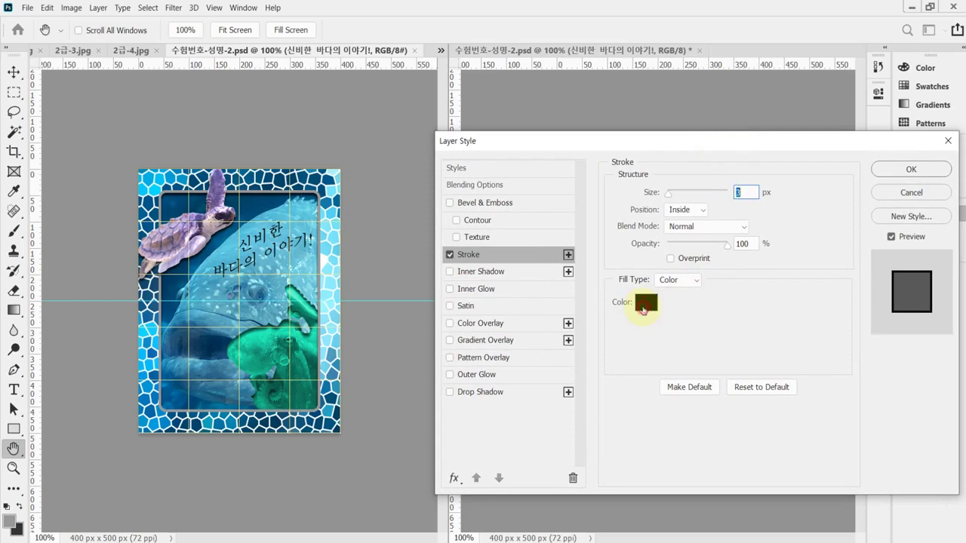
# Set the title's stroke colour to white #ffffff, apply the layer style and save the file.
pyautogui.click(642, 307)
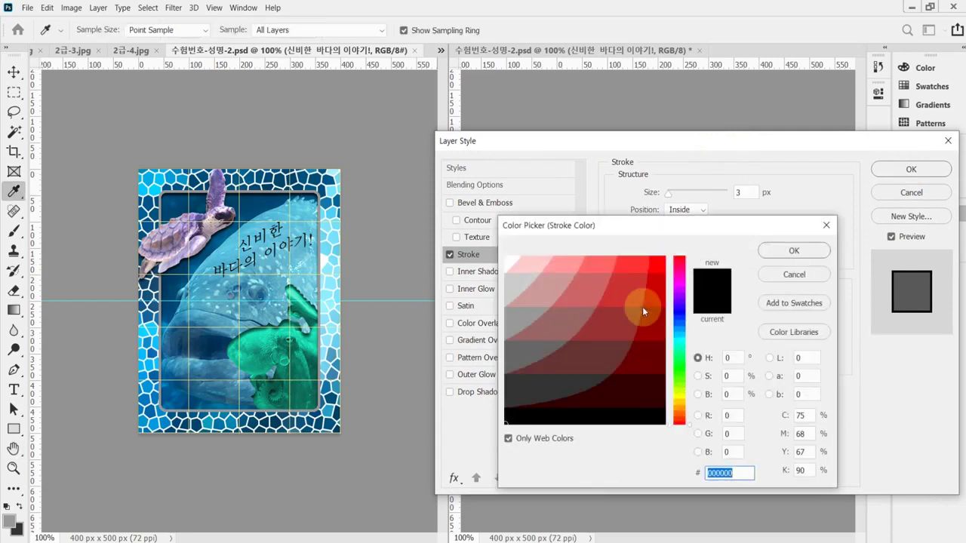
pyautogui.click(505, 258)
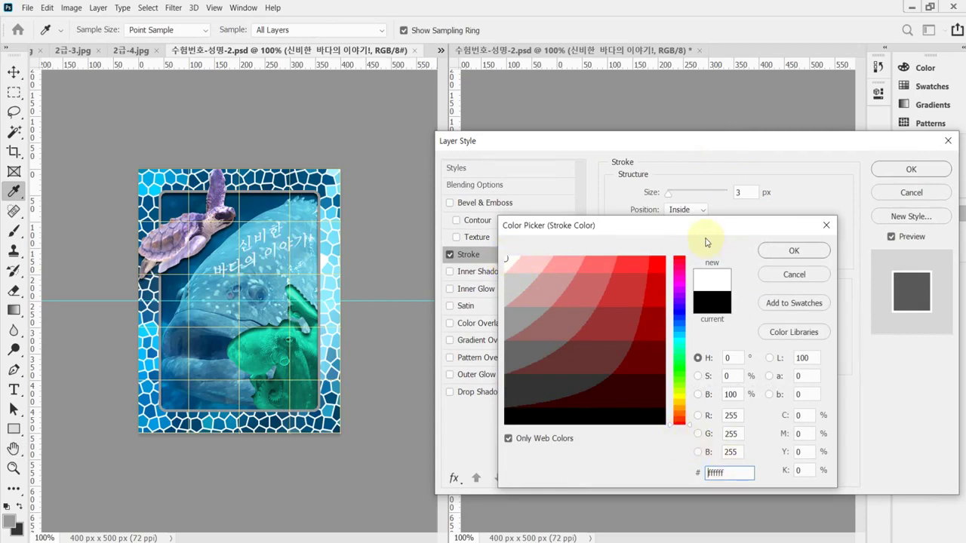
pyautogui.click(795, 252)
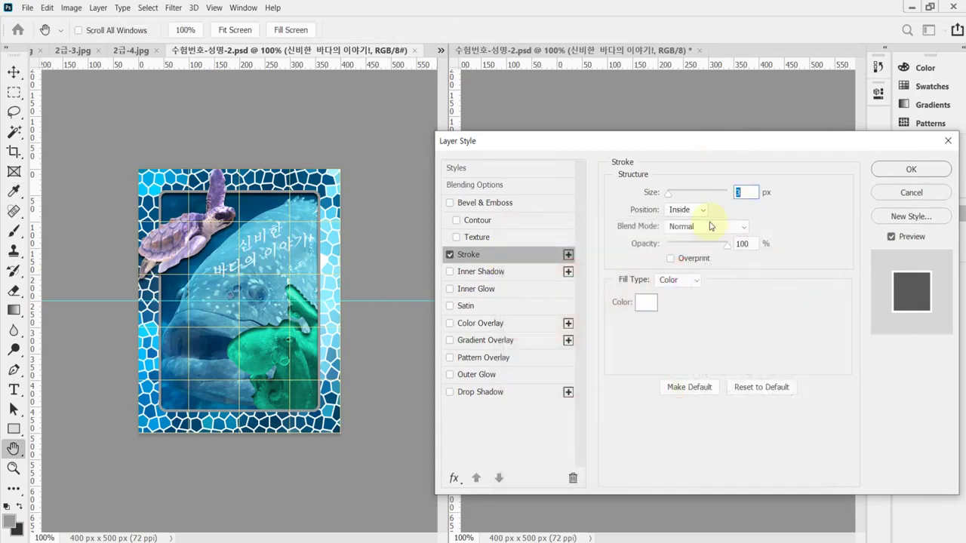
pyautogui.moveTo(760, 146); pyautogui.dragTo(553, 330)
pyautogui.click(705, 353)
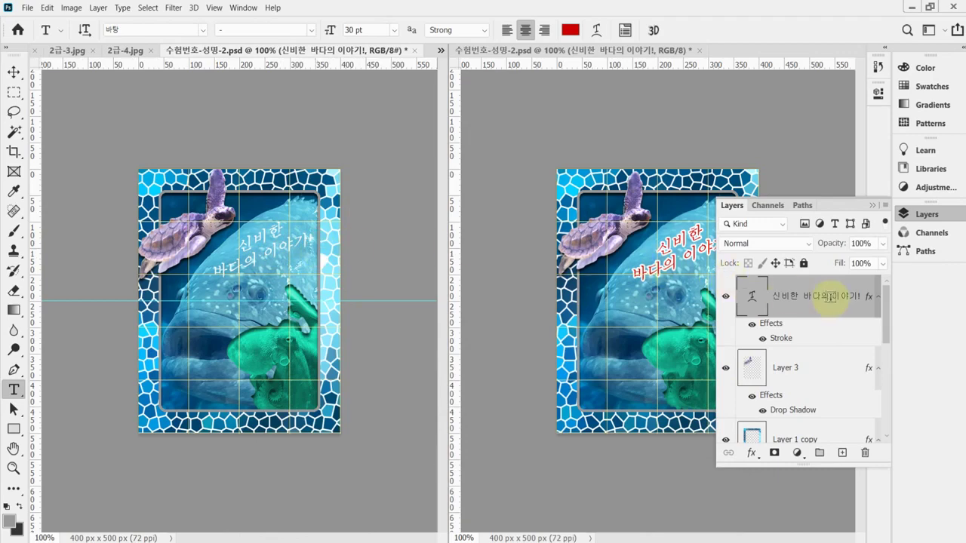
pyautogui.hotkey('ctrl', 's')
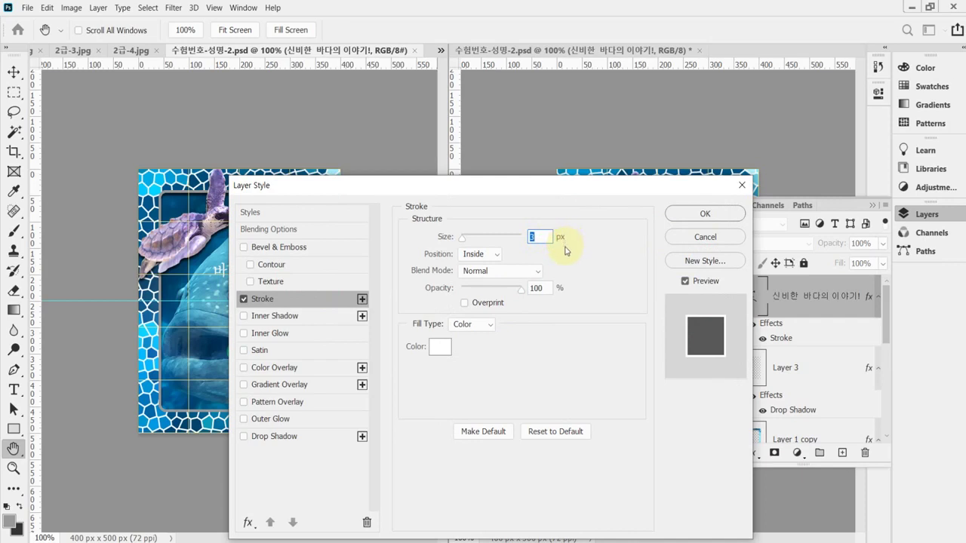
# Compare the stroke settings of the composition's and reference's titles and inspect the reference title's text colour.
pyautogui.click(734, 214)
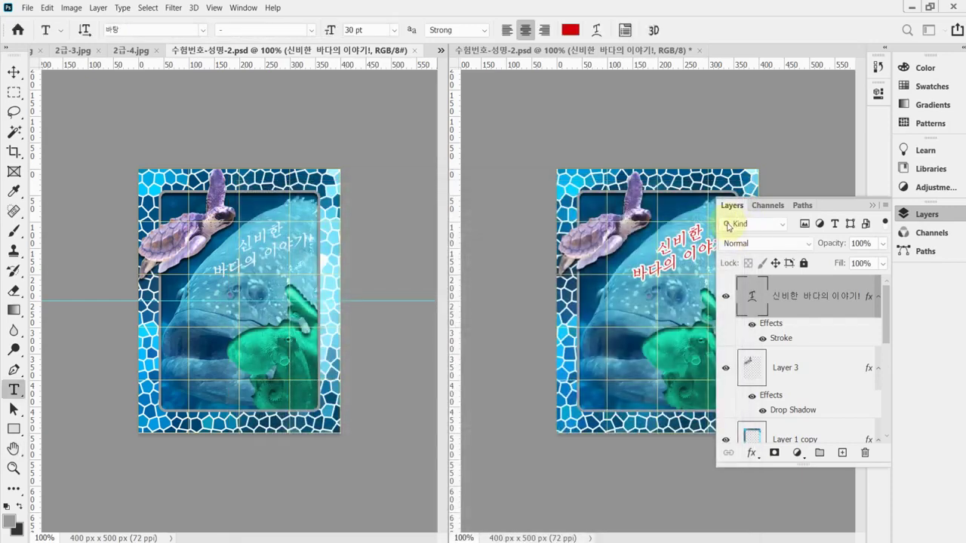
pyautogui.click(669, 264)
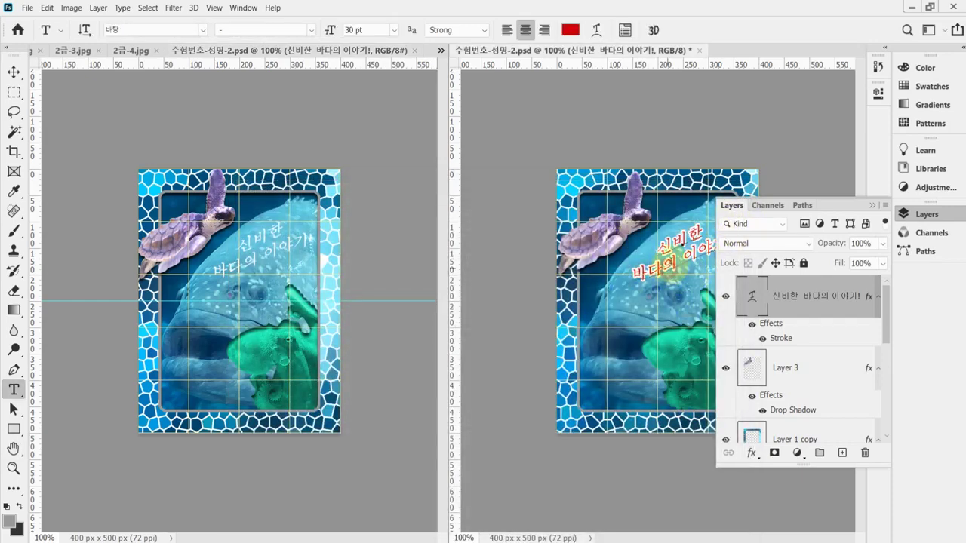
pyautogui.click(793, 341)
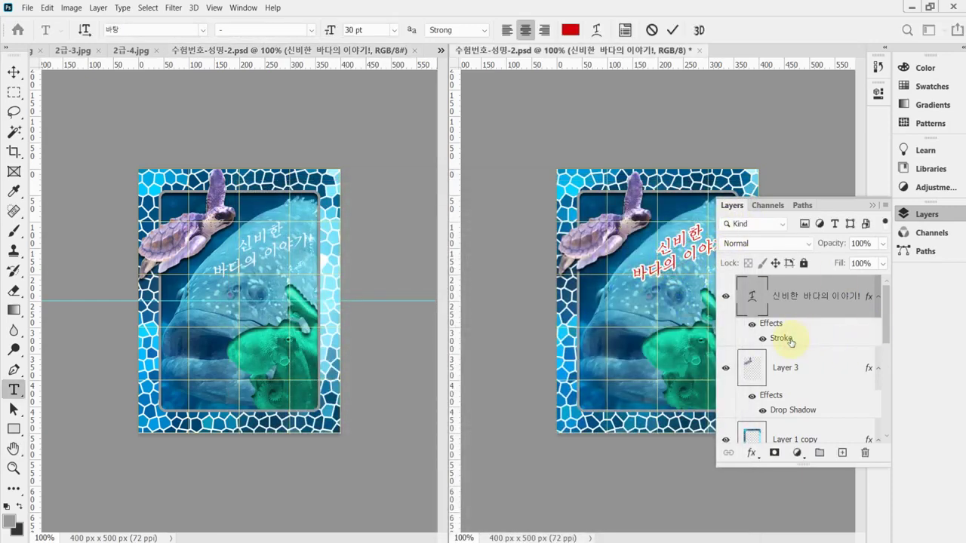
pyautogui.doubleClick(783, 340)
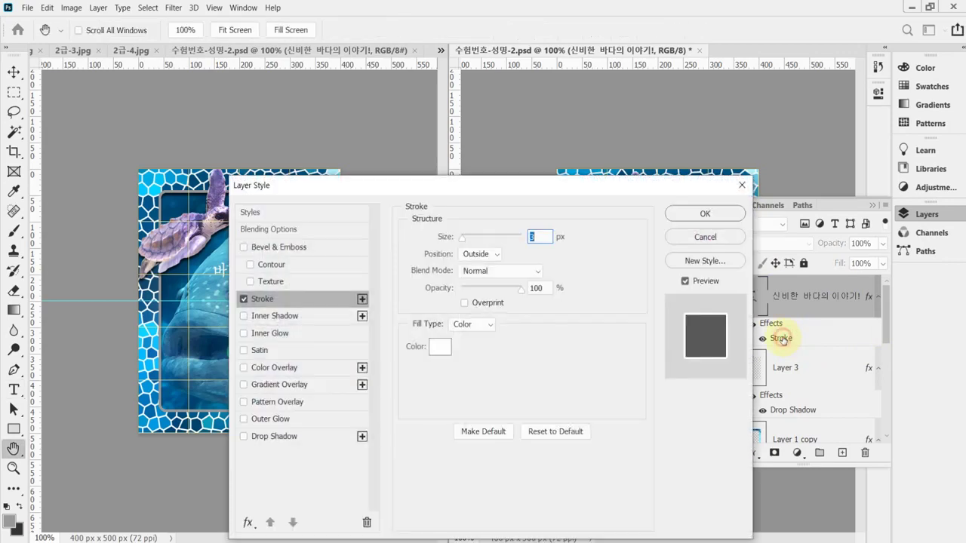
pyautogui.click(708, 214)
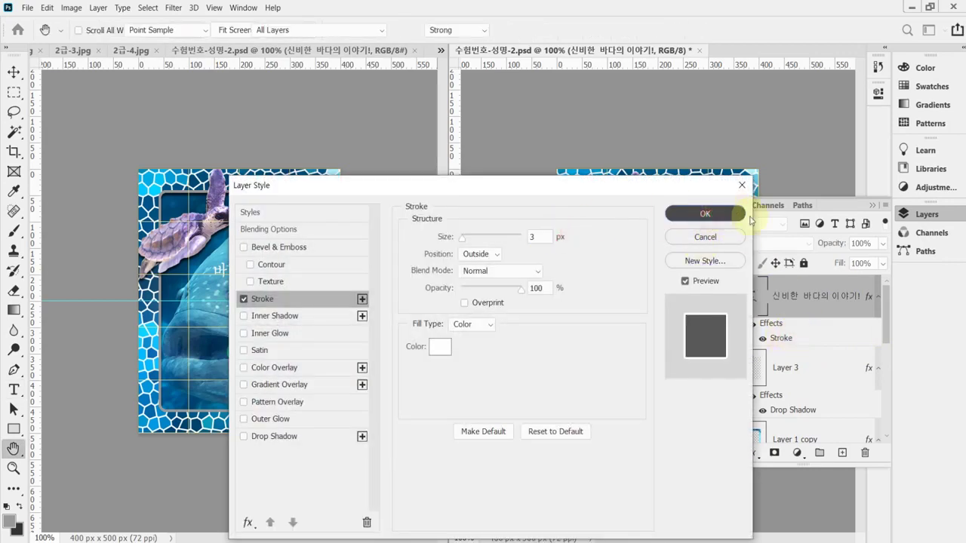
pyautogui.click(570, 29)
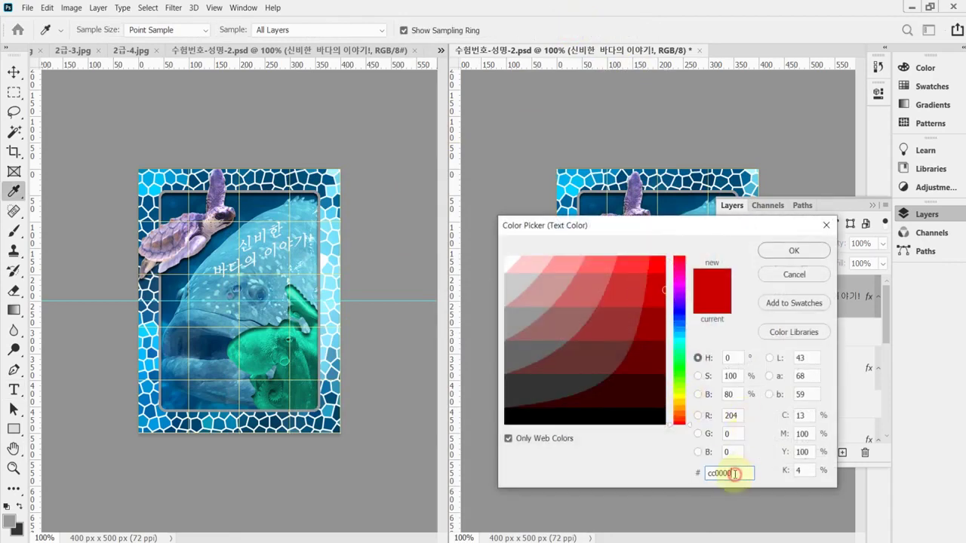
pyautogui.click(730, 473)
pyautogui.click(789, 254)
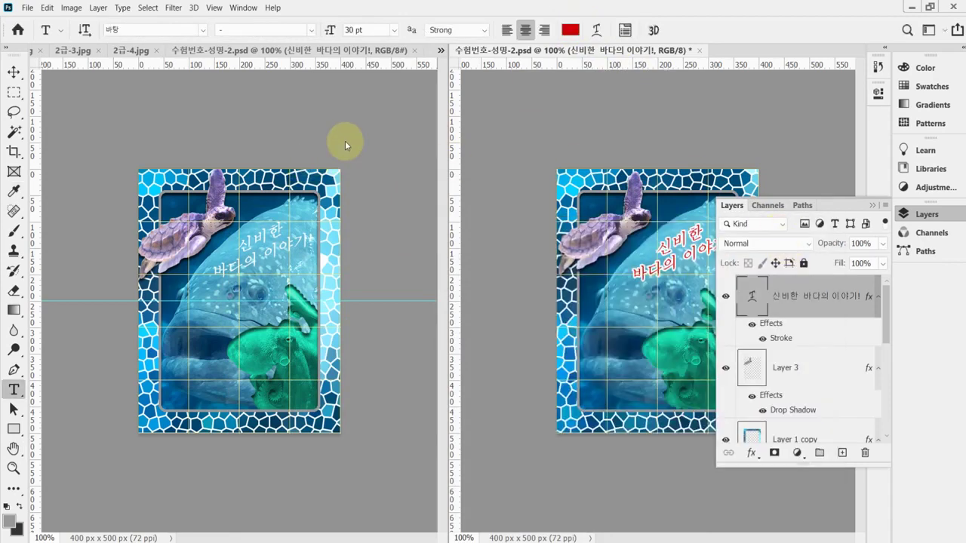
pyautogui.click(345, 141)
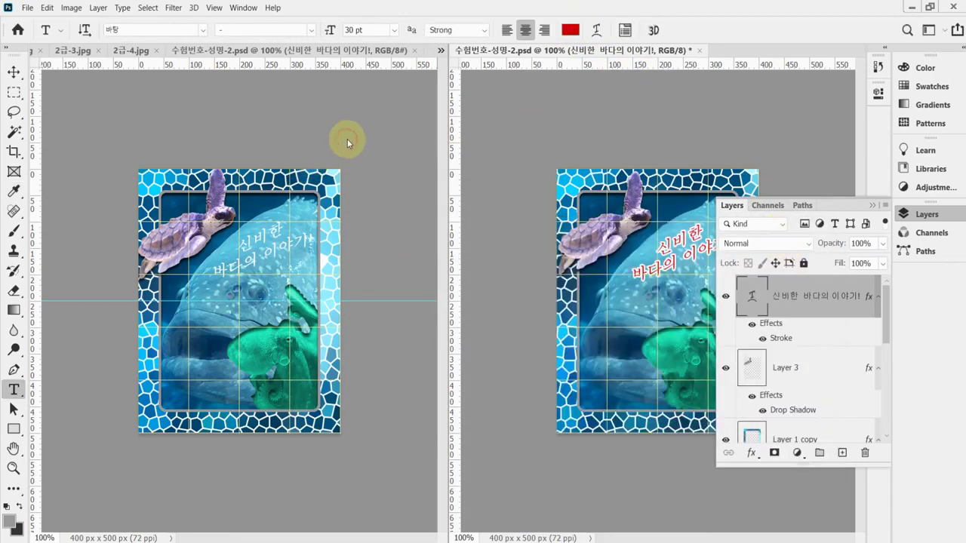
pyautogui.doubleClick(764, 311)
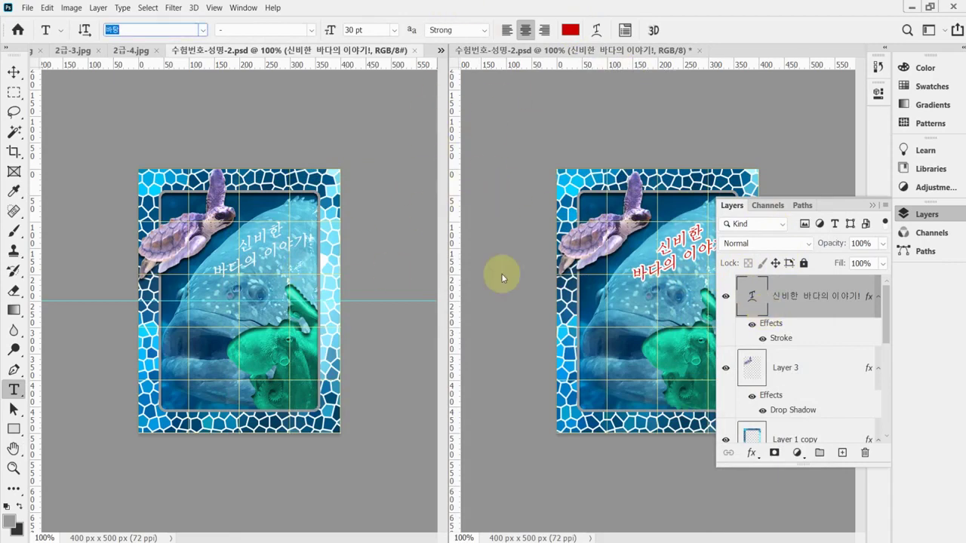
# Try to drag the title from the reference document onto the working composition.
pyautogui.click(675, 261)
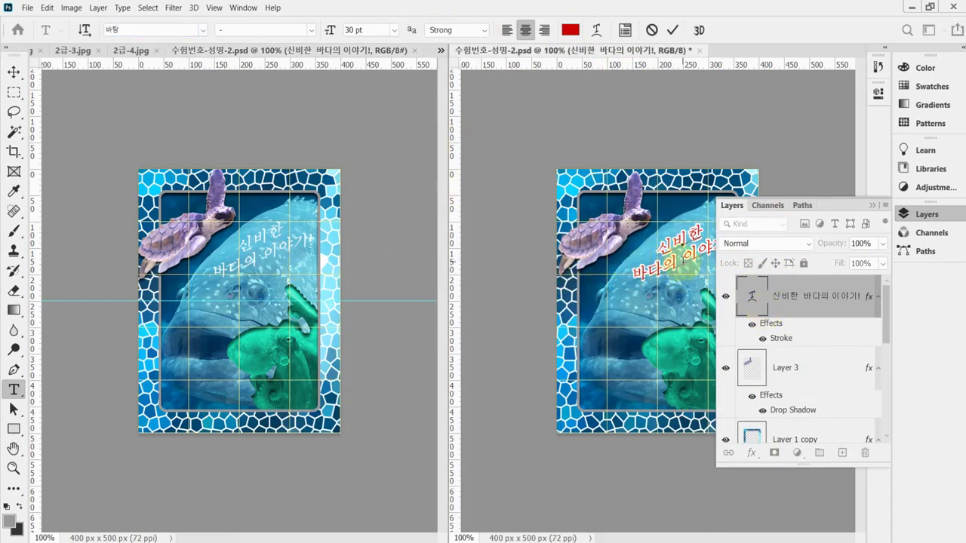
pyautogui.moveTo(675, 260); pyautogui.dragTo(285, 280)
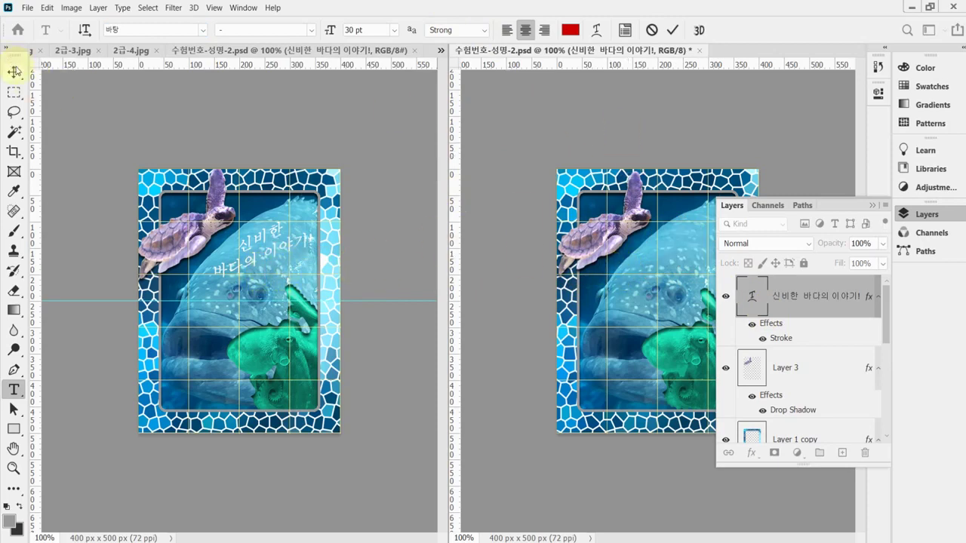
pyautogui.click(14, 71)
pyautogui.click(607, 155)
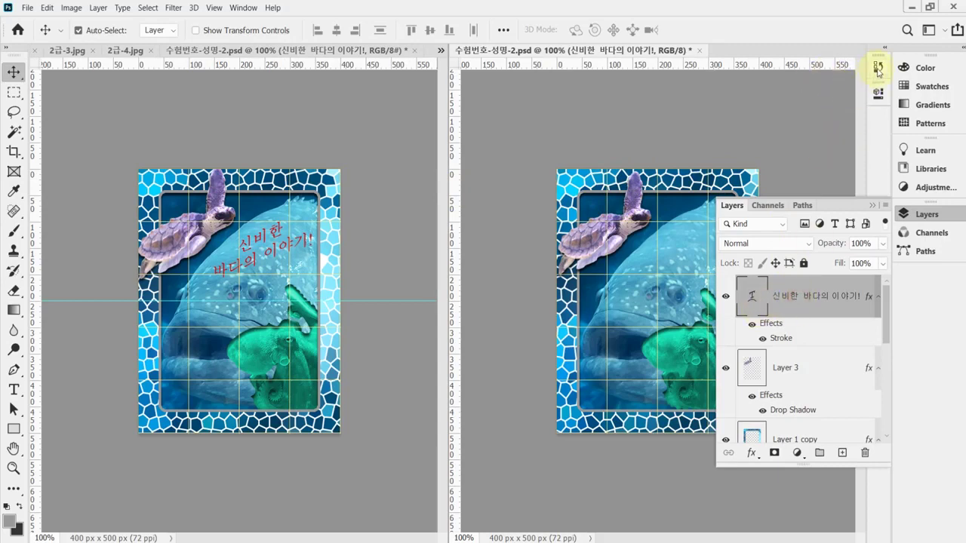
# Return to the saved state of 수험번호-성명-2.psd in the document history.
pyautogui.click(878, 69)
pyautogui.moveTo(861, 122); pyautogui.dragTo(858, 80)
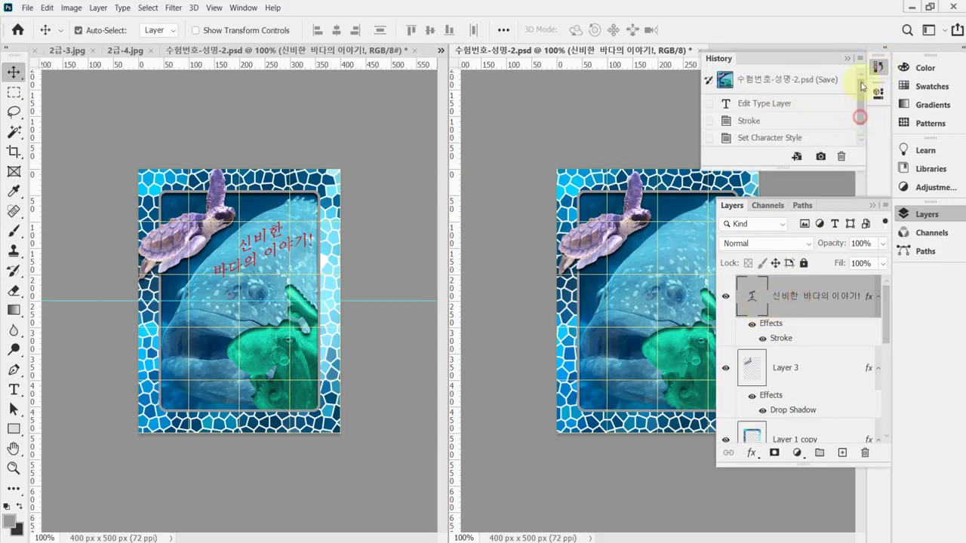
pyautogui.click(793, 86)
pyautogui.click(878, 66)
# Copy the stroked title from the reference document into the composition, delete the old title layer without effects and save.
pyautogui.moveTo(715, 312); pyautogui.dragTo(591, 264)
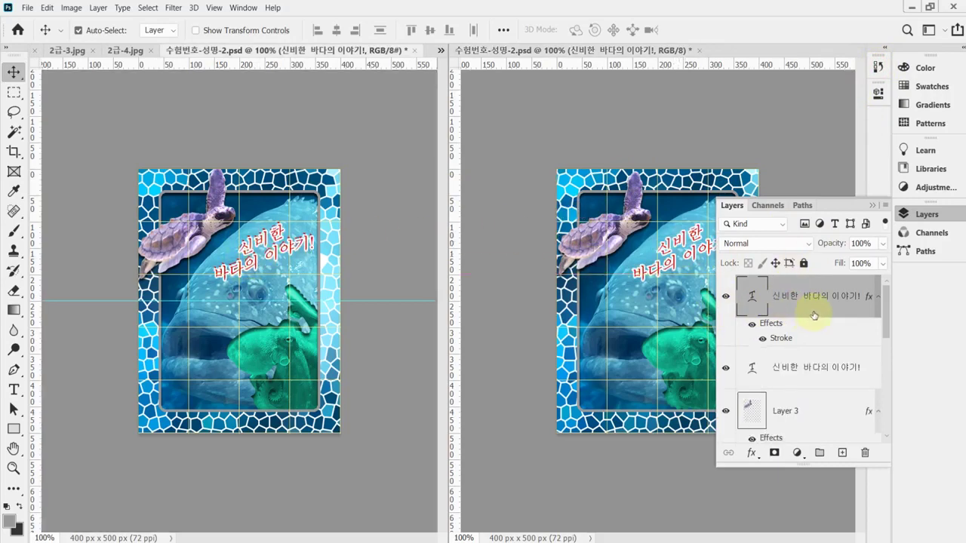
pyautogui.moveTo(842, 367); pyautogui.dragTo(865, 452)
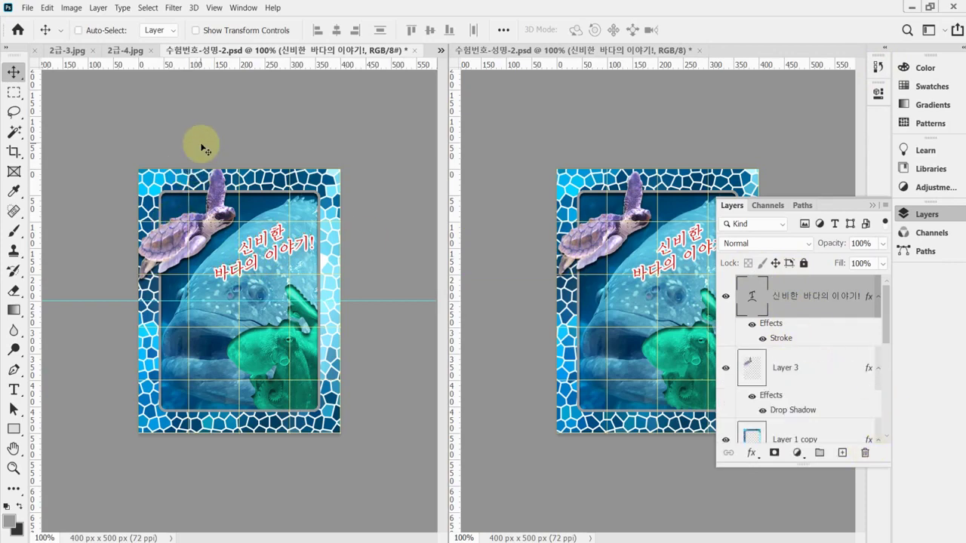
pyautogui.hotkey('ctrl', 's')
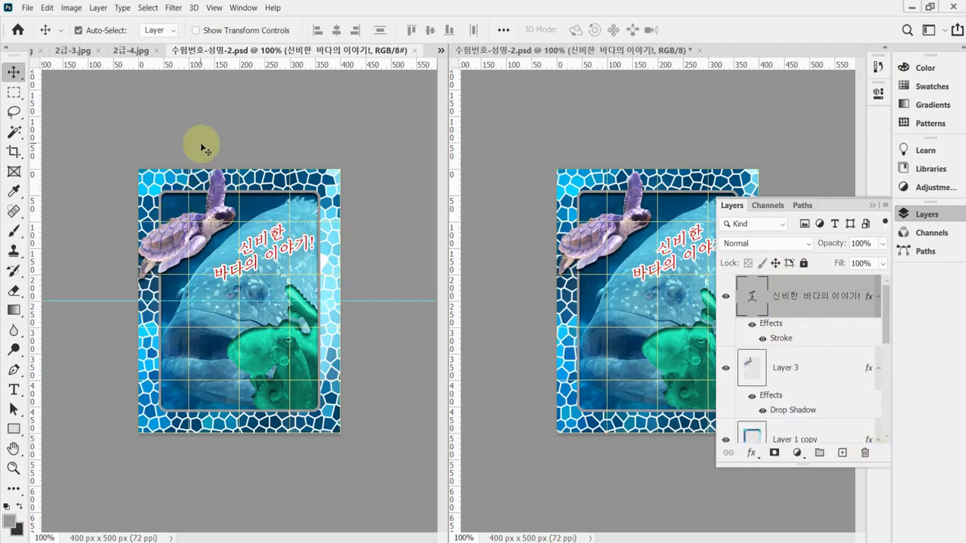
# Hide the composition's grid and guides and check the file-saving rules in the exam PDF in Acrobat Reader.
pyautogui.hotkey('ctrl', "'")
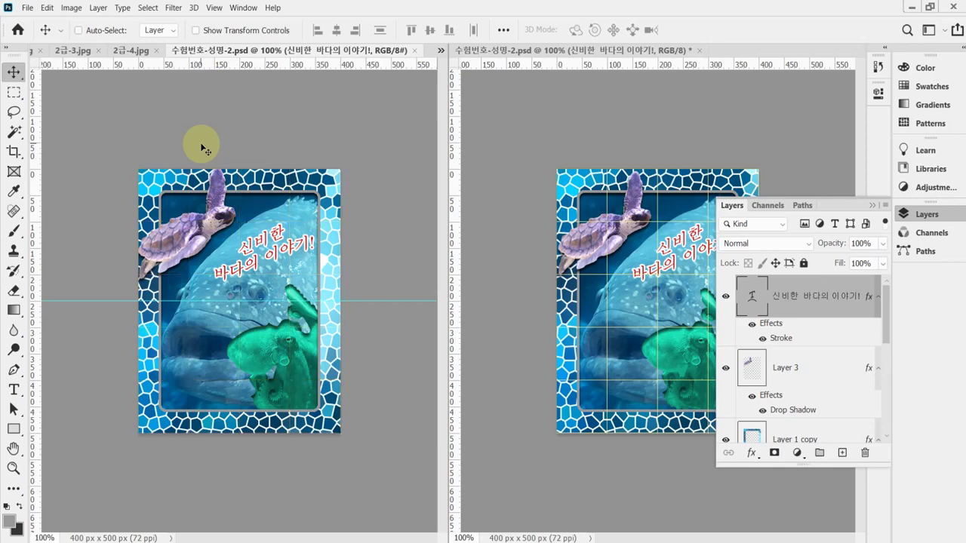
pyautogui.hotkey('ctrl', ';')
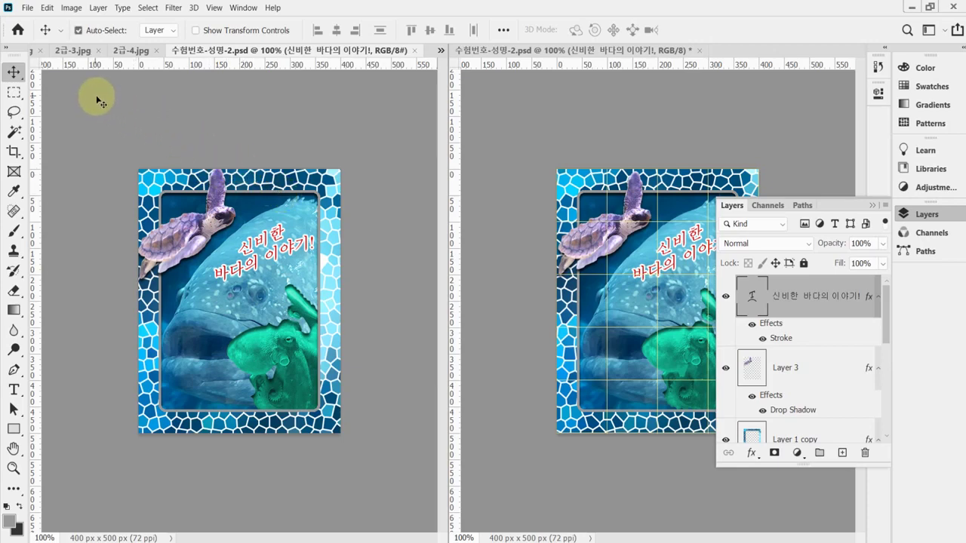
pyautogui.hotkey('alt', 'Tab')
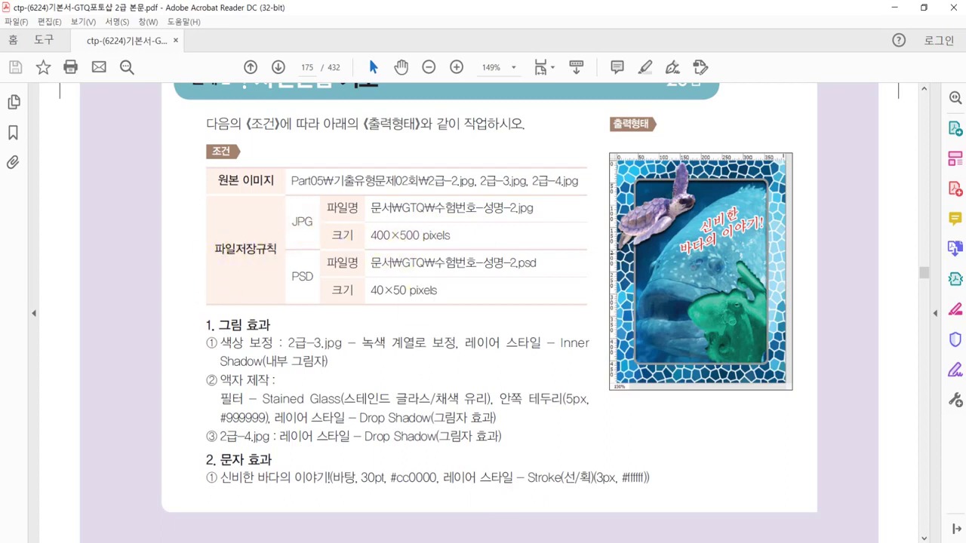
pyautogui.click(477, 511)
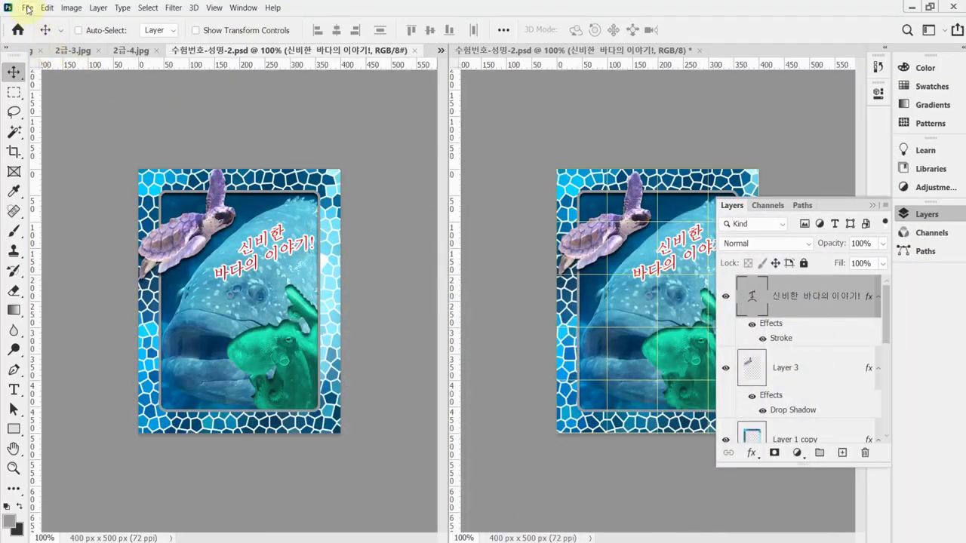
# Save the composition as 수험번호-성명-2.jpg in the 문서 GTQ folder, in JPEG format with quality 8.
pyautogui.hotkey('ctrl', 'shift', 's')
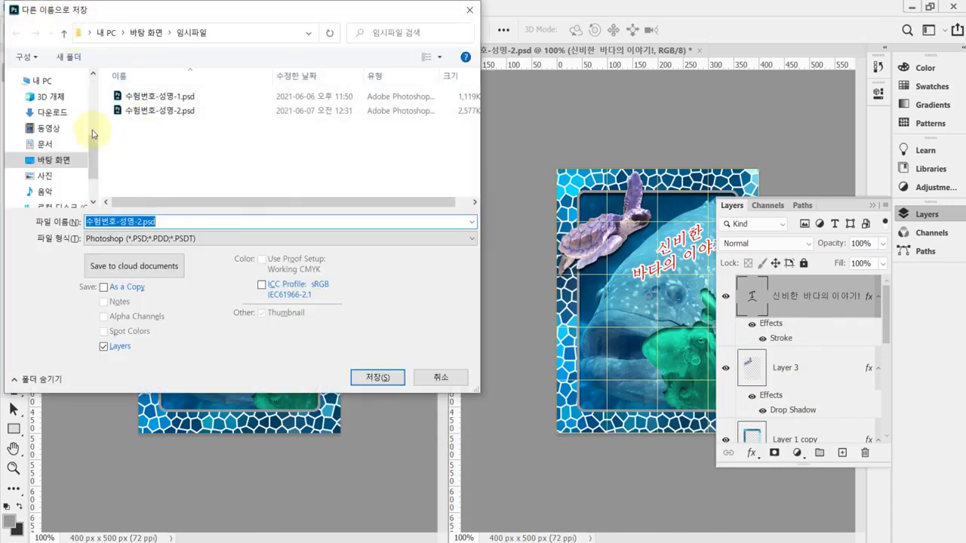
pyautogui.click(62, 145)
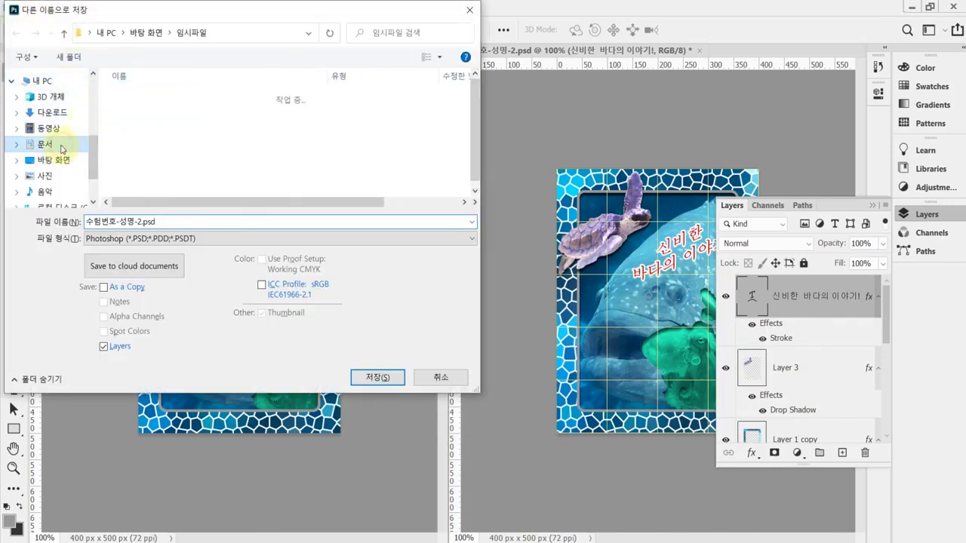
pyautogui.doubleClick(173, 194)
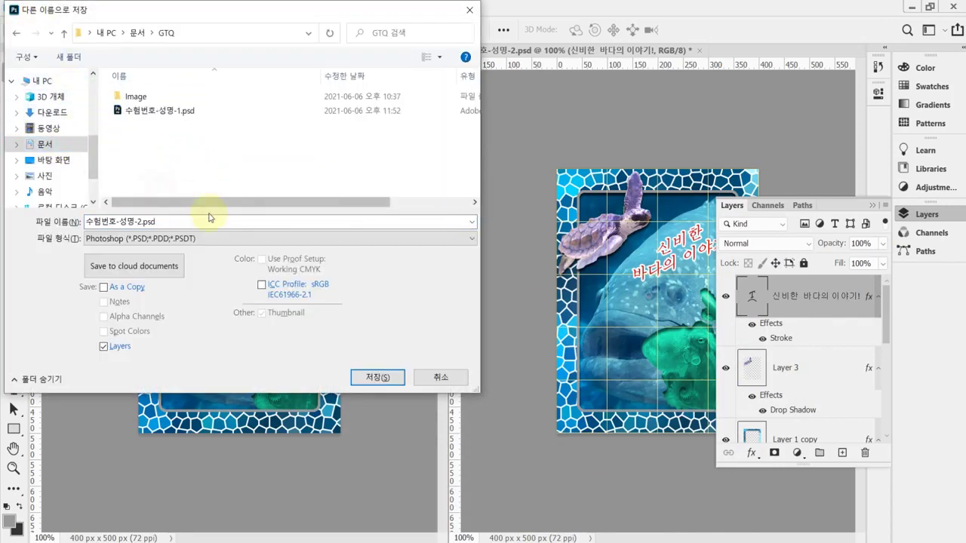
pyautogui.click(188, 241)
pyautogui.click(188, 249)
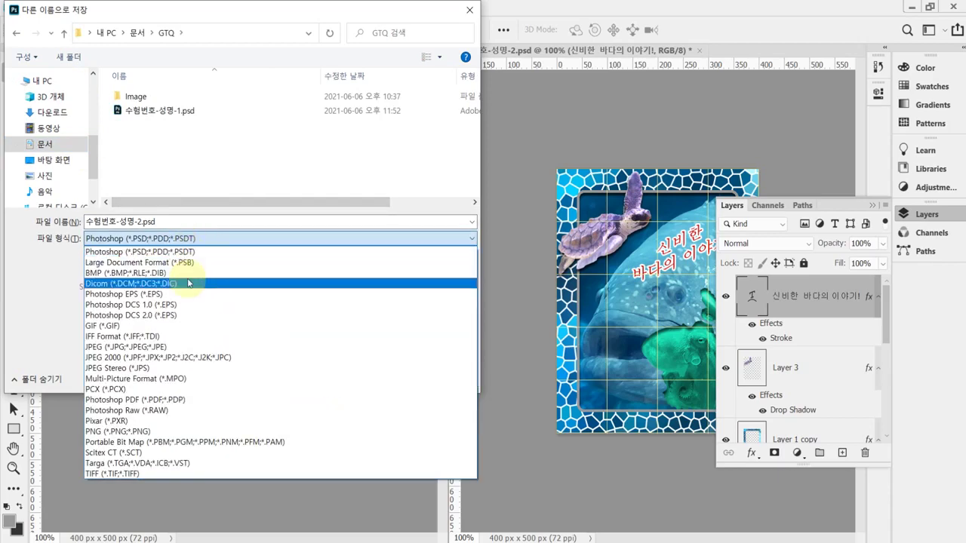
pyautogui.click(187, 346)
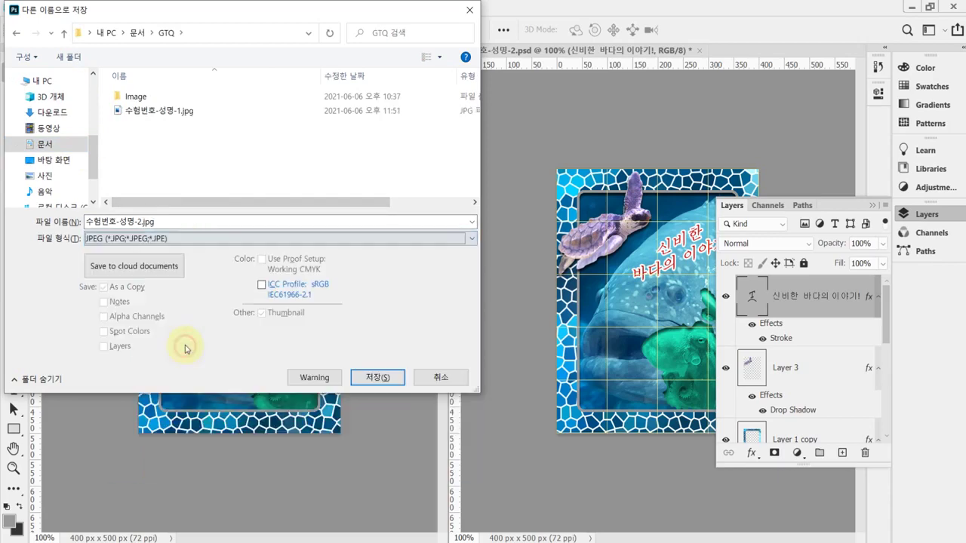
pyautogui.click(364, 381)
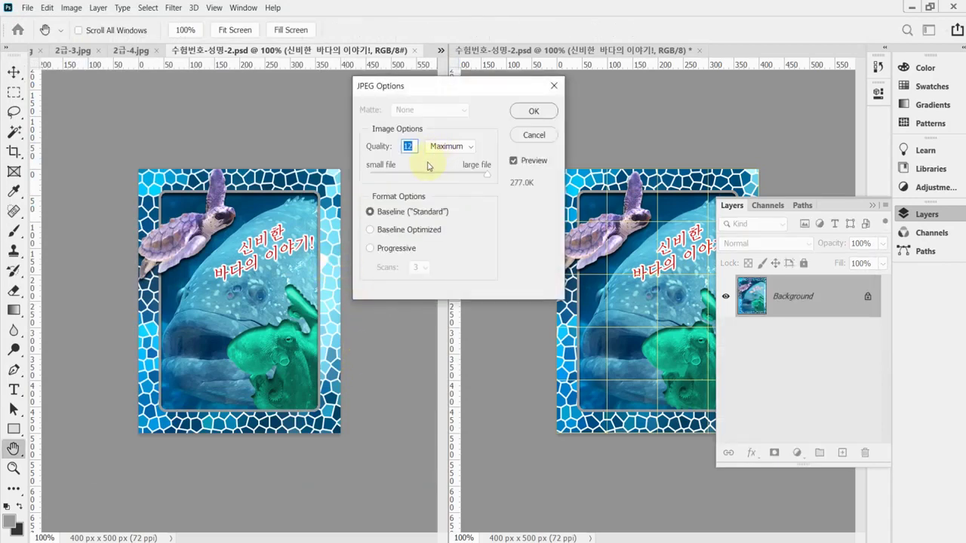
pyautogui.write('8')
pyautogui.press('Return')
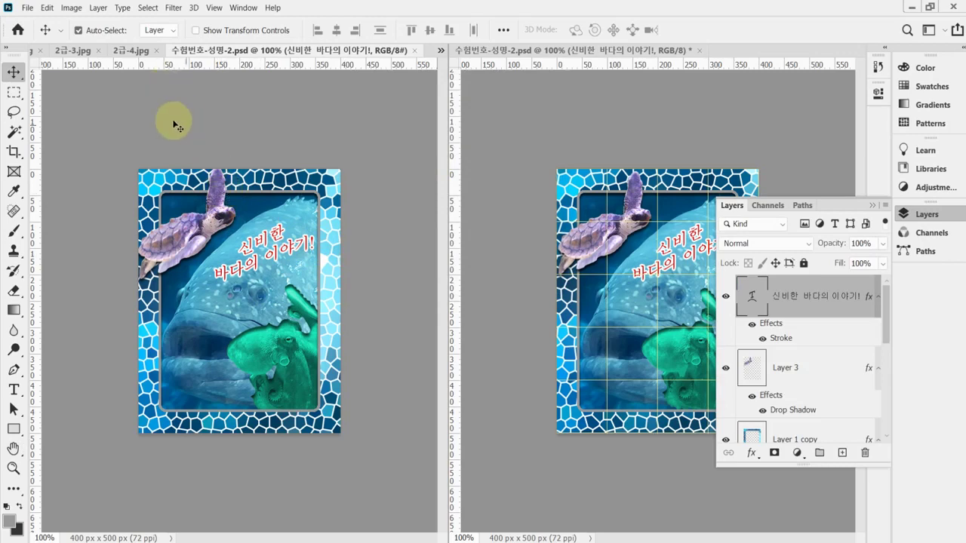
# Resize the composition's image to 40 pixels wide with its proportions kept.
pyautogui.click(72, 7)
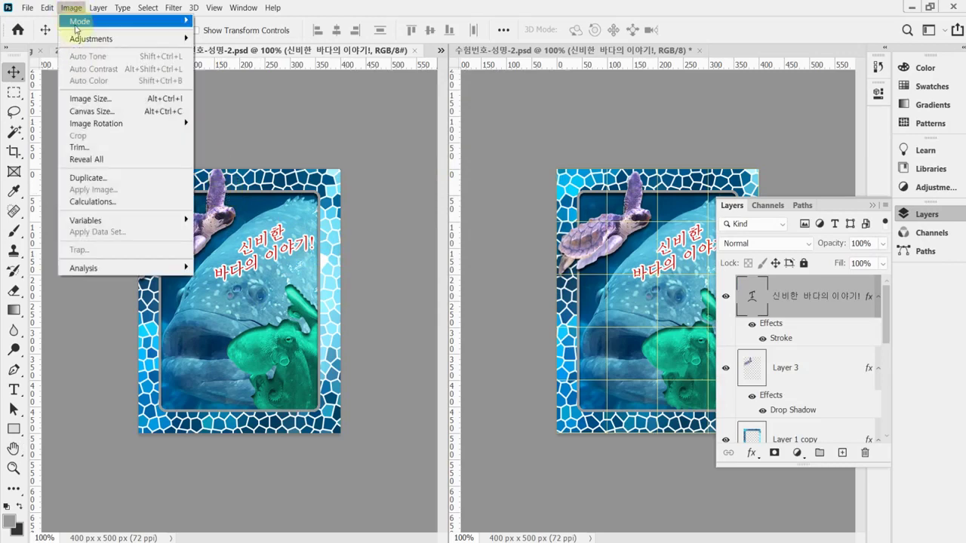
pyautogui.click(105, 104)
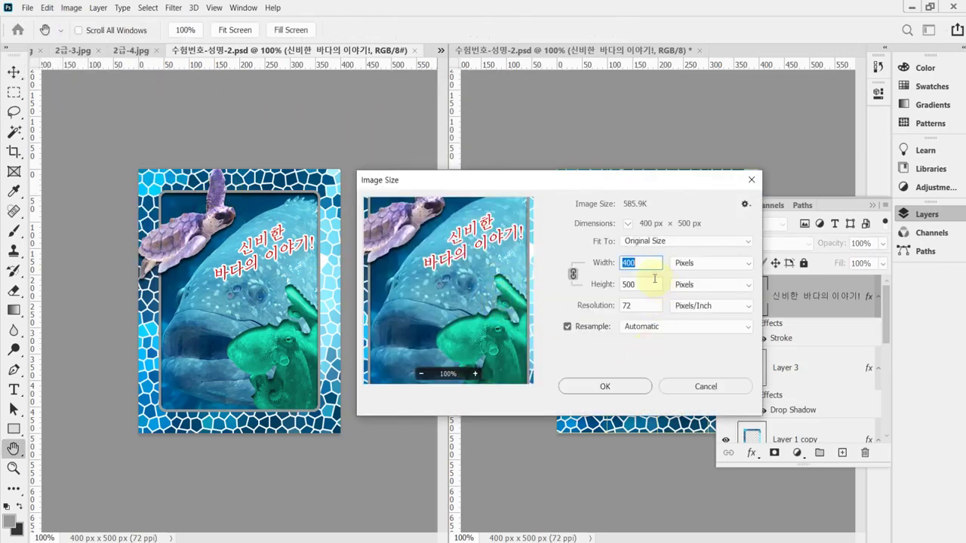
pyautogui.write('40')
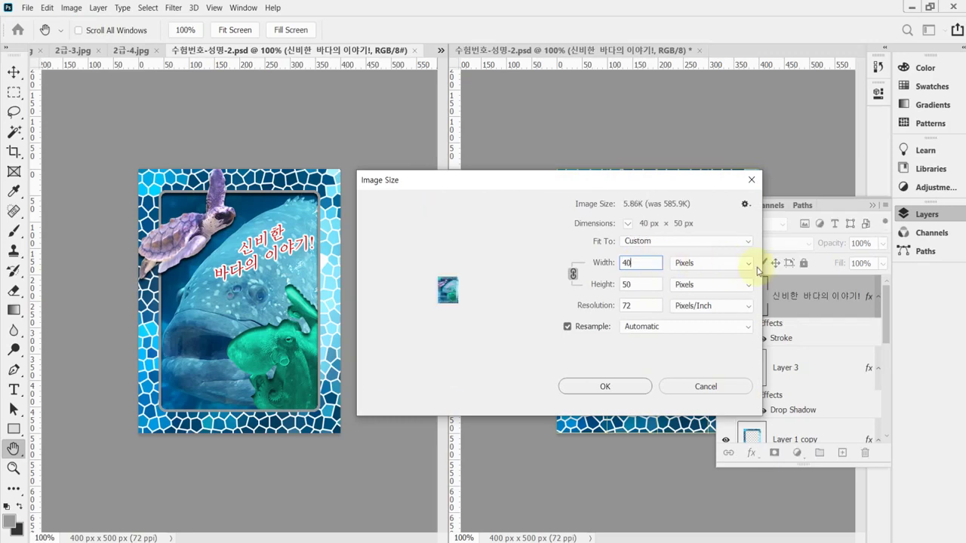
pyautogui.press('Return')
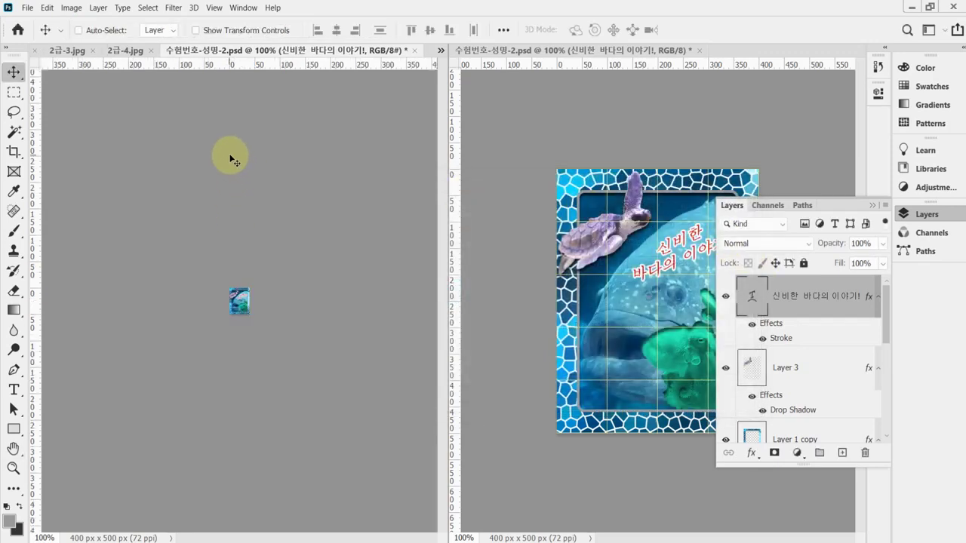
# Save the reduced composition as 수험번호-성명-2.psd in Photoshop format in the 문서 GTQ folder.
pyautogui.hotkey('ctrl', 'shift', 's')
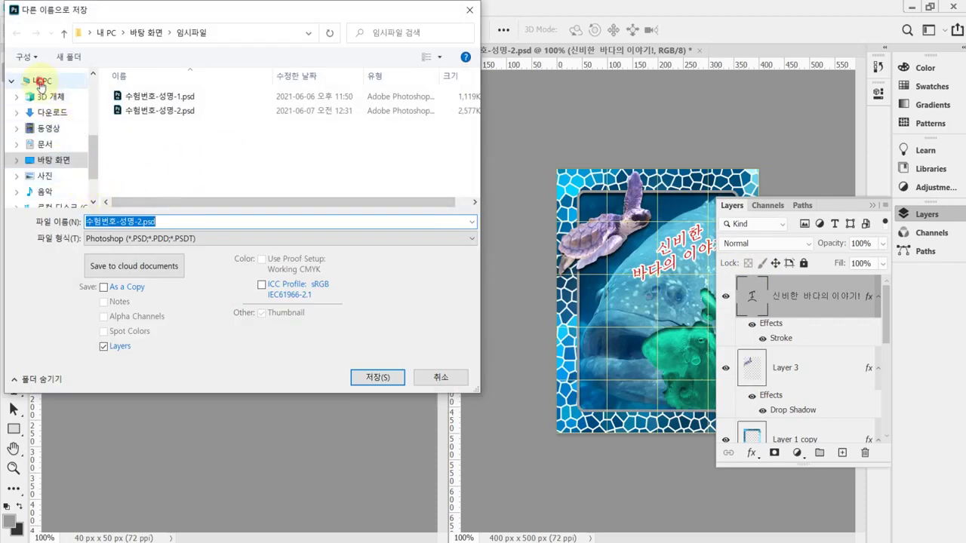
pyautogui.click(39, 80)
pyautogui.click(52, 146)
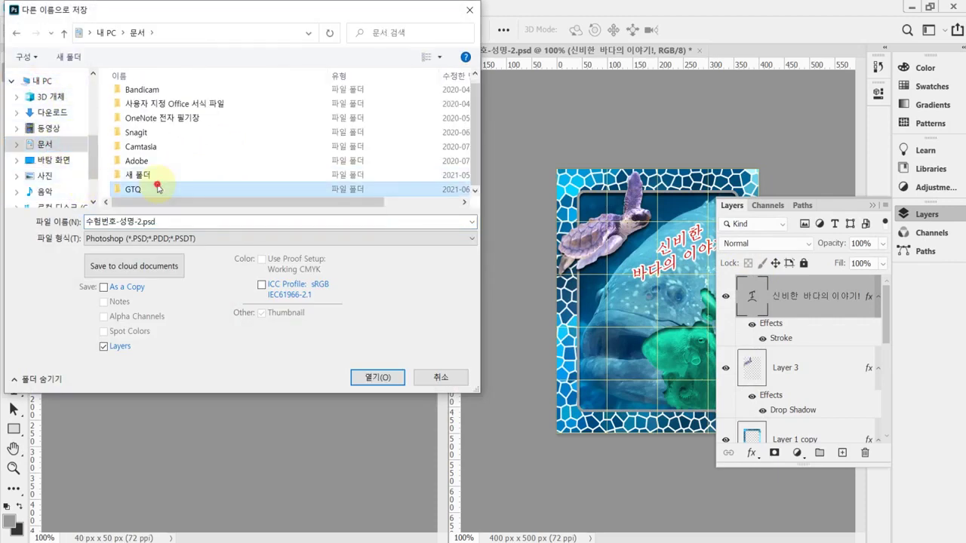
pyautogui.doubleClick(181, 188)
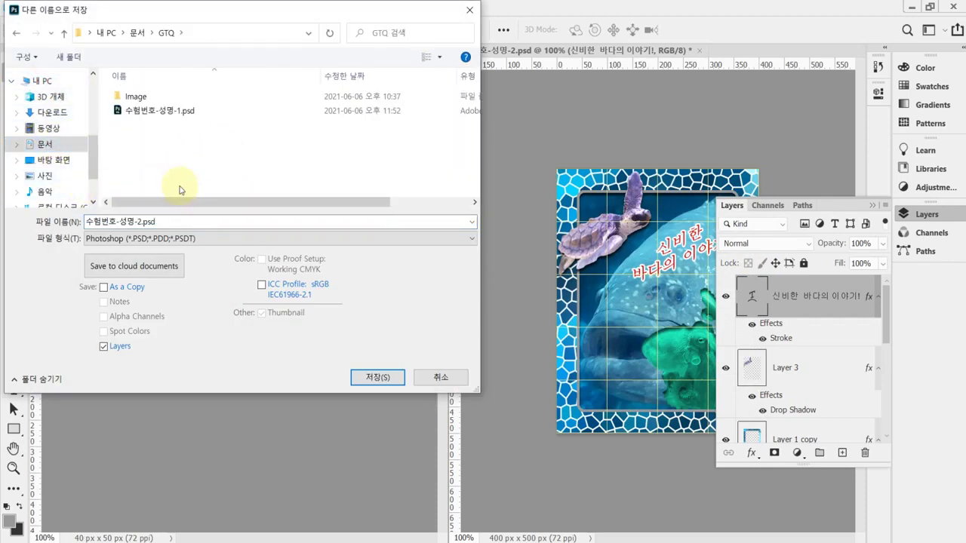
pyautogui.click(373, 375)
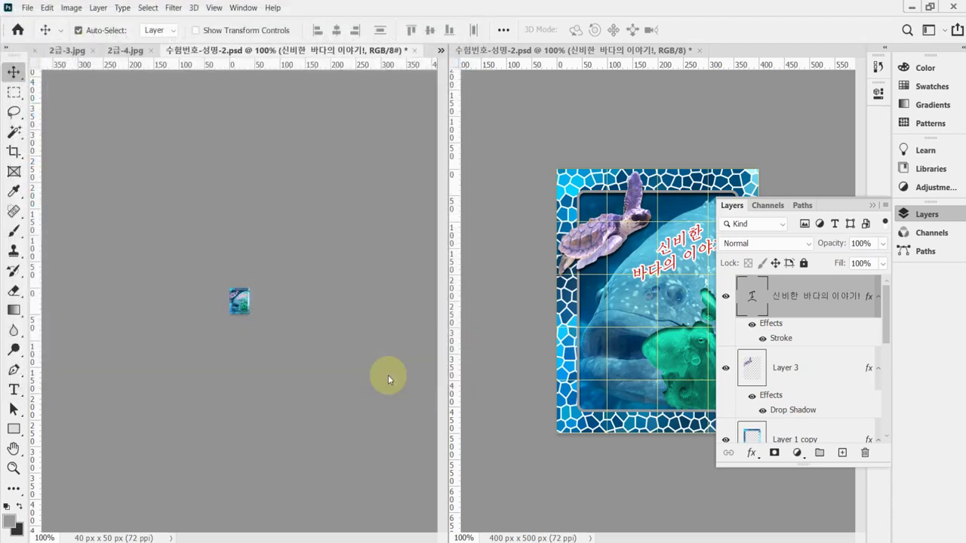
pyautogui.click(482, 349)
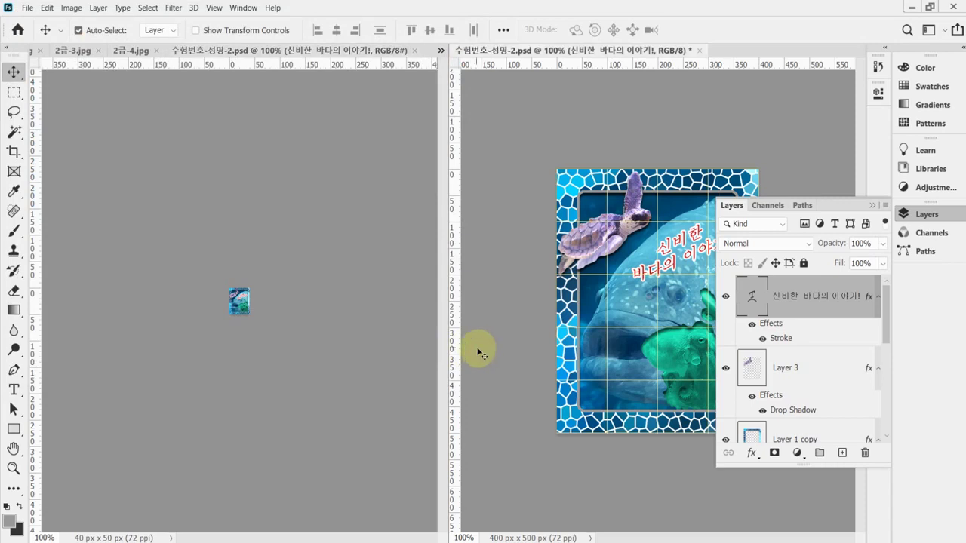
# Switch to the exam PDF in Acrobat Reader and examine problem 3's saving rules, image effects, text effects and output sample.
pyautogui.hotkey('alt', 'Tab')
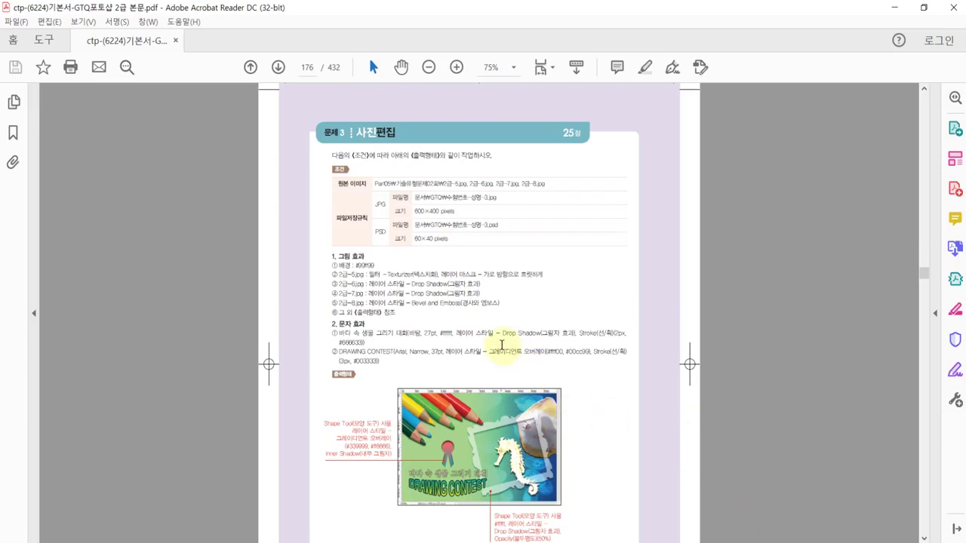
pyautogui.scroll(2, 501, 345)
pyautogui.scroll(2, 581, 351)
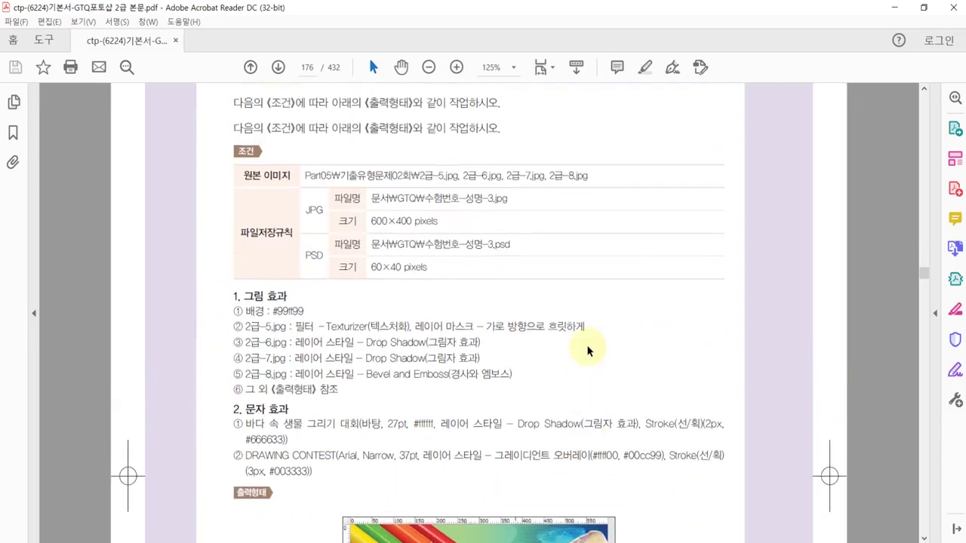
pyautogui.scroll(1, 589, 351)
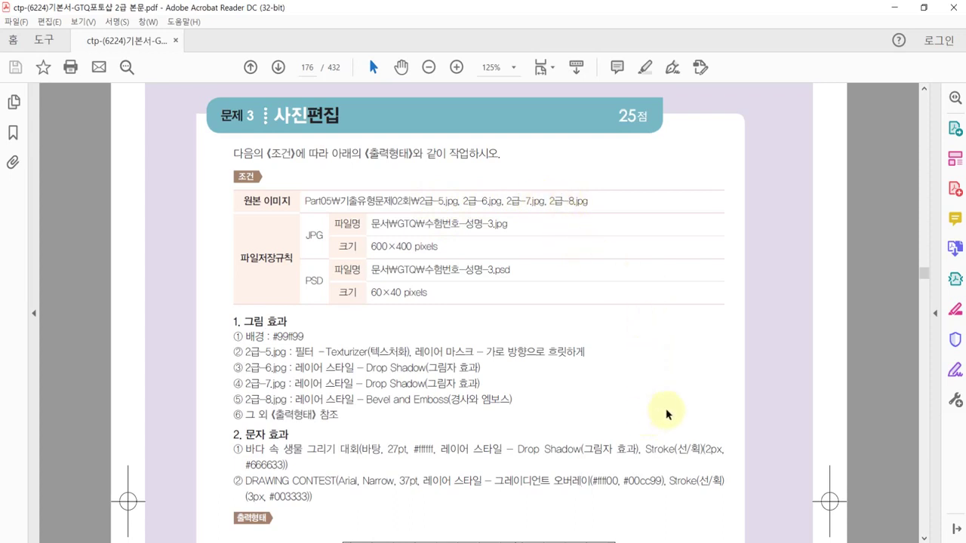
pyautogui.scroll(-5, 679, 407)
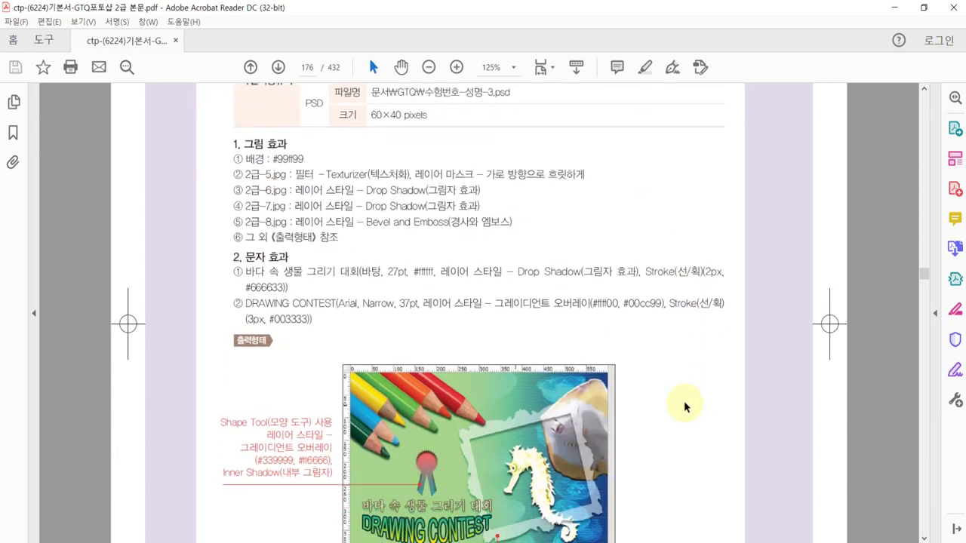
pyautogui.scroll(-1, 684, 407)
pyautogui.scroll(2, 685, 408)
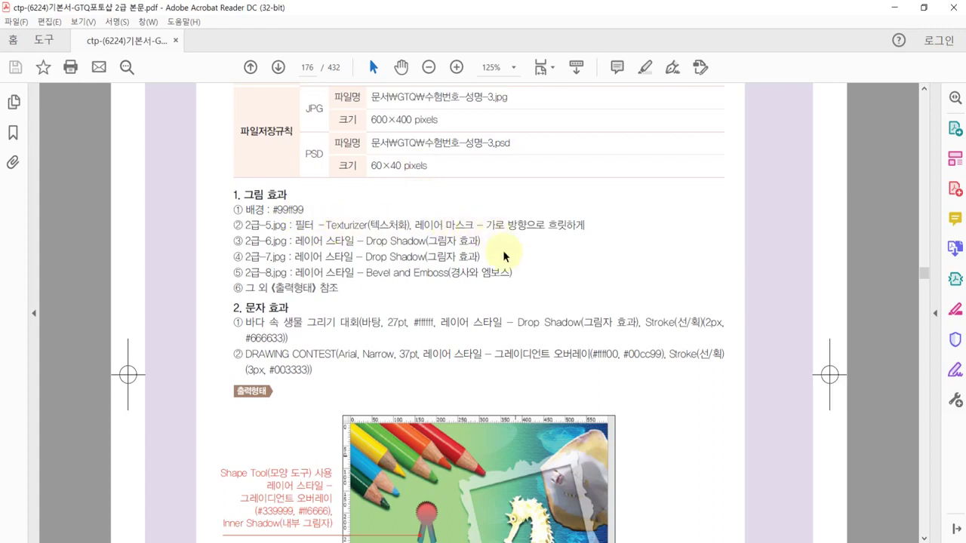
pyautogui.scroll(-1, 608, 323)
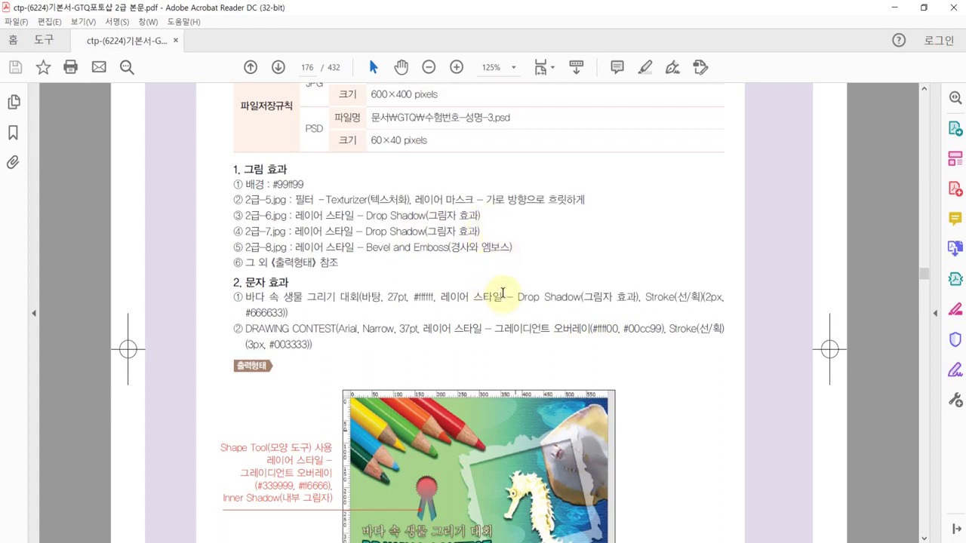
pyautogui.scroll(-3, 503, 293)
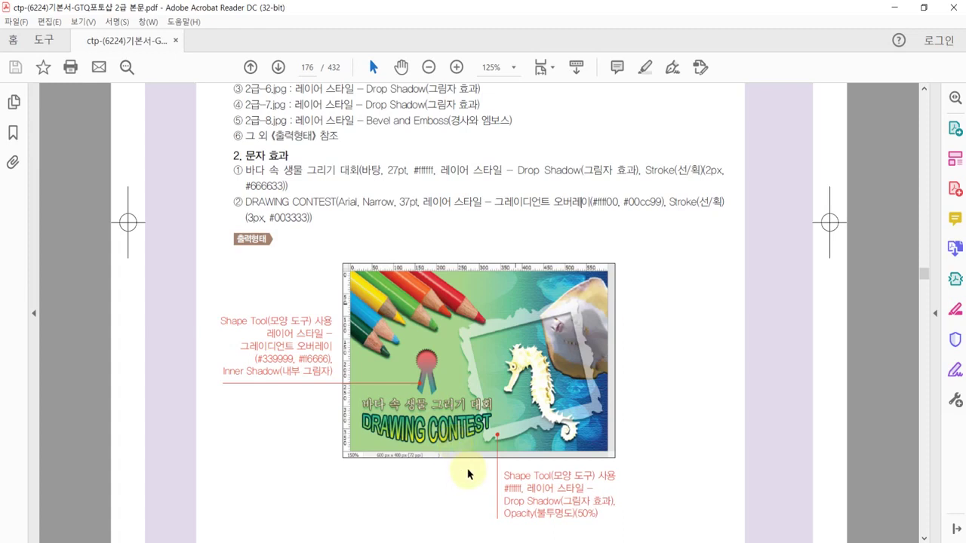
# Switch back to Photoshop and create a new 600 × 400 pixel RGB document at 72 pixels/inch with a white background.
pyautogui.hotkey('alt', 'Tab')
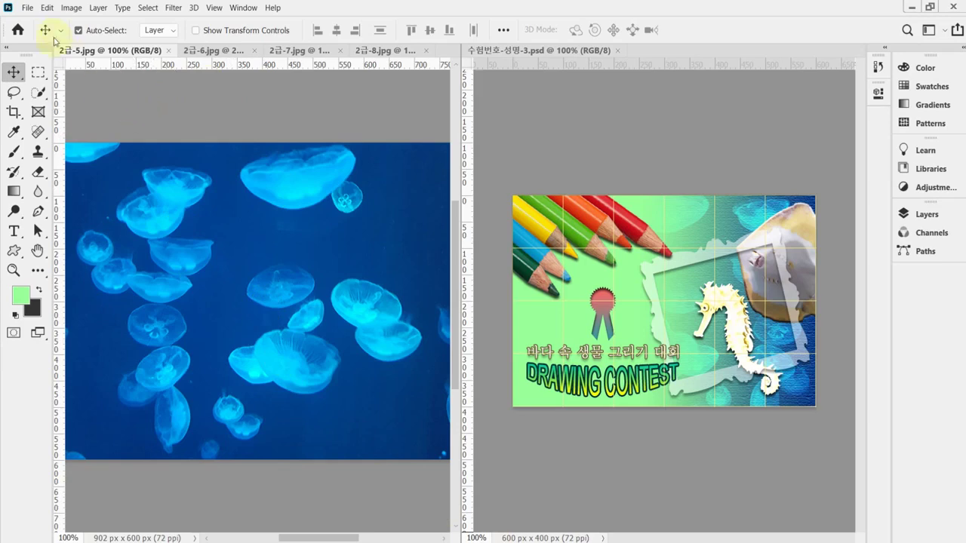
pyautogui.click(27, 8)
pyautogui.click(34, 23)
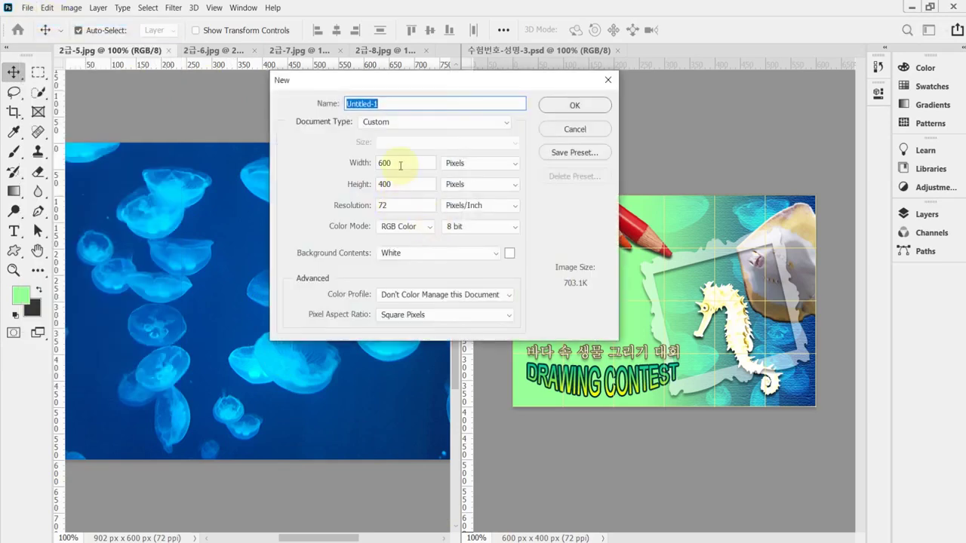
pyautogui.click(400, 164)
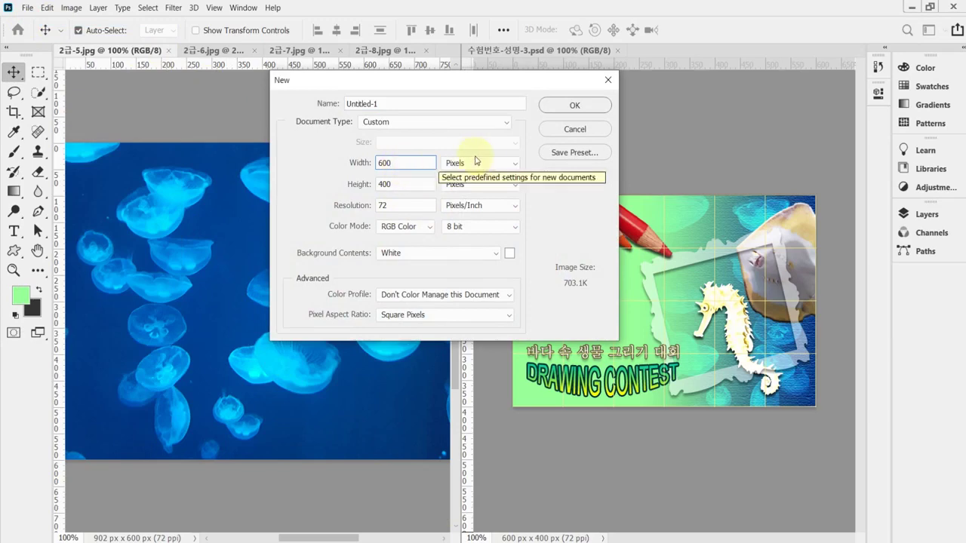
pyautogui.click(420, 185)
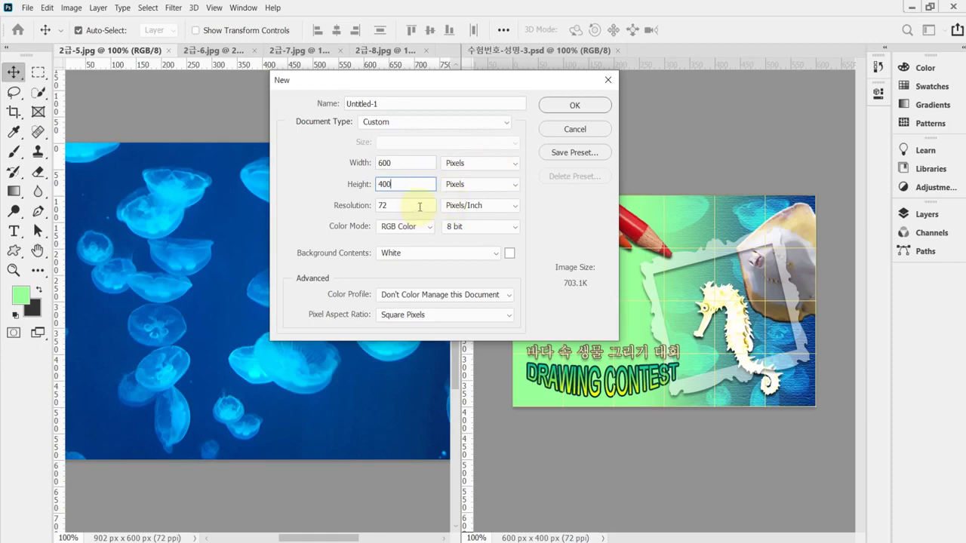
pyautogui.click(577, 107)
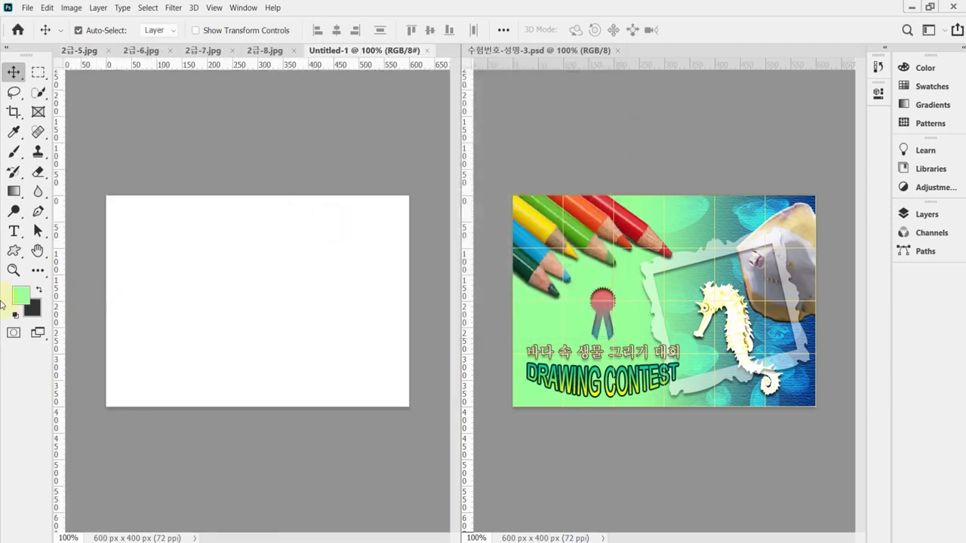
# Try the hex values 000009, c9 and 9c9 for the foreground colour.
pyautogui.click(21, 296)
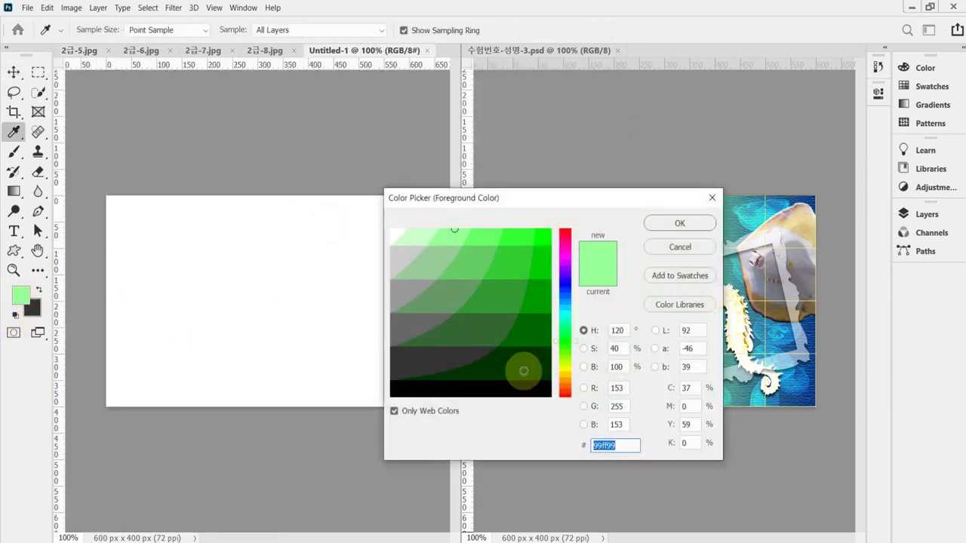
pyautogui.click(604, 446)
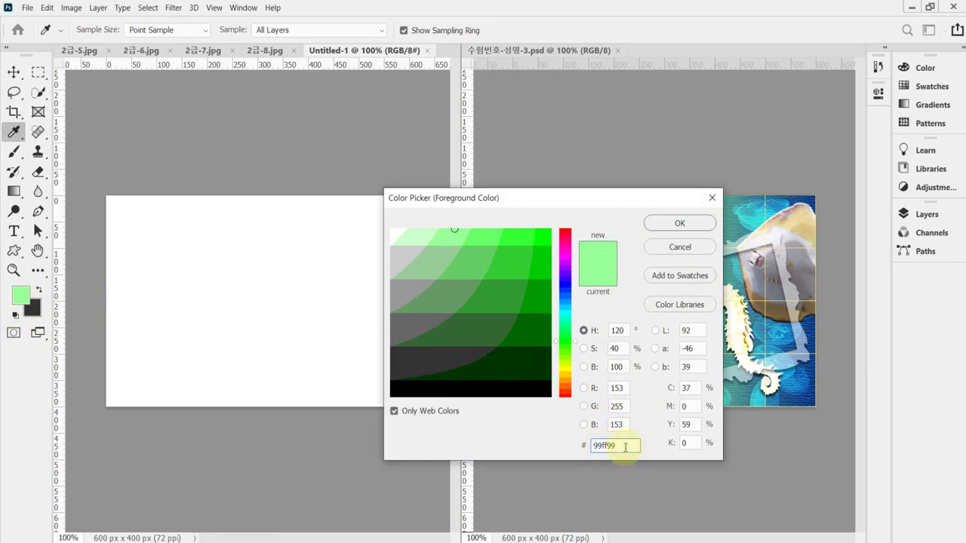
pyautogui.doubleClick(631, 446)
pyautogui.write('000009')
pyautogui.click(527, 436)
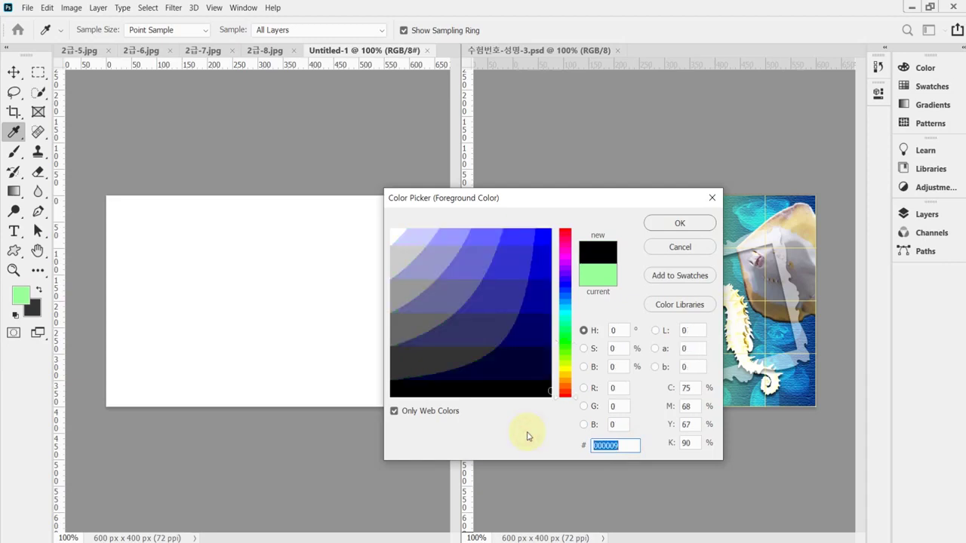
pyautogui.write('c9')
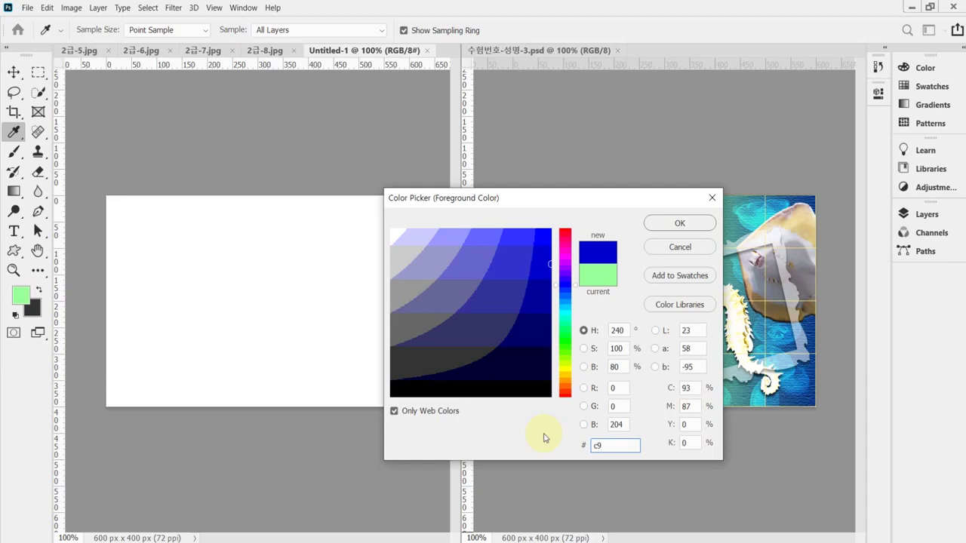
pyautogui.press('BackSpace')
pyautogui.press('BackSpace')
pyautogui.write('9')
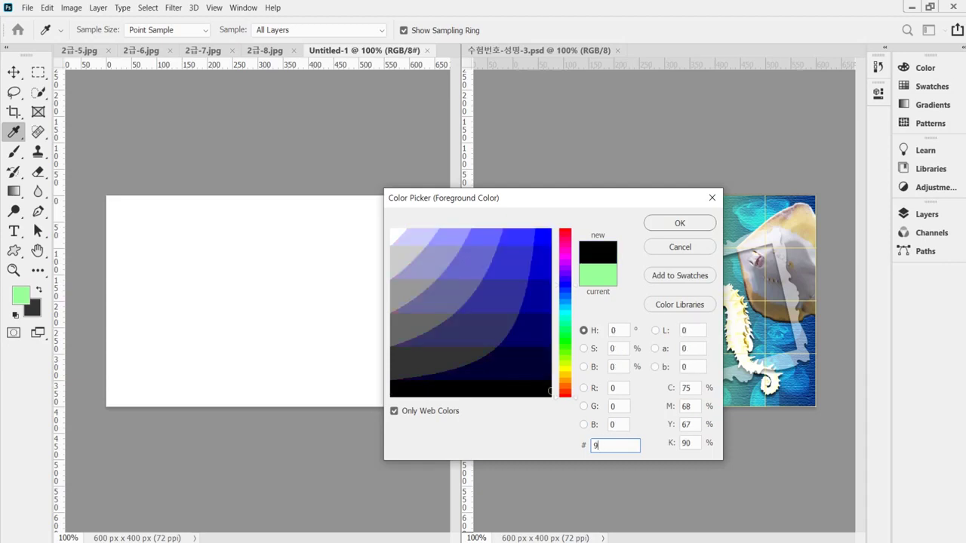
pyautogui.write('c')
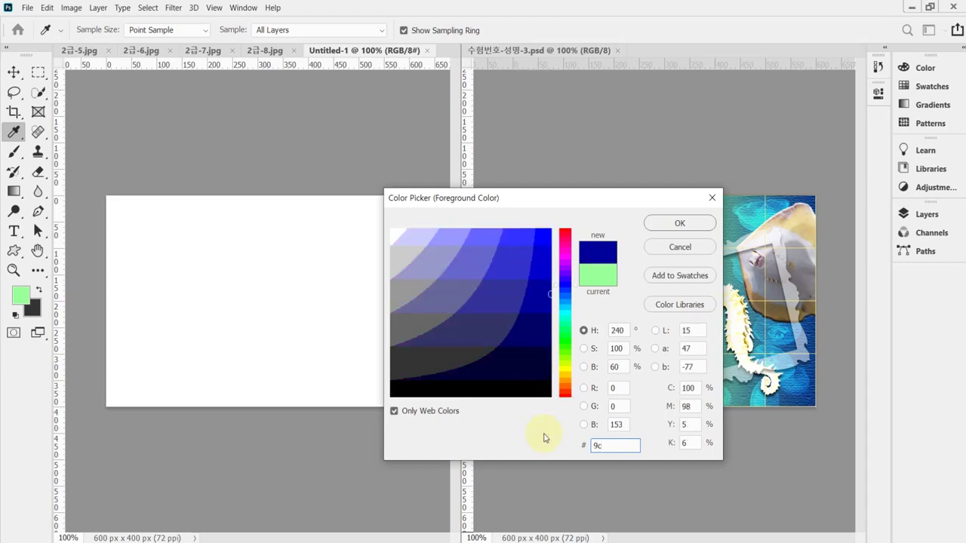
pyautogui.write('9')
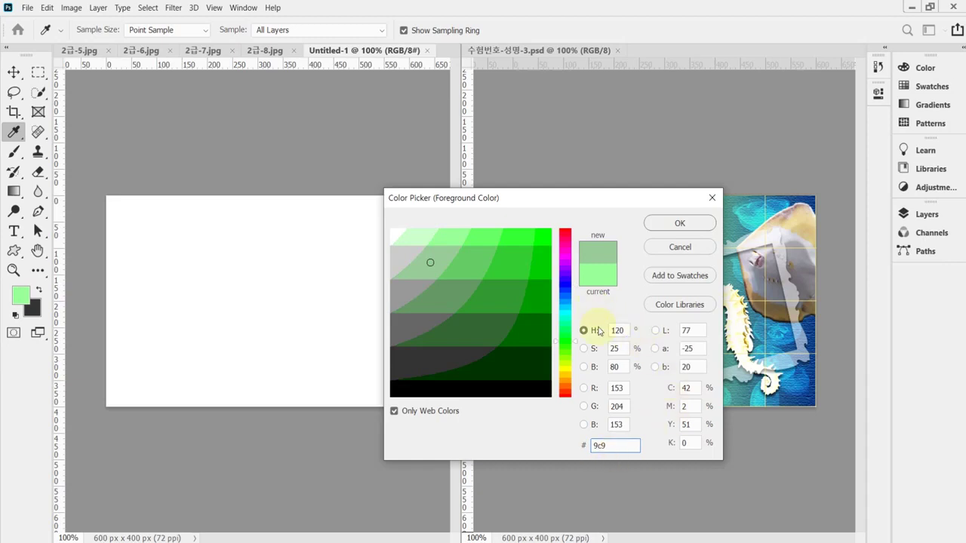
pyautogui.moveTo(592, 203); pyautogui.dragTo(587, 188)
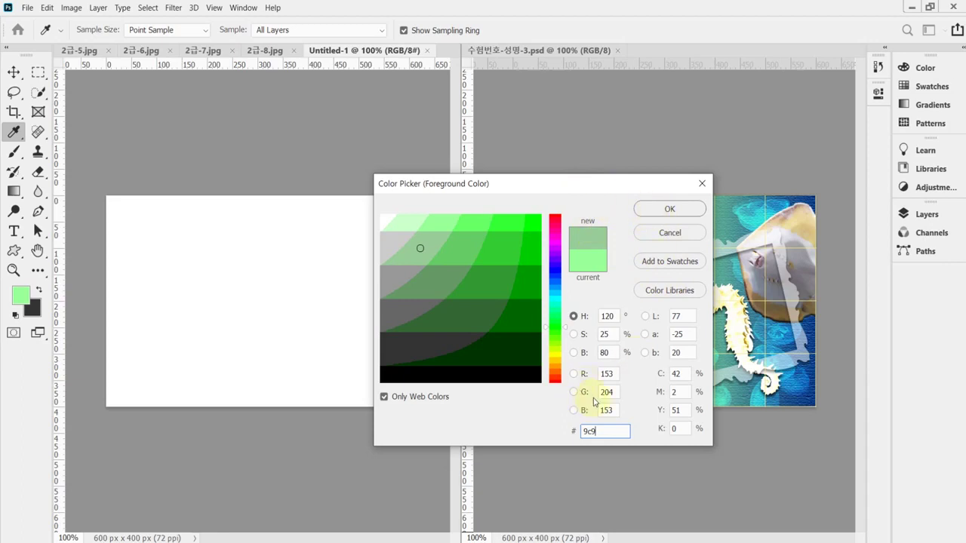
# Set the foreground colour to hex 9f9 (99ff99) and fill the new document's background with it.
pyautogui.press('BackSpace')
pyautogui.press('BackSpace')
pyautogui.write('f')
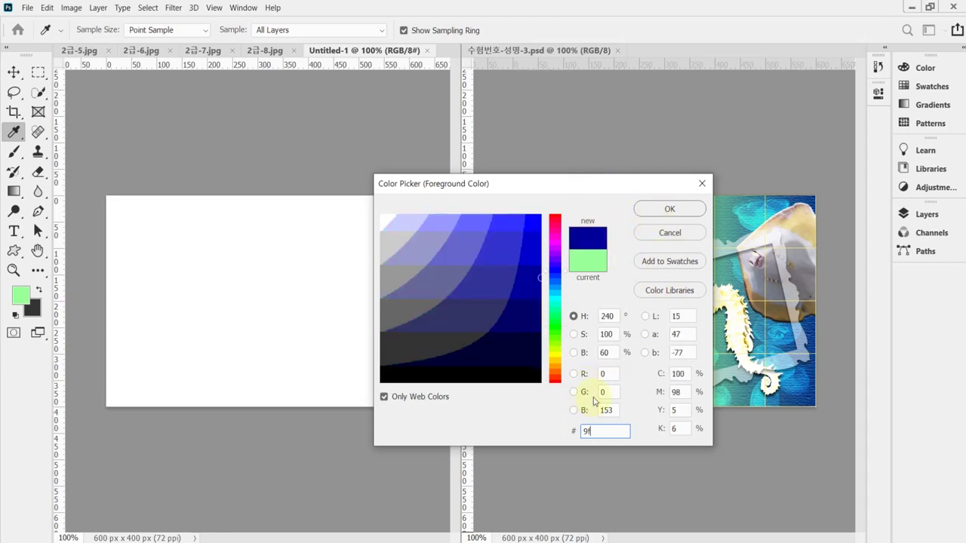
pyautogui.write('9f9')
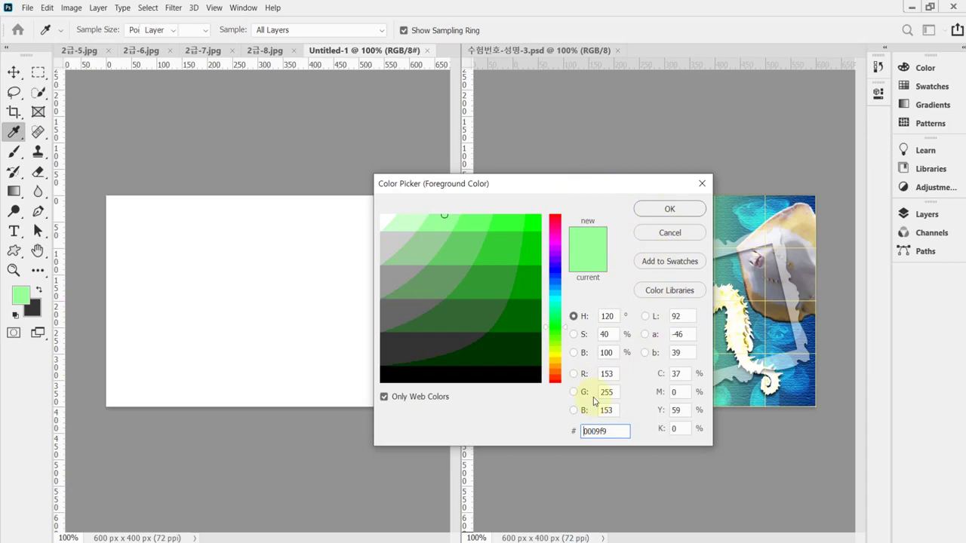
pyautogui.press('Return')
pyautogui.press('v')
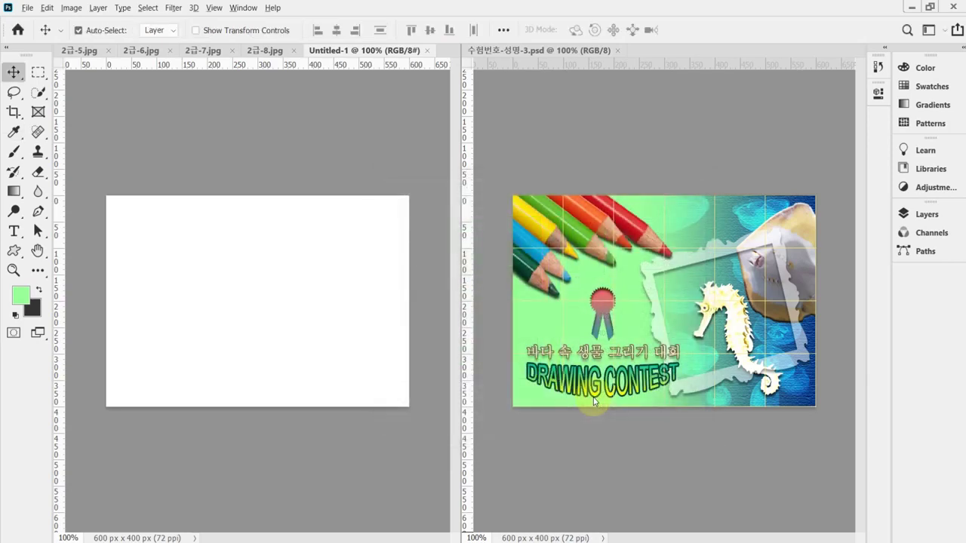
pyautogui.hotkey('alt', 'Delete')
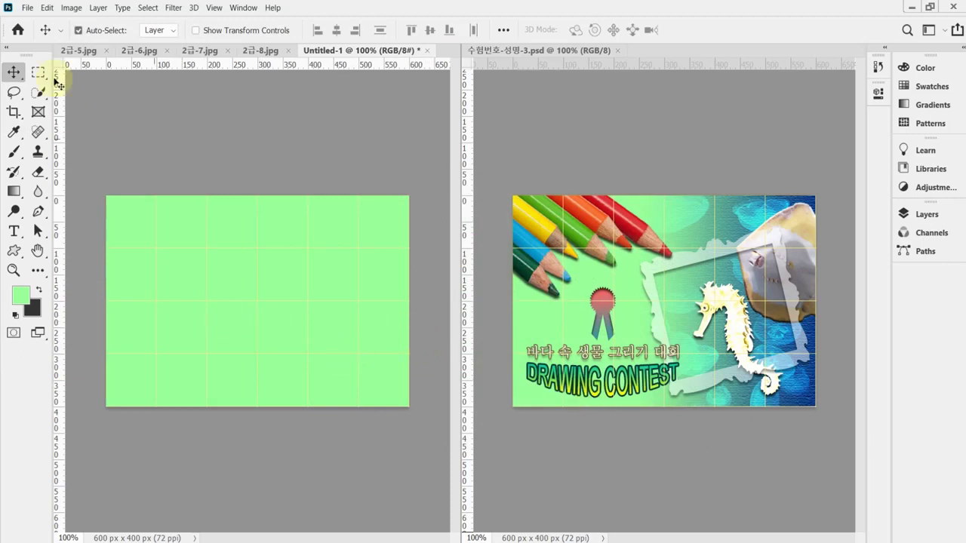
# Copy the entire jellyfish image from 2급-5.jpg and paste it into the Untitled-1 document.
pyautogui.click(80, 50)
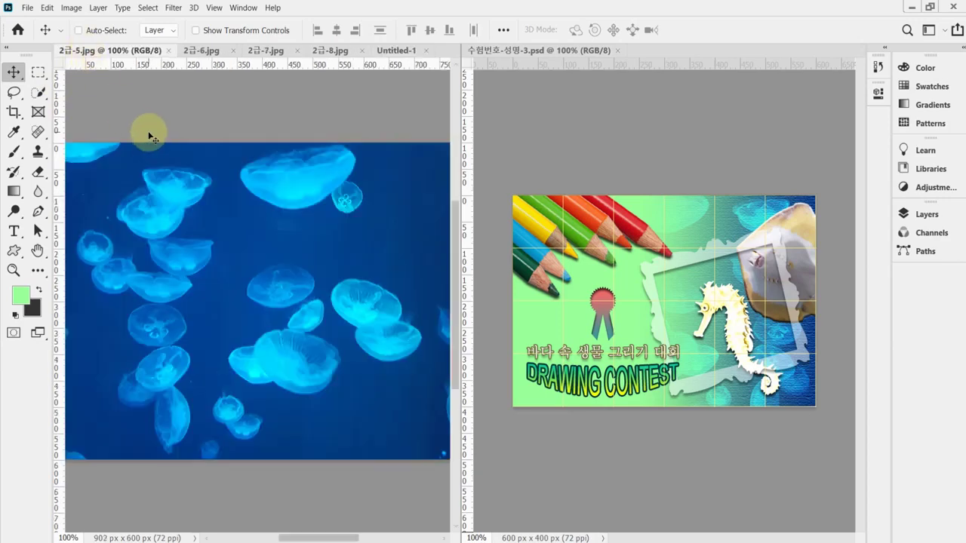
pyautogui.hotkey('ctrl', 'a')
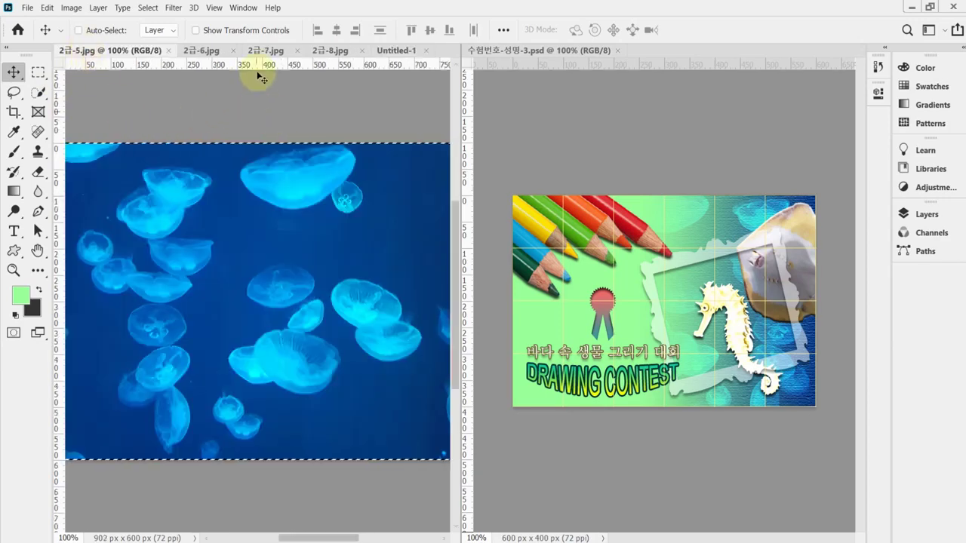
pyautogui.click(389, 50)
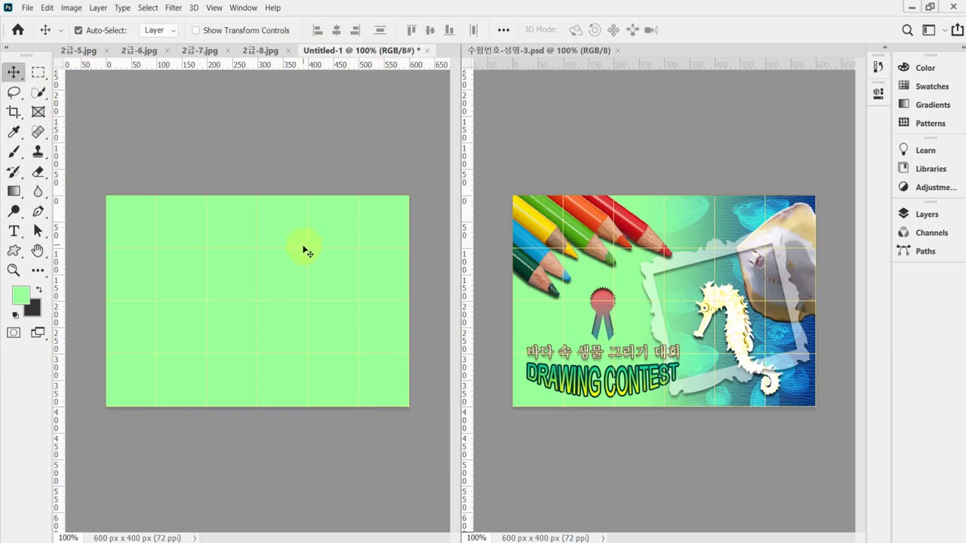
pyautogui.hotkey('ctrl', 'v')
# Flip the pasted jellyfish image horizontally, scale it to about 80% and position it to cover the whole canvas.
pyautogui.hotkey('ctrl', 't')
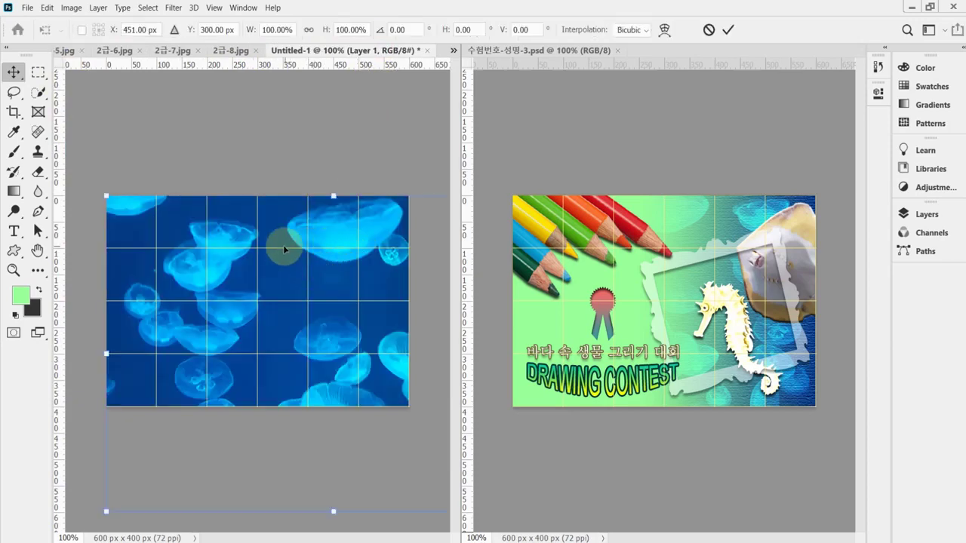
pyautogui.rightClick(284, 242)
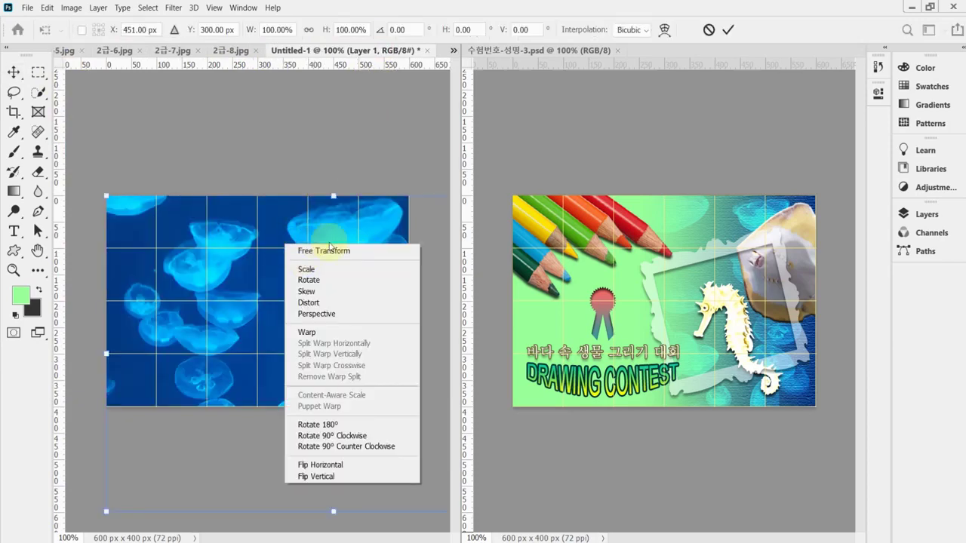
pyautogui.click(381, 469)
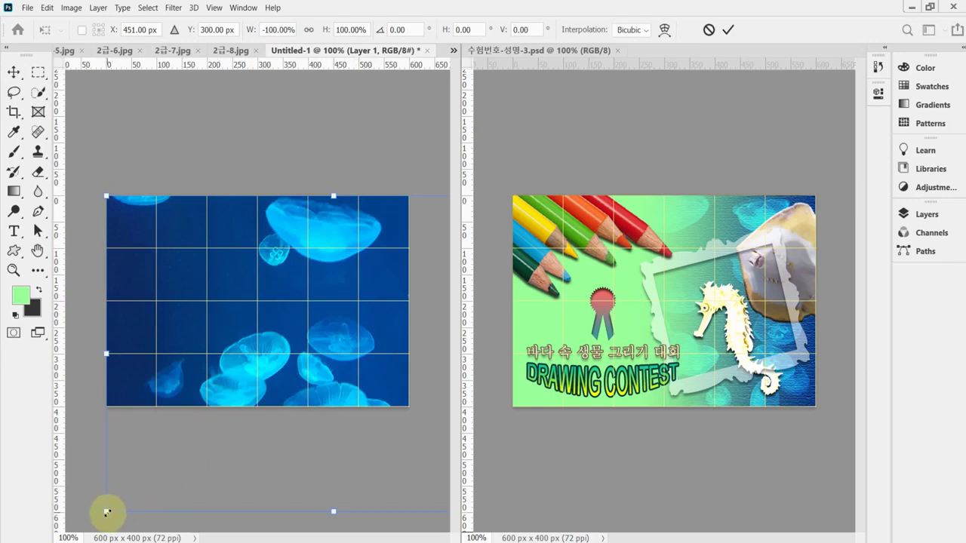
pyautogui.moveTo(107, 512); pyautogui.dragTo(231, 427)
pyautogui.moveTo(355, 367); pyautogui.dragTo(208, 369)
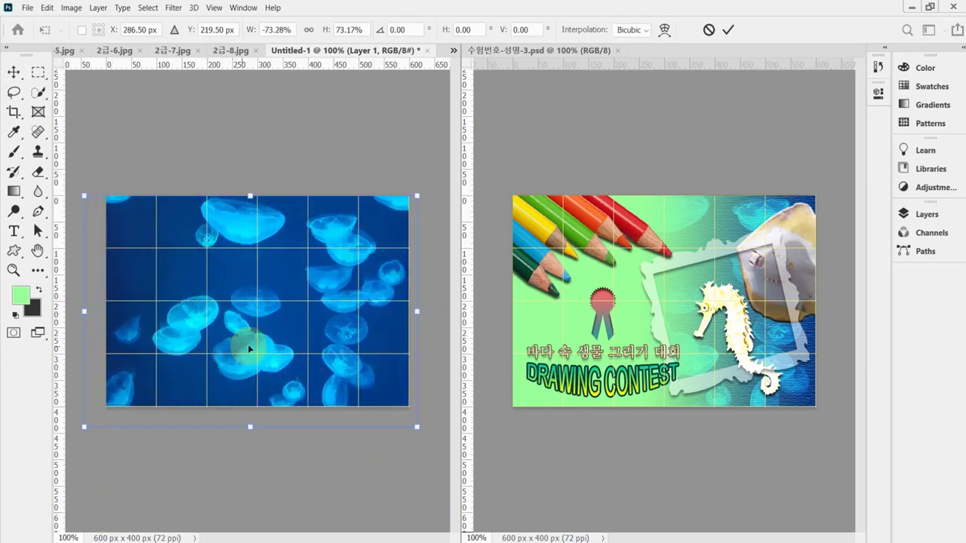
pyautogui.moveTo(311, 362); pyautogui.dragTo(333, 363)
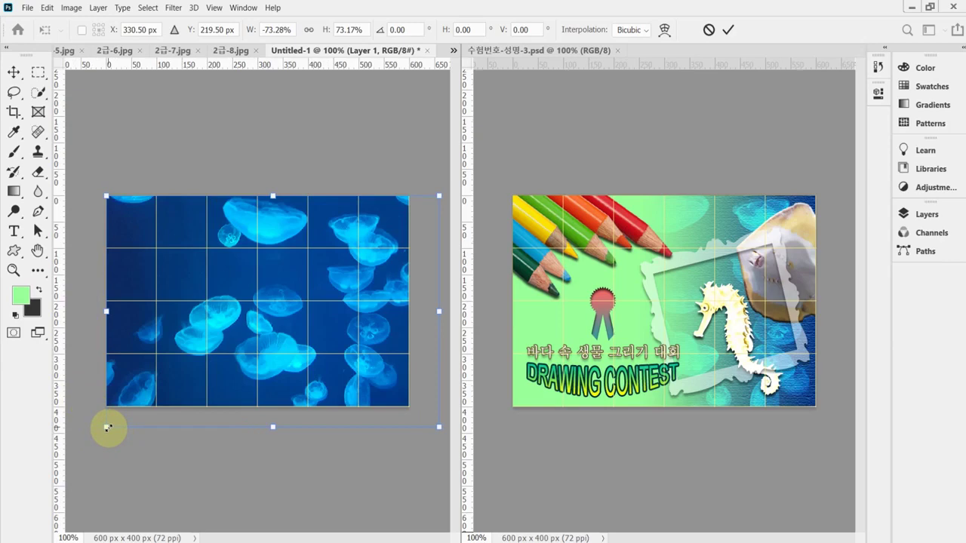
pyautogui.moveTo(108, 428); pyautogui.dragTo(79, 447)
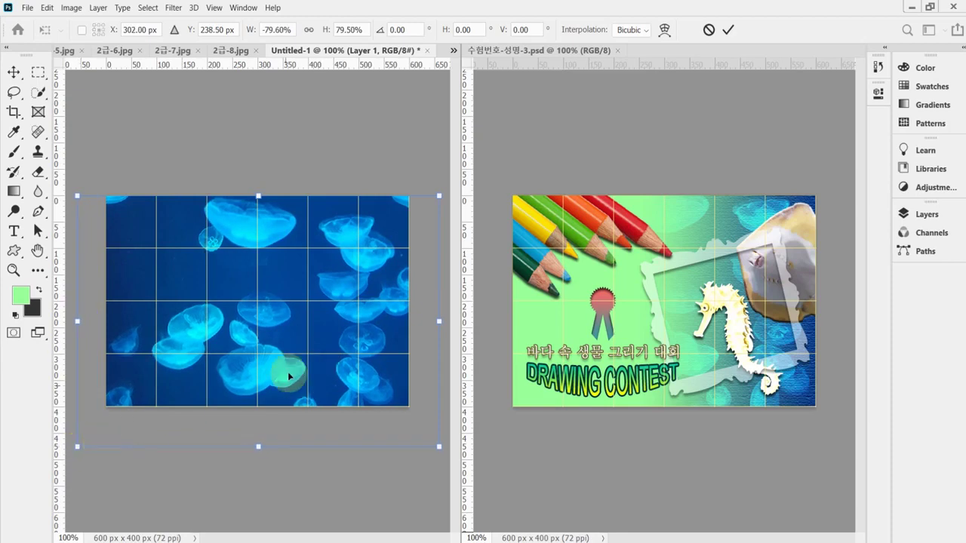
pyautogui.moveTo(294, 369); pyautogui.dragTo(309, 352)
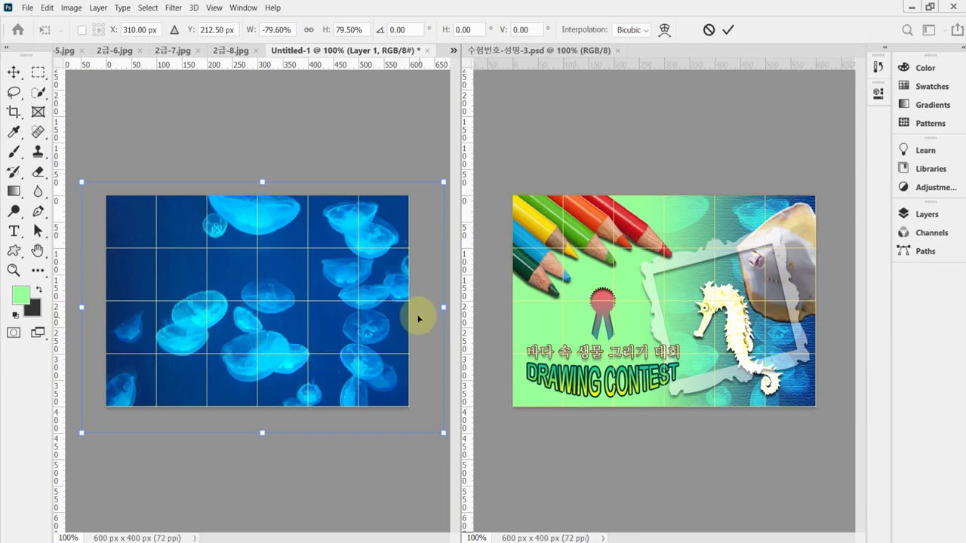
pyautogui.press('Return')
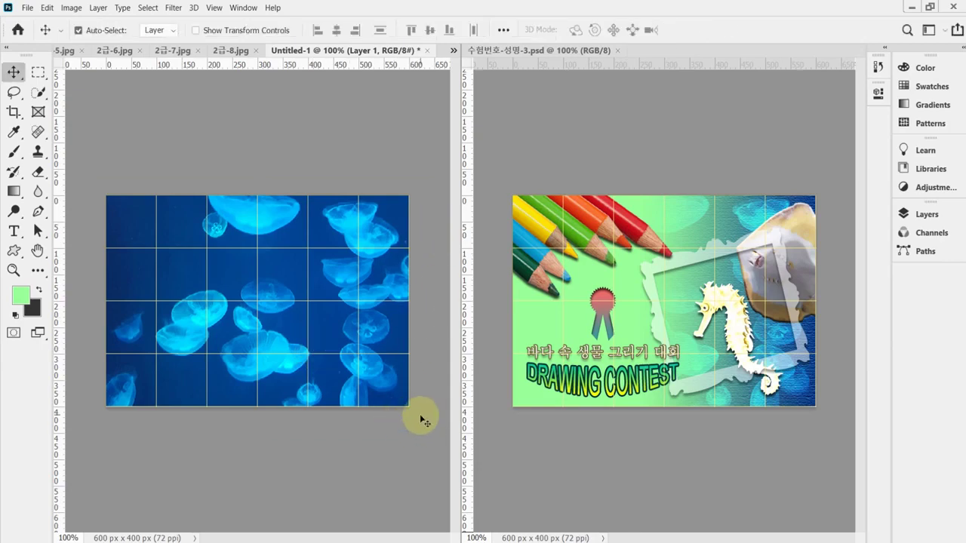
# Save the document as 수험번호-성명-3 in Photoshop format in the 임시파일 folder on the desktop.
pyautogui.hotkey('ctrl', 'shift', 's')
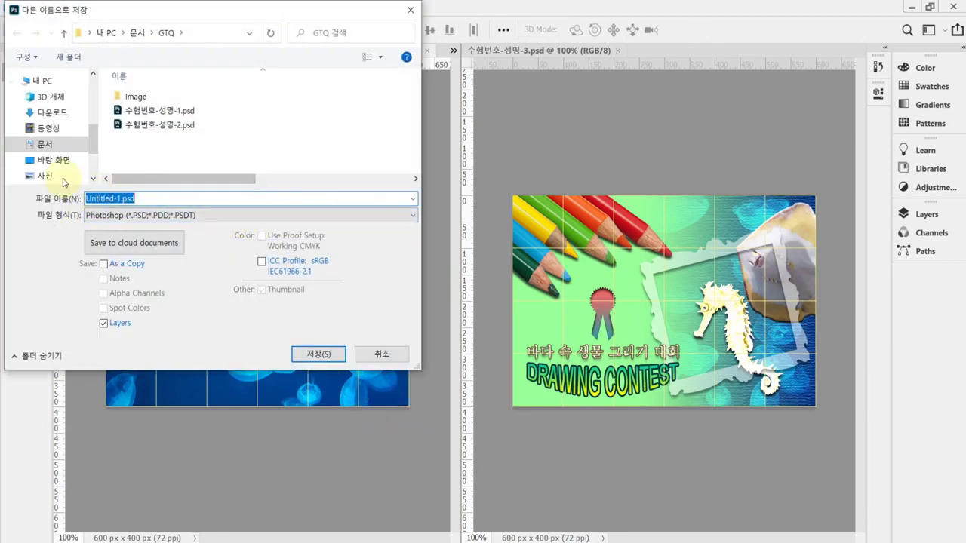
pyautogui.click(61, 162)
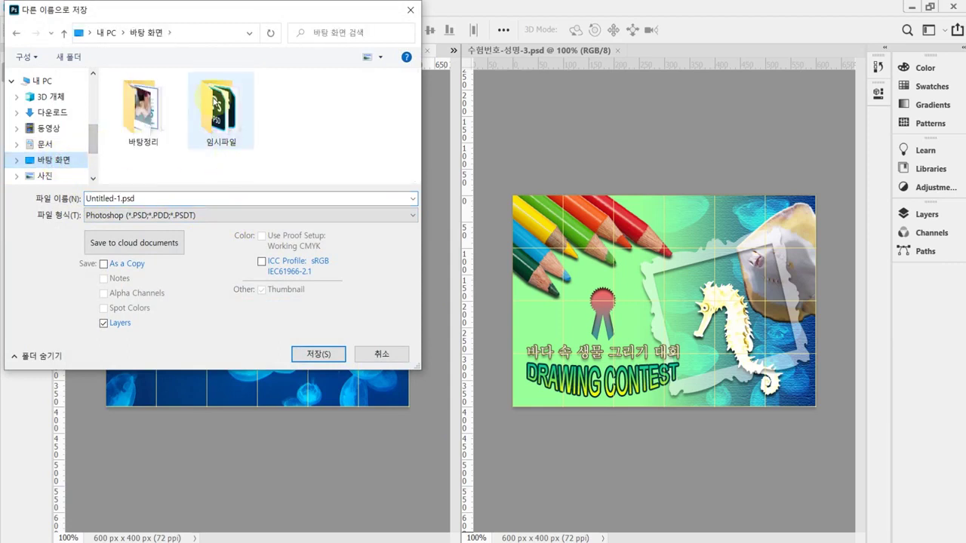
pyautogui.doubleClick(219, 112)
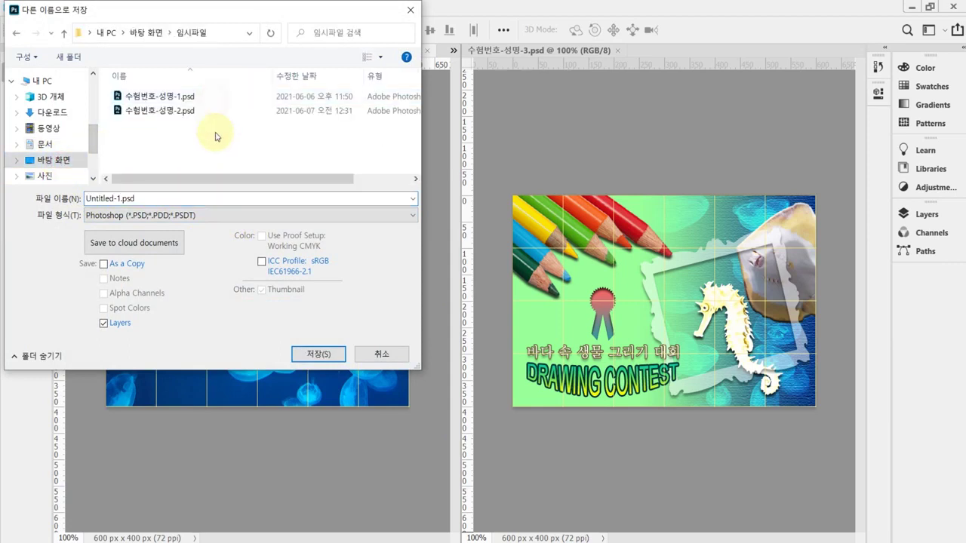
pyautogui.click(168, 114)
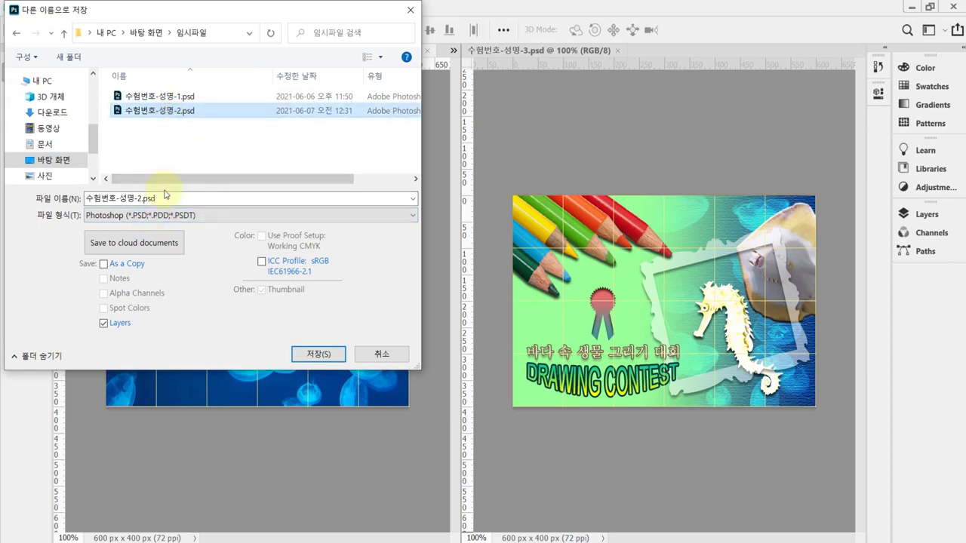
pyautogui.doubleClick(138, 199)
pyautogui.moveTo(138, 199); pyautogui.dragTo(165, 199)
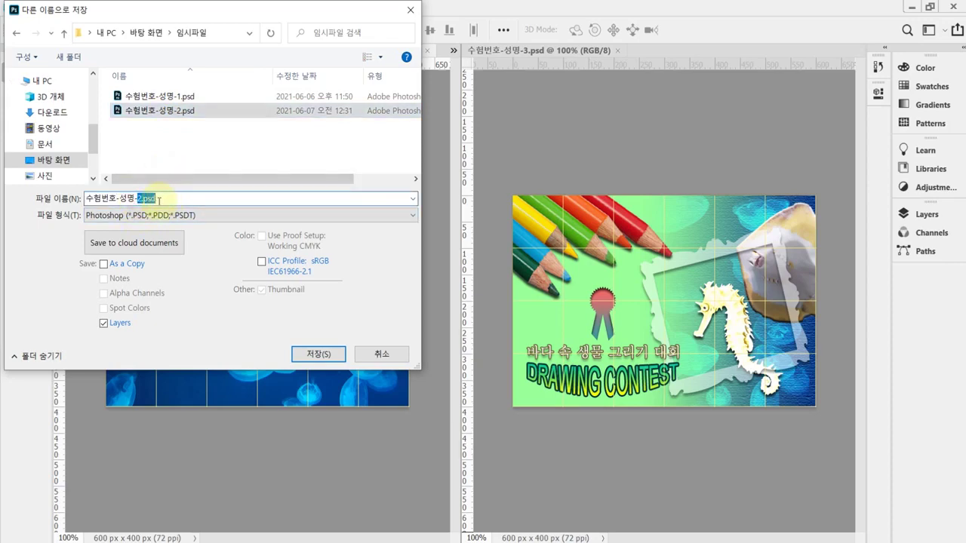
pyautogui.write('3')
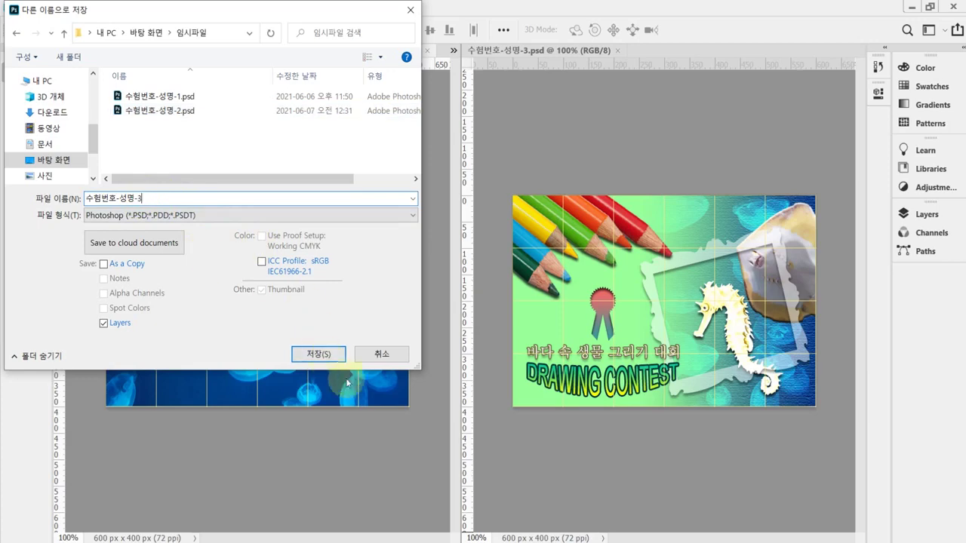
pyautogui.click(318, 354)
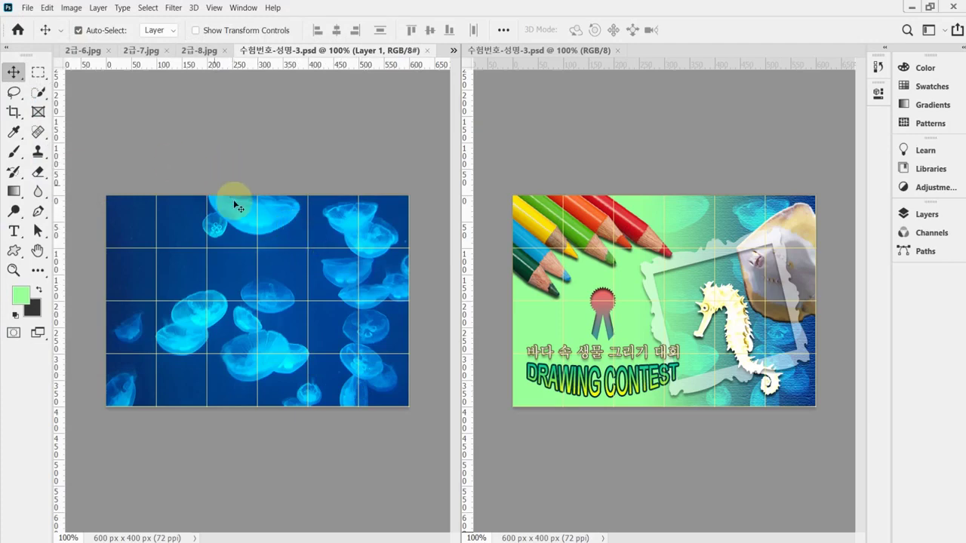
# Apply the Texturizer filter with the Canvas texture, 100% scaling, relief 4 and top light to the jellyfish layer.
pyautogui.click(174, 9)
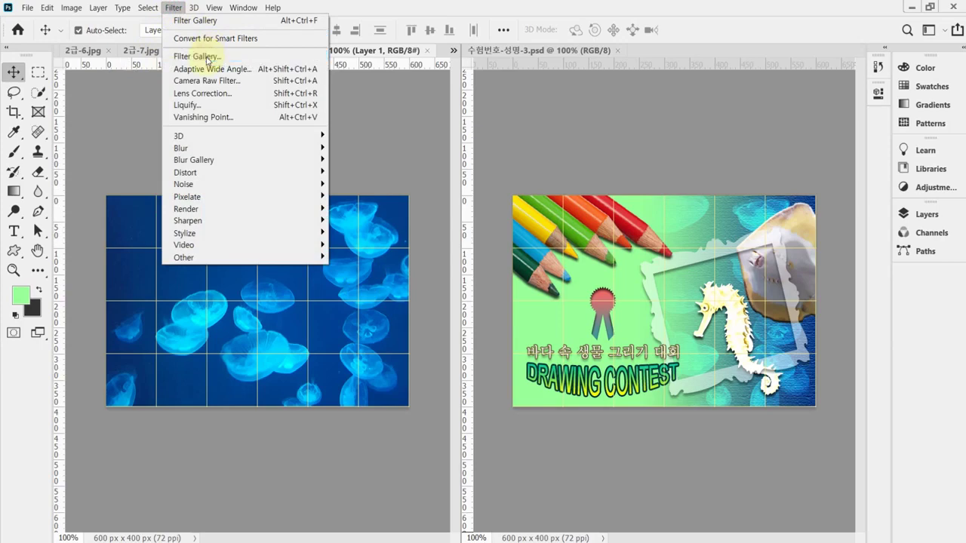
pyautogui.click(209, 58)
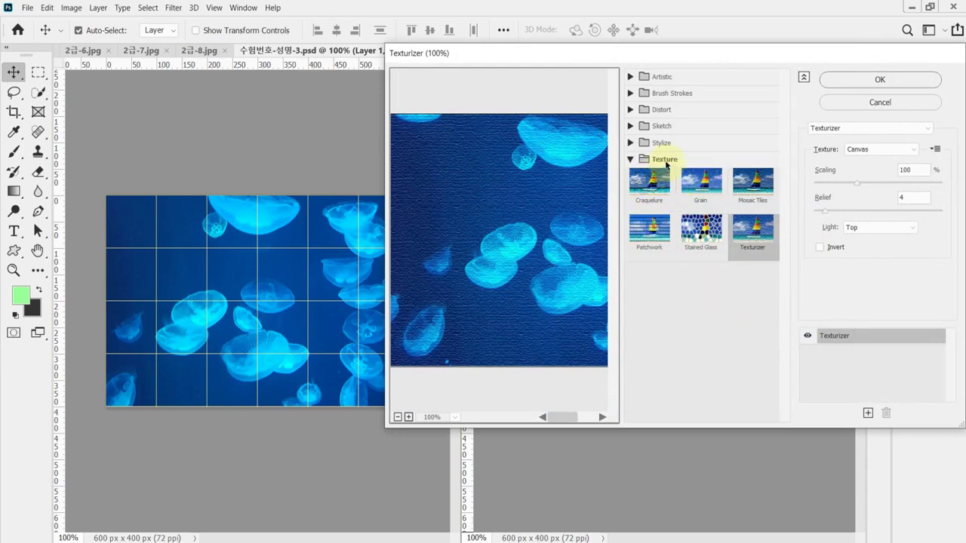
pyautogui.click(752, 231)
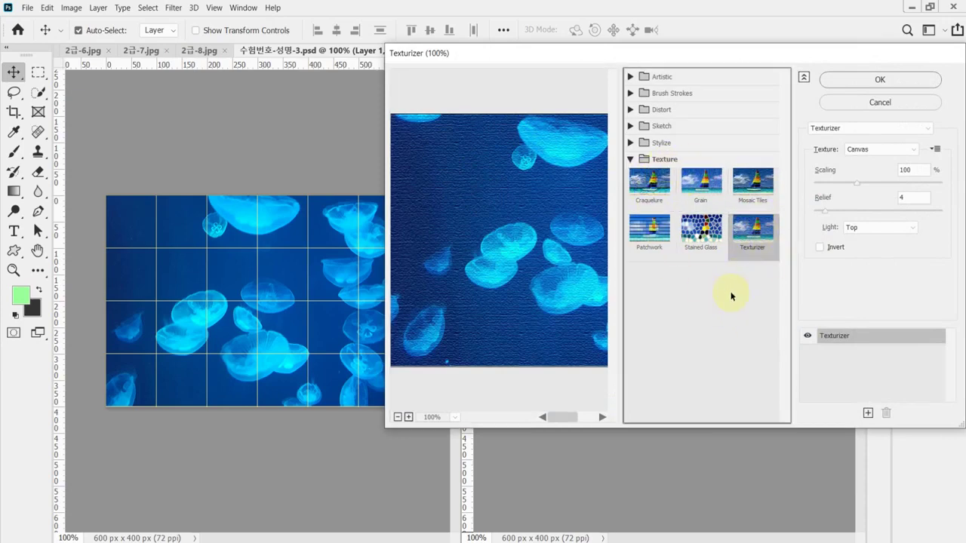
pyautogui.click(876, 80)
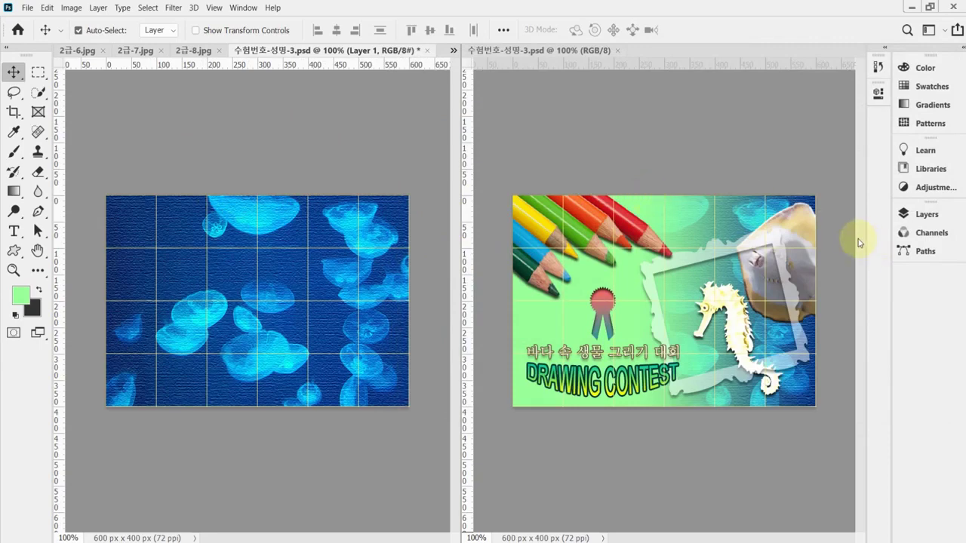
# Add a layer mask to the jellyfish layer, fade its left side with a horizontal black-to-white linear gradient, and save the document.
pyautogui.click(926, 219)
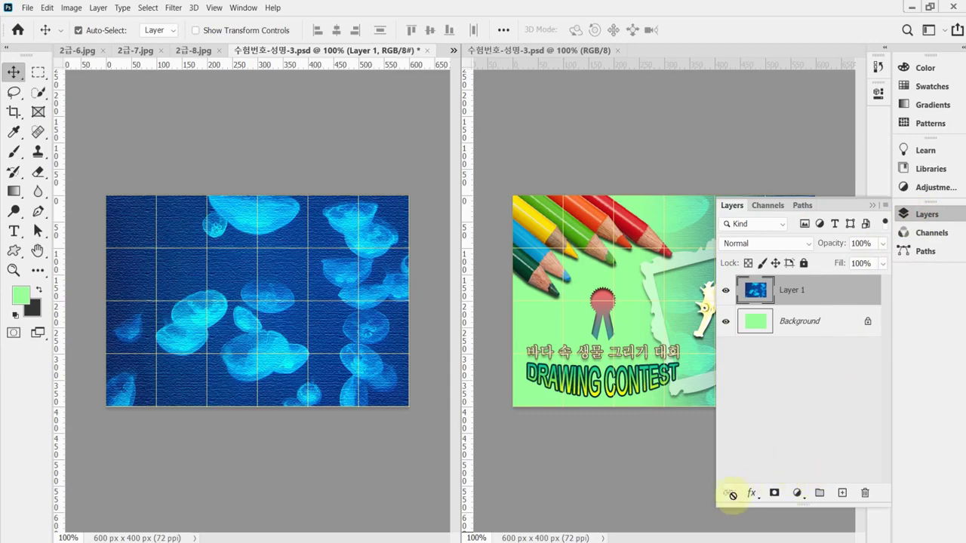
pyautogui.click(774, 493)
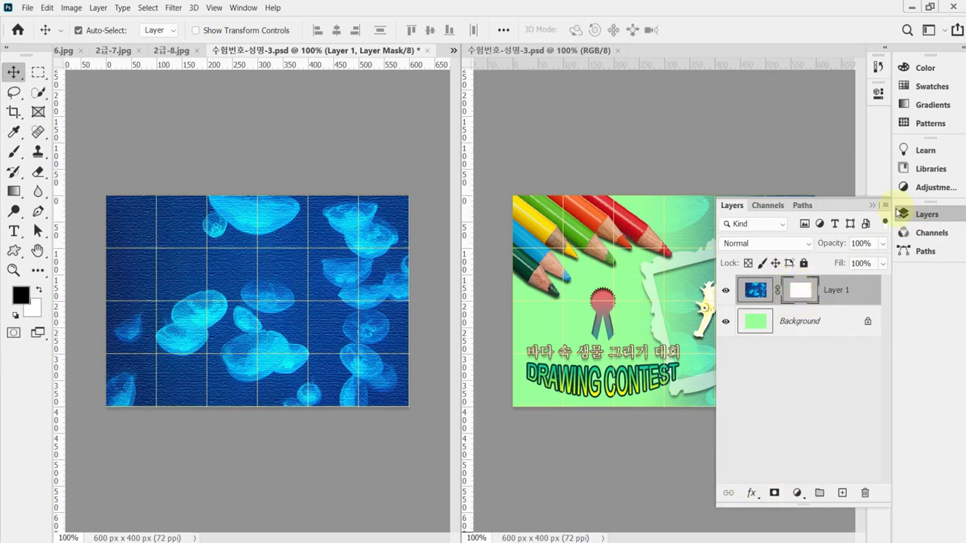
pyautogui.click(928, 219)
pyautogui.click(15, 193)
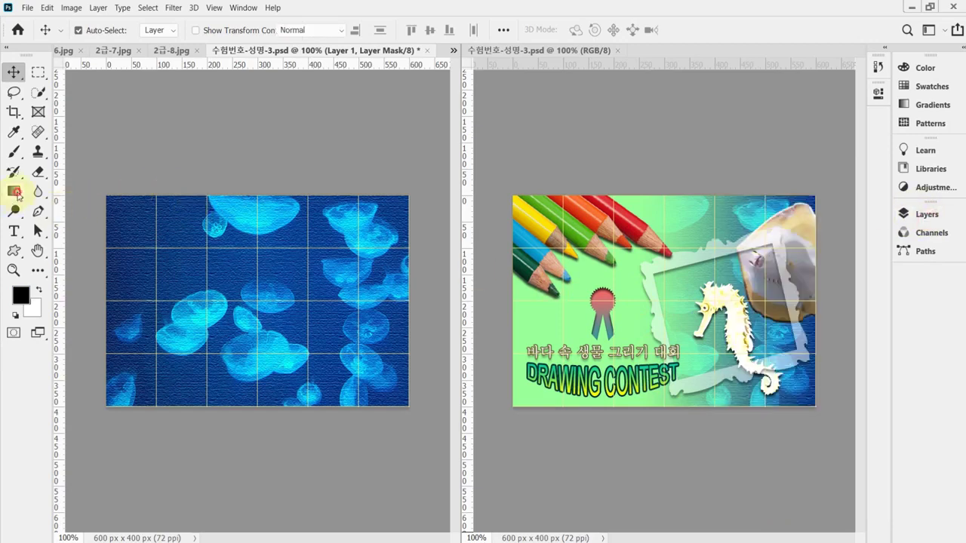
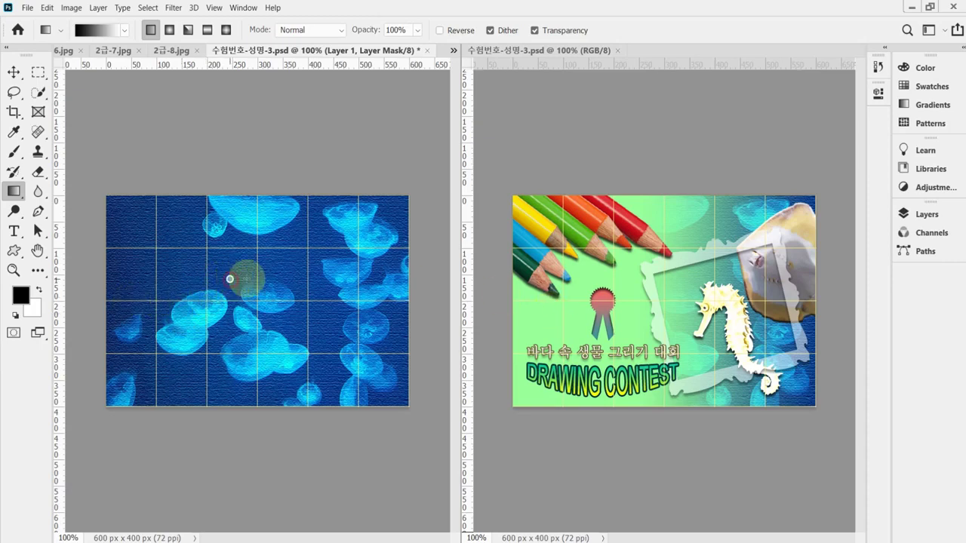
pyautogui.moveTo(230, 279); pyautogui.dragTo(405, 282)
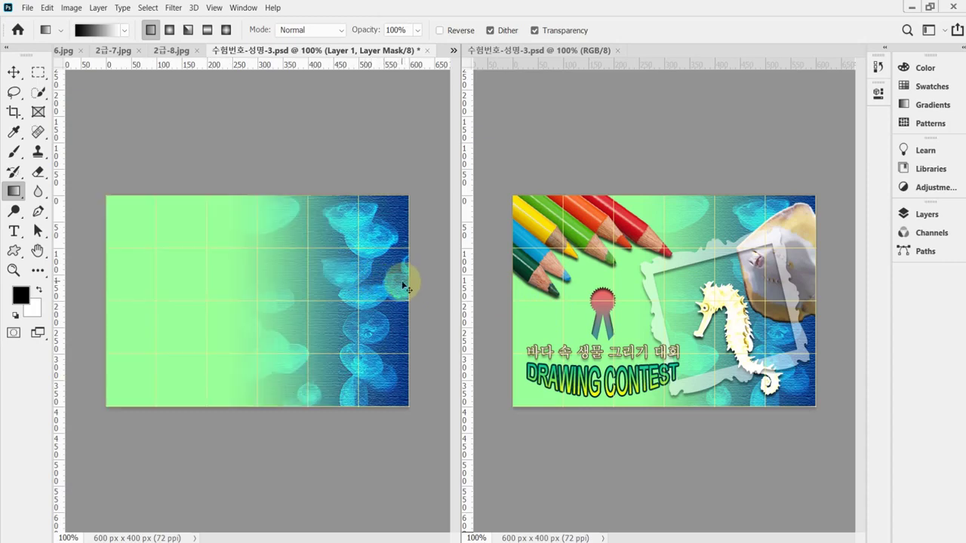
pyautogui.hotkey('ctrl', 's')
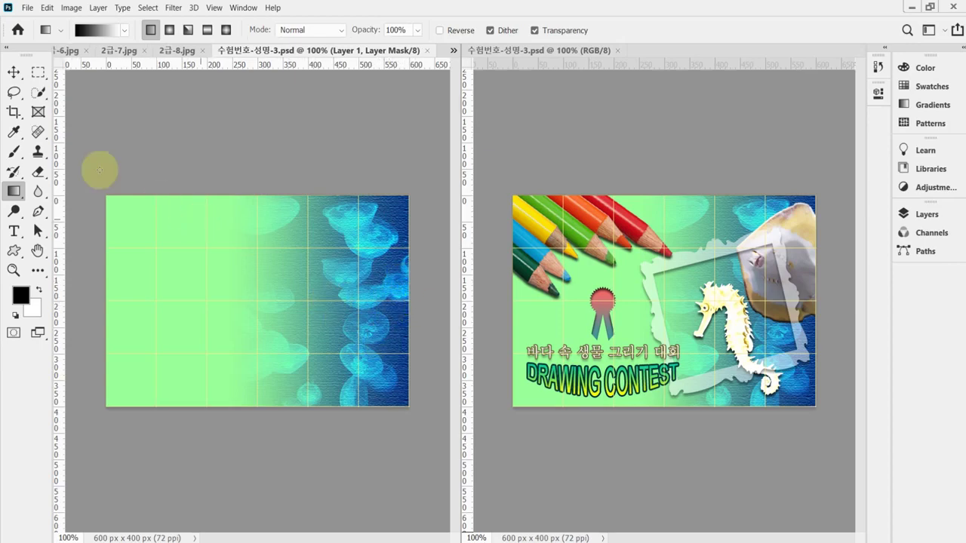
# Select the whole seahorse in 2급-6.jpg with the Quick Selection tool and copy it into the 수험번호-성명-3 document.
pyautogui.click(76, 52)
pyautogui.hotkey('ctrl', '1')
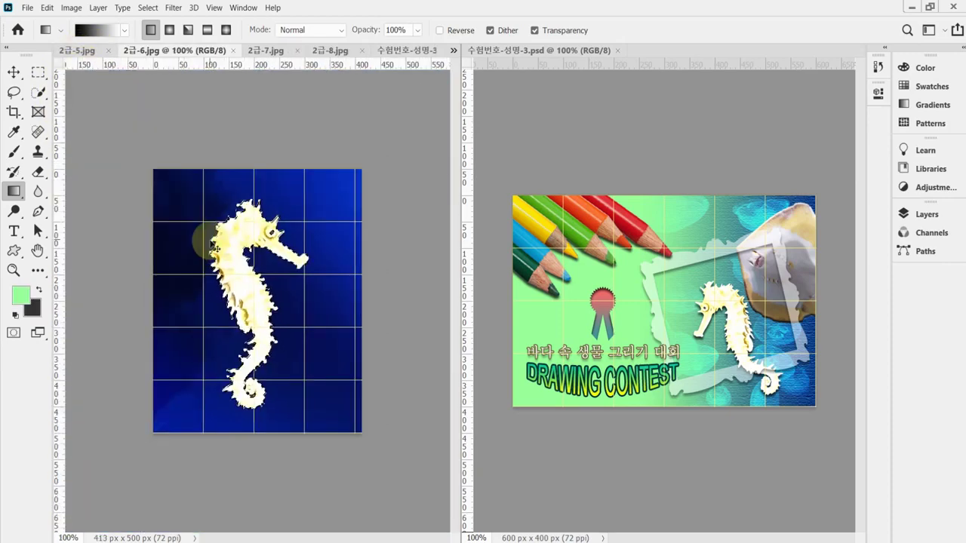
pyautogui.hotkey('ctrl', "'")
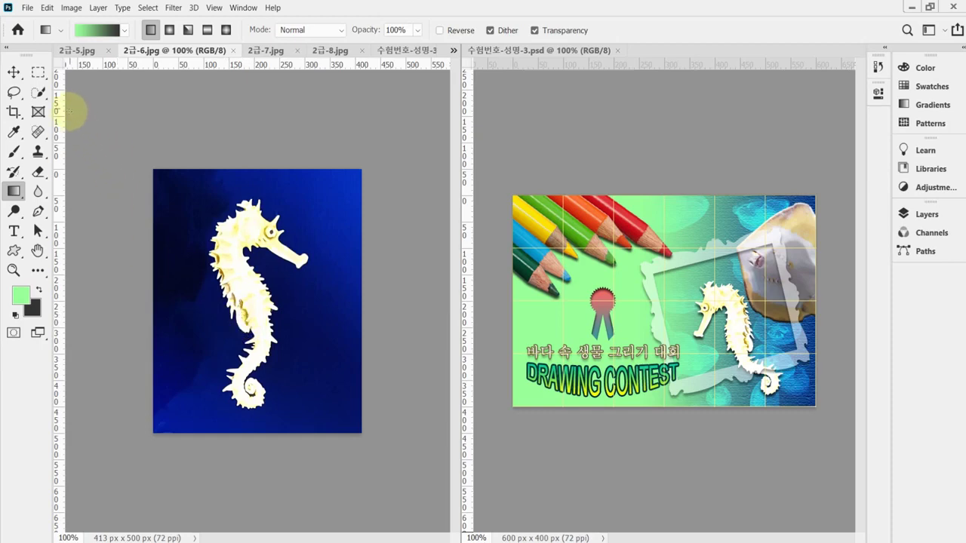
pyautogui.click(40, 92)
pyautogui.click(83, 107)
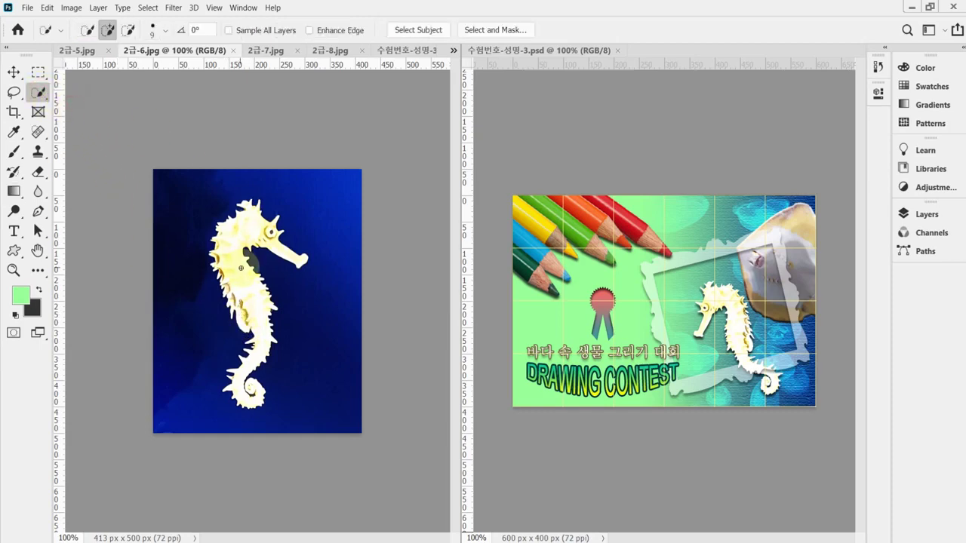
pyautogui.moveTo(236, 266)
pyautogui.mouseDown()
pyautogui.moveTo(249, 293)
pyautogui.moveTo(234, 237)
pyautogui.moveTo(248, 220)
pyautogui.moveTo(265, 324)
pyautogui.mouseUp()
pyautogui.hotkey('ctrl', '+')
pyautogui.moveTo(280, 395)
pyautogui.mouseDown()
pyautogui.moveTo(244, 274)
pyautogui.moveTo(246, 351)
pyautogui.moveTo(255, 222)
pyautogui.moveTo(226, 170)
pyautogui.moveTo(194, 147)
pyautogui.moveTo(198, 163)
pyautogui.mouseUp()
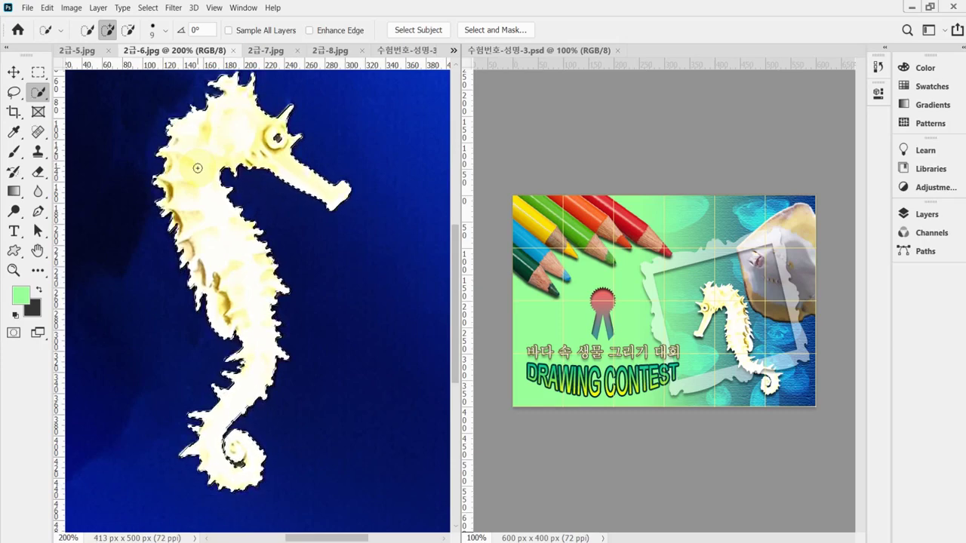
pyautogui.click(385, 49)
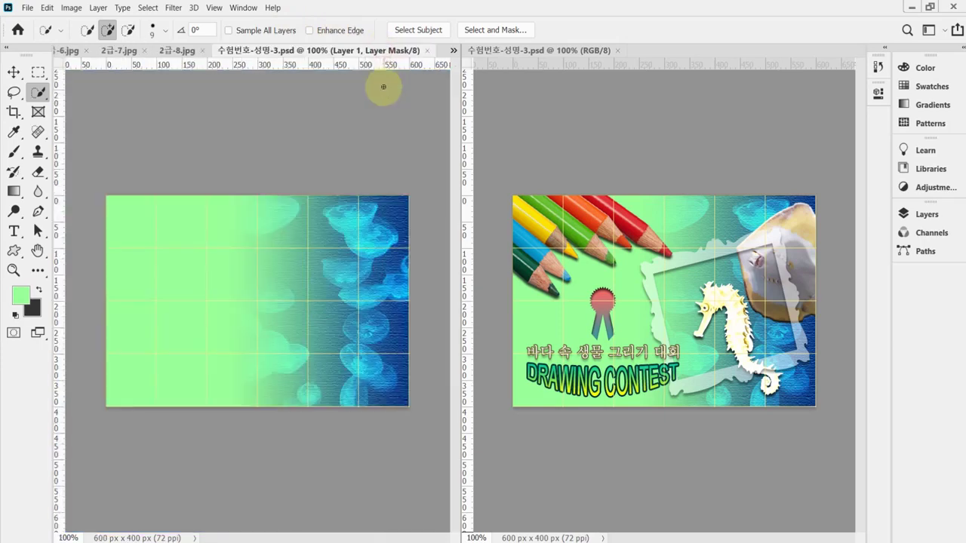
pyautogui.hotkey('ctrl', 'v')
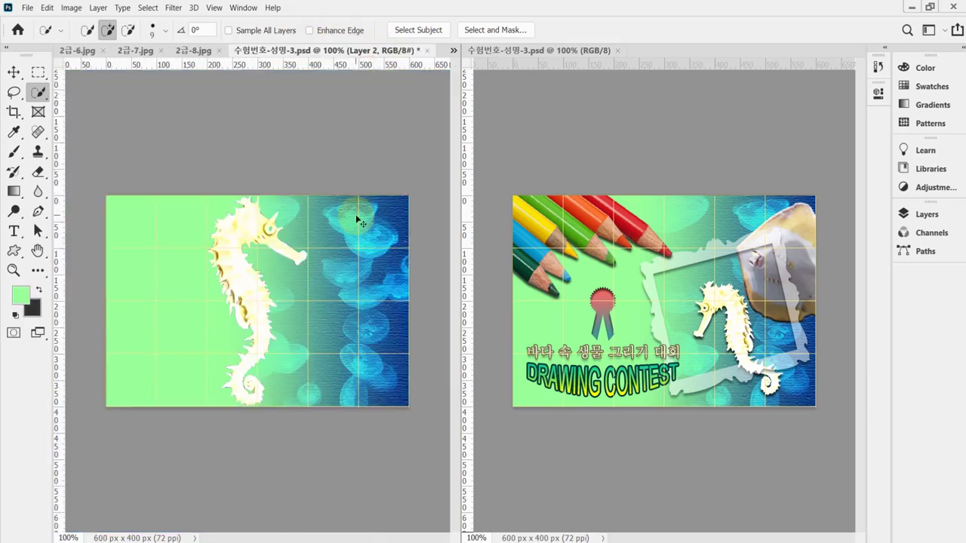
# Flip the pasted seahorse horizontally, scale it to about 68% and tilt it about 12° counter-clockwise.
pyautogui.hotkey('ctrl', 't')
pyautogui.rightClick(249, 280)
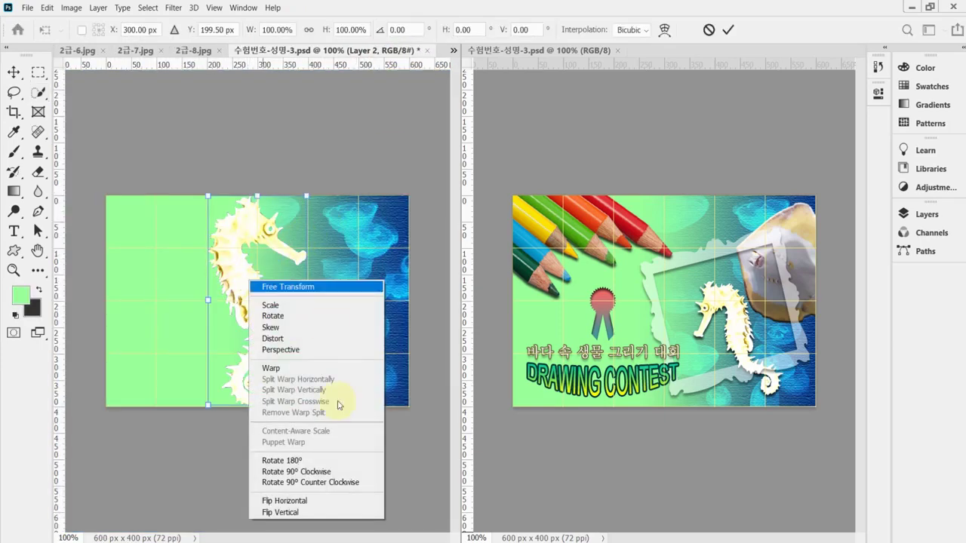
pyautogui.click(314, 499)
pyautogui.moveTo(305, 402); pyautogui.dragTo(274, 339)
pyautogui.moveTo(340, 372); pyautogui.dragTo(384, 339)
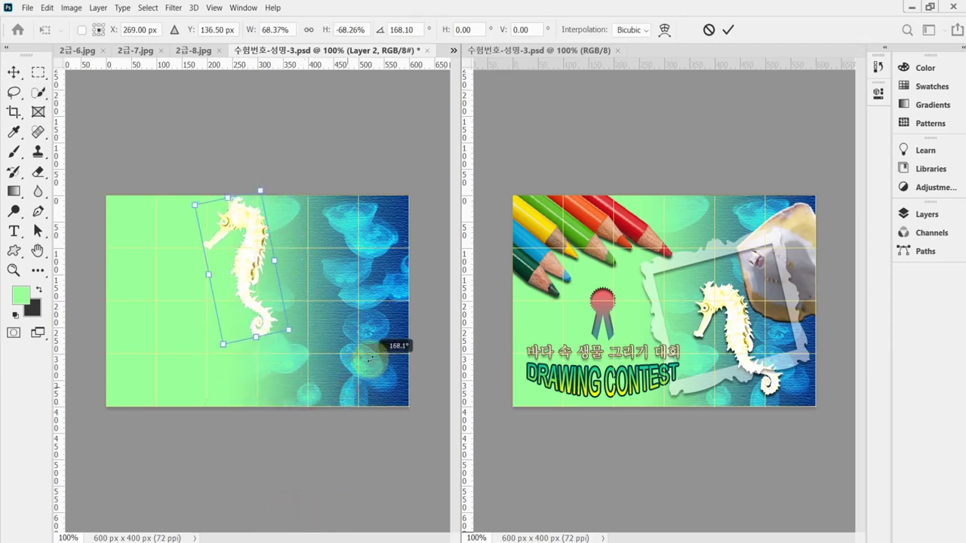
# Move the seahorse to the lower right of the canvas, scale it to about 64%, increase its tilt to about 34°, and save.
pyautogui.moveTo(255, 330); pyautogui.dragTo(420, 403)
pyautogui.moveTo(343, 307); pyautogui.dragTo(337, 337)
pyautogui.moveTo(407, 393); pyautogui.dragTo(332, 416)
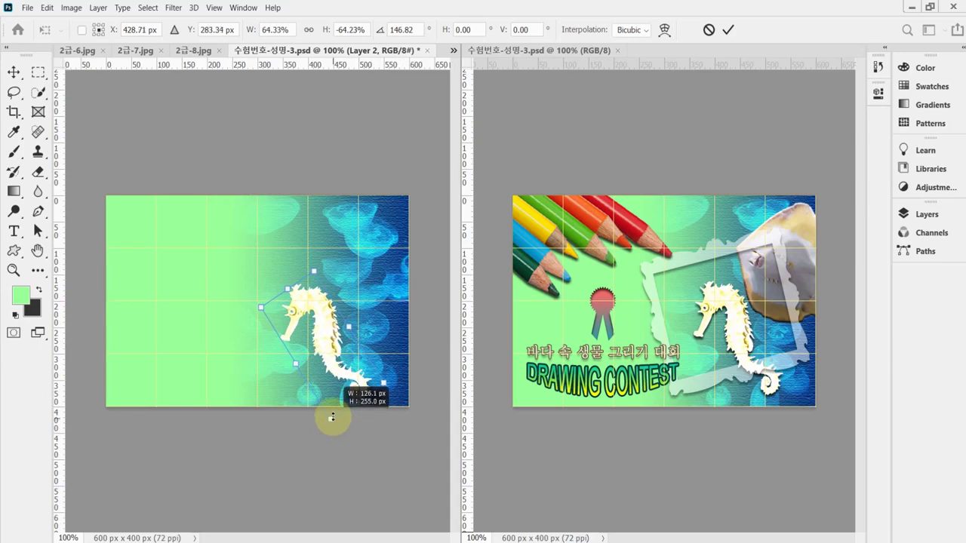
pyautogui.moveTo(394, 281); pyautogui.dragTo(400, 276)
pyautogui.moveTo(333, 357); pyautogui.dragTo(336, 353)
pyautogui.moveTo(402, 397); pyautogui.dragTo(405, 385)
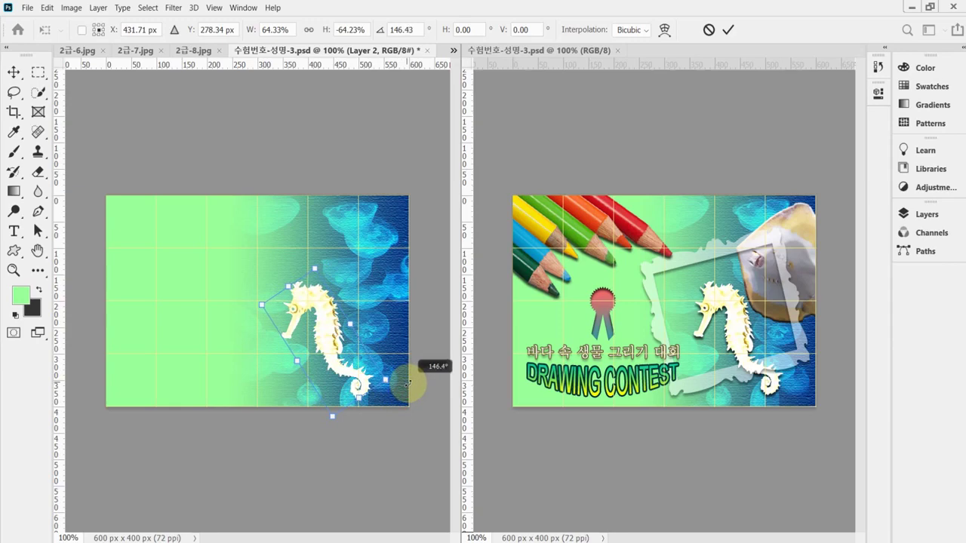
pyautogui.moveTo(406, 383); pyautogui.dragTo(407, 383)
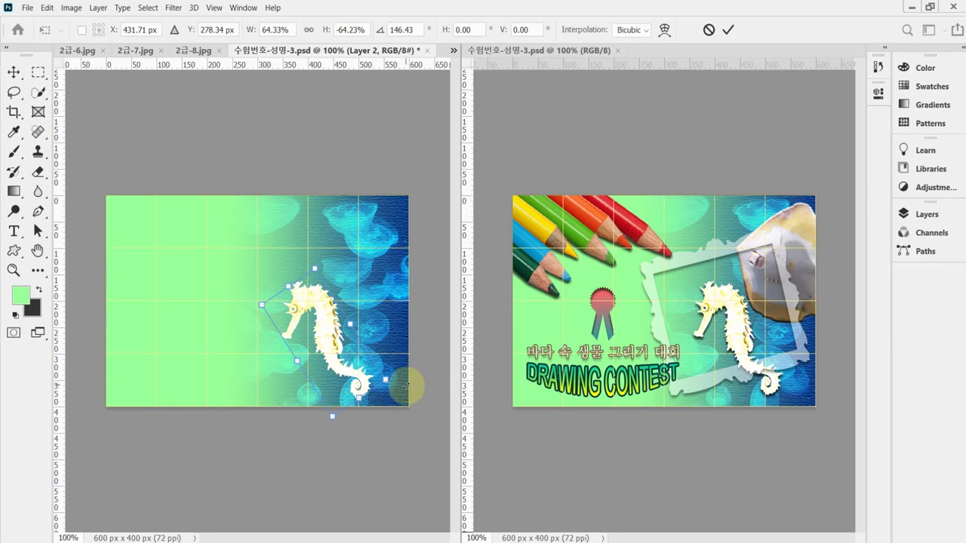
pyautogui.moveTo(386, 381); pyautogui.dragTo(385, 381)
pyautogui.press('Return')
pyautogui.press('w')
pyautogui.hotkey('ctrl', 's')
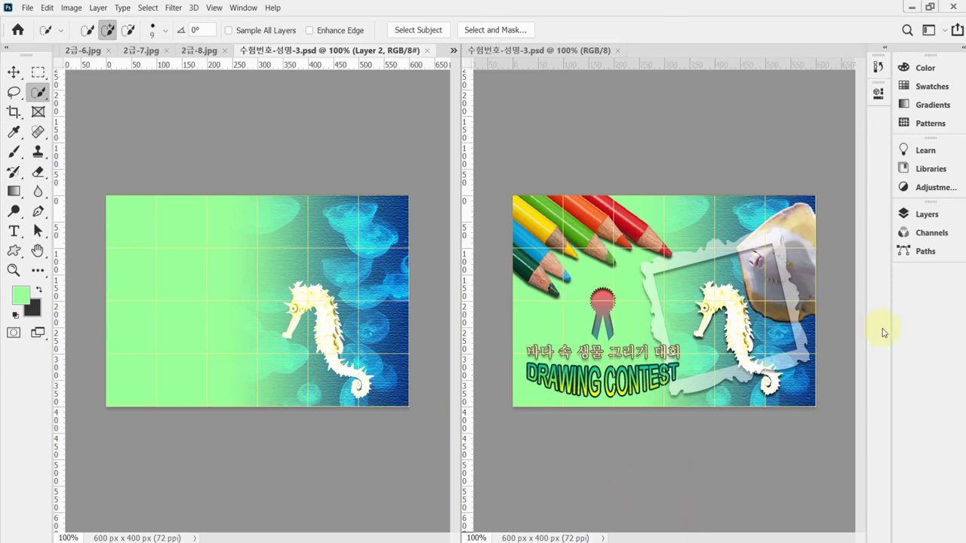
# Apply a Drop Shadow layer style to the seahorse layer and save the document.
pyautogui.click(894, 216)
pyautogui.click(747, 493)
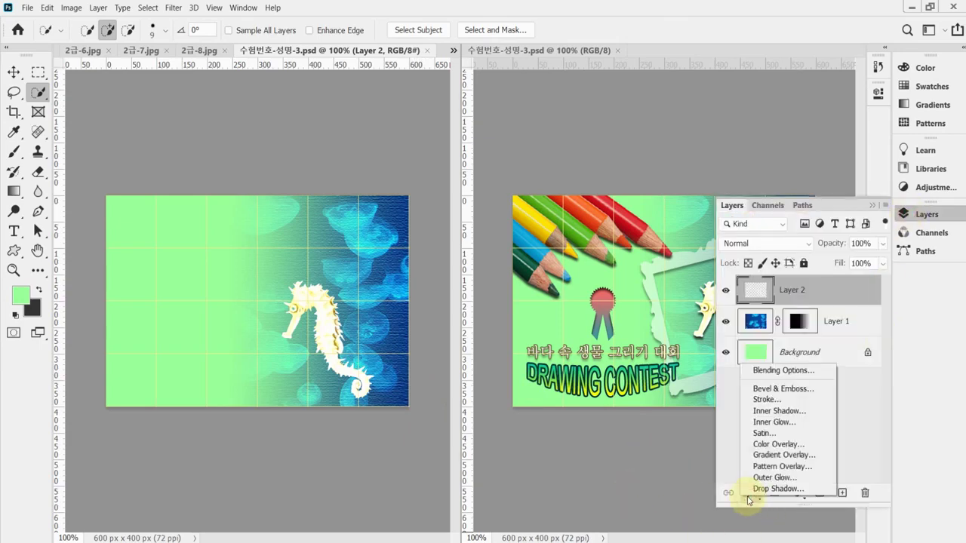
pyautogui.click(806, 489)
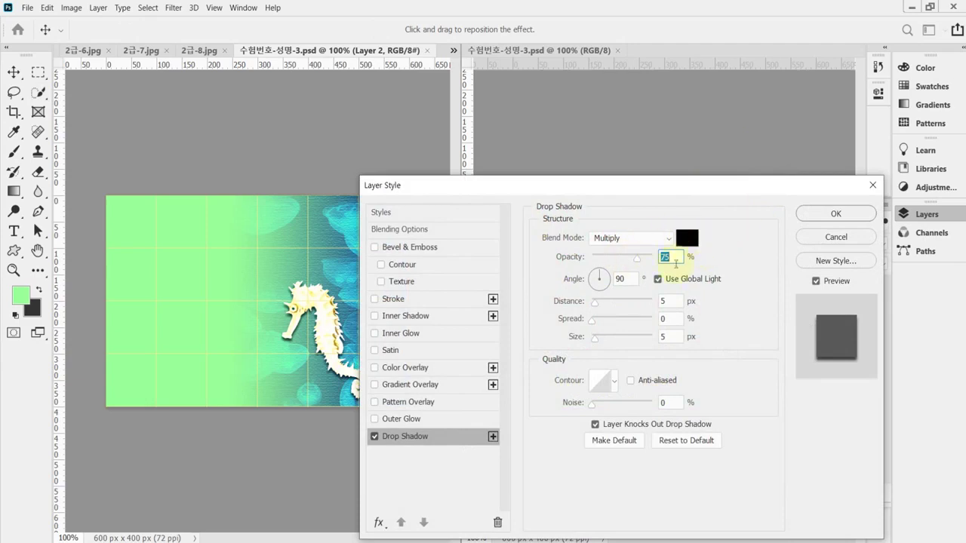
pyautogui.doubleClick(667, 258)
pyautogui.click(837, 217)
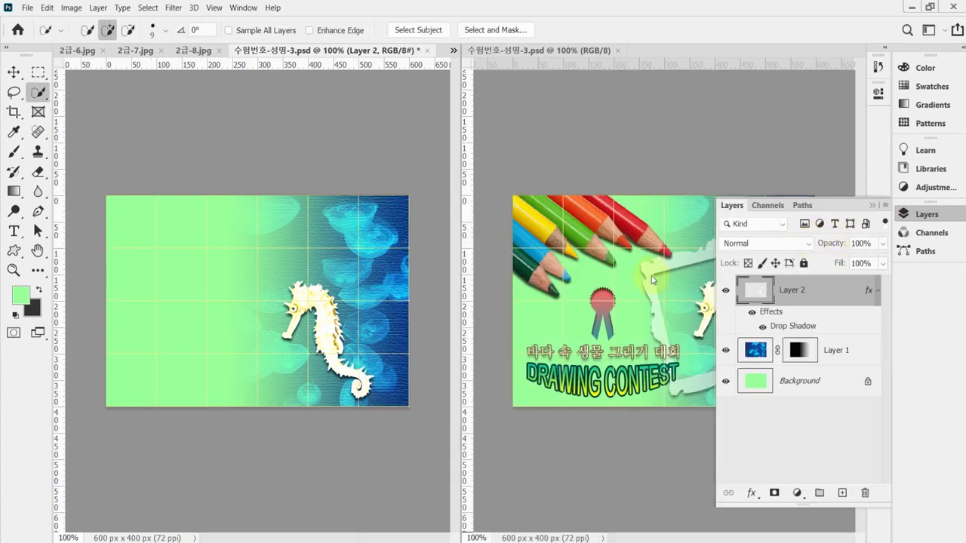
pyautogui.hotkey('ctrl', 's')
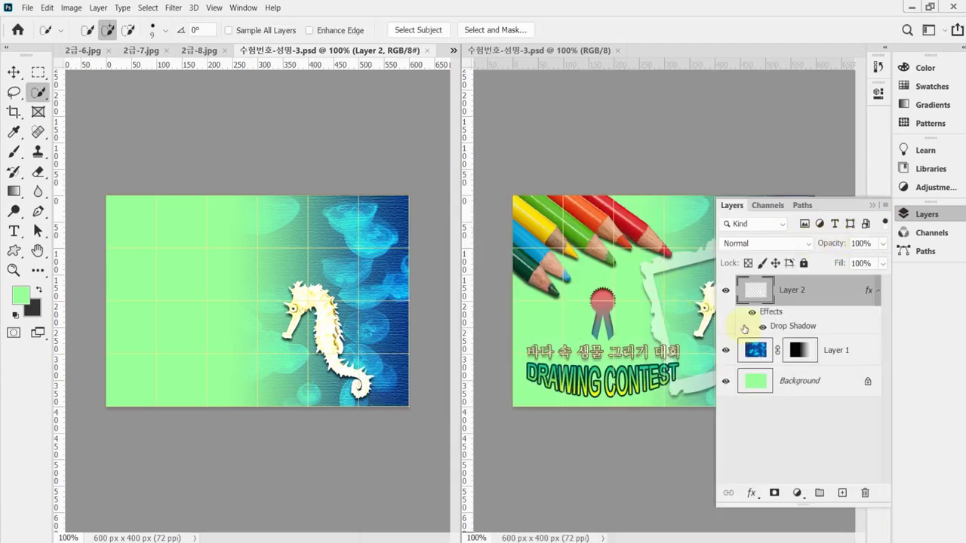
# Select the coloured pencils in 2급-7.jpg by adding up the lavender background with the Magic Wand at tolerance 40 and inverting the selection.
pyautogui.click(136, 51)
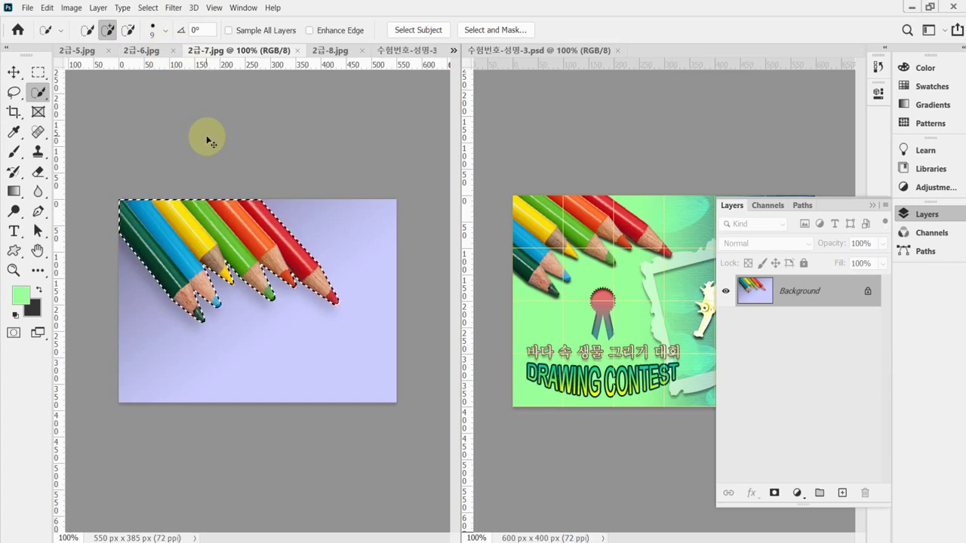
pyautogui.hotkey('ctrl', 'd')
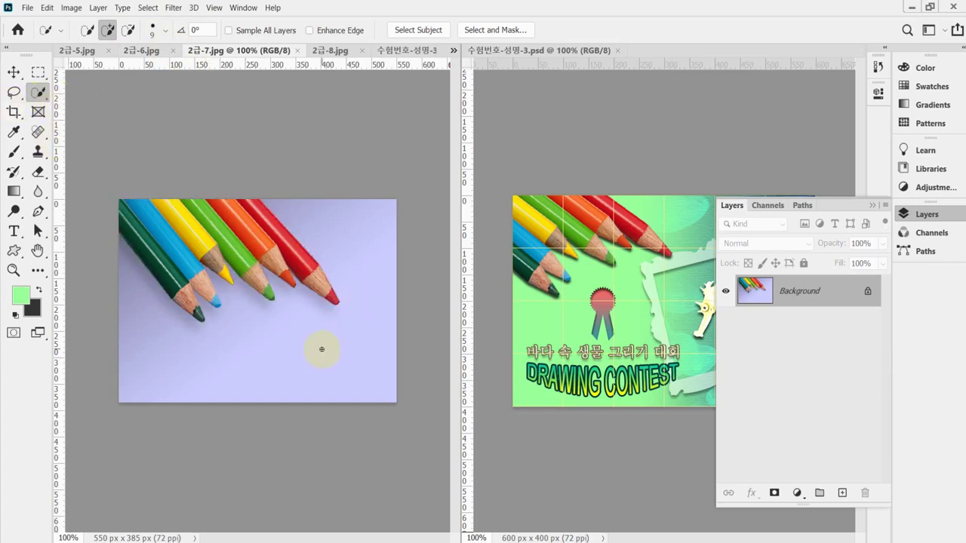
pyautogui.rightClick(43, 94)
pyautogui.click(85, 121)
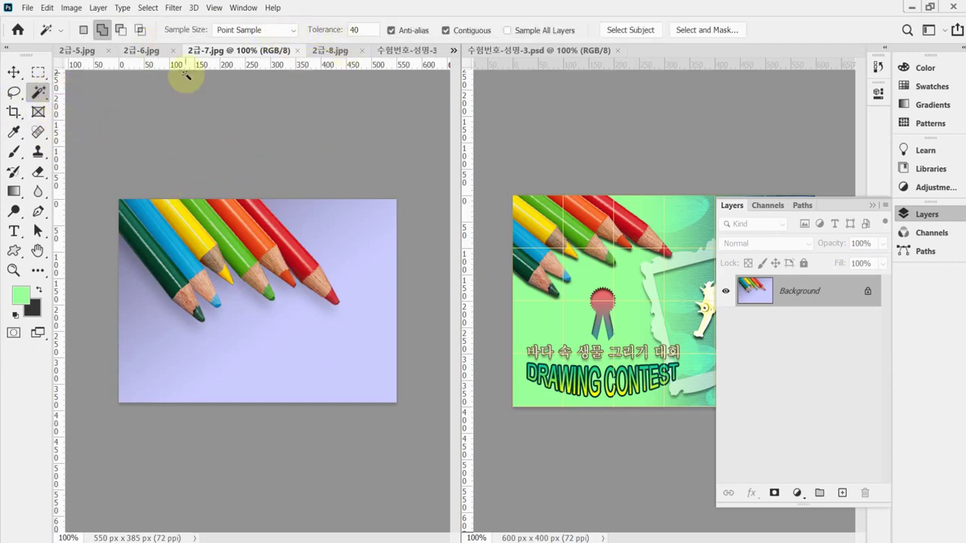
pyautogui.click(102, 30)
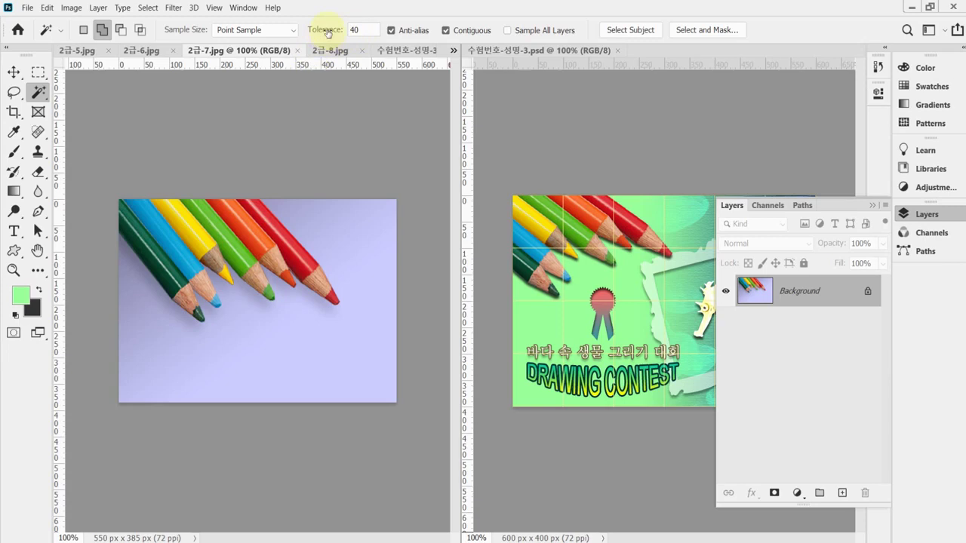
pyautogui.click(367, 235)
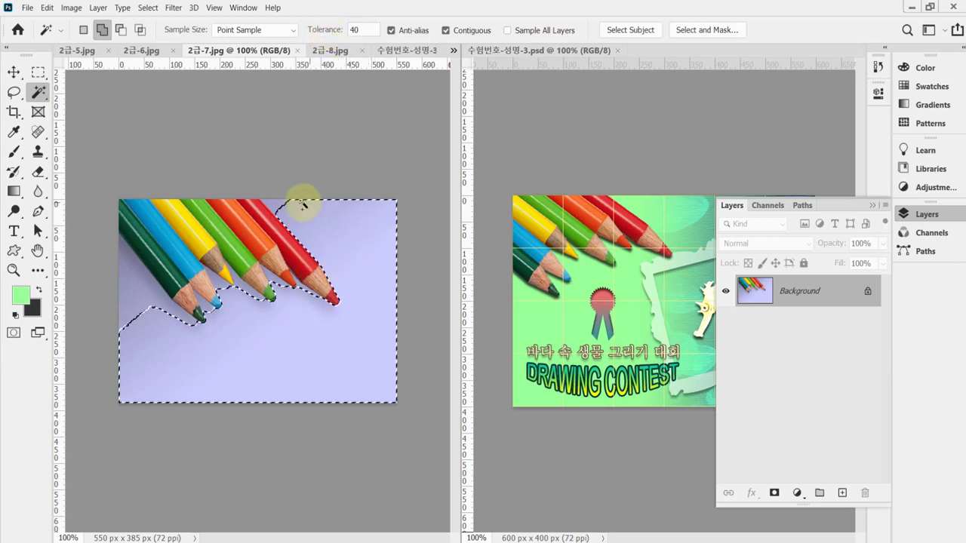
pyautogui.click(122, 255)
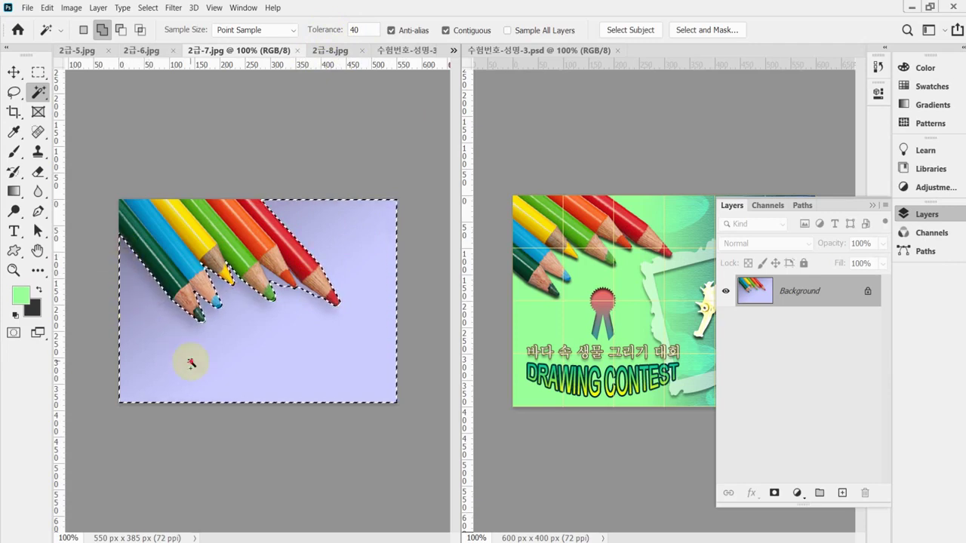
pyautogui.click(277, 350)
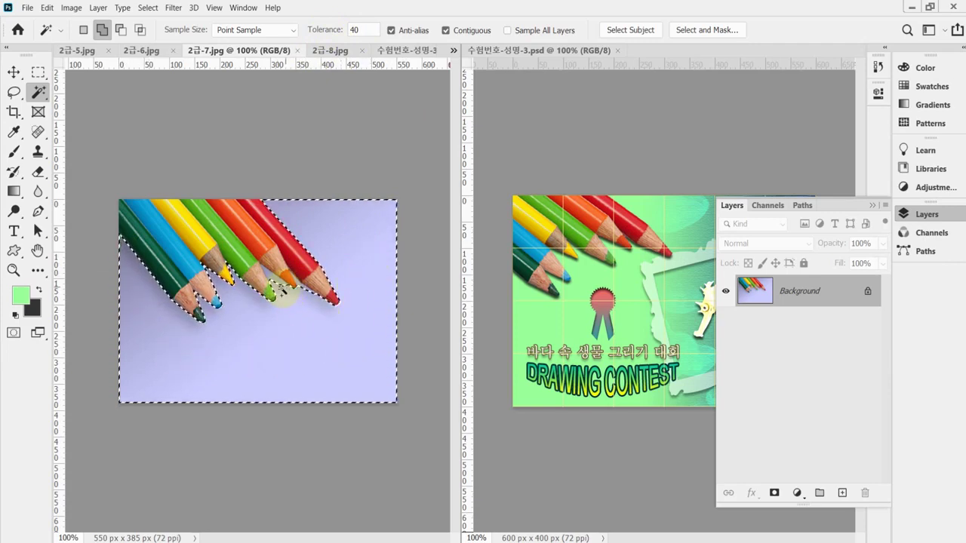
pyautogui.click(278, 285)
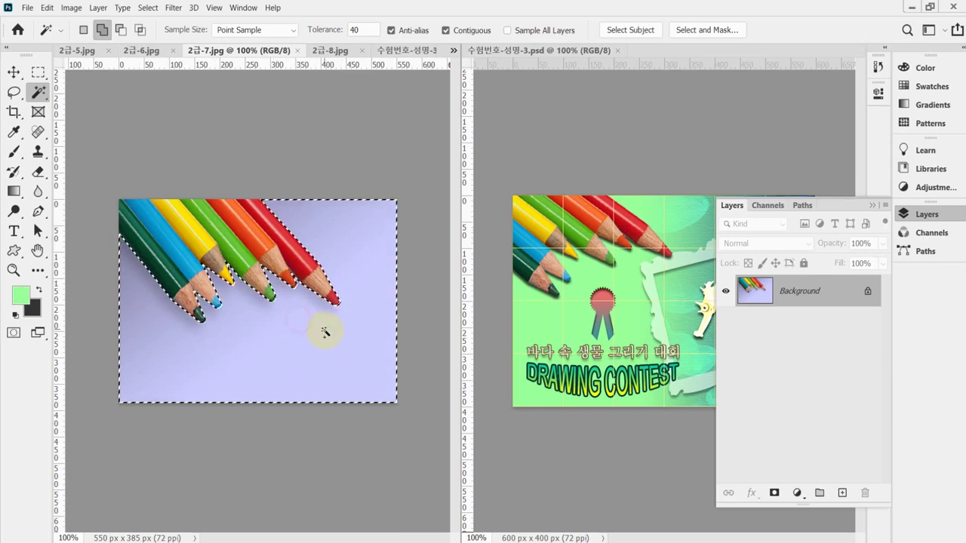
pyautogui.click(145, 7)
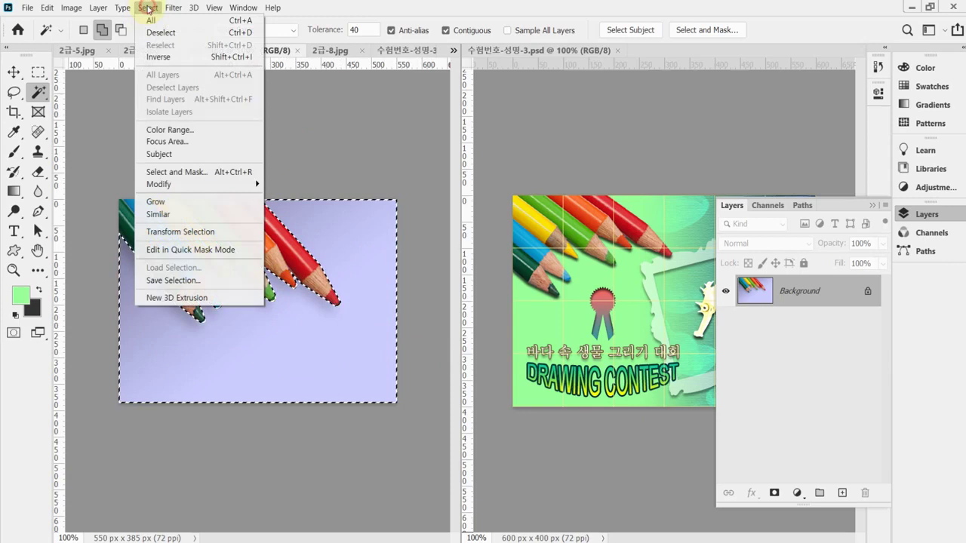
pyautogui.click(171, 58)
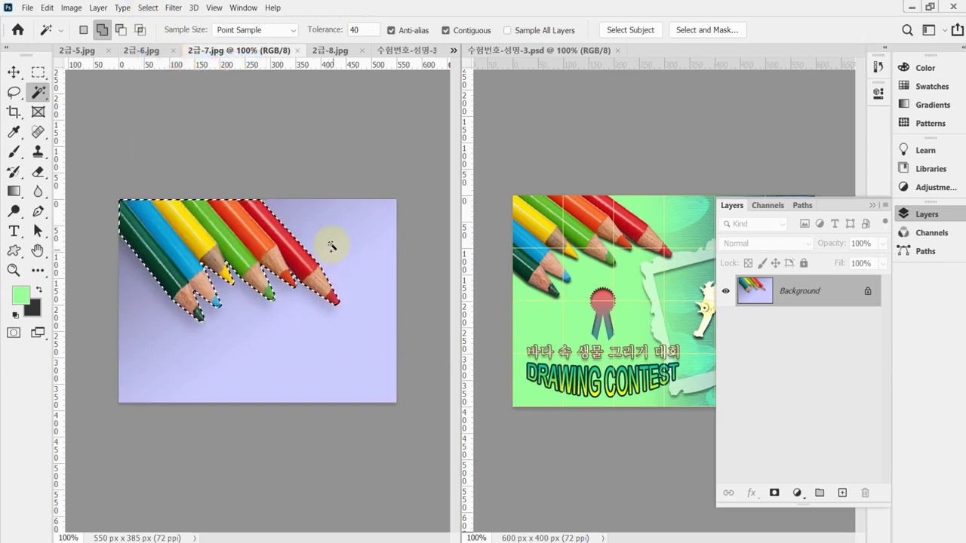
# Paste the coloured pencils into 수험번호-성명-3.psd, scale them to about 84%, tilt them about 11° counter-clockwise and place them in the canvas's upper-left corner.
pyautogui.click(398, 51)
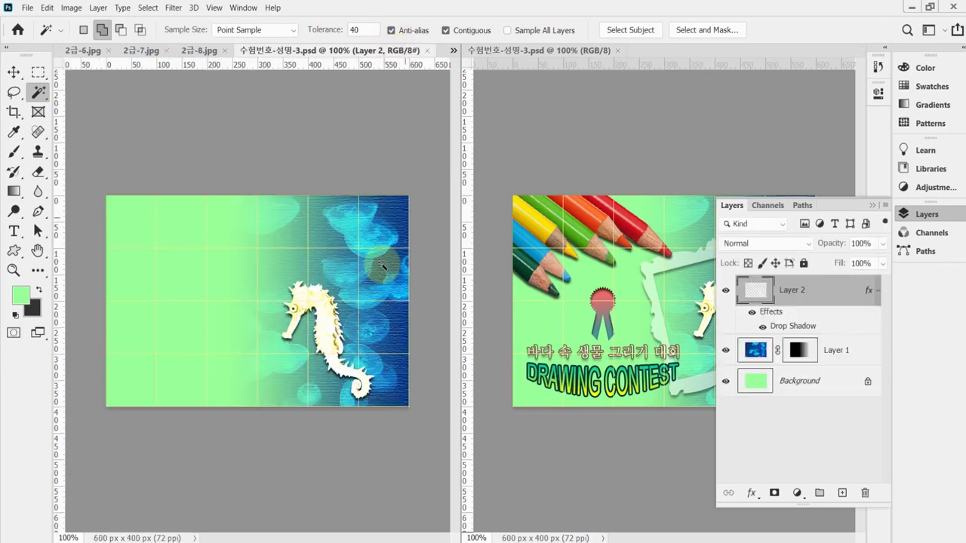
pyautogui.hotkey('ctrl', 'v')
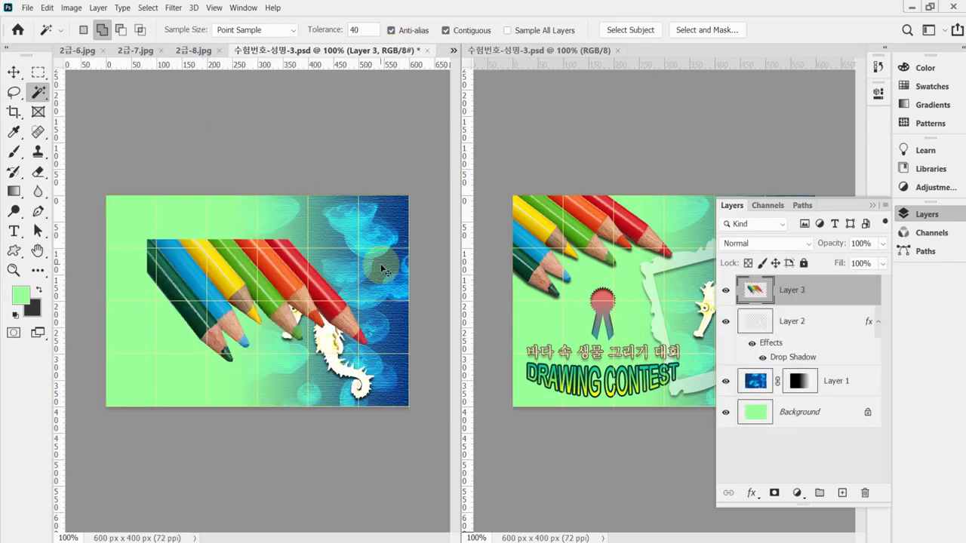
pyautogui.hotkey('ctrl', 't')
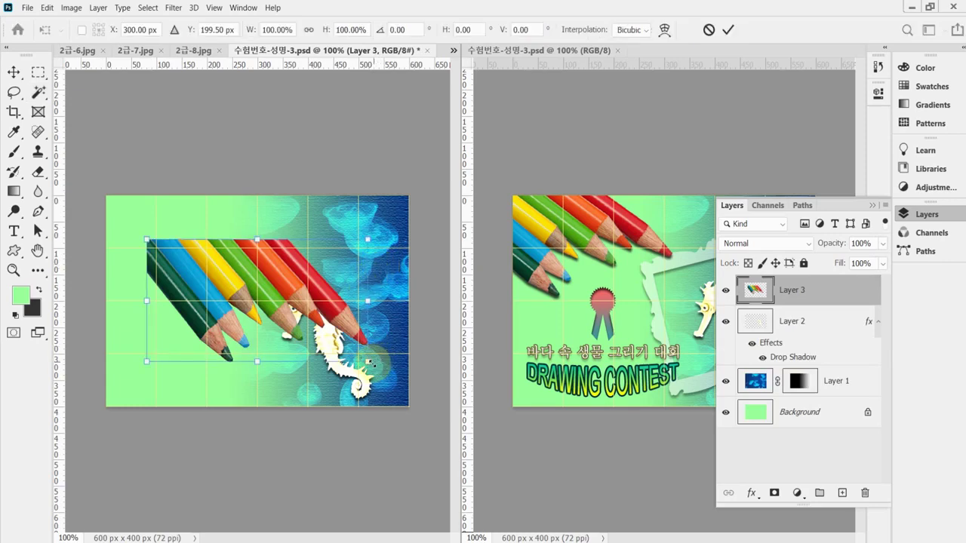
pyautogui.moveTo(367, 362); pyautogui.dragTo(332, 342)
pyautogui.moveTo(268, 288); pyautogui.dragTo(207, 245)
pyautogui.moveTo(343, 324); pyautogui.dragTo(356, 291)
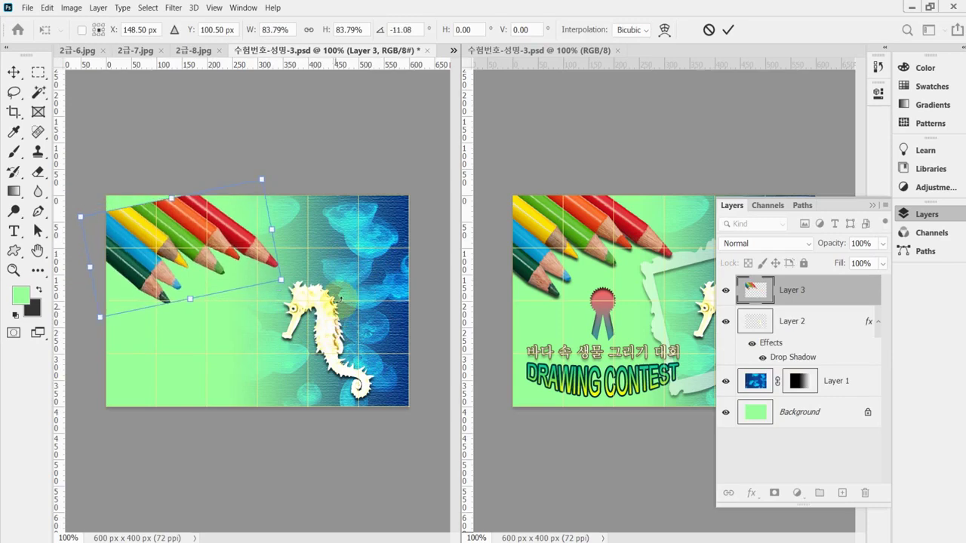
pyautogui.moveTo(180, 245); pyautogui.dragTo(172, 222)
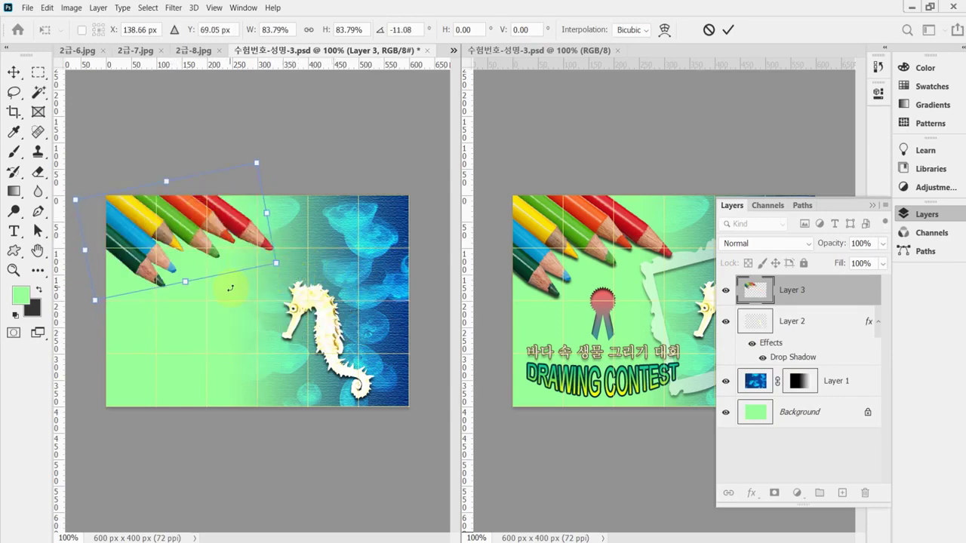
# Enlarge the pencils to about 88% and nudge them 7 px left and 9 px up to fit the upper-left corner.
pyautogui.moveTo(260, 294)
pyautogui.mouseDown()
pyautogui.moveTo(257, 302)
pyautogui.moveTo(265, 300)
pyautogui.moveTo(264, 268)
pyautogui.moveTo(241, 268)
pyautogui.mouseUp()
pyautogui.moveTo(285, 296); pyautogui.dragTo(281, 281)
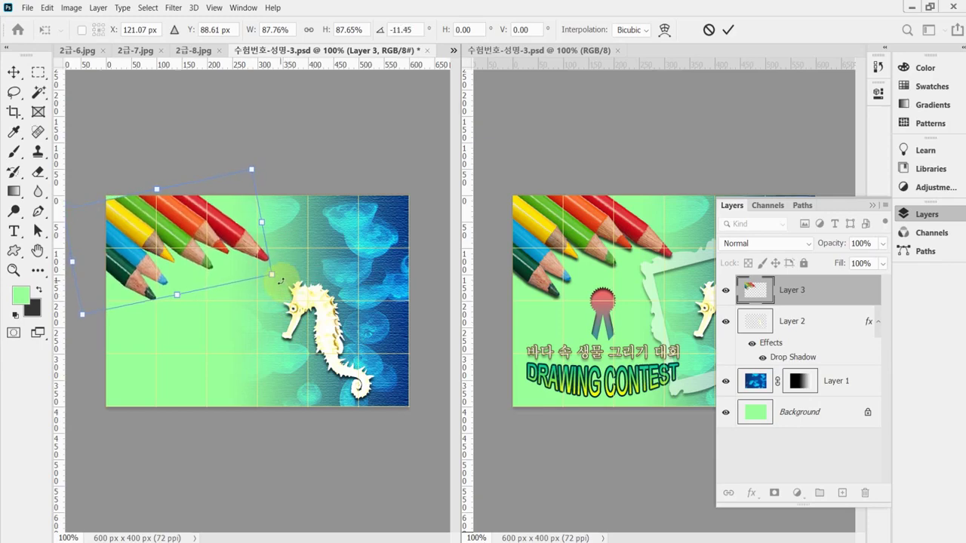
pyautogui.press('Left')
pyautogui.press('Left')
pyautogui.press('Left')
pyautogui.press('Left')
pyautogui.press('Left')
pyautogui.press('Left')
pyautogui.press('Left')
pyautogui.press('Up')
pyautogui.press('Up')
pyautogui.press('Up')
pyautogui.press('Up')
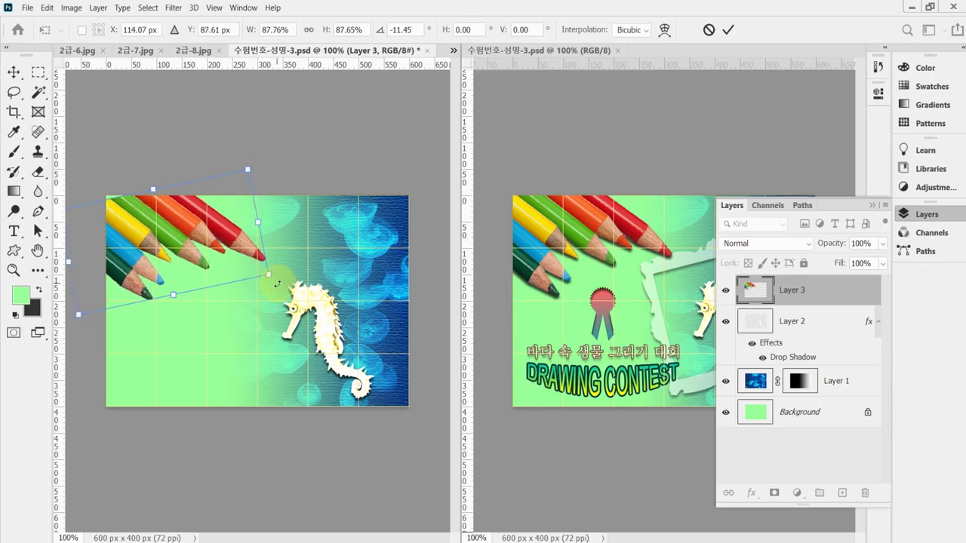
pyautogui.press('Up')
pyautogui.press('Up')
pyautogui.press('Up')
pyautogui.press('Up')
pyautogui.press('Up')
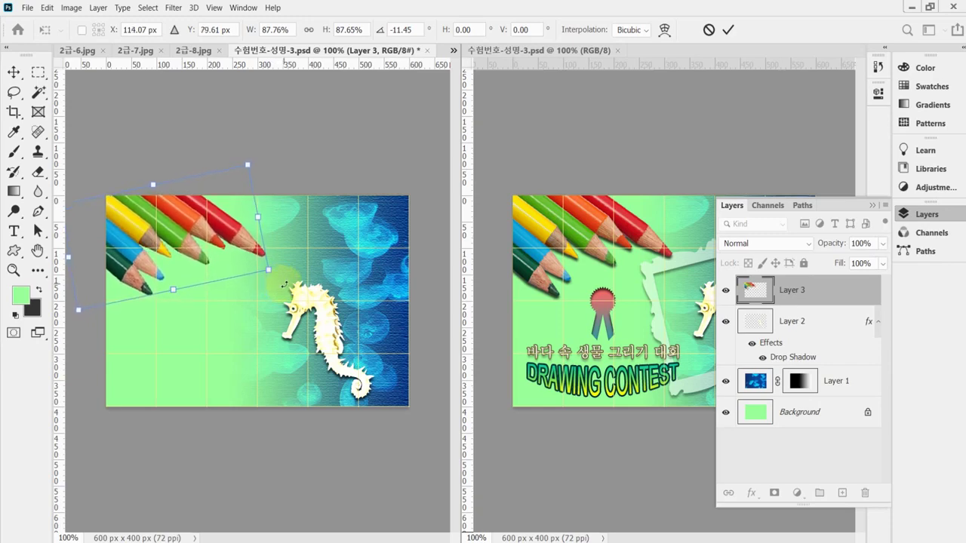
# Fine-tune the pencils' tilt to about 11° counter-clockwise, apply the transform and save the document.
pyautogui.moveTo(238, 293); pyautogui.dragTo(242, 320)
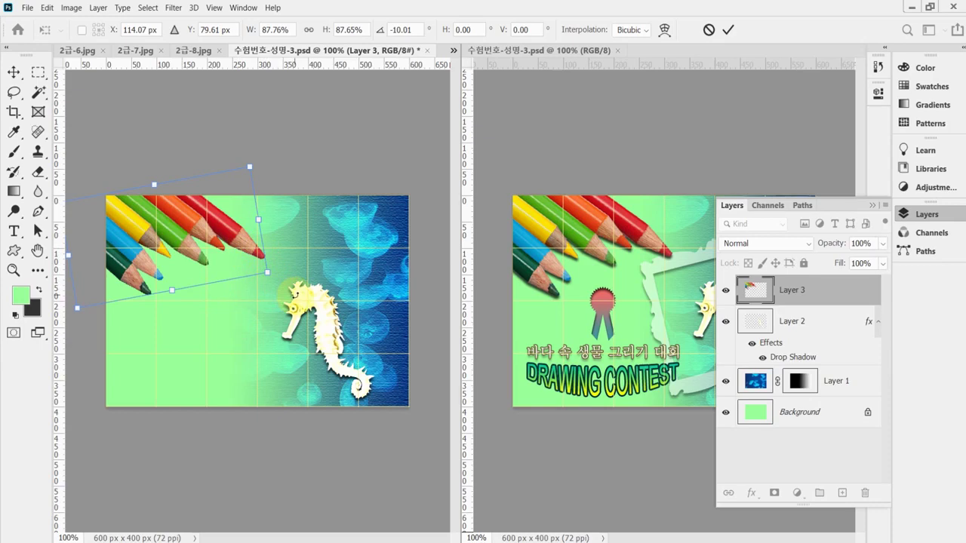
pyautogui.moveTo(293, 289); pyautogui.dragTo(293, 288)
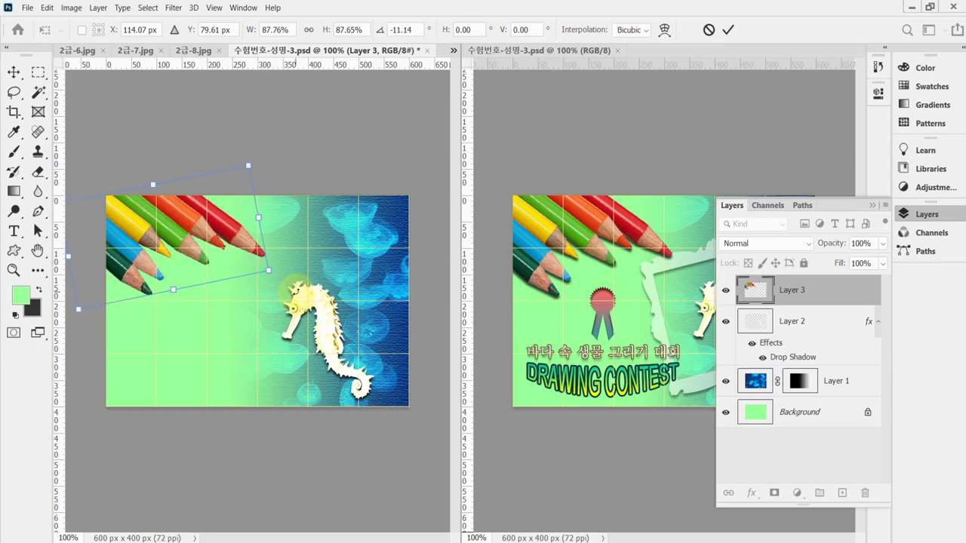
pyautogui.press('Return')
pyautogui.press('w')
pyautogui.hotkey('ctrl', 's')
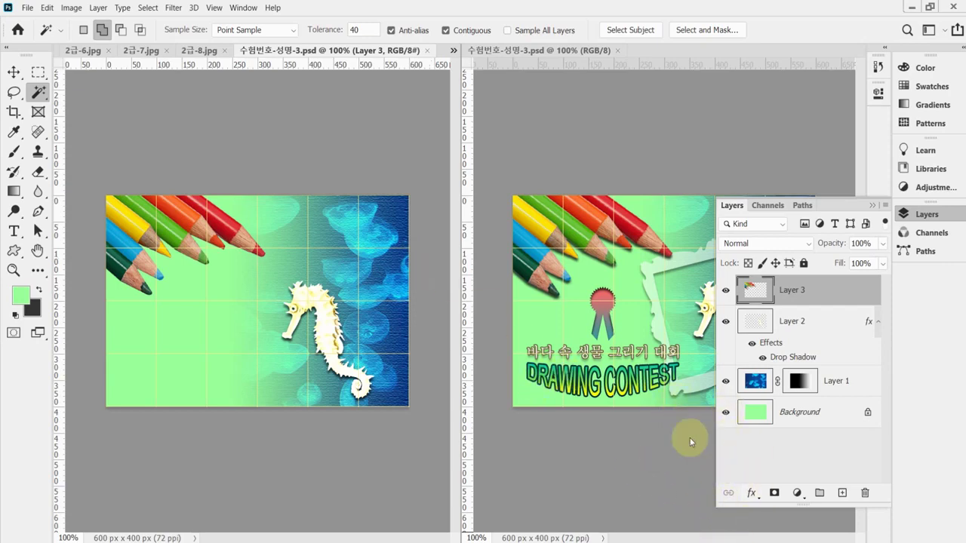
# Apply a Drop Shadow layer style to the coloured pencils layer.
pyautogui.click(752, 492)
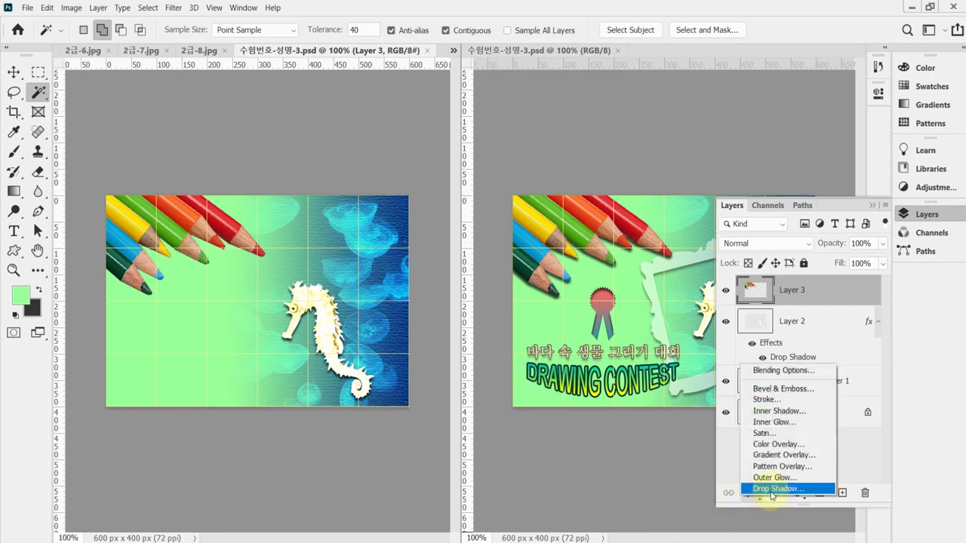
pyautogui.press('Escape')
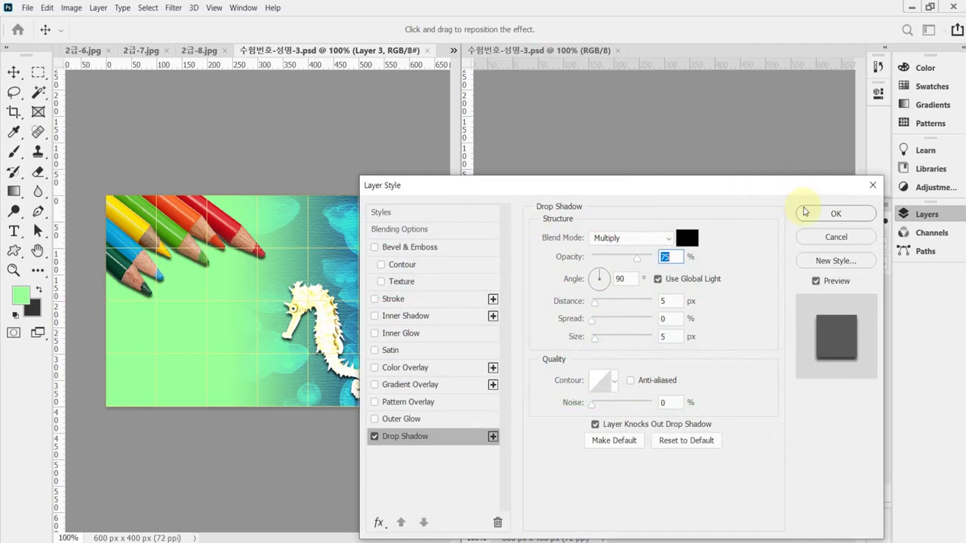
pyautogui.click(809, 215)
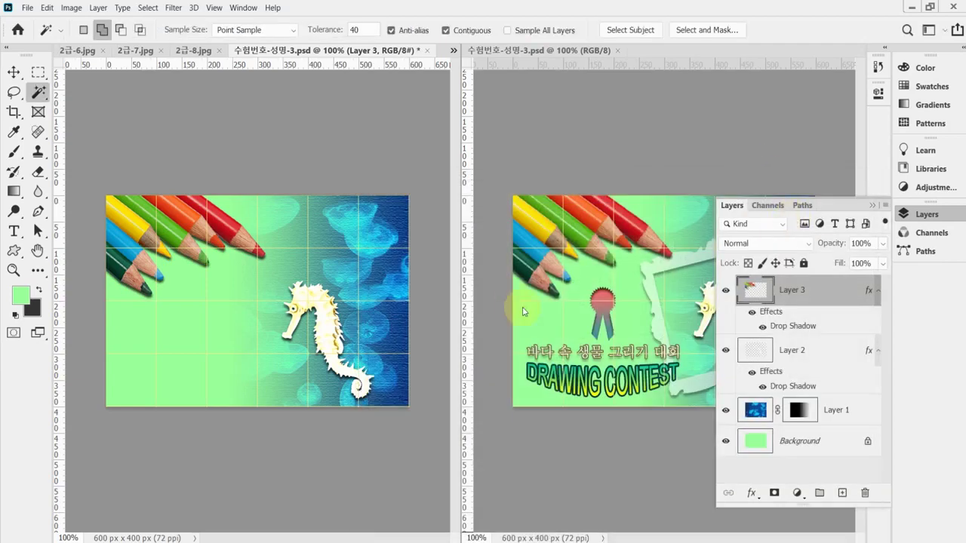
# Select the whole stingray in 2급-8.jpg with the Quick Selection tool.
pyautogui.click(198, 52)
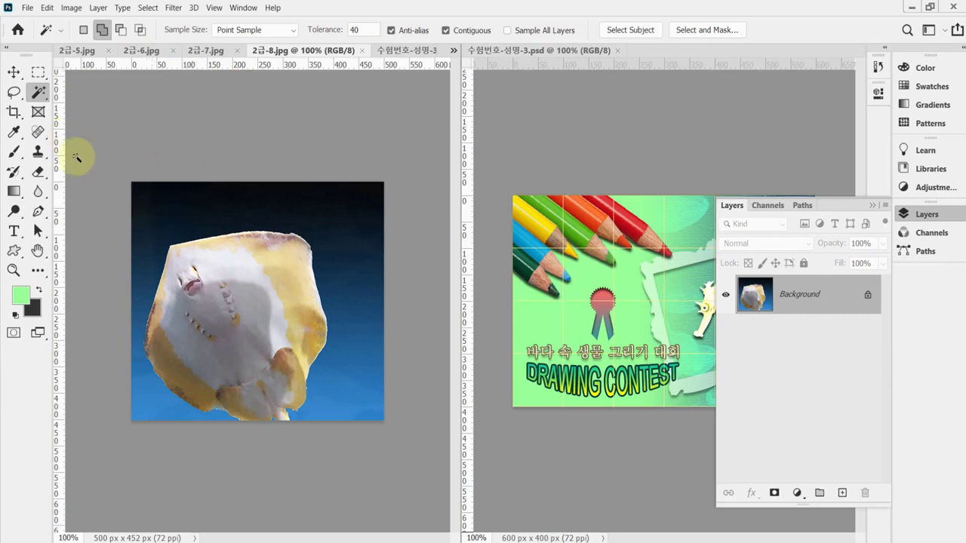
pyautogui.click(35, 93)
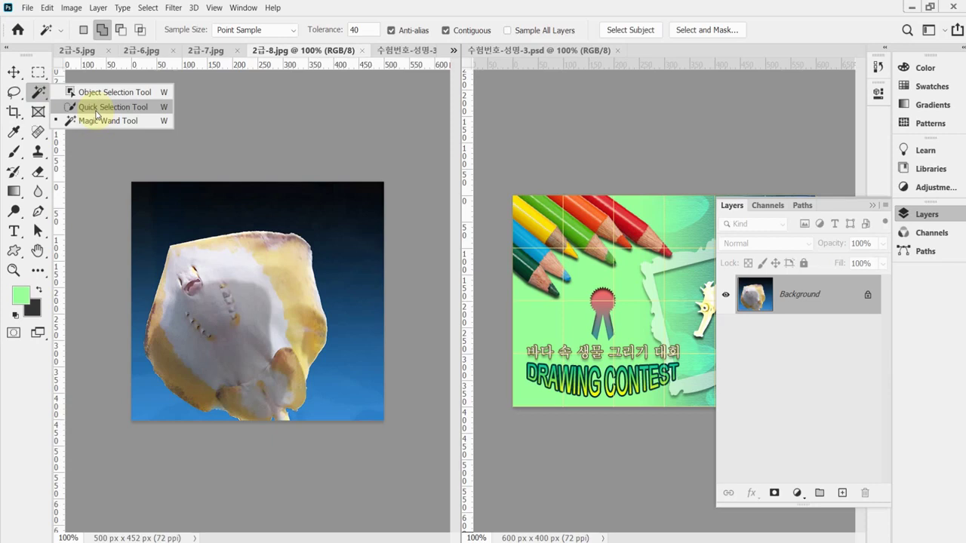
pyautogui.click(97, 113)
pyautogui.moveTo(195, 263)
pyautogui.mouseDown()
pyautogui.moveTo(194, 287)
pyautogui.moveTo(207, 346)
pyautogui.moveTo(228, 270)
pyautogui.moveTo(274, 270)
pyautogui.moveTo(205, 349)
pyautogui.moveTo(261, 400)
pyautogui.moveTo(250, 307)
pyautogui.moveTo(256, 390)
pyautogui.moveTo(267, 423)
pyautogui.moveTo(286, 422)
pyautogui.moveTo(288, 434)
pyautogui.moveTo(272, 337)
pyautogui.moveTo(286, 362)
pyautogui.moveTo(278, 338)
pyautogui.moveTo(320, 296)
pyautogui.moveTo(305, 297)
pyautogui.moveTo(311, 238)
pyautogui.moveTo(353, 90)
pyautogui.mouseUp()
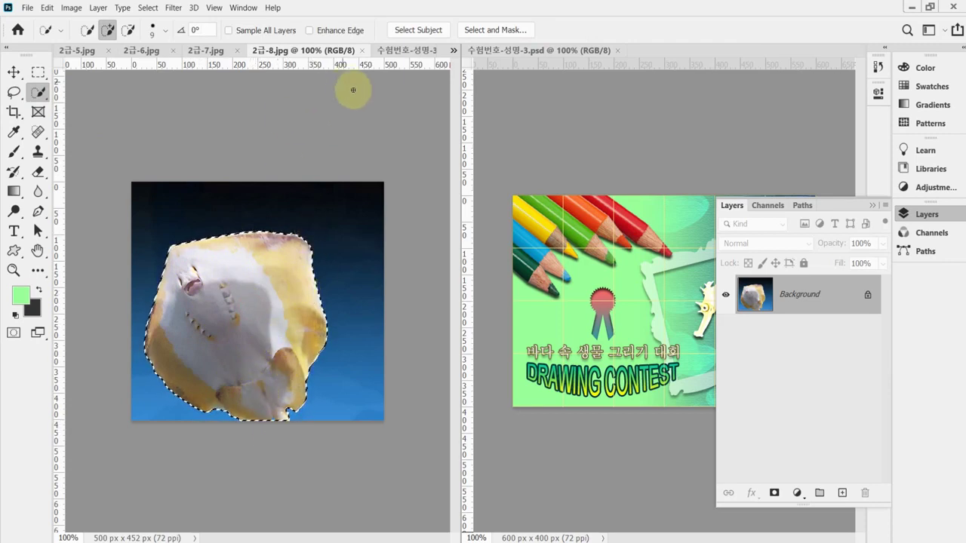
# Paste the stingray into 수험번호-성명-3.psd, scale it to about 63% and tilt it about 15° counter-clockwise.
pyautogui.click(387, 49)
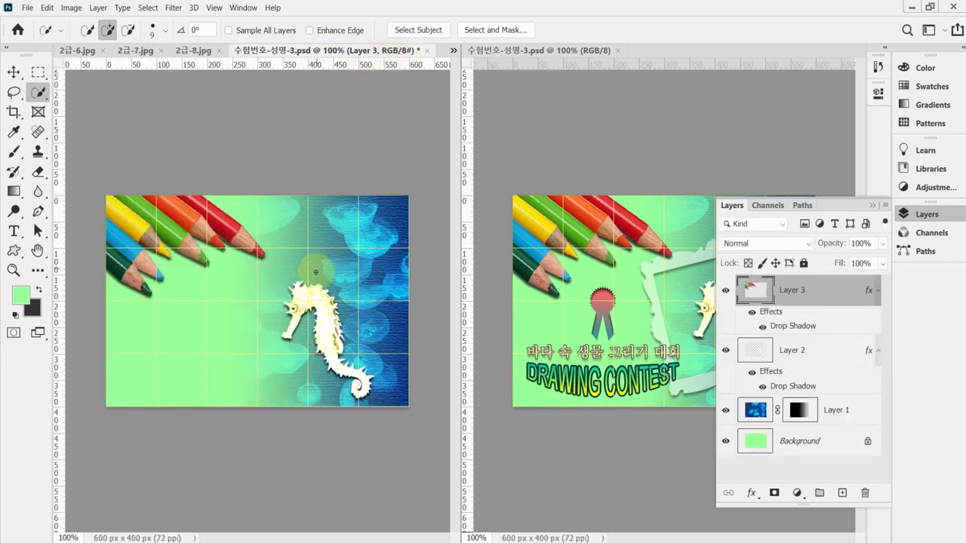
pyautogui.hotkey('ctrl', 'v')
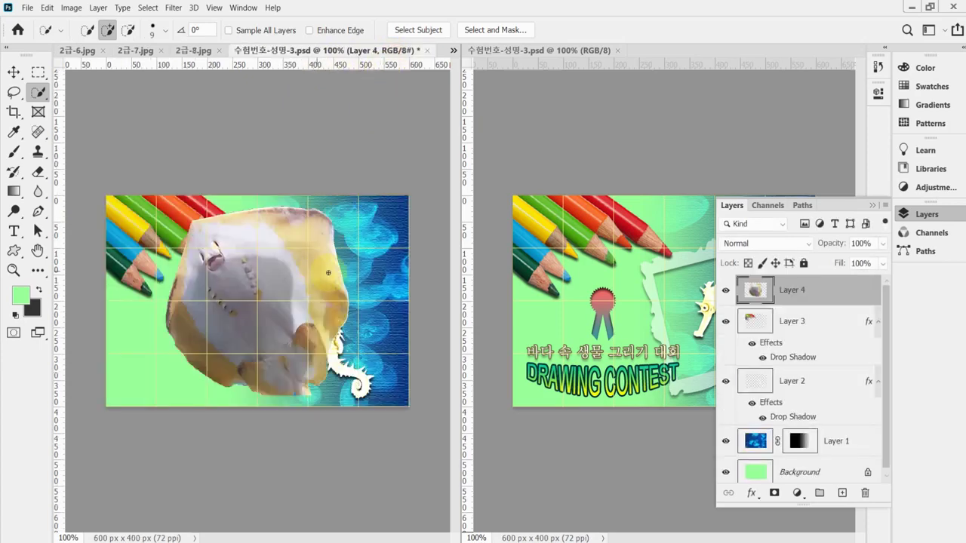
pyautogui.hotkey('ctrl', 't')
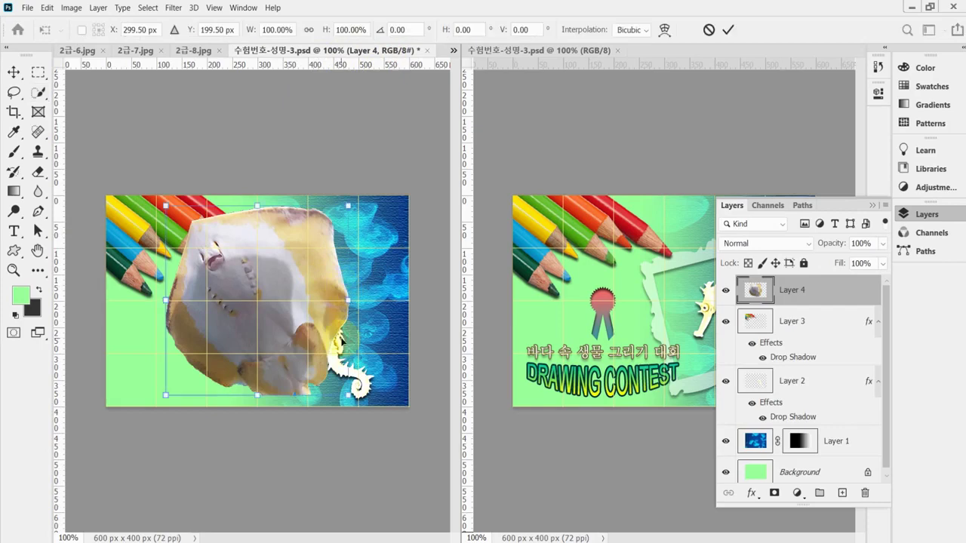
pyautogui.moveTo(348, 393); pyautogui.dragTo(329, 375)
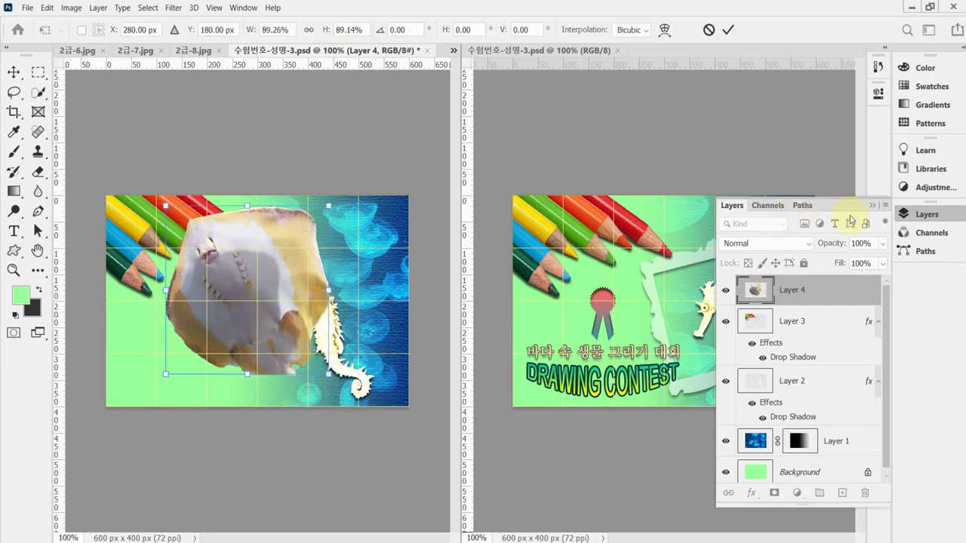
pyautogui.click(905, 214)
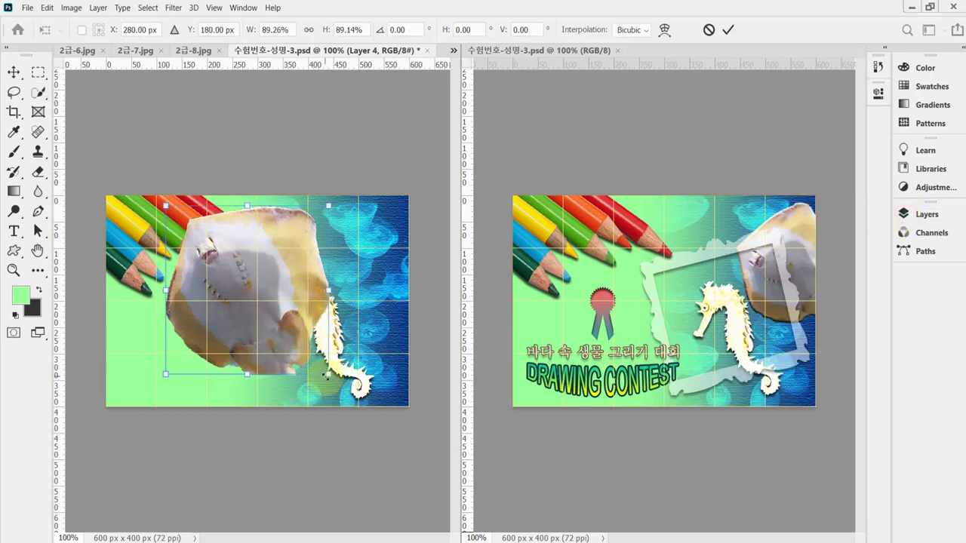
pyautogui.moveTo(329, 375); pyautogui.dragTo(294, 311)
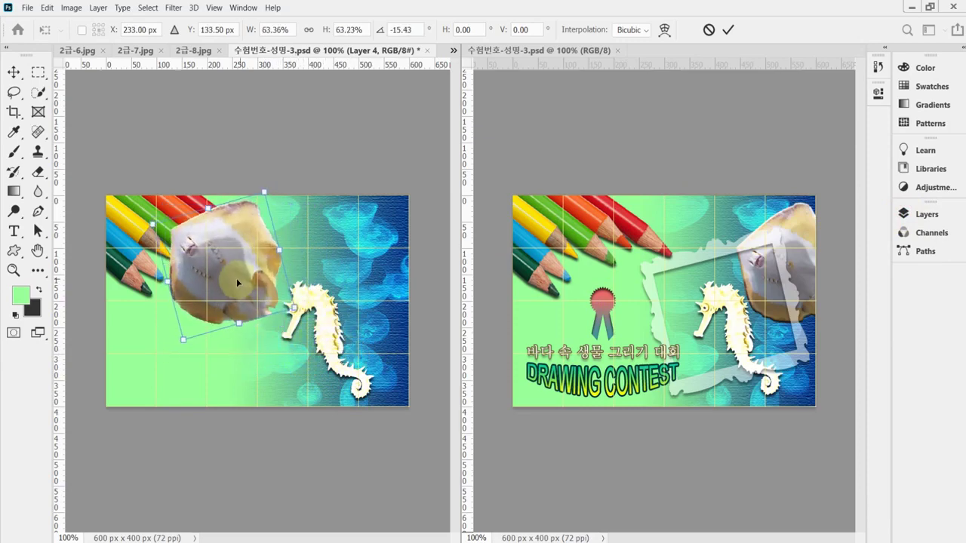
# Move the stingray to the canvas's upper right, partly past the edge, and increase its tilt to about 27° counter-clockwise.
pyautogui.moveTo(236, 278); pyautogui.dragTo(359, 277)
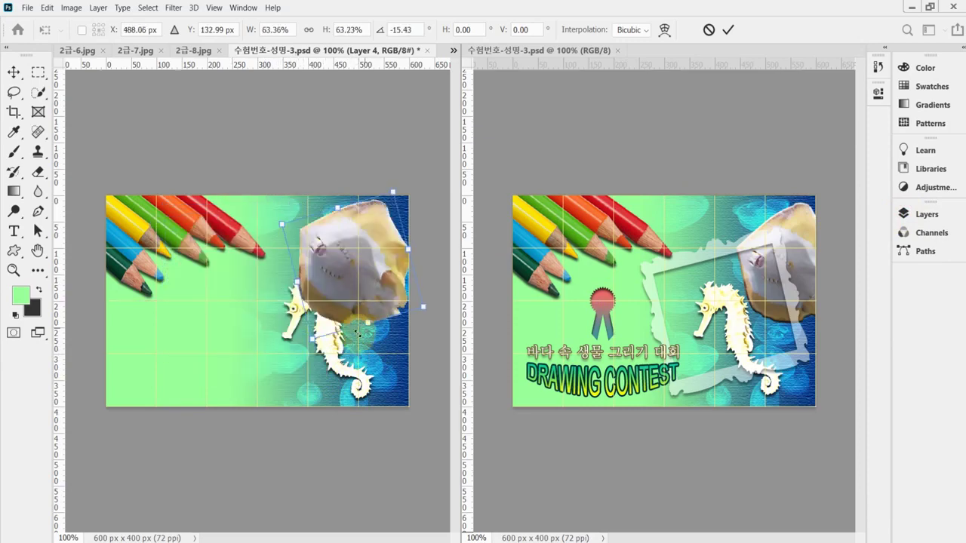
pyautogui.moveTo(423, 304); pyautogui.dragTo(437, 317)
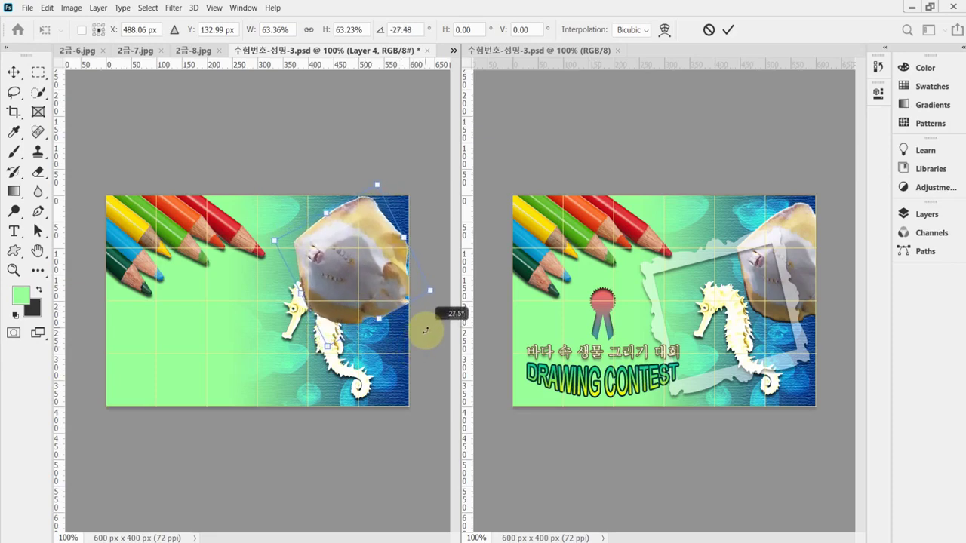
pyautogui.moveTo(325, 280); pyautogui.dragTo(371, 282)
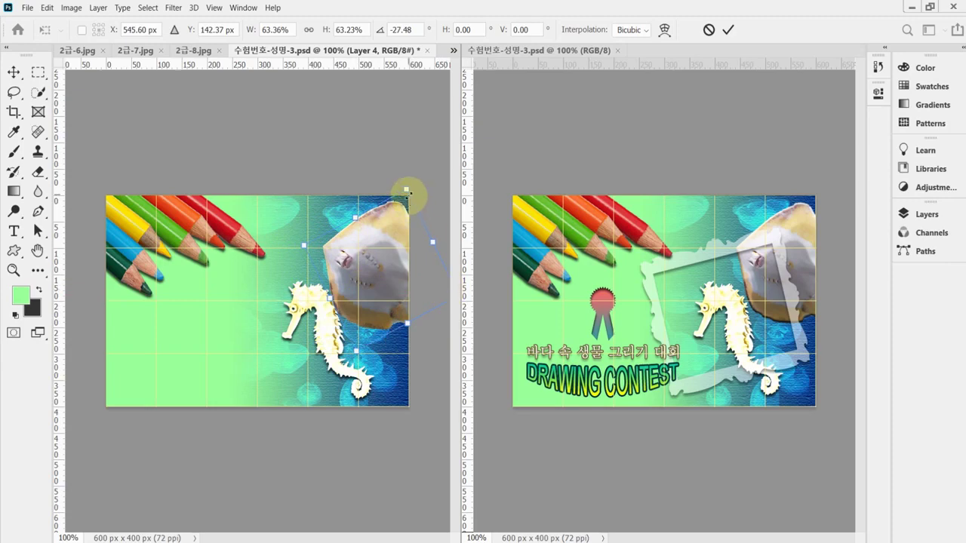
# Scale the stingray to about 58%, adjust its position at the right edge, tilt it about 31° counter-clockwise, and save.
pyautogui.moveTo(407, 189); pyautogui.dragTo(407, 213)
pyautogui.moveTo(387, 250); pyautogui.dragTo(391, 269)
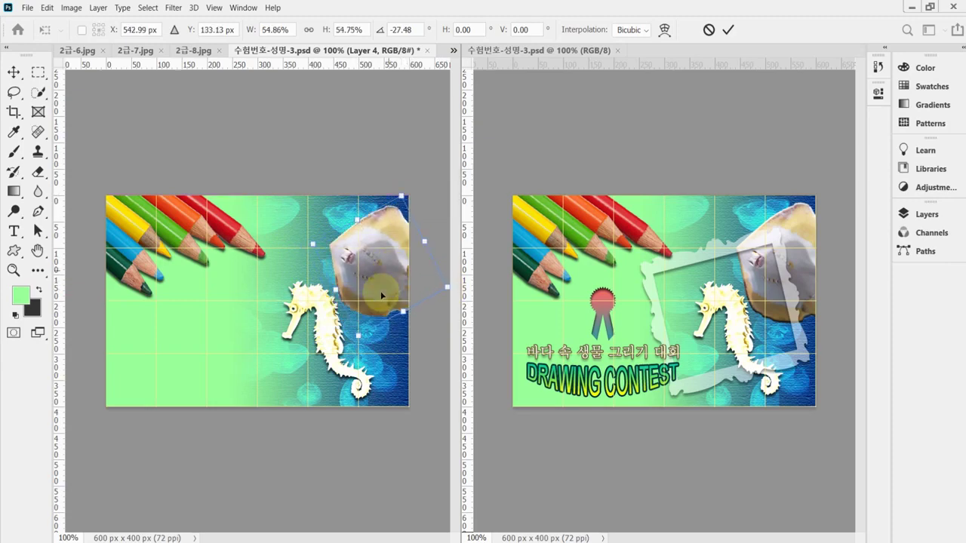
pyautogui.moveTo(311, 243); pyautogui.dragTo(304, 241)
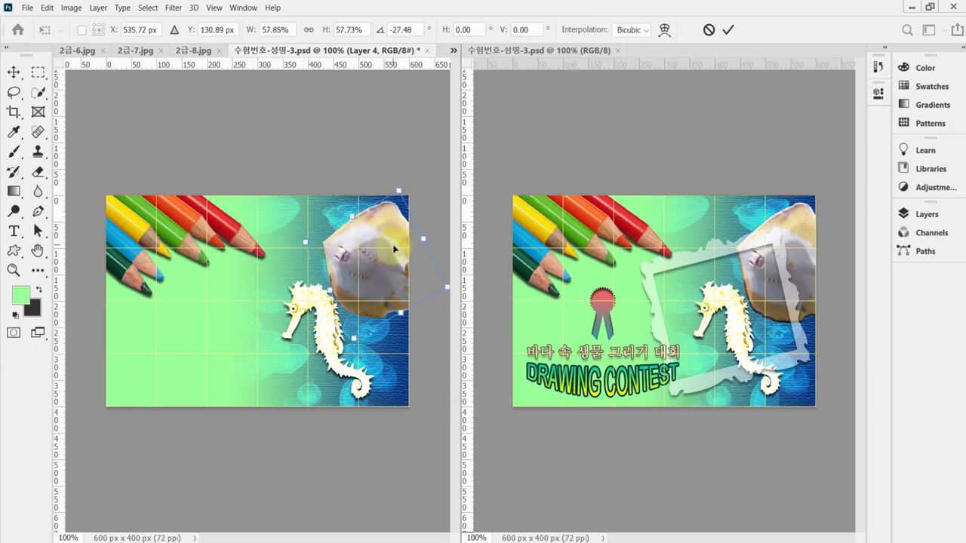
pyautogui.moveTo(395, 249); pyautogui.dragTo(400, 249)
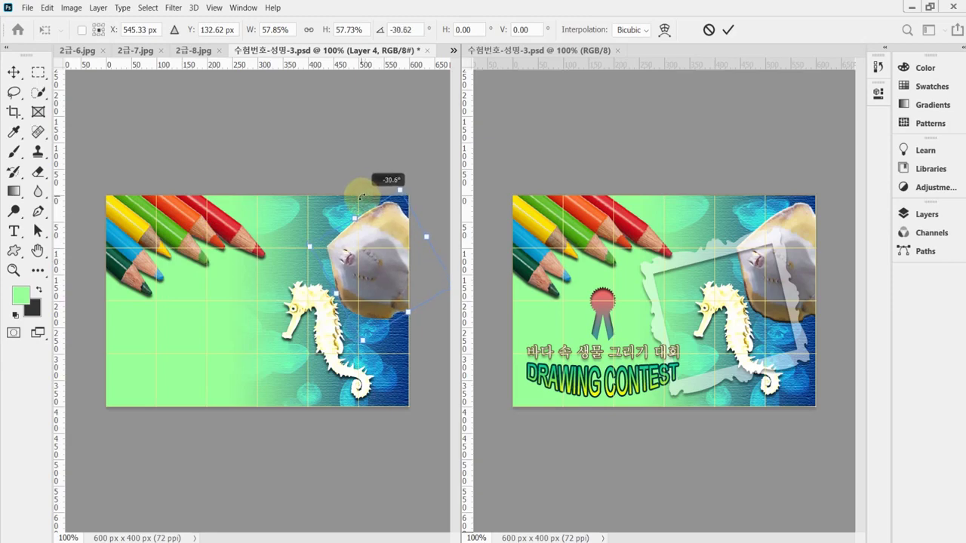
pyautogui.press('Return')
pyautogui.press('w')
pyautogui.hotkey('ctrl', 's')
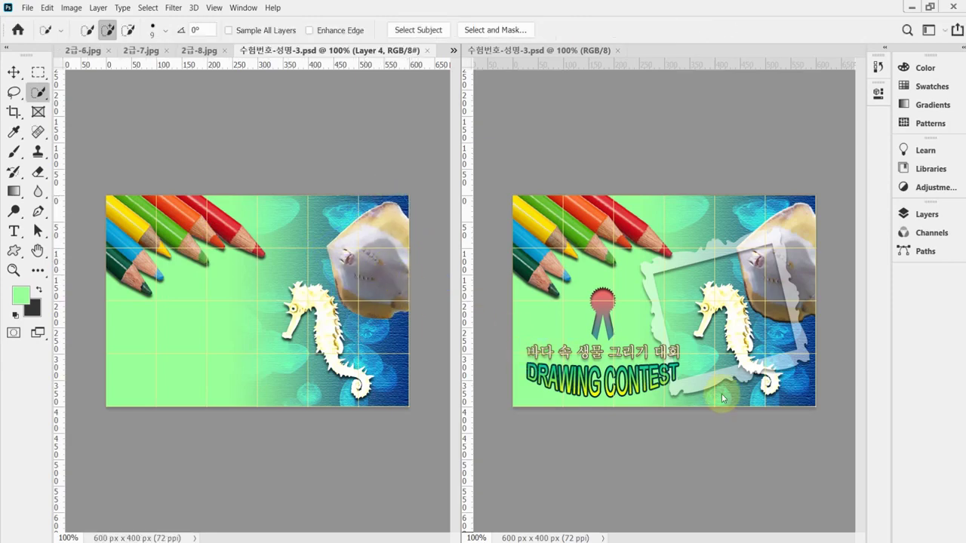
# Apply a Bevel & Emboss style to the stingray layer, using Inner Bevel with a size of 5 px.
pyautogui.click(928, 215)
pyautogui.click(752, 494)
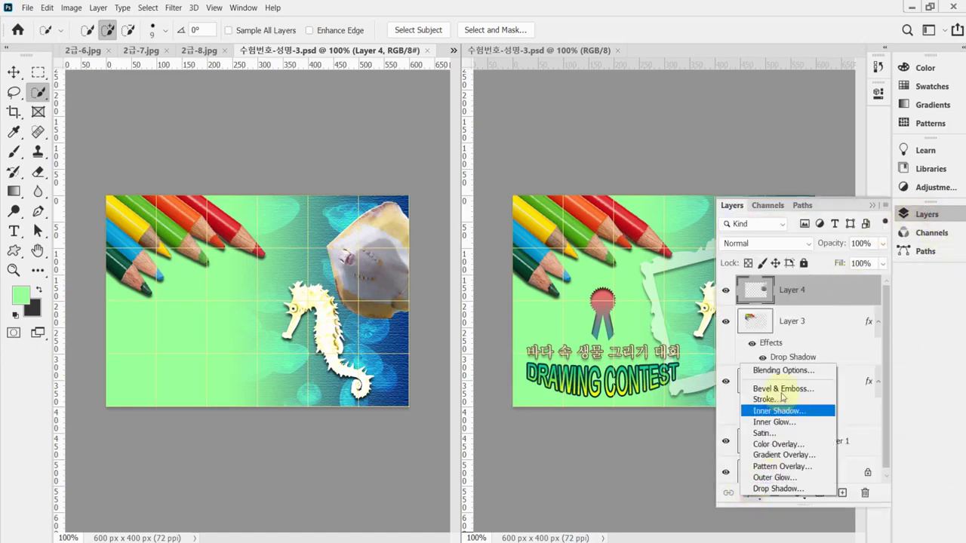
pyautogui.click(798, 371)
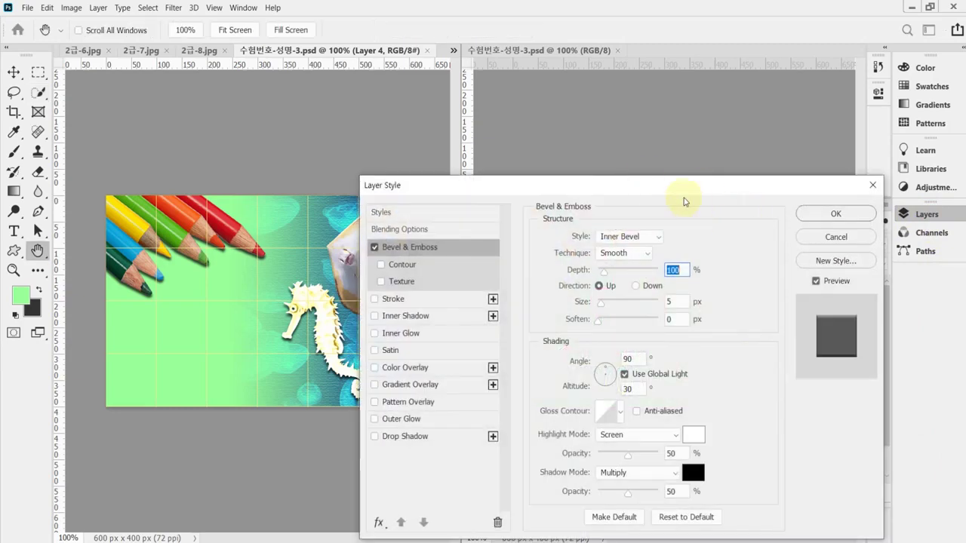
pyautogui.moveTo(684, 201); pyautogui.dragTo(752, 144)
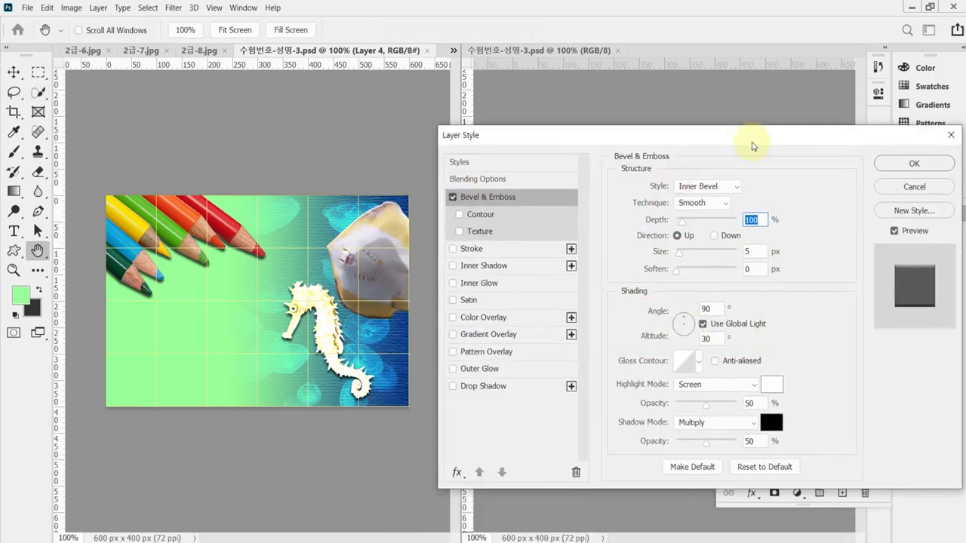
pyautogui.click(759, 253)
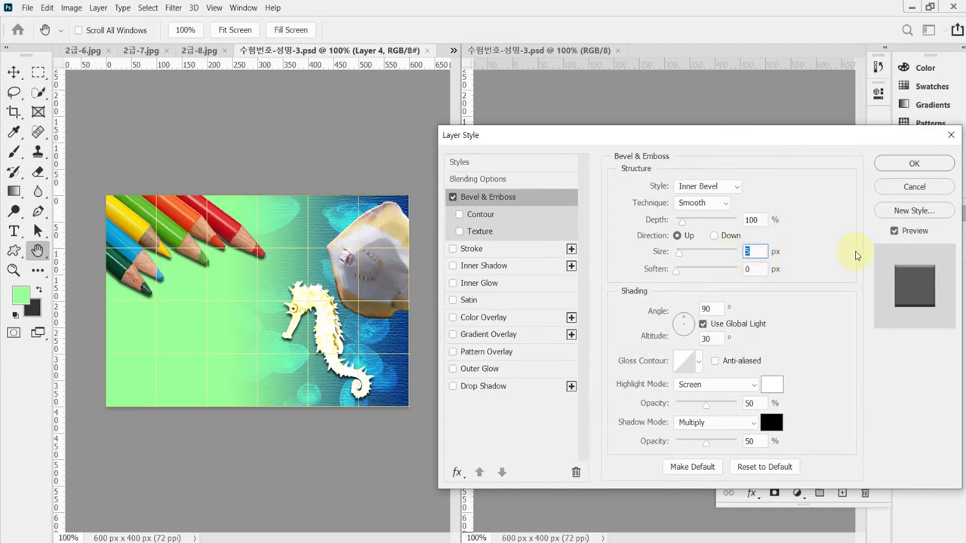
pyautogui.press('Return')
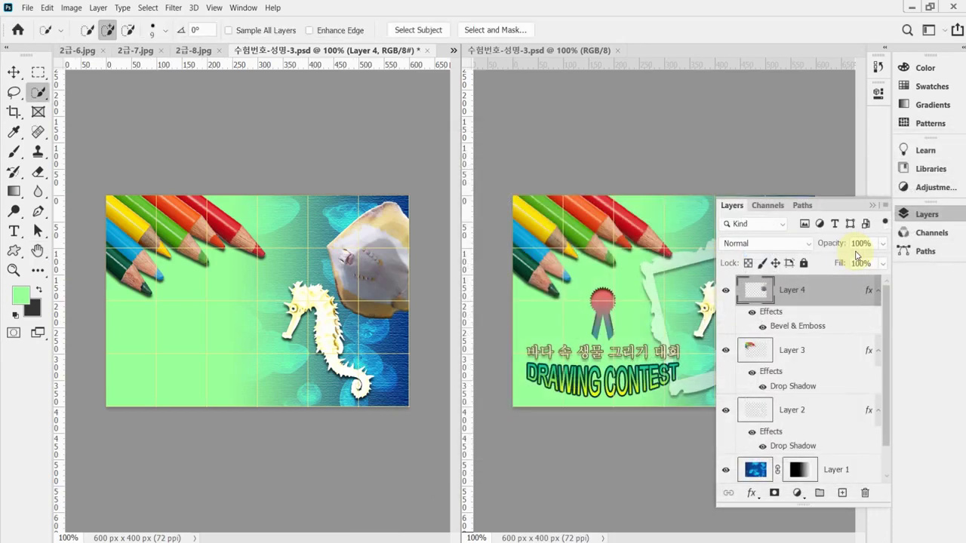
# Save the document and choose the third ornate rectangular frame from the legacy Frames set as the custom shape.
pyautogui.hotkey('ctrl', 's')
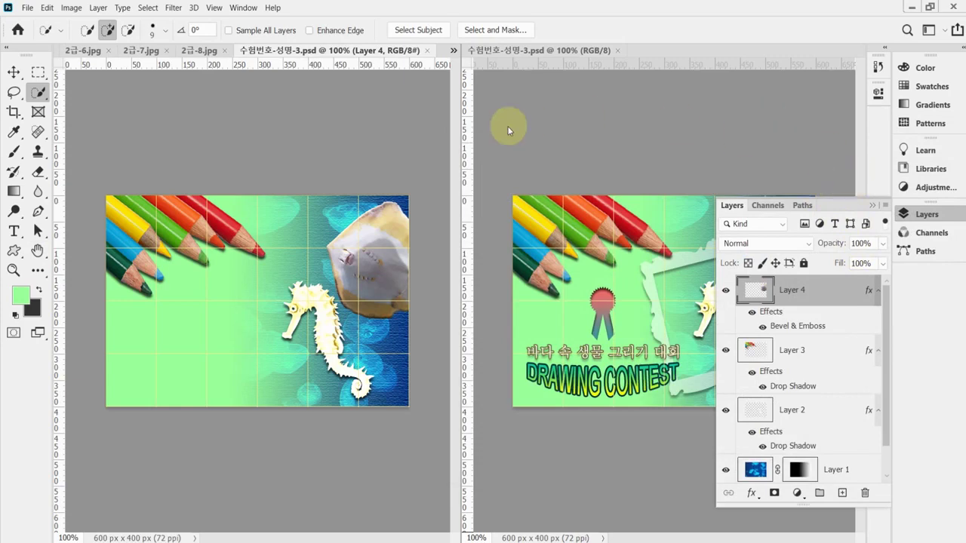
pyautogui.click(13, 252)
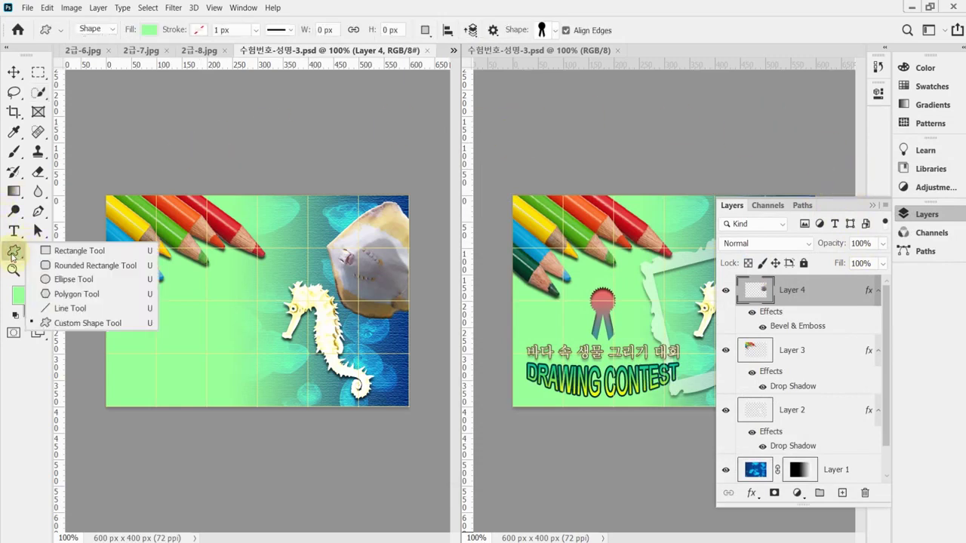
pyautogui.click(126, 325)
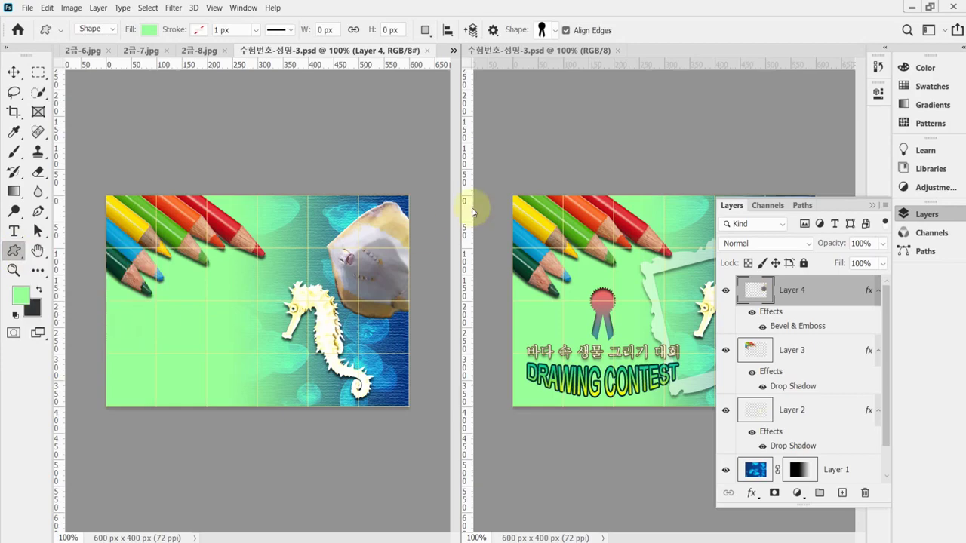
pyautogui.click(557, 31)
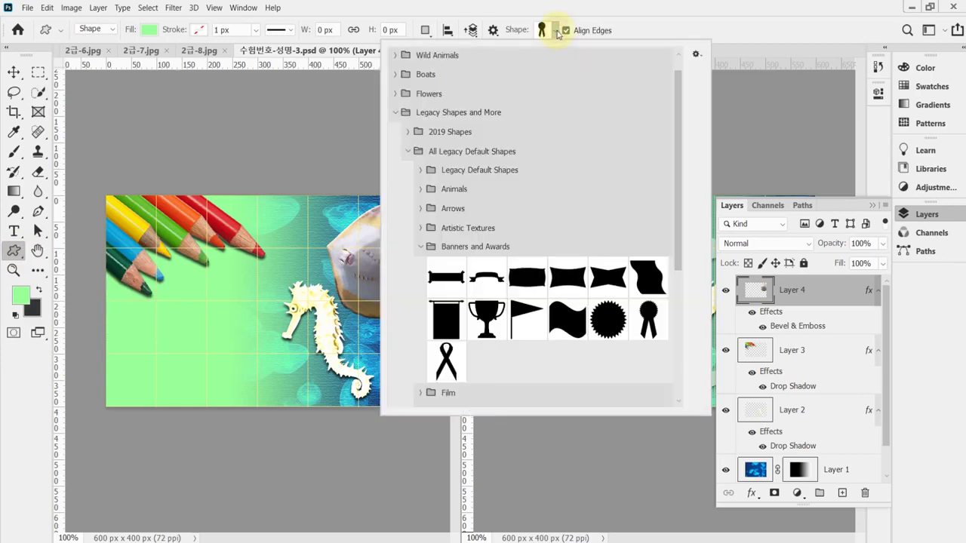
pyautogui.click(407, 153)
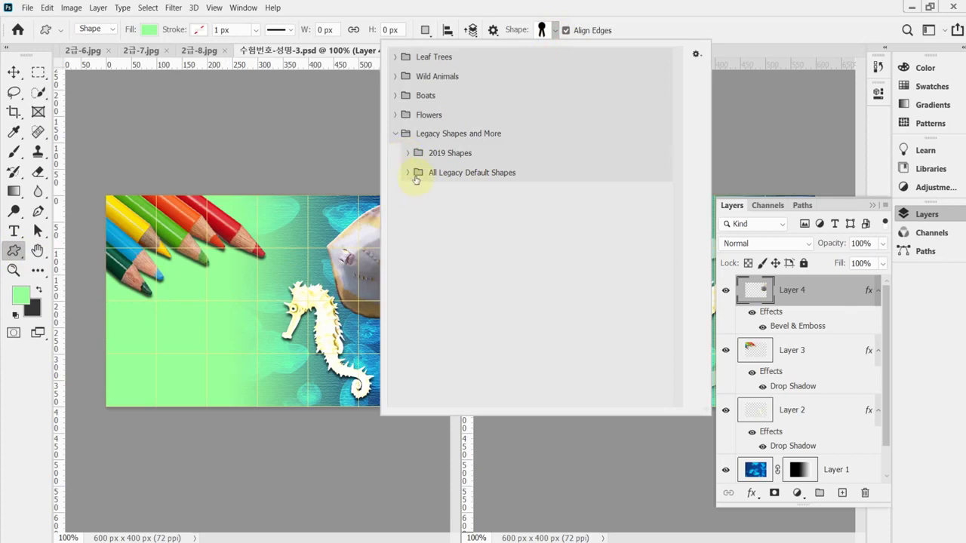
pyautogui.click(408, 173)
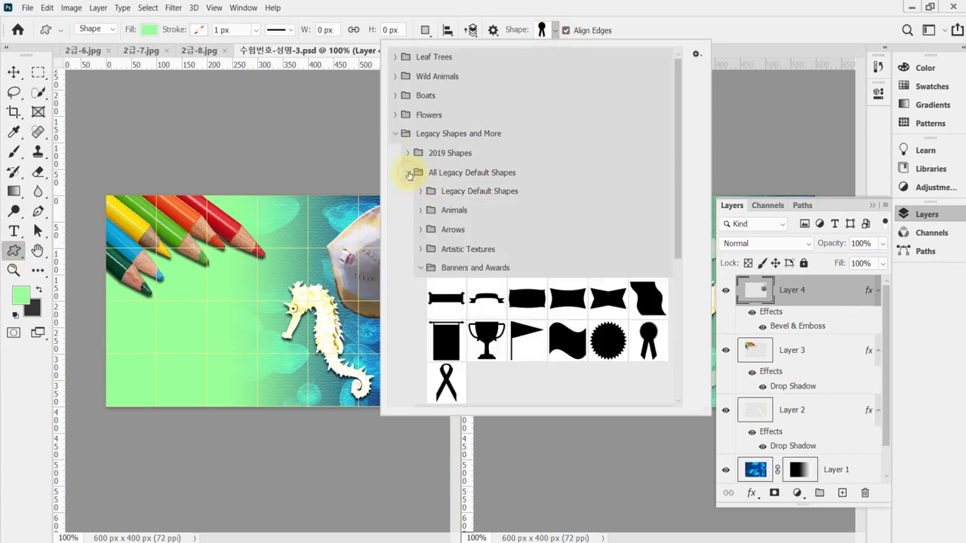
pyautogui.click(420, 269)
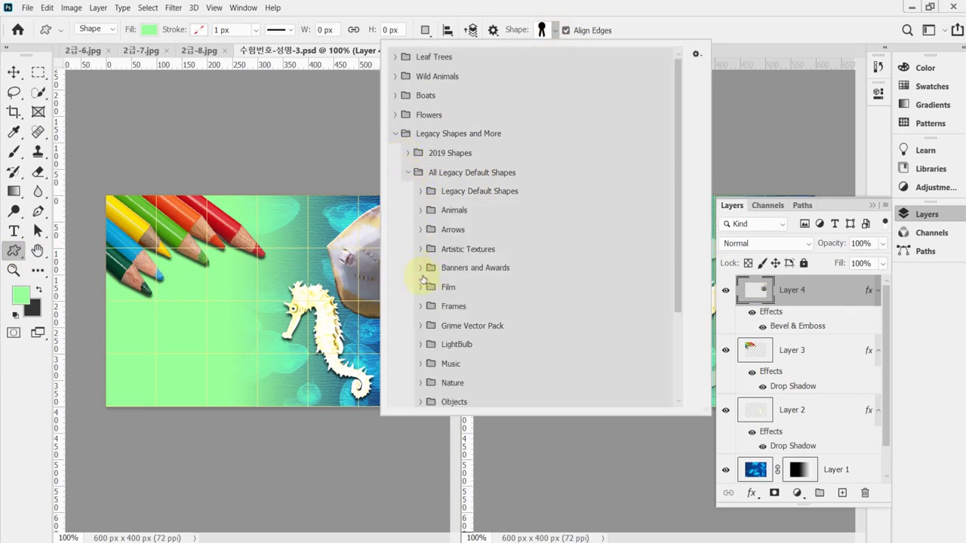
pyautogui.scroll(-1, 424, 279)
pyautogui.click(422, 275)
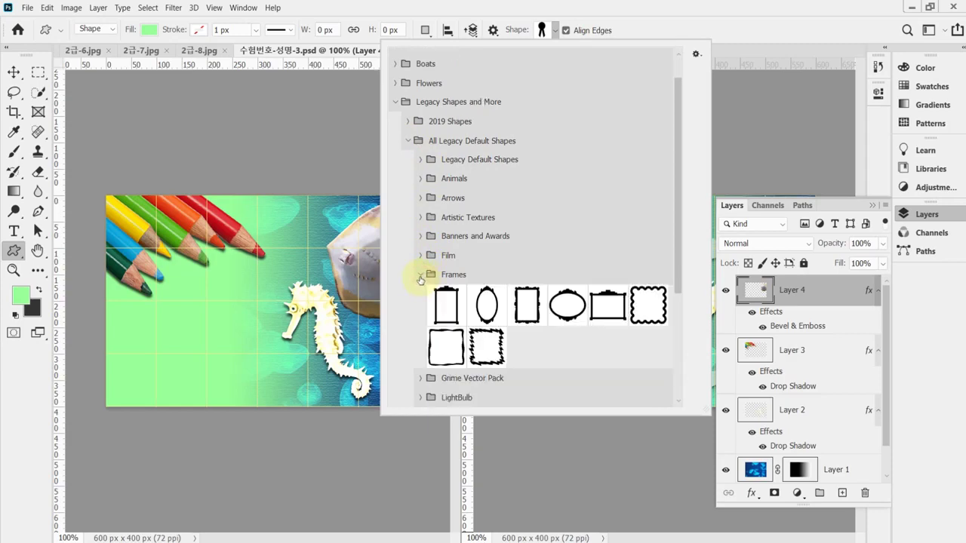
pyautogui.click(526, 317)
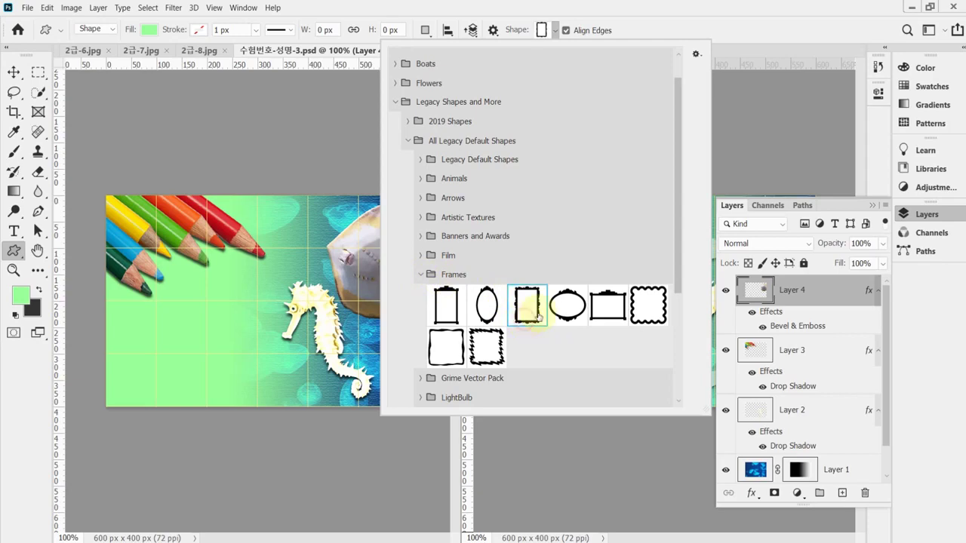
pyautogui.click(497, 4)
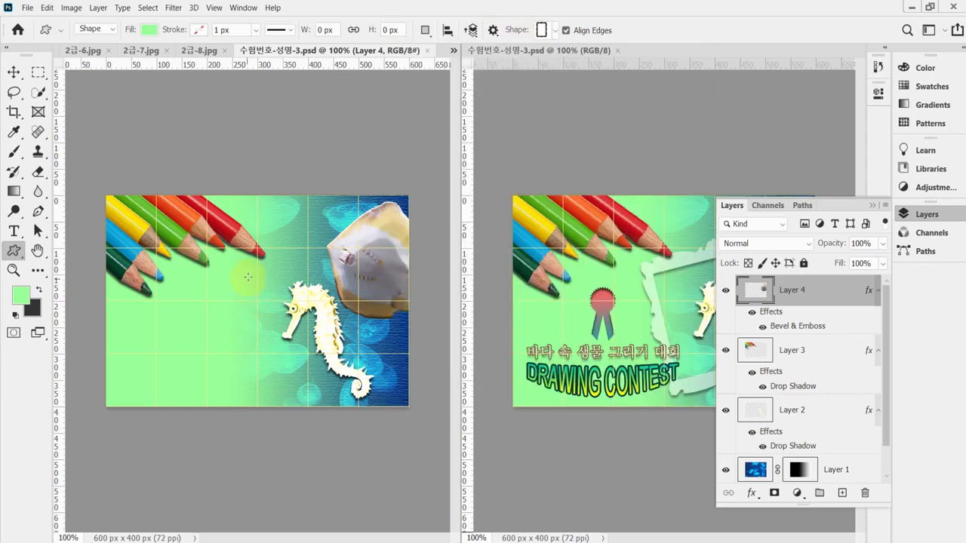
# Place a custom-shape frame around the seahorse and resize it to about 302 × 269 px.
pyautogui.moveTo(234, 271); pyautogui.dragTo(382, 405)
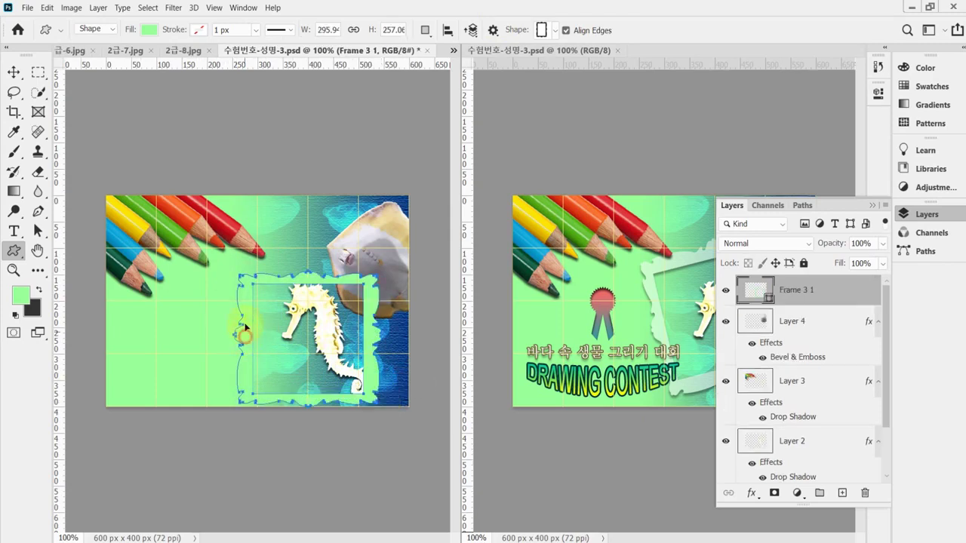
pyautogui.moveTo(245, 327); pyautogui.dragTo(241, 319)
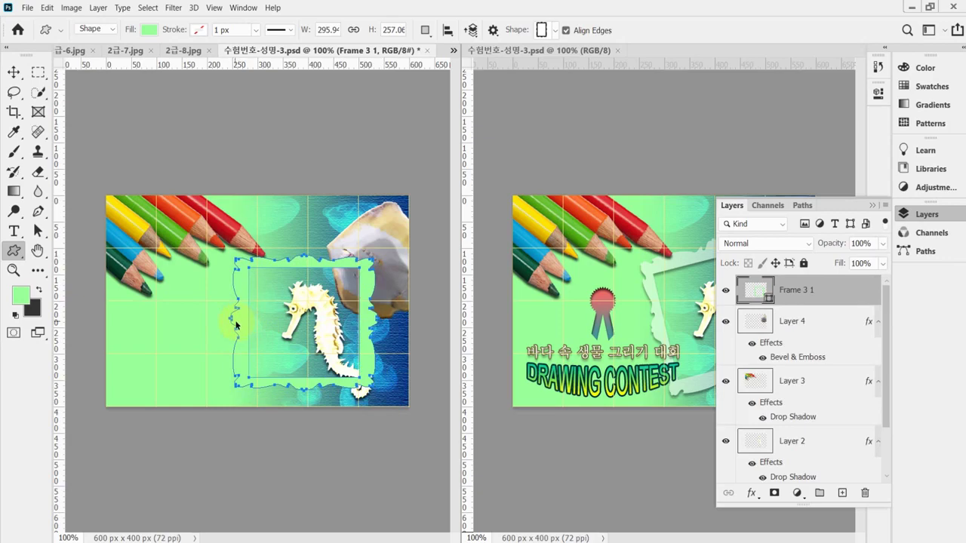
pyautogui.hotkey('ctrl', 't')
pyautogui.moveTo(375, 254)
pyautogui.mouseDown()
pyautogui.moveTo(378, 244)
pyautogui.moveTo(356, 258)
pyautogui.mouseUp()
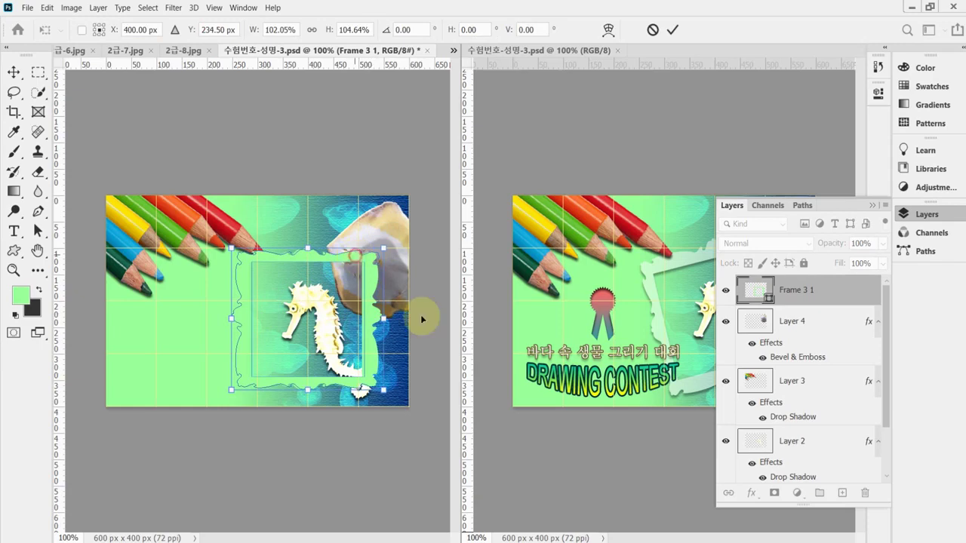
pyautogui.press('Return')
pyautogui.press('u')
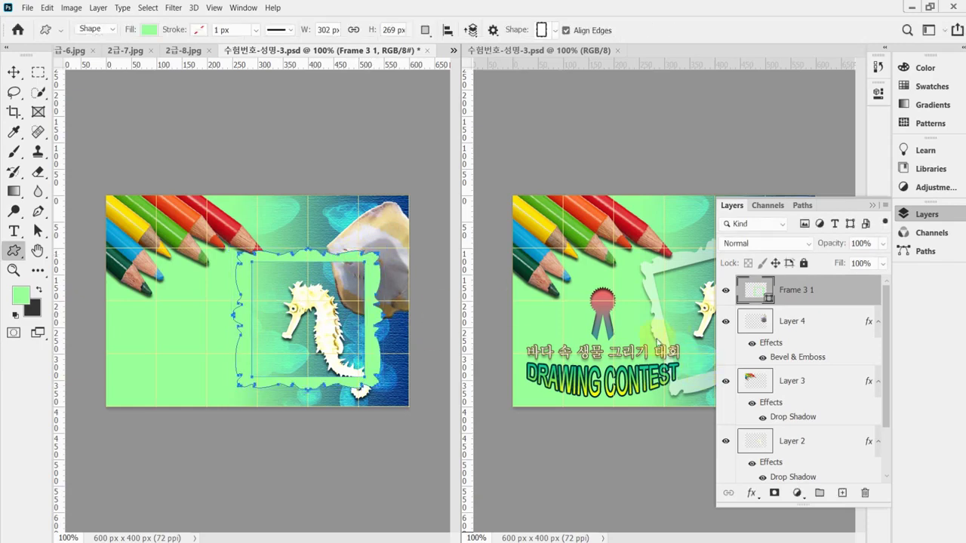
# Fill the frame shape with white (#ffffff) and set its layer opacity to 50%.
pyautogui.doubleClick(752, 295)
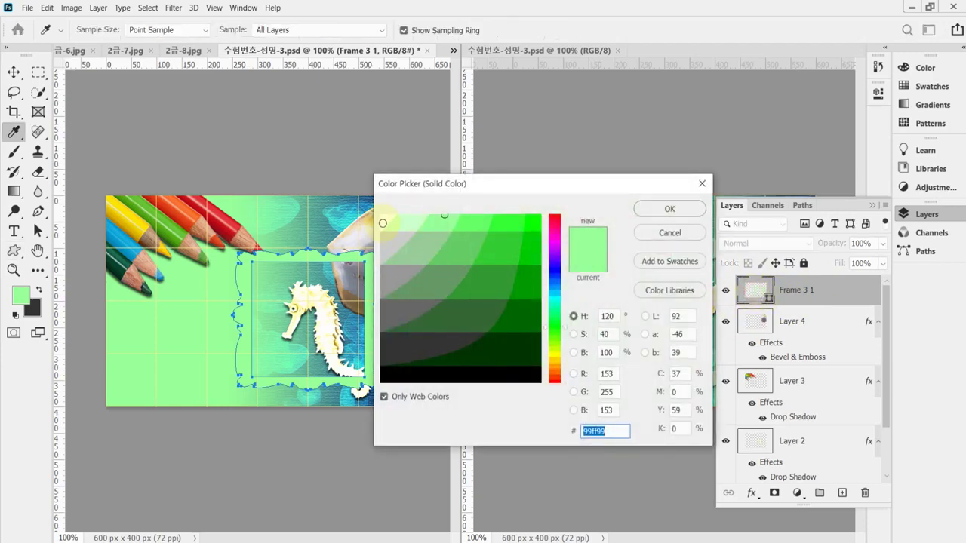
pyautogui.moveTo(382, 220); pyautogui.dragTo(380, 214)
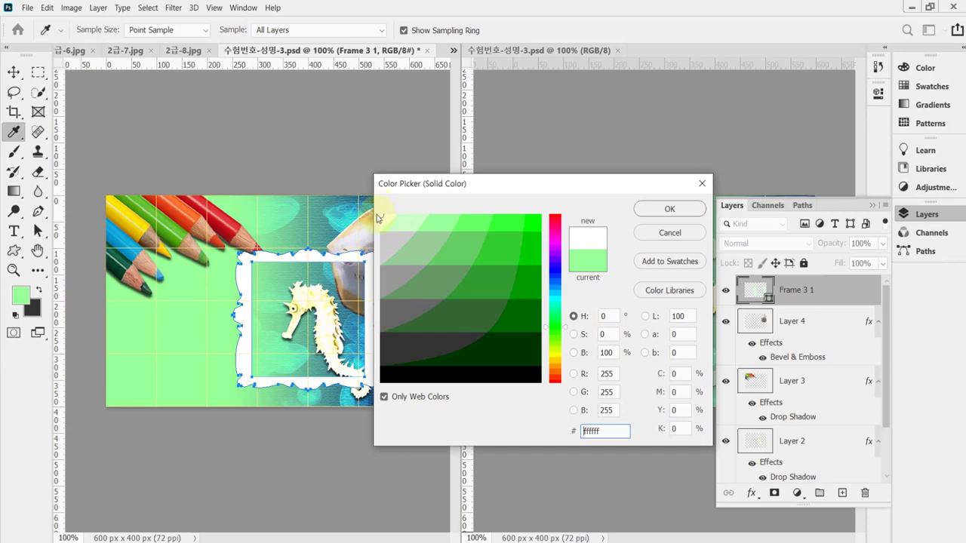
pyautogui.click(380, 213)
pyautogui.click(652, 205)
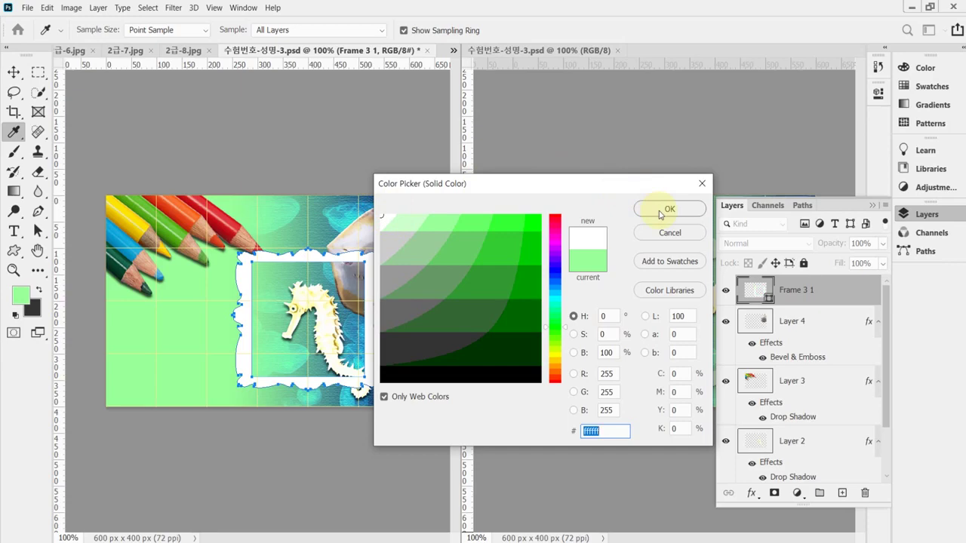
pyautogui.click(659, 212)
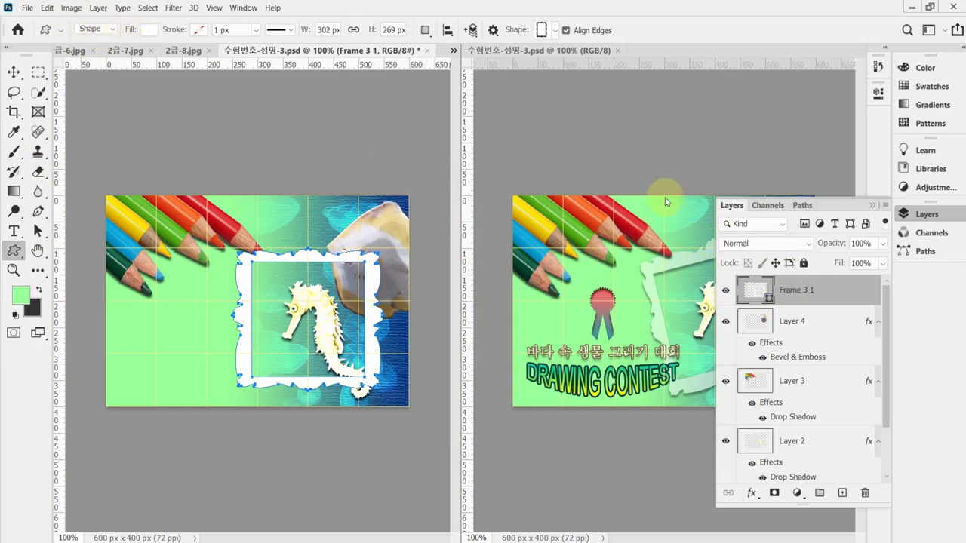
pyautogui.click(820, 246)
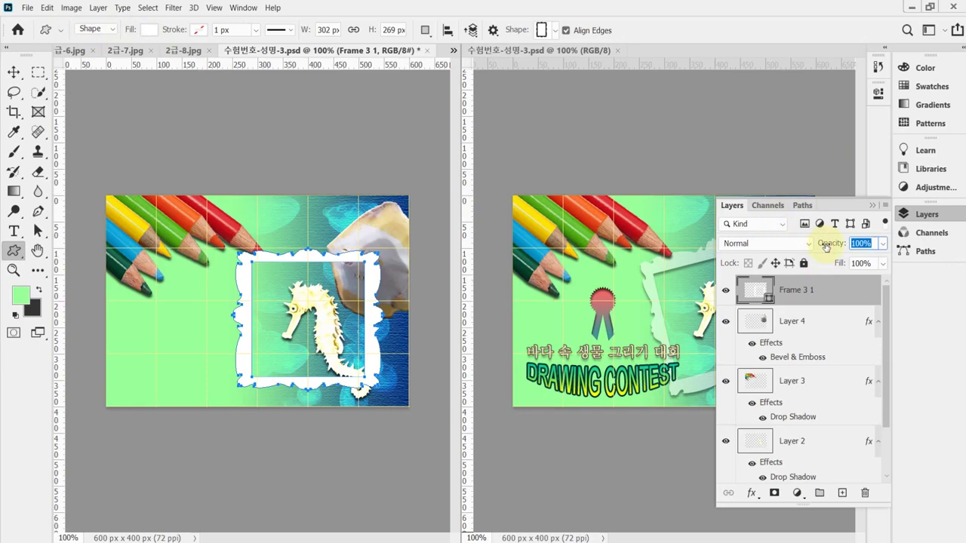
pyautogui.write('50')
pyautogui.press('Return')
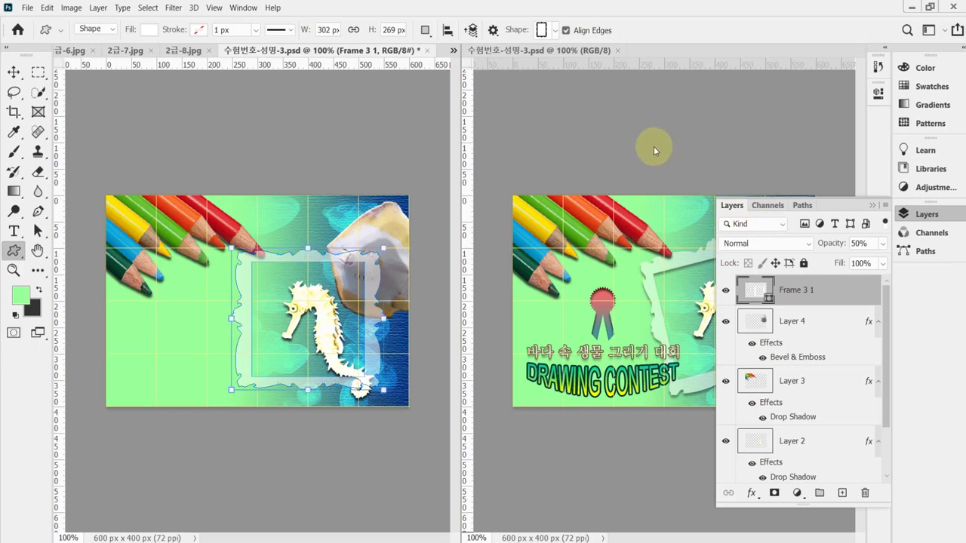
# Tilt the frame about 16° counter-clockwise, scale it to about 102%, fit it around the seahorse over the stingray's edge, and save.
pyautogui.hotkey('ctrl', 't')
pyautogui.click(922, 214)
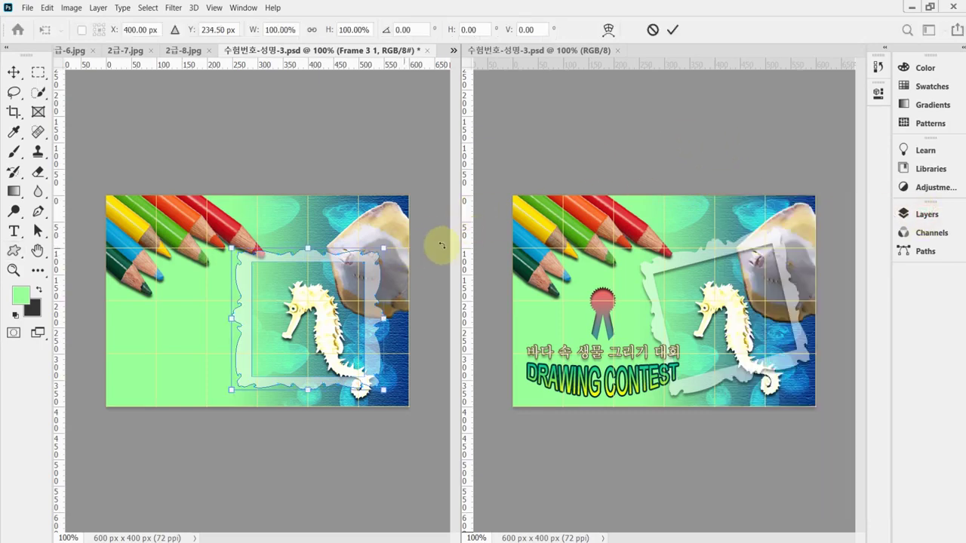
pyautogui.moveTo(442, 244); pyautogui.dragTo(378, 212)
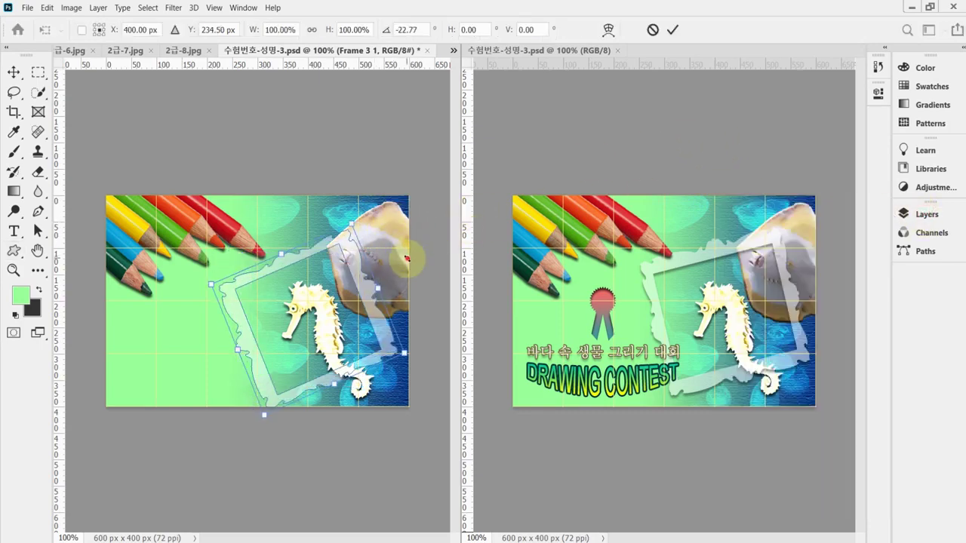
pyautogui.moveTo(366, 291); pyautogui.dragTo(414, 284)
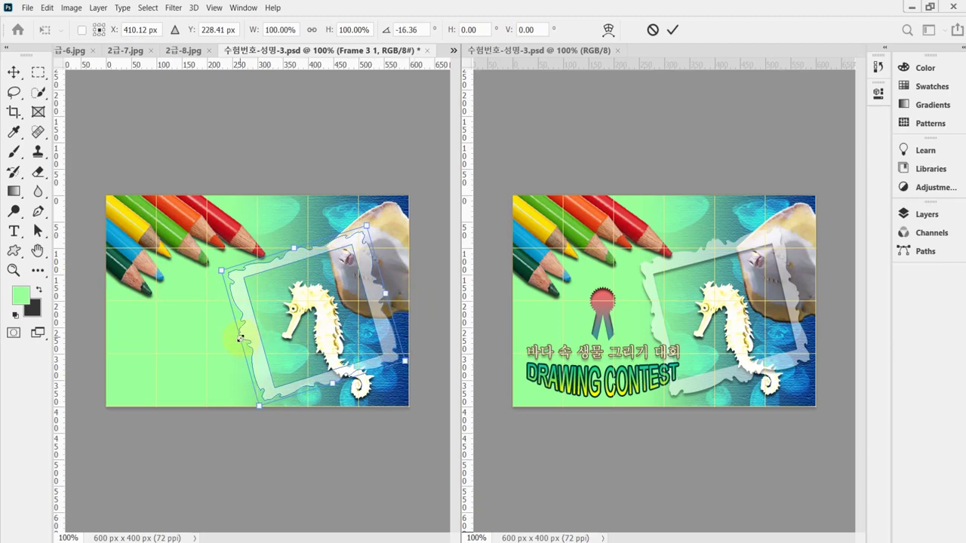
pyautogui.moveTo(272, 333); pyautogui.dragTo(276, 332)
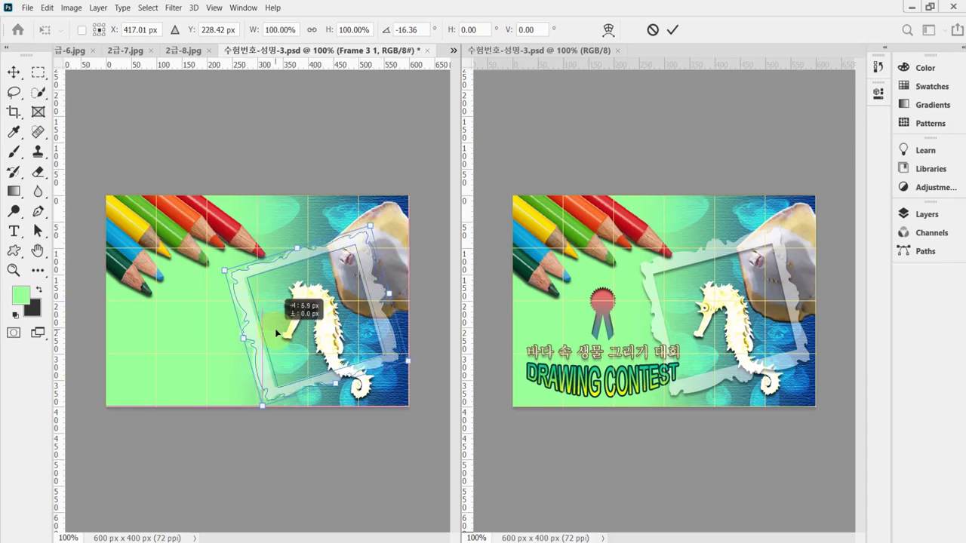
pyautogui.click(277, 332)
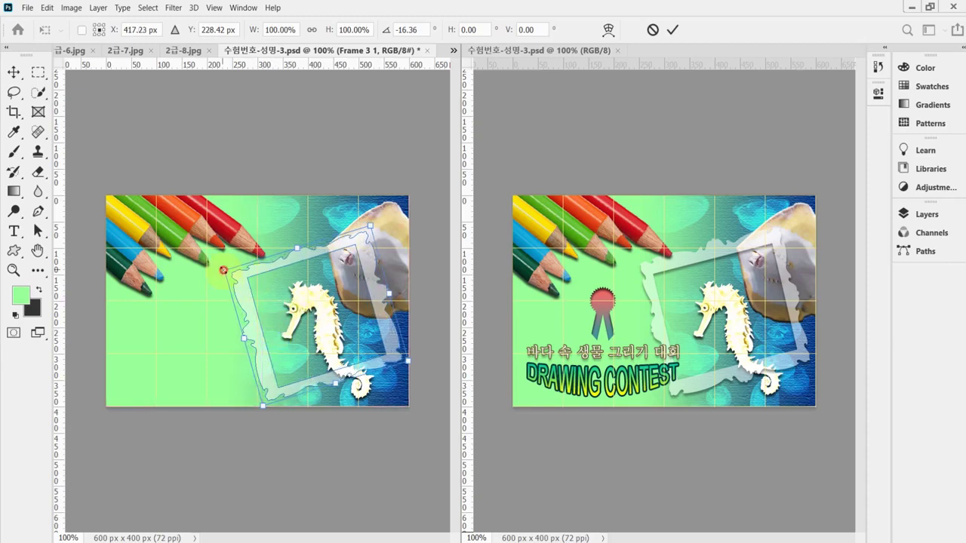
pyautogui.moveTo(223, 270); pyautogui.dragTo(220, 268)
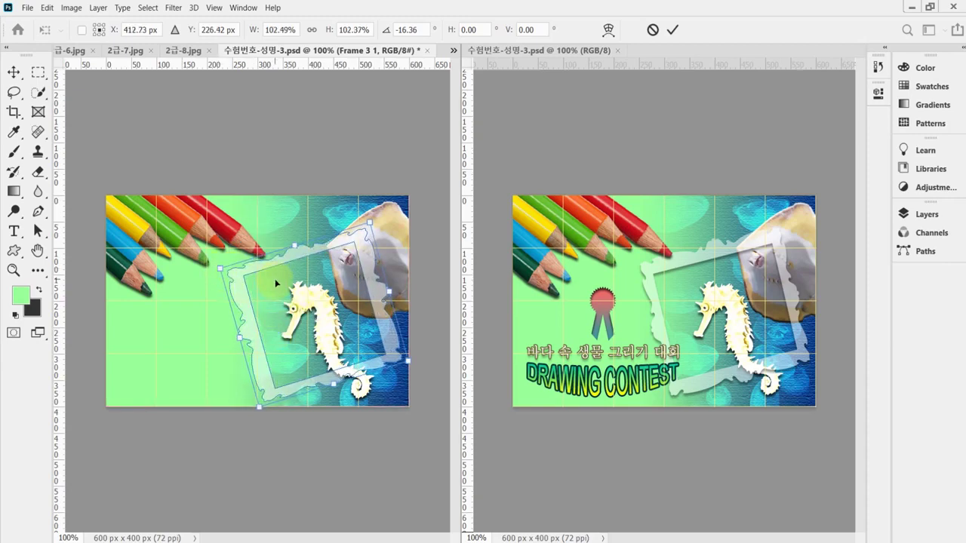
pyautogui.press('Return')
pyautogui.press('u')
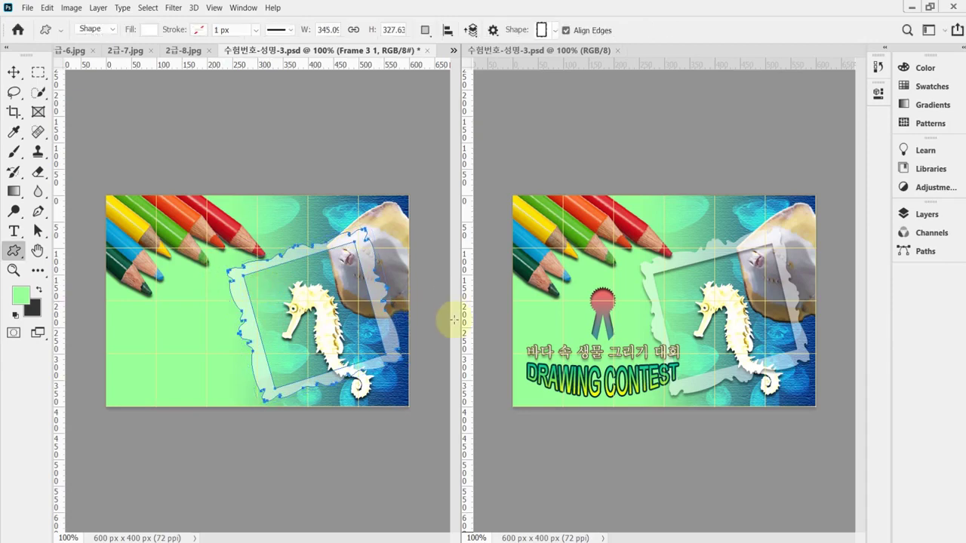
pyautogui.hotkey('ctrl', 's')
# Apply a Drop Shadow style to the frame layer and shift the frame slightly up and left on the canvas.
pyautogui.click(927, 214)
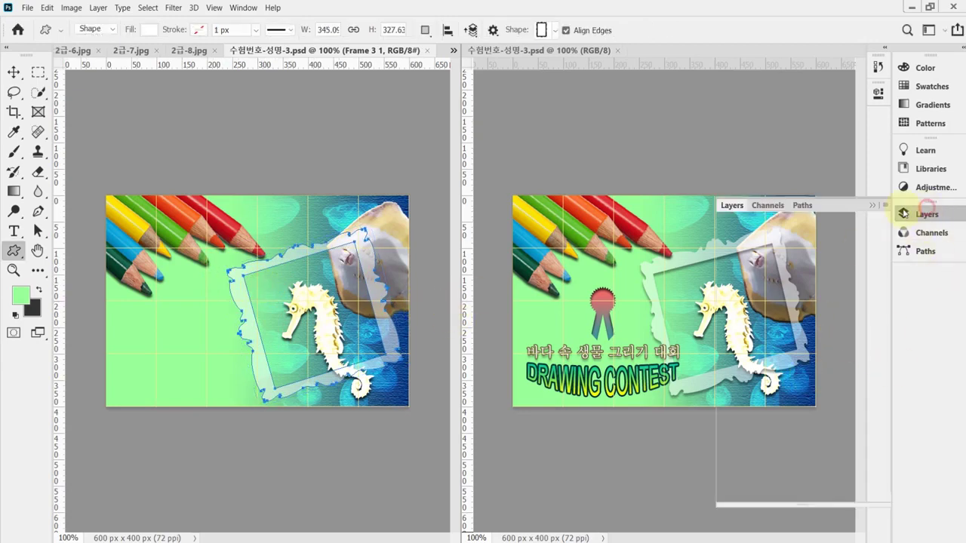
pyautogui.click(753, 493)
pyautogui.click(776, 489)
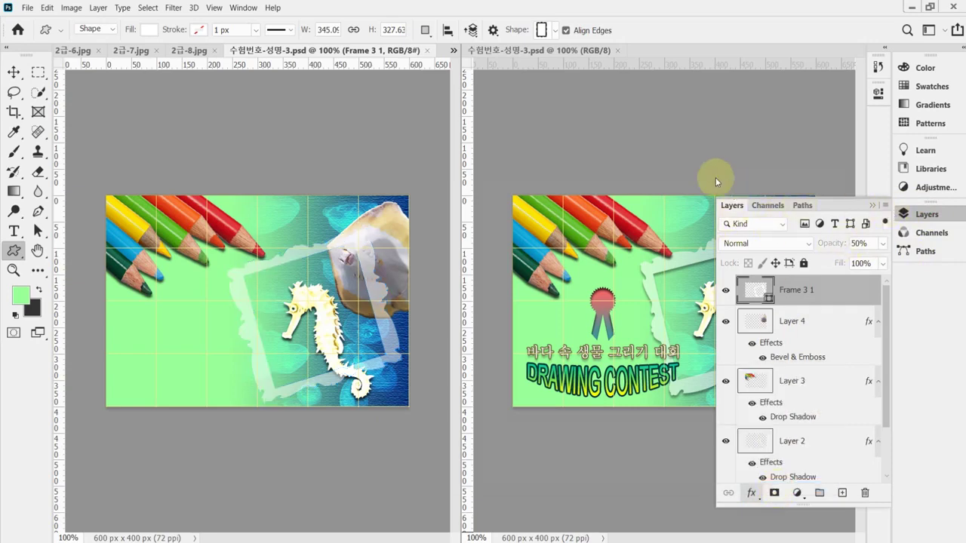
pyautogui.click(914, 163)
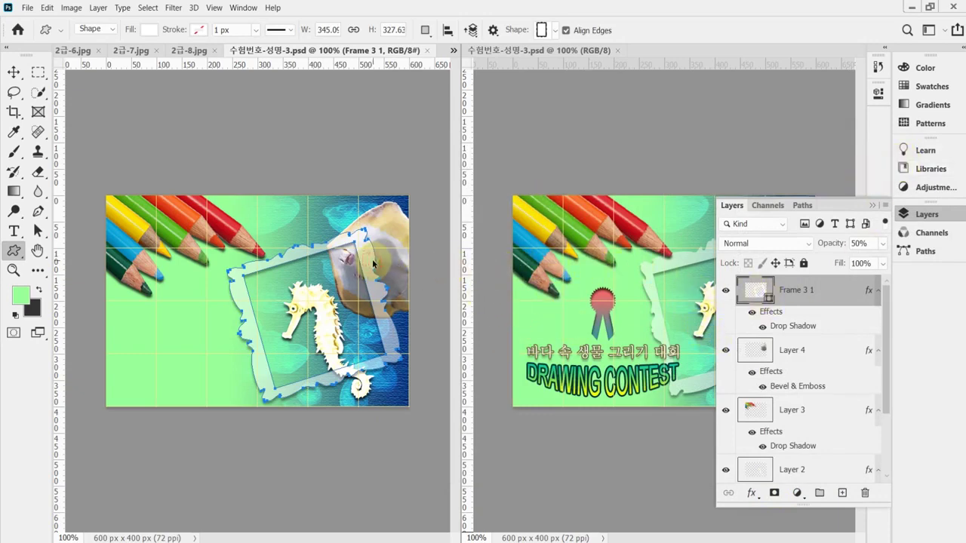
pyautogui.moveTo(372, 262); pyautogui.dragTo(399, 283)
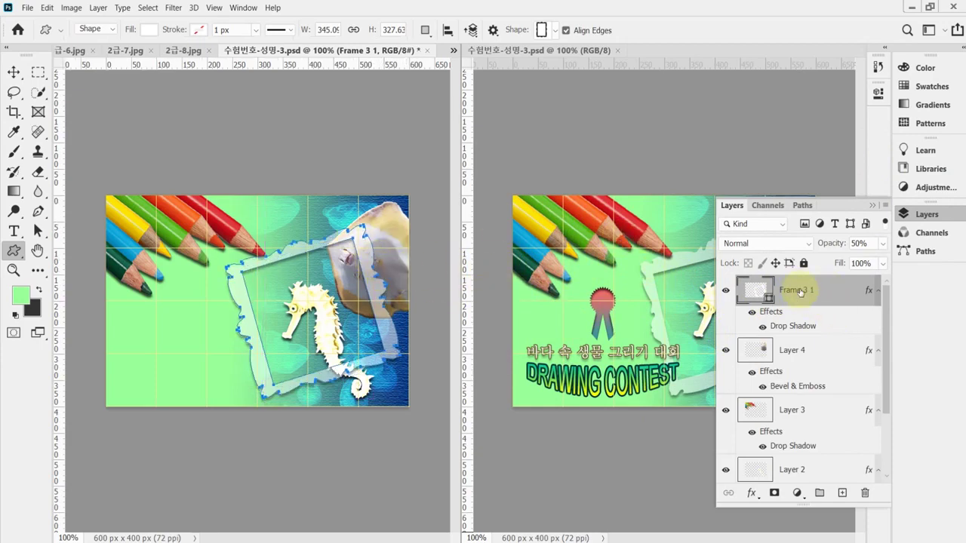
# Bring the colored pencils layer (Layer 3) to the front of the layer stack and save the document.
pyautogui.moveTo(799, 292)
pyautogui.mouseDown()
pyautogui.moveTo(816, 426)
pyautogui.moveTo(807, 288)
pyautogui.mouseUp()
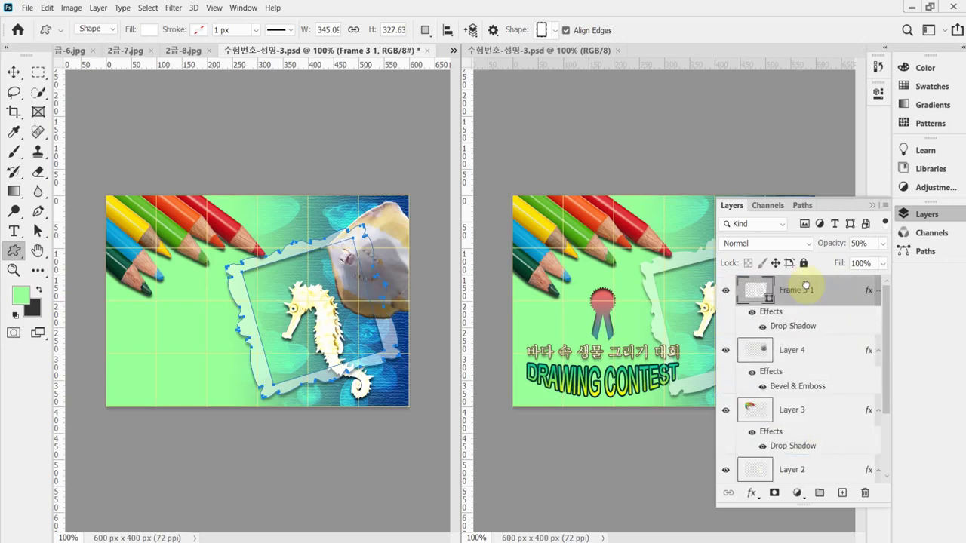
pyautogui.click(14, 72)
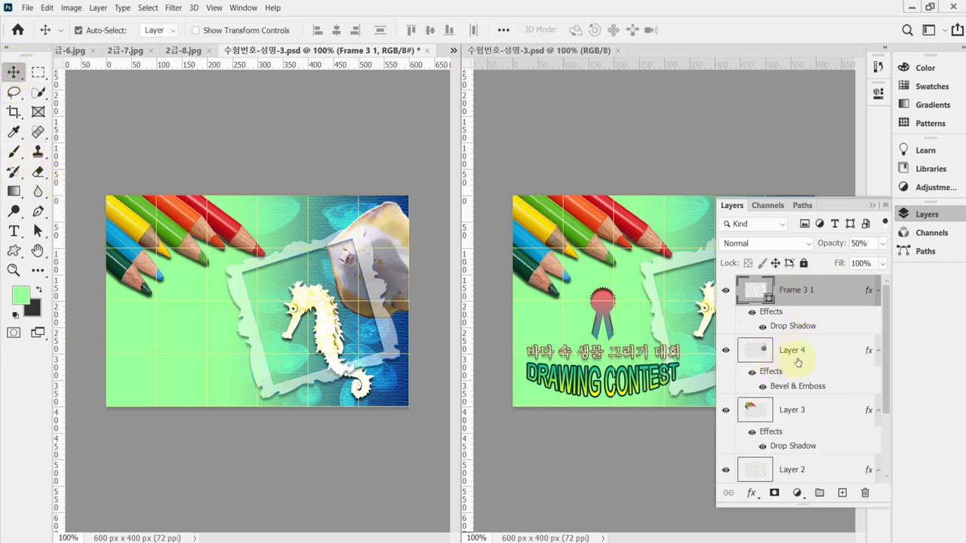
pyautogui.click(785, 413)
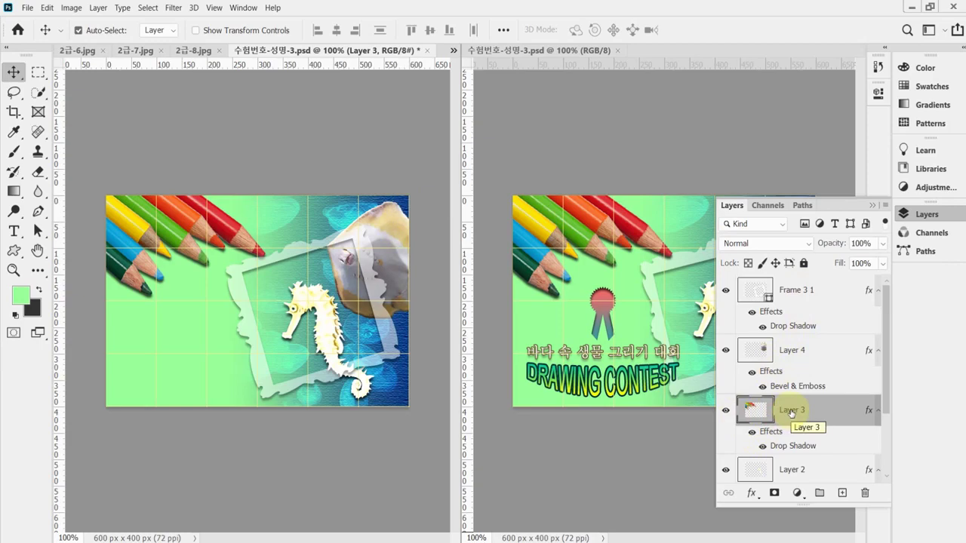
pyautogui.press('ctrl')
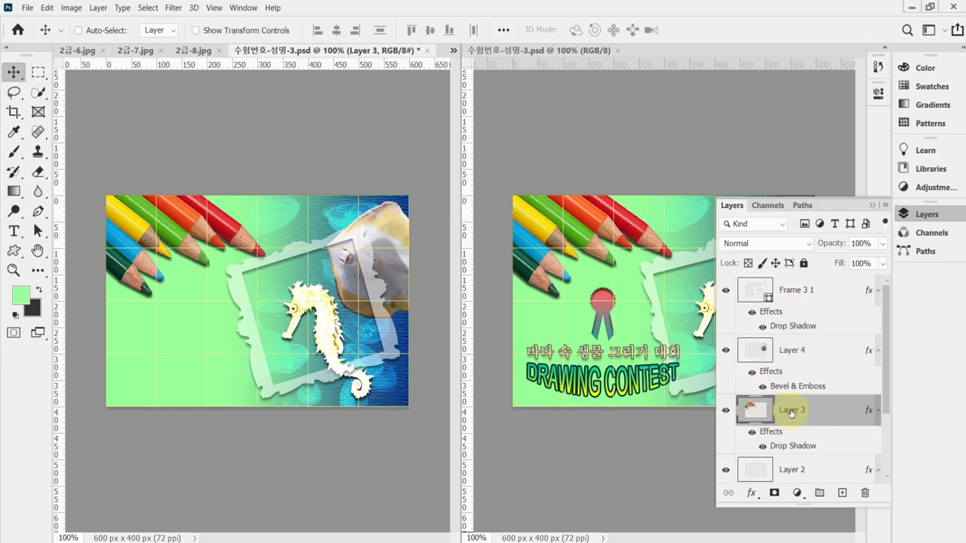
pyautogui.hotkey('ctrl', 'shift', ']')
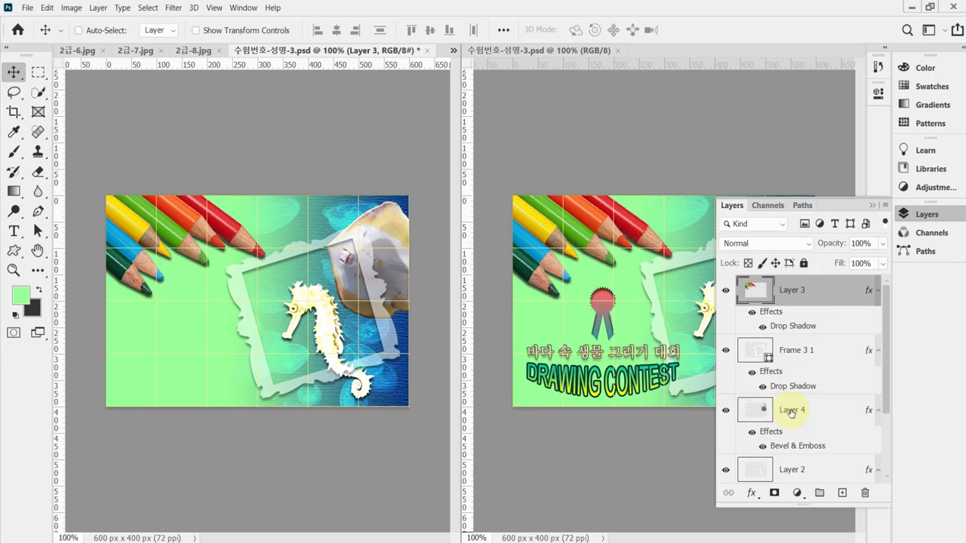
pyautogui.hotkey('ctrl', 's')
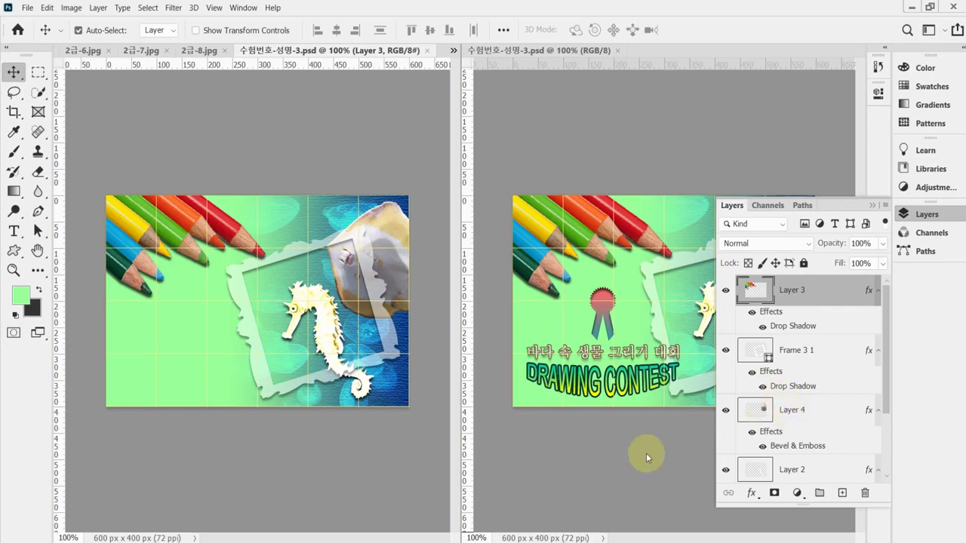
# Draw the award ribbon custom shape from the Banners and Awards legacy set below the pencils, about 59 × 113 px.
pyautogui.click(18, 251)
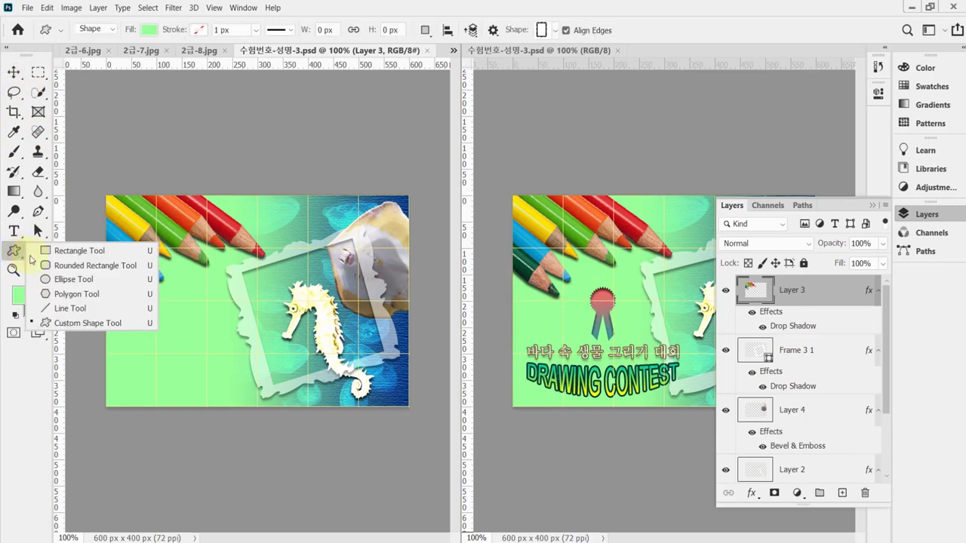
pyautogui.click(113, 323)
pyautogui.click(556, 32)
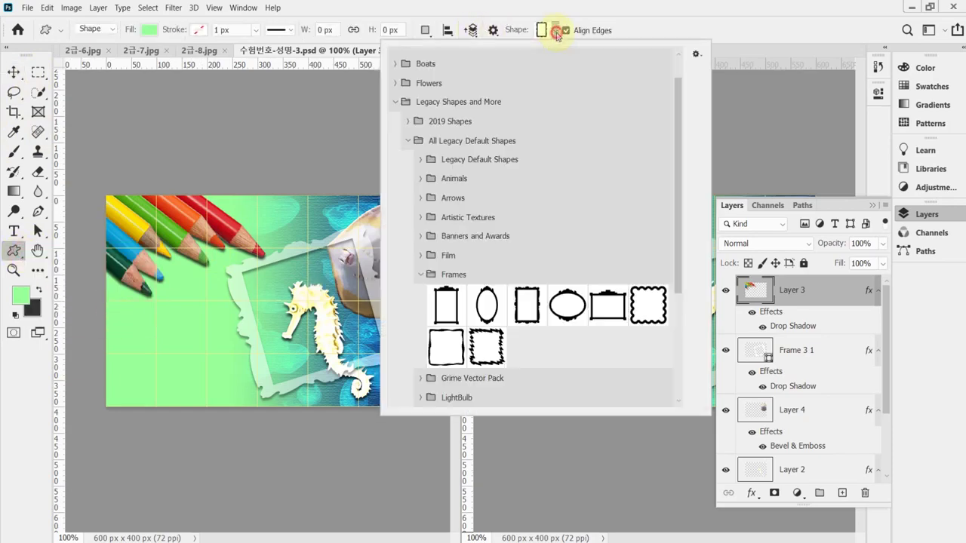
pyautogui.click(423, 276)
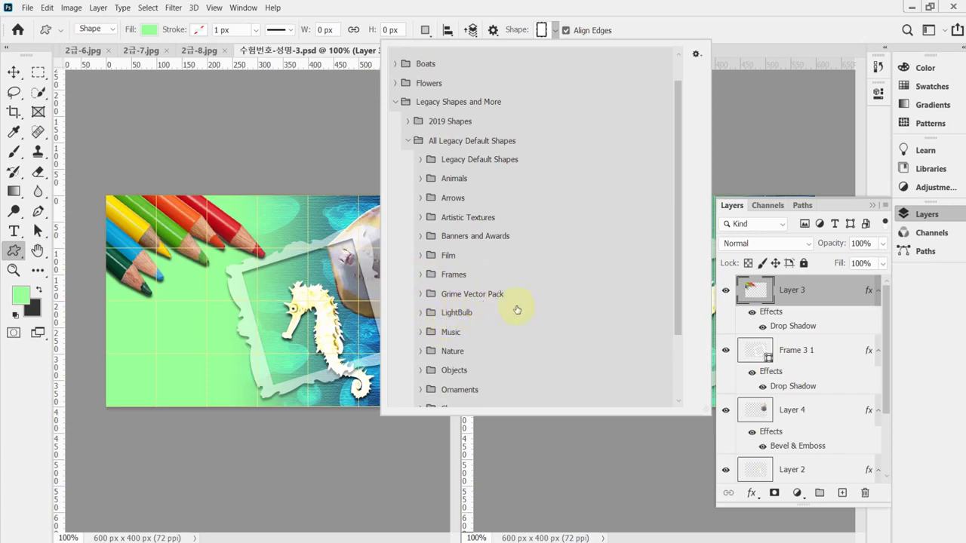
pyautogui.click(422, 236)
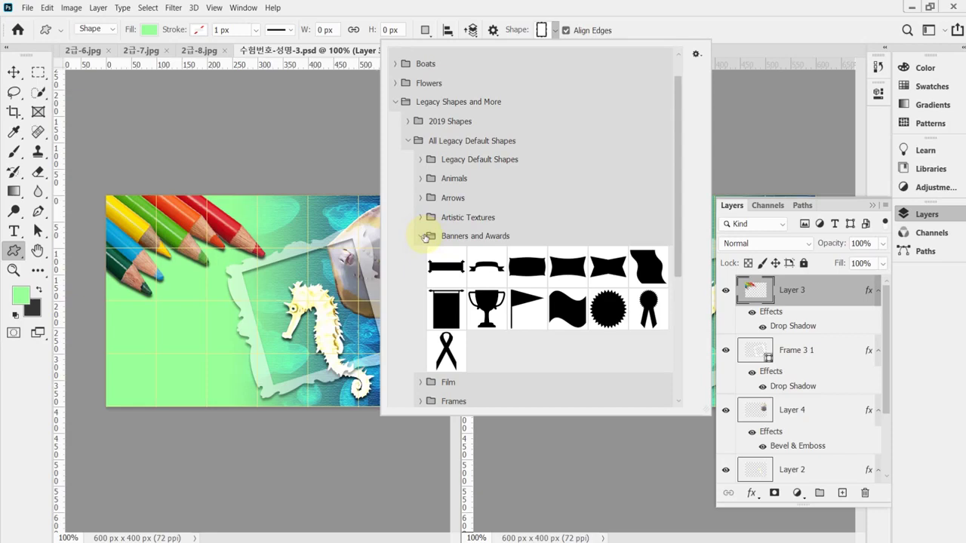
pyautogui.click(649, 315)
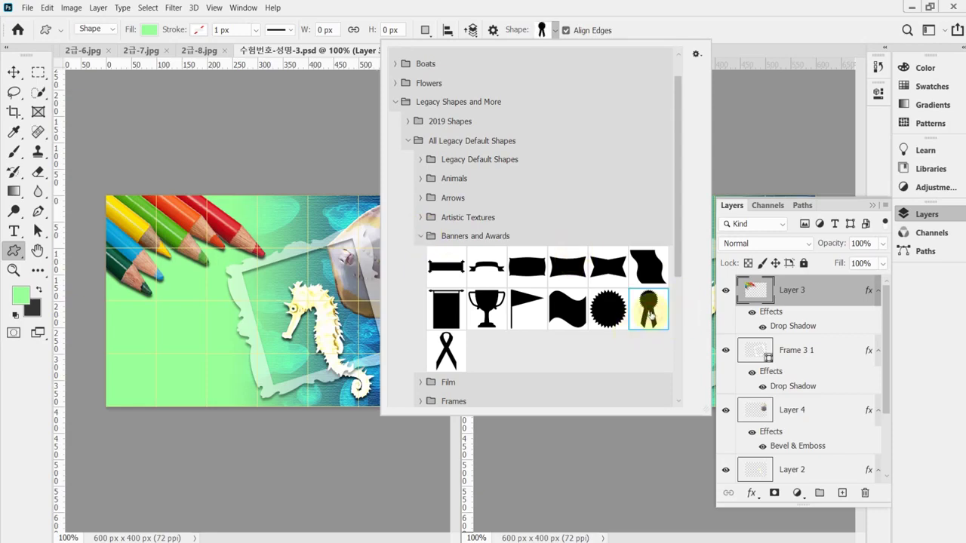
pyautogui.click(600, 10)
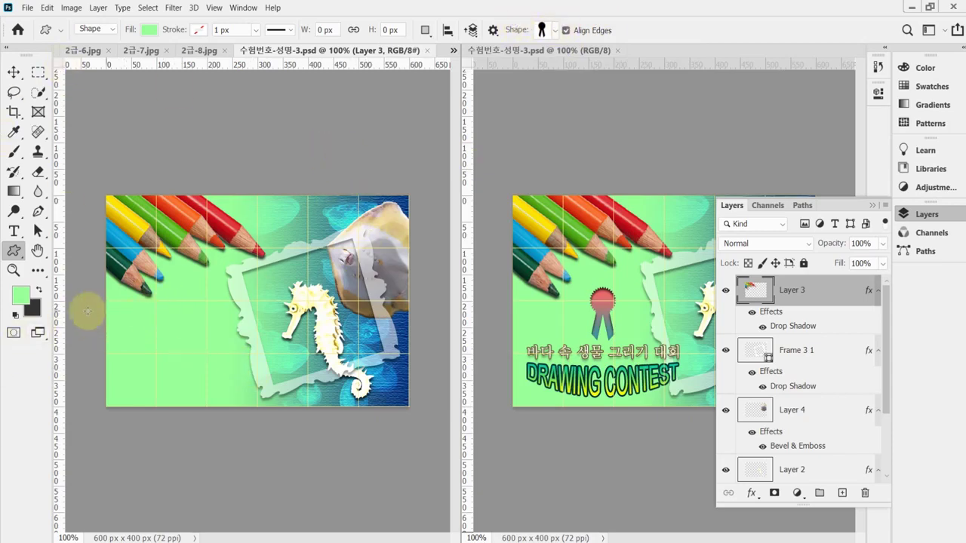
pyautogui.moveTo(170, 298); pyautogui.dragTo(225, 351)
pyautogui.moveTo(183, 319); pyautogui.dragTo(196, 311)
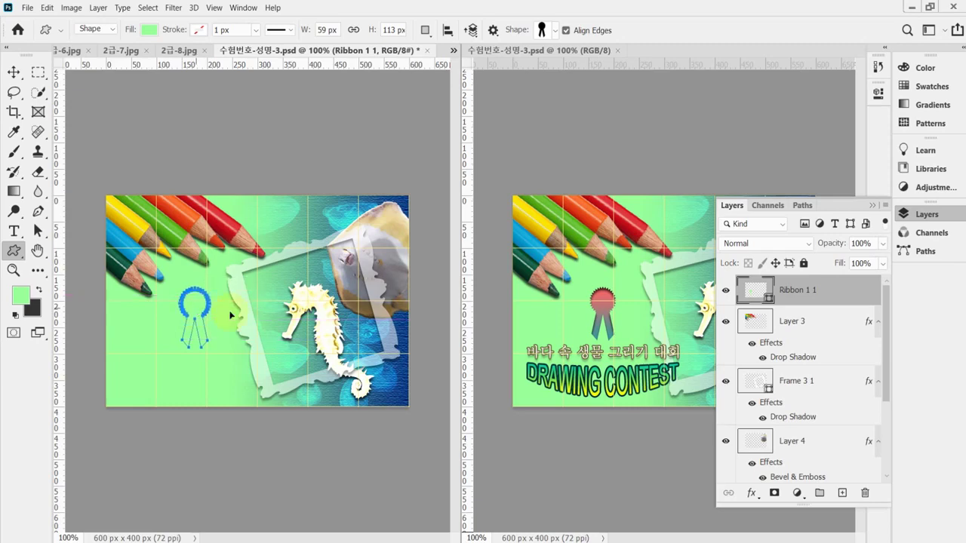
# Change the award ribbon shape's fill color to white.
pyautogui.click(760, 288)
pyautogui.click(760, 288)
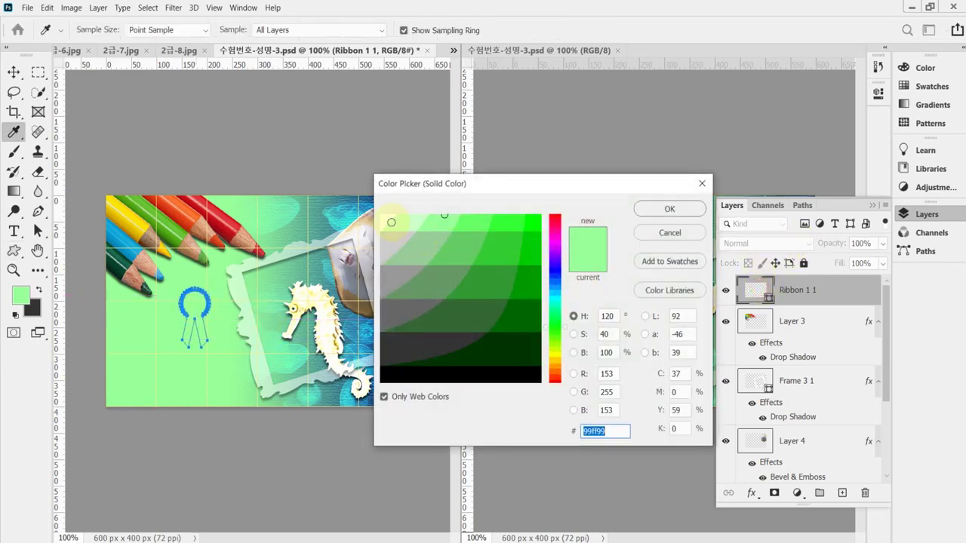
pyautogui.click(669, 209)
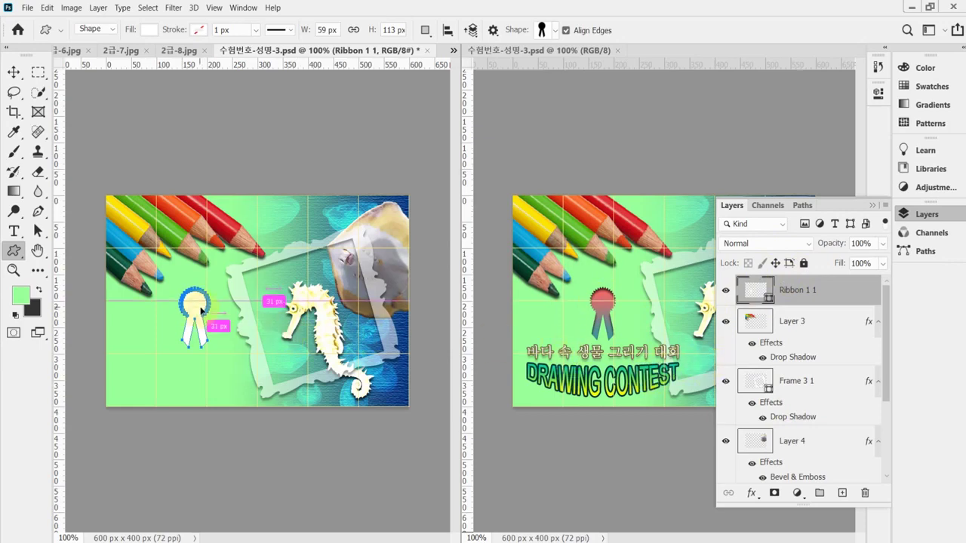
# Add an Inner Shadow style to the award ribbon layer with 75% opacity.
pyautogui.click(752, 493)
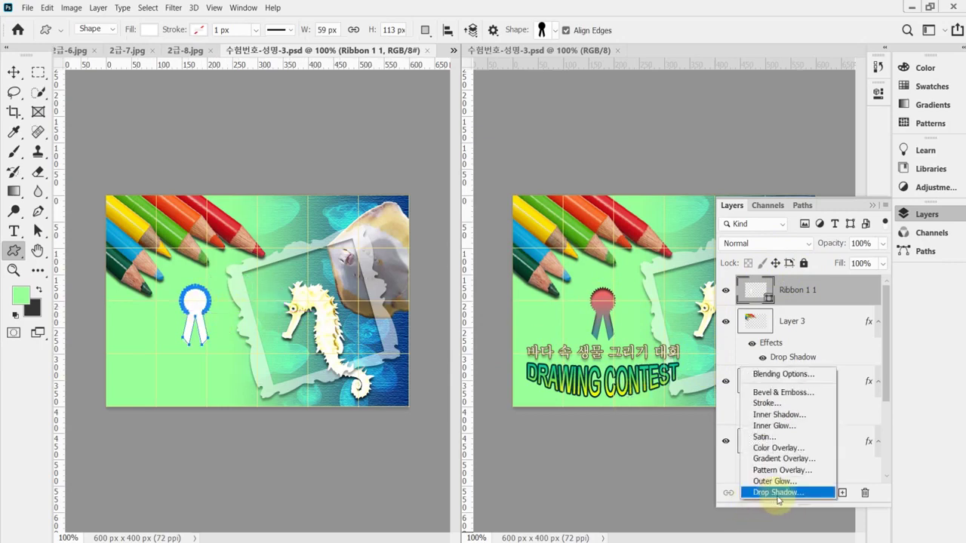
pyautogui.click(803, 415)
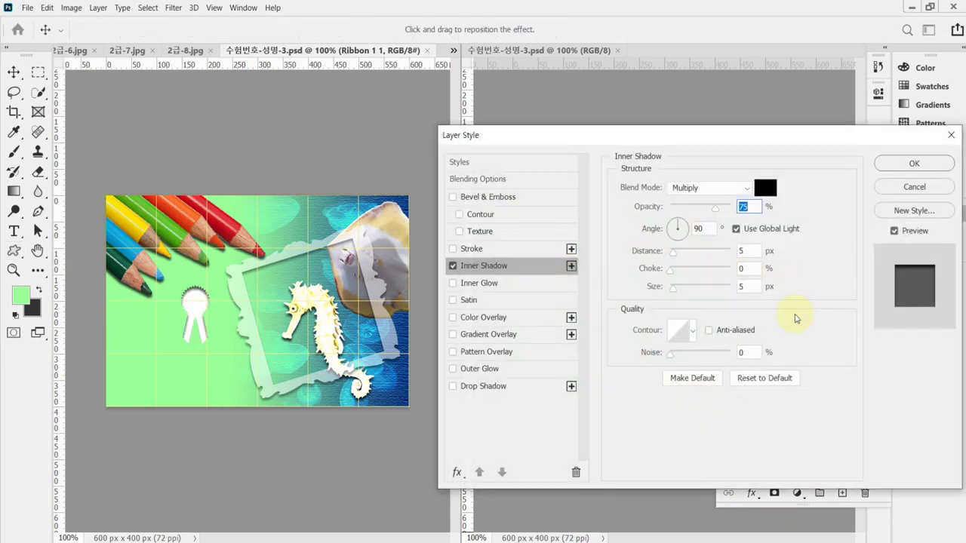
pyautogui.click(755, 206)
# Add a linear Gradient Overlay to the ribbon and set the gradient's starting color stop to #339999.
pyautogui.click(506, 336)
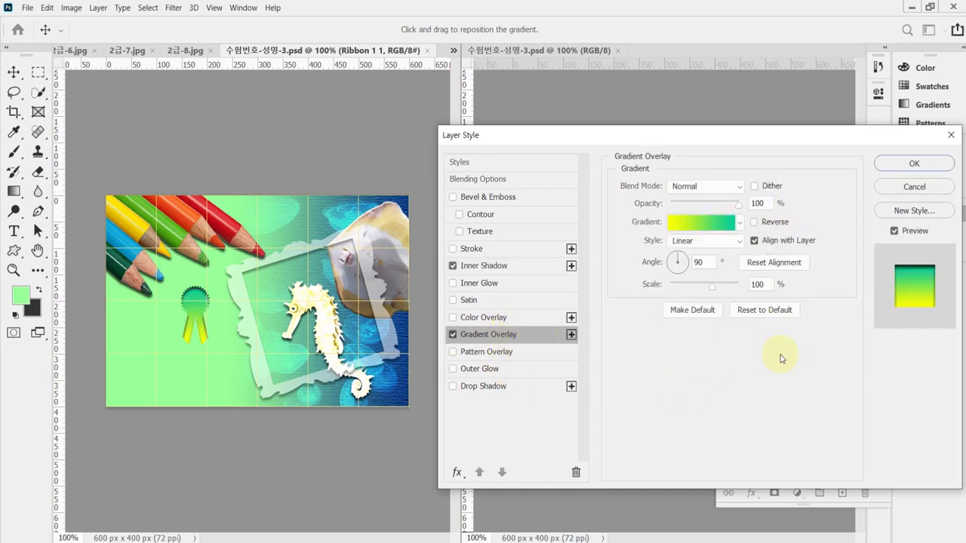
pyautogui.click(693, 222)
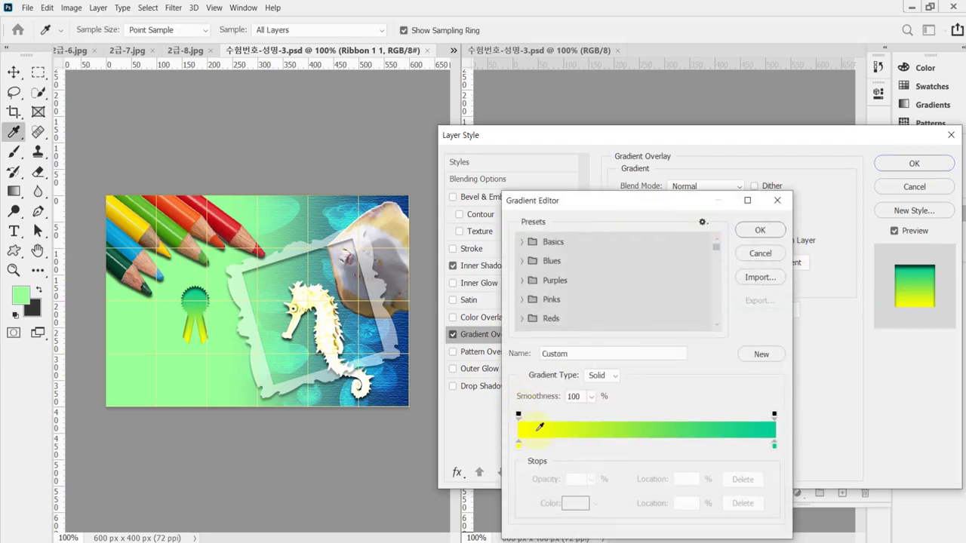
pyautogui.click(519, 445)
pyautogui.doubleClick(519, 445)
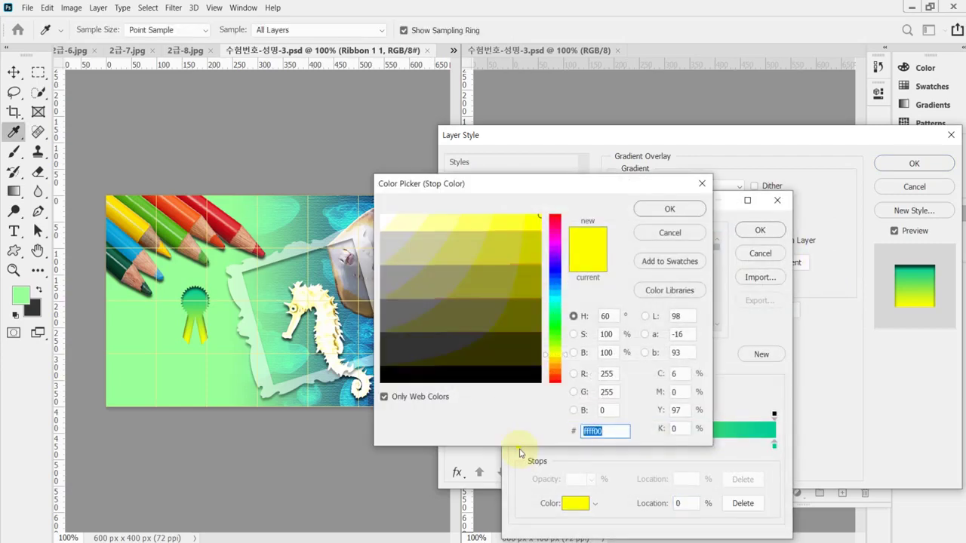
pyautogui.write('339999')
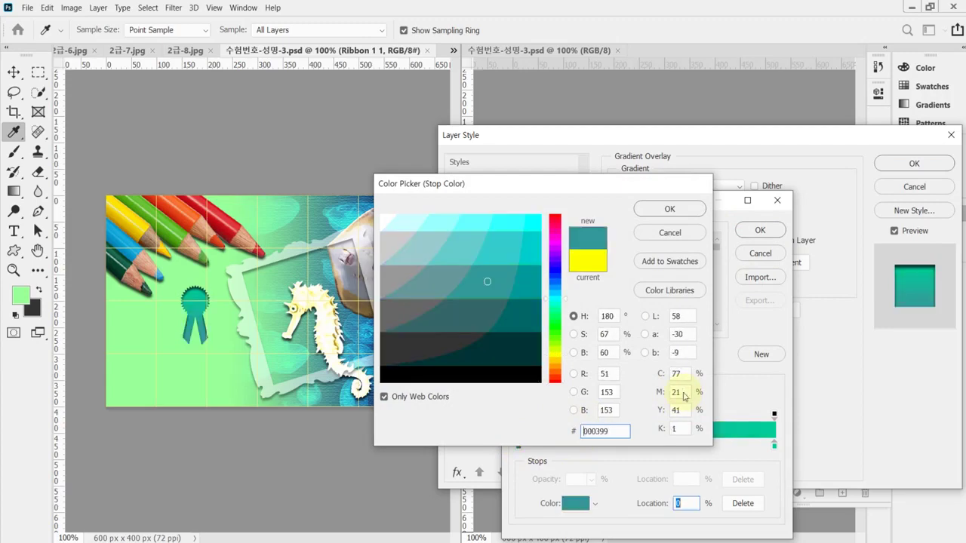
pyautogui.press('Return')
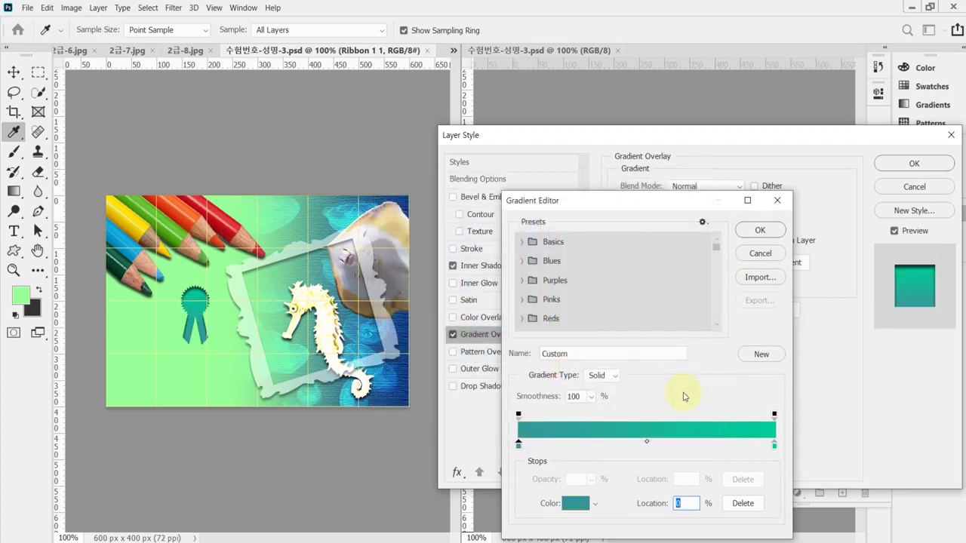
# Set the ribbon gradient's ending color stop to #ff6666, apply the layer styles, and save the document.
pyautogui.doubleClick(775, 445)
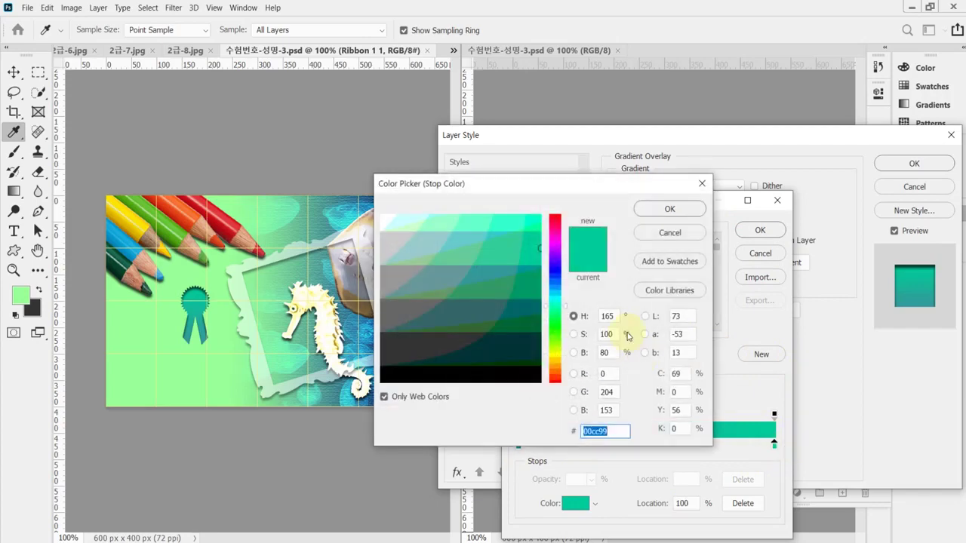
pyautogui.write('ff6666')
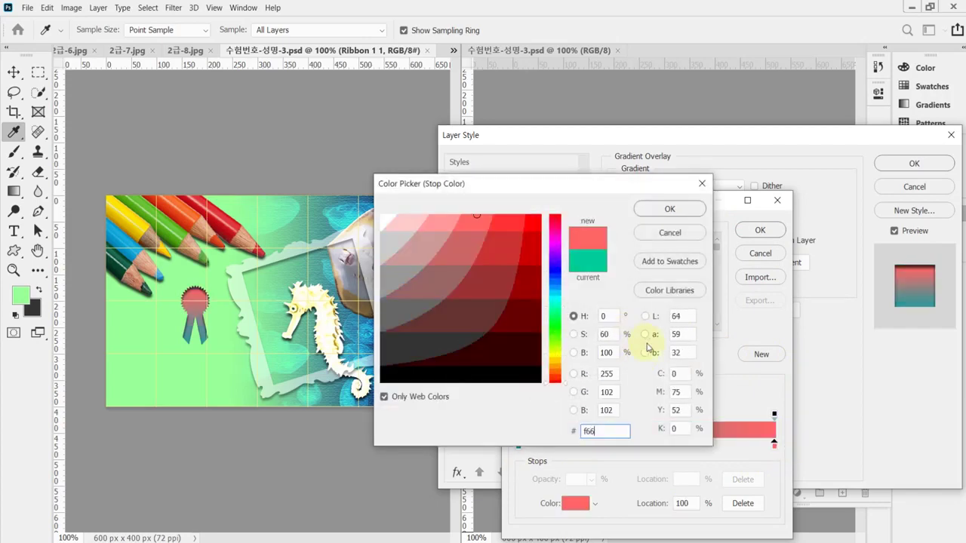
pyautogui.press('Return')
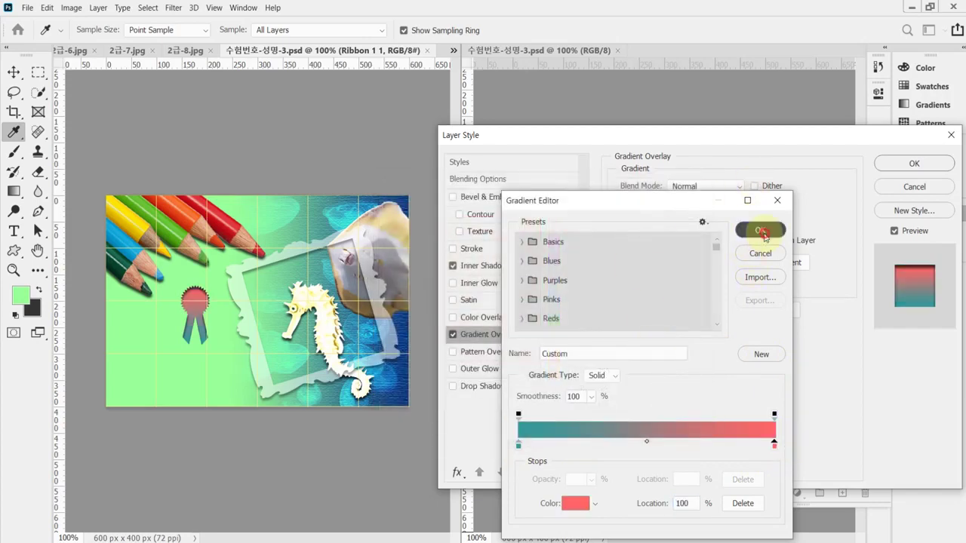
pyautogui.click(754, 229)
pyautogui.moveTo(671, 135); pyautogui.dragTo(623, 369)
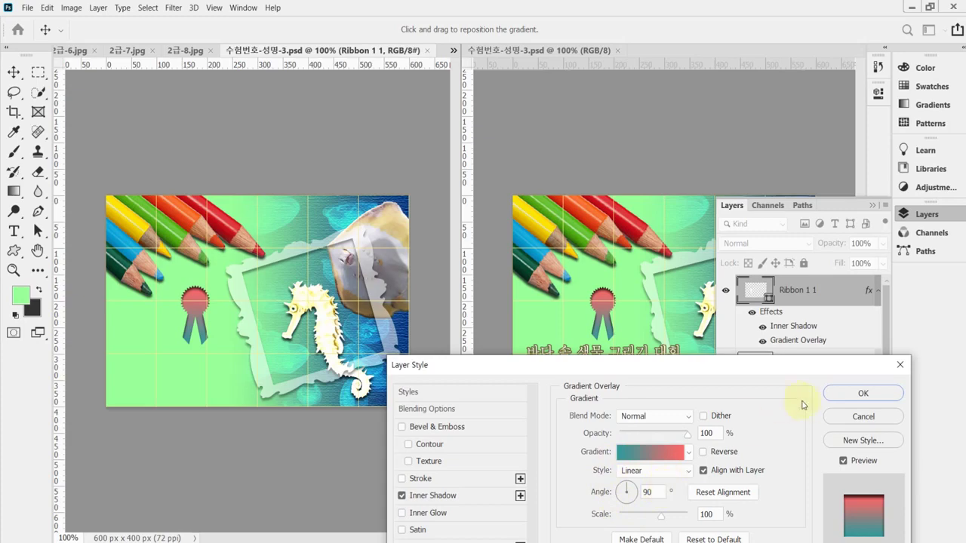
pyautogui.click(845, 395)
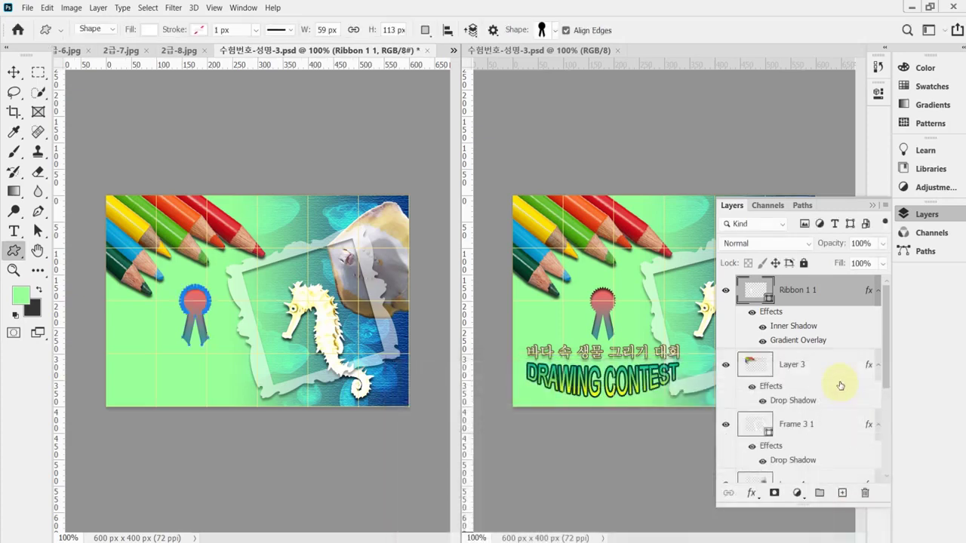
pyautogui.hotkey('ctrl', 's')
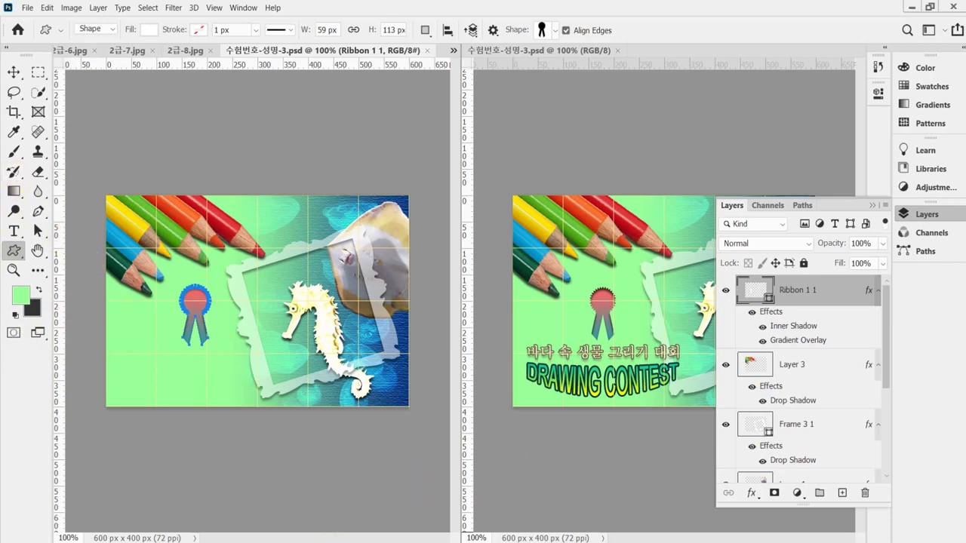
# Copy the line 바다 속 생물 그리기 대회 from the Notepad window and insert it as a text layer below the ribbon.
pyautogui.hotkey('alt', 'Tab')
pyautogui.rightClick(629, 468)
pyautogui.click(610, 491)
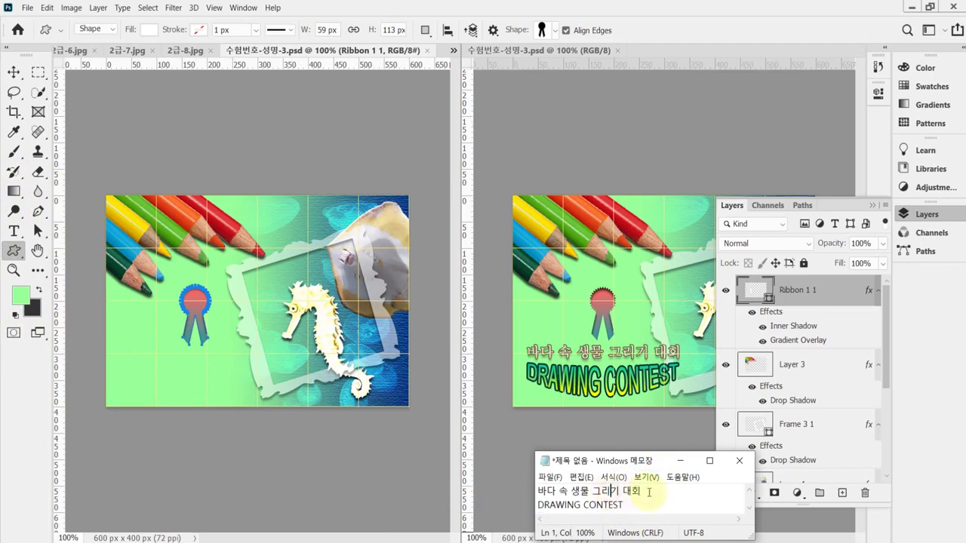
pyautogui.moveTo(648, 493); pyautogui.dragTo(512, 496)
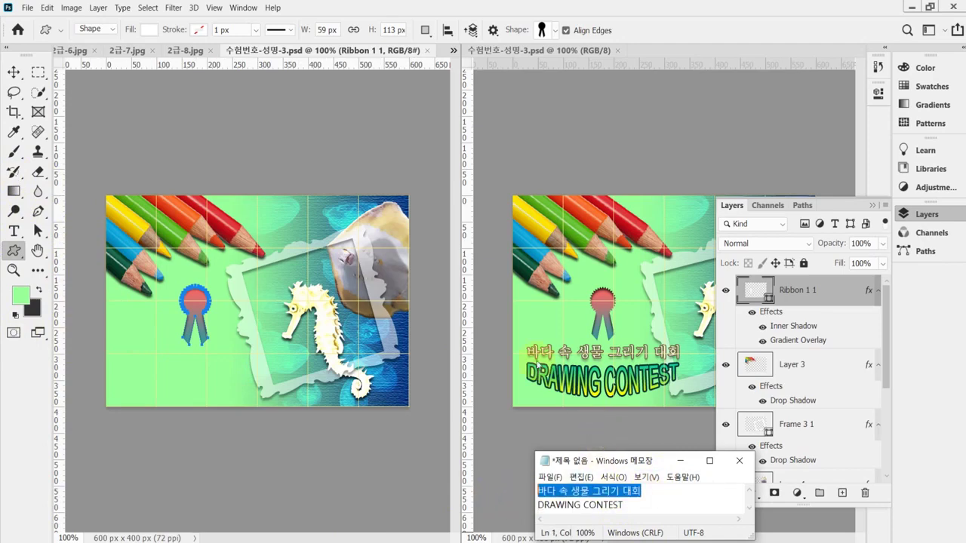
pyautogui.click(200, 175)
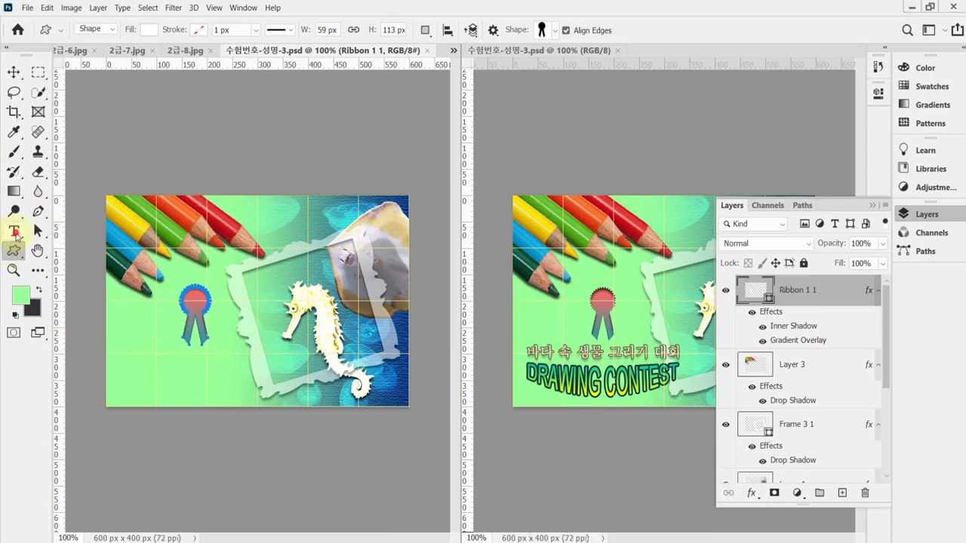
pyautogui.click(13, 230)
pyautogui.click(73, 234)
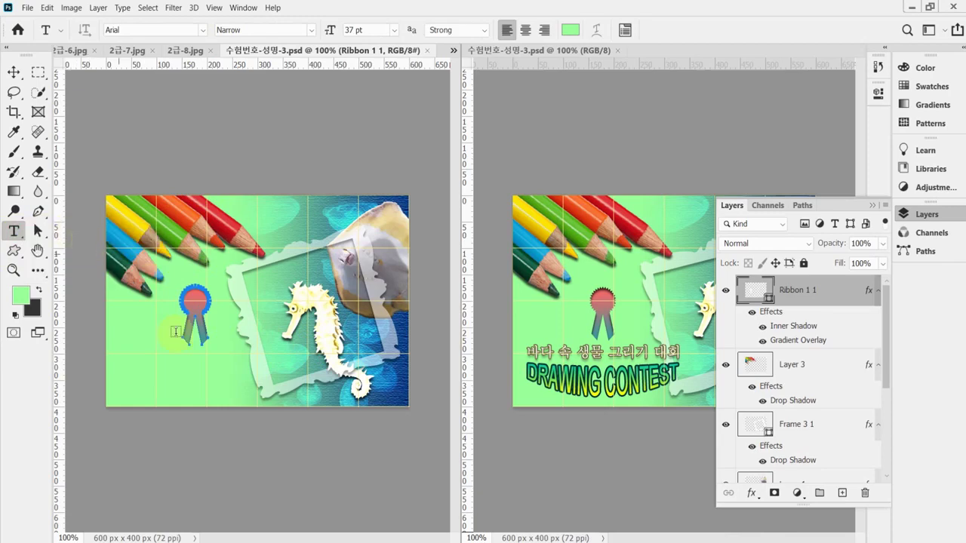
pyautogui.click(123, 354)
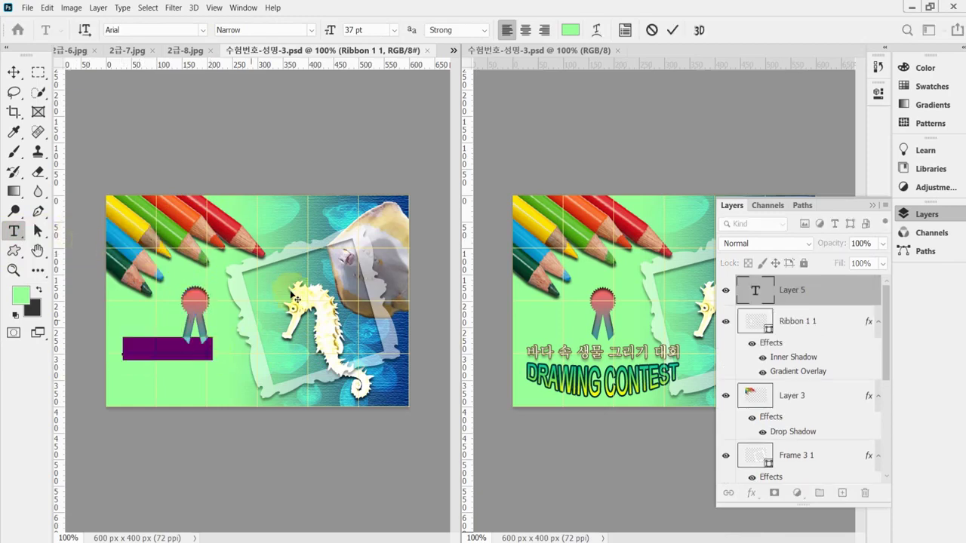
# Format the new text below the ribbon in the 바탕 font at 27 pt with white #ffffff color.
pyautogui.click(202, 31)
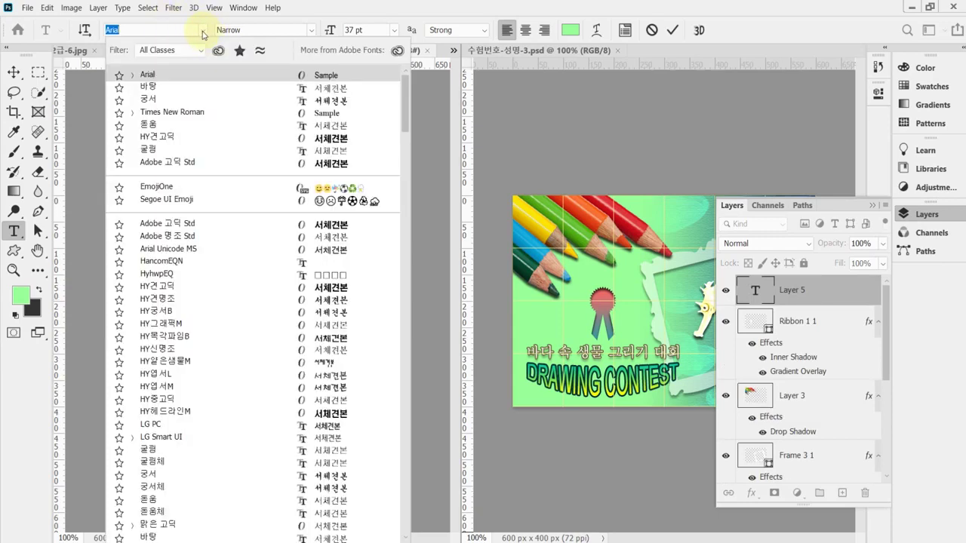
pyautogui.click(189, 87)
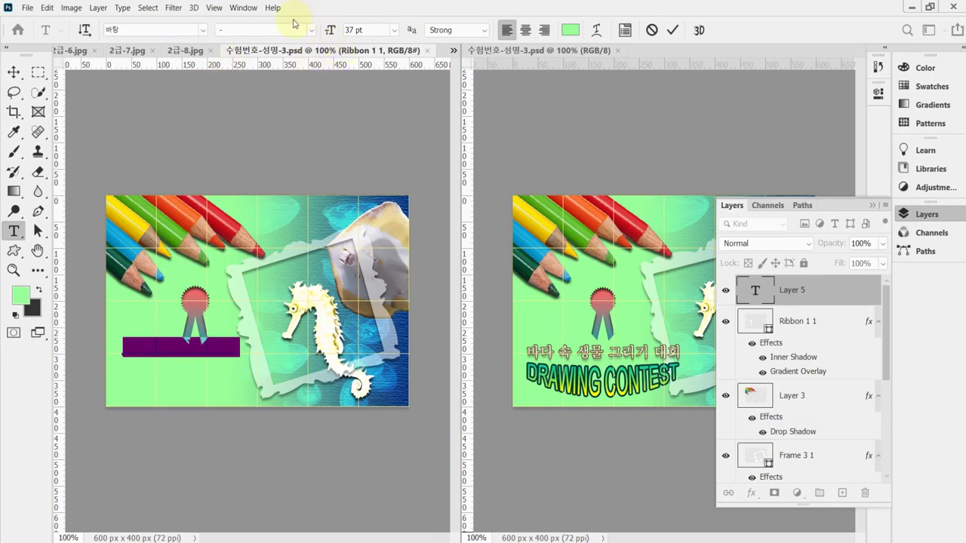
pyautogui.click(321, 31)
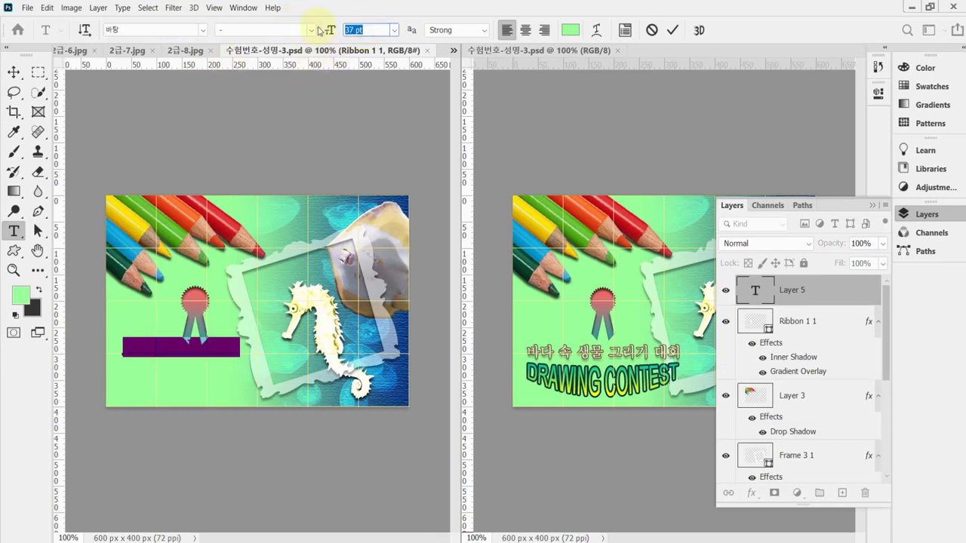
pyautogui.write('27')
pyautogui.press('Return')
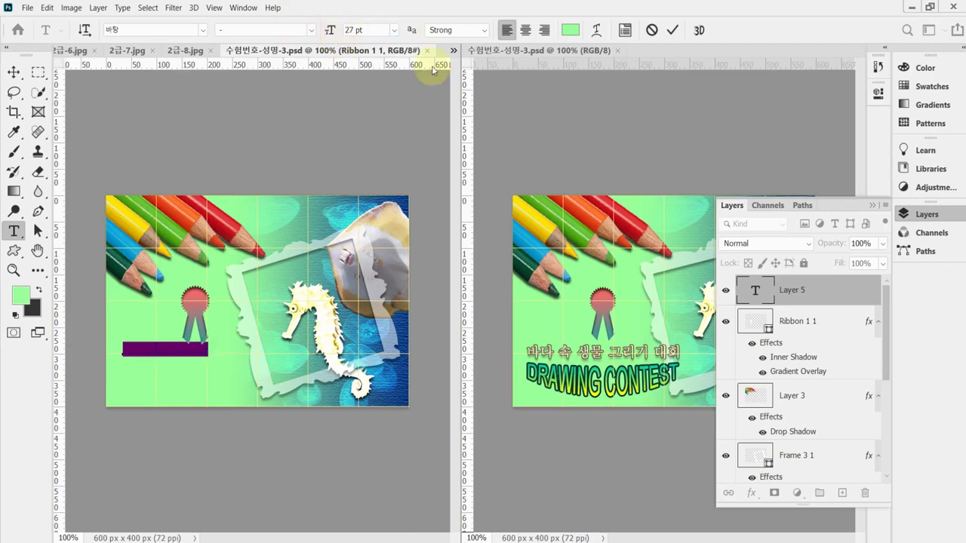
pyautogui.click(482, 35)
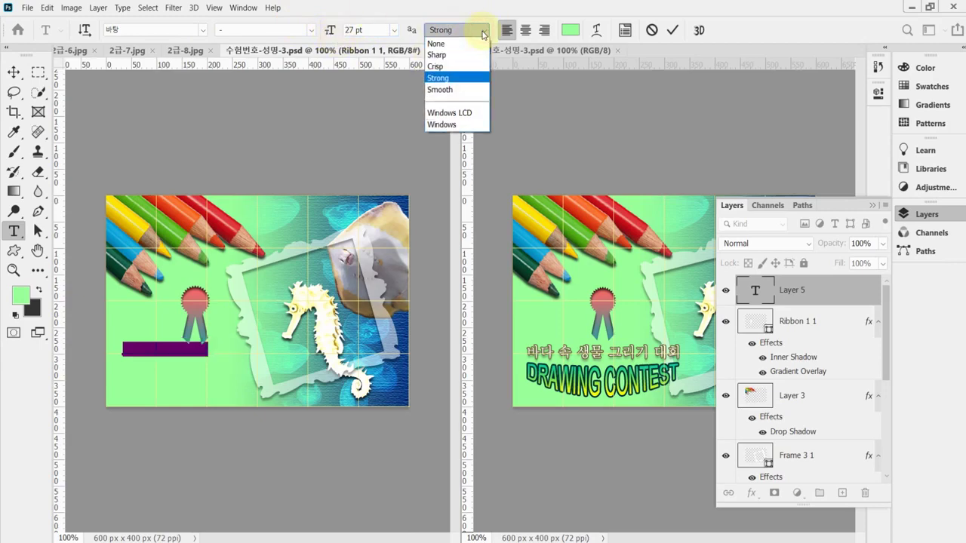
pyautogui.click(482, 35)
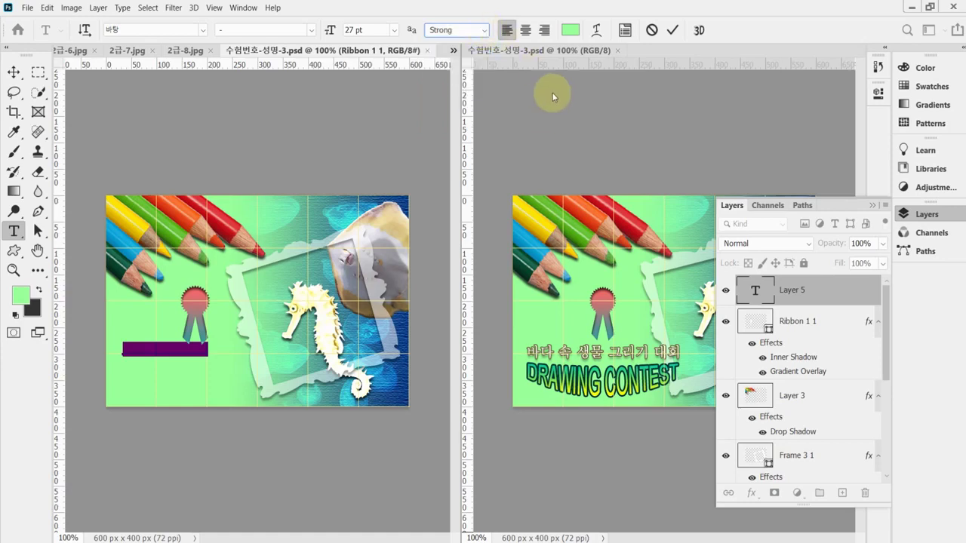
pyautogui.click(571, 29)
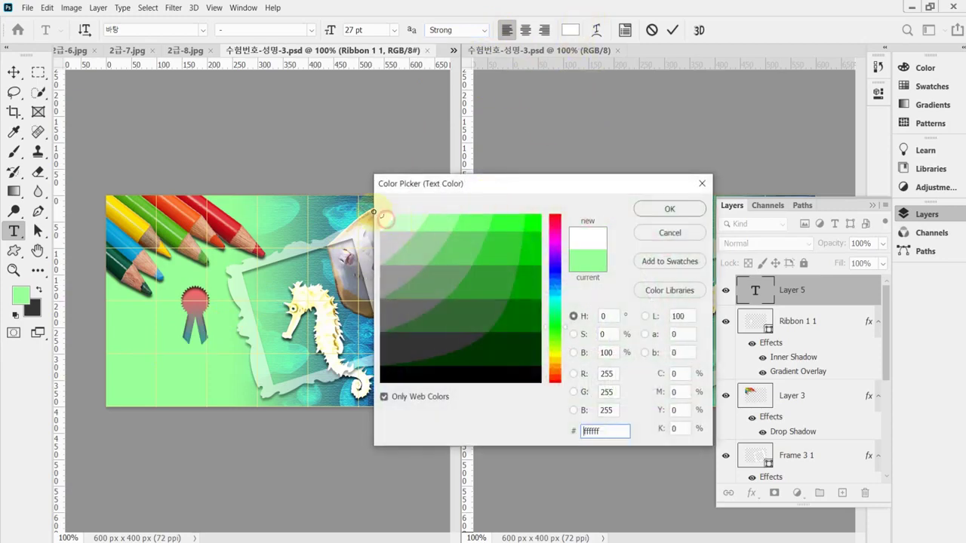
pyautogui.click(670, 209)
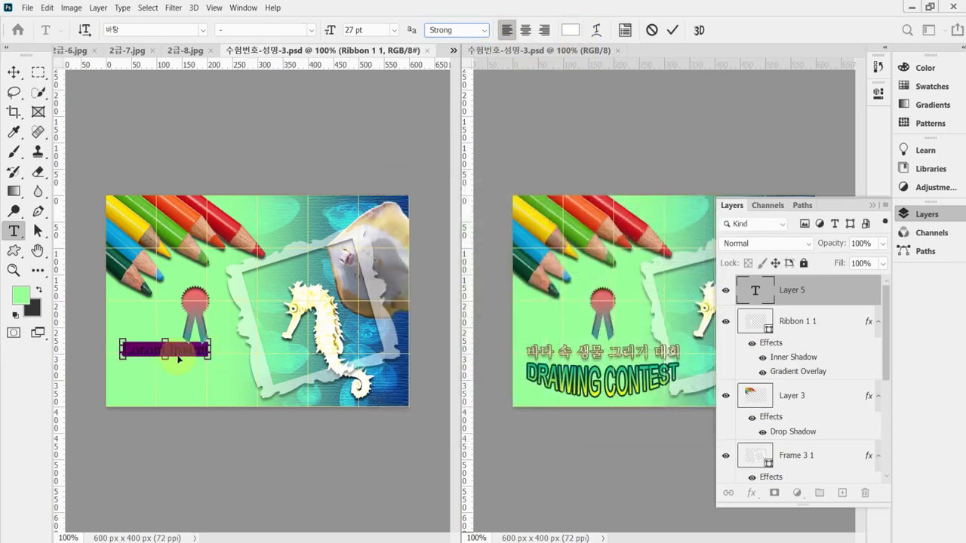
# Replace the placeholder with the copied line 바다 속 생물 그리기 대회, position it under the ribbon, and commit the text.
pyautogui.click(178, 352)
pyautogui.click(208, 384)
pyautogui.moveTo(207, 386); pyautogui.dragTo(200, 391)
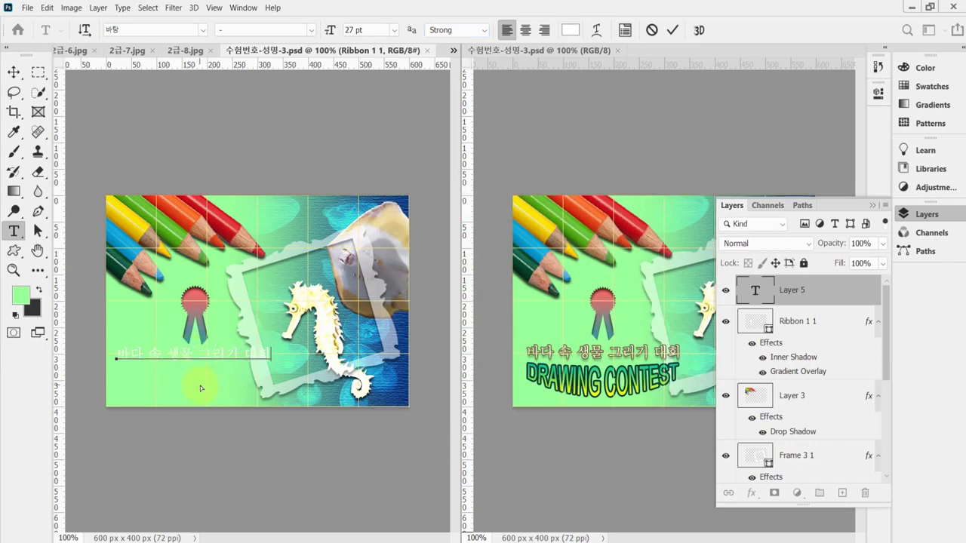
pyautogui.hotkey('ctrl', 'Return')
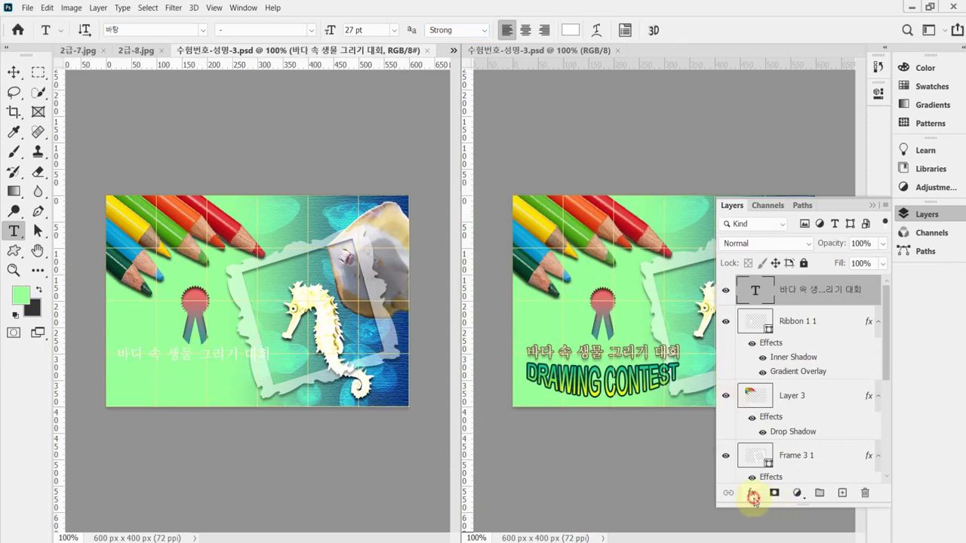
# Add a 2 px outside Stroke in color #663 and a Drop Shadow to the Korean title layer.
pyautogui.click(754, 494)
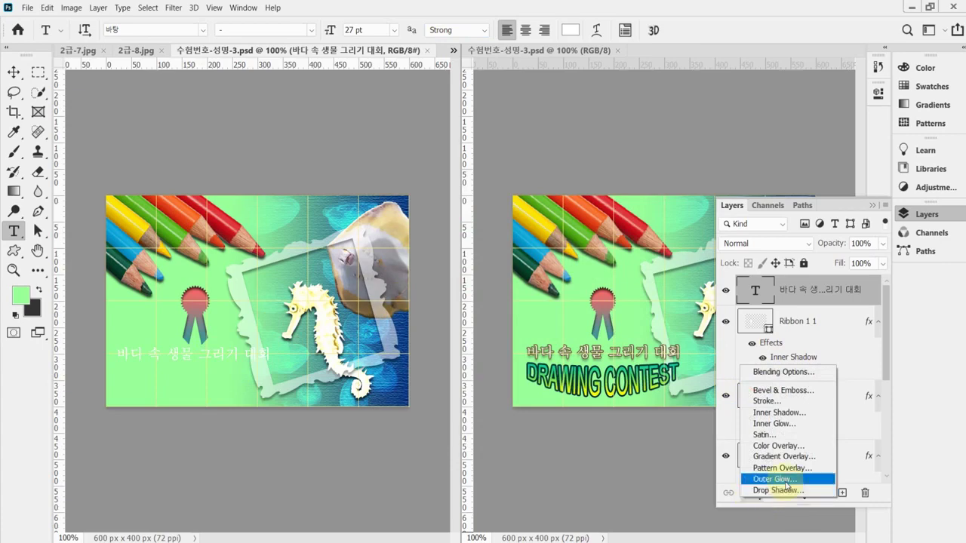
pyautogui.press('Escape')
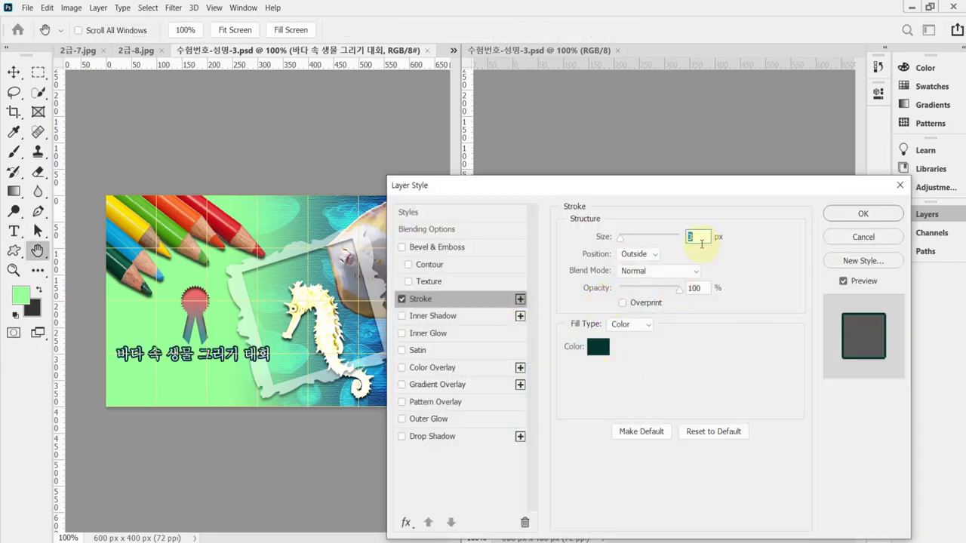
pyautogui.write('2')
pyautogui.press('Tab')
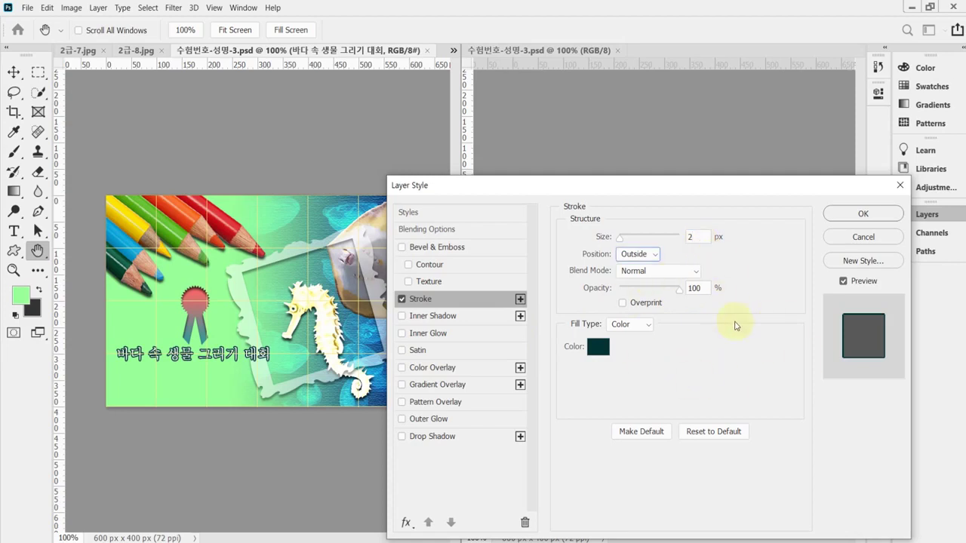
pyautogui.click(597, 346)
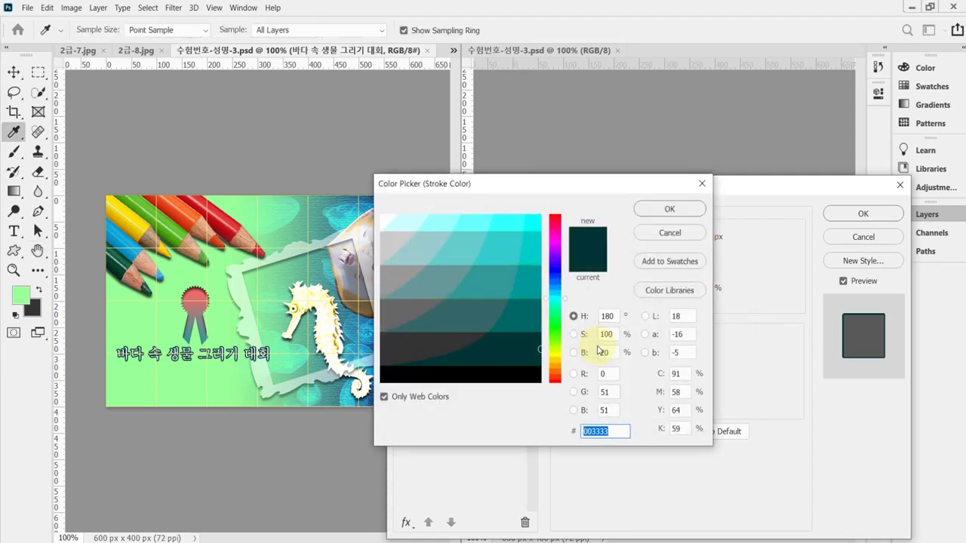
pyautogui.write('663')
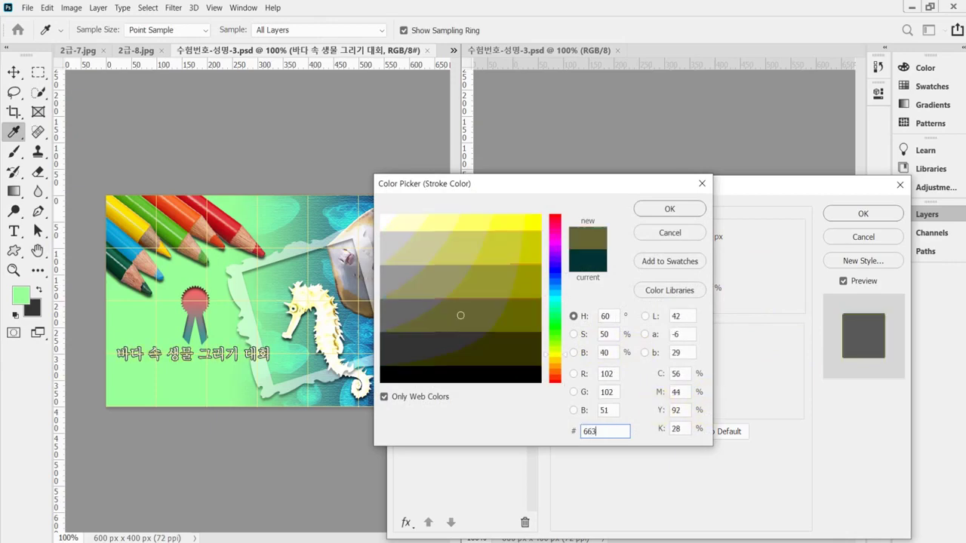
pyautogui.press('Return')
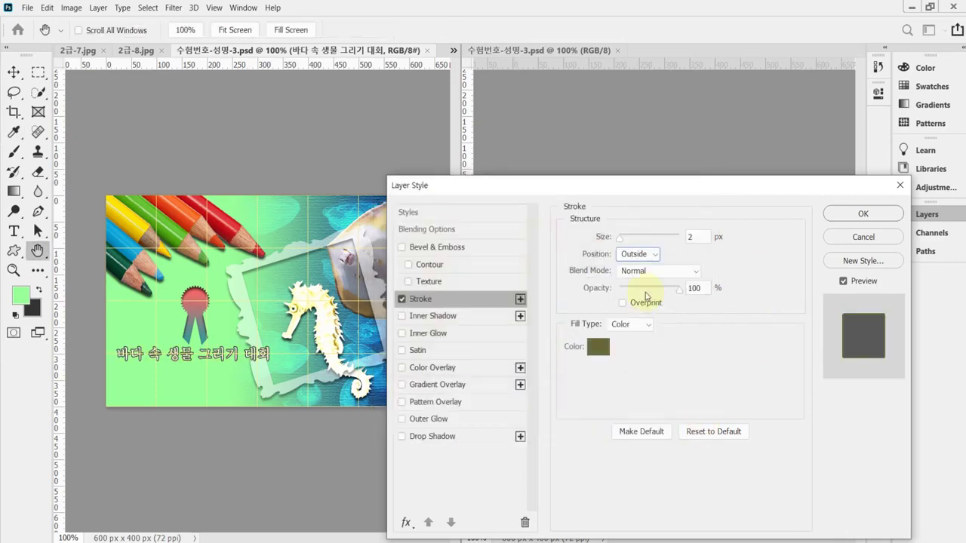
pyautogui.click(440, 437)
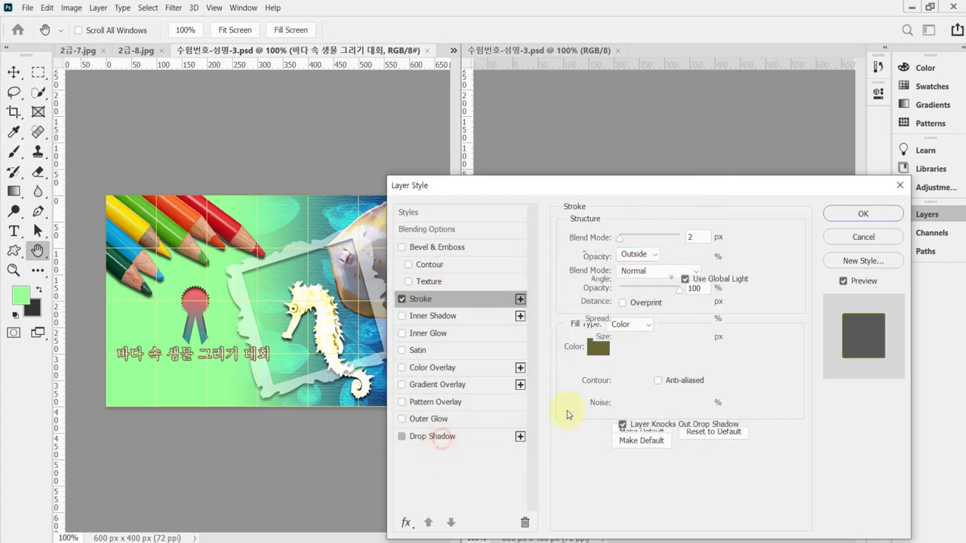
pyautogui.click(851, 218)
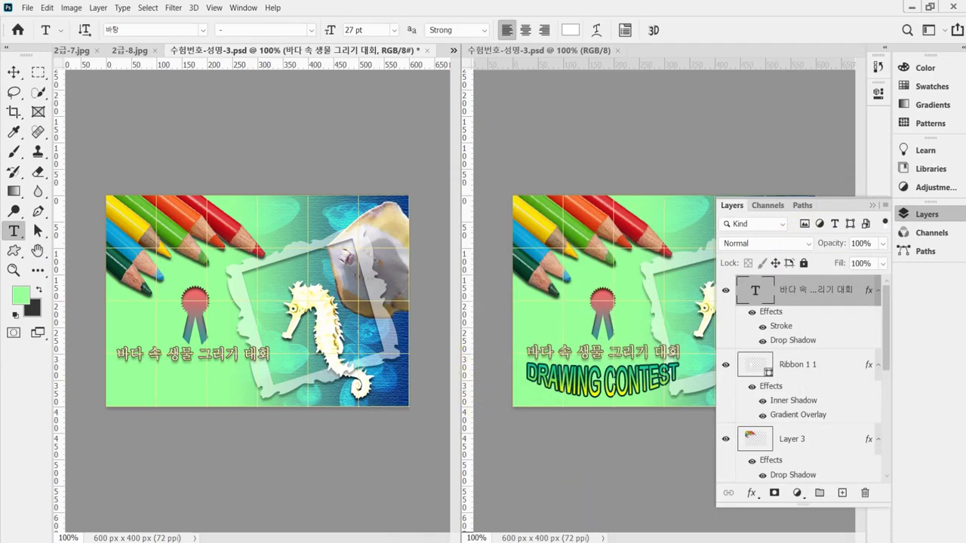
# Copy the line DRAWING CONTEST from the Notepad window and start a new text layer below the Korean title.
pyautogui.hotkey('alt', 'Tab')
pyautogui.moveTo(657, 504); pyautogui.dragTo(512, 506)
pyautogui.hotkey('ctrl', 'c')
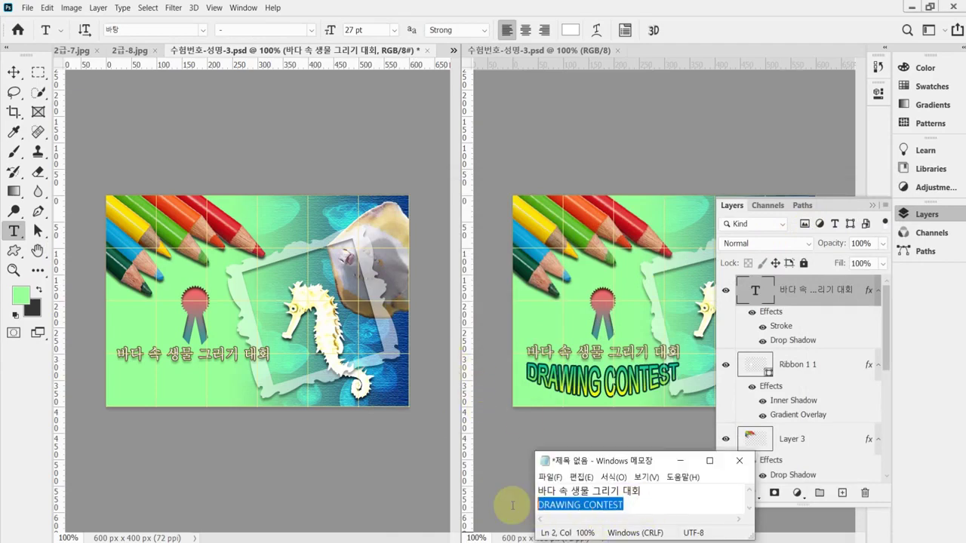
pyautogui.click(314, 11)
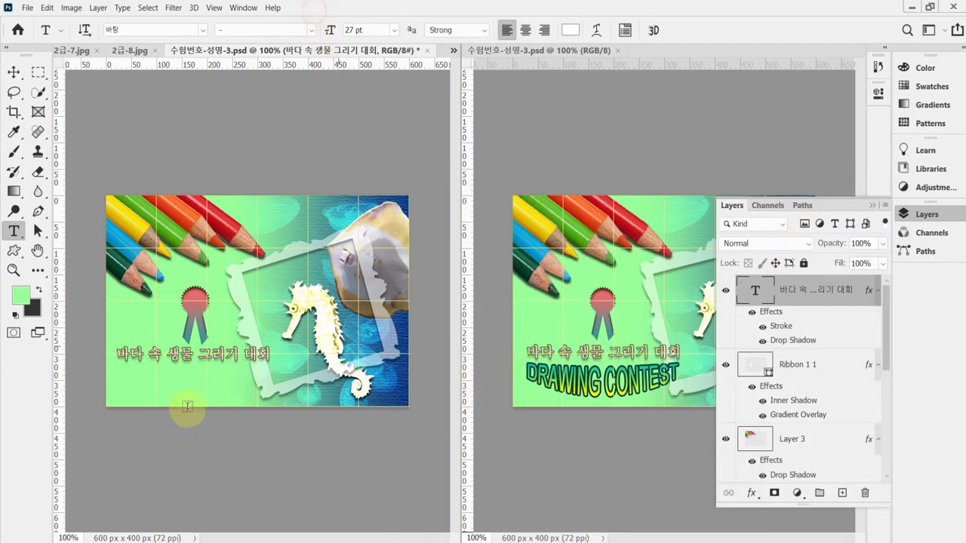
pyautogui.click(126, 377)
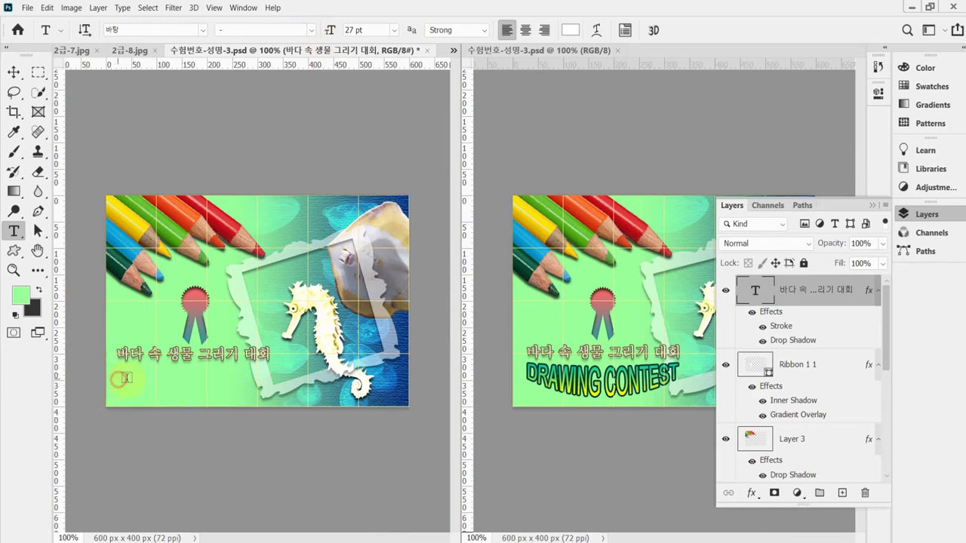
# Set the new text layer's font to Arial Narrow at 37 pt.
pyautogui.click(172, 30)
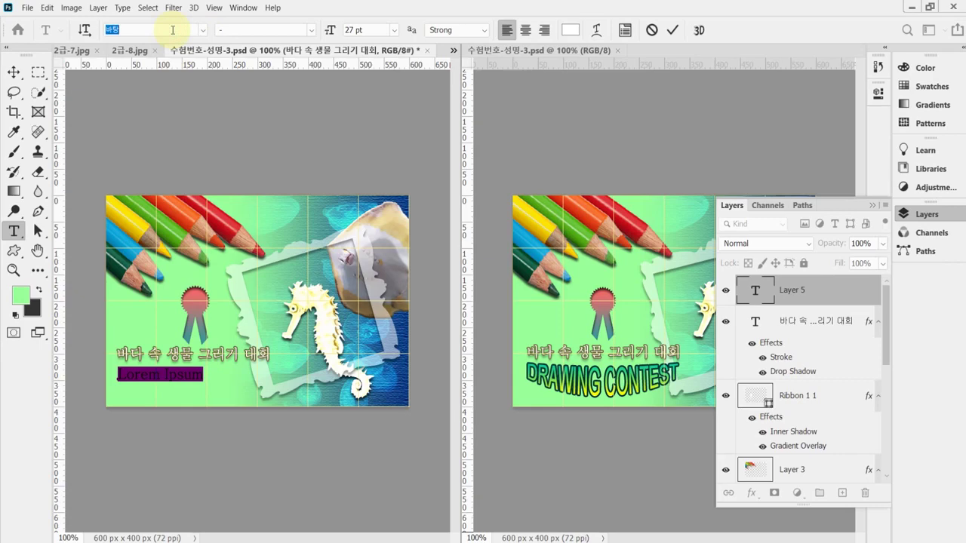
pyautogui.press('BackSpace')
pyautogui.write('ㅁ')
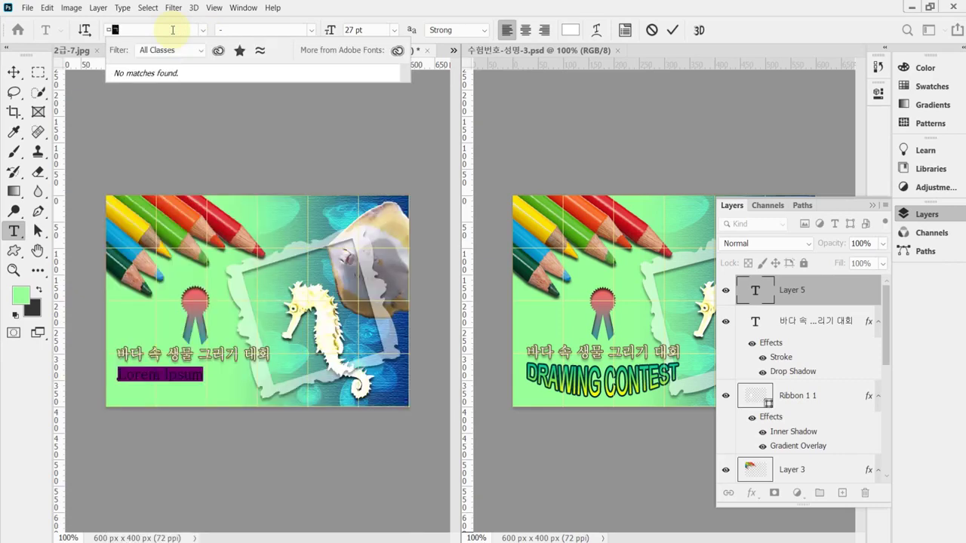
pyautogui.press('BackSpace')
pyautogui.write('al')
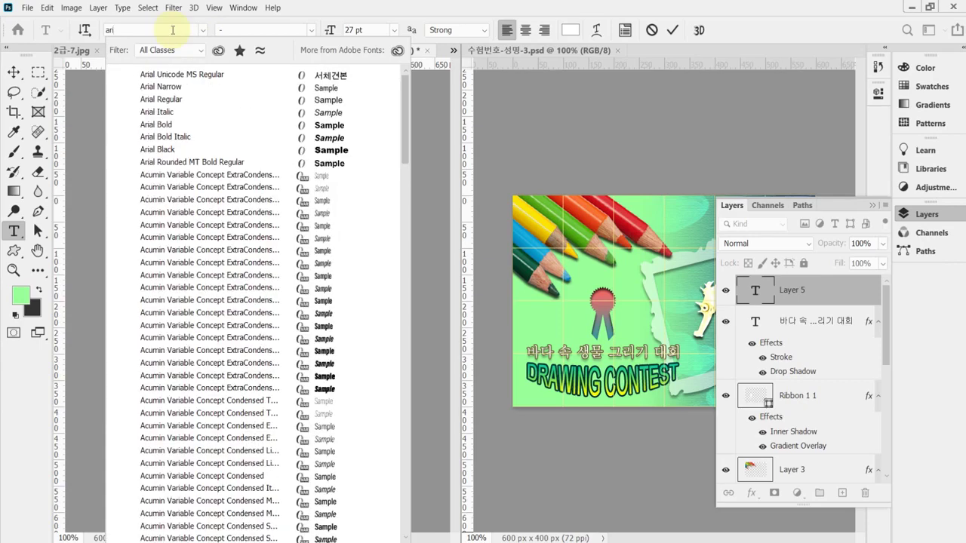
pyautogui.click(193, 90)
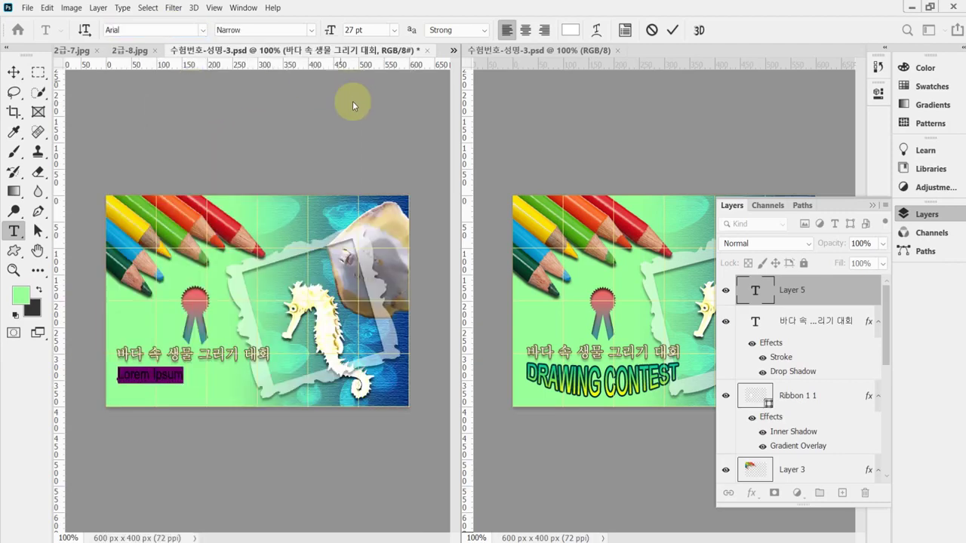
pyautogui.click(380, 28)
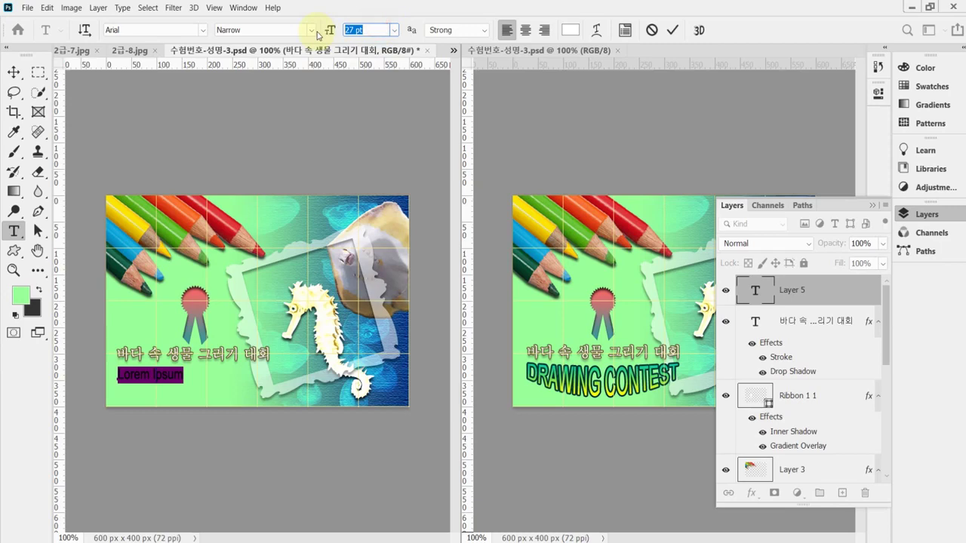
pyautogui.write('37')
pyautogui.press('Return')
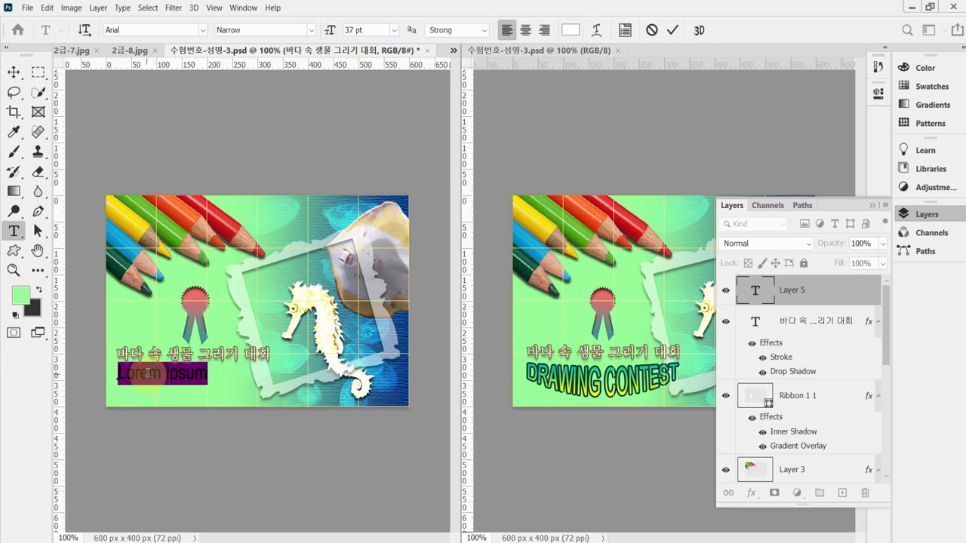
# Replace the placeholder with the copied text DRAWING CONTEST and move it slightly lower beneath the Korean title.
pyautogui.press('ctrl')
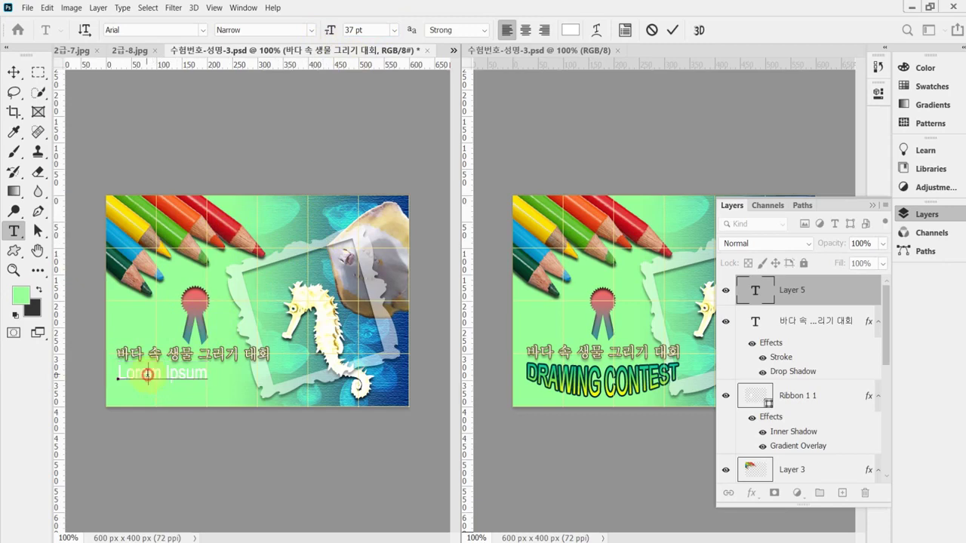
pyautogui.hotkey('ctrl', 'v')
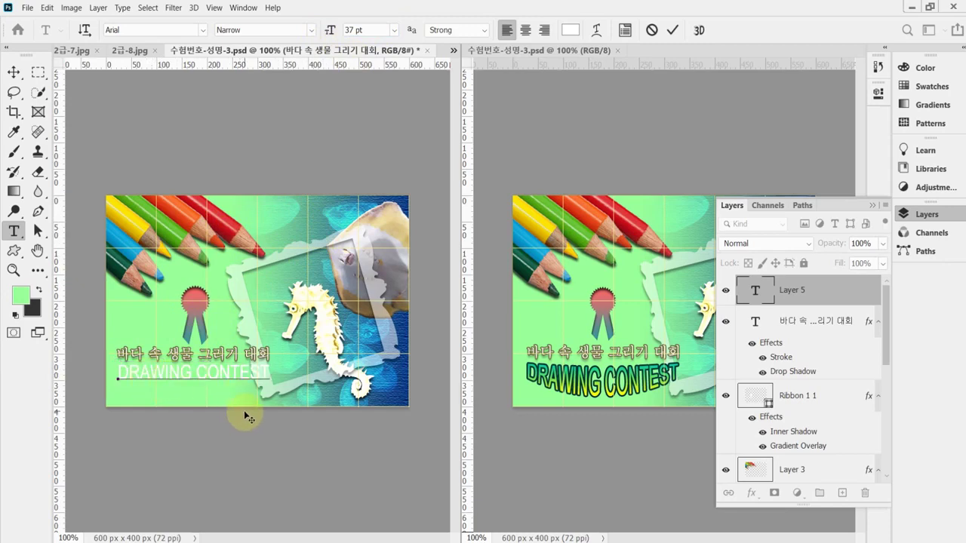
pyautogui.moveTo(247, 417); pyautogui.dragTo(245, 421)
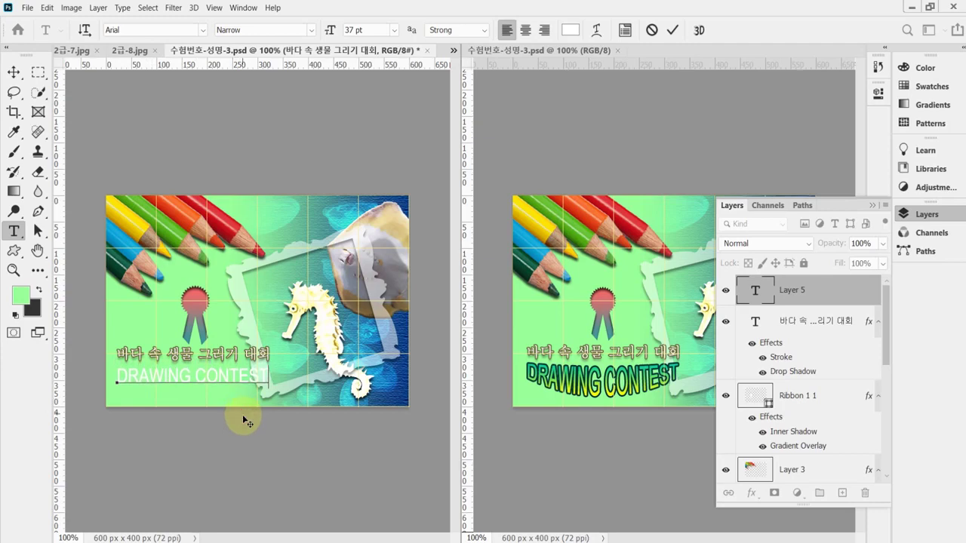
# Warp the DRAWING CONTEST text with the Arc Lower style at a horizontal bend of +40% and move it slightly up.
pyautogui.click(597, 30)
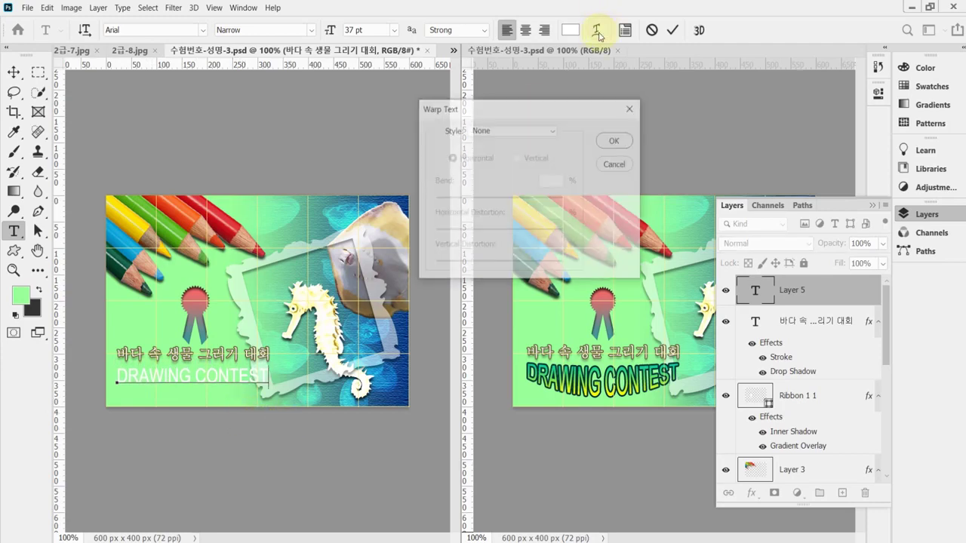
pyautogui.click(512, 131)
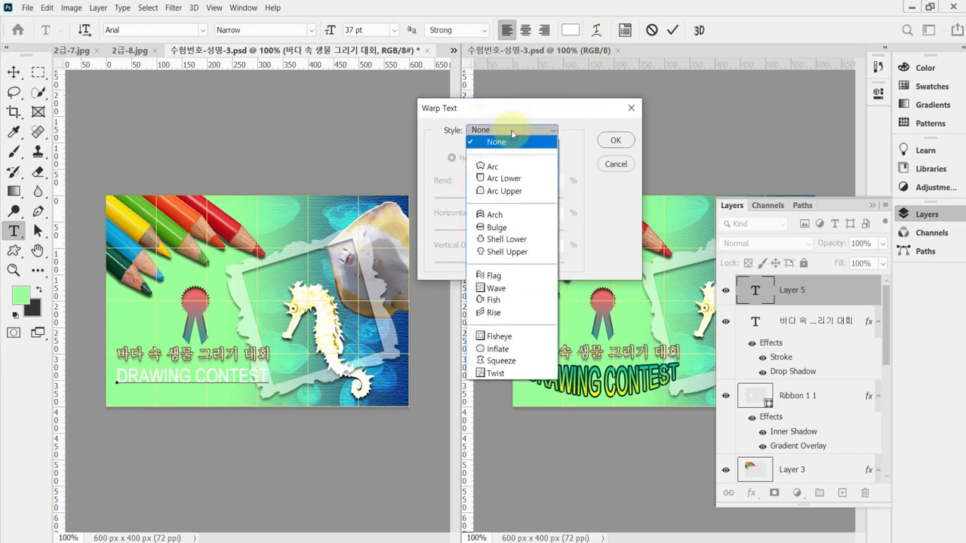
pyautogui.click(526, 179)
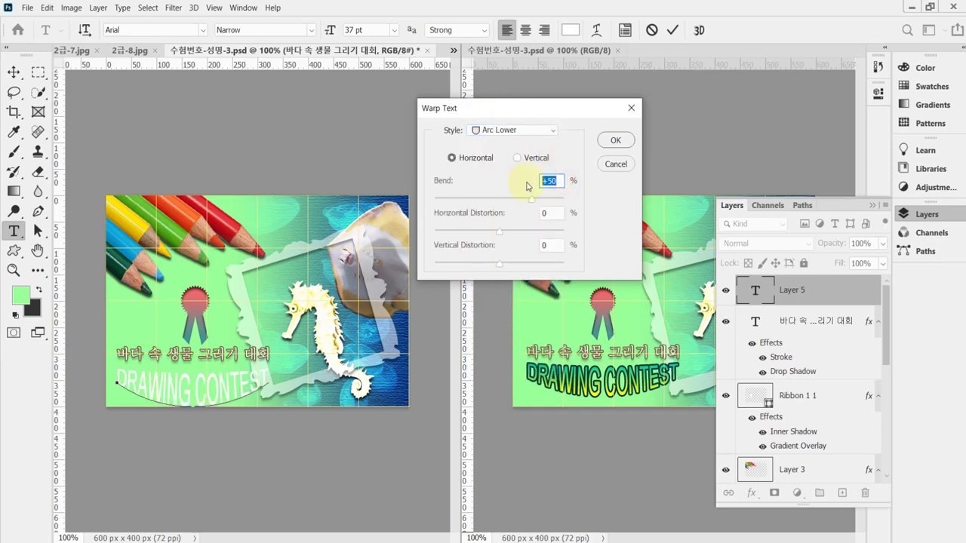
pyautogui.write('45')
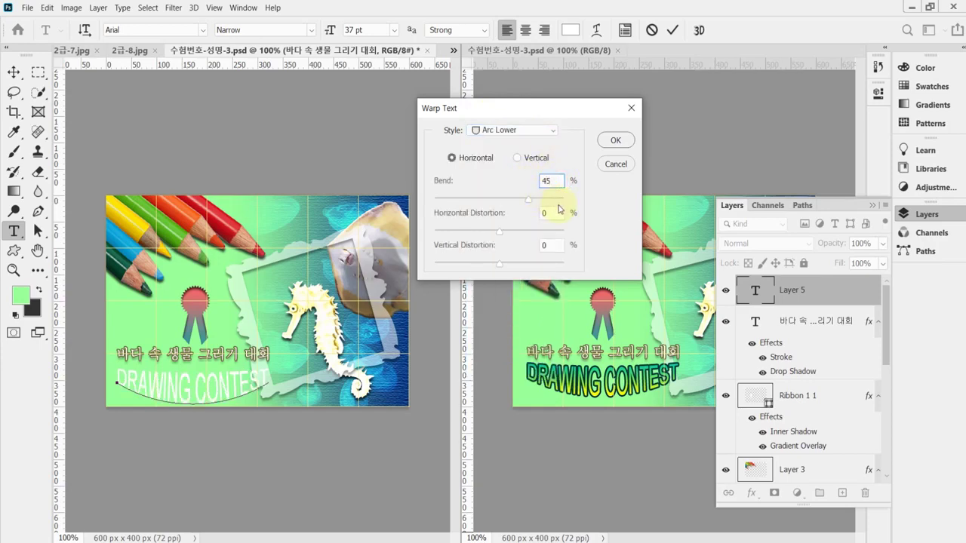
pyautogui.press('BackSpace')
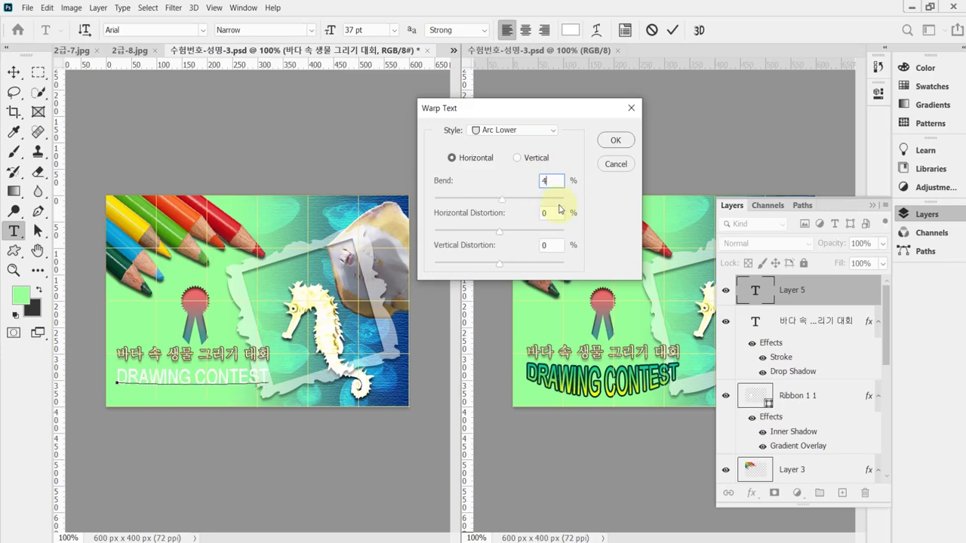
pyautogui.write('0')
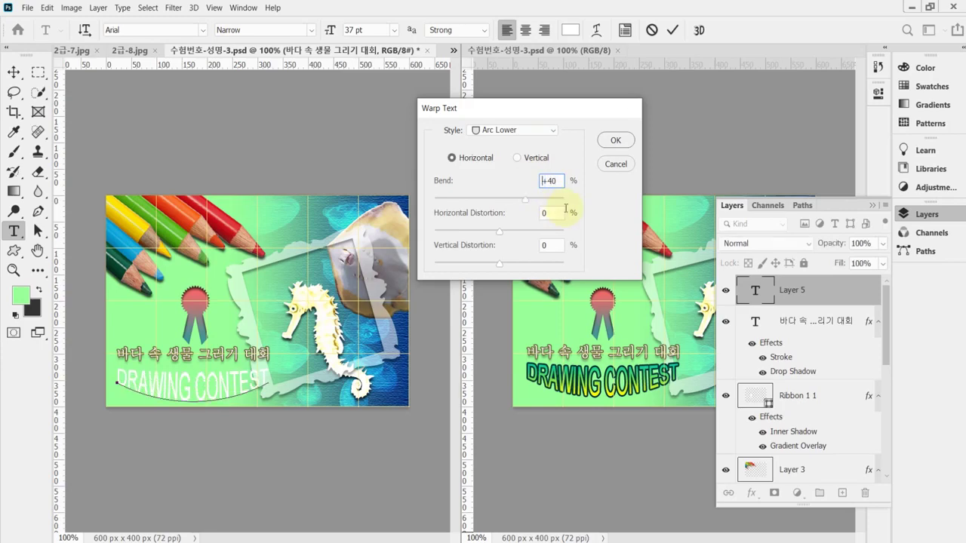
pyautogui.press('Return')
pyautogui.moveTo(257, 427); pyautogui.dragTo(257, 424)
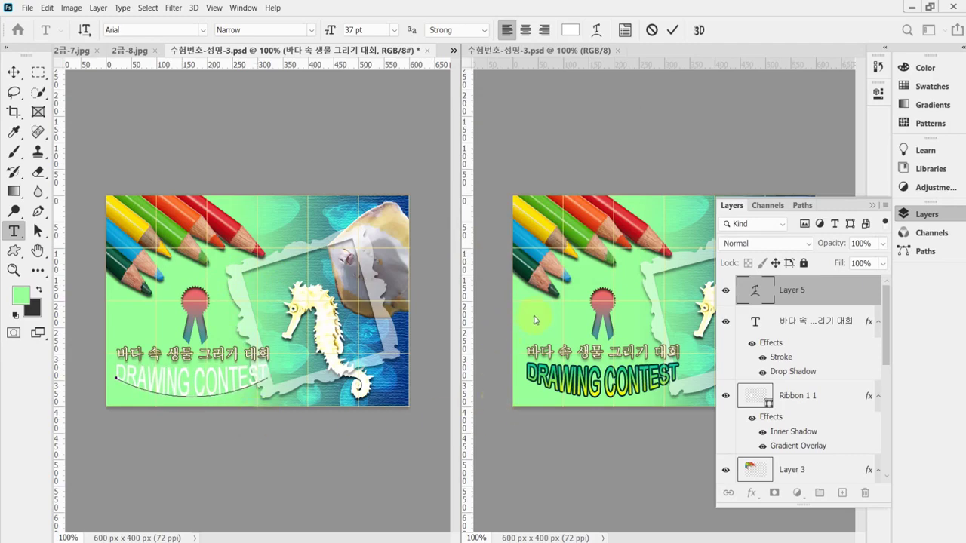
# Add a 3 px dark teal Stroke layer style to the DRAWING CONTEST text.
pyautogui.click(753, 493)
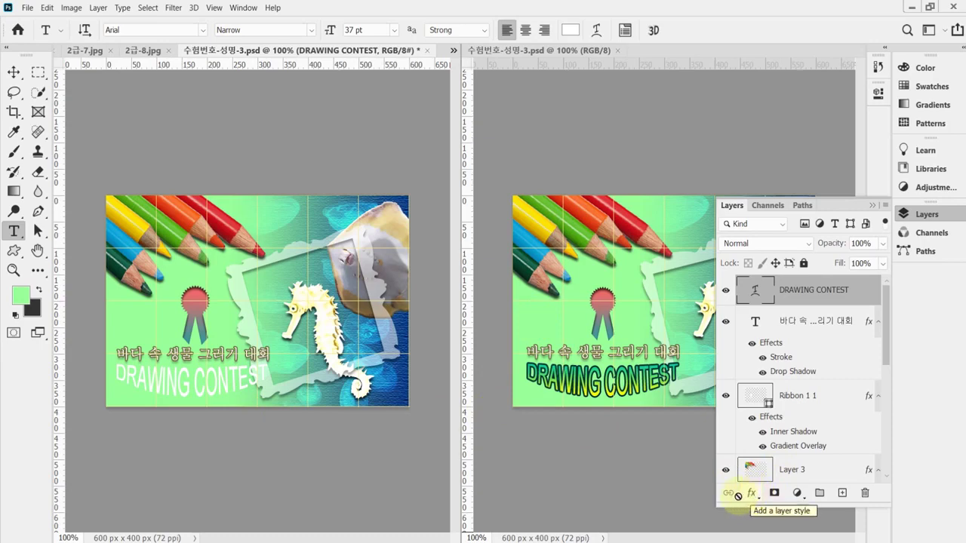
pyautogui.click(754, 495)
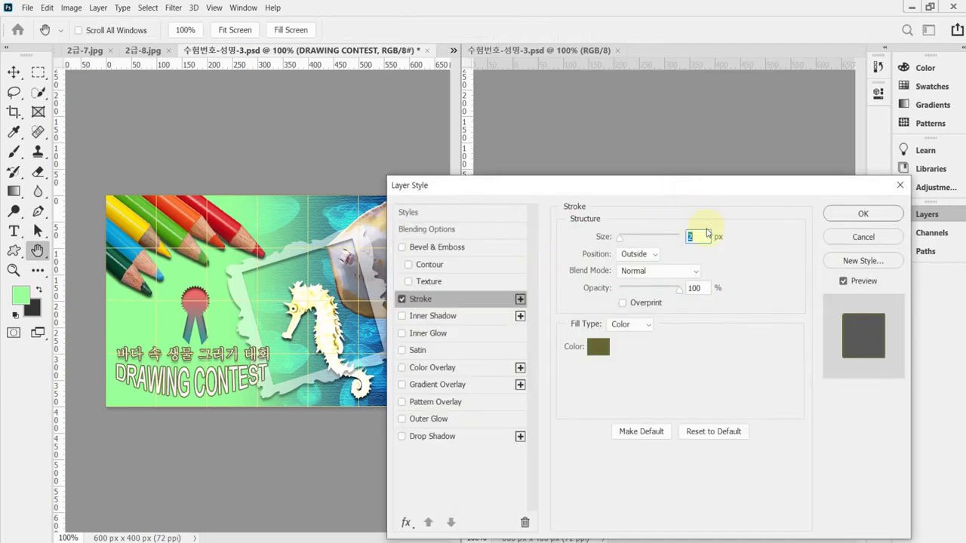
pyautogui.write('3')
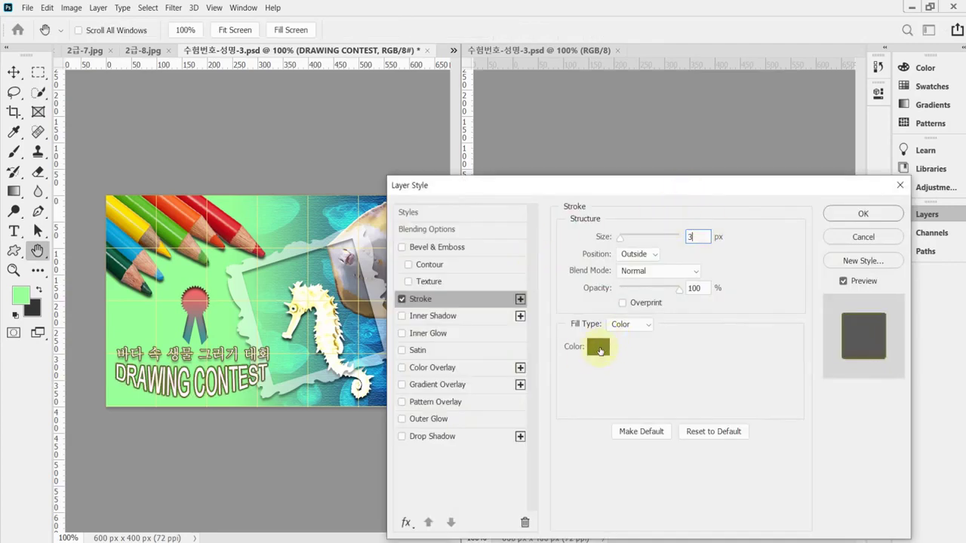
pyautogui.click(600, 346)
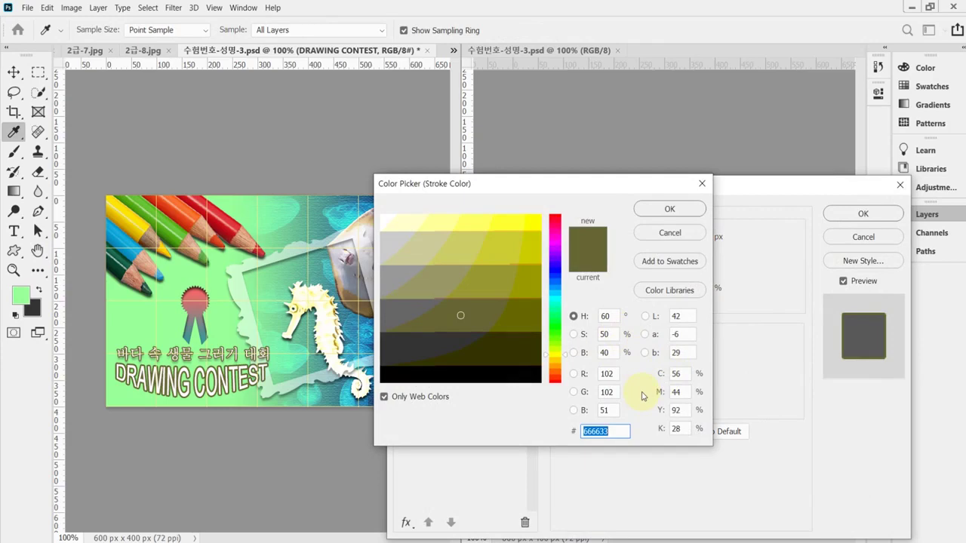
pyautogui.write('2f4f4f')
pyautogui.press('Return')
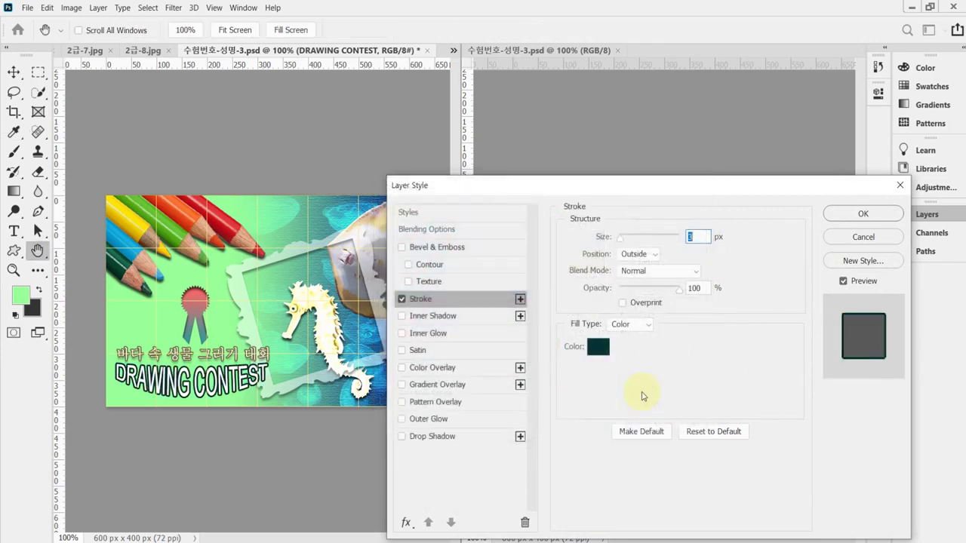
# Add a Gradient Overlay to the DRAWING CONTEST text, set its starting stop to #0c9, and open the end stop's color for editing.
pyautogui.click(451, 386)
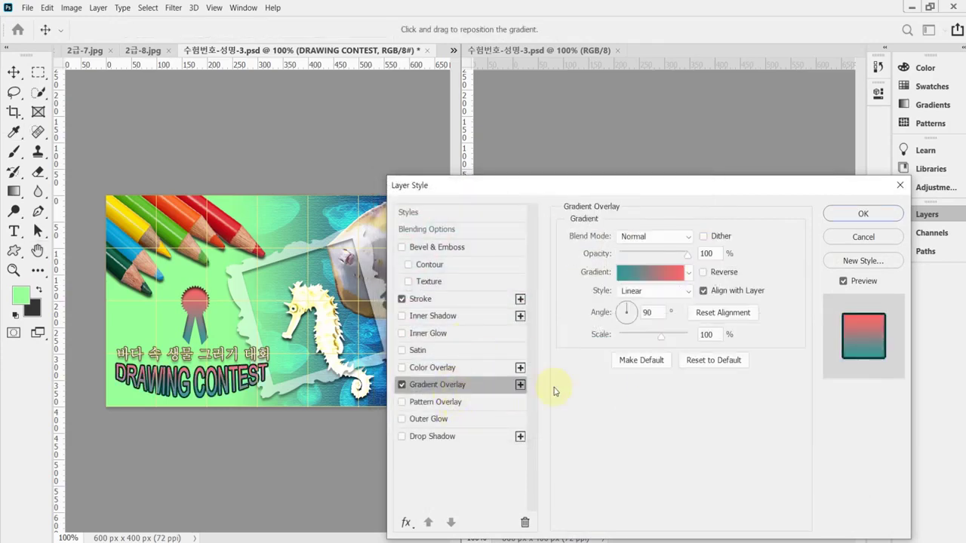
pyautogui.click(650, 272)
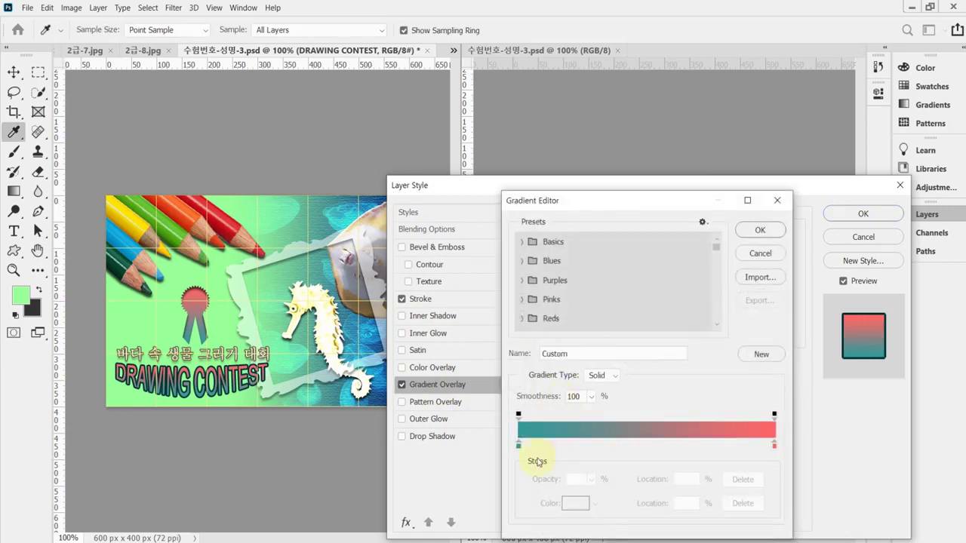
pyautogui.doubleClick(519, 448)
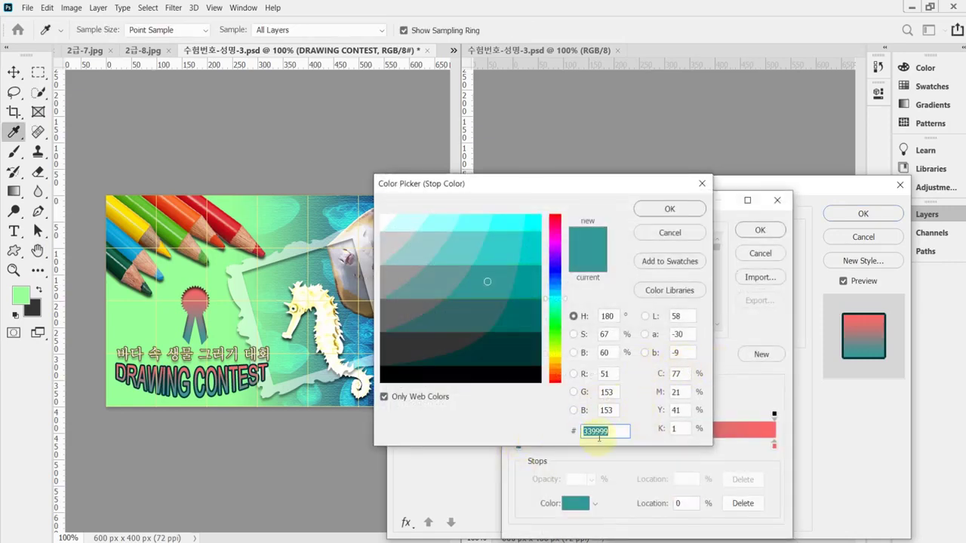
pyautogui.write('0c')
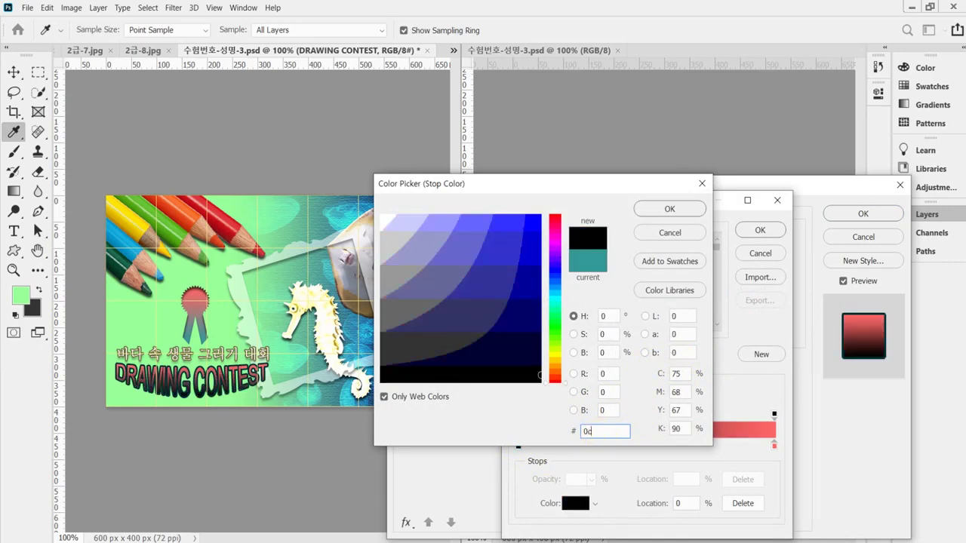
pyautogui.write('0')
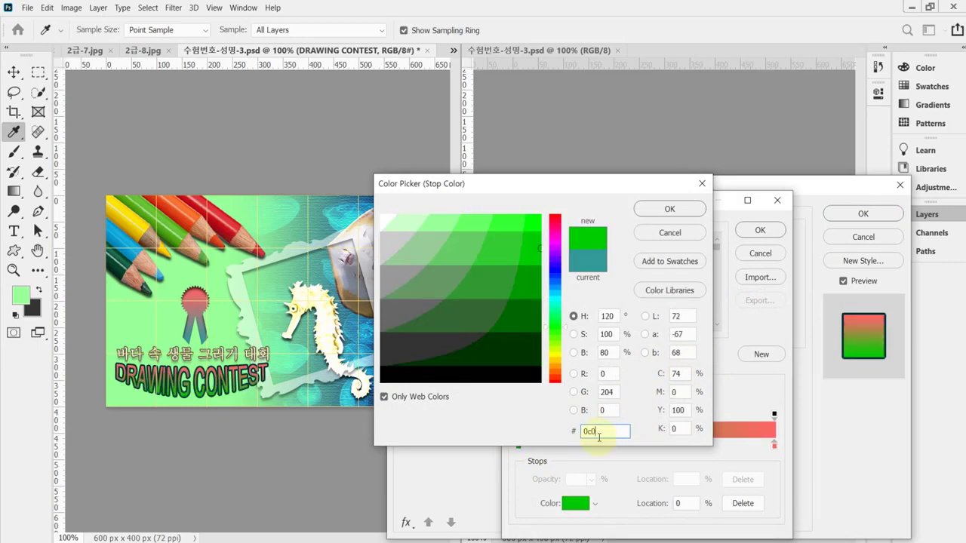
pyautogui.press('BackSpace')
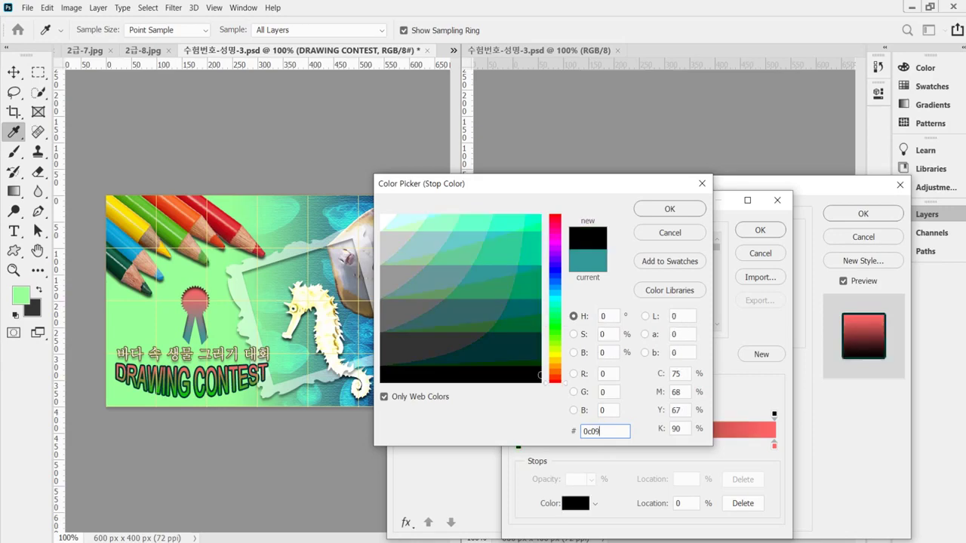
pyautogui.write('9')
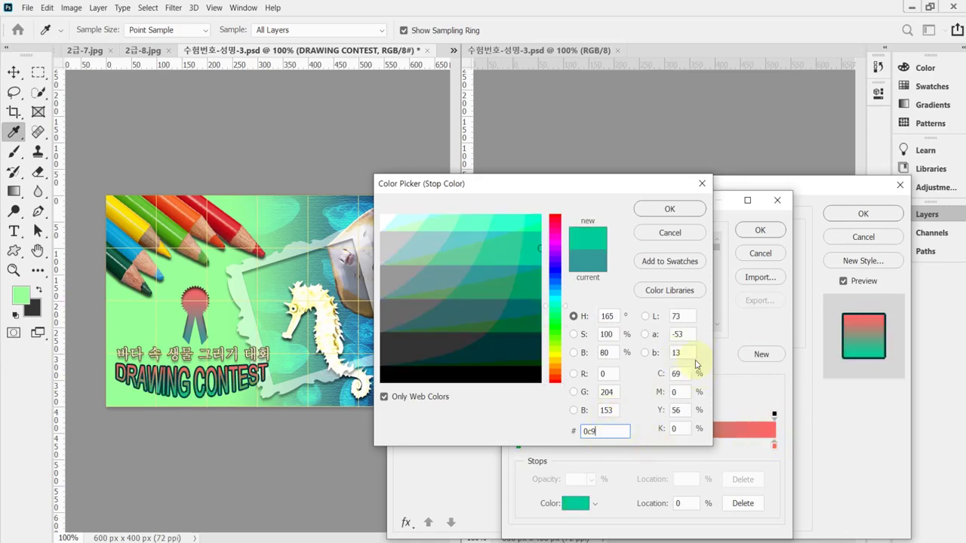
pyautogui.click(670, 209)
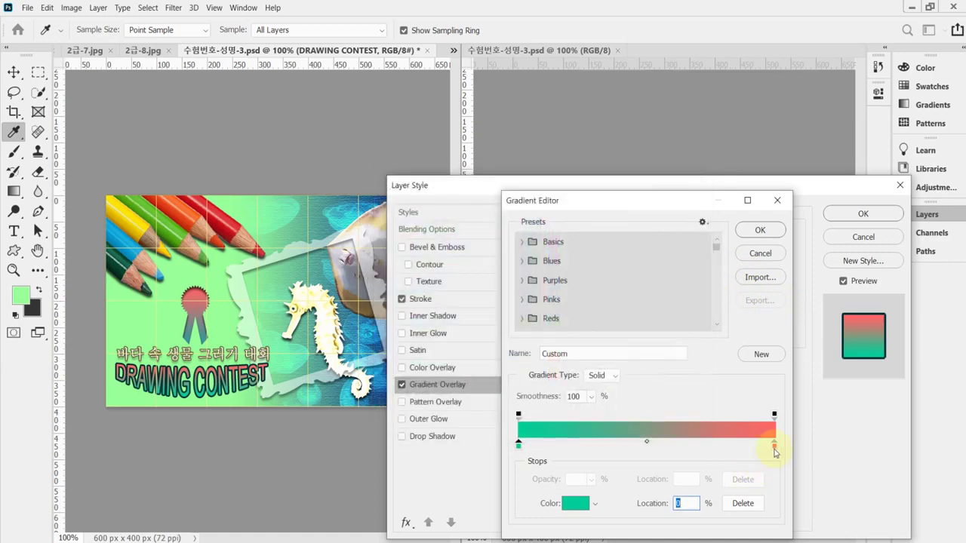
pyautogui.doubleClick(774, 447)
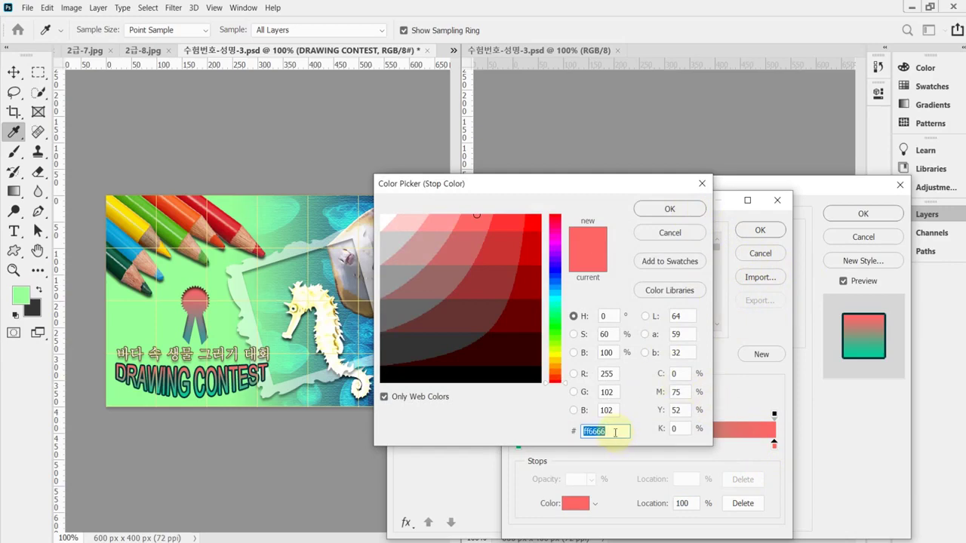
# Set the left colour stop of the DRAWING CONTEST text's gradient overlay to ff0.
pyautogui.click(701, 183)
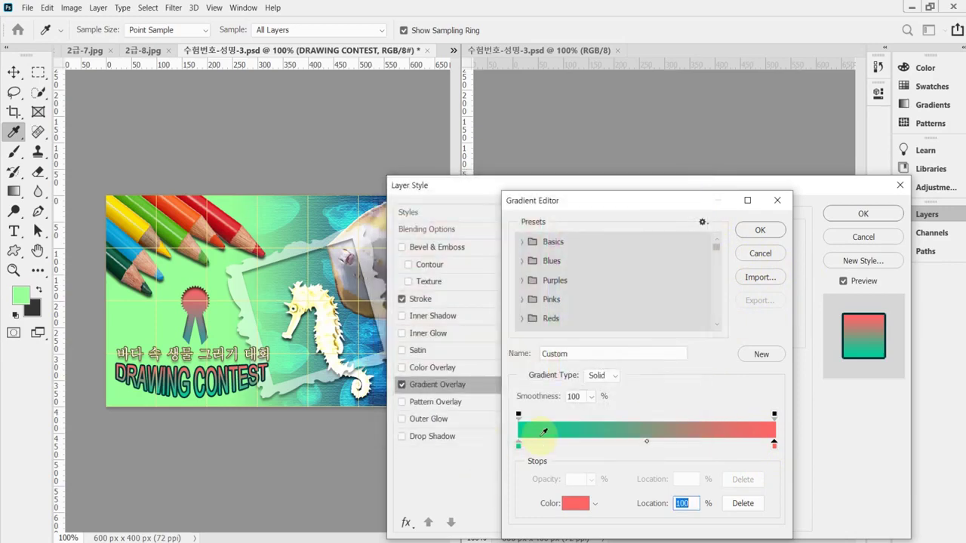
pyautogui.click(519, 444)
pyautogui.click(575, 503)
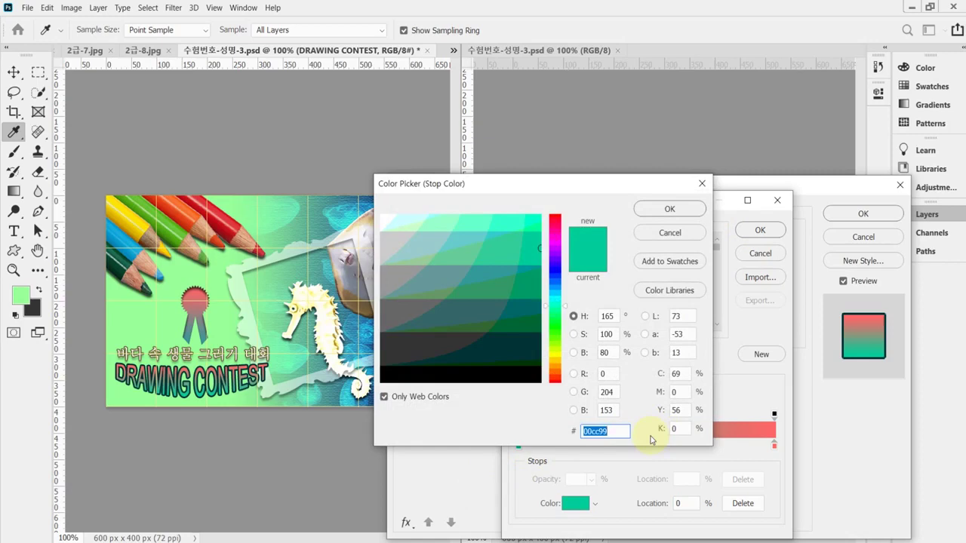
pyautogui.write('ff0')
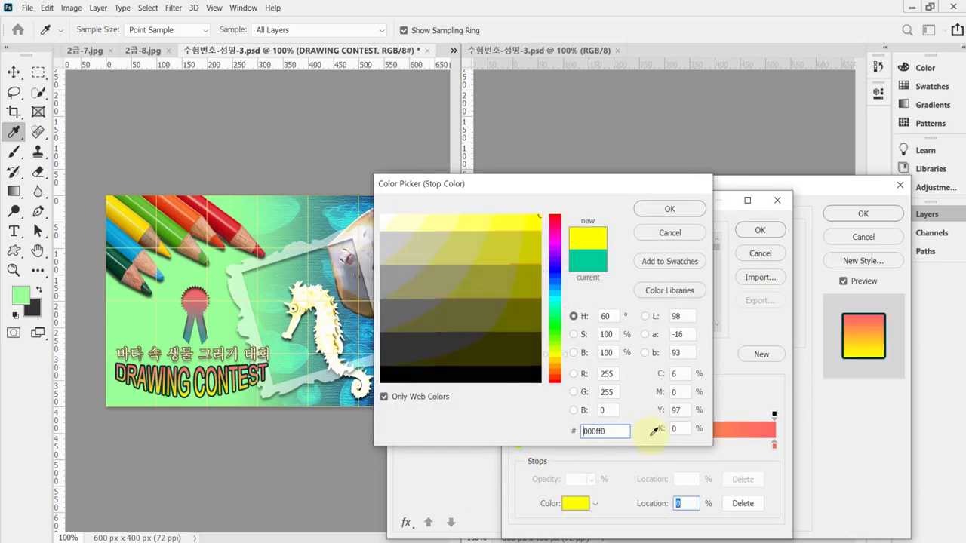
pyautogui.press('Return')
# Set the gradient's right colour stop to 0c9 and accept the edited gradient.
pyautogui.click(774, 446)
pyautogui.doubleClick(775, 447)
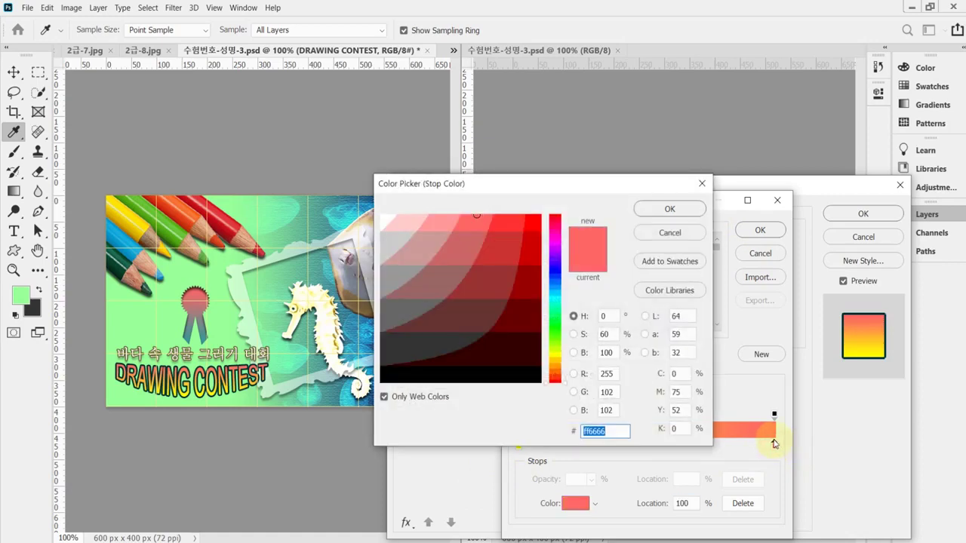
pyautogui.write('0c')
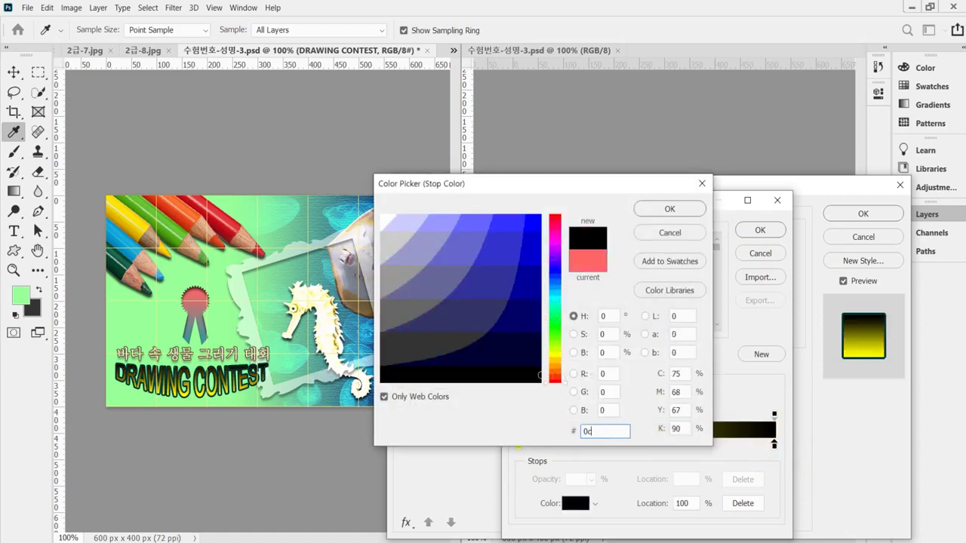
pyautogui.write('9')
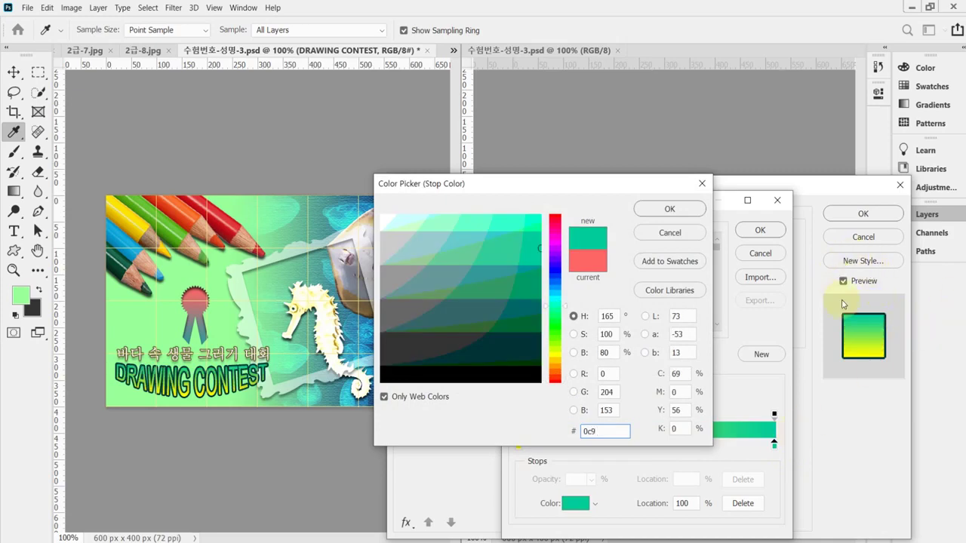
pyautogui.click(688, 209)
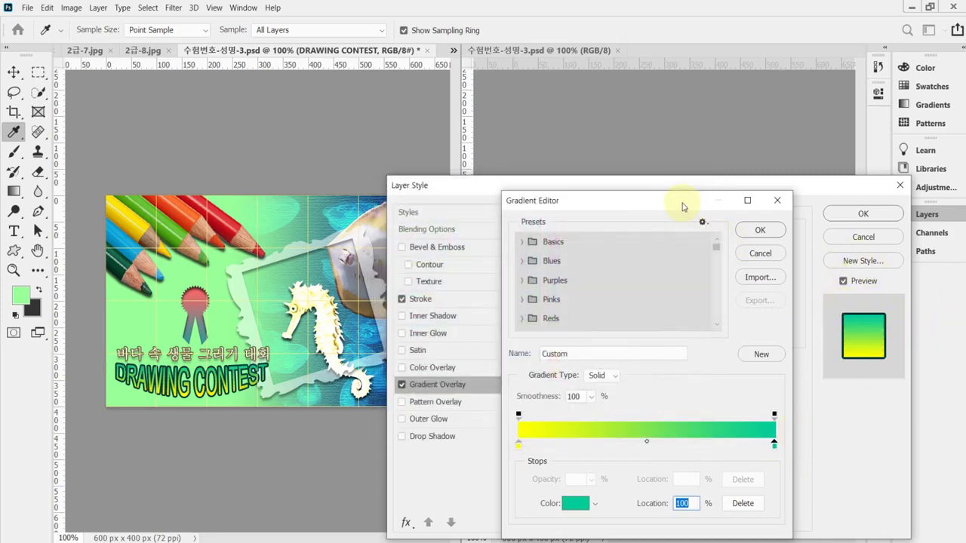
pyautogui.click(756, 233)
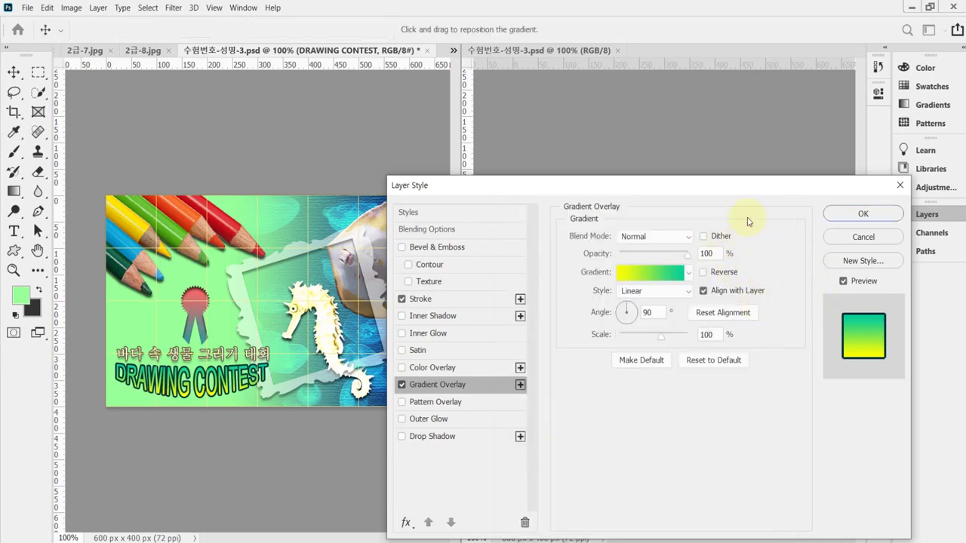
# Apply the layer style to the DRAWING CONTEST text and save the document.
pyautogui.moveTo(690, 182); pyautogui.dragTo(694, 287)
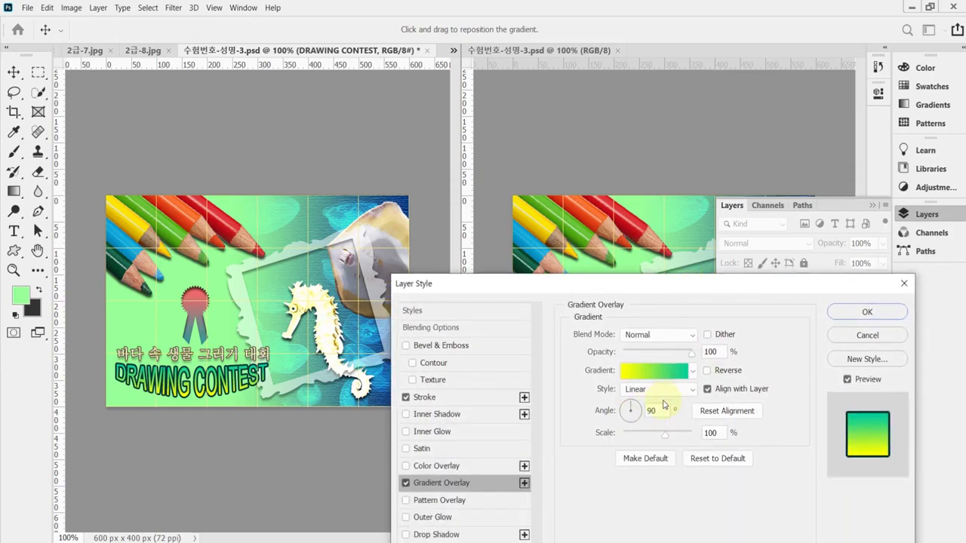
pyautogui.click(866, 315)
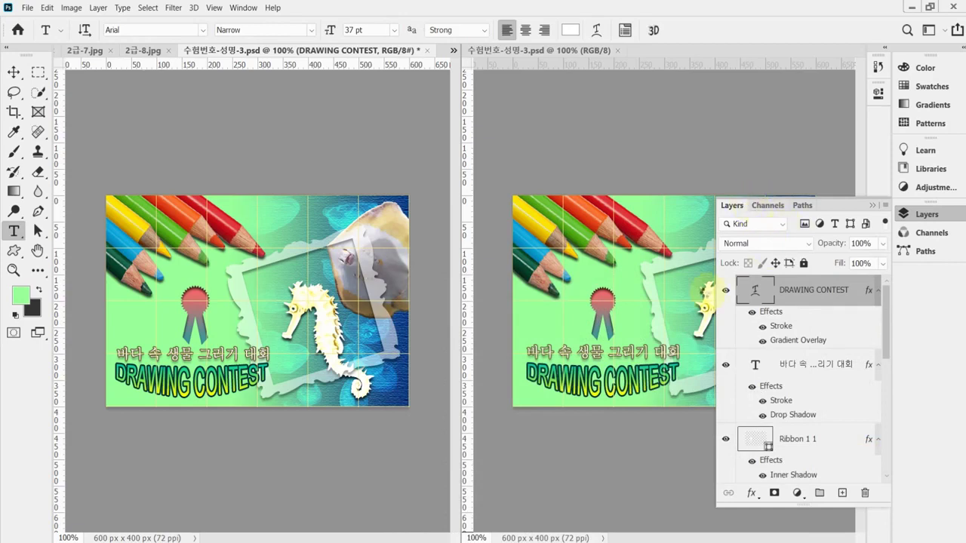
pyautogui.hotkey('ctrl', 's')
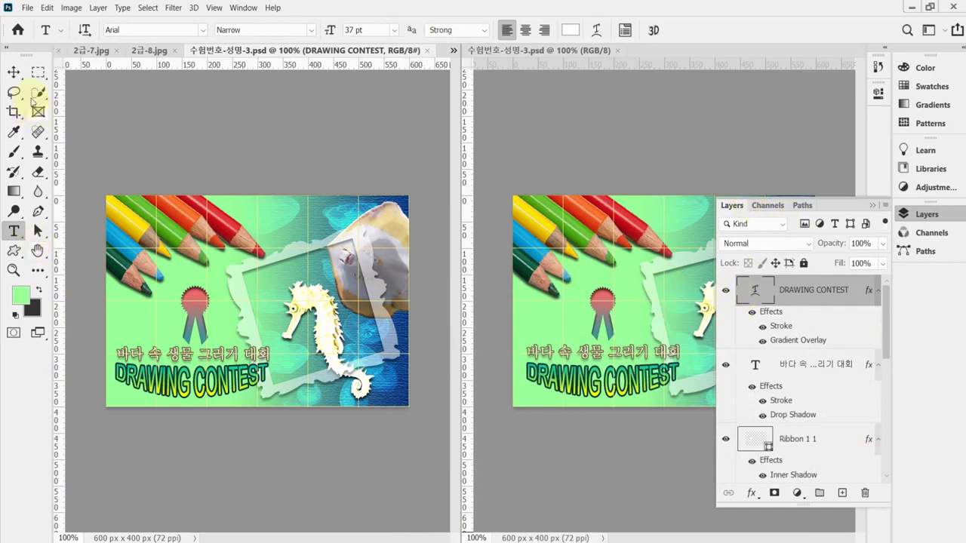
# Scale the ribbon badge shape down to about 92% of its size with a free transform.
pyautogui.click(13, 72)
pyautogui.click(195, 302)
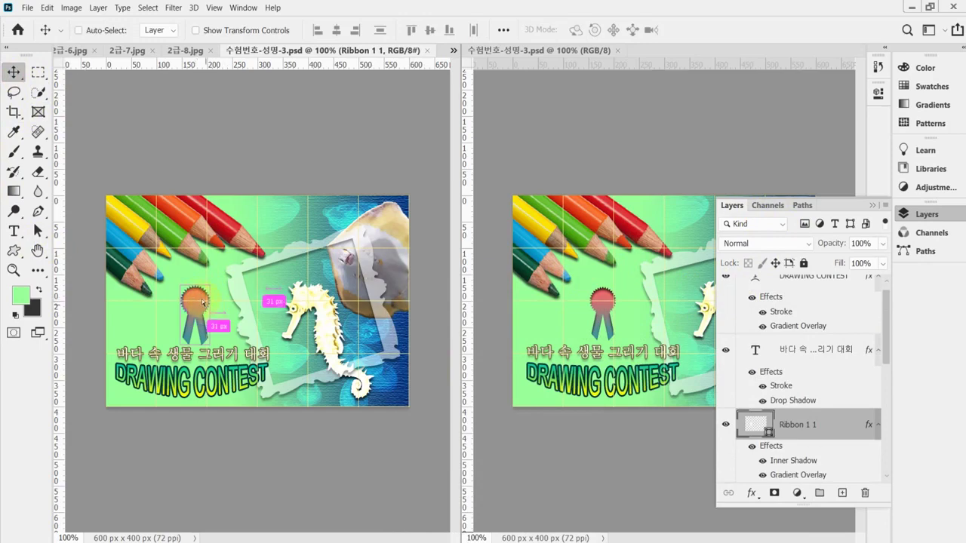
pyautogui.hotkey('ctrl', 't')
pyautogui.moveTo(182, 344); pyautogui.dragTo(197, 324)
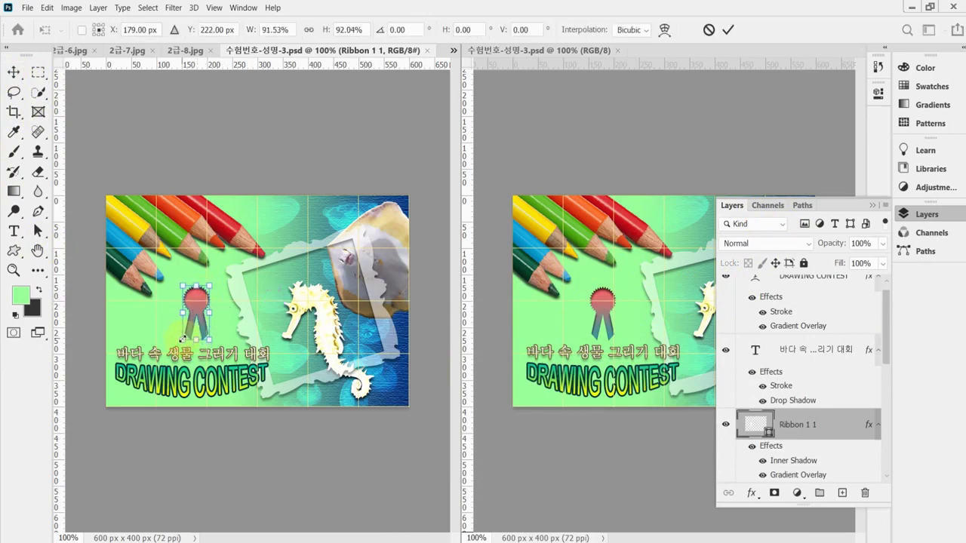
pyautogui.press('Return')
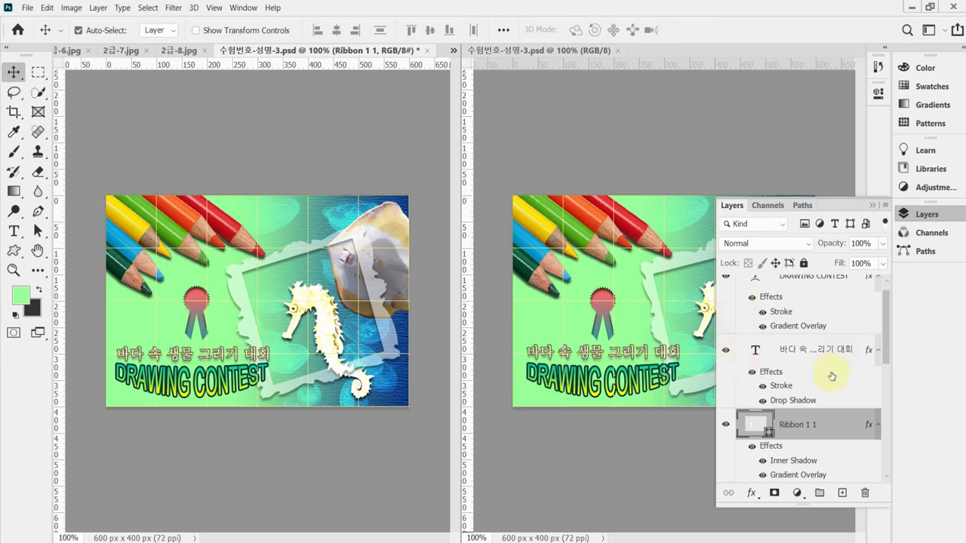
# Align the DRAWING CONTEST text, the Korean title and the Ribbon 1 1 shape on their horizontal centres, and clear the layer selection.
pyautogui.scroll(1, 821, 427)
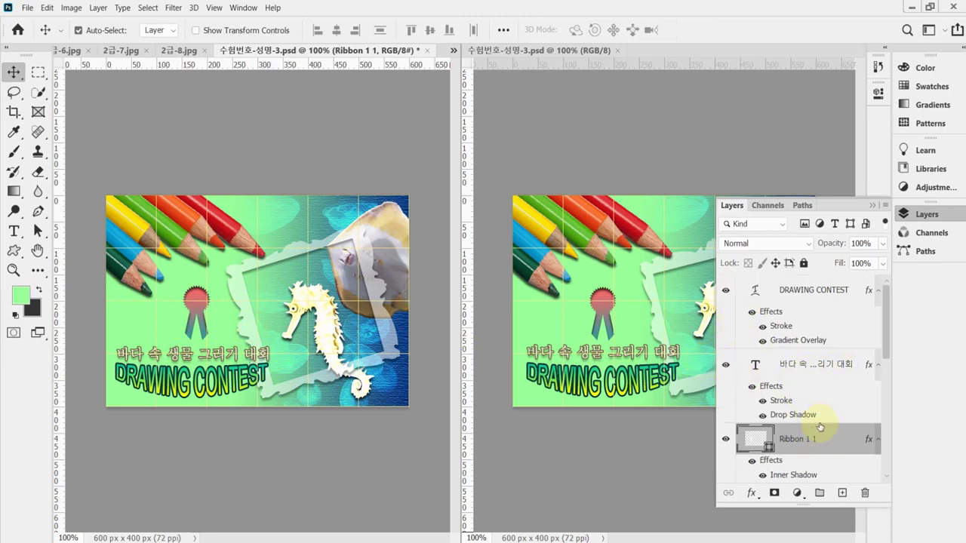
pyautogui.click(806, 296)
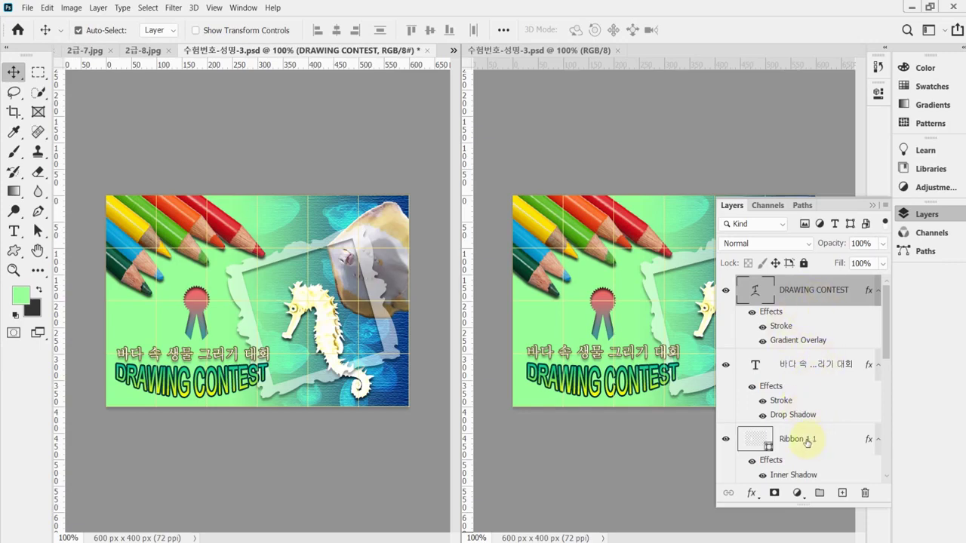
pyautogui.keyDown('shift'); pyautogui.click(806, 441); pyautogui.keyUp('shift')
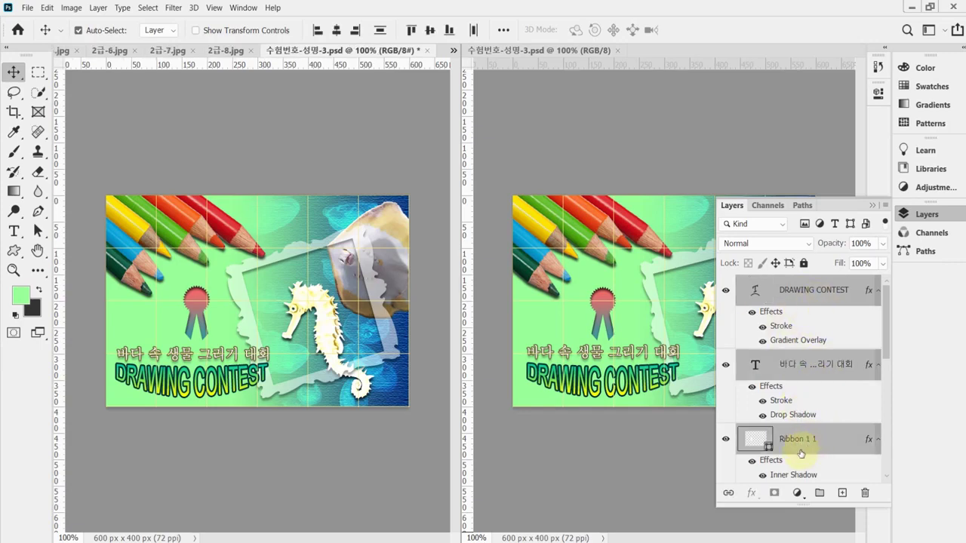
pyautogui.click(336, 30)
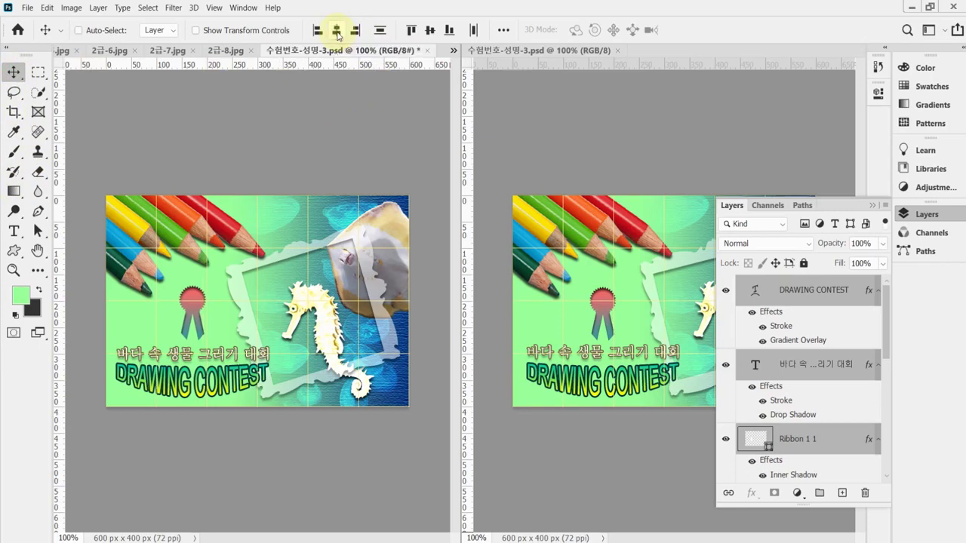
pyautogui.click(321, 75)
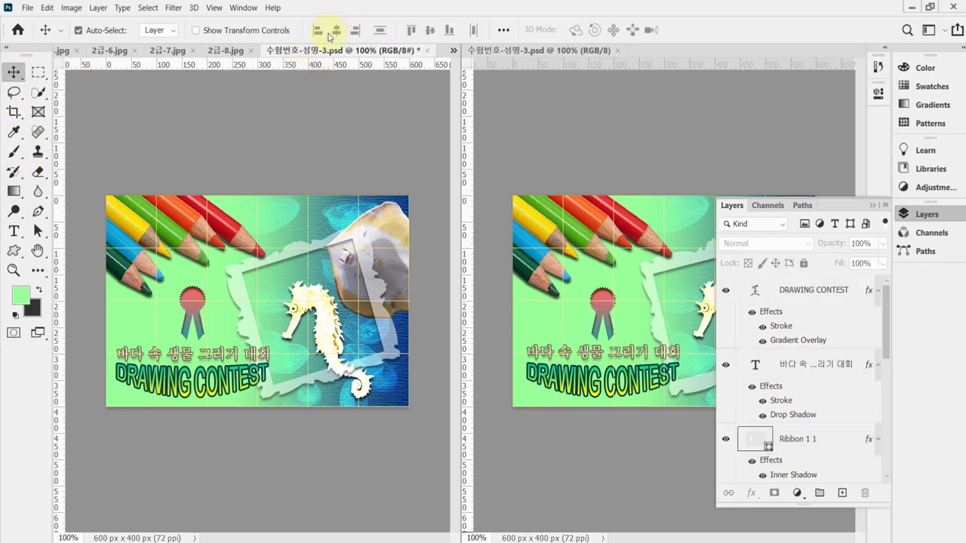
pyautogui.click(774, 293)
pyautogui.keyDown('shift'); pyautogui.click(819, 438); pyautogui.keyUp('shift')
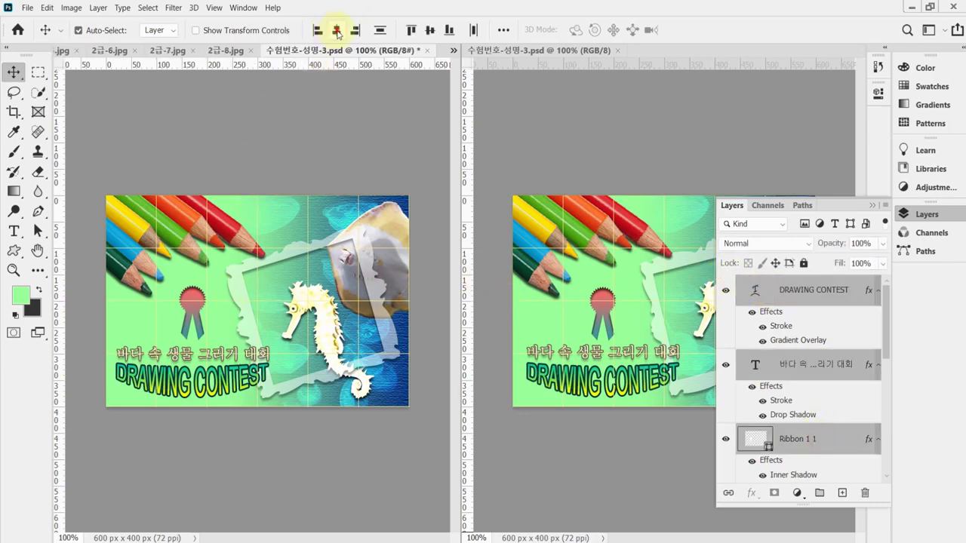
pyautogui.click(337, 30)
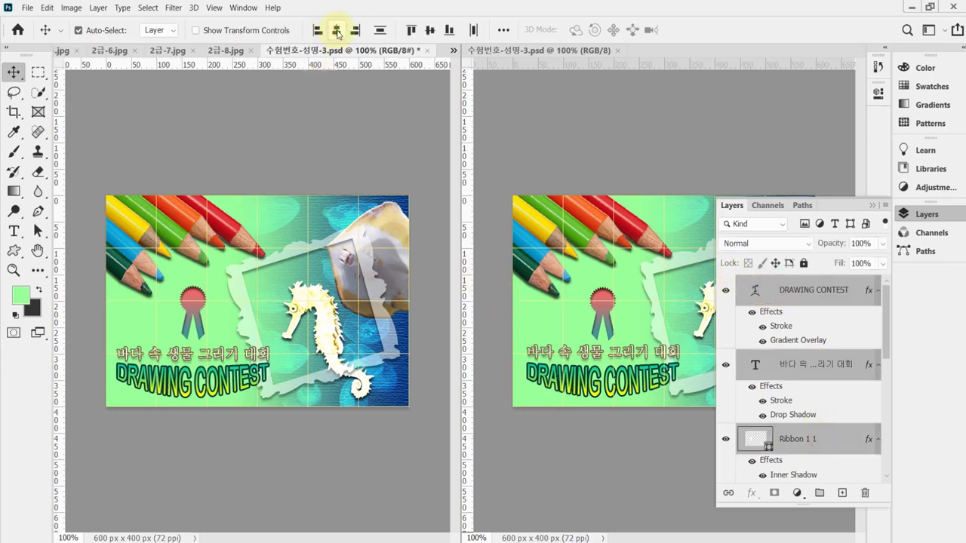
pyautogui.click(304, 458)
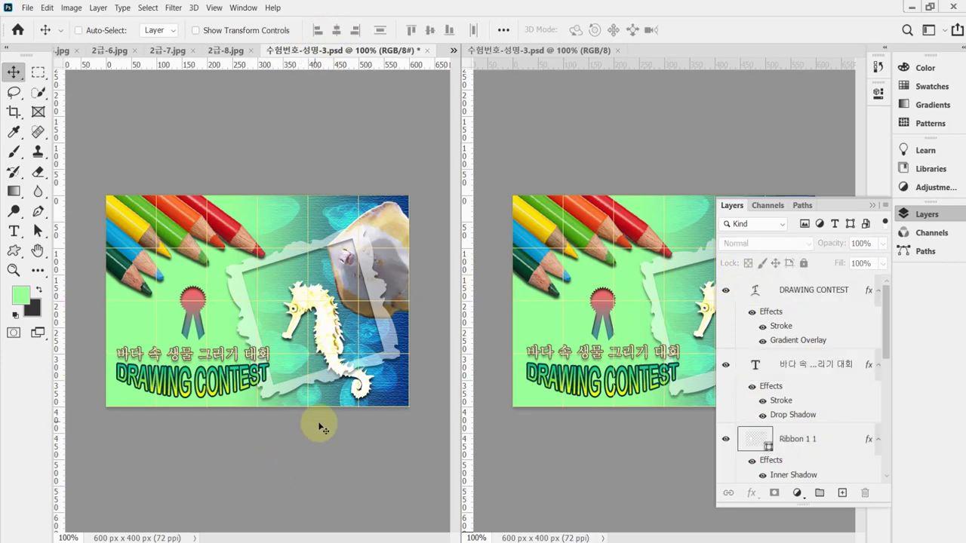
# Save the aligned document and hide the guides.
pyautogui.hotkey('ctrl', 's')
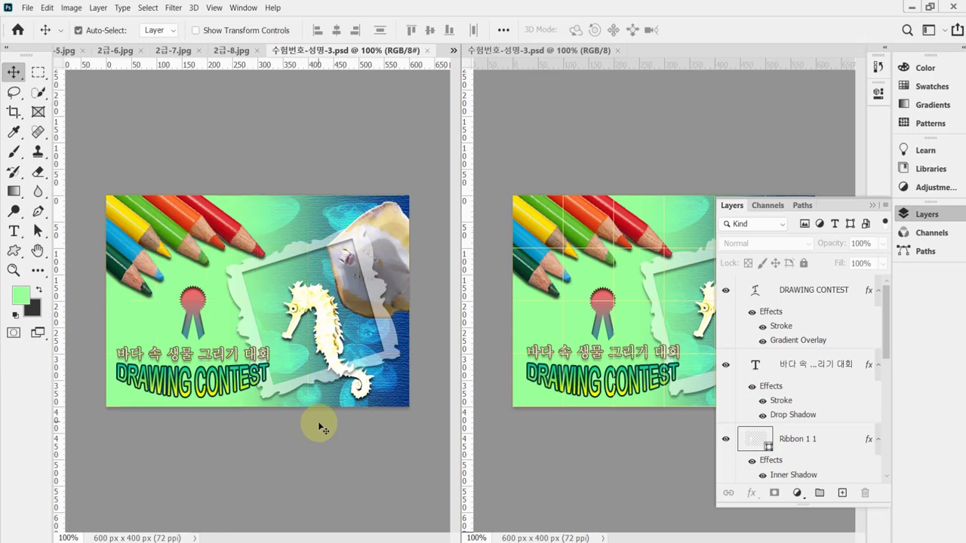
pyautogui.press('ctrl')
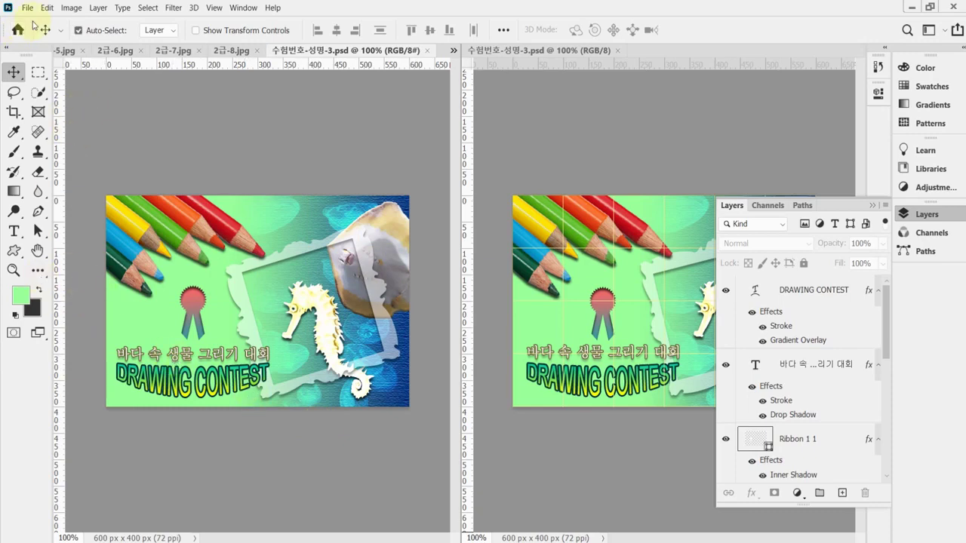
# Save a JPEG version as 수험번호-성명-3.jpg in the GTQ folder under Documents, accepting the High quality setting.
pyautogui.hotkey('ctrl', 'shift', 's')
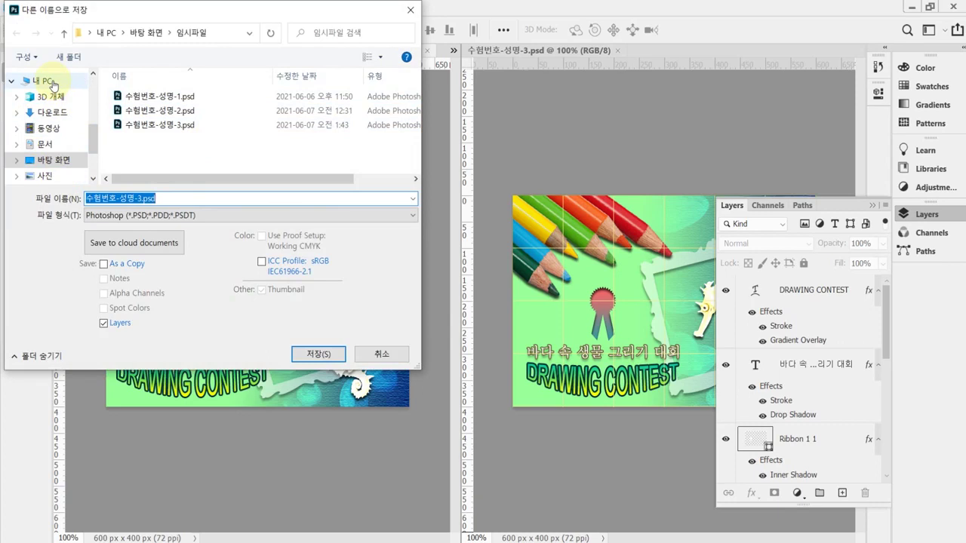
pyautogui.click(52, 84)
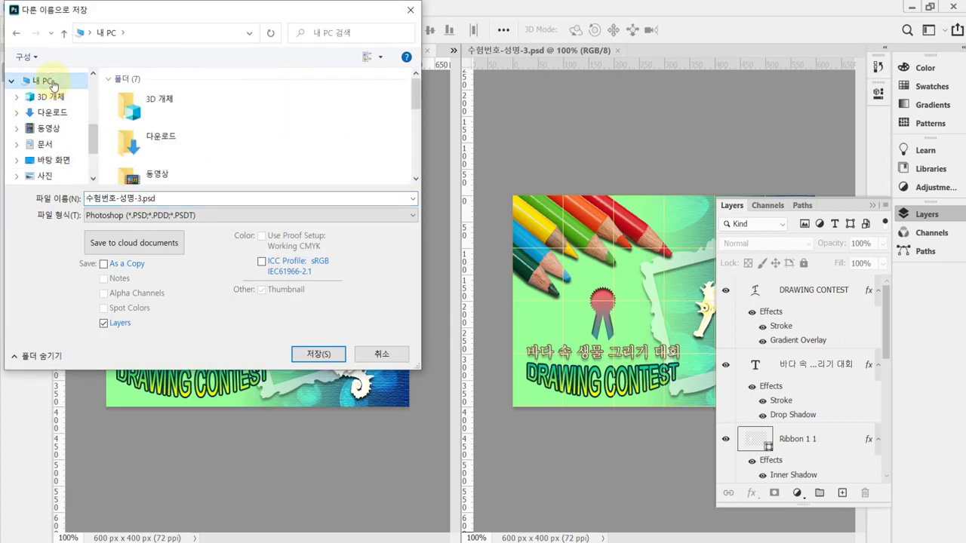
pyautogui.click(57, 145)
pyautogui.scroll(-1, 181, 167)
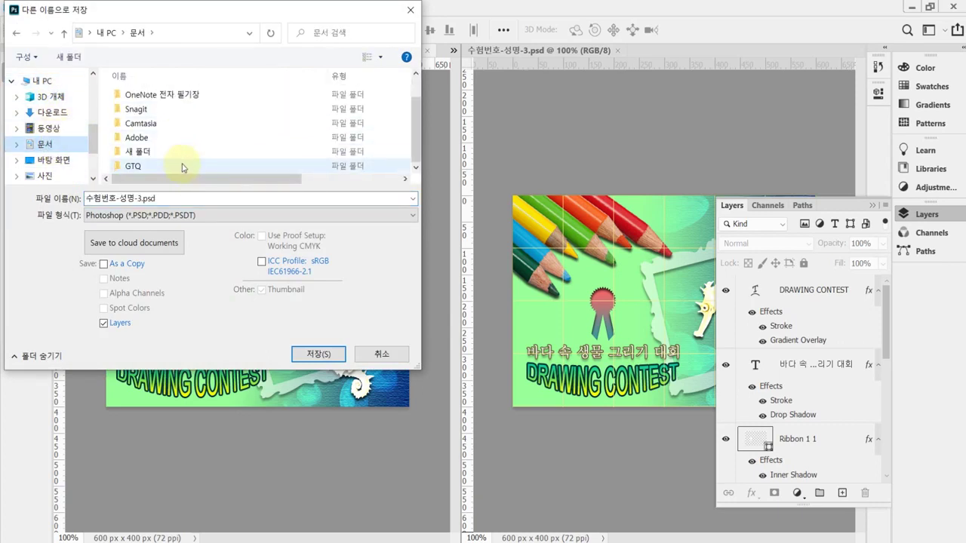
pyautogui.doubleClick(180, 165)
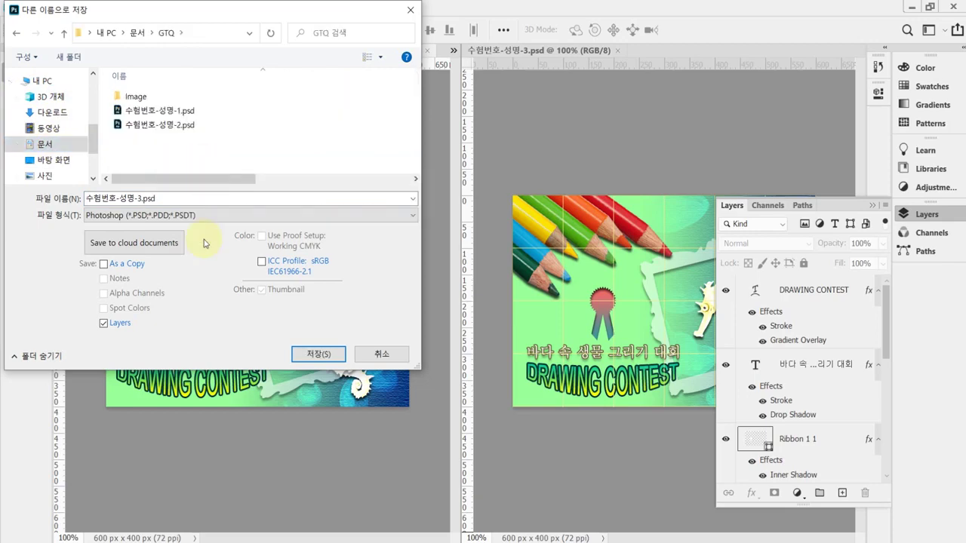
pyautogui.click(185, 215)
pyautogui.click(200, 323)
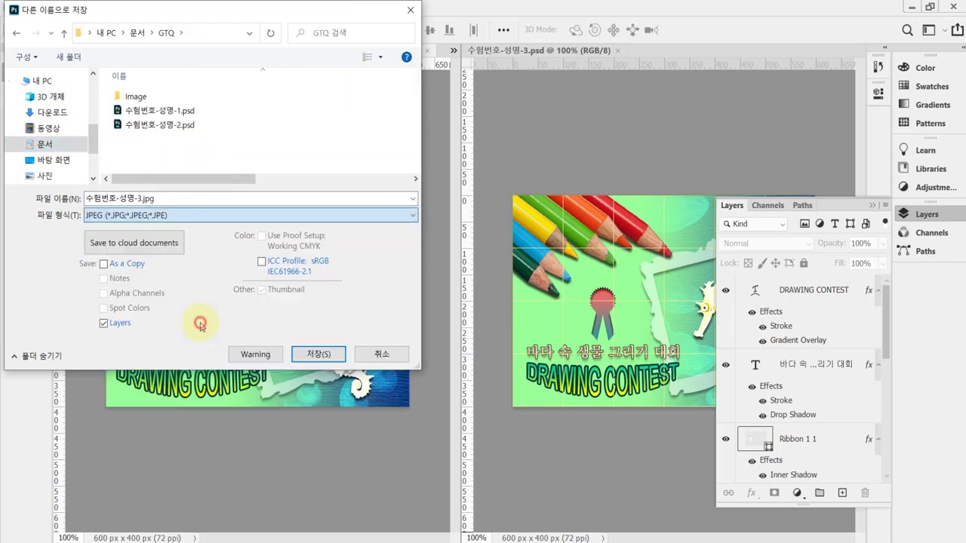
pyautogui.click(317, 354)
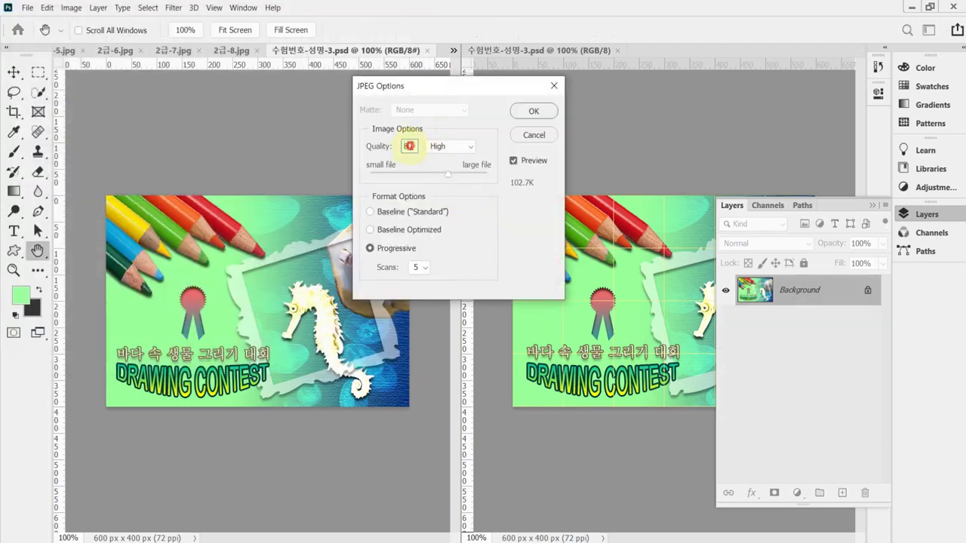
pyautogui.click(533, 110)
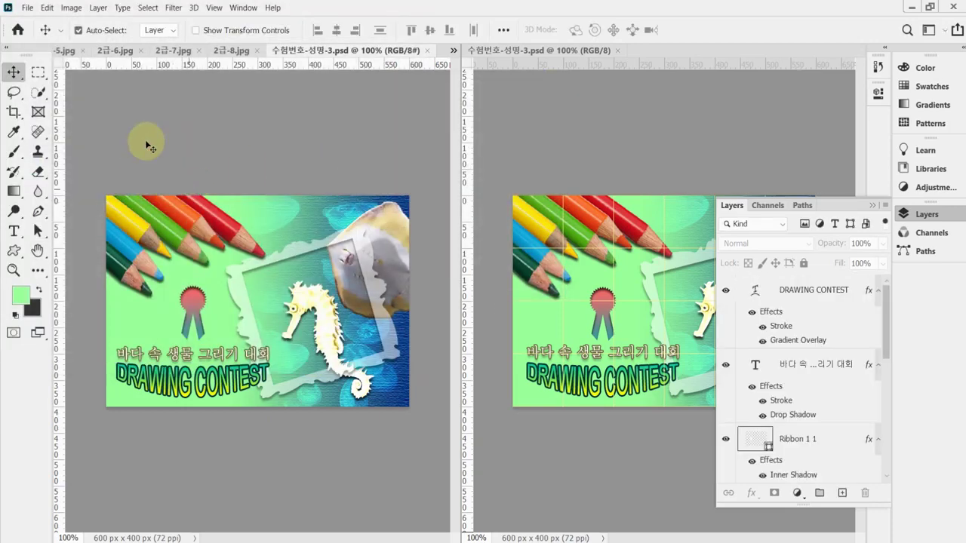
# Resize the image to 60 × 40 pixels.
pyautogui.click(71, 9)
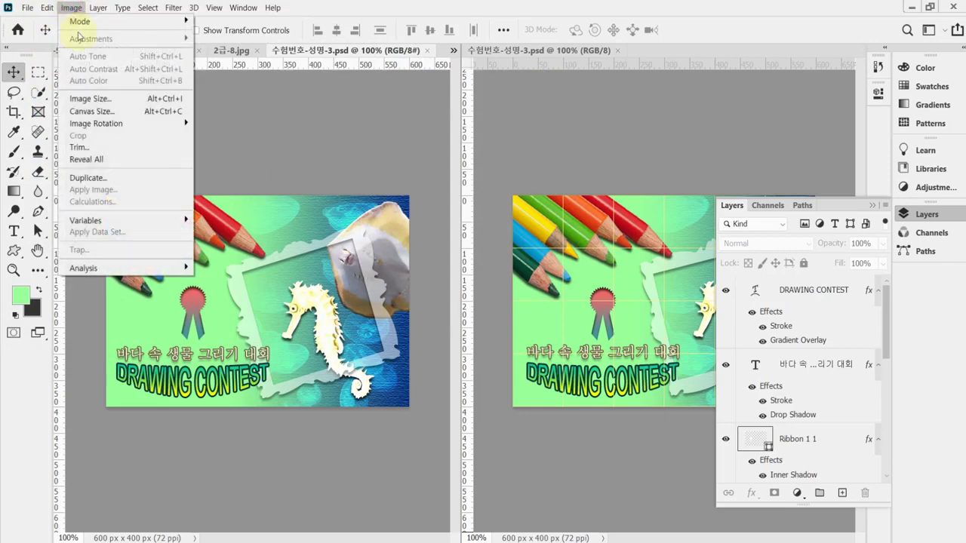
pyautogui.click(101, 99)
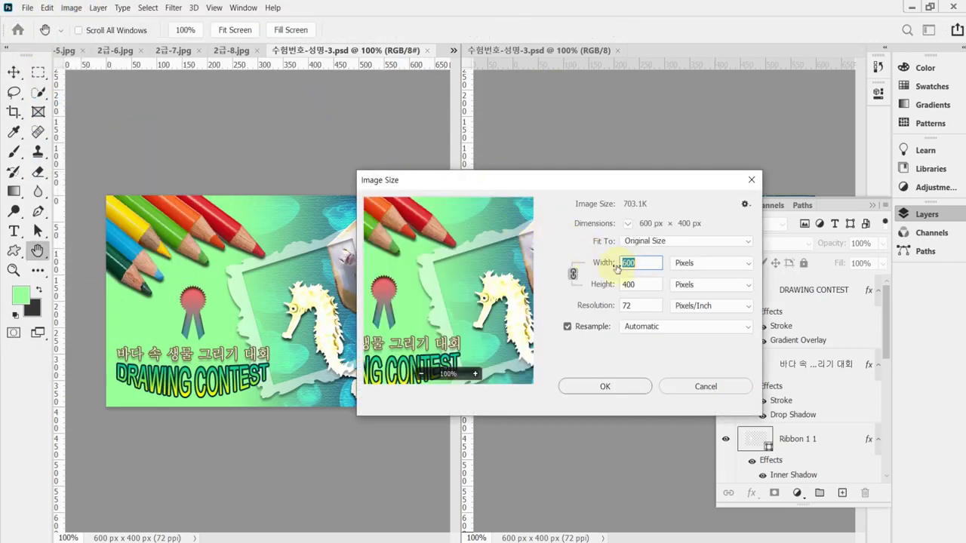
pyautogui.write('60')
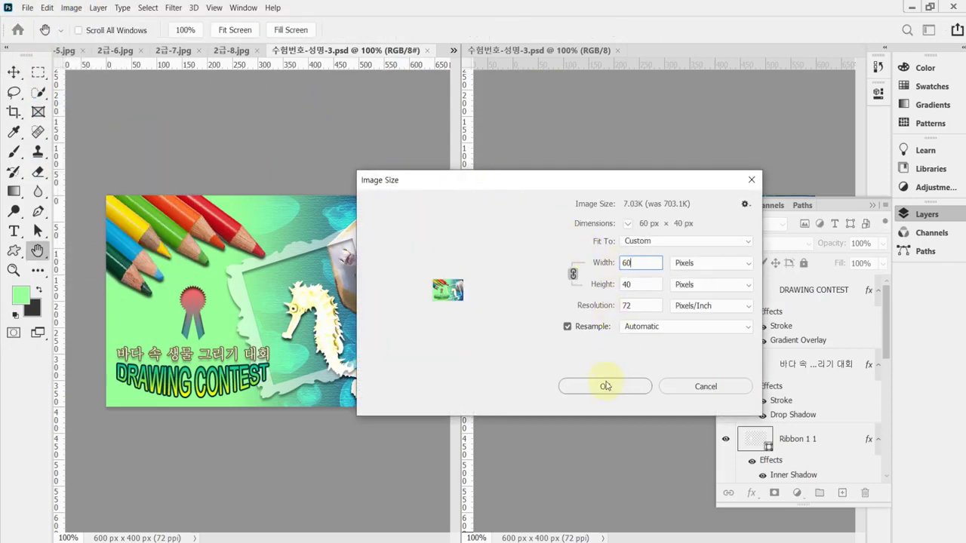
pyautogui.click(605, 386)
pyautogui.press('v')
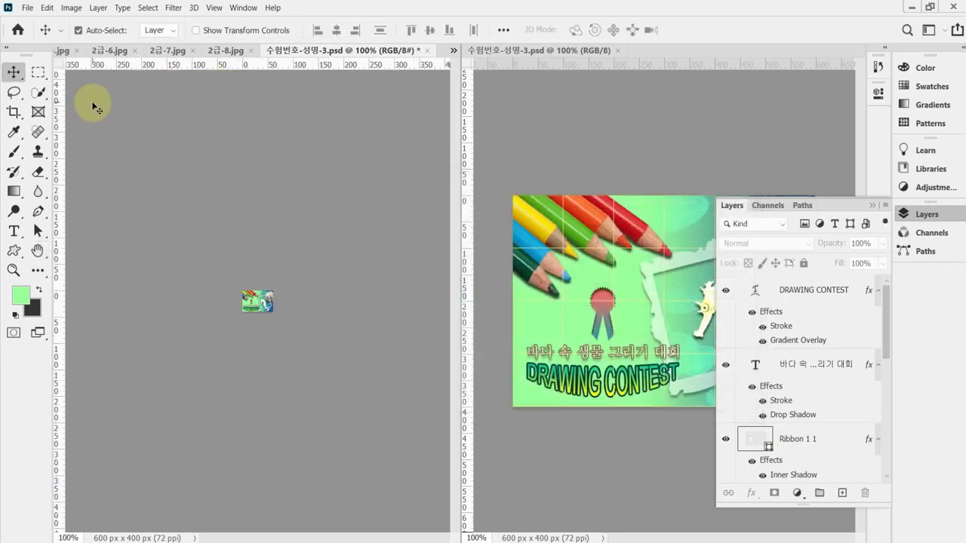
# Save the reduced document as 수험번호-성명-3.psd in the GTQ folder under Documents.
pyautogui.hotkey('ctrl', 'shift', 's')
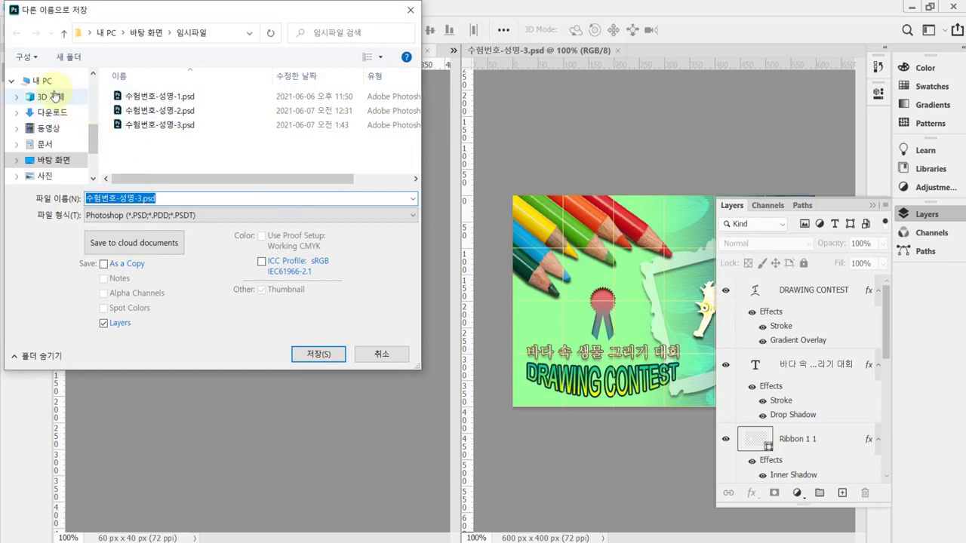
pyautogui.click(43, 81)
pyautogui.click(45, 143)
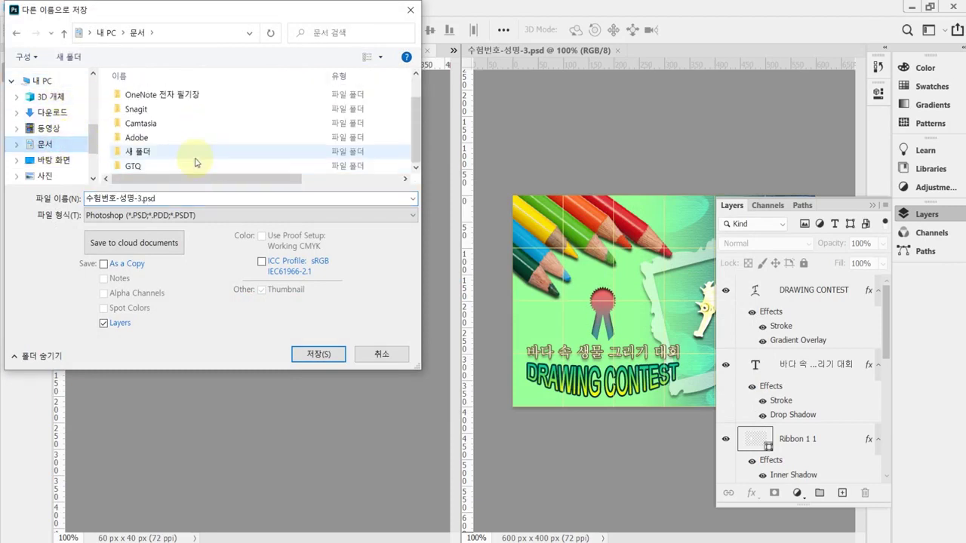
pyautogui.doubleClick(175, 166)
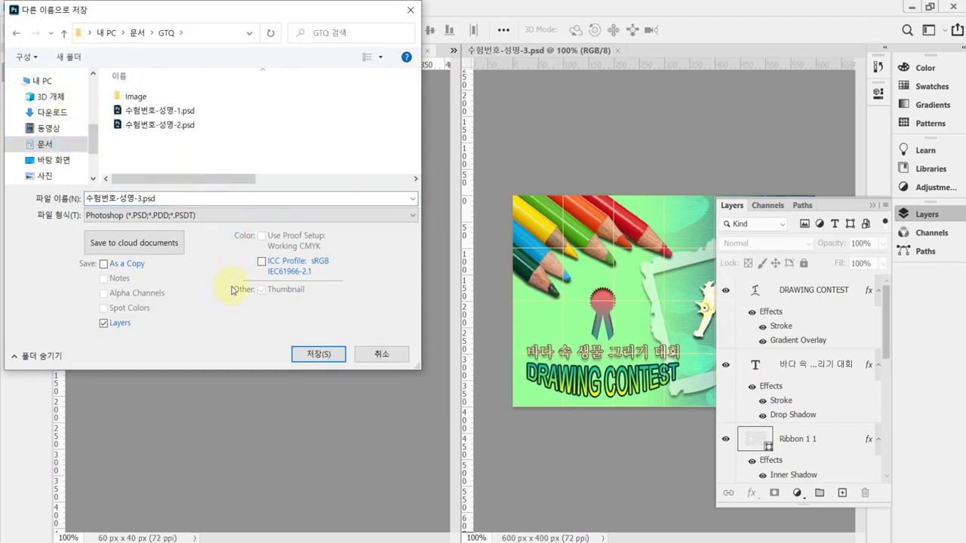
pyautogui.click(317, 354)
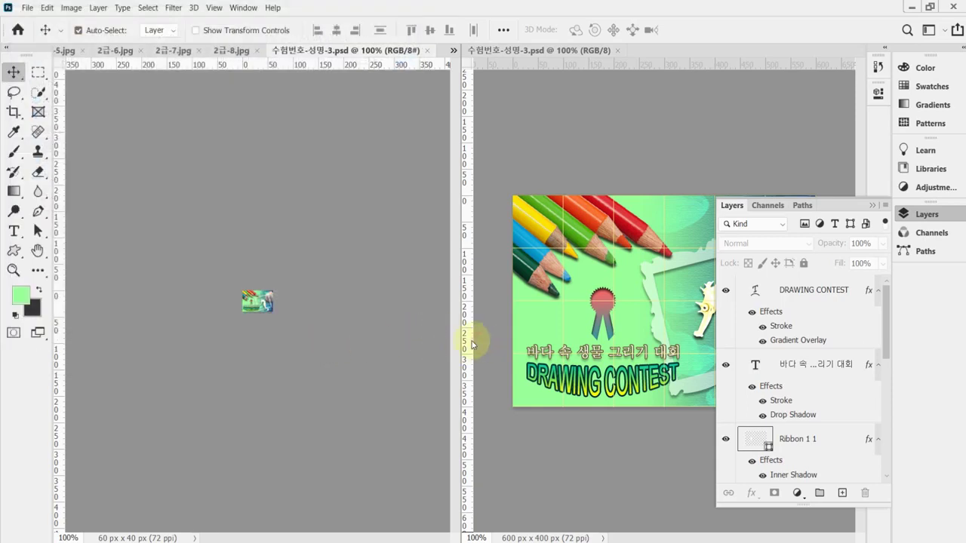
pyautogui.click(471, 345)
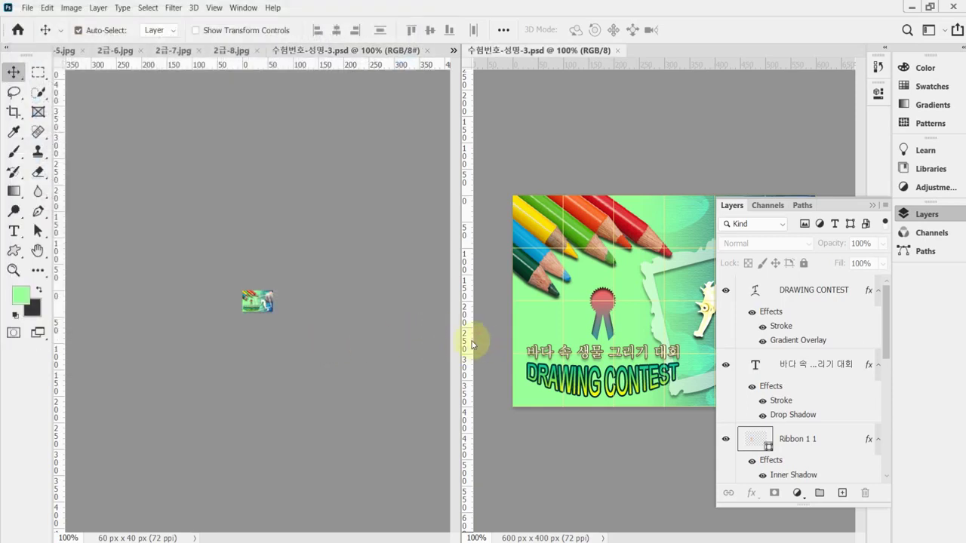
# Switch to Acrobat Reader and examine problem 4's file rules, image and text effects, shape styles and the FISH WORLD sample output.
pyautogui.hotkey('alt', 'Tab')
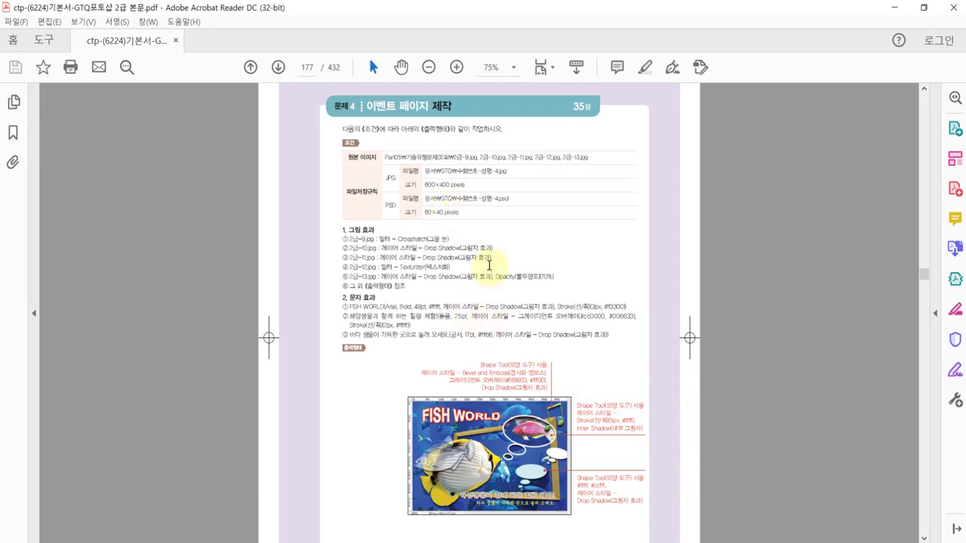
pyautogui.keyDown('ctrl'); pyautogui.scroll(1, 488, 265); pyautogui.keyUp('ctrl')
pyautogui.keyDown('ctrl'); pyautogui.scroll(1, 488, 266); pyautogui.keyUp('ctrl')
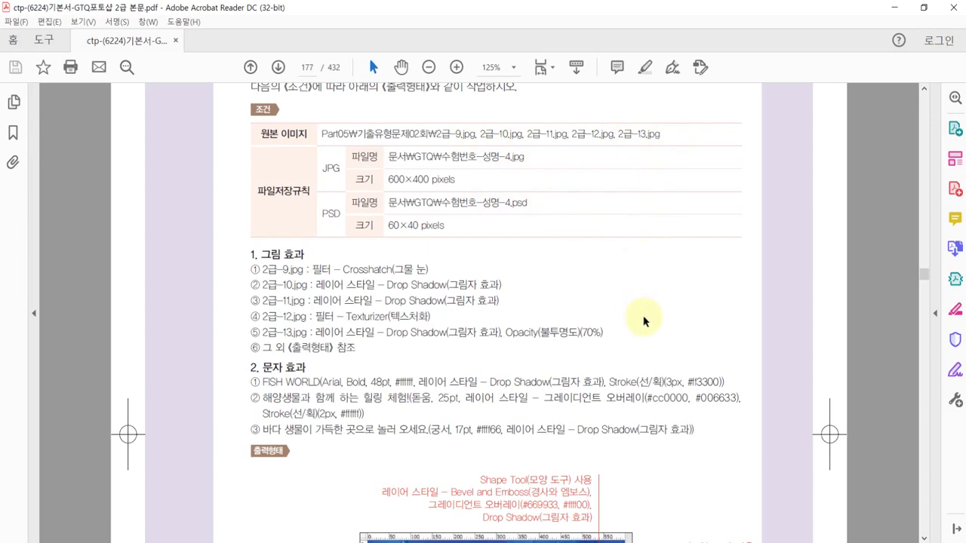
pyautogui.scroll(-3, 662, 383)
pyautogui.scroll(-2, 662, 384)
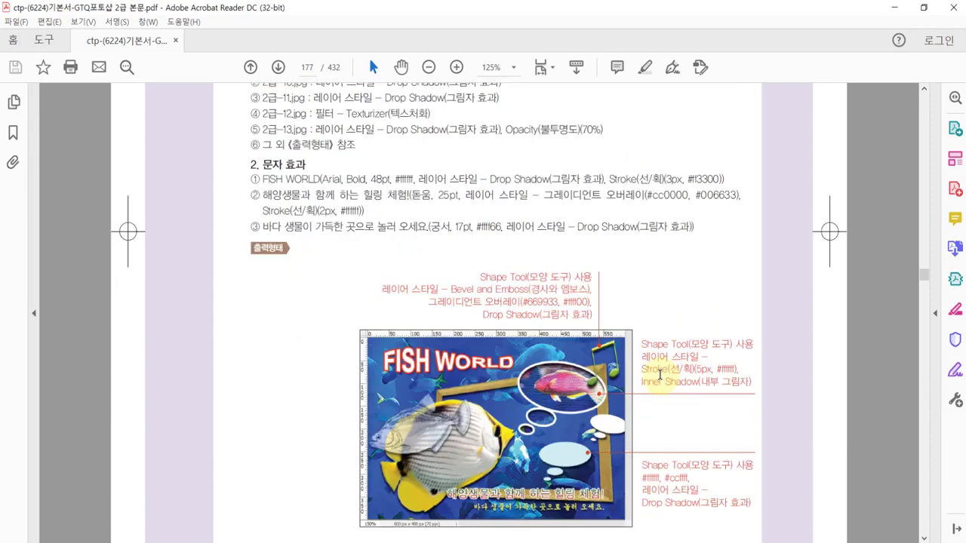
pyautogui.scroll(-1, 660, 382)
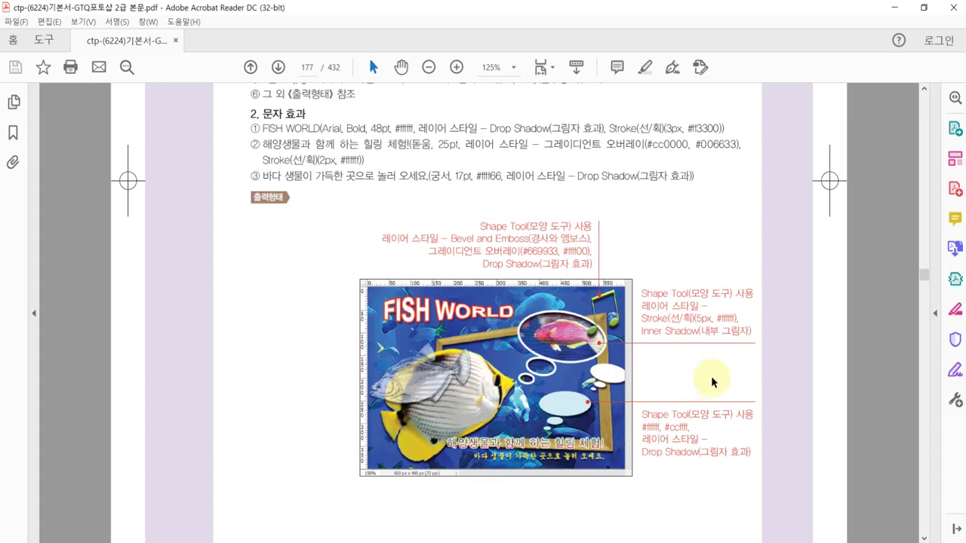
pyautogui.scroll(3, 713, 380)
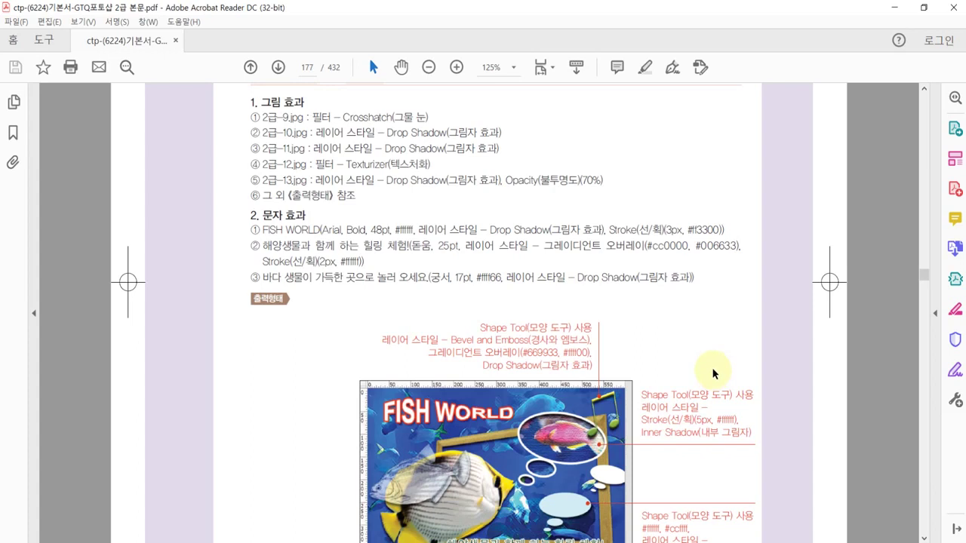
pyautogui.scroll(-1, 714, 372)
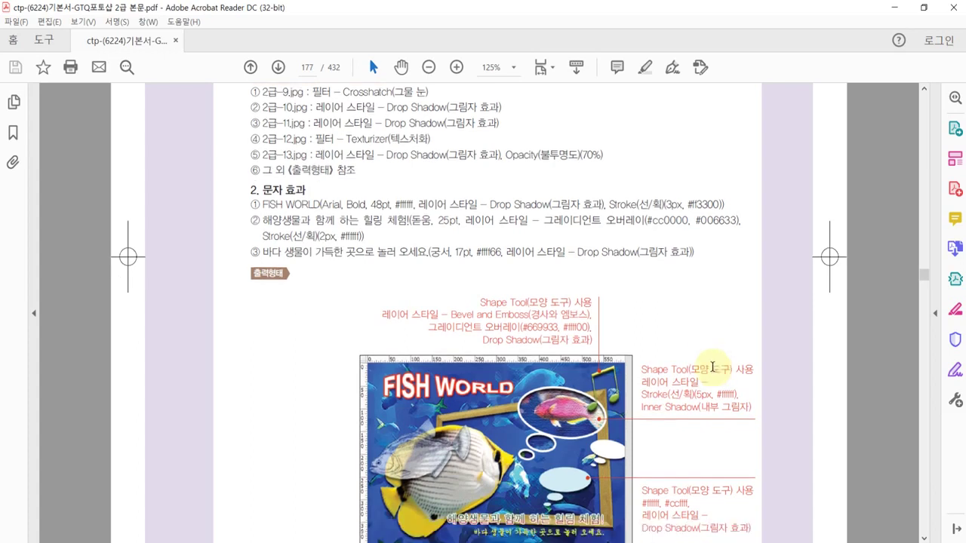
pyautogui.scroll(-1, 714, 368)
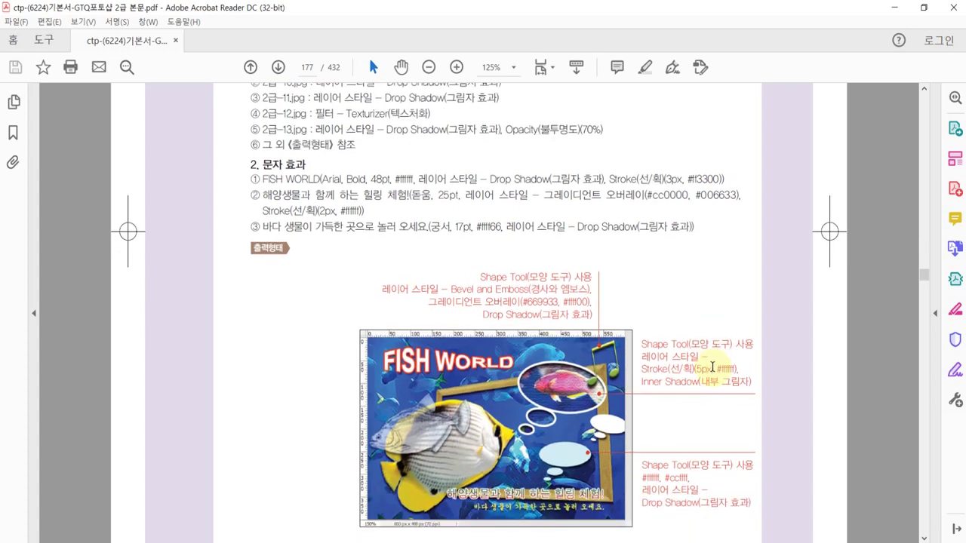
pyautogui.scroll(-1, 713, 367)
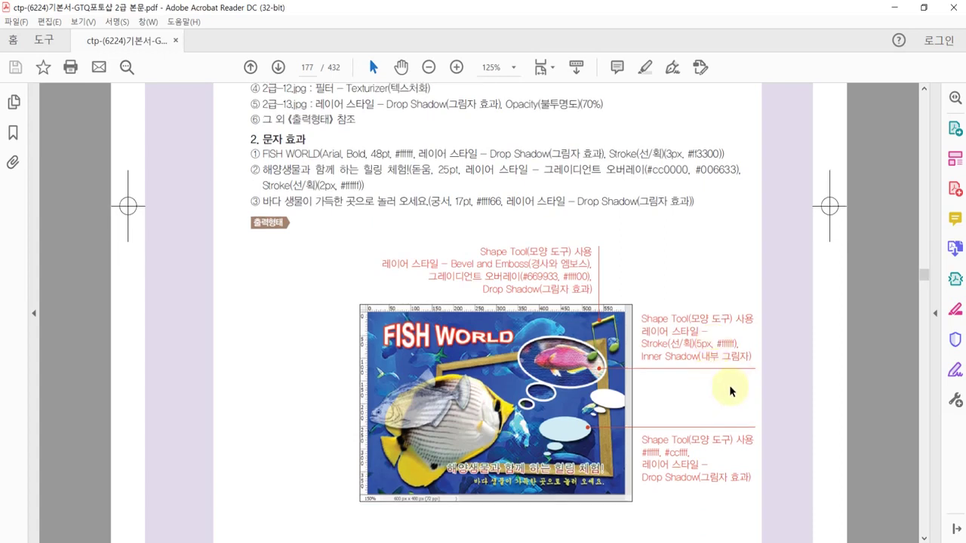
pyautogui.scroll(-1, 744, 404)
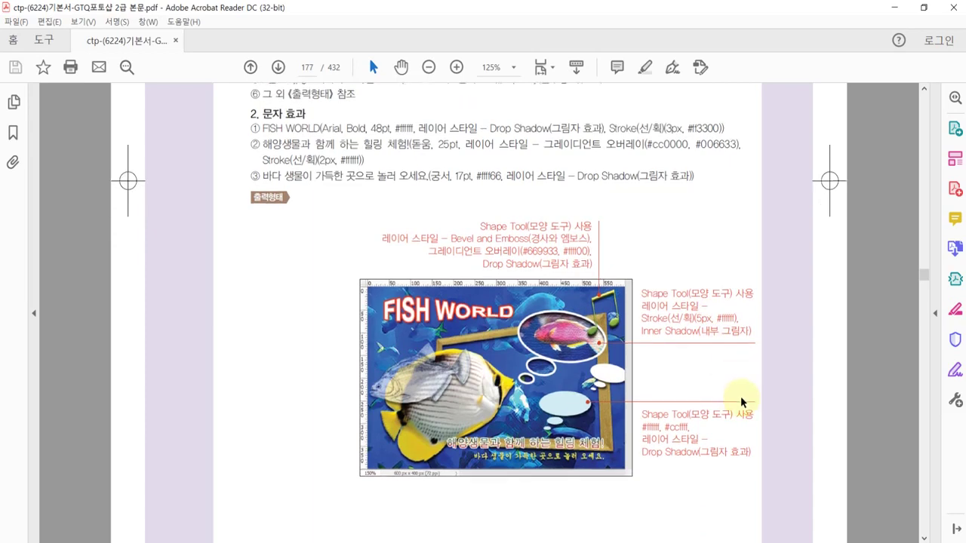
pyautogui.scroll(1, 700, 405)
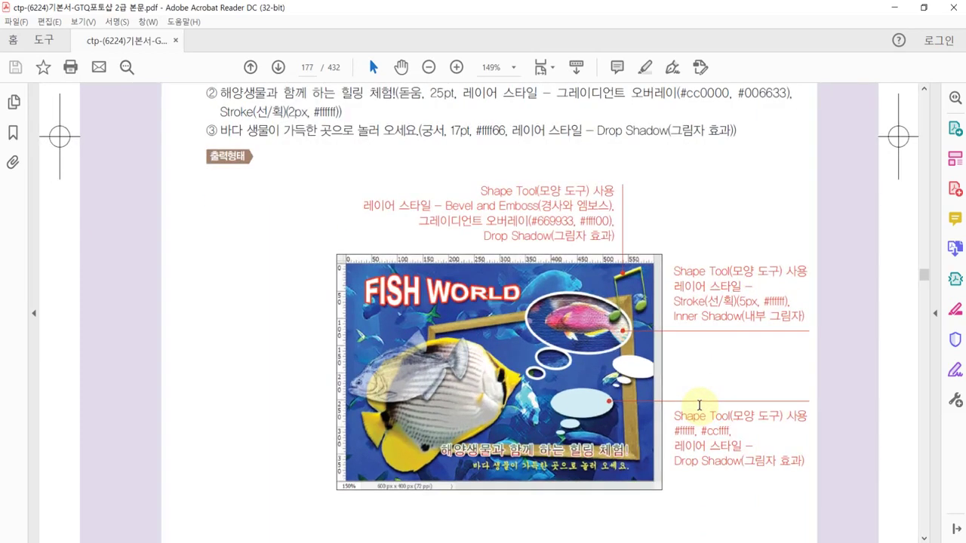
pyautogui.scroll(1, 699, 405)
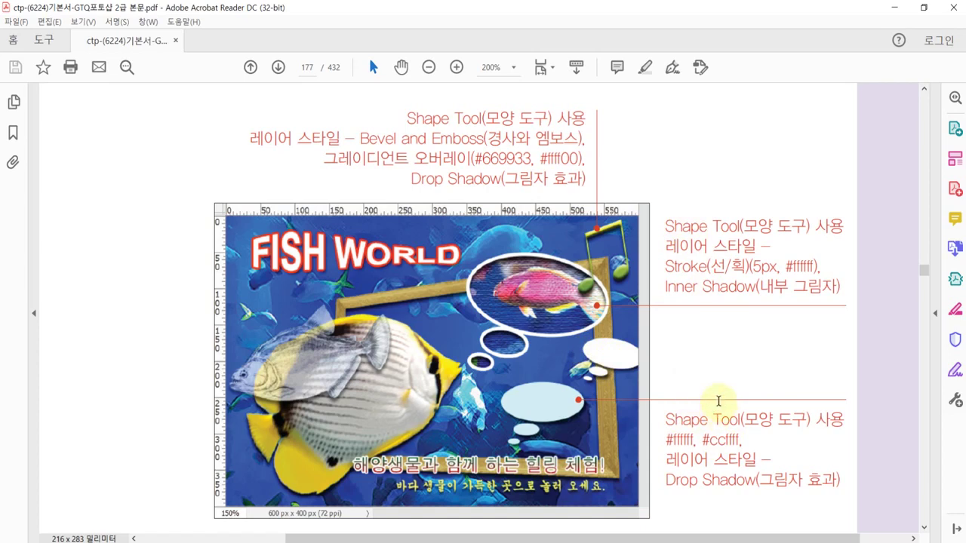
pyautogui.scroll(-2, 621, 411)
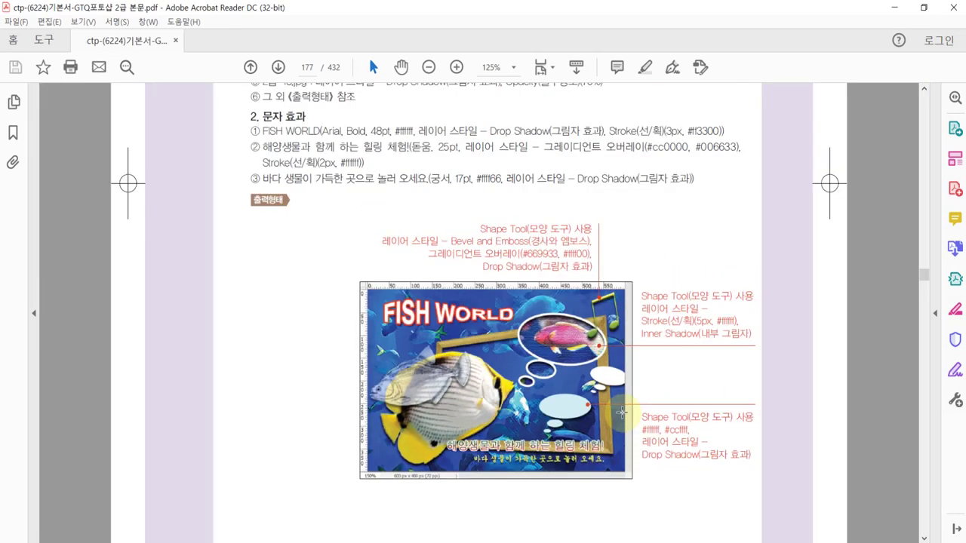
pyautogui.scroll(1, 622, 411)
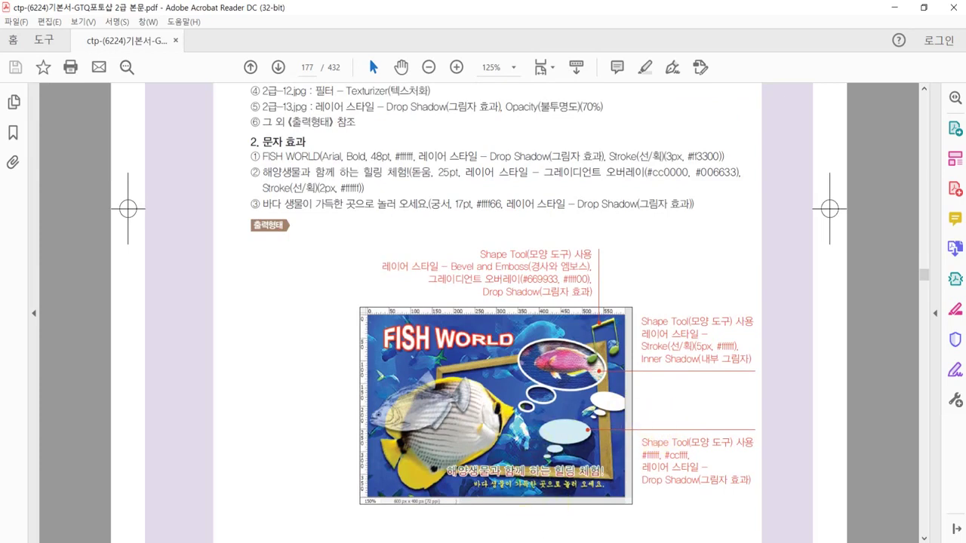
# Switch to Photoshop, create a new 600 × 400 pixel RGB document at 72 pixels/inch with a white background, and show its grid.
pyautogui.click(529, 494)
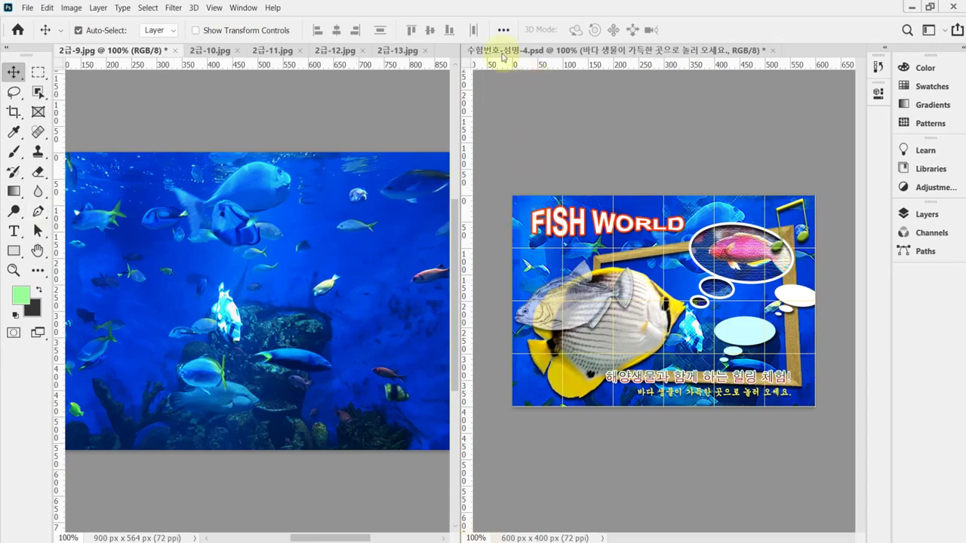
pyautogui.click(26, 7)
pyautogui.click(34, 21)
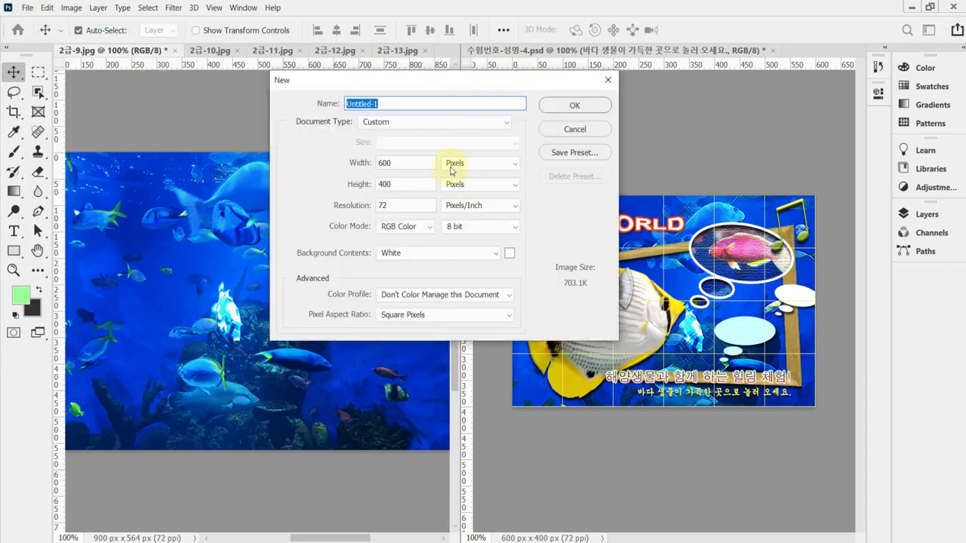
pyautogui.click(407, 166)
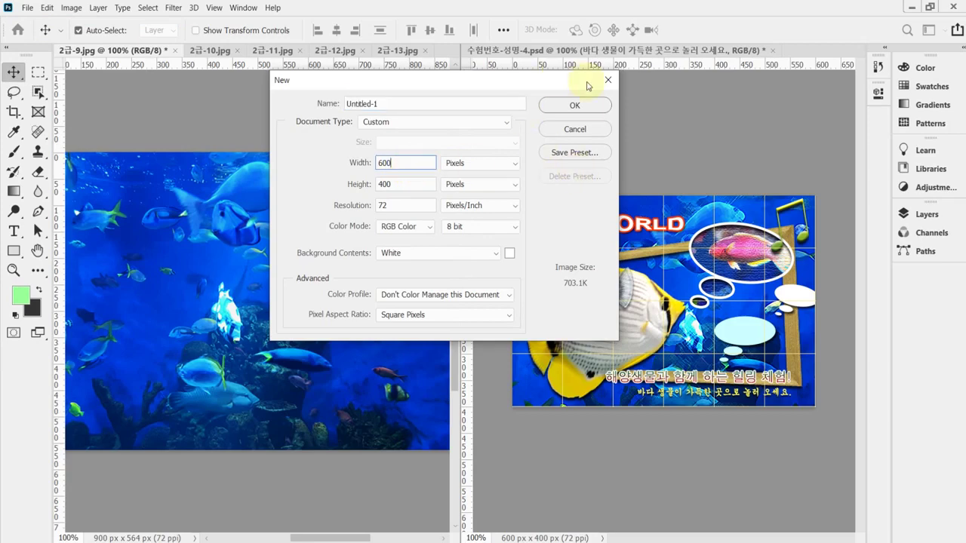
pyautogui.click(575, 105)
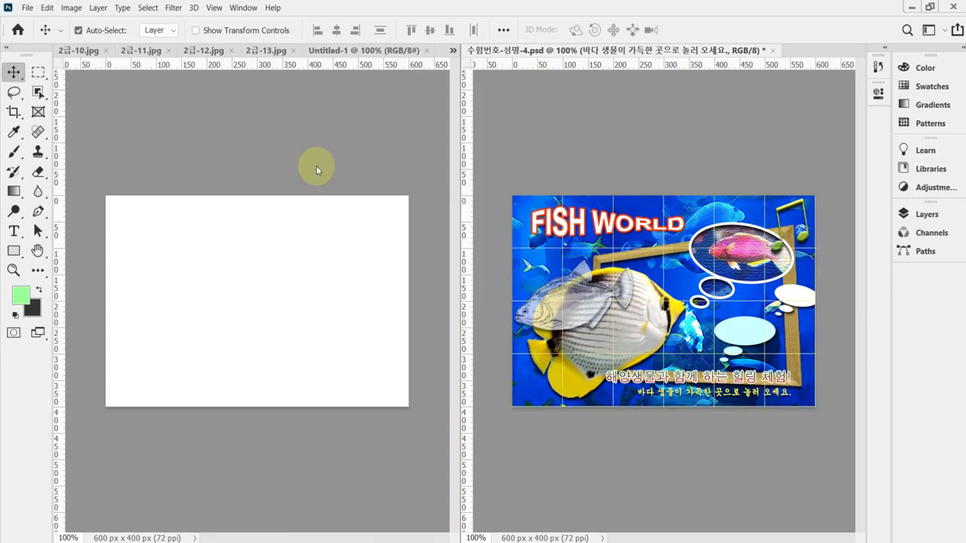
pyautogui.keyDown('ctrl'); pyautogui.click(316, 167); pyautogui.keyUp('ctrl')
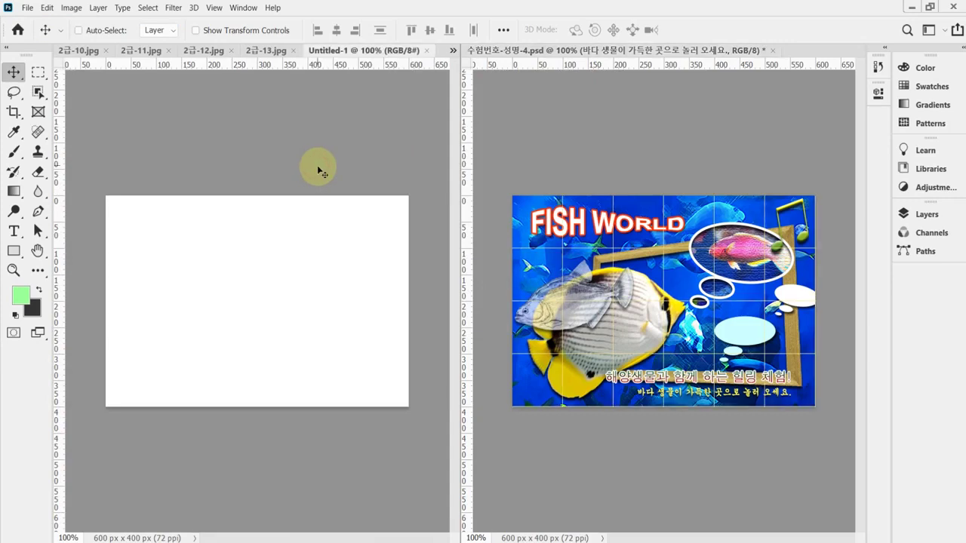
pyautogui.hotkey('ctrl', "'")
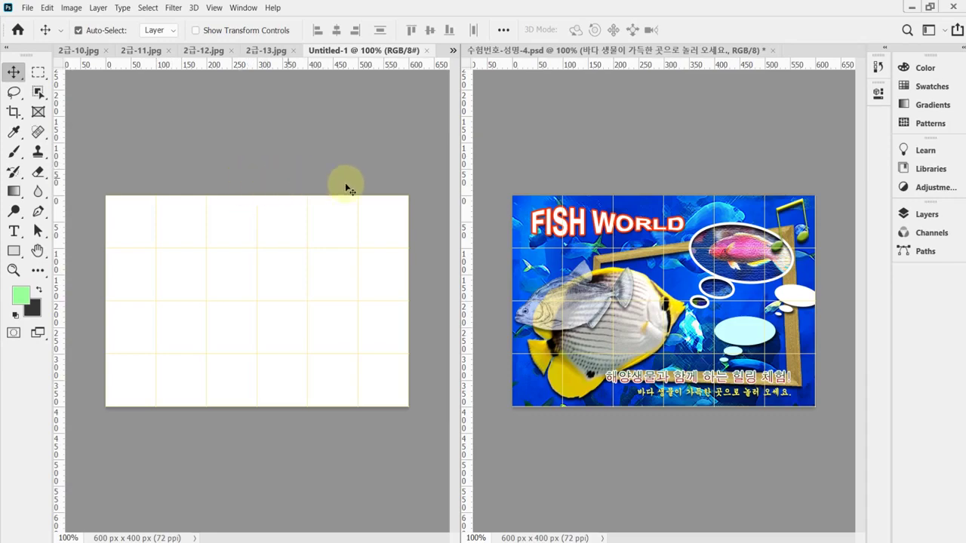
# Copy the entire 2급-9.jpg underwater image and paste it into the new blank document.
pyautogui.click(81, 55)
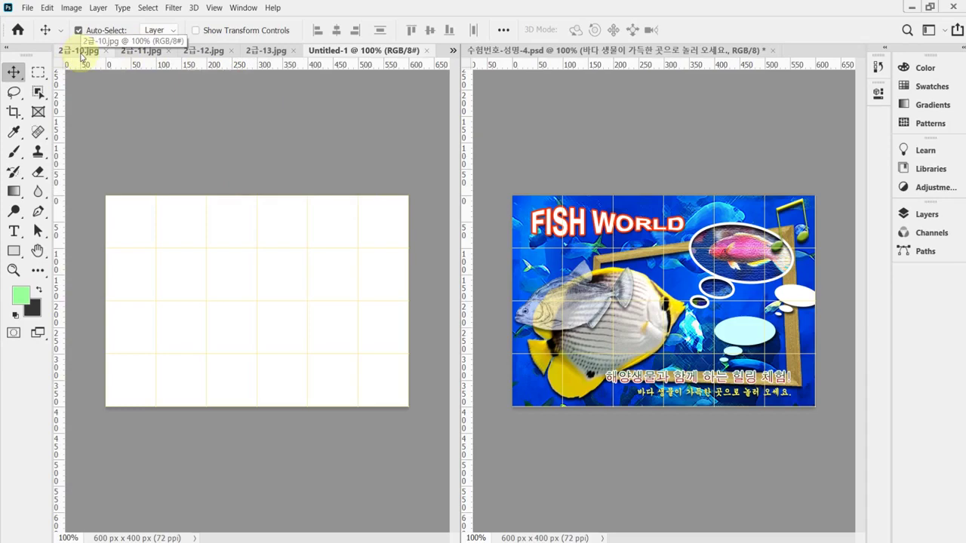
pyautogui.click(453, 50)
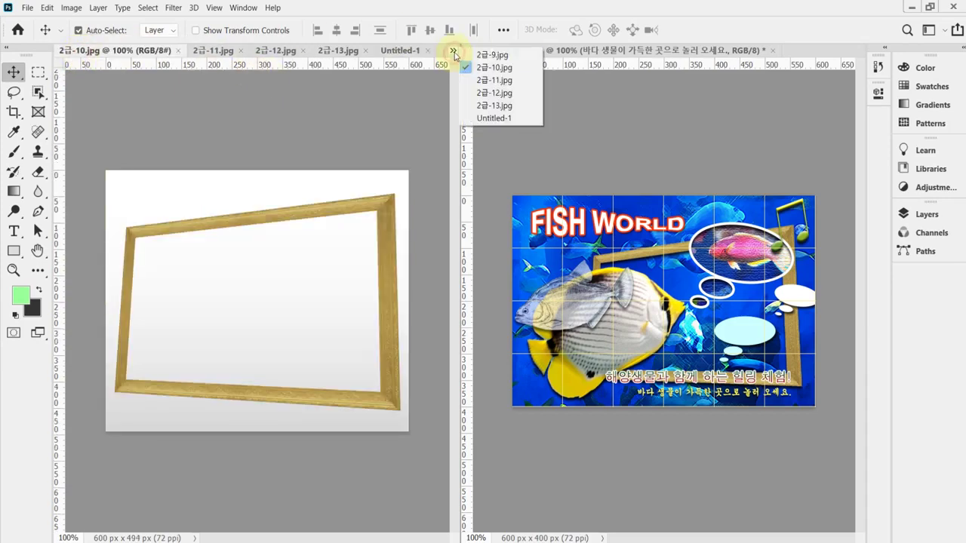
pyautogui.click(475, 57)
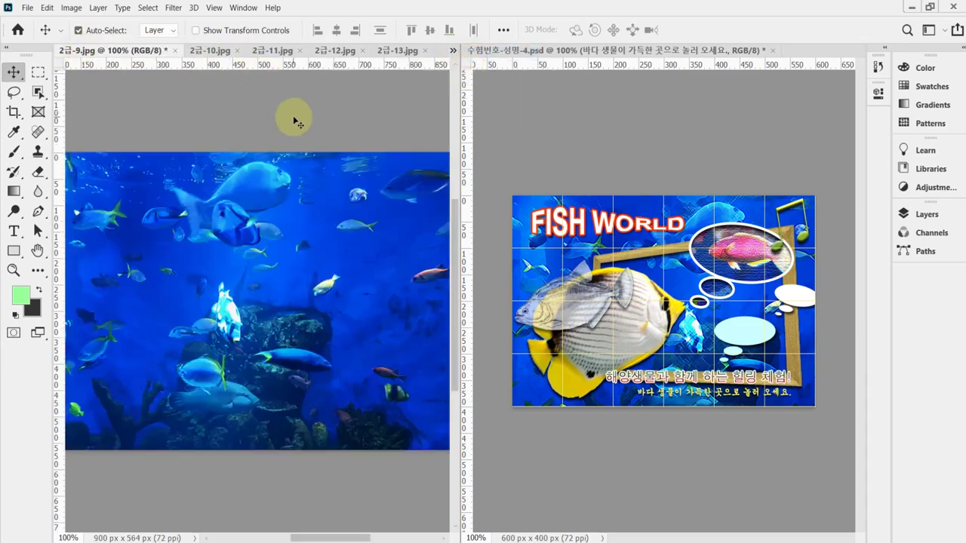
pyautogui.hotkey('ctrl', 'a')
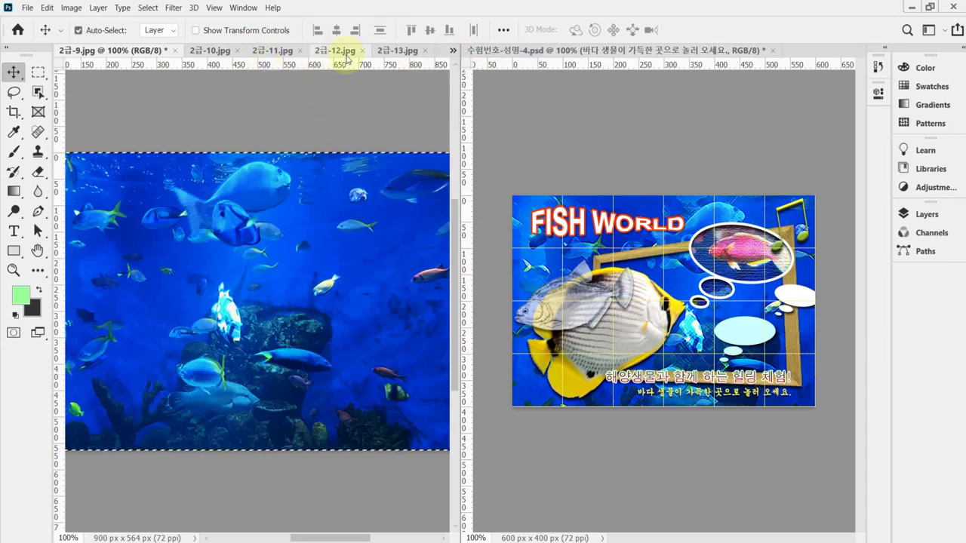
pyautogui.click(452, 50)
pyautogui.click(483, 118)
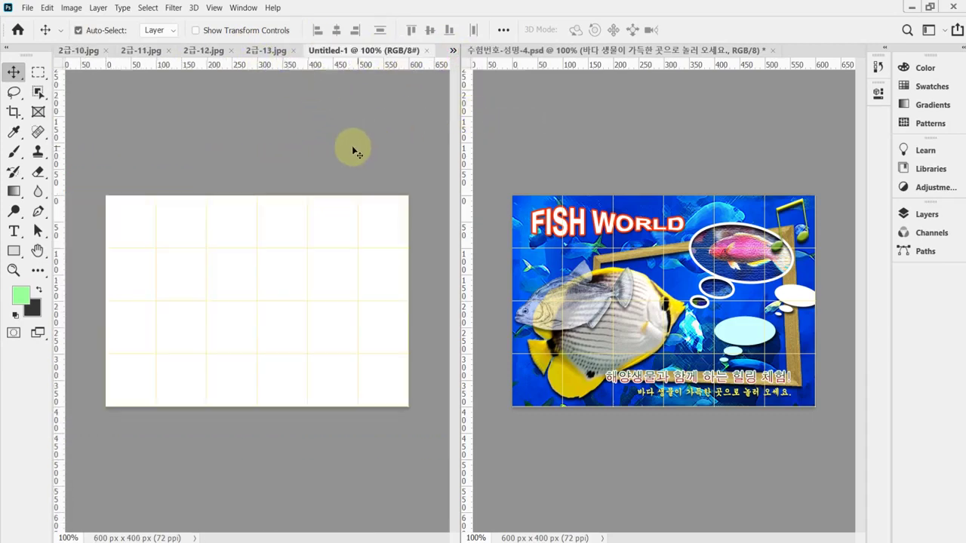
pyautogui.hotkey('ctrl', 'v')
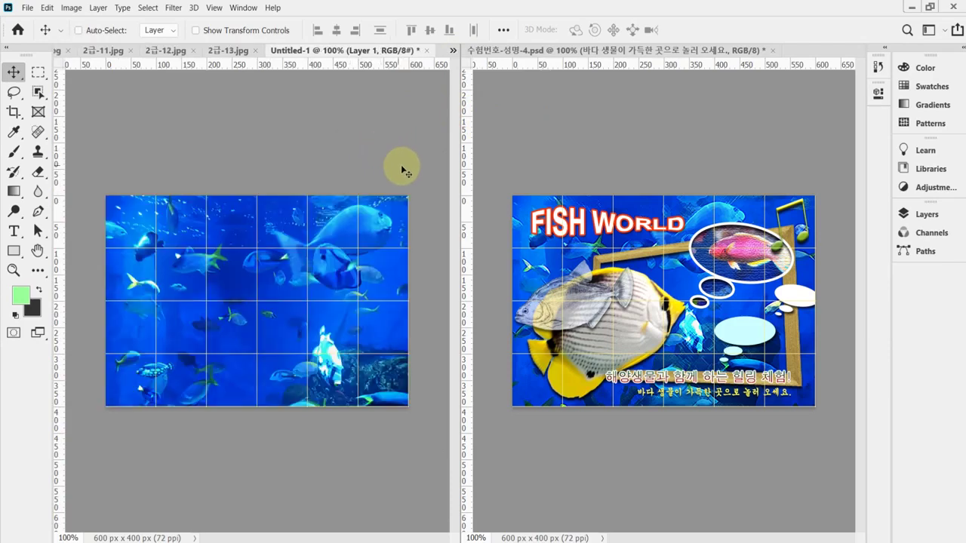
# Scale the pasted underwater image proportionally to about 82% and position it to fill the canvas like the sample output.
pyautogui.hotkey('ctrl', 't')
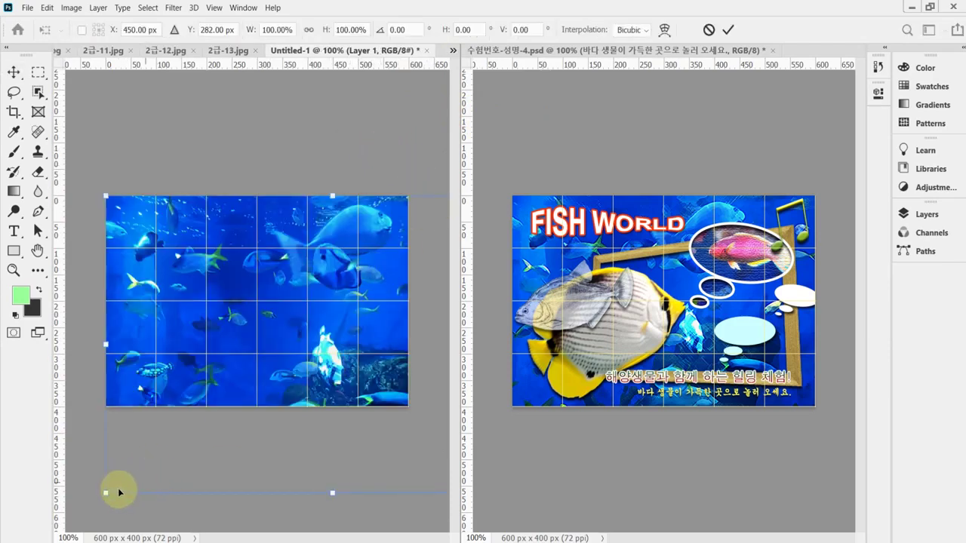
pyautogui.moveTo(109, 495); pyautogui.dragTo(230, 373)
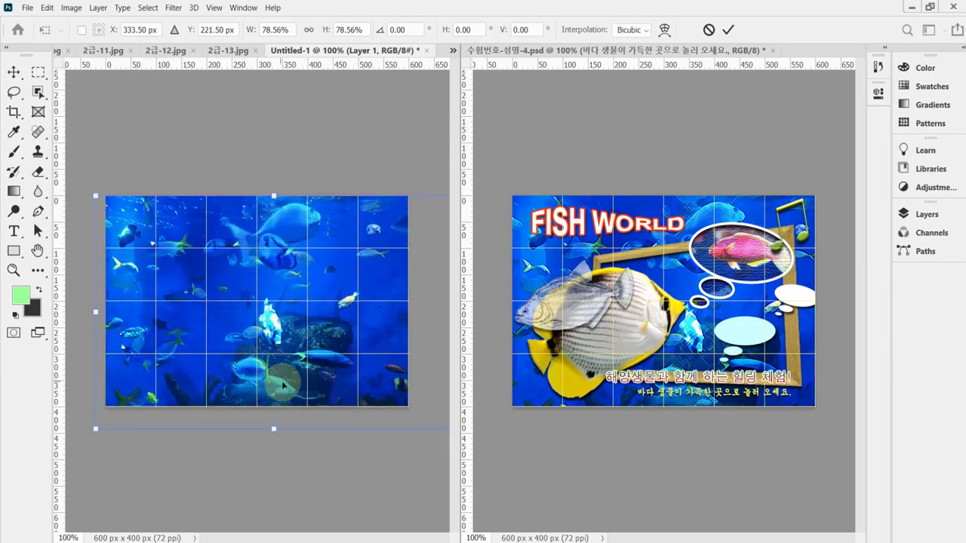
pyautogui.moveTo(95, 431); pyautogui.dragTo(99, 427)
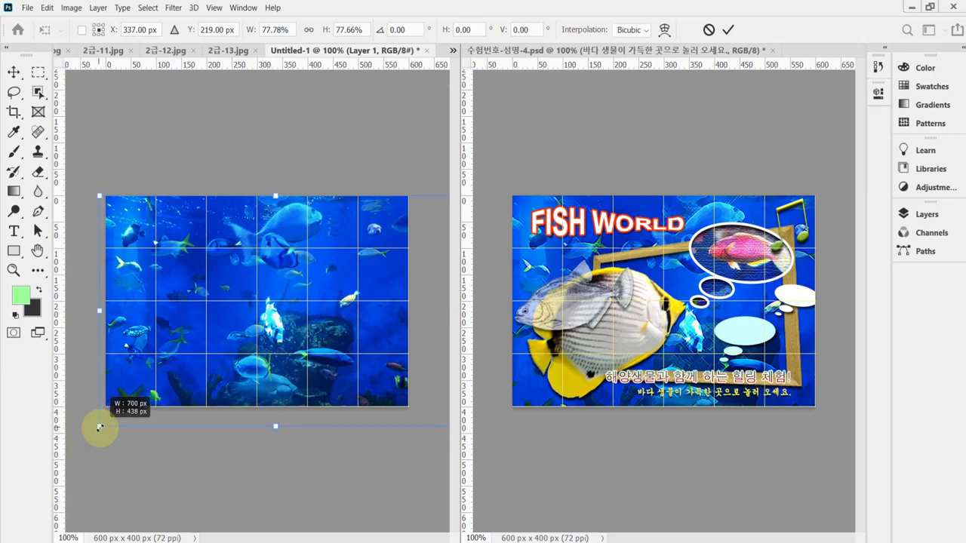
pyautogui.moveTo(98, 428); pyautogui.dragTo(83, 452)
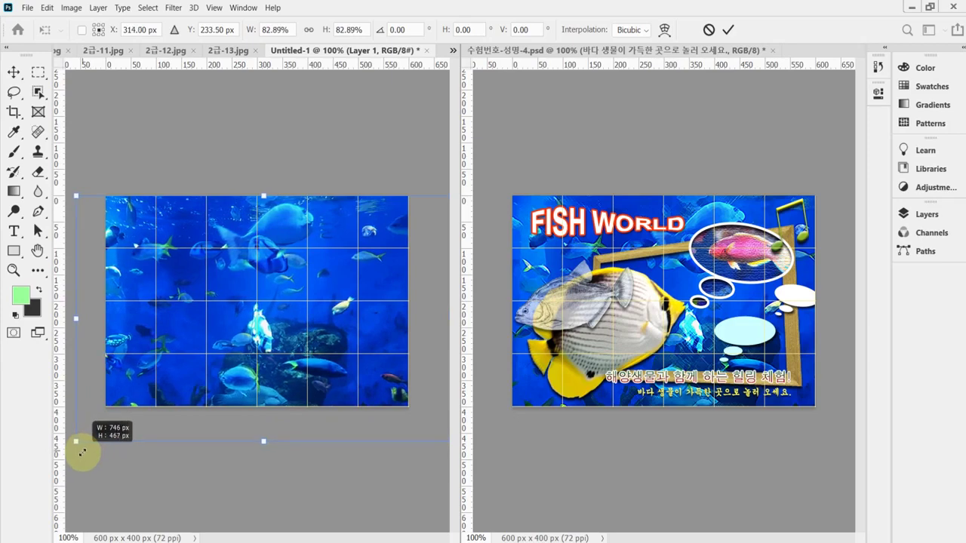
pyautogui.moveTo(83, 452); pyautogui.dragTo(82, 453)
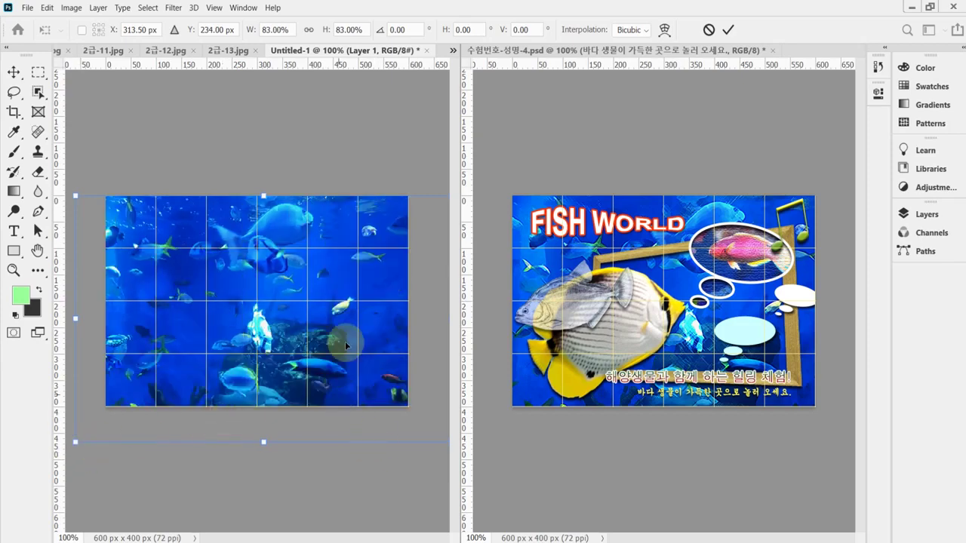
pyautogui.moveTo(344, 309); pyautogui.dragTo(379, 311)
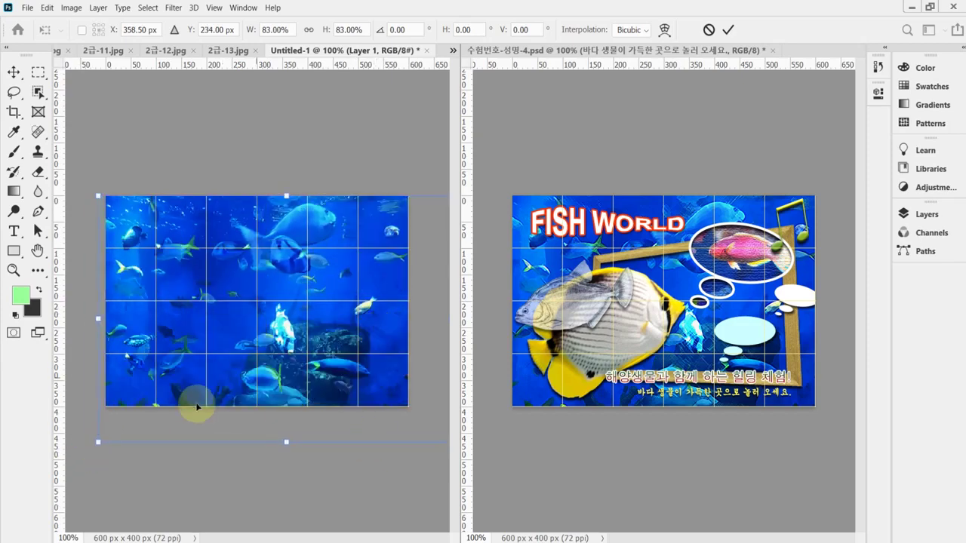
pyautogui.moveTo(98, 441); pyautogui.dragTo(102, 438)
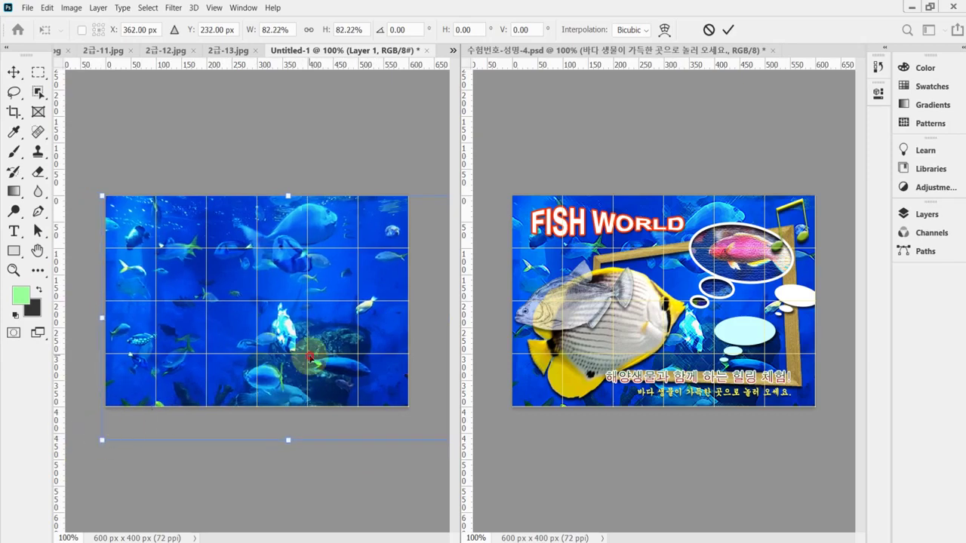
pyautogui.doubleClick(341, 351)
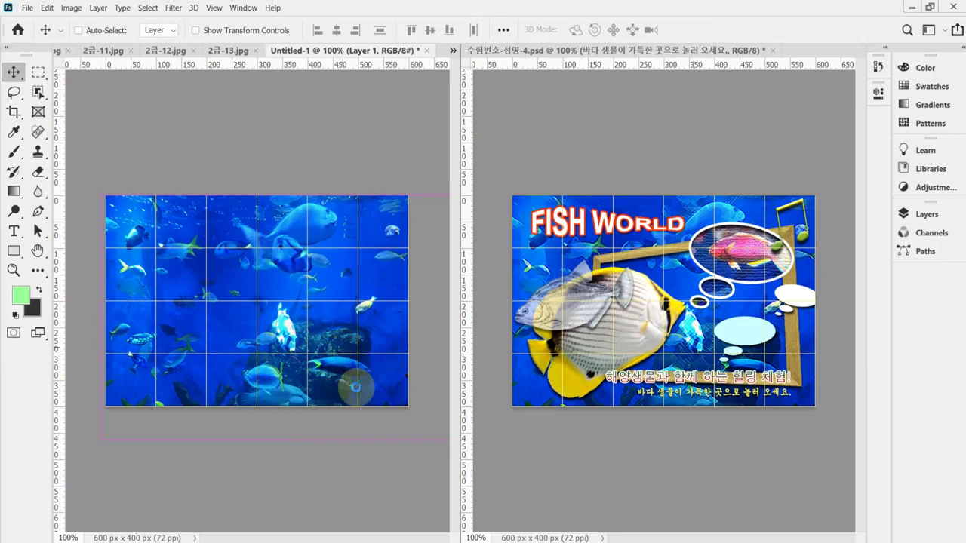
# Save the document as 수험번호-성명-4 in Photoshop format in the 임시파일 folder on the desktop (바탕 화면).
pyautogui.hotkey('ctrl', 'shift', 's')
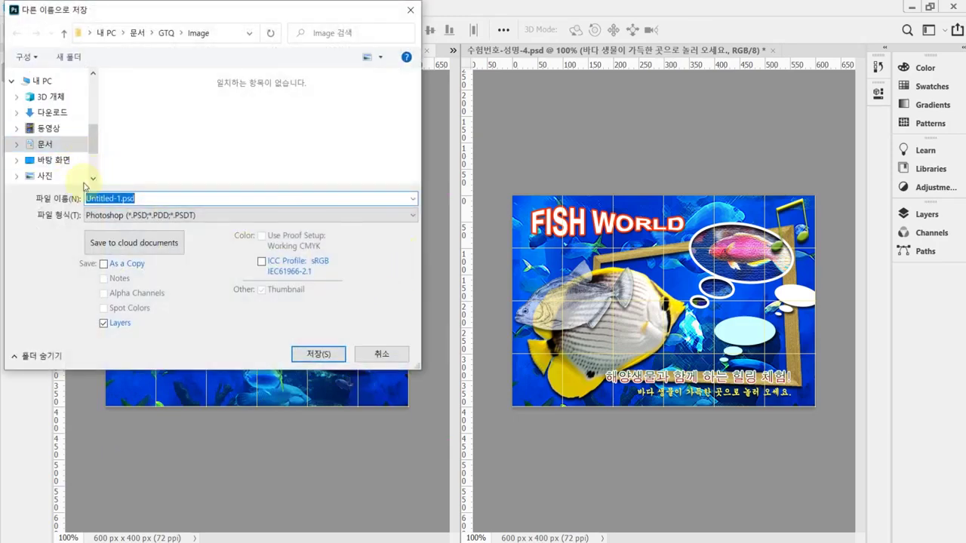
pyautogui.click(54, 160)
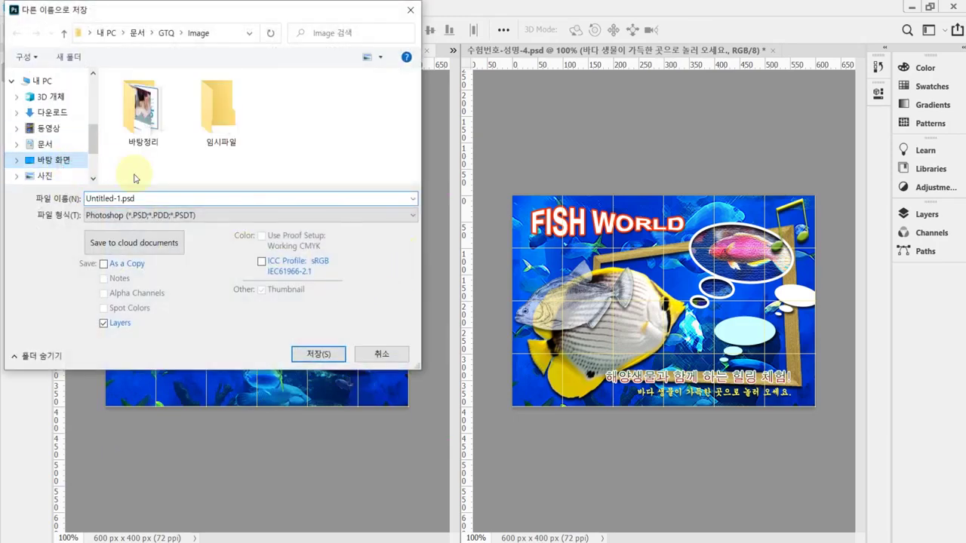
pyautogui.click(223, 107)
pyautogui.doubleClick(224, 107)
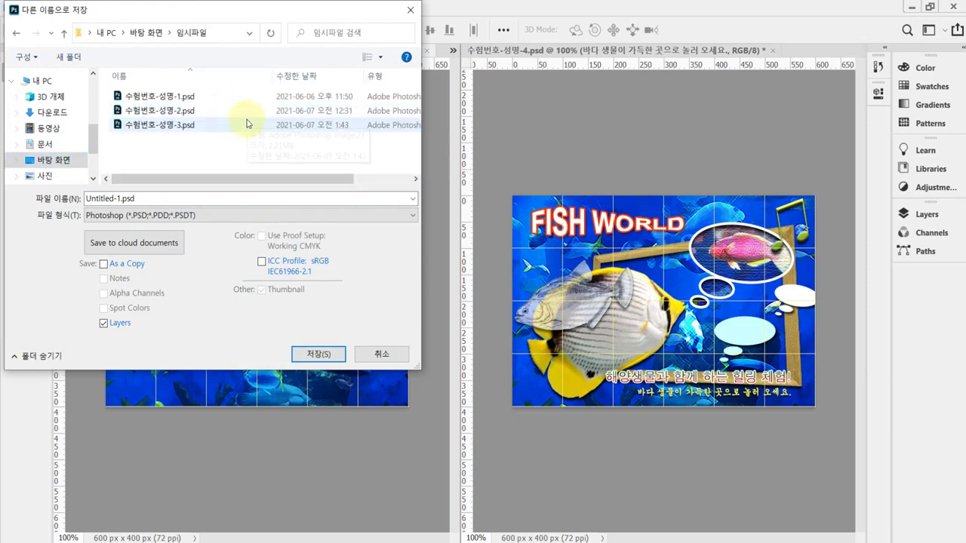
pyautogui.click(245, 125)
pyautogui.click(153, 197)
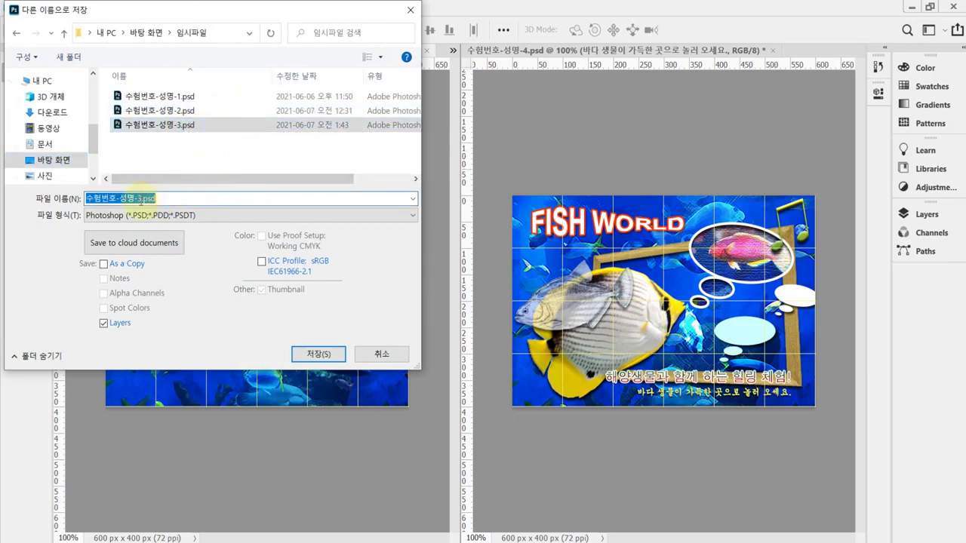
pyautogui.moveTo(137, 199); pyautogui.dragTo(173, 199)
pyautogui.write('4')
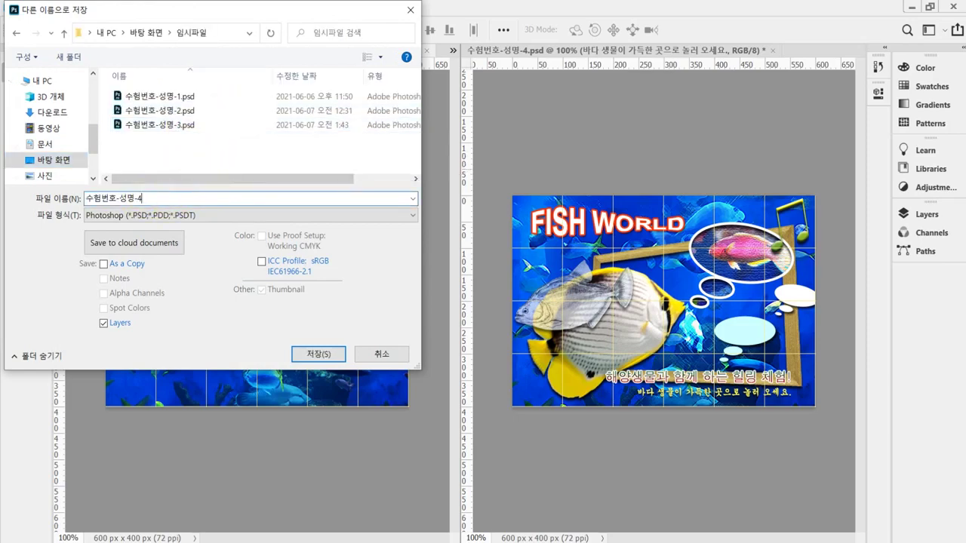
pyautogui.click(332, 355)
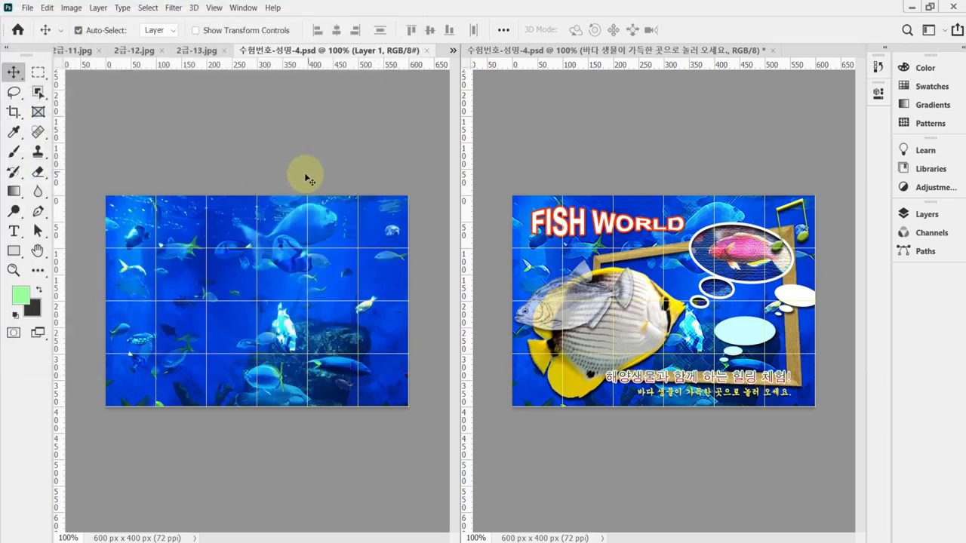
# Apply the Crosshatch filter from the Brush Strokes group to the underwater image layer and save the document.
pyautogui.click(175, 9)
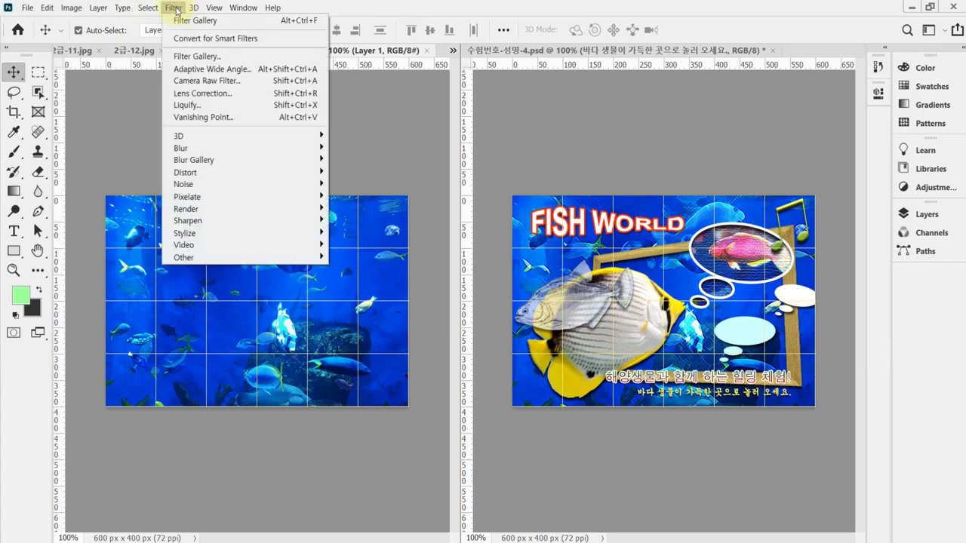
pyautogui.click(209, 58)
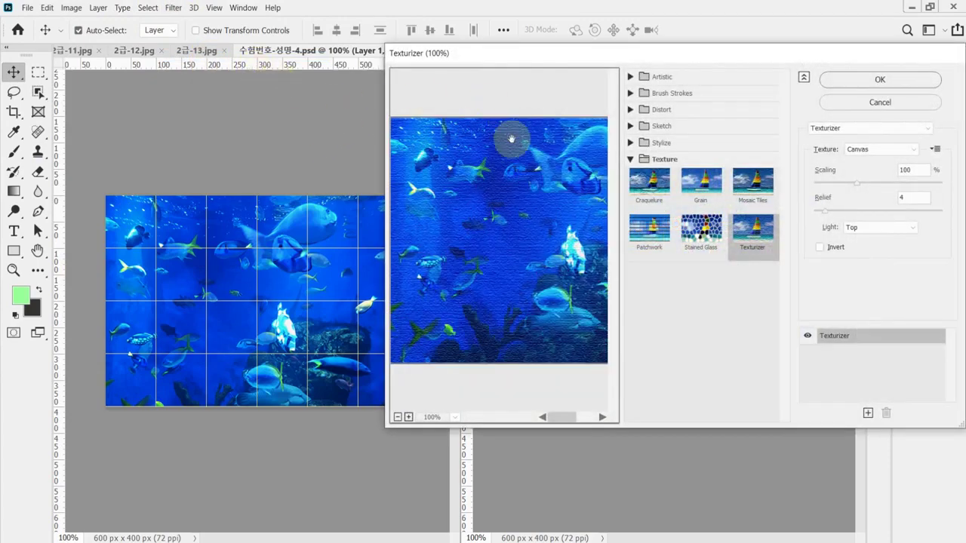
pyautogui.click(630, 159)
pyautogui.click(631, 93)
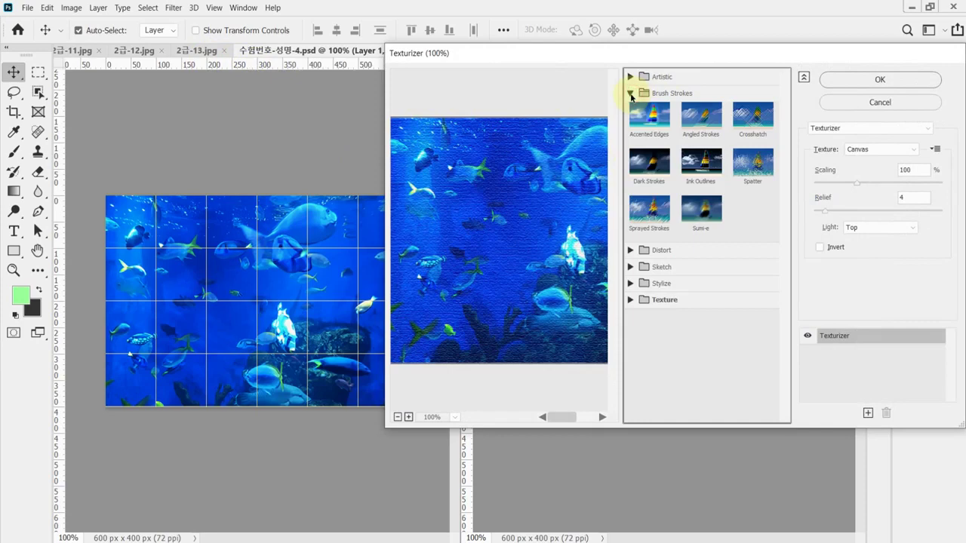
pyautogui.click(752, 121)
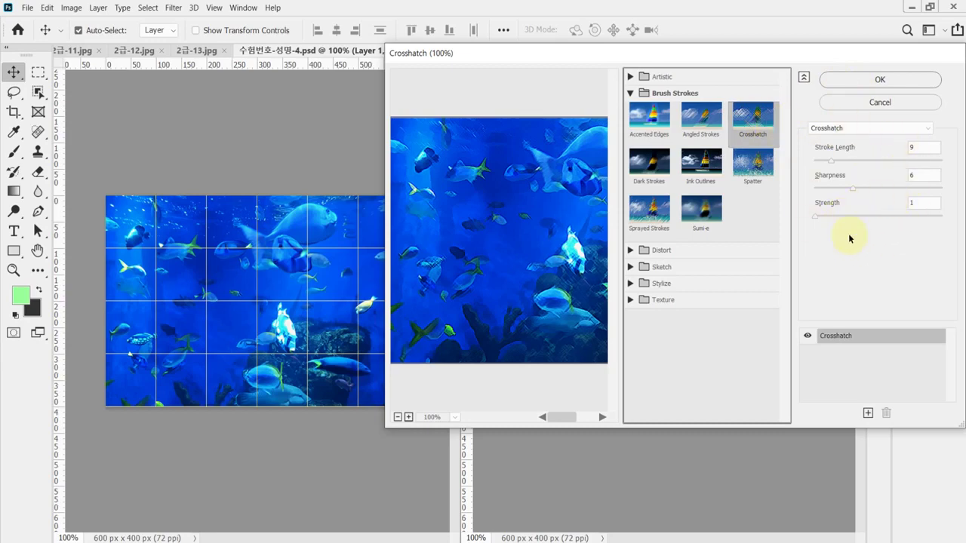
pyautogui.click(873, 83)
pyautogui.click(560, 200)
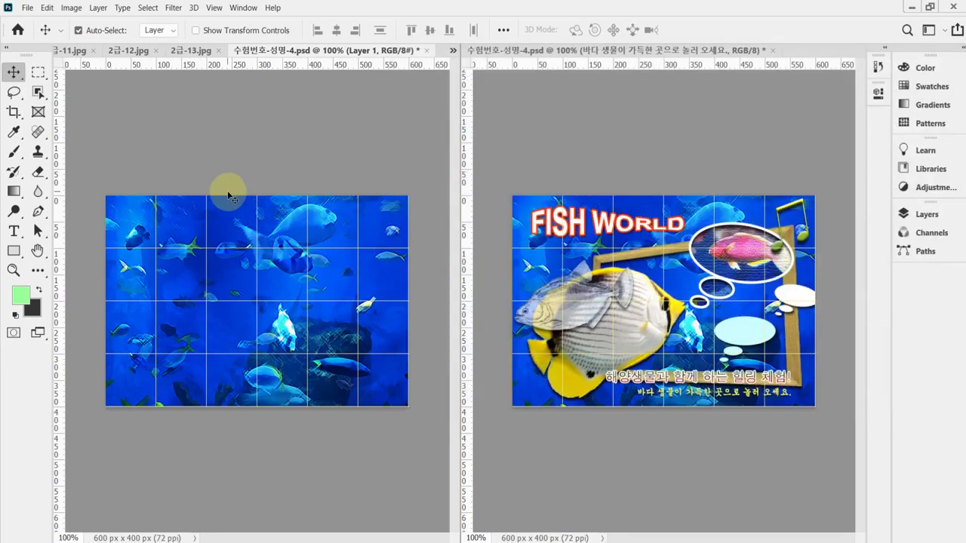
pyautogui.press('ctrl')
pyautogui.hotkey('ctrl', 's')
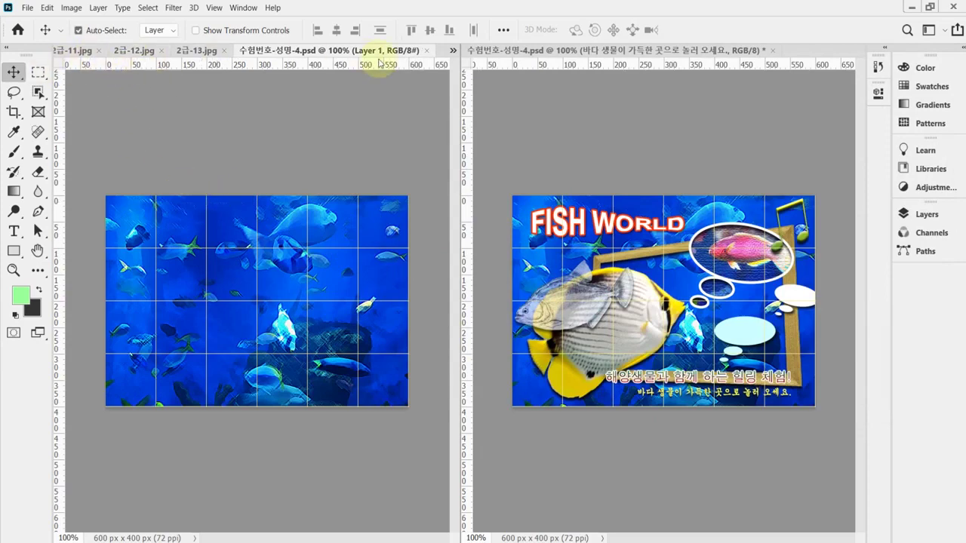
# In 2급-10.jpg, select the background outside and inside the wooden frame with an additive Magic Wand, and invert the selection to the frame.
pyautogui.click(453, 51)
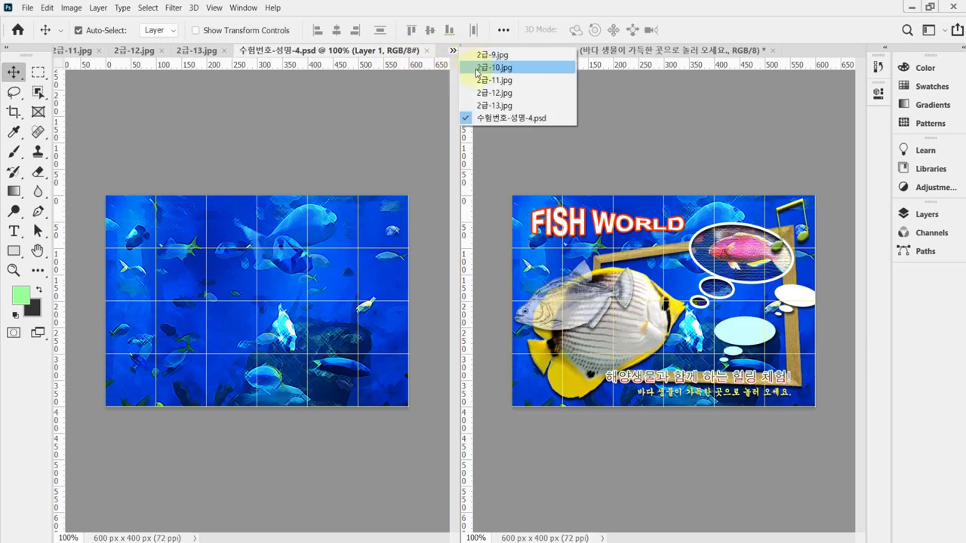
pyautogui.click(479, 67)
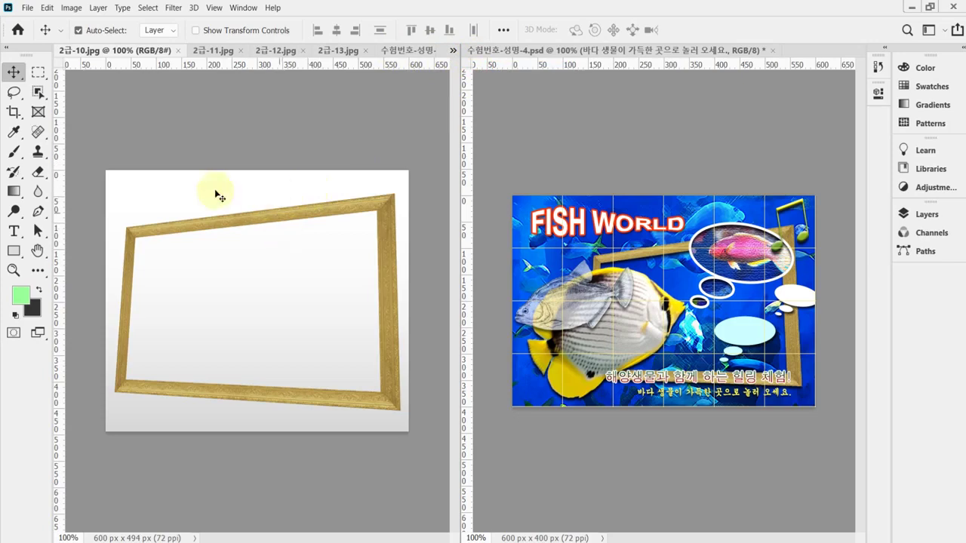
pyautogui.click(38, 92)
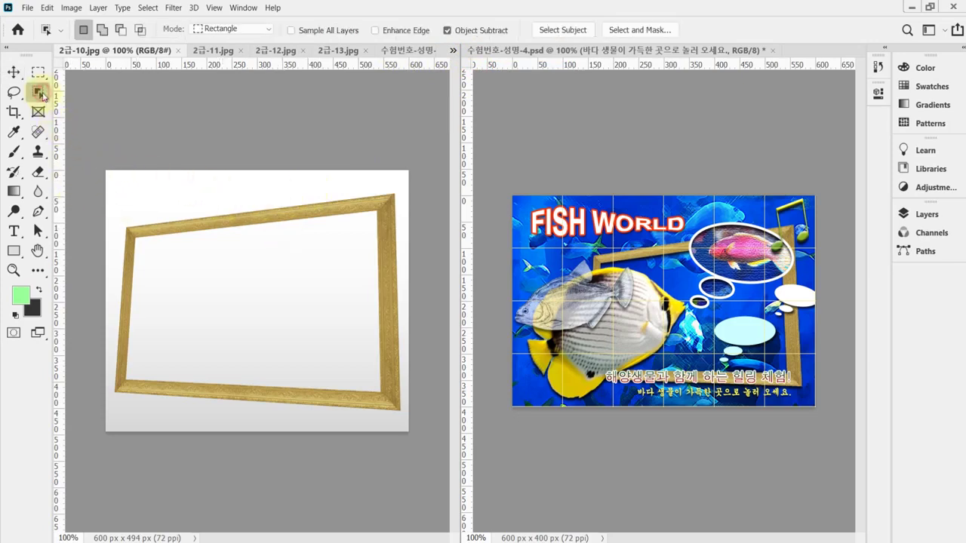
pyautogui.rightClick(38, 92)
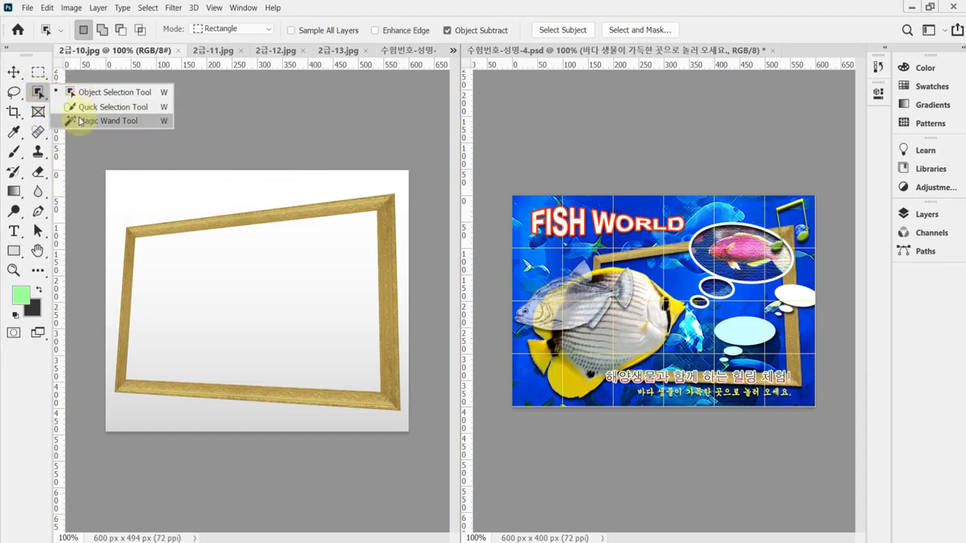
pyautogui.click(80, 121)
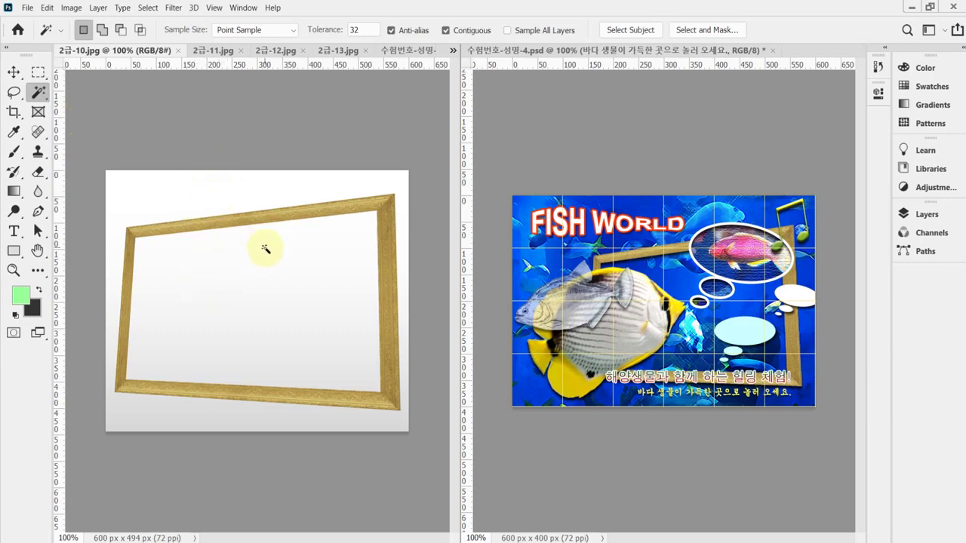
pyautogui.click(103, 32)
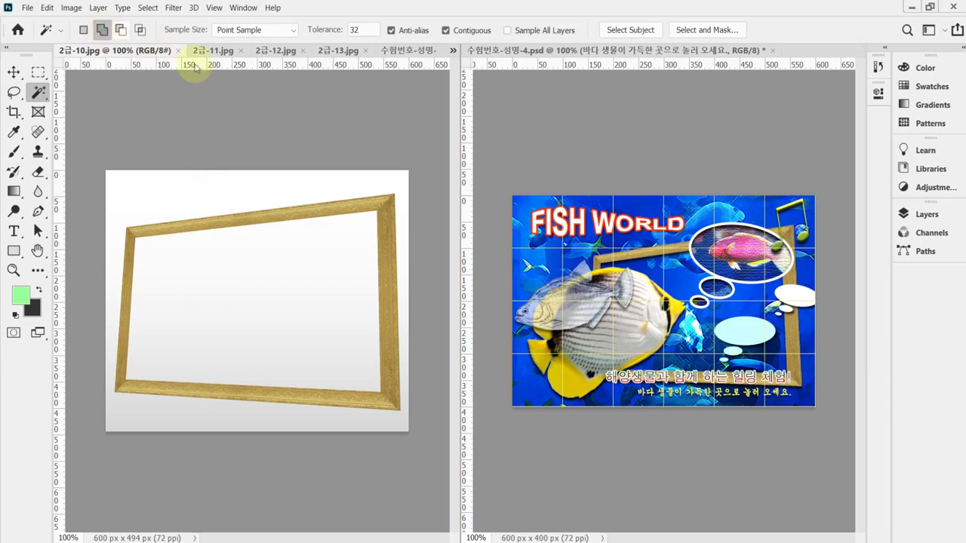
pyautogui.click(206, 190)
pyautogui.click(262, 323)
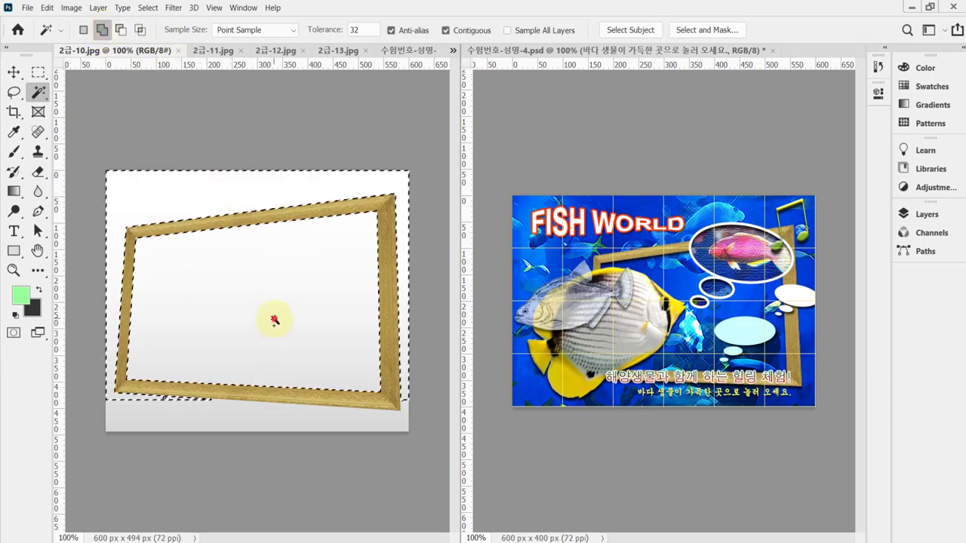
pyautogui.click(197, 421)
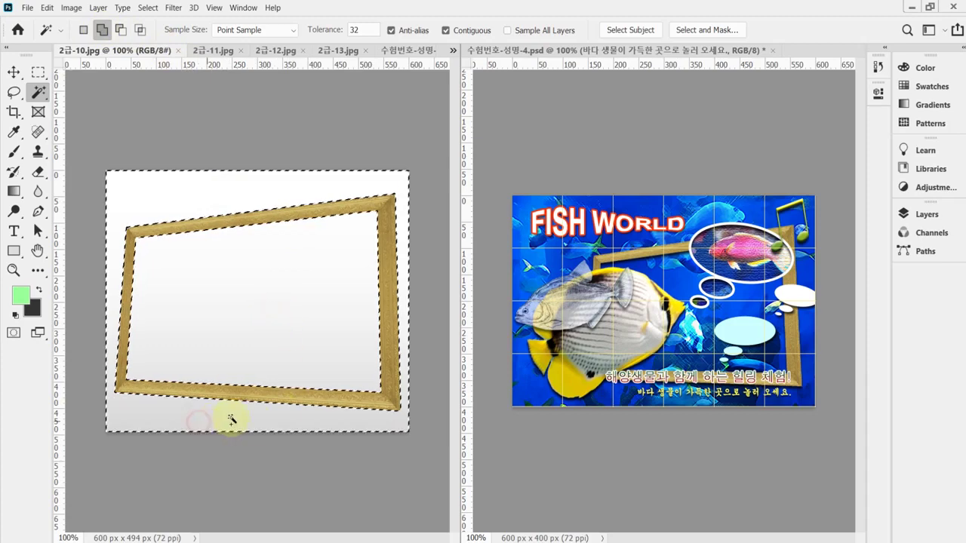
pyautogui.click(304, 302)
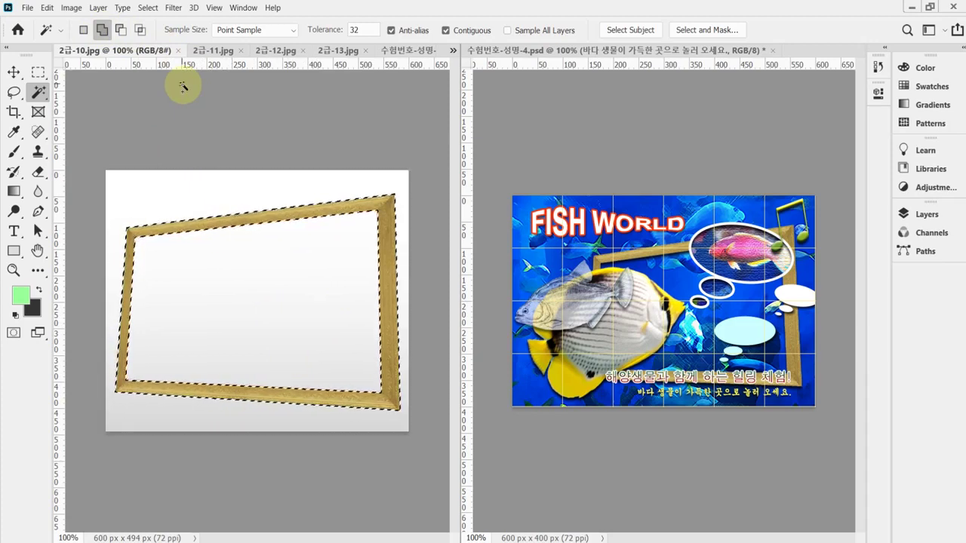
pyautogui.hotkey('ctrl', 'shift', 'i')
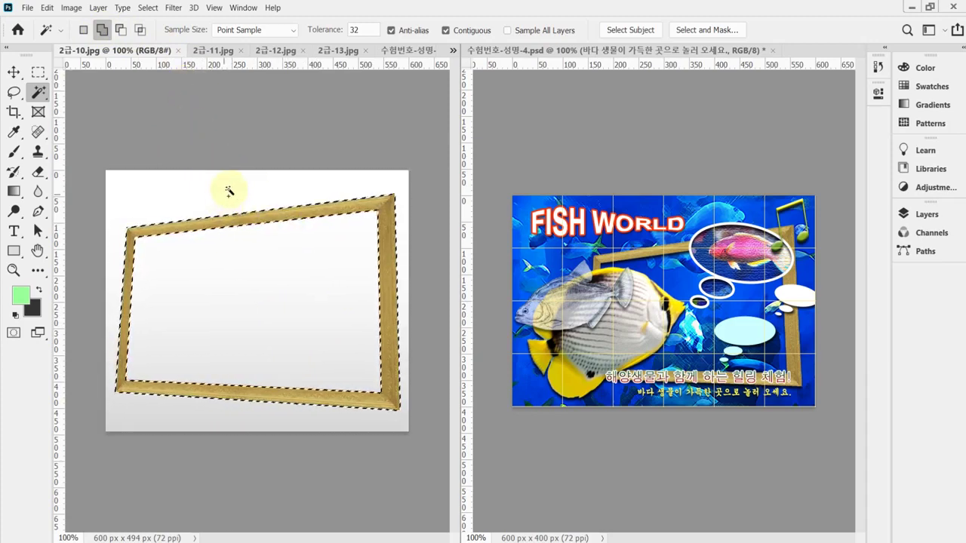
# Paste the selected frame into 수험번호-성명-4.psd, scale it proportionally to about 75% and rotate it about -1.4°.
pyautogui.click(410, 51)
pyautogui.hotkey('ctrl', 'v')
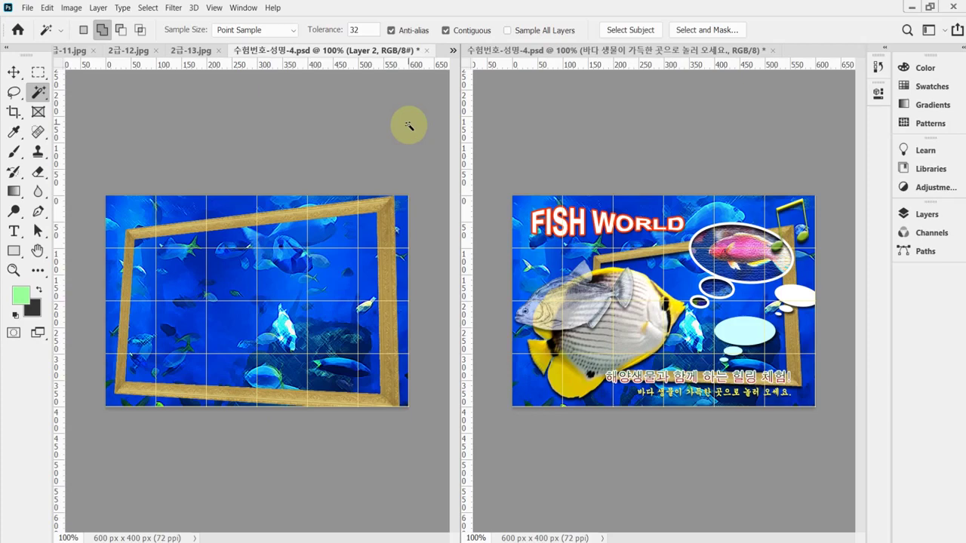
pyautogui.hotkey('ctrl', 't')
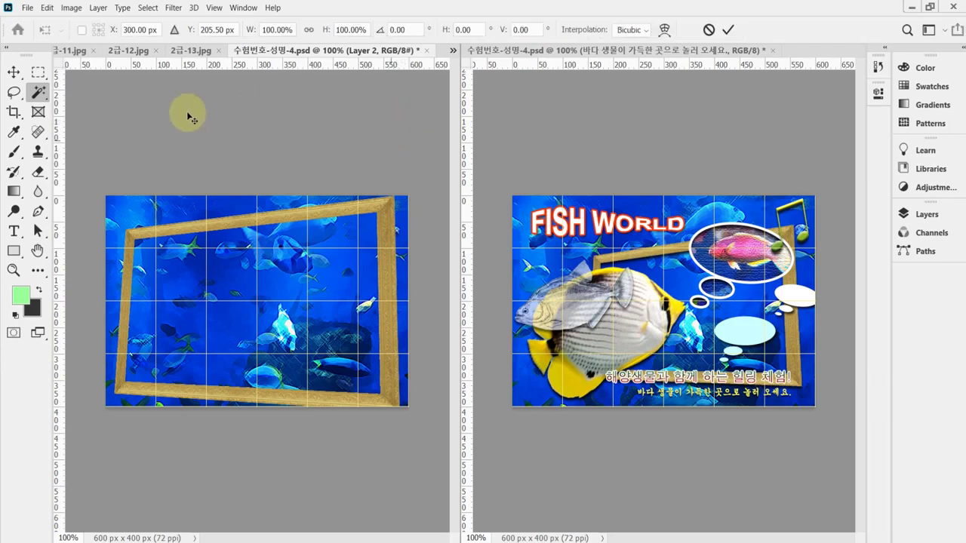
pyautogui.moveTo(114, 412); pyautogui.dragTo(192, 365)
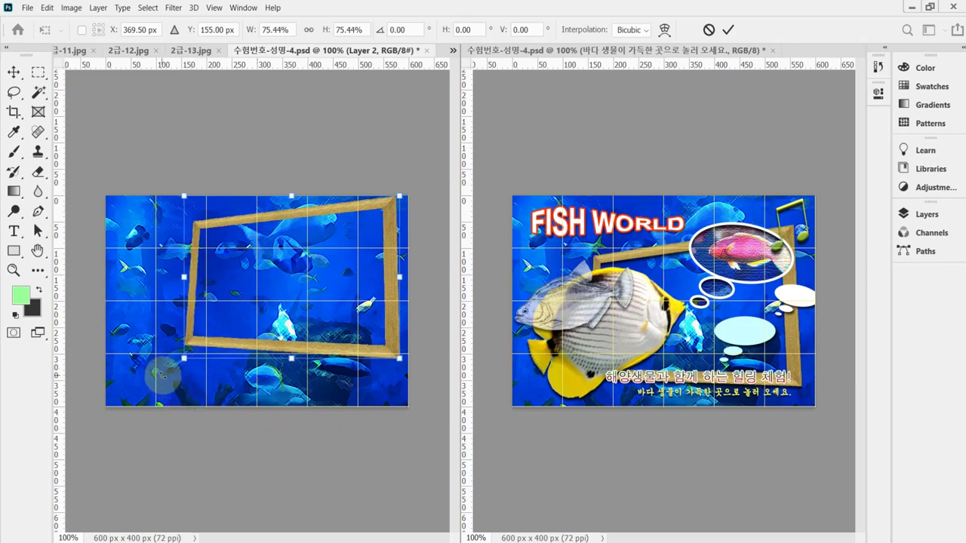
pyautogui.moveTo(162, 374); pyautogui.dragTo(164, 376)
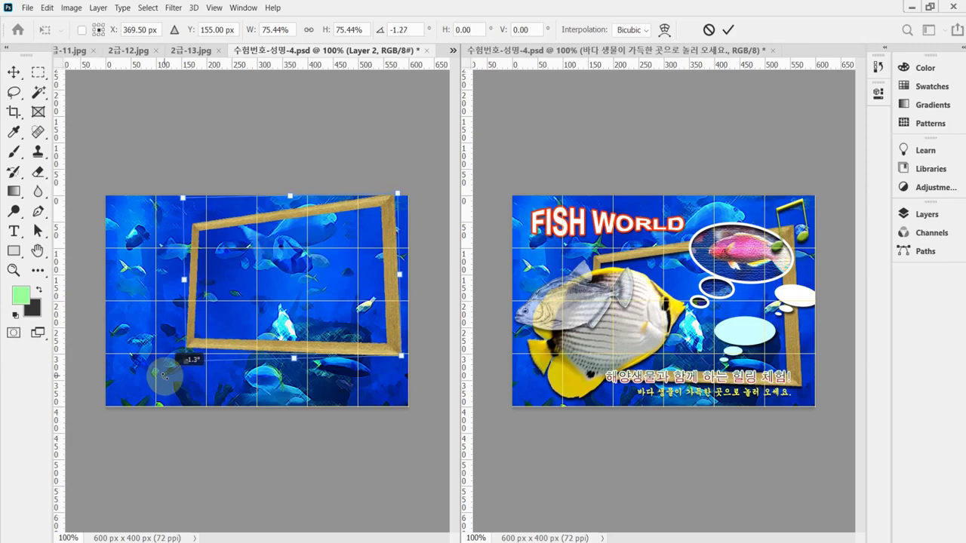
pyautogui.moveTo(289, 347); pyautogui.dragTo(300, 365)
pyautogui.moveTo(182, 389); pyautogui.dragTo(181, 390)
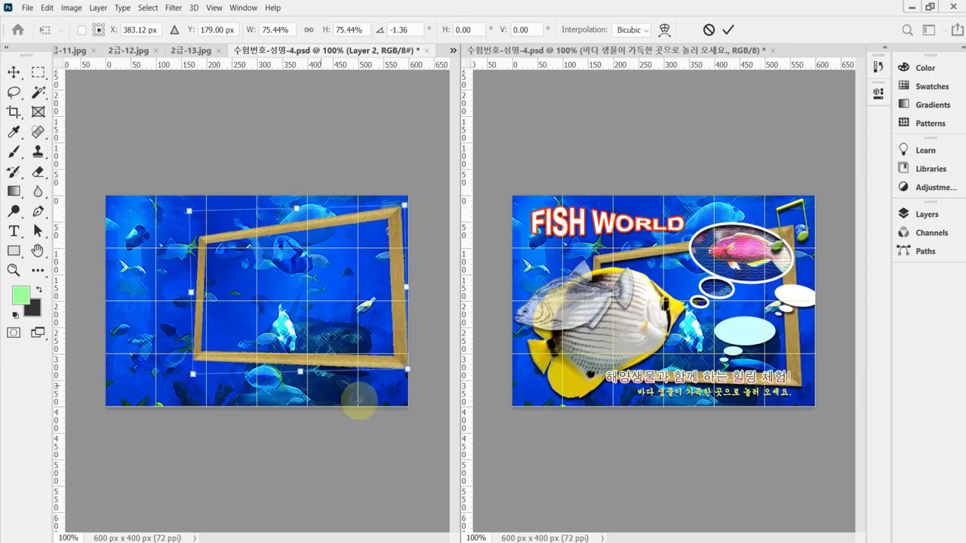
# Position the frame at X 356 px, Y 214 px to match the sample, apply the transform and save the document.
pyautogui.moveTo(379, 365); pyautogui.dragTo(368, 377)
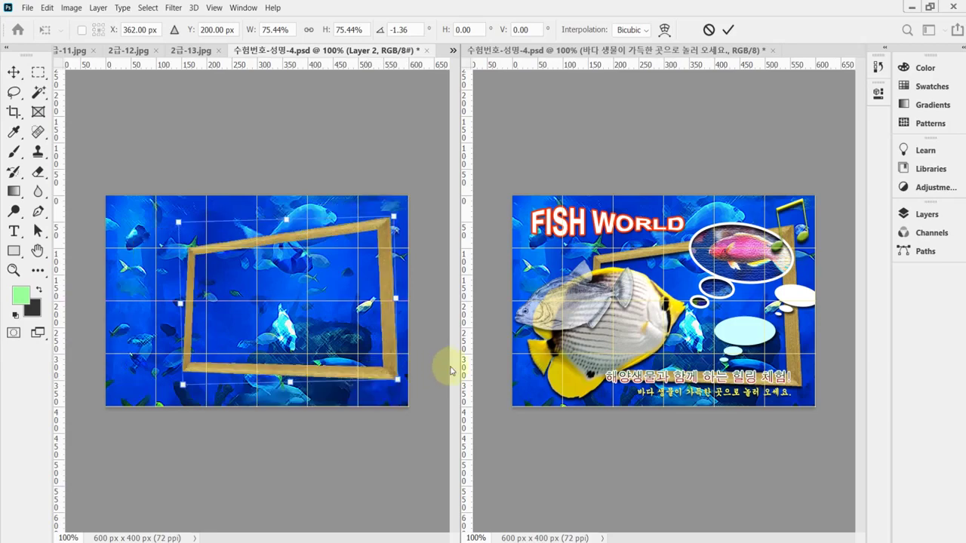
pyautogui.press('Down')
pyautogui.press('Down')
pyautogui.press('Down')
pyautogui.press('Down')
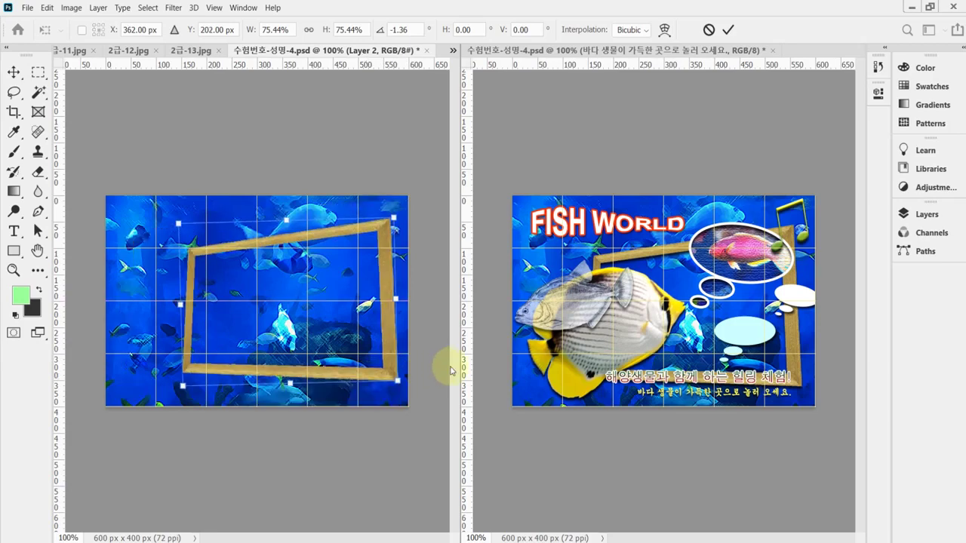
pyautogui.press('Down')
pyautogui.press('Down')
pyautogui.press('Down')
pyautogui.press('Down')
pyautogui.press('Down')
pyautogui.press('Down')
pyautogui.press('Down')
pyautogui.press('Down')
pyautogui.press('Down')
pyautogui.press('Down')
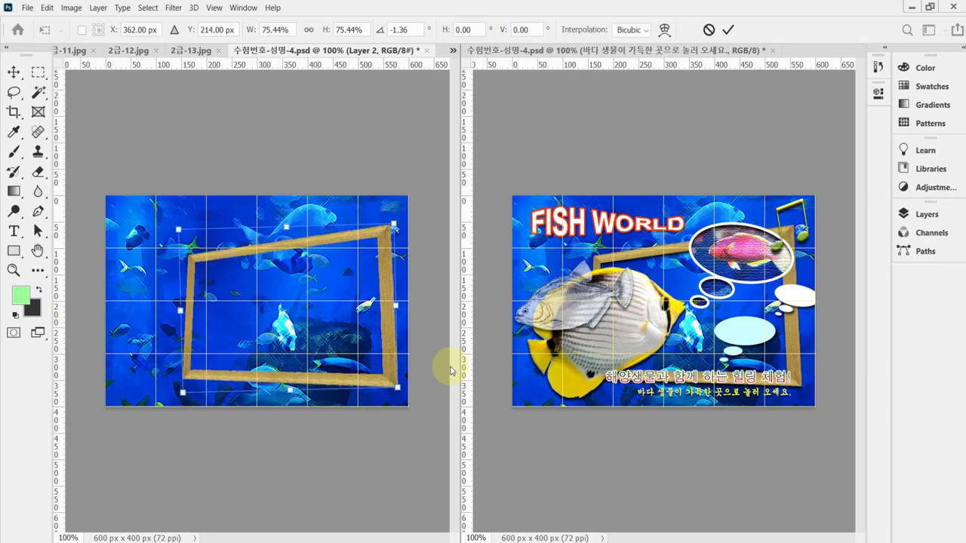
pyautogui.press('Left')
pyautogui.press('Left')
pyautogui.press('Left')
pyautogui.press('Left')
pyautogui.press('Left')
pyautogui.press('Left')
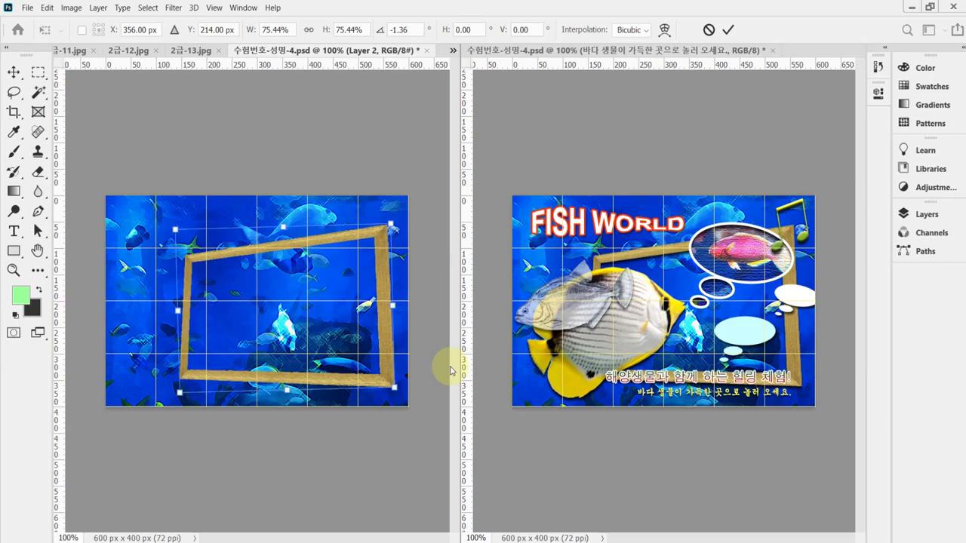
pyautogui.press('Return')
pyautogui.press('w')
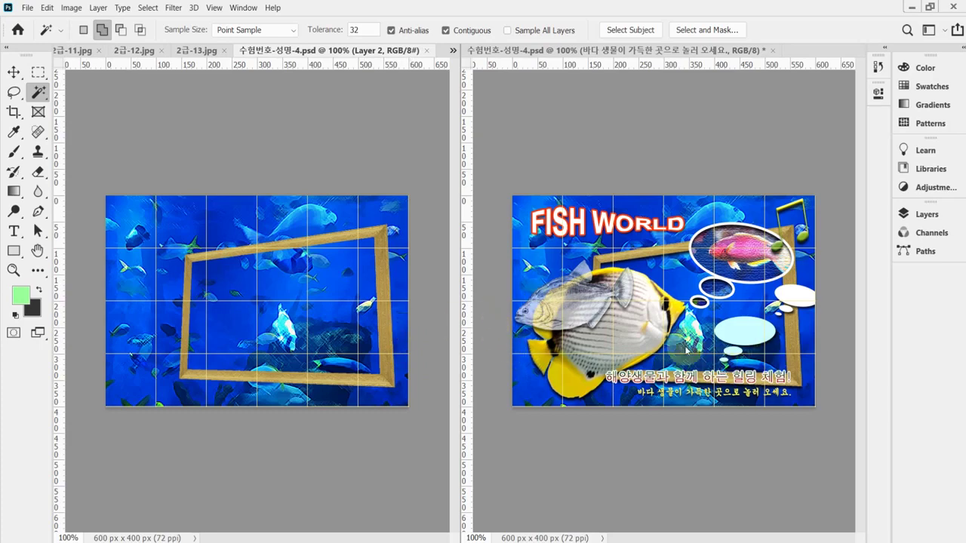
# Add a Drop Shadow to the frame layer with 75% opacity, 90° angle, 5 px distance and 5 px size.
pyautogui.click(927, 215)
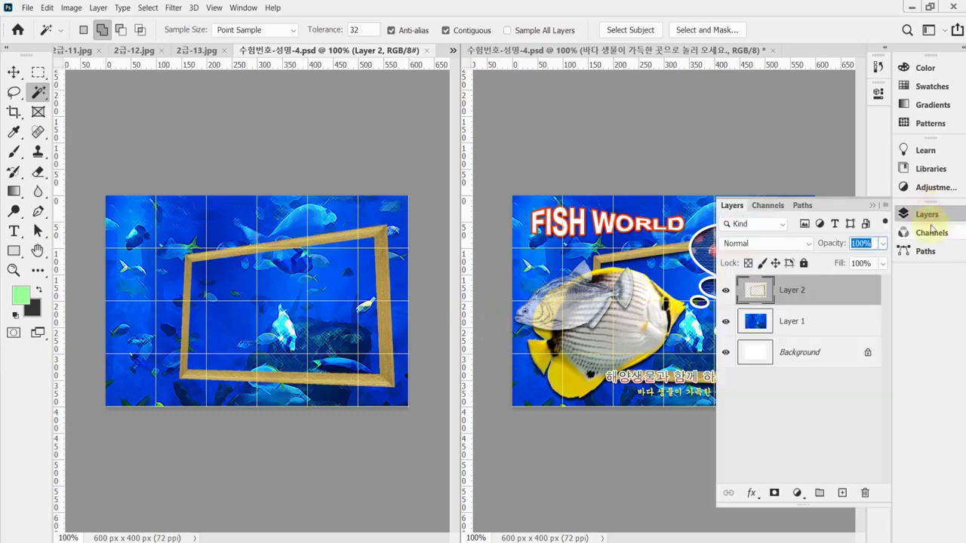
pyautogui.click(751, 493)
pyautogui.click(764, 487)
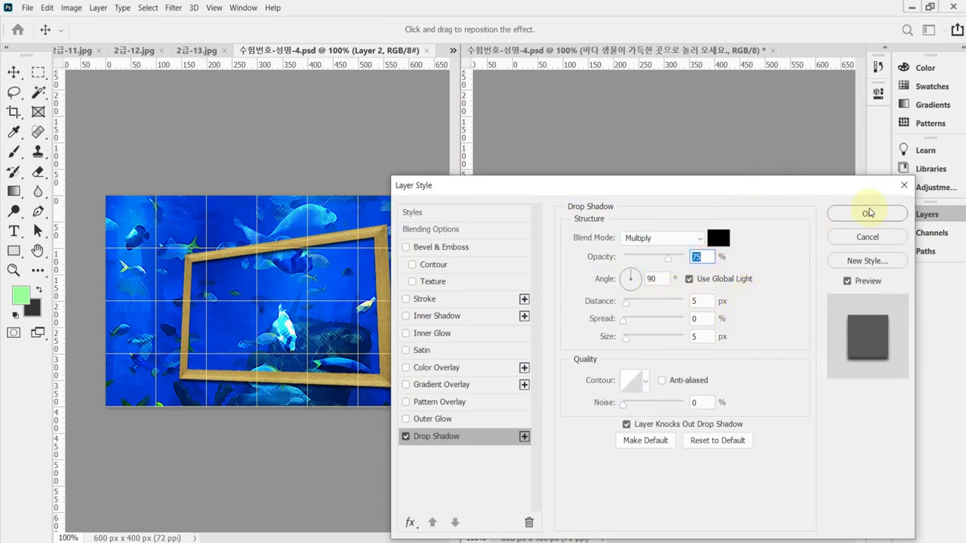
pyautogui.click(868, 213)
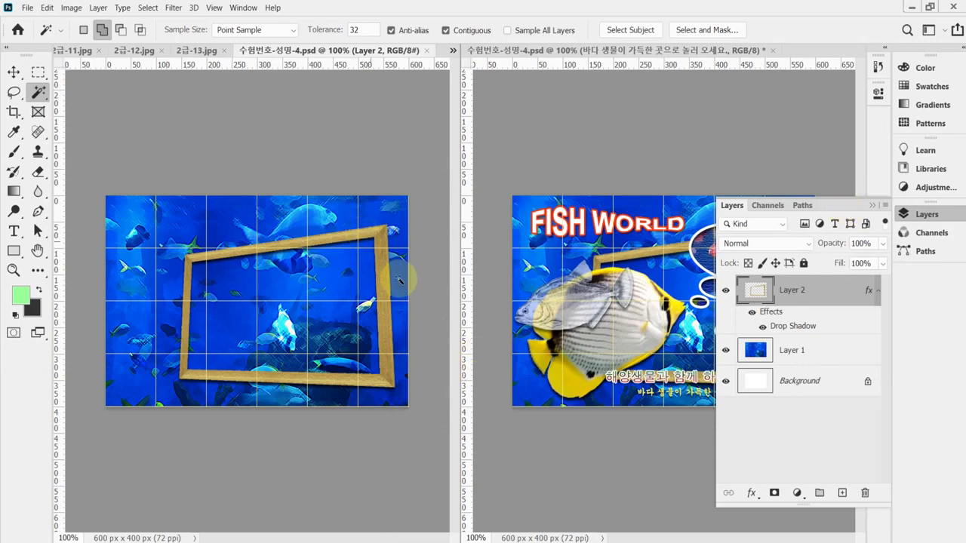
# Switch to 2급-11.jpg and clear the existing selection around the yellow fish.
pyautogui.click(76, 51)
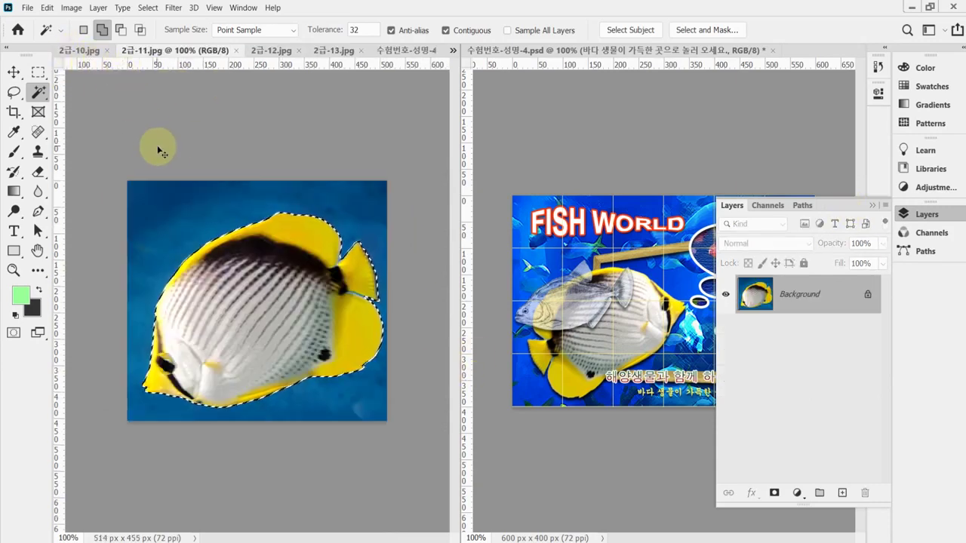
pyautogui.hotkey('ctrl', 'd')
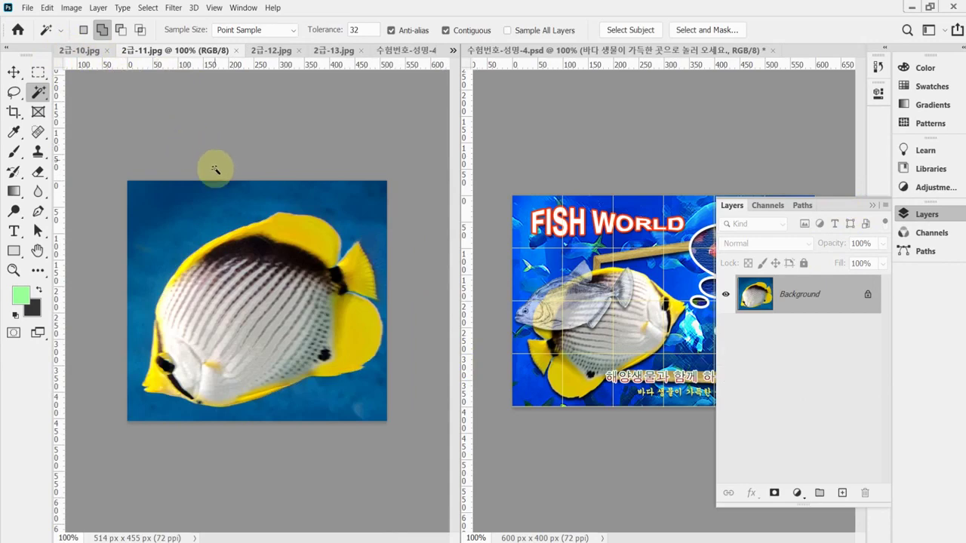
pyautogui.click(132, 53)
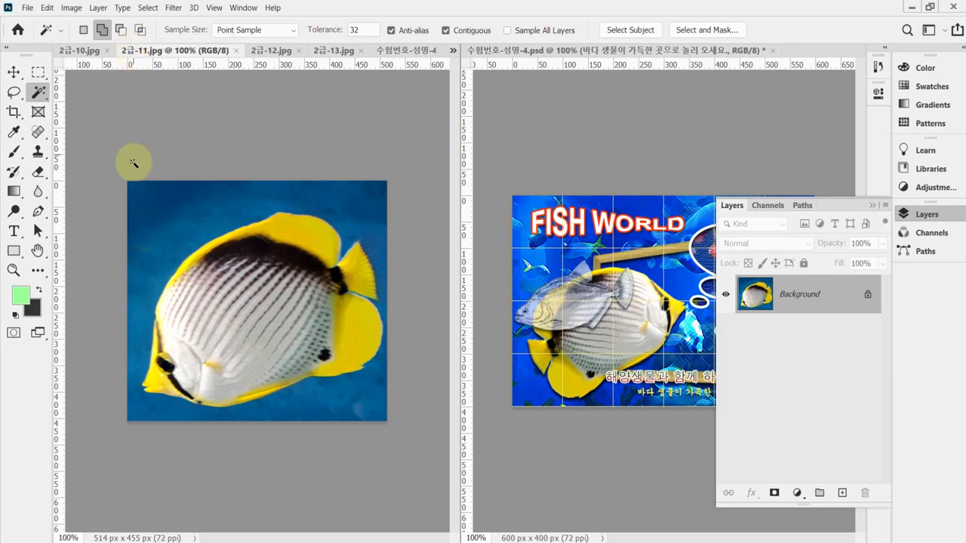
pyautogui.rightClick(39, 91)
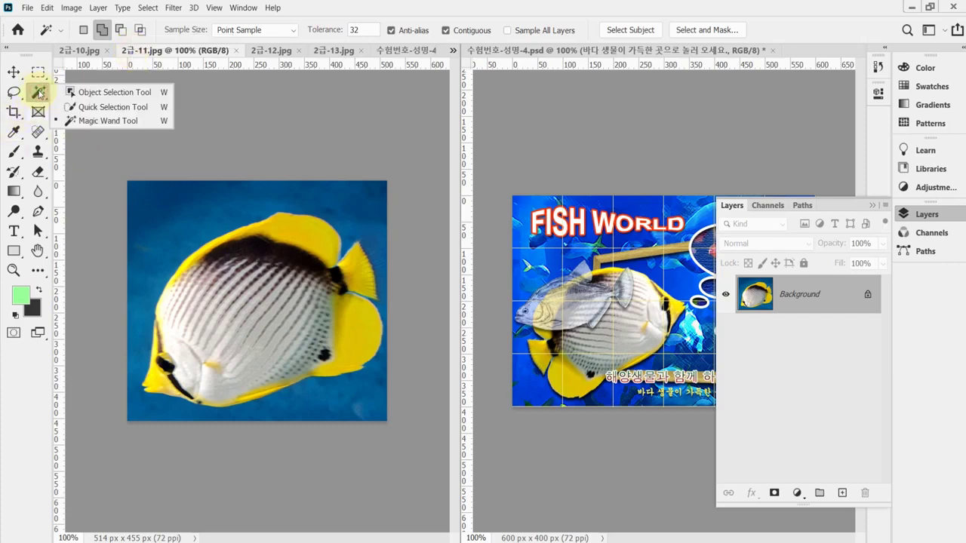
pyautogui.click(86, 104)
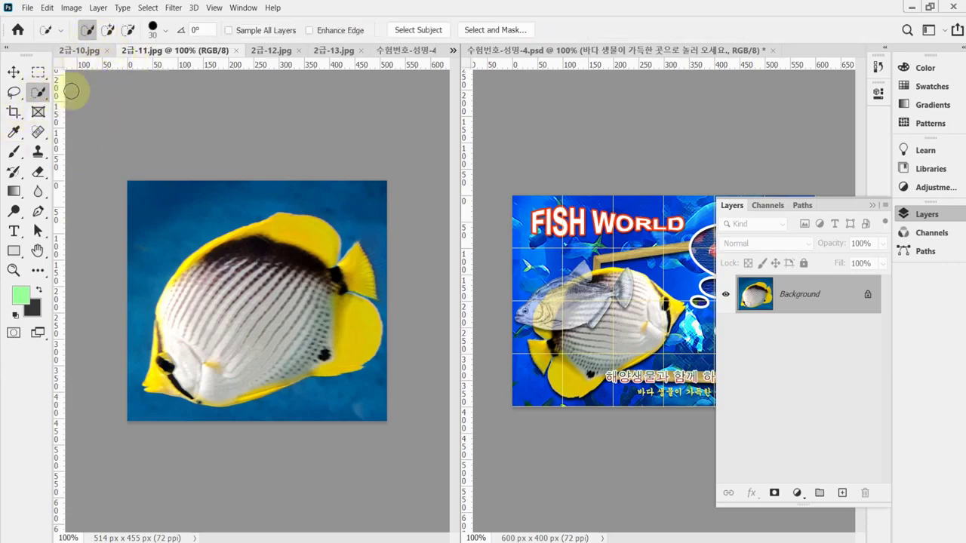
pyautogui.rightClick(39, 91)
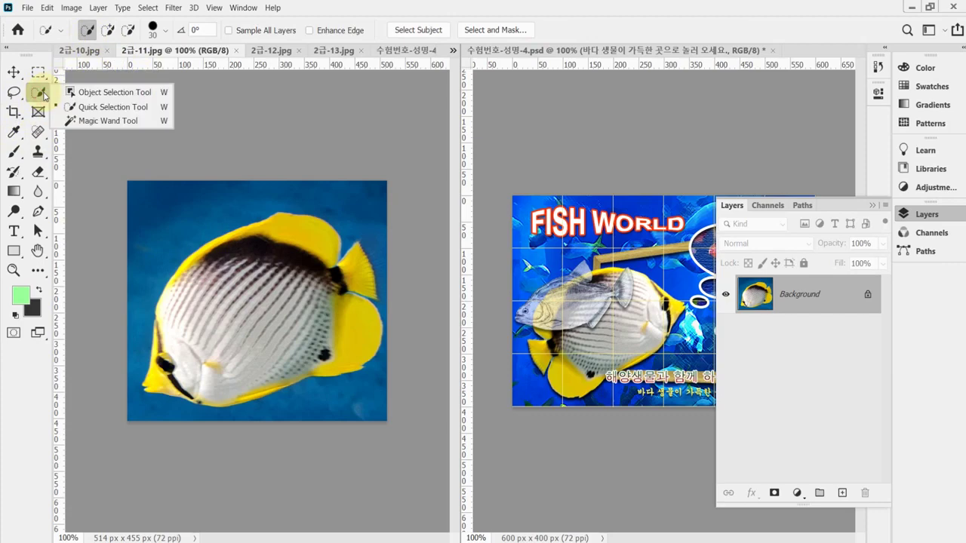
pyautogui.click(99, 121)
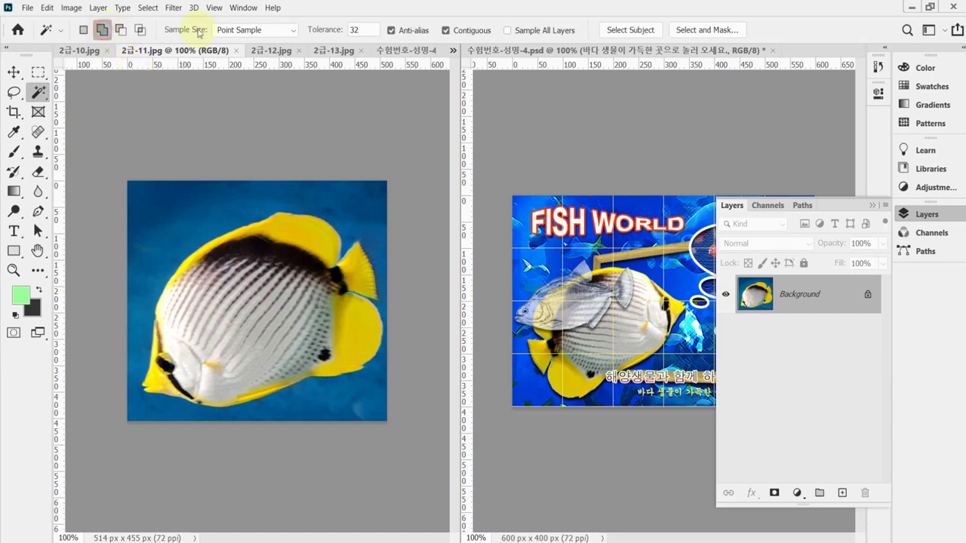
# Select the blue background with the Magic Wand at a tolerance of 60 and invert the selection to the fish.
pyautogui.click(320, 32)
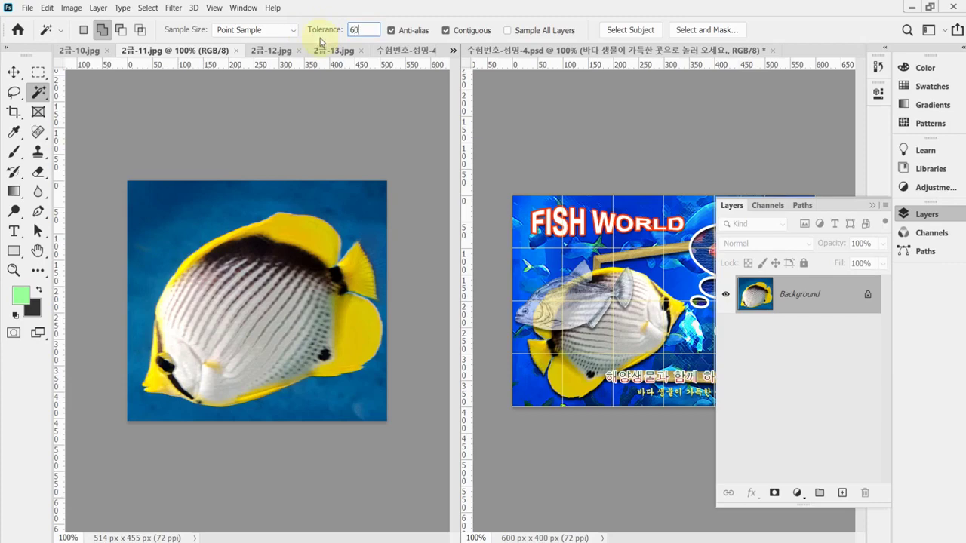
pyautogui.click(237, 199)
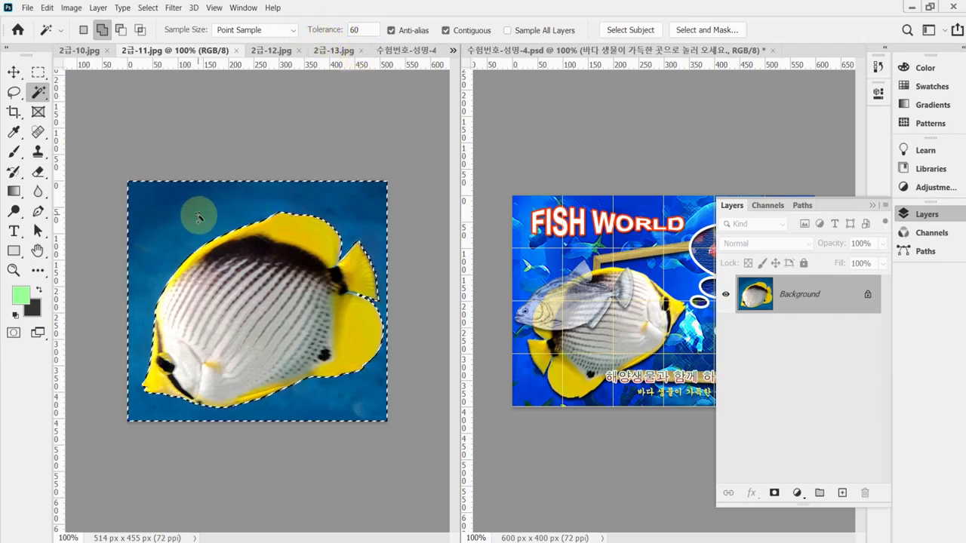
pyautogui.hotkey('ctrl', 'shift', 'i')
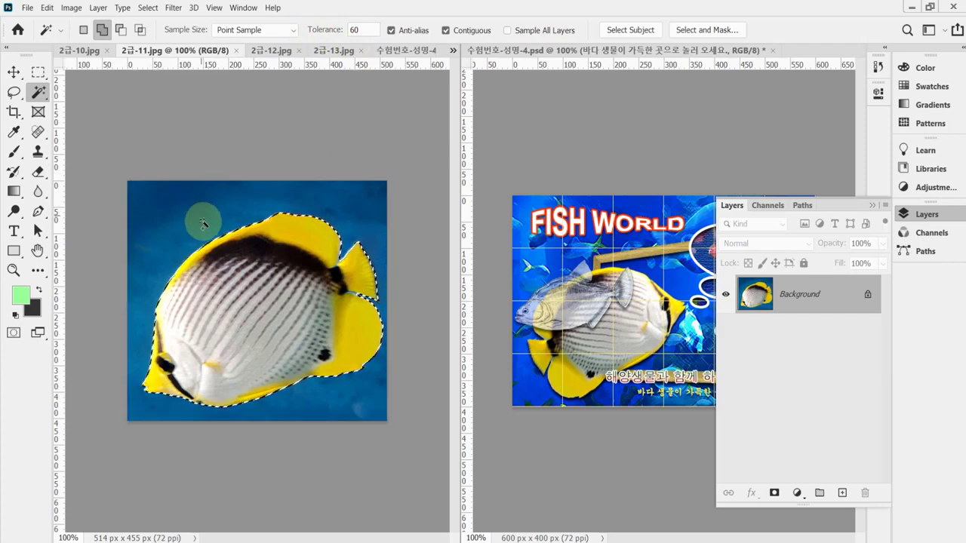
# Paste the selected fish into 수험번호-성명-4.psd, scale it proportionally to about 64% and flip it horizontally.
pyautogui.click(401, 51)
pyautogui.hotkey('ctrl', 'v')
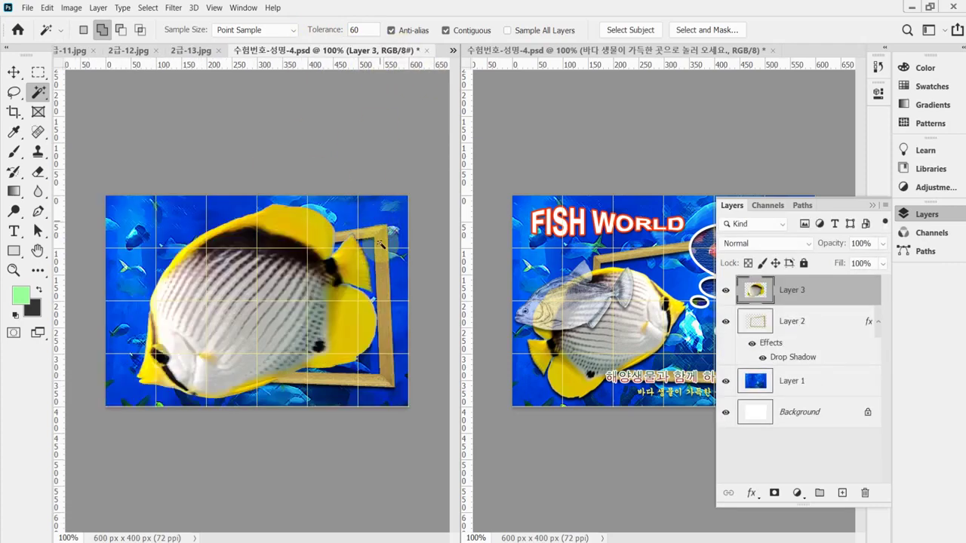
pyautogui.hotkey('ctrl', 't')
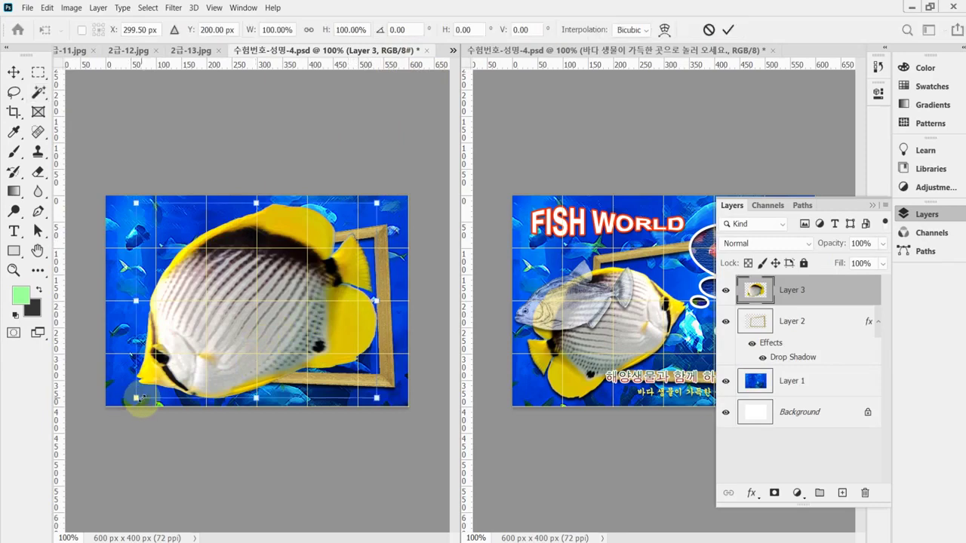
pyautogui.moveTo(141, 398); pyautogui.dragTo(236, 337)
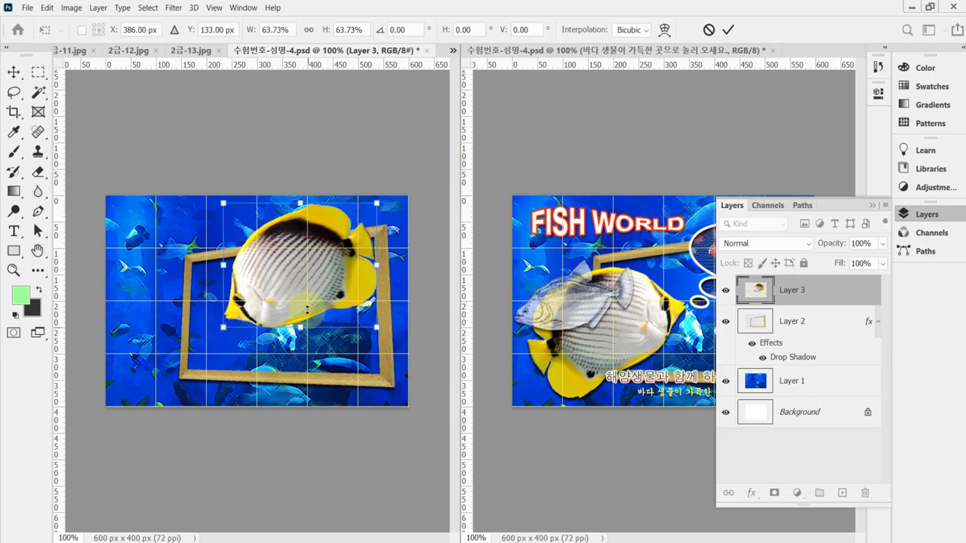
pyautogui.rightClick(304, 299)
pyautogui.click(386, 526)
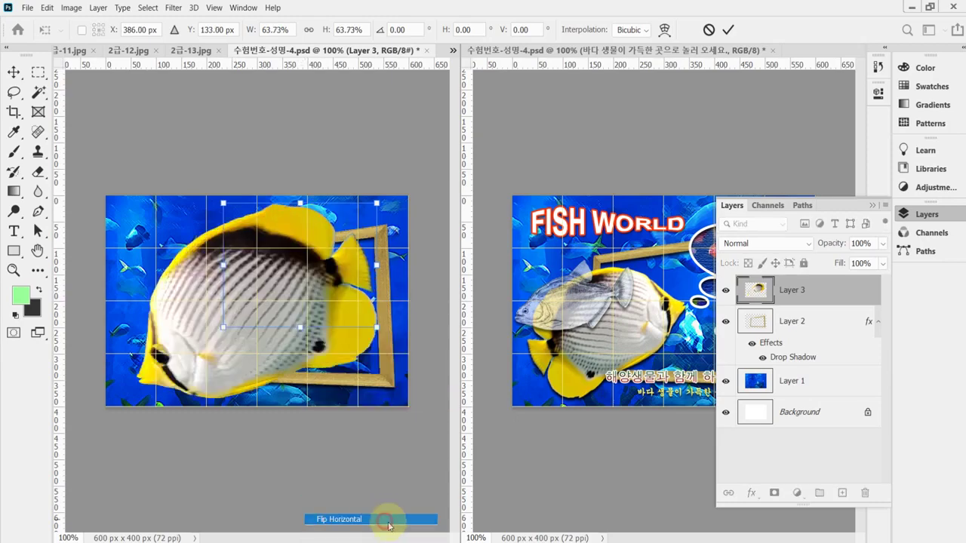
# Rotate, move and scale the fish to about 62.5% over the frame's lower-left corner like the sample, then apply and save.
pyautogui.moveTo(363, 249); pyautogui.dragTo(197, 348)
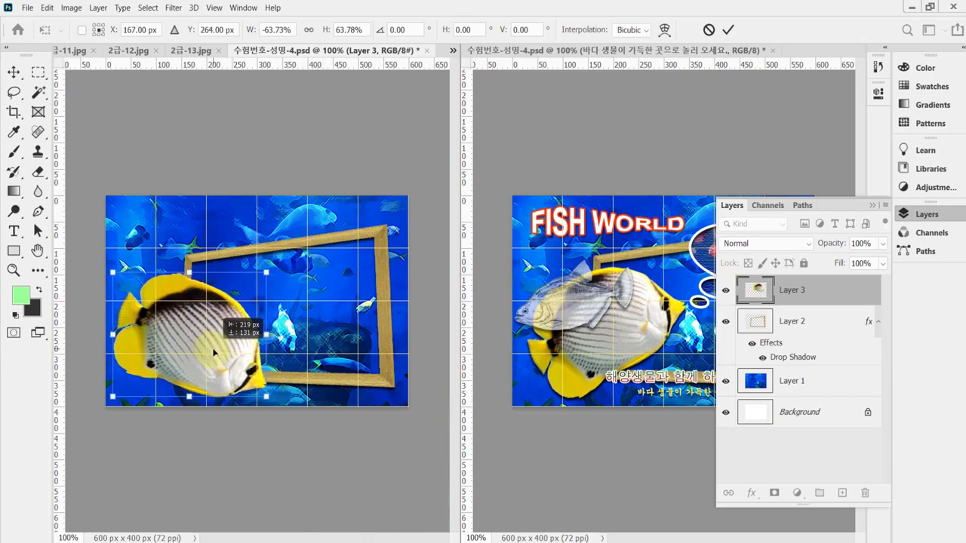
pyautogui.moveTo(289, 412); pyautogui.dragTo(296, 338)
pyautogui.moveTo(214, 361); pyautogui.dragTo(214, 344)
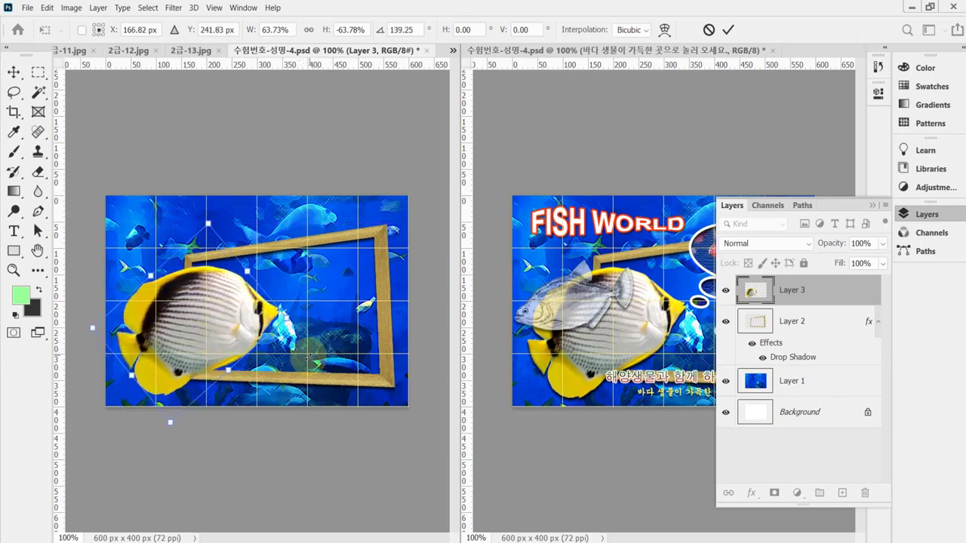
pyautogui.moveTo(307, 352); pyautogui.dragTo(313, 332)
pyautogui.moveTo(220, 332); pyautogui.dragTo(217, 339)
pyautogui.moveTo(176, 419); pyautogui.dragTo(174, 423)
pyautogui.moveTo(192, 340); pyautogui.dragTo(193, 348)
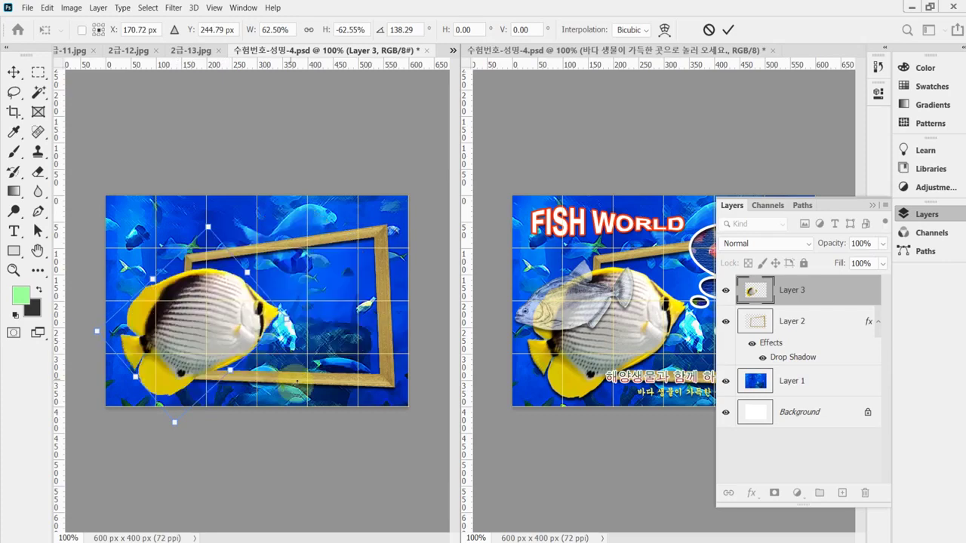
pyautogui.moveTo(291, 386); pyautogui.dragTo(295, 379)
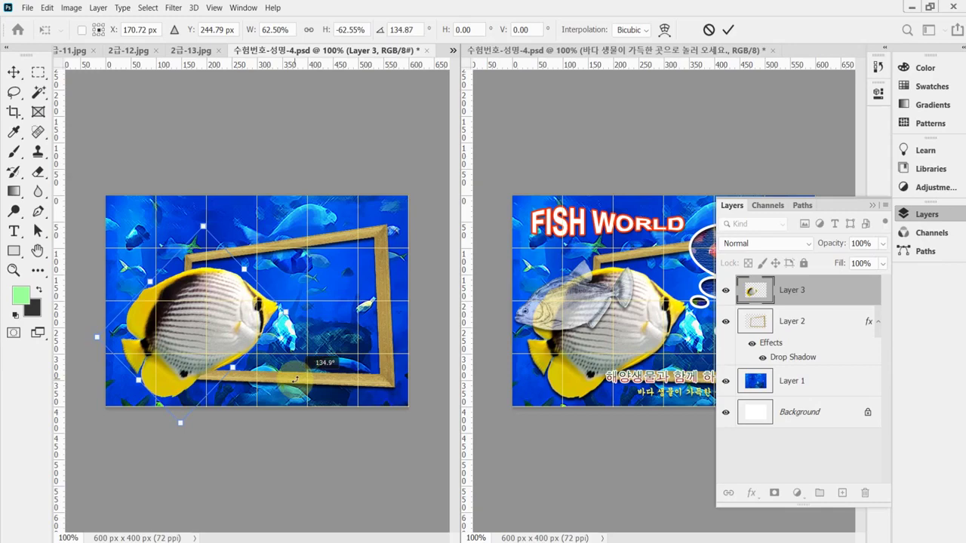
pyautogui.moveTo(296, 378); pyautogui.dragTo(291, 385)
pyautogui.press('Return')
pyautogui.press('w')
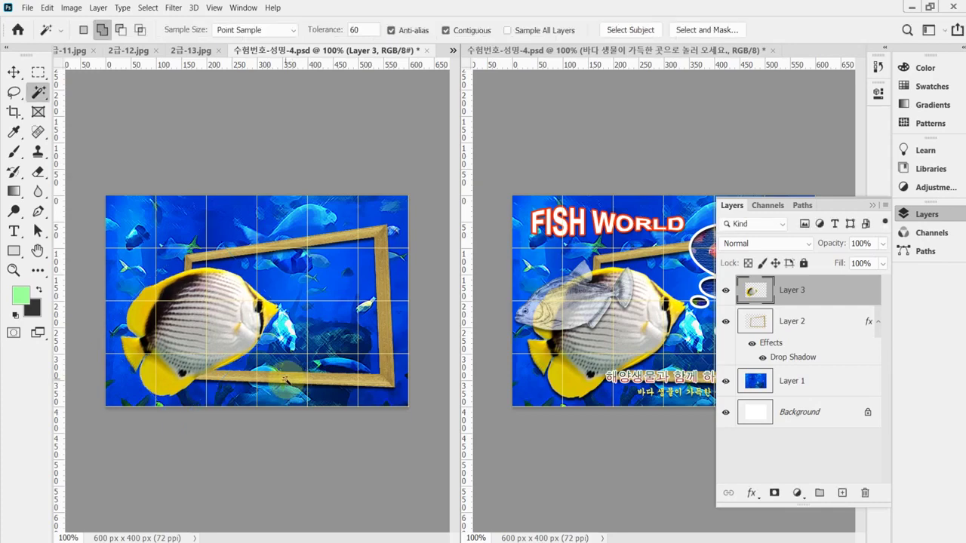
pyautogui.hotkey('ctrl', 's')
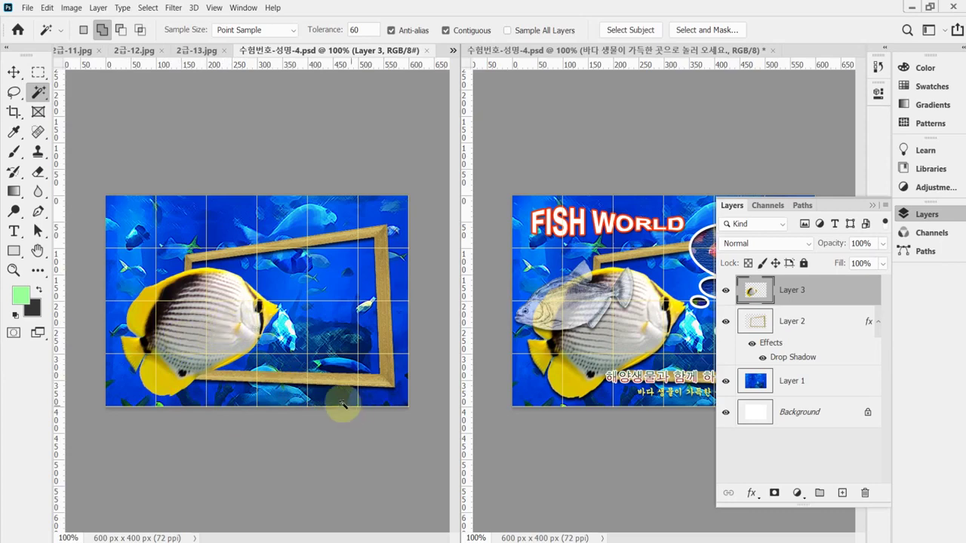
# Add a drop shadow to the yellow fish layer with 90% opacity and a 90° angle.
pyautogui.click(760, 491)
pyautogui.click(785, 489)
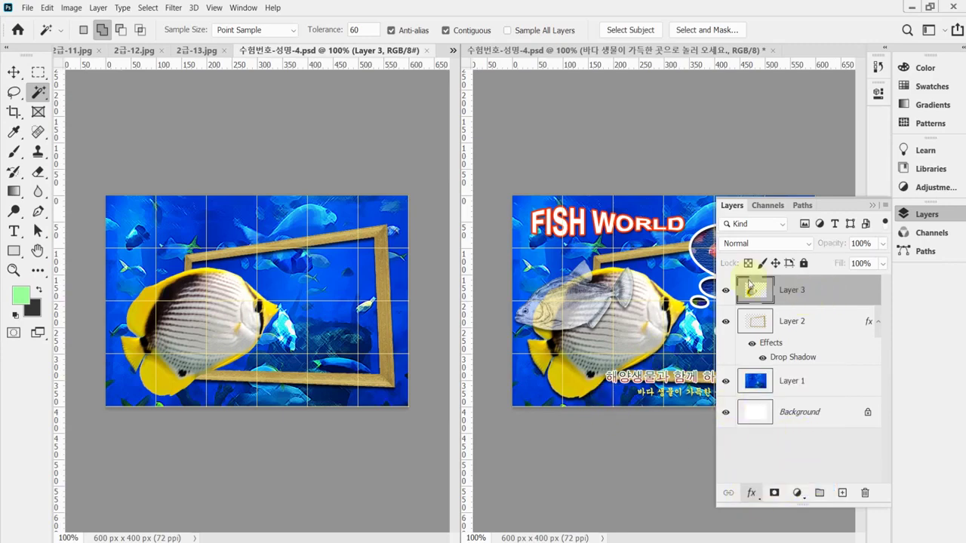
pyautogui.write('90')
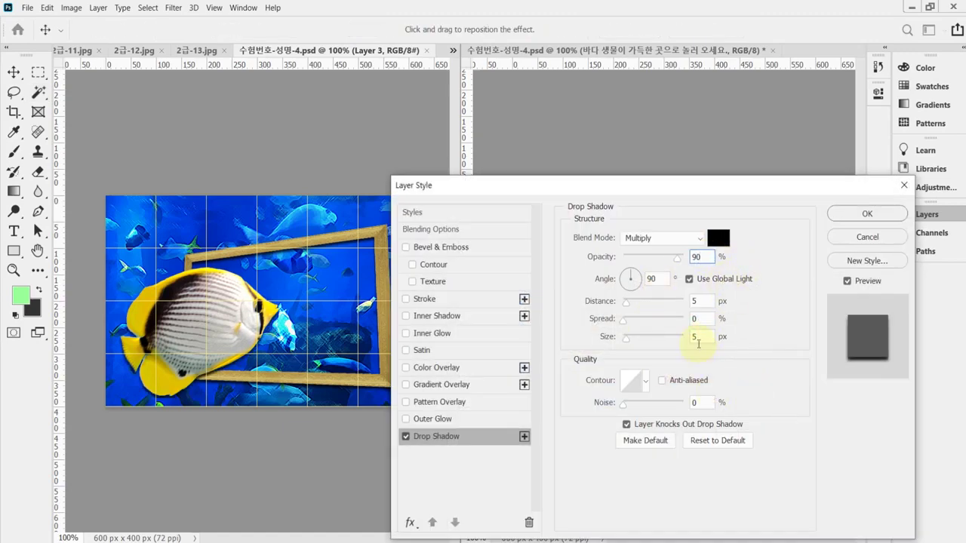
pyautogui.click(868, 214)
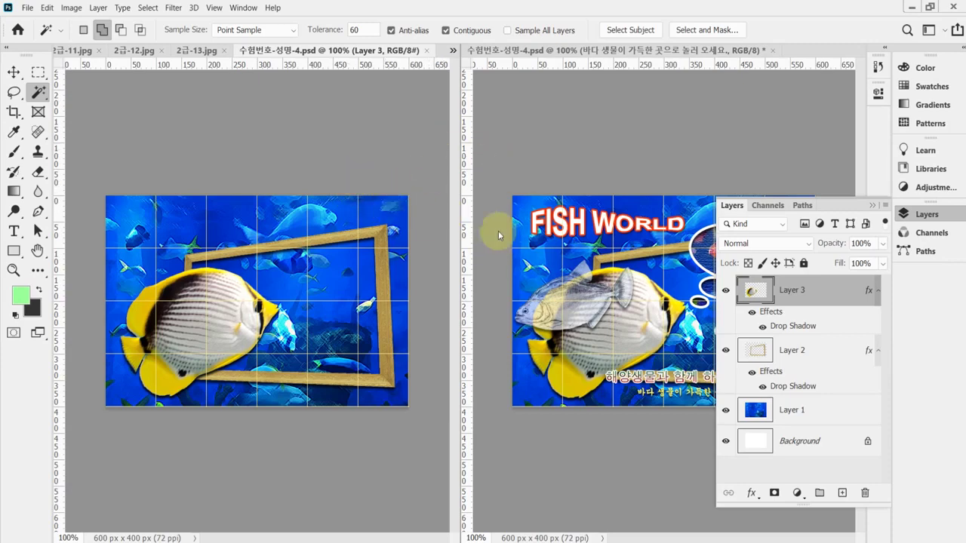
pyautogui.click(944, 215)
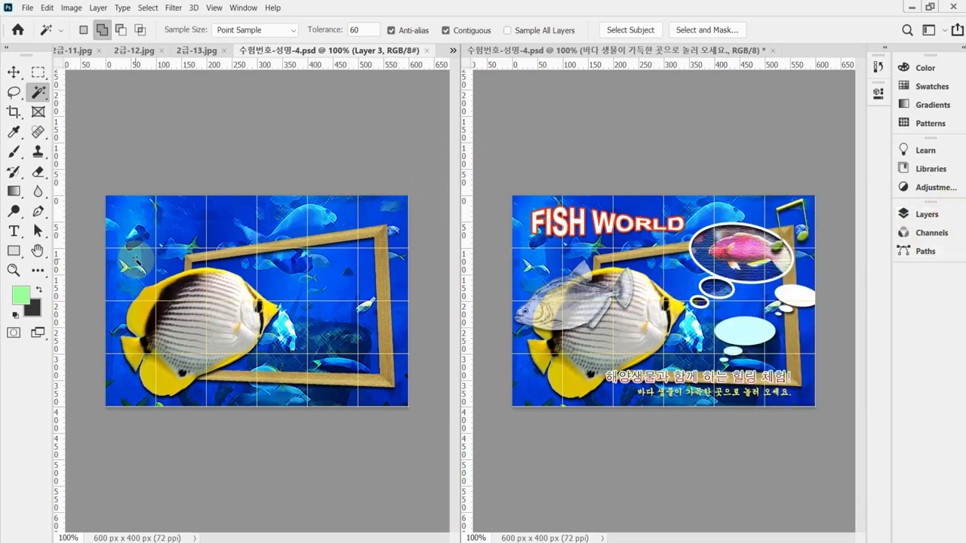
# Draw the Thought 1 custom shape from the legacy Talk Bubbles set, about 194 × 148 px, over the wooden frame's upper edge.
pyautogui.click(17, 254)
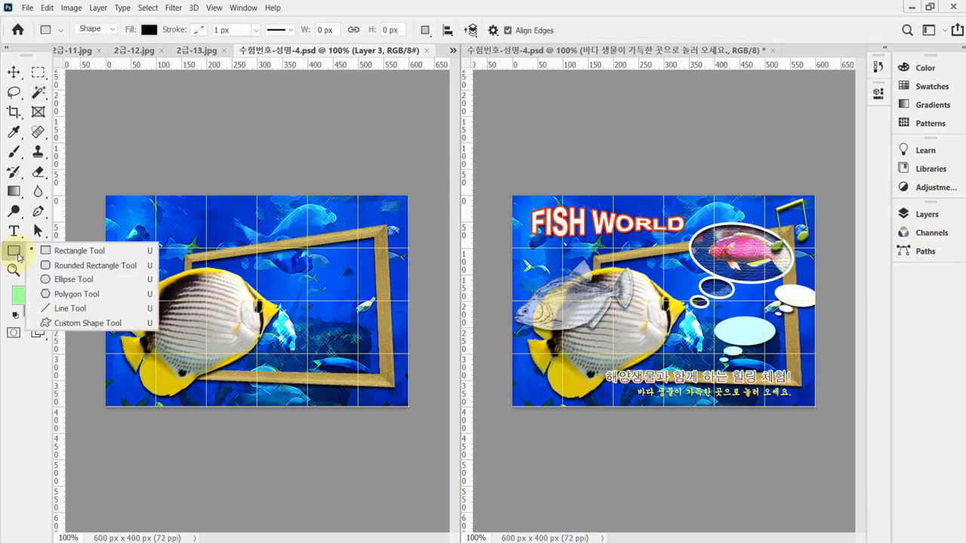
pyautogui.click(97, 327)
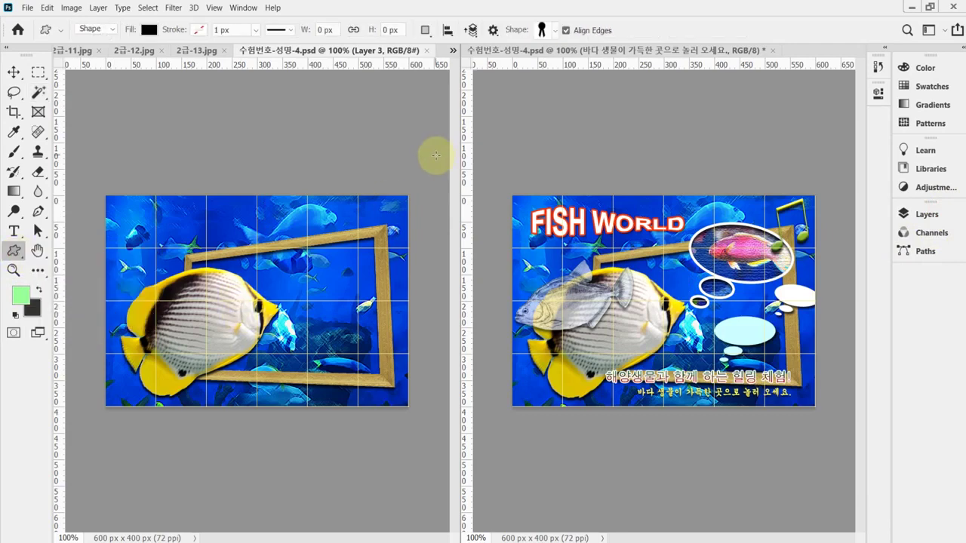
pyautogui.click(555, 31)
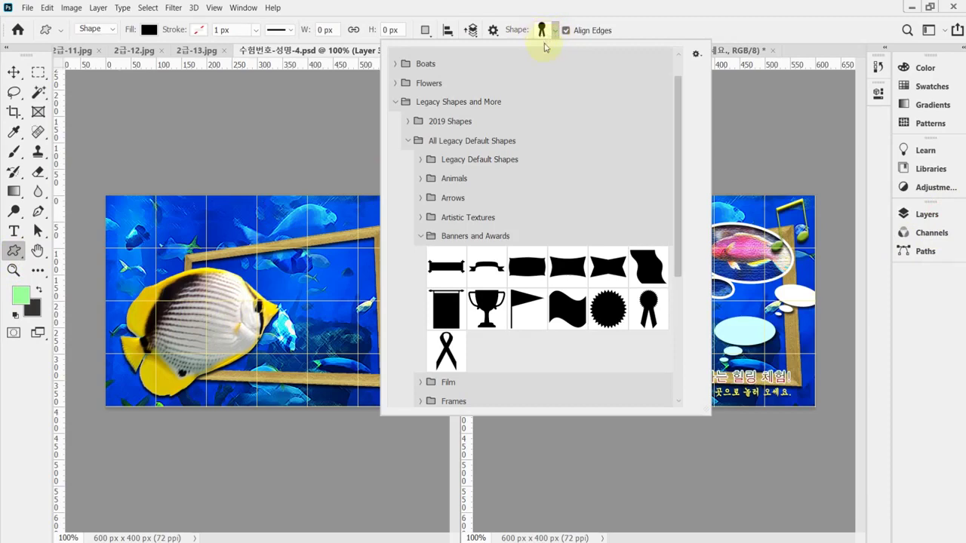
pyautogui.click(418, 240)
pyautogui.scroll(-3, 459, 309)
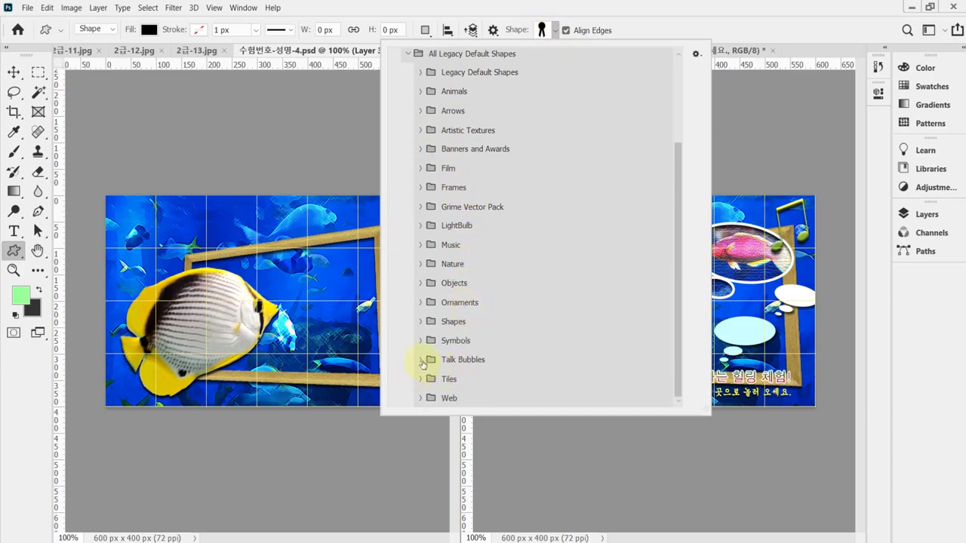
pyautogui.click(421, 361)
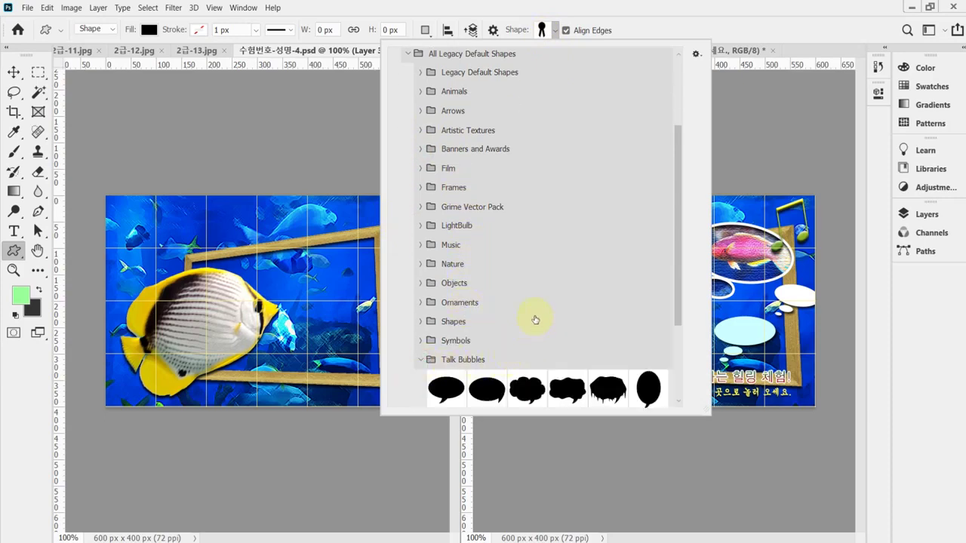
pyautogui.scroll(-4, 535, 320)
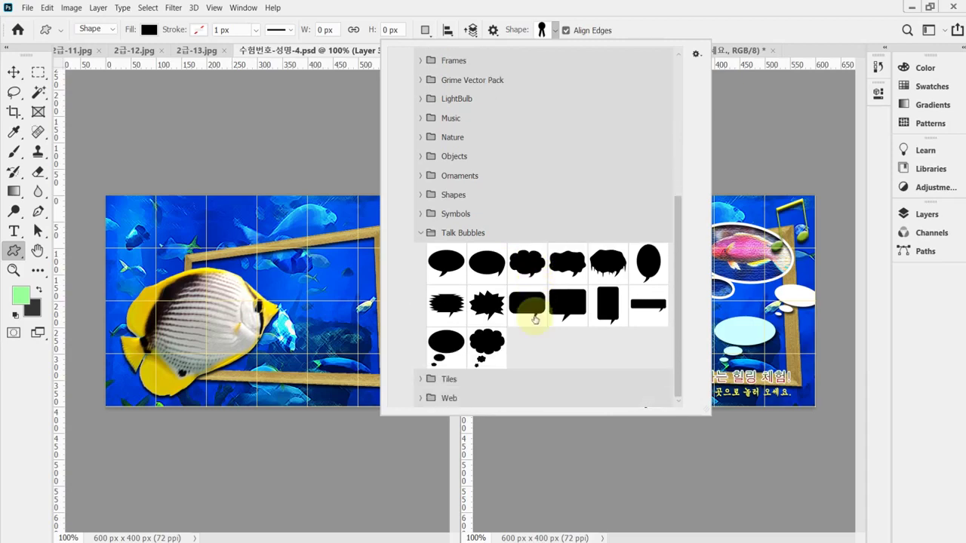
pyautogui.click(449, 355)
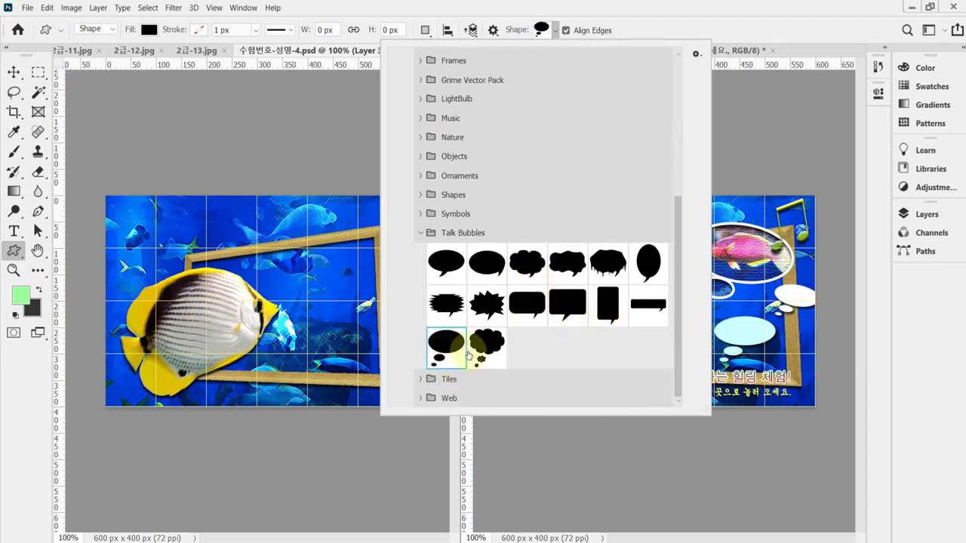
pyautogui.click(596, 12)
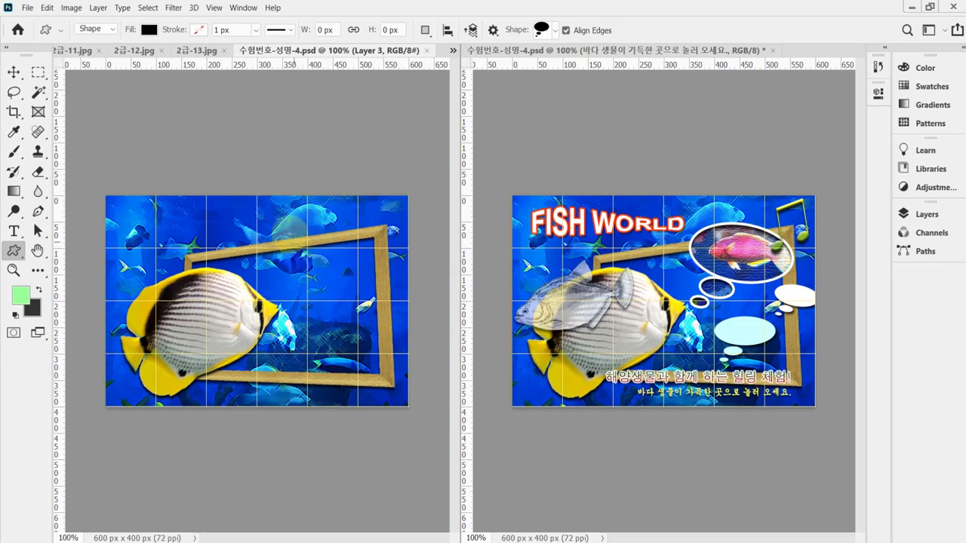
pyautogui.moveTo(277, 225); pyautogui.dragTo(370, 300)
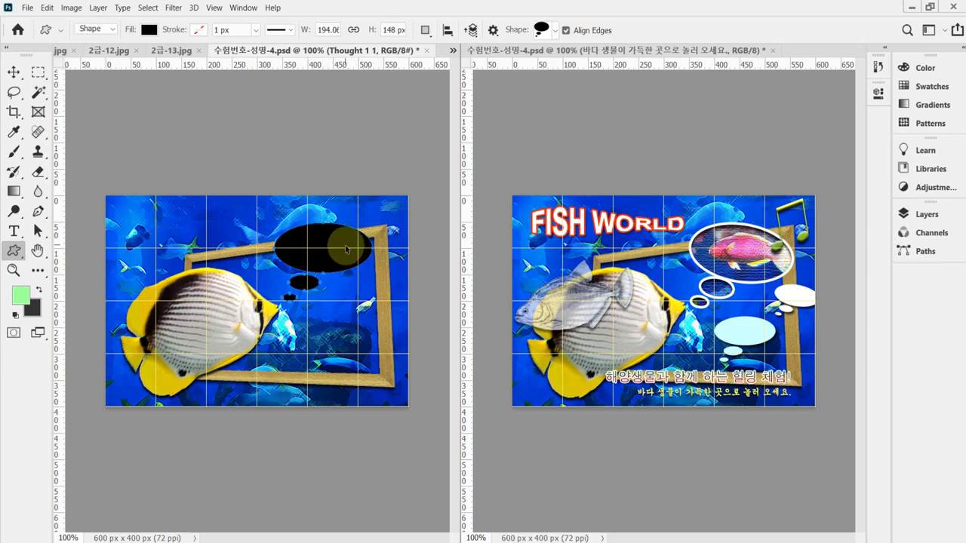
# Rotate the thought bubble about 9°, scale it to about 111%, place it over the frame's upper-right corner like the sample, then apply and save.
pyautogui.hotkey('ctrl', 't')
pyautogui.moveTo(394, 223); pyautogui.dragTo(401, 232)
pyautogui.moveTo(365, 306); pyautogui.dragTo(369, 313)
pyautogui.moveTo(352, 270); pyautogui.dragTo(363, 278)
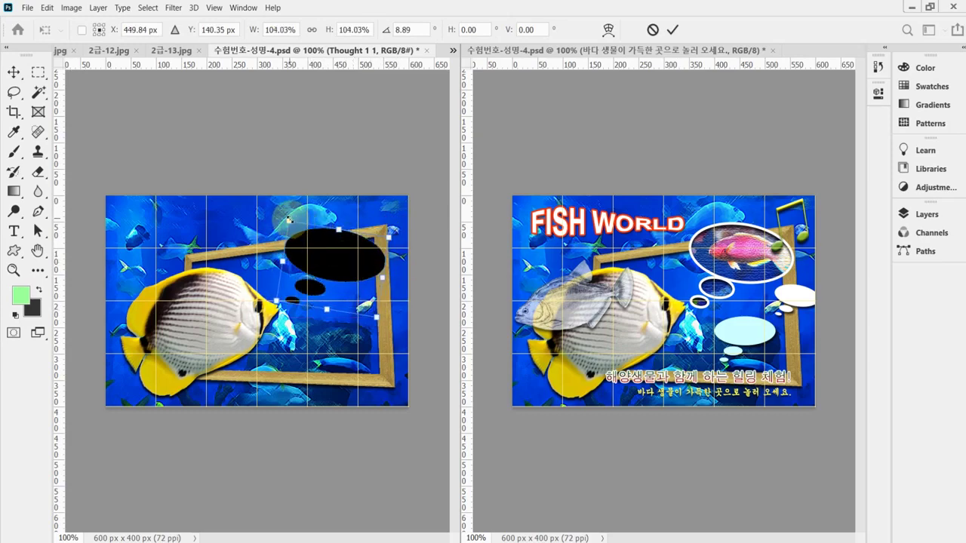
pyautogui.moveTo(289, 220); pyautogui.dragTo(282, 215)
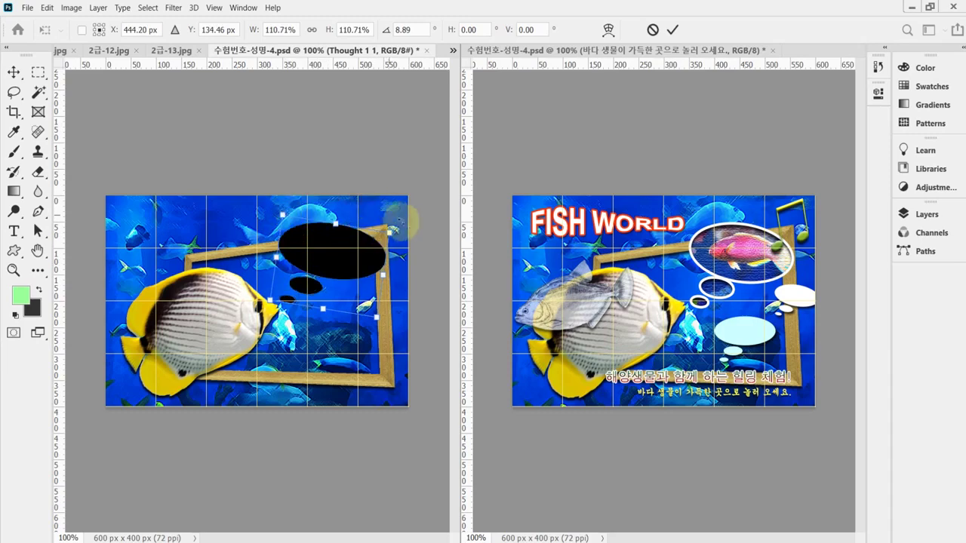
pyautogui.moveTo(412, 248); pyautogui.dragTo(367, 261)
pyautogui.press('Return')
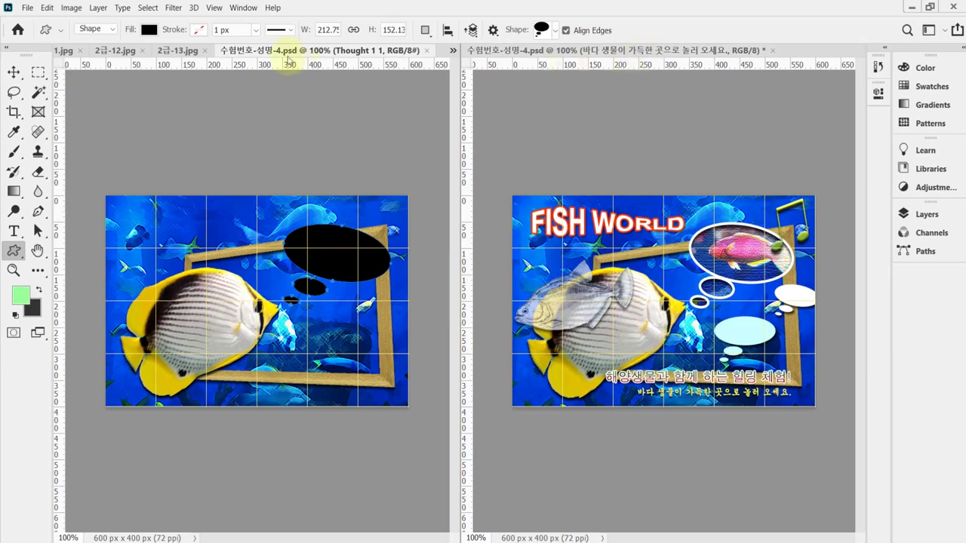
# Set the thought bubble shape's fill color to white.
pyautogui.click(910, 215)
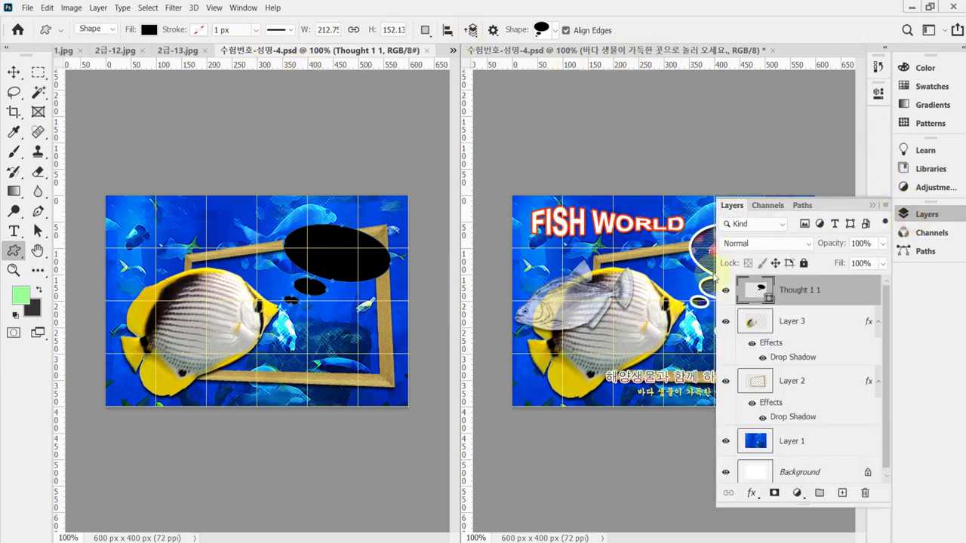
pyautogui.doubleClick(765, 296)
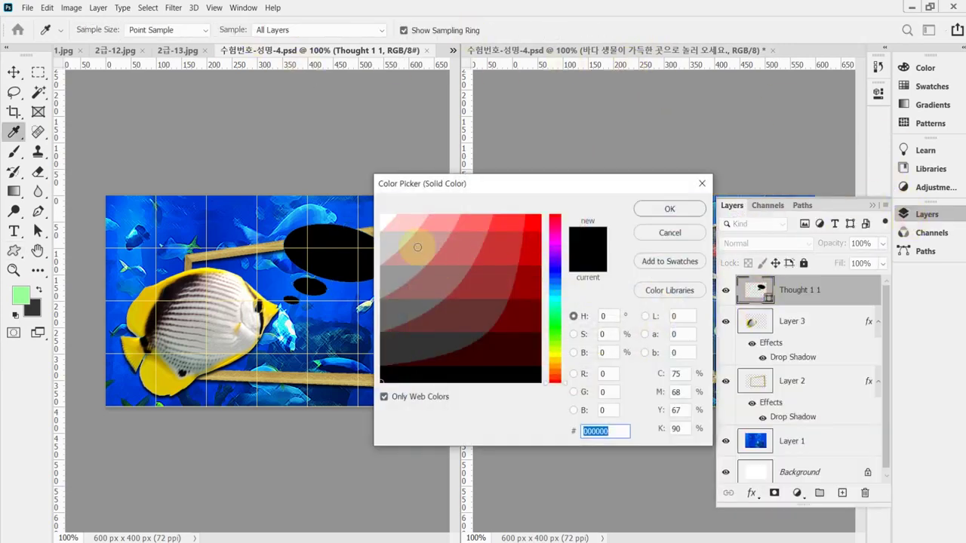
pyautogui.click(384, 222)
pyautogui.click(656, 210)
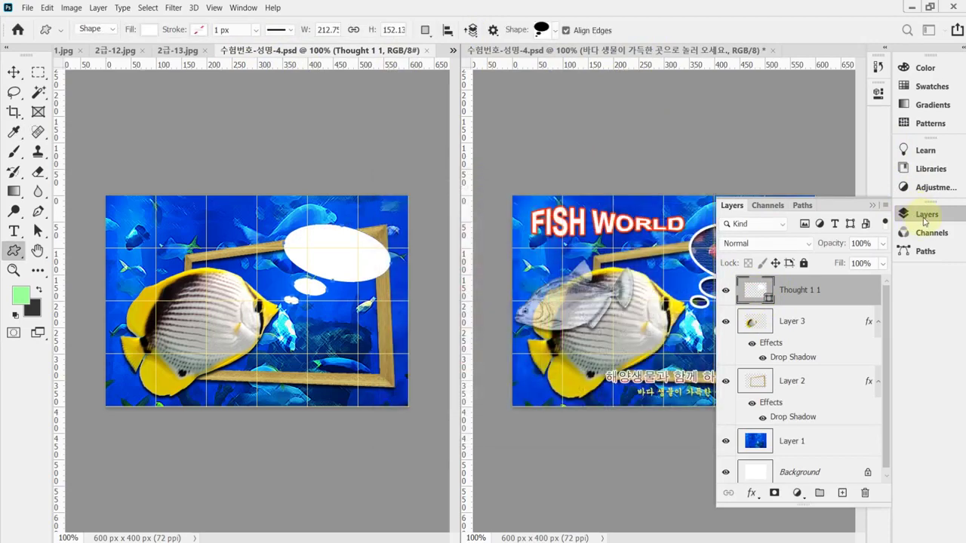
# Add a 5 px outside stroke in white (#ffffff) to the thought bubble.
pyautogui.click(753, 495)
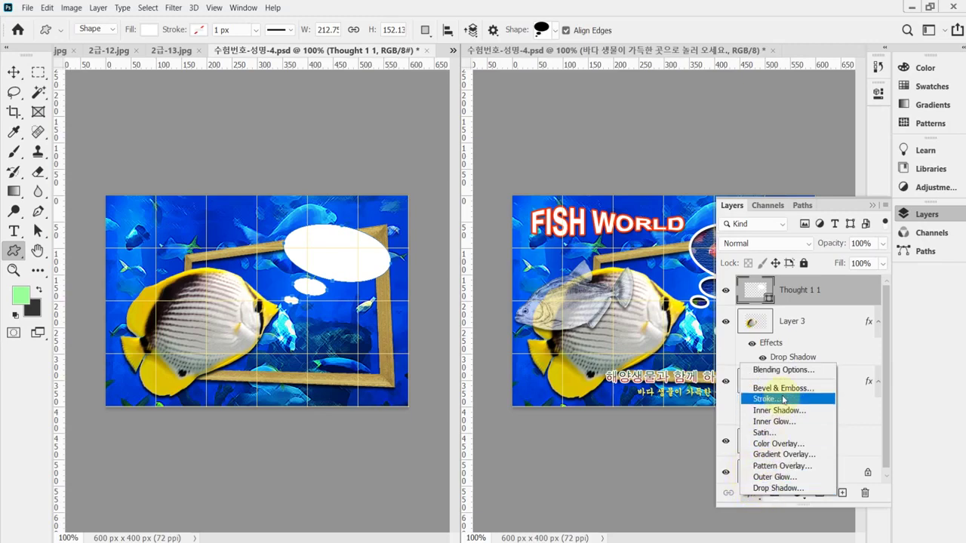
pyautogui.press('Escape')
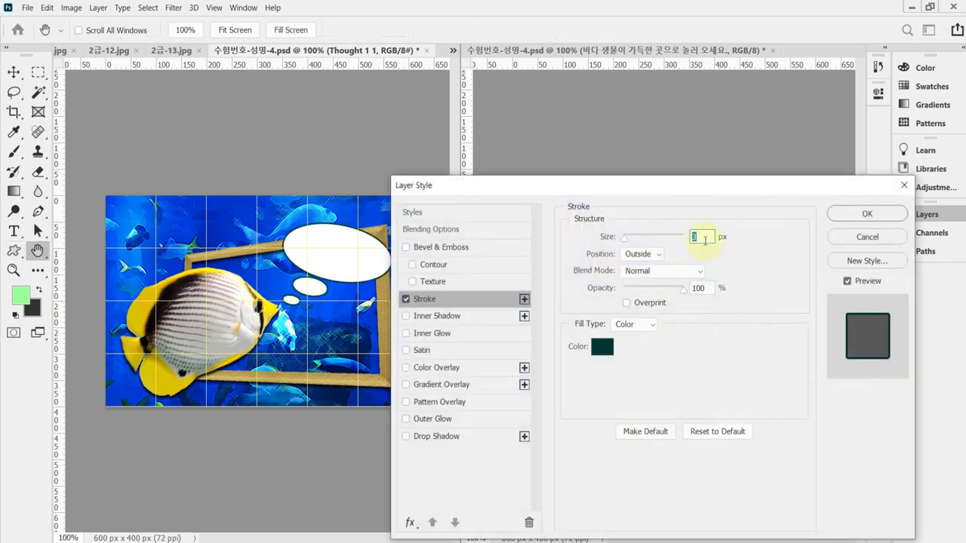
pyautogui.write('5')
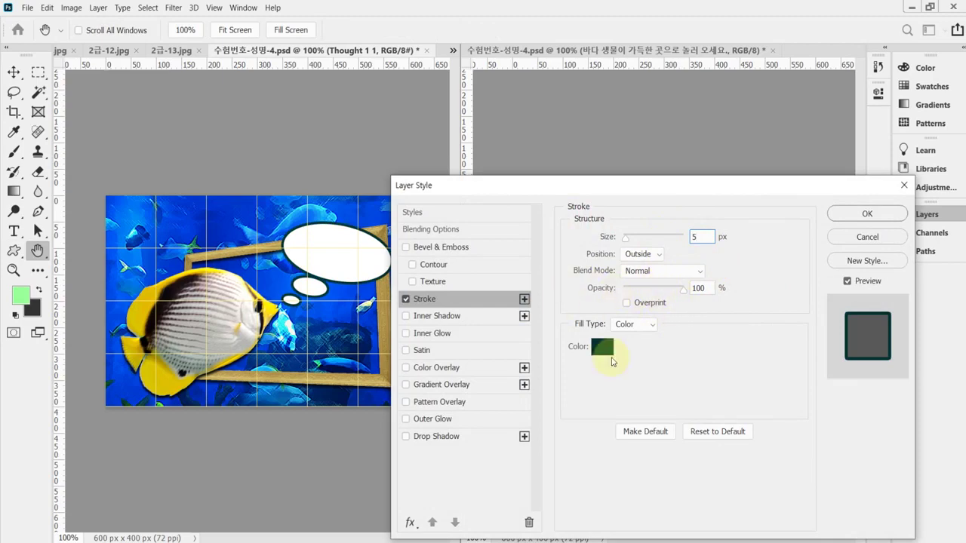
pyautogui.click(603, 344)
pyautogui.moveTo(387, 234); pyautogui.dragTo(377, 215)
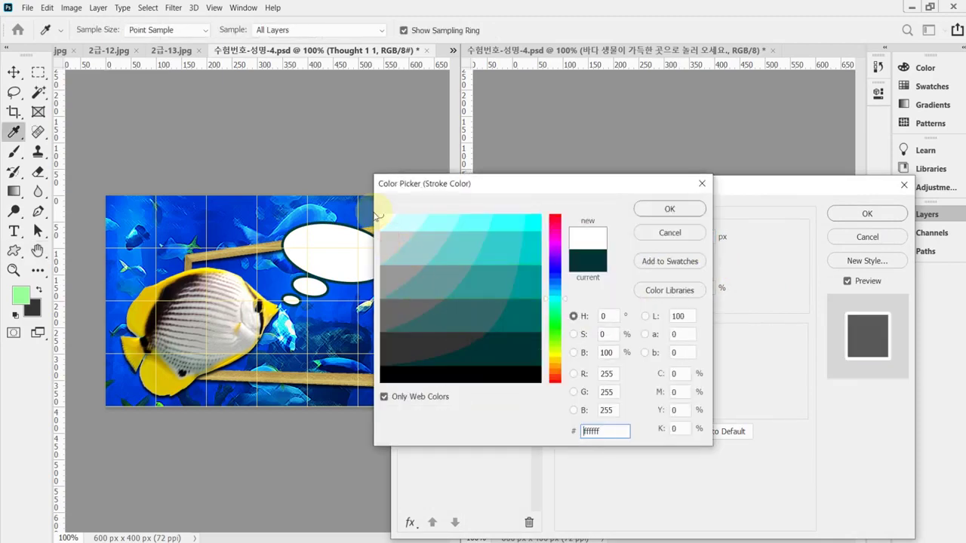
pyautogui.click(668, 211)
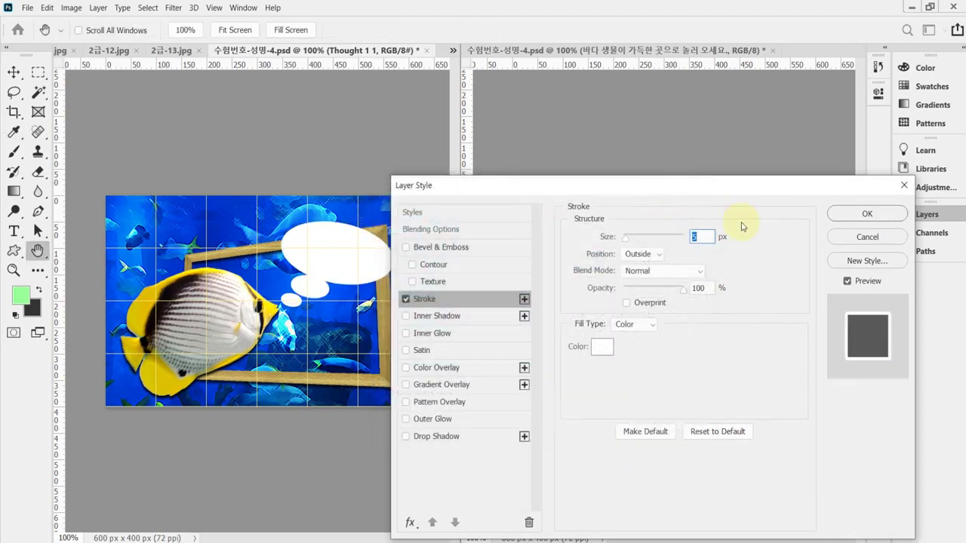
# Add an inner shadow with 75% opacity to the thought bubble without a drop shadow, apply the styles and save the file.
pyautogui.click(440, 436)
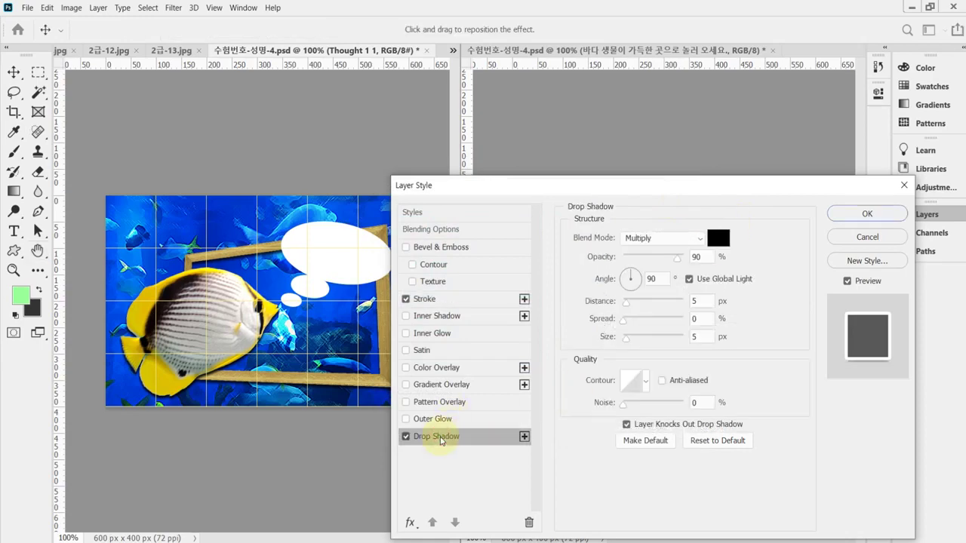
pyautogui.click(406, 437)
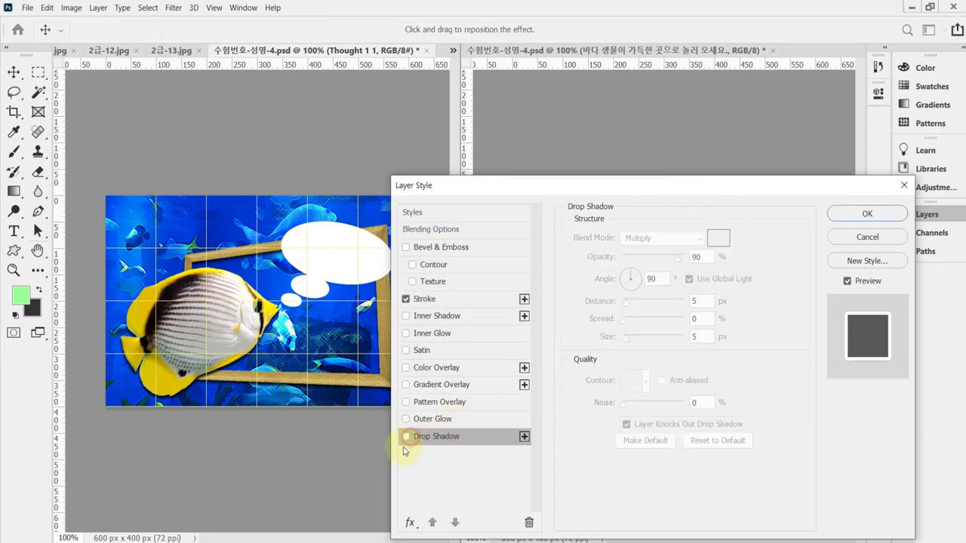
pyautogui.click(455, 316)
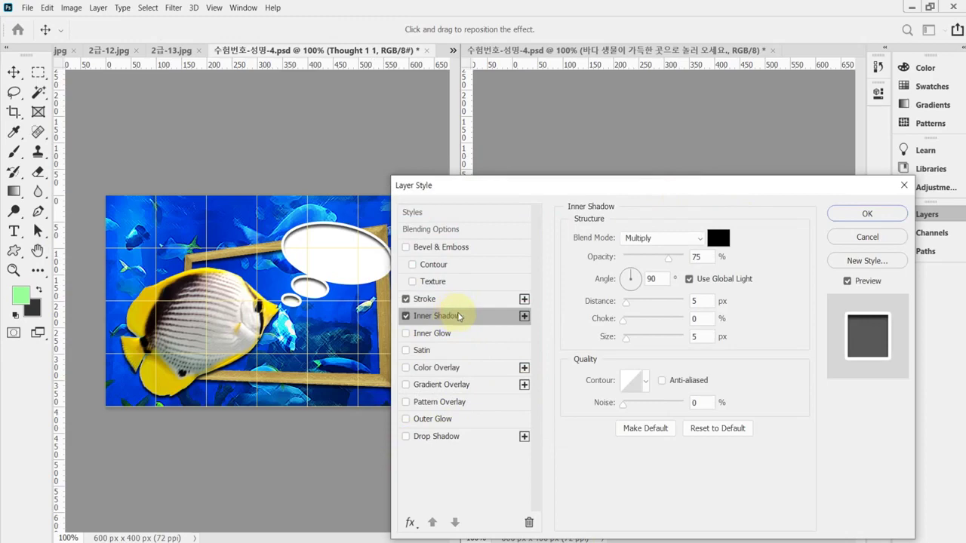
pyautogui.click(701, 257)
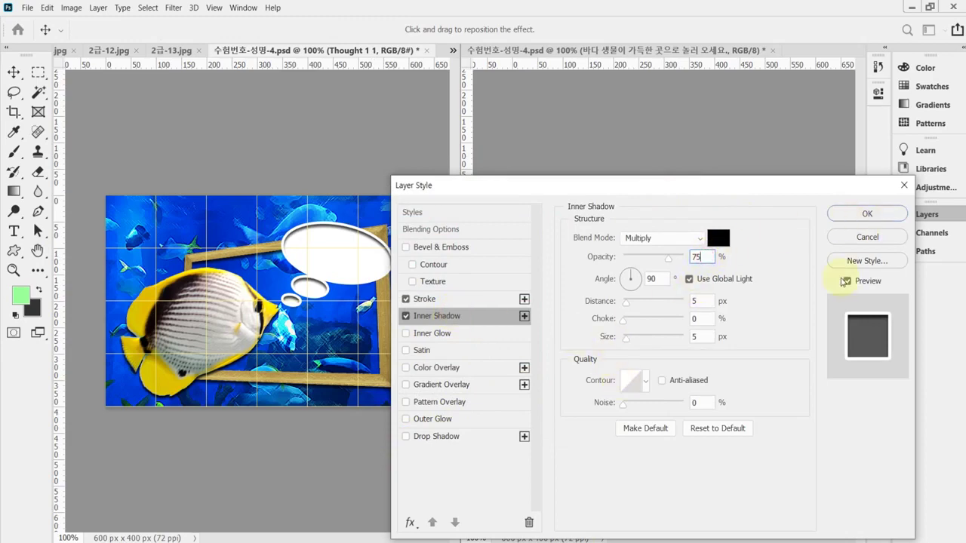
pyautogui.click(857, 215)
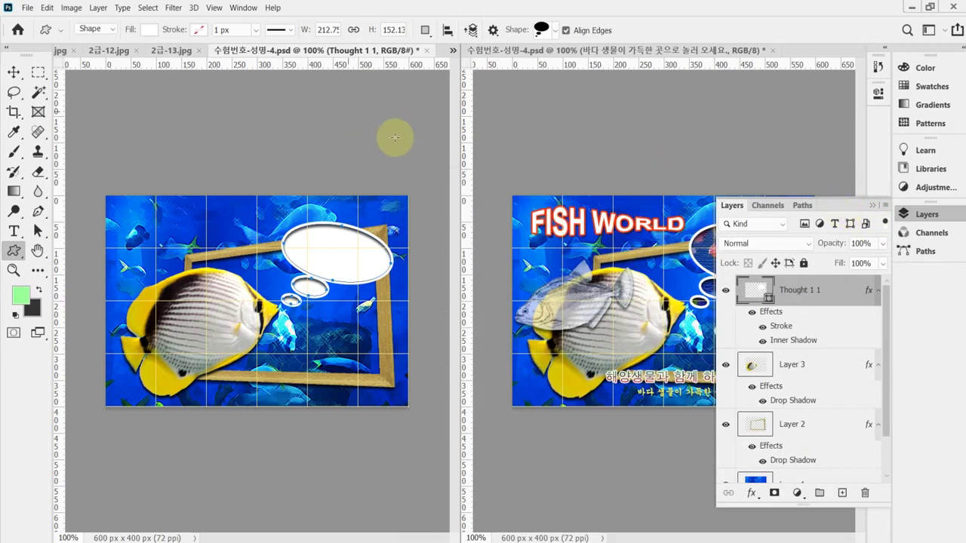
pyautogui.hotkey('ctrl', 's')
# Copy the whole pink fish image from 2급-12.jpg and paste it above the thought bubble in 수험번호-성명-4.psd.
pyautogui.click(106, 51)
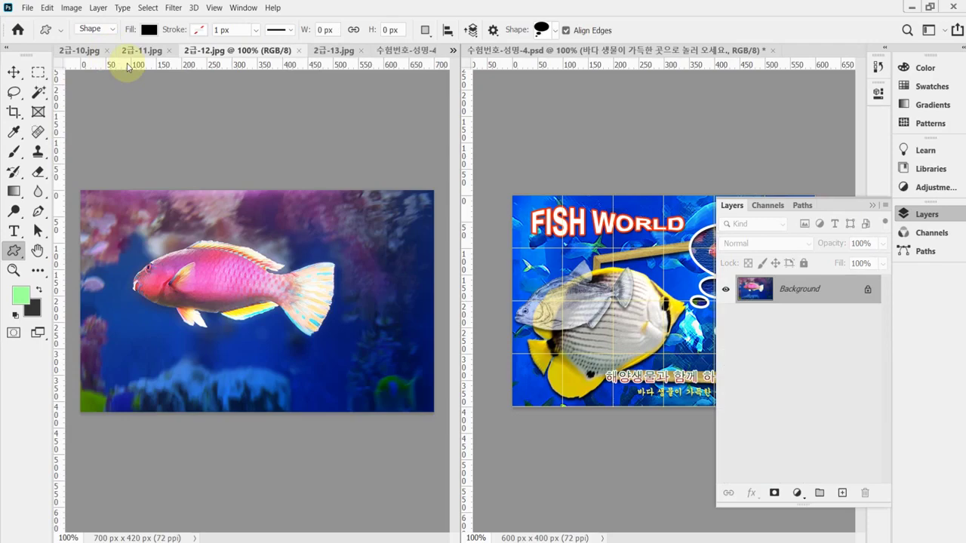
pyautogui.hotkey('ctrl', 'a')
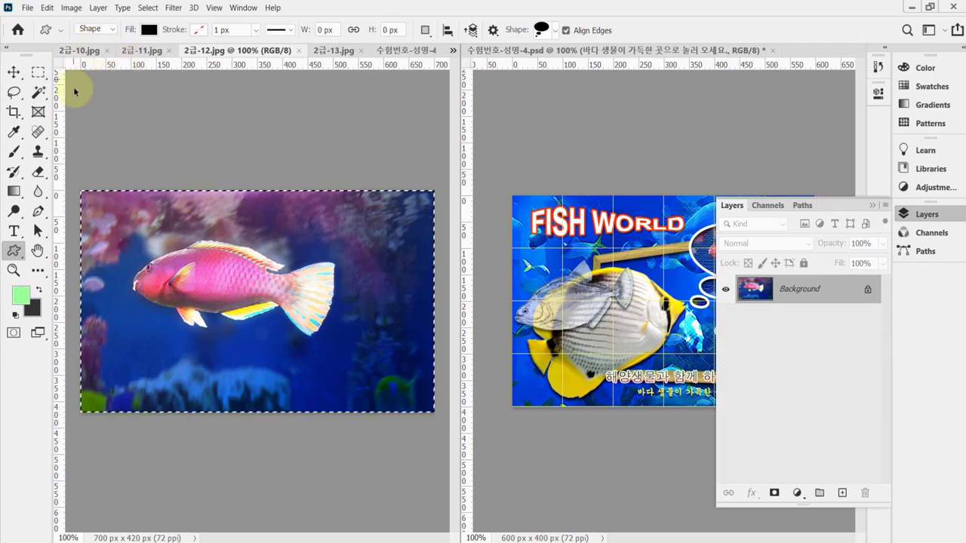
pyautogui.click(409, 50)
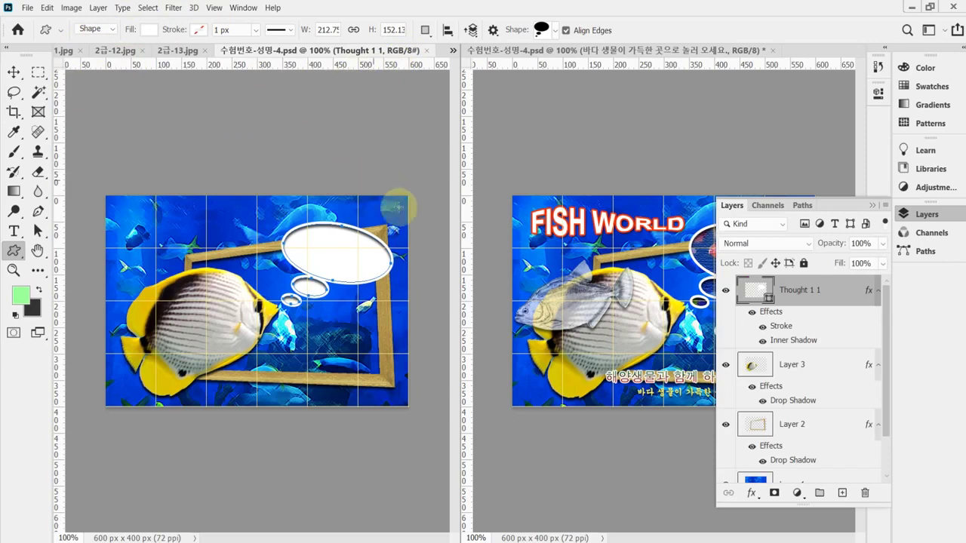
pyautogui.hotkey('ctrl', 'v')
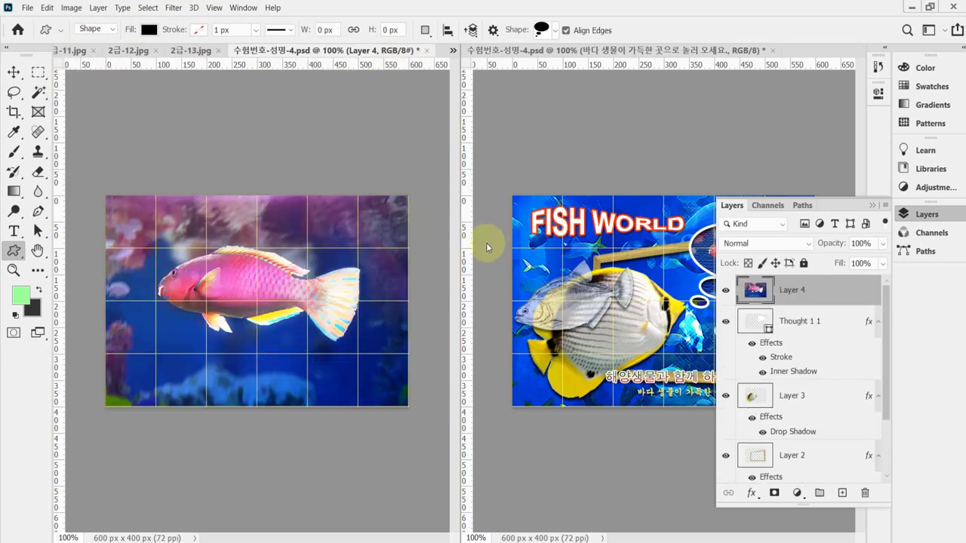
# Scale the pasted pink fish image to about 52% and position it so the fish covers the thought bubble.
pyautogui.hotkey('ctrl', 't')
pyautogui.moveTo(106, 415); pyautogui.dragTo(234, 356)
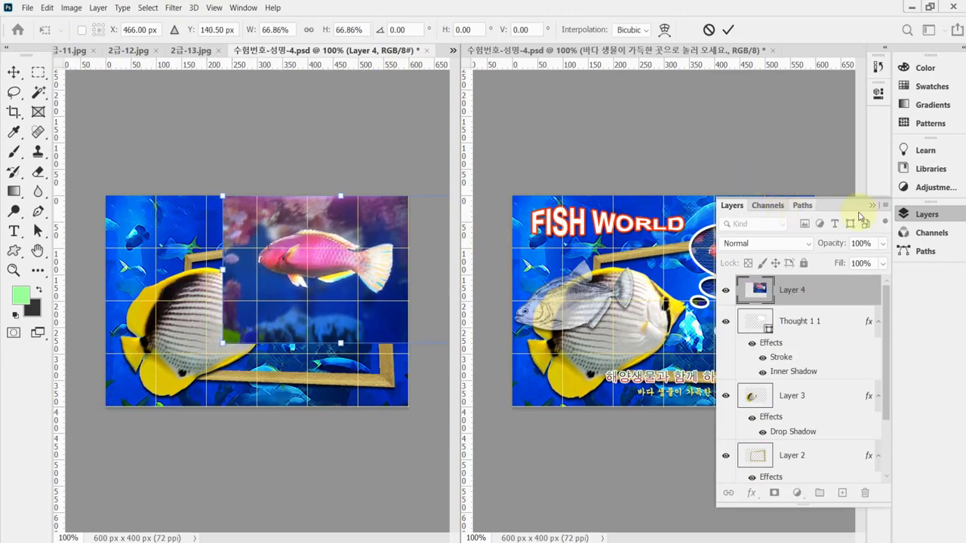
pyautogui.click(926, 214)
pyautogui.moveTo(351, 272); pyautogui.dragTo(351, 286)
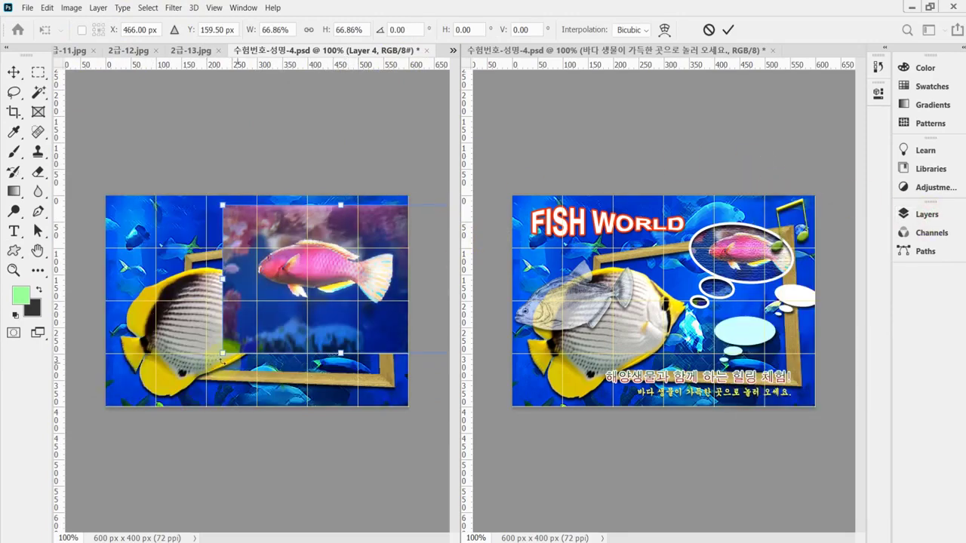
pyautogui.moveTo(223, 355); pyautogui.dragTo(276, 322)
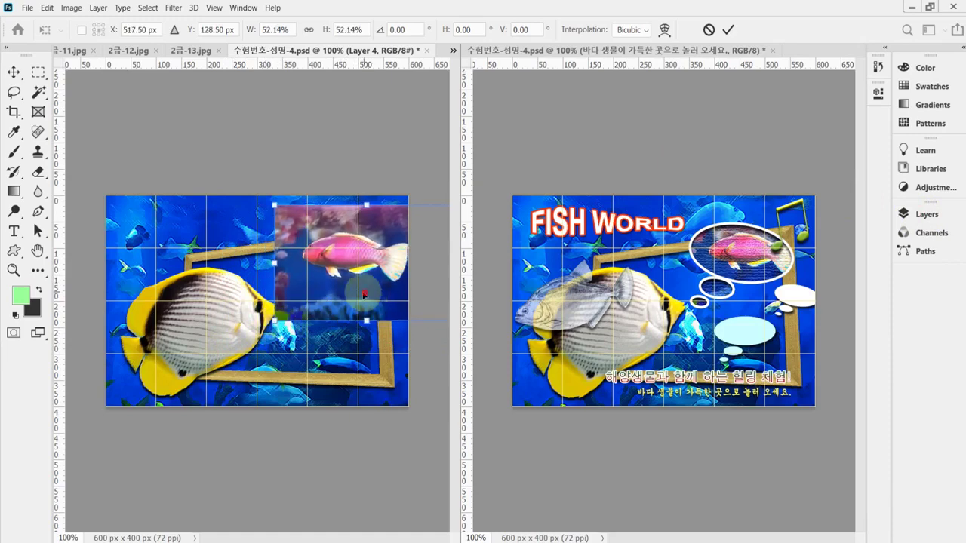
pyautogui.moveTo(367, 296); pyautogui.dragTo(354, 292)
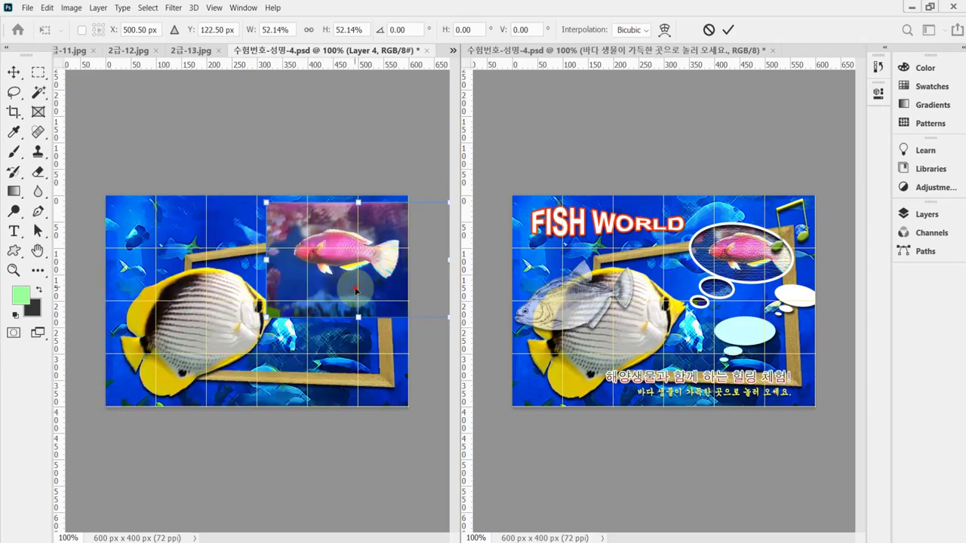
pyautogui.press('Return')
pyautogui.press('u')
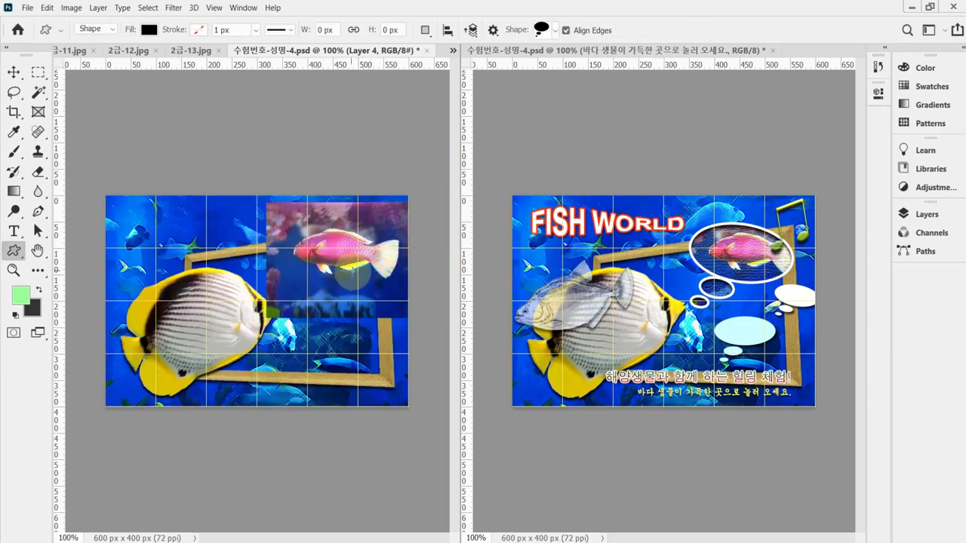
# Clip the pink fish layer to the Thought 1 1 shape below it with a clipping mask.
pyautogui.click(925, 214)
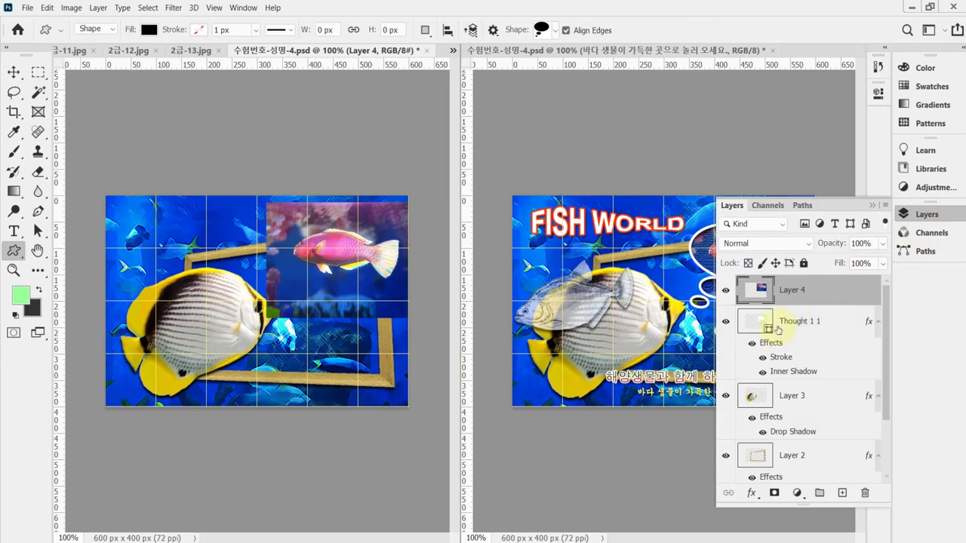
pyautogui.click(779, 326)
pyautogui.click(789, 297)
pyautogui.keyDown('alt'); pyautogui.click(815, 303); pyautogui.keyUp('alt')
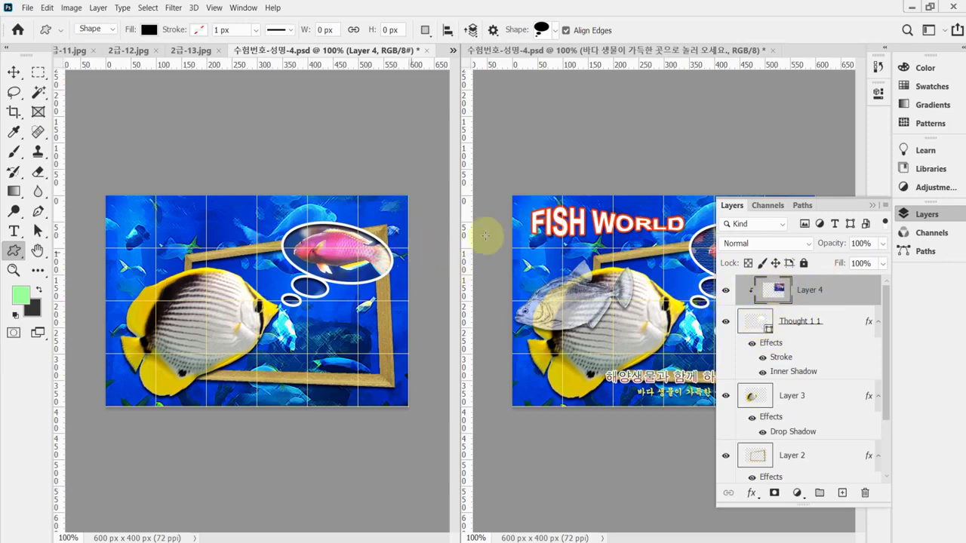
pyautogui.click(913, 217)
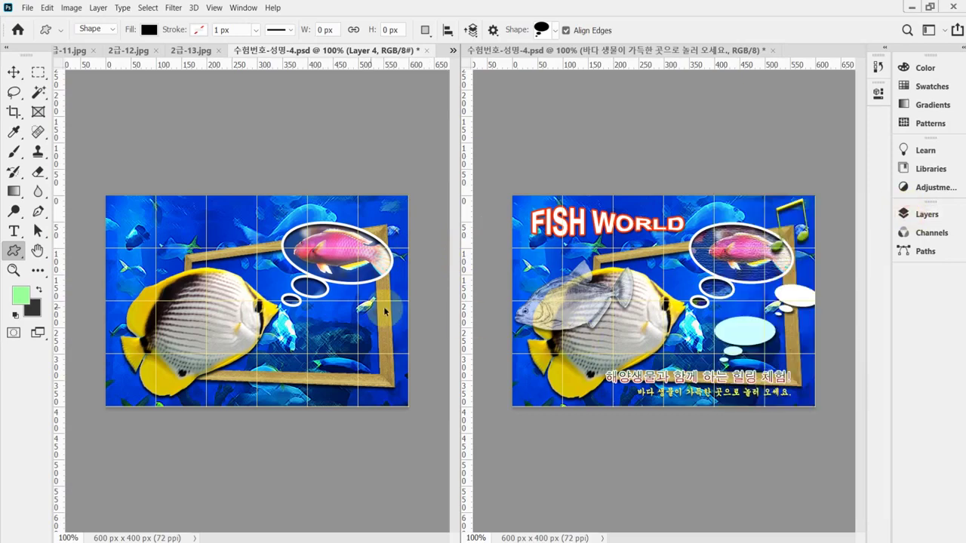
# Scale the clipped pink fish to about 87%, center it inside the thought bubble and save the file.
pyautogui.hotkey('ctrl', 't')
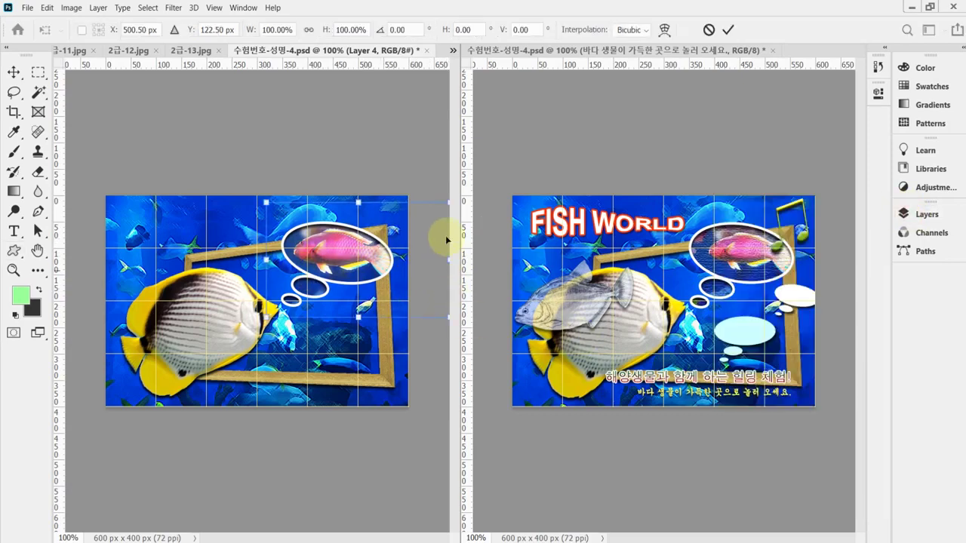
pyautogui.moveTo(449, 204); pyautogui.dragTo(428, 216)
pyautogui.moveTo(372, 253); pyautogui.dragTo(388, 236)
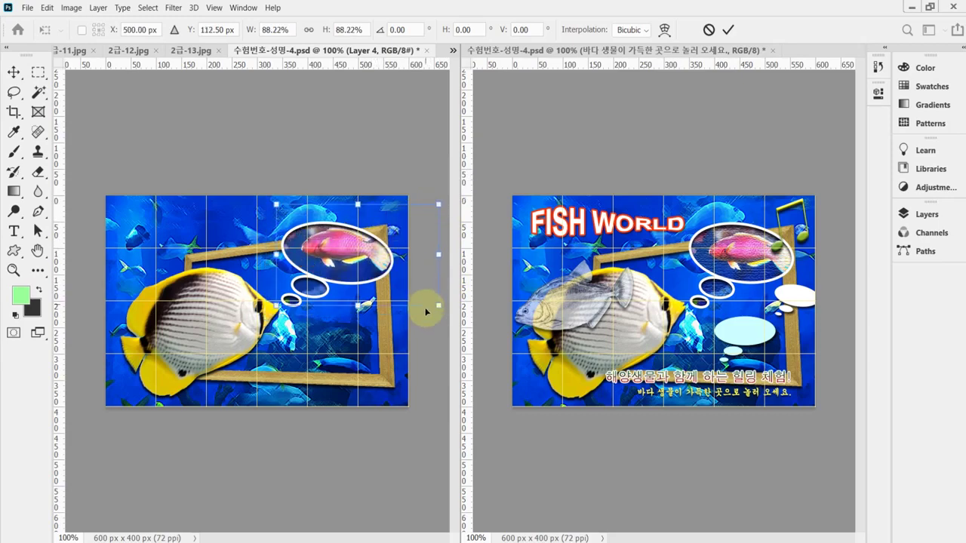
pyautogui.moveTo(437, 307); pyautogui.dragTo(432, 305)
pyautogui.moveTo(360, 270); pyautogui.dragTo(362, 271)
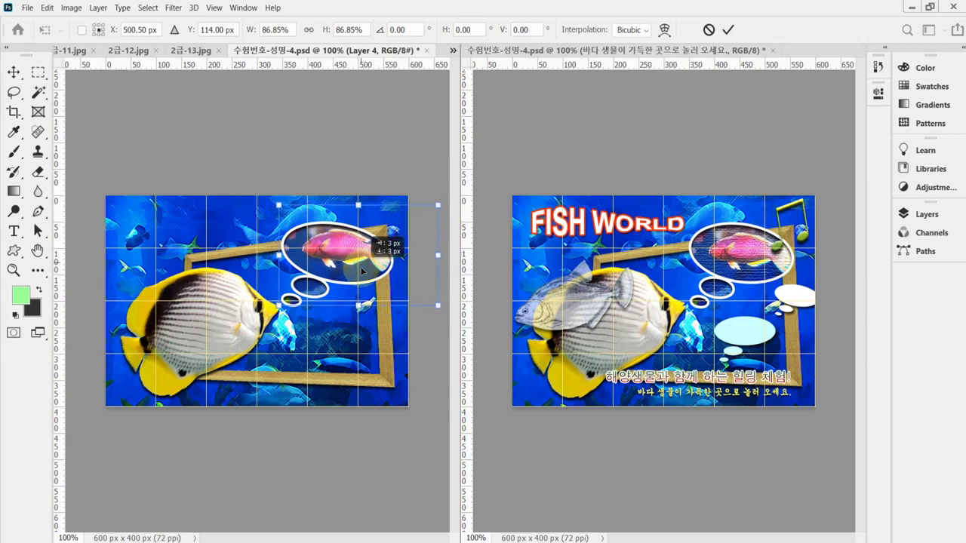
pyautogui.press('Return')
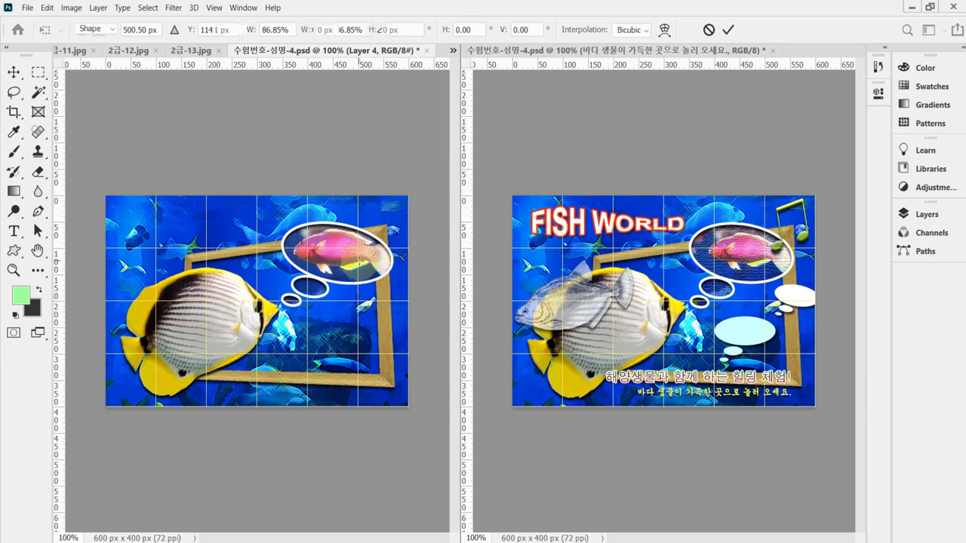
pyautogui.hotkey('ctrl', 's')
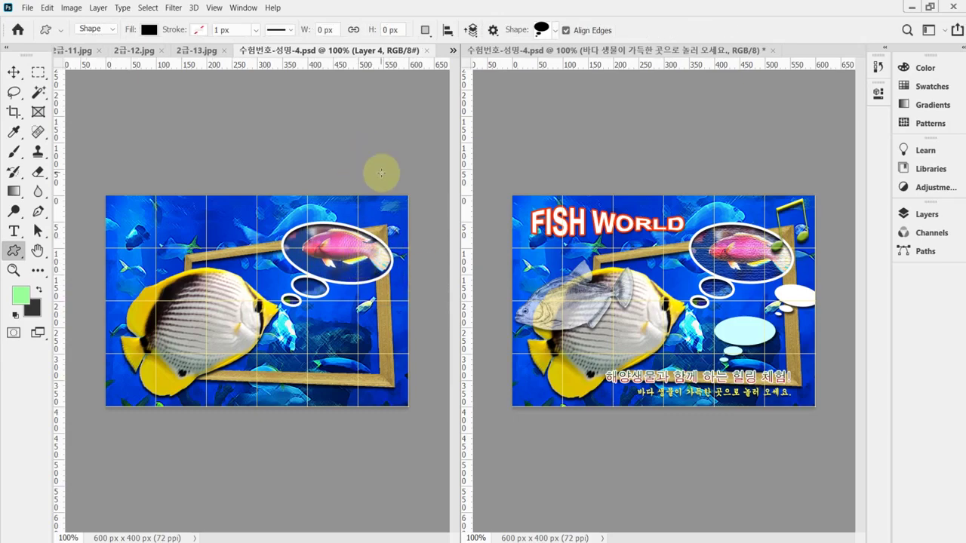
# Apply the Texturizer filter to the pink fish layer with Canvas texture, 100% scaling, relief 4 and top light, and save the file.
pyautogui.click(175, 9)
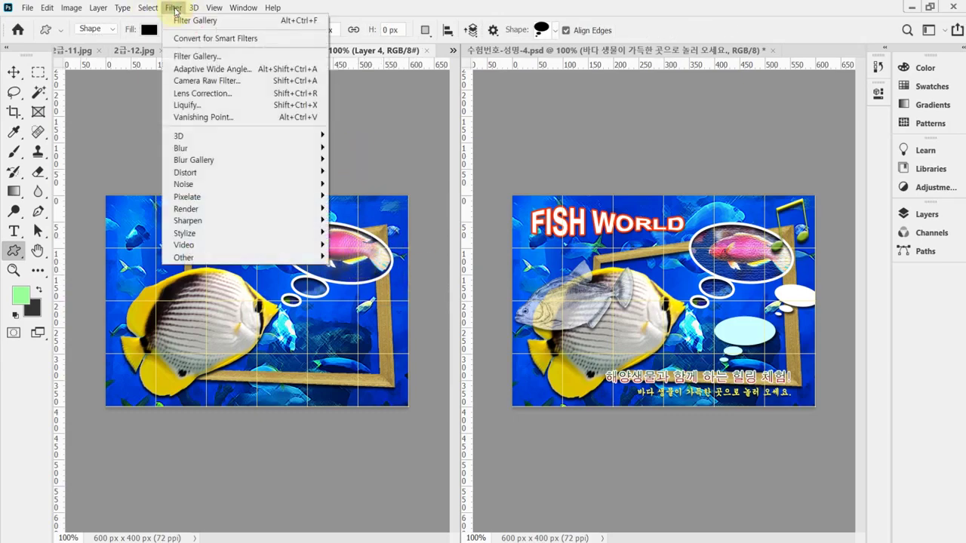
pyautogui.click(185, 59)
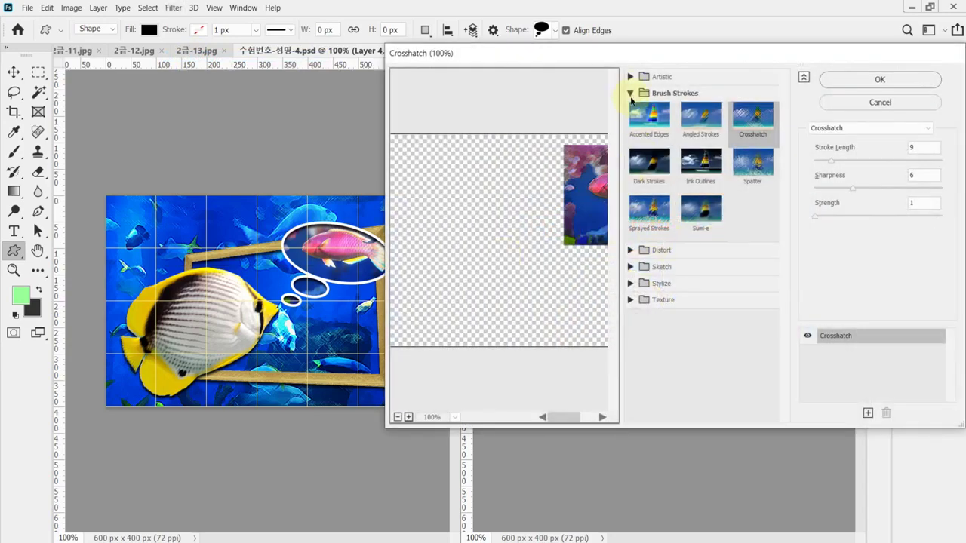
pyautogui.click(631, 94)
pyautogui.click(631, 160)
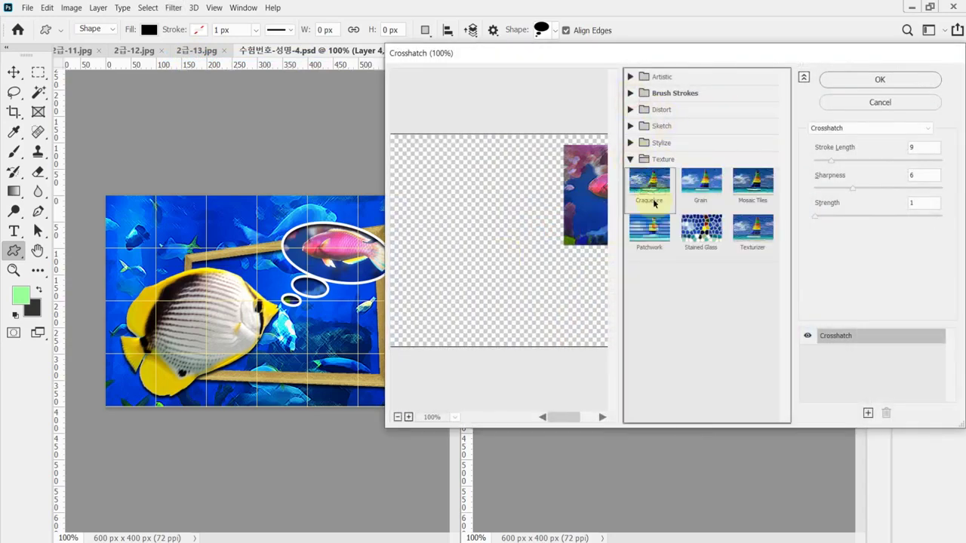
pyautogui.click(752, 239)
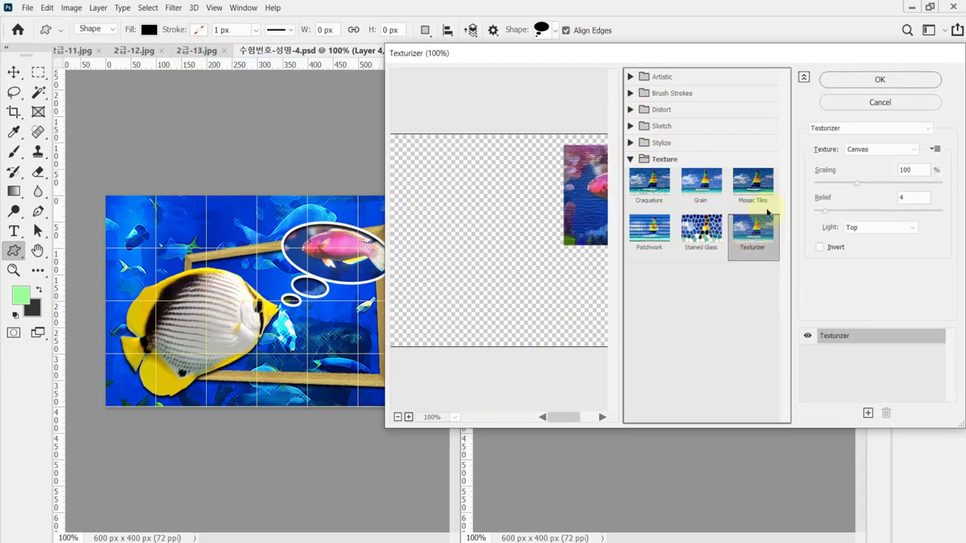
pyautogui.click(878, 80)
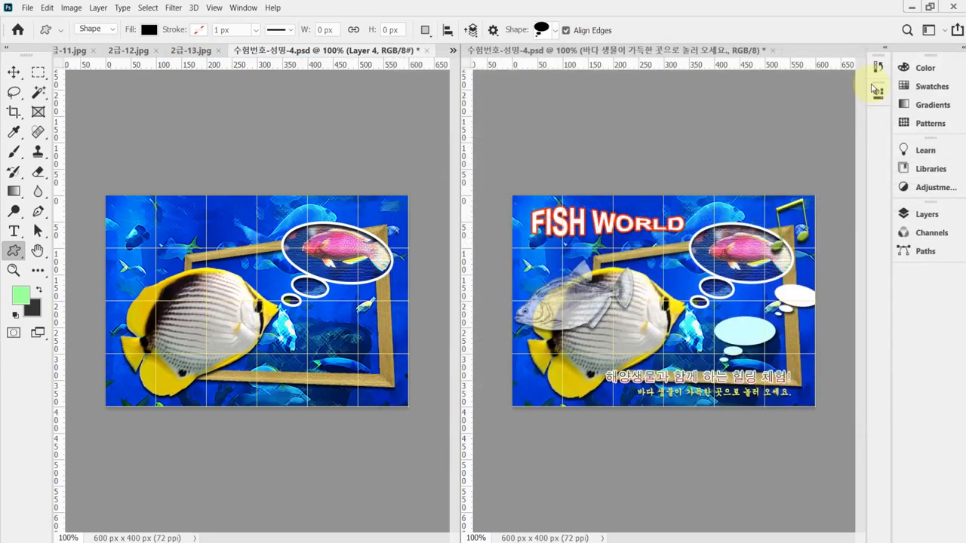
pyautogui.hotkey('ctrl', 's')
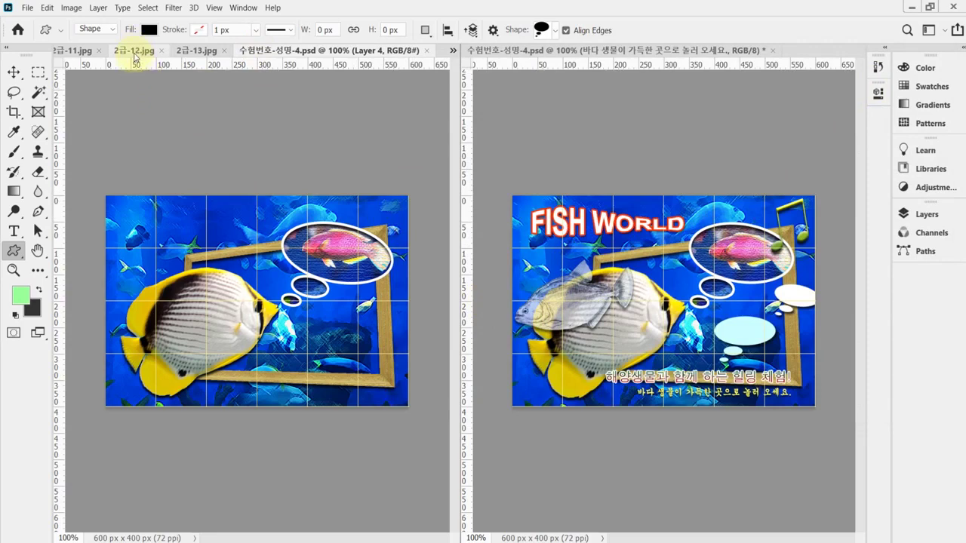
# Bring up the grey fish image 2급-13.jpg and switch to the Magic Wand tool.
pyautogui.click(200, 51)
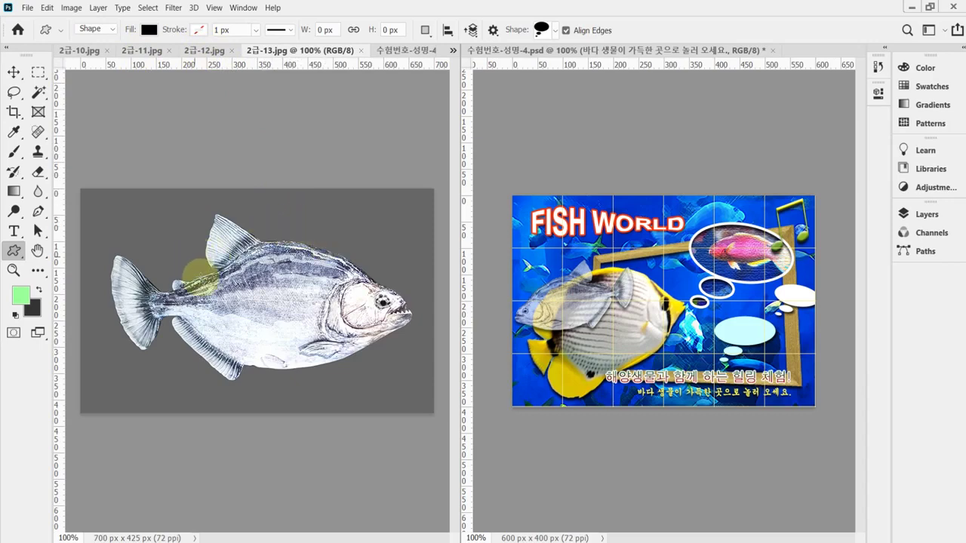
pyautogui.click(40, 96)
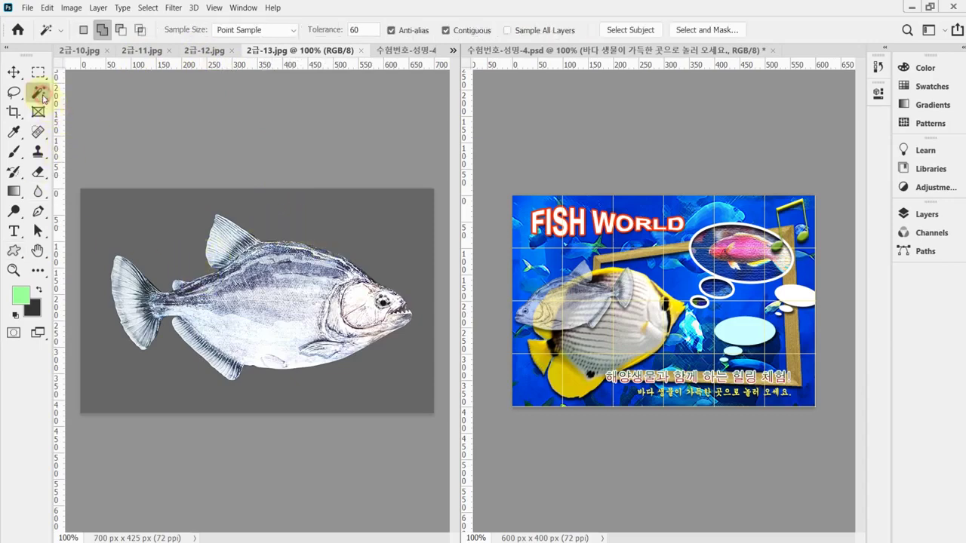
pyautogui.click(91, 121)
pyautogui.click(160, 228)
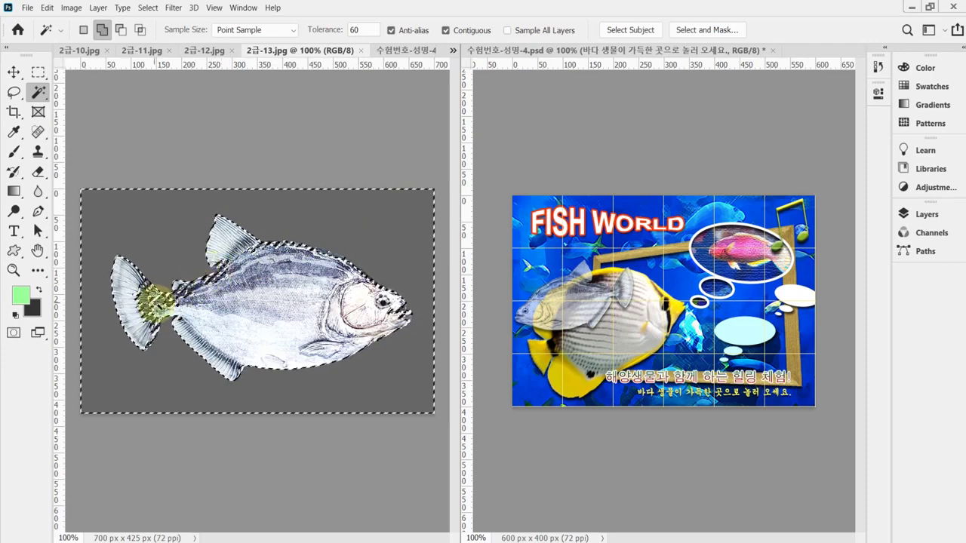
pyautogui.click(334, 148)
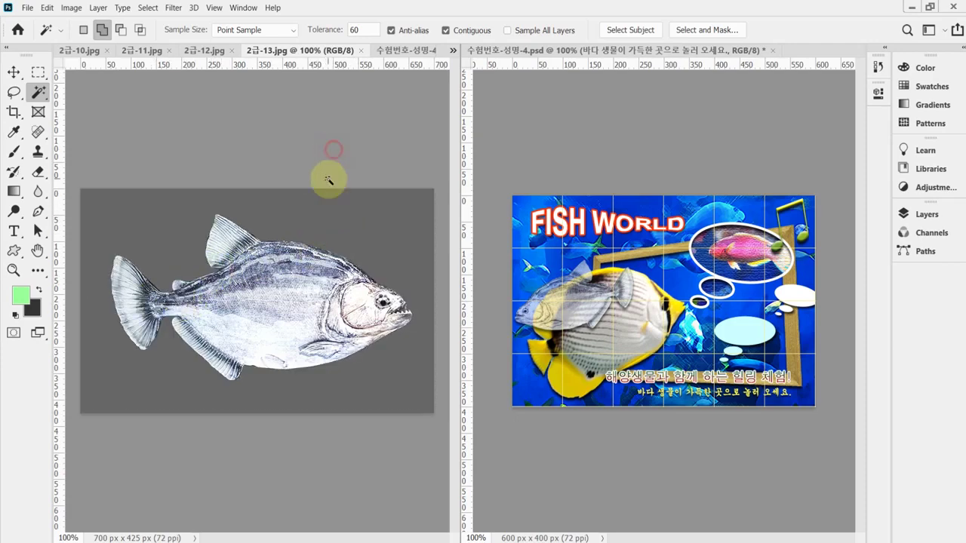
# Select the grey fish with the Magic Wand at tolerance 10 by inverting its background selection, and copy it into 수험번호-성명-4.psd.
pyautogui.click(322, 30)
pyautogui.write('1')
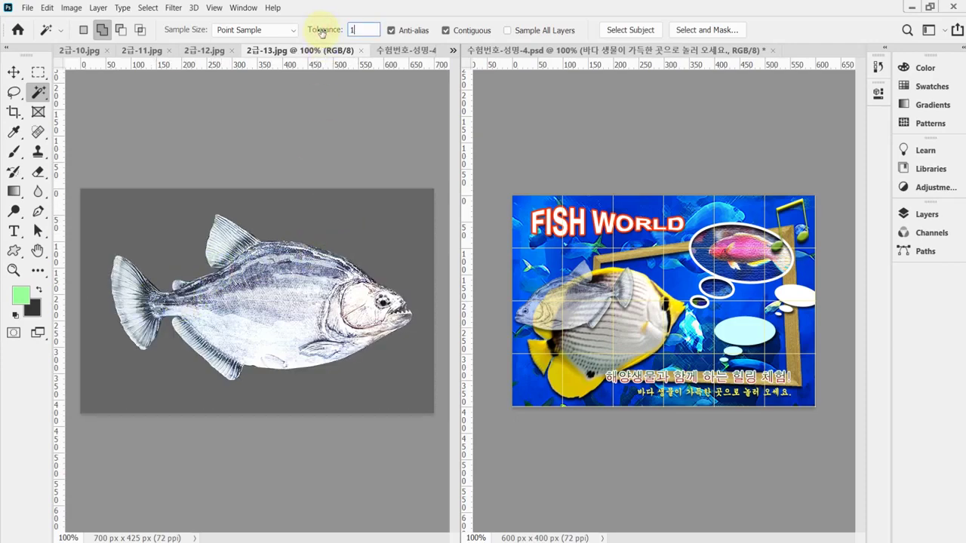
pyautogui.write('0')
pyautogui.click(354, 221)
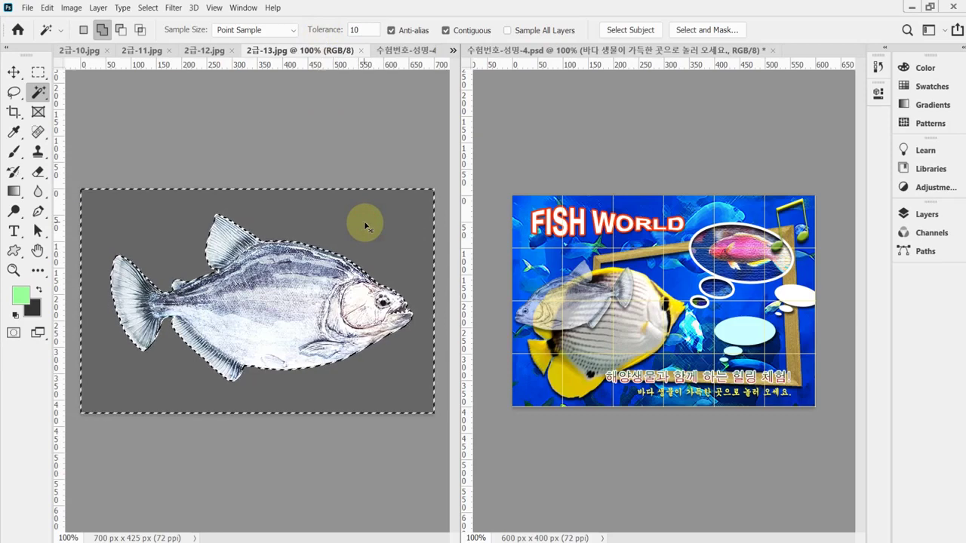
pyautogui.hotkey('ctrl', 'shift', 'i')
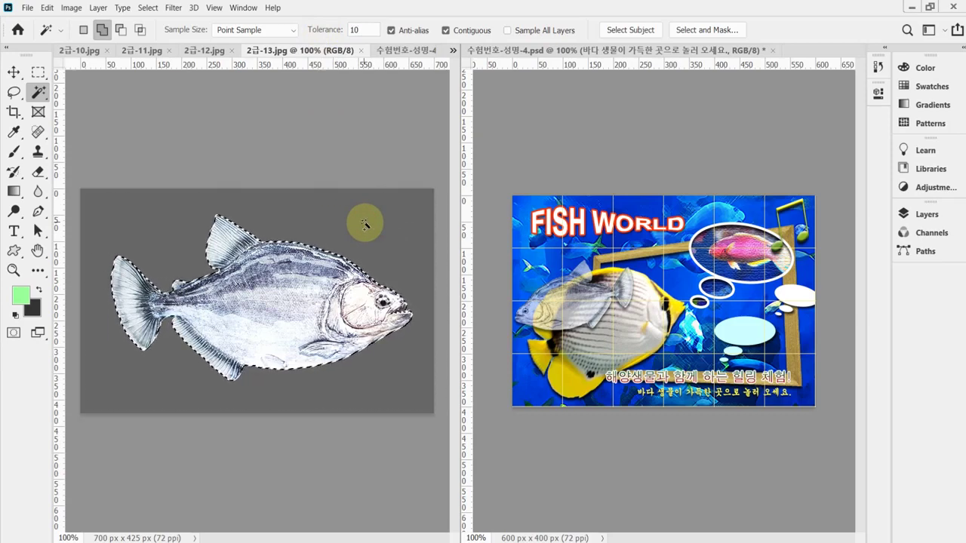
pyautogui.click(400, 50)
pyautogui.hotkey('ctrl', 'v')
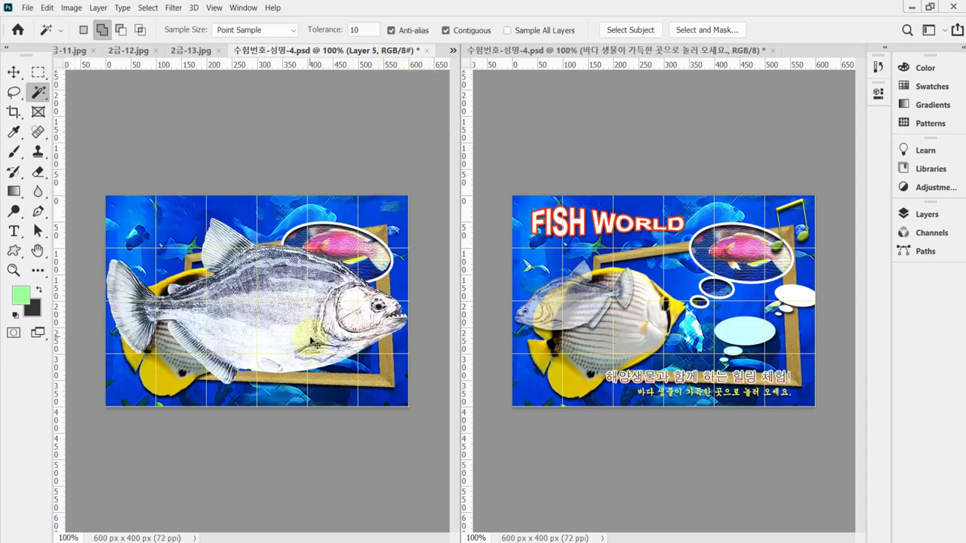
# Scale the pasted grey fish to about 41%, flip it horizontally and move it over the yellow striped fish.
pyautogui.hotkey('ctrl', 't')
pyautogui.moveTo(407, 377); pyautogui.dragTo(214, 286)
pyautogui.rightClick(157, 253)
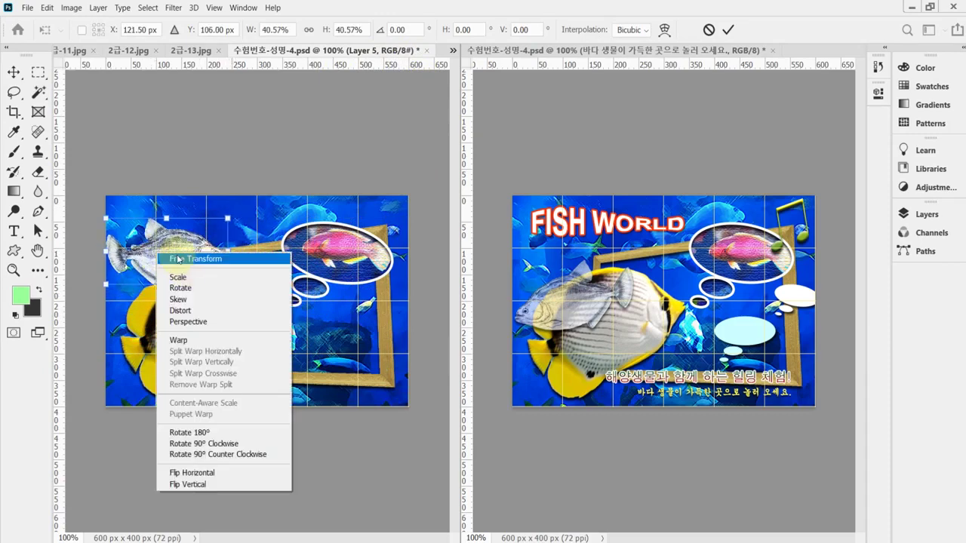
pyautogui.click(227, 472)
pyautogui.moveTo(174, 242); pyautogui.dragTo(196, 310)
# Tilt the grey fish to about a 169° angle and enlarge it to about 43%, overlapping the yellow fish's upper left side.
pyautogui.moveTo(281, 339); pyautogui.dragTo(274, 307)
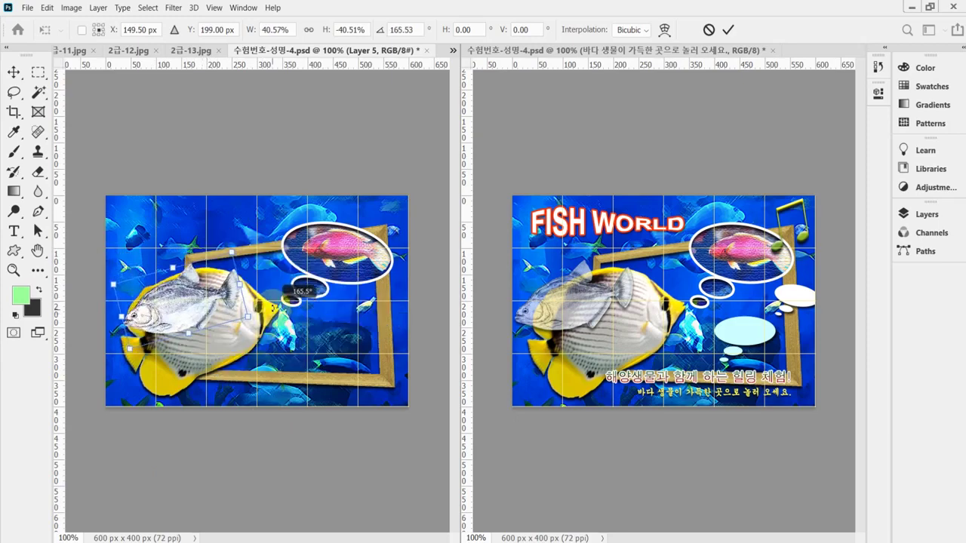
pyautogui.moveTo(182, 318)
pyautogui.mouseDown()
pyautogui.moveTo(167, 300)
pyautogui.moveTo(167, 313)
pyautogui.mouseUp()
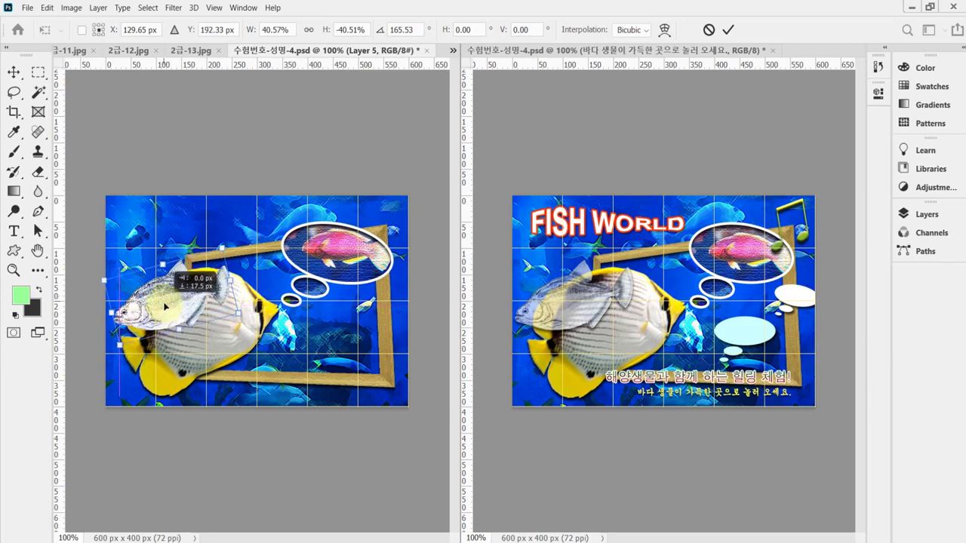
pyautogui.moveTo(221, 248); pyautogui.dragTo(229, 240)
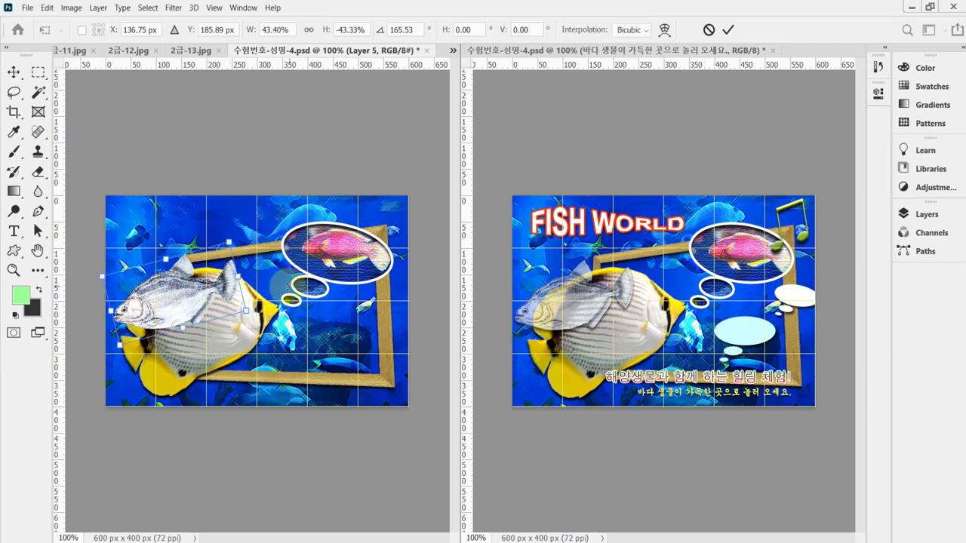
pyautogui.moveTo(288, 291); pyautogui.dragTo(288, 292)
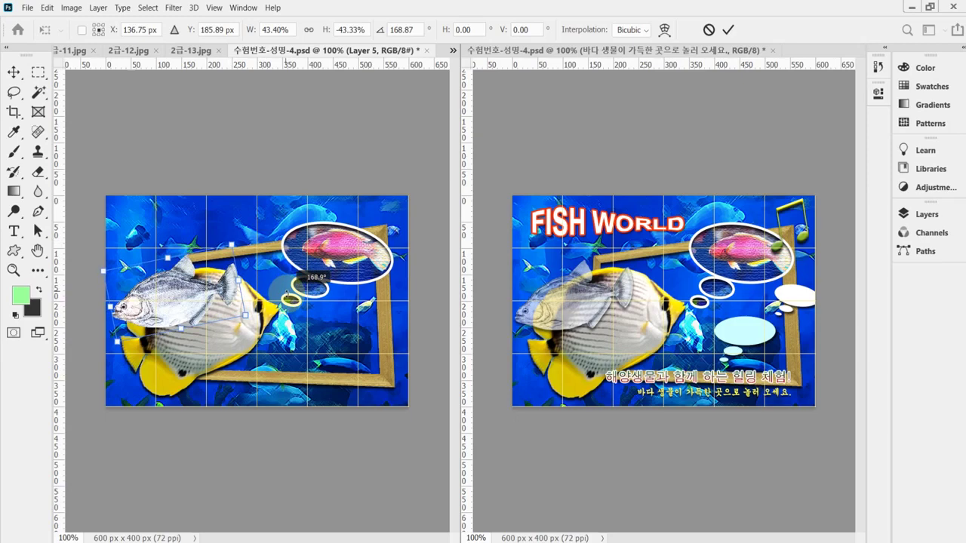
# Nudge the grey fish down about 13 px over the yellow striped fish.
pyautogui.press('Down')
pyautogui.press('Down')
pyautogui.press('Down')
pyautogui.press('Down')
pyautogui.press('Down')
pyautogui.press('Down')
pyautogui.press('Down')
pyautogui.press('Down')
pyautogui.press('Down')
pyautogui.press('Down')
pyautogui.press('Down')
pyautogui.press('Down')
pyautogui.press('Down')
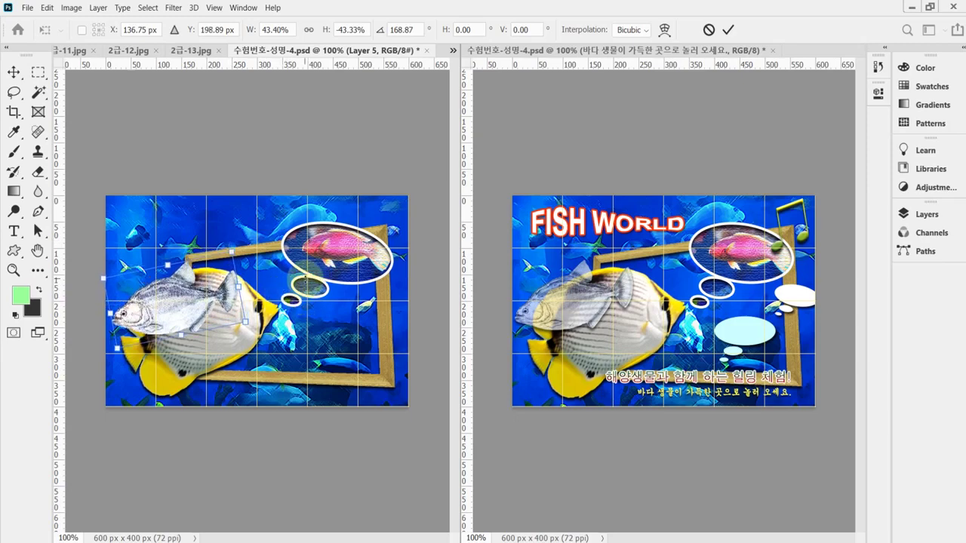
pyautogui.press('Up')
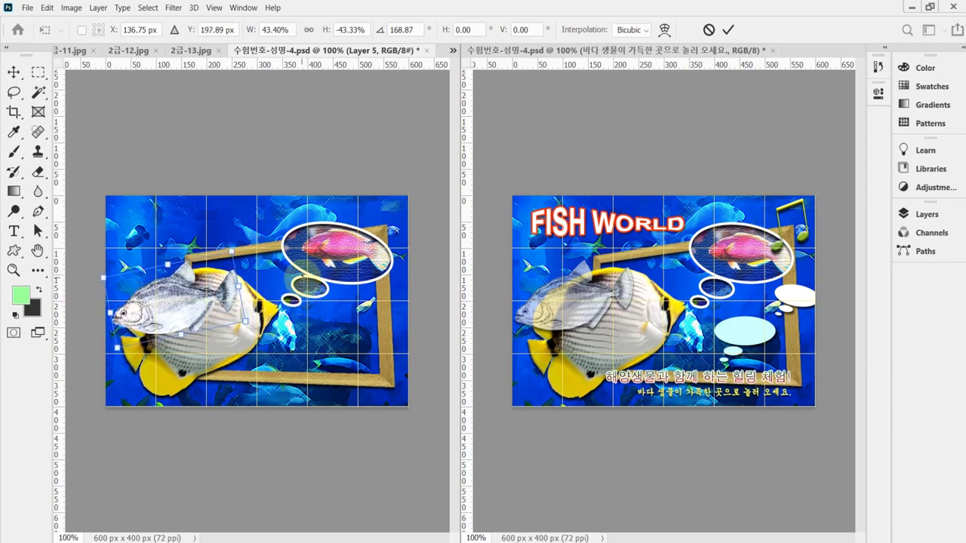
pyautogui.press('Down')
pyautogui.press('Down')
pyautogui.press('Up')
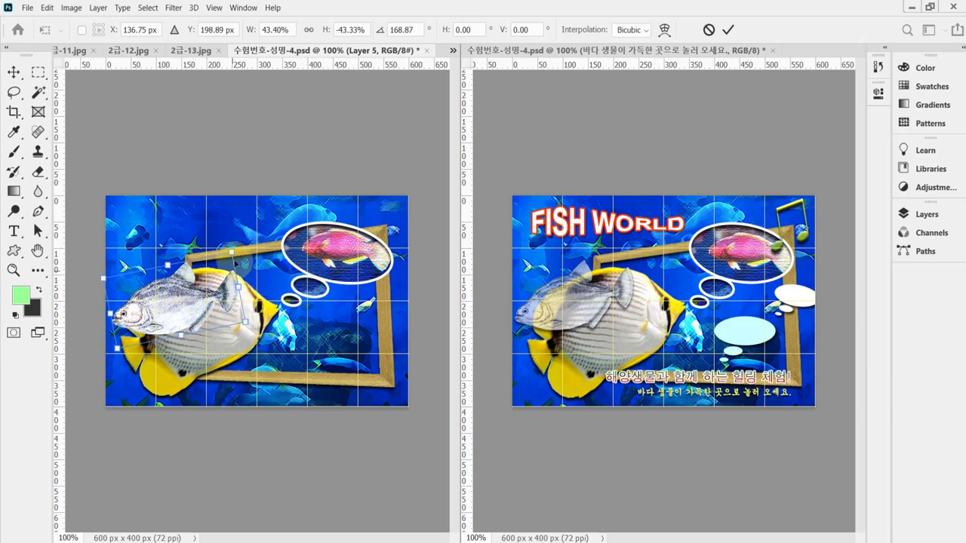
# Tilt the grey fish to about a 164° angle, shrink it to about 42.5% and raise it slightly.
pyautogui.moveTo(231, 252); pyautogui.dragTo(194, 303)
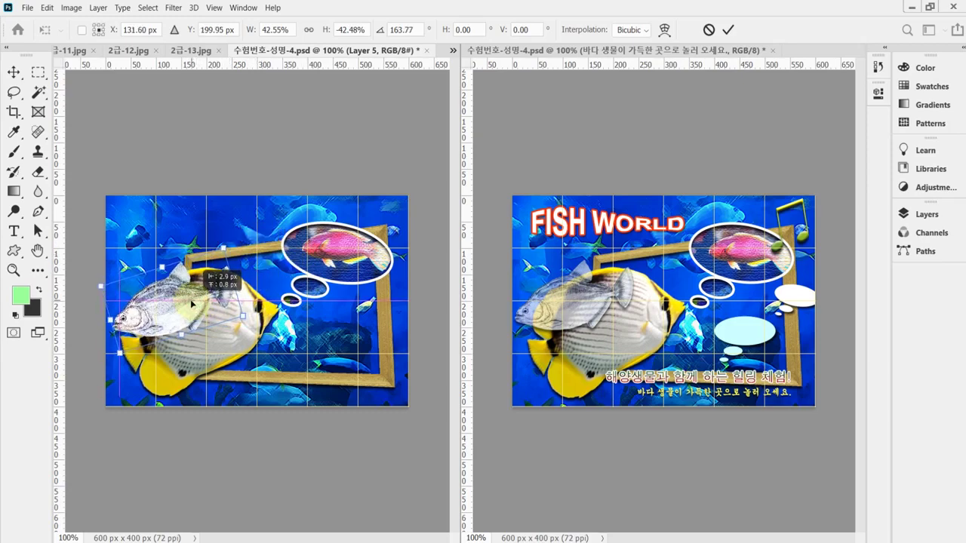
pyautogui.press('Up')
pyautogui.press('Up')
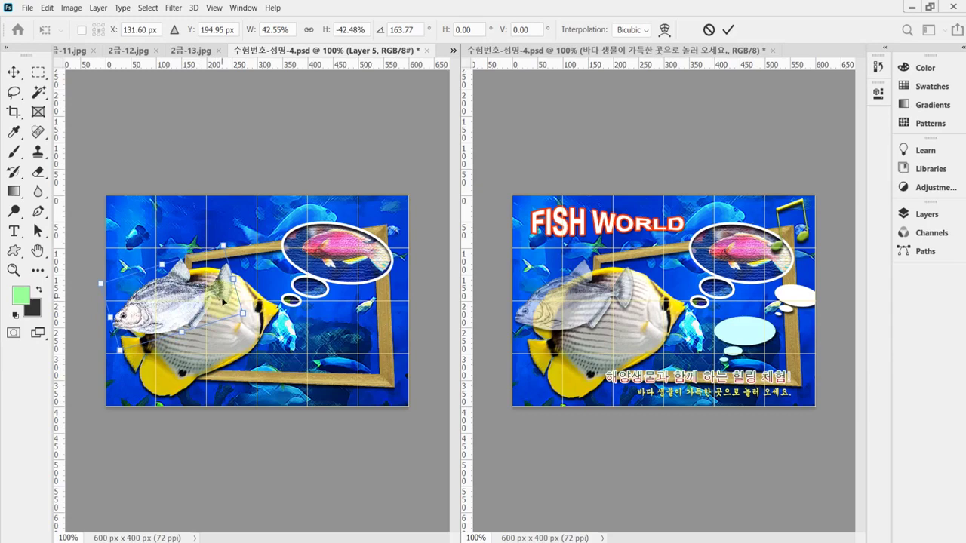
# Nudge the grey fish 5 px left and 5 px up, apply the transform and save the file.
pyautogui.press('Left')
pyautogui.press('Left')
pyautogui.press('Left')
pyautogui.press('Left')
pyautogui.press('Left')
pyautogui.press('Up')
pyautogui.press('Up')
pyautogui.press('Up')
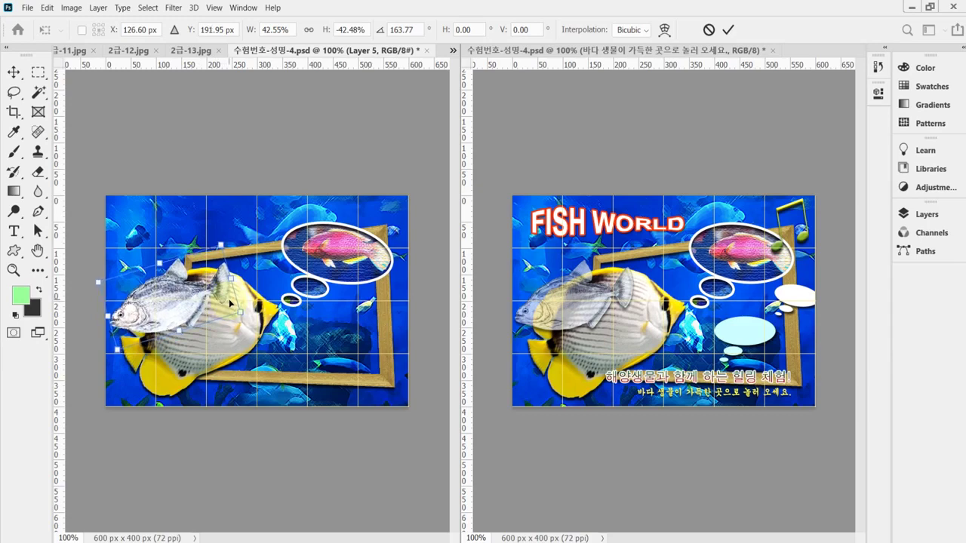
pyautogui.press('Up')
pyautogui.press('Up')
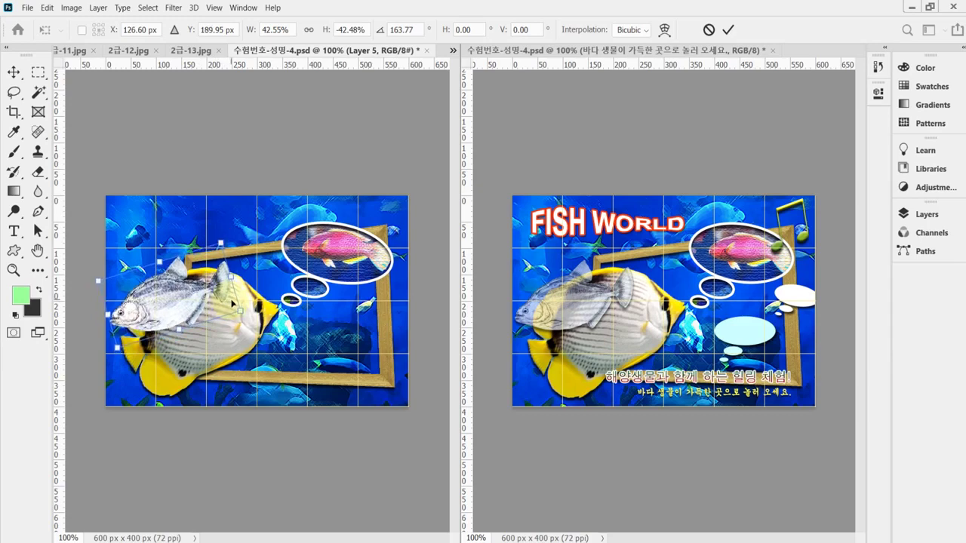
pyautogui.press('Return')
pyautogui.press('w')
pyautogui.hotkey('ctrl', 's')
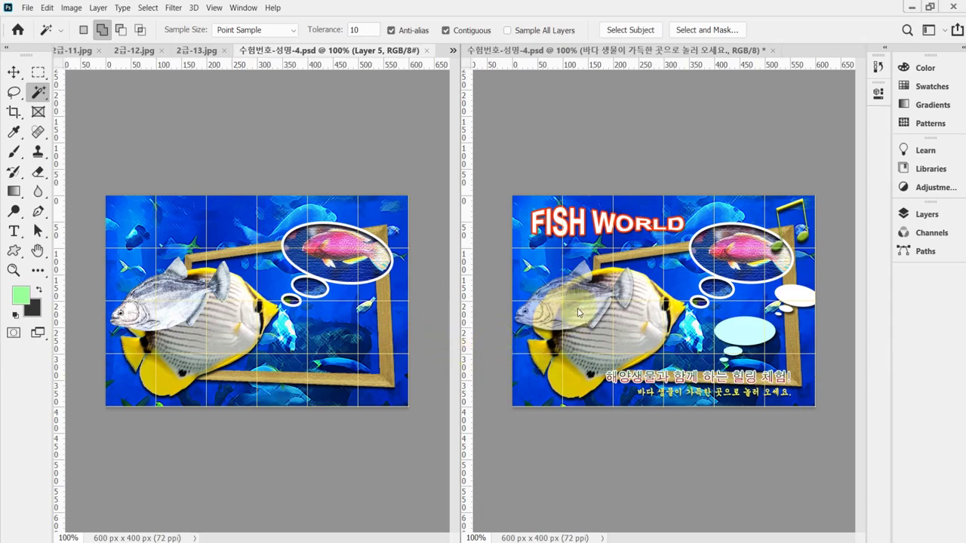
# Add a Drop Shadow to the grey fish's layer with 75% opacity.
pyautogui.click(928, 214)
pyautogui.click(752, 493)
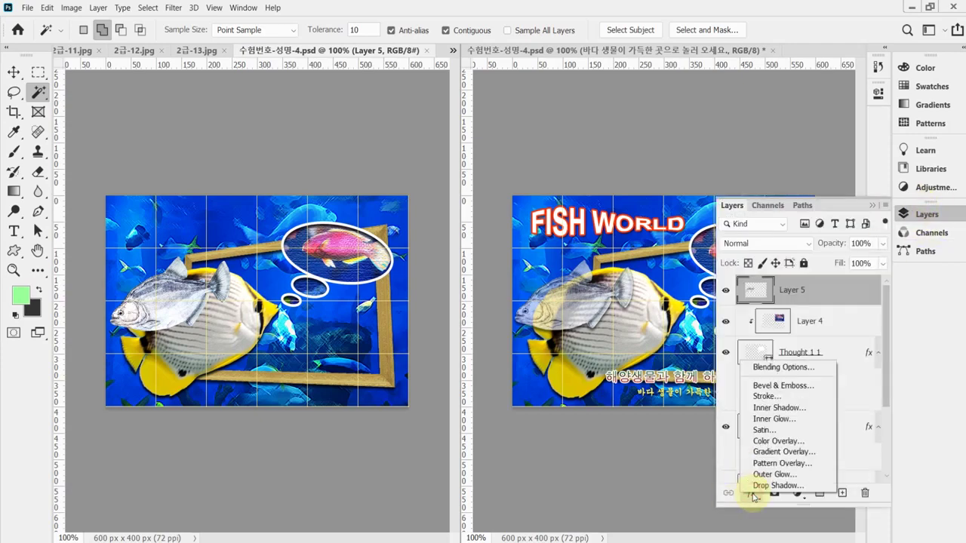
pyautogui.click(764, 486)
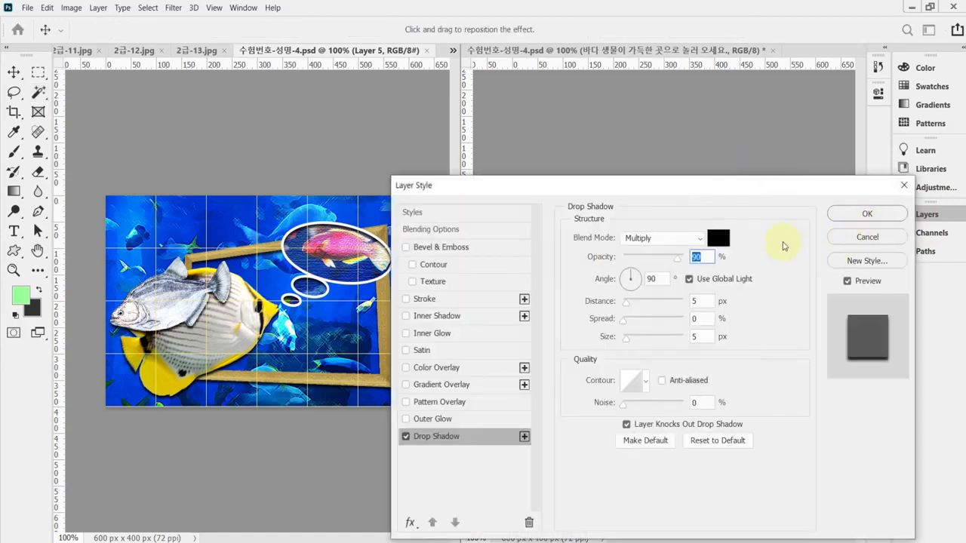
pyautogui.click(864, 214)
pyautogui.press('w')
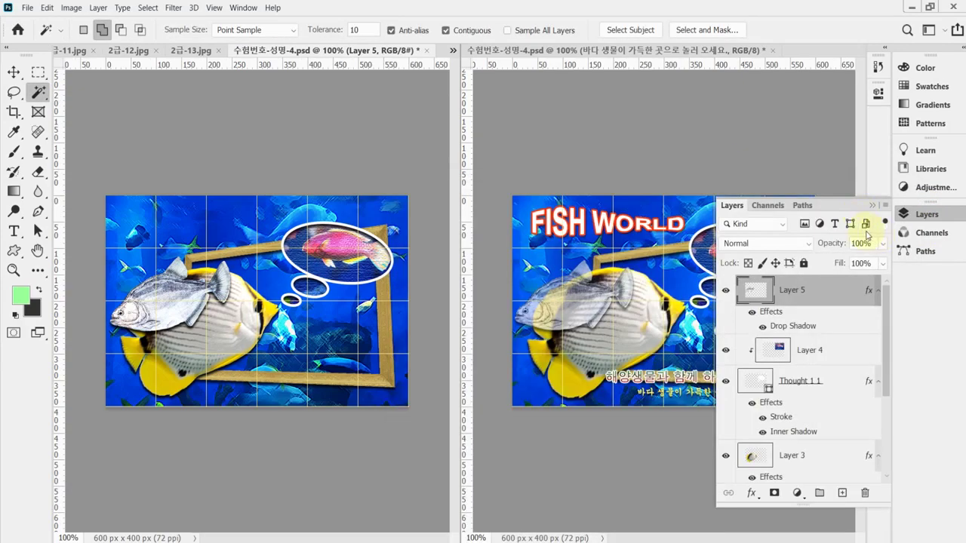
pyautogui.click(751, 493)
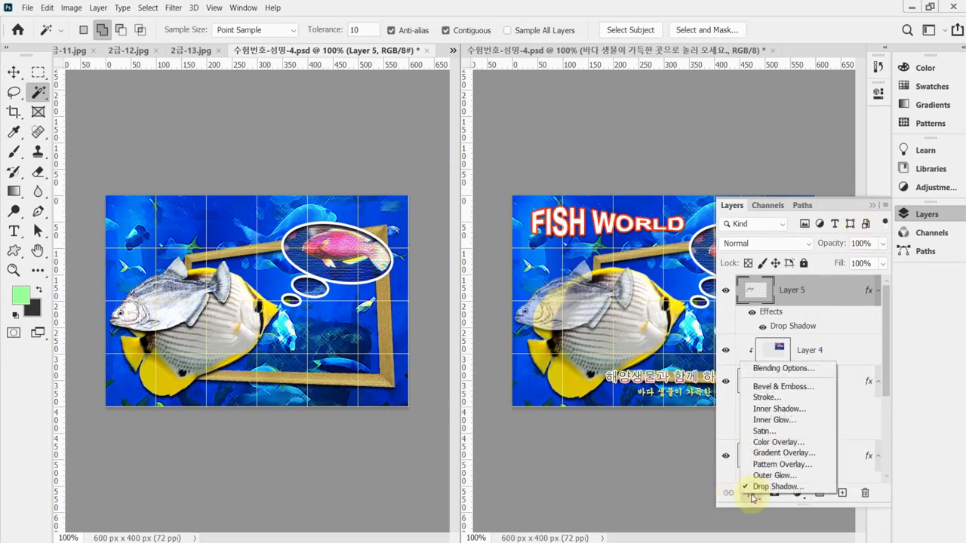
pyautogui.click(763, 489)
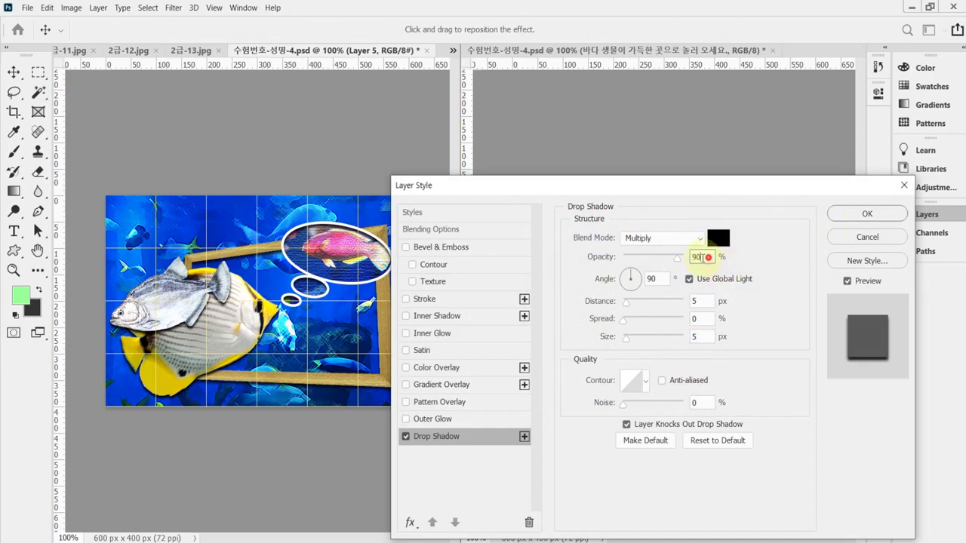
pyautogui.click(688, 278)
pyautogui.write('75')
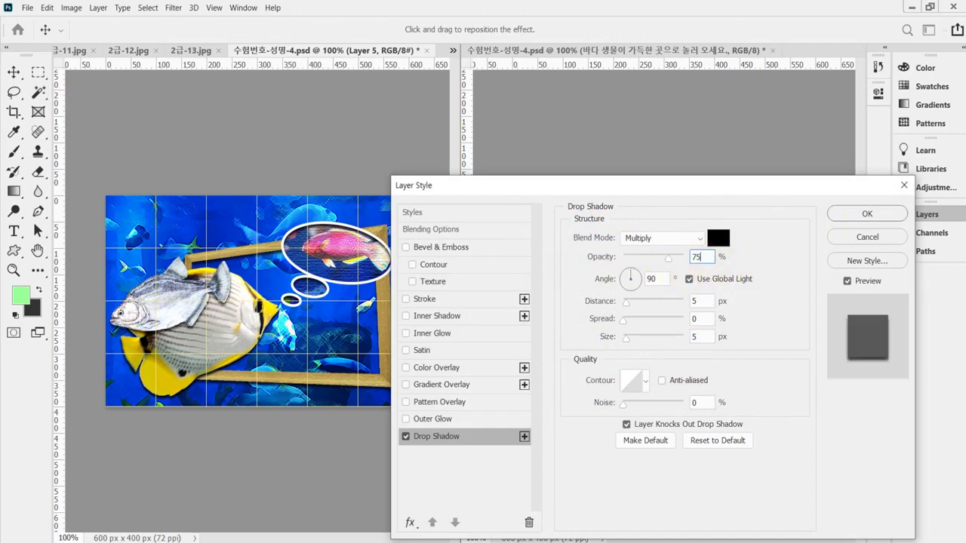
pyautogui.press('Return')
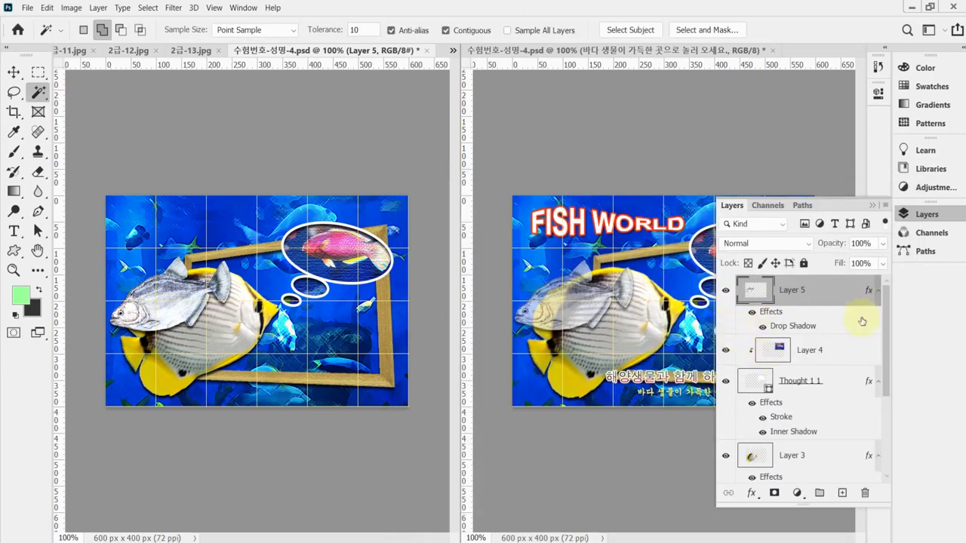
# Lower the grey fish layer's opacity to 70%.
pyautogui.moveTo(830, 247); pyautogui.dragTo(827, 248)
pyautogui.moveTo(827, 248); pyautogui.dragTo(826, 247)
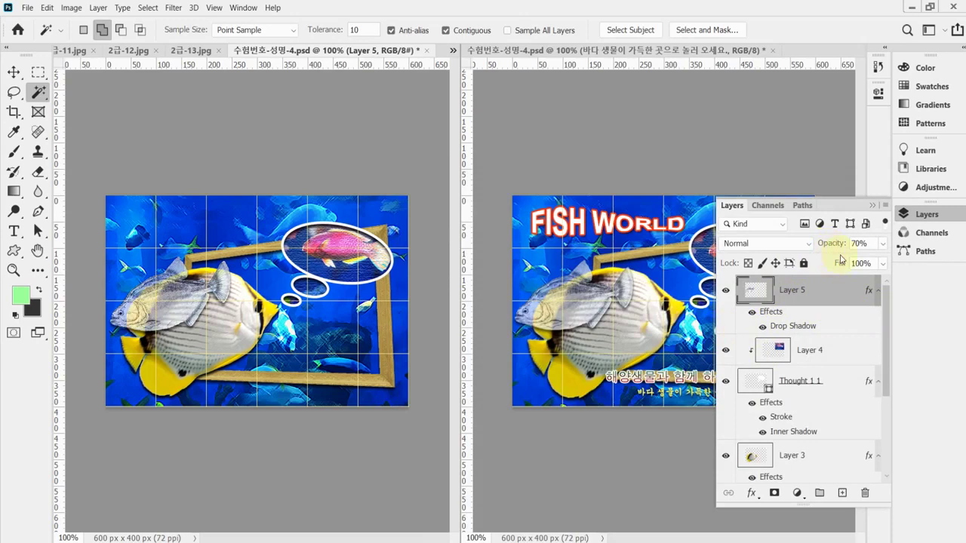
pyautogui.press('Return')
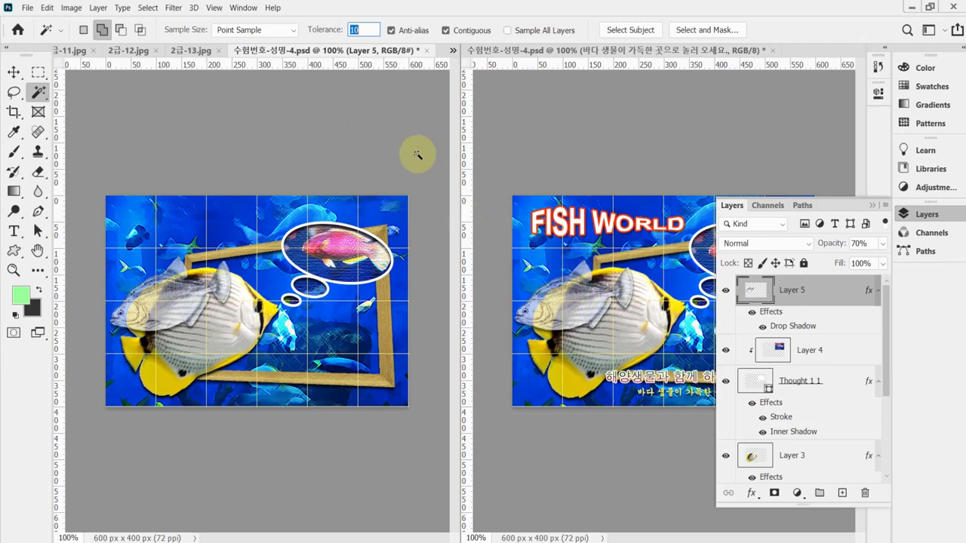
# Draw a thought-bubble custom shape about 130 × 110 px inside the wooden frame's lower right area.
pyautogui.click(14, 250)
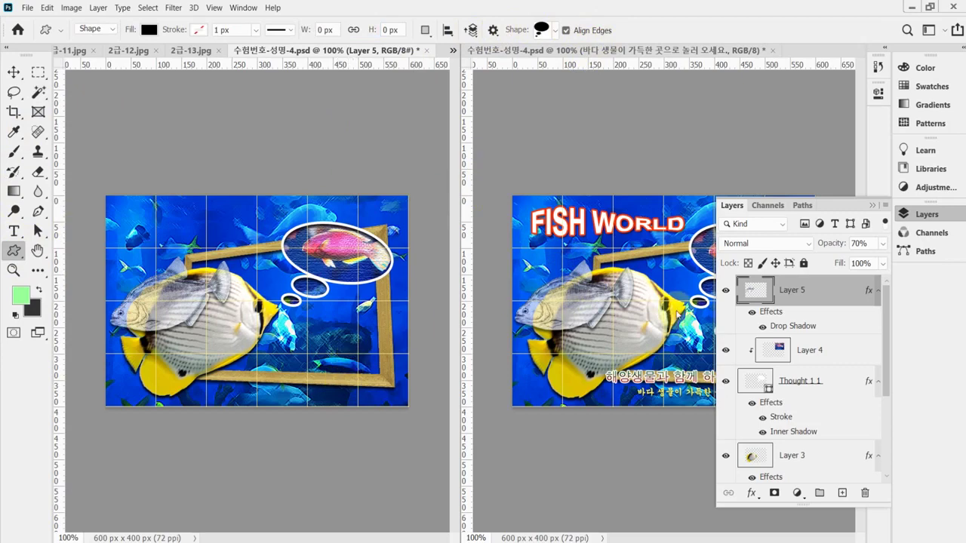
pyautogui.click(921, 215)
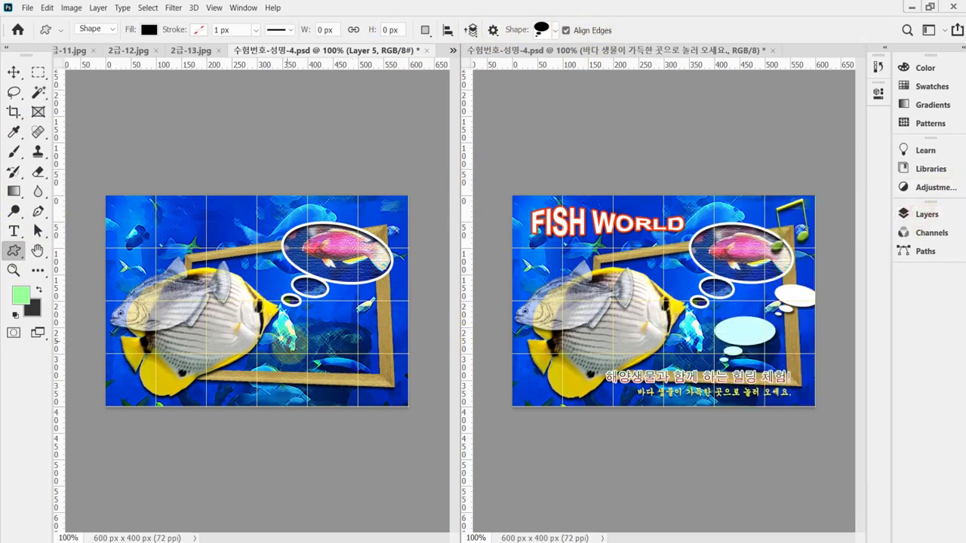
pyautogui.moveTo(274, 319); pyautogui.dragTo(348, 344)
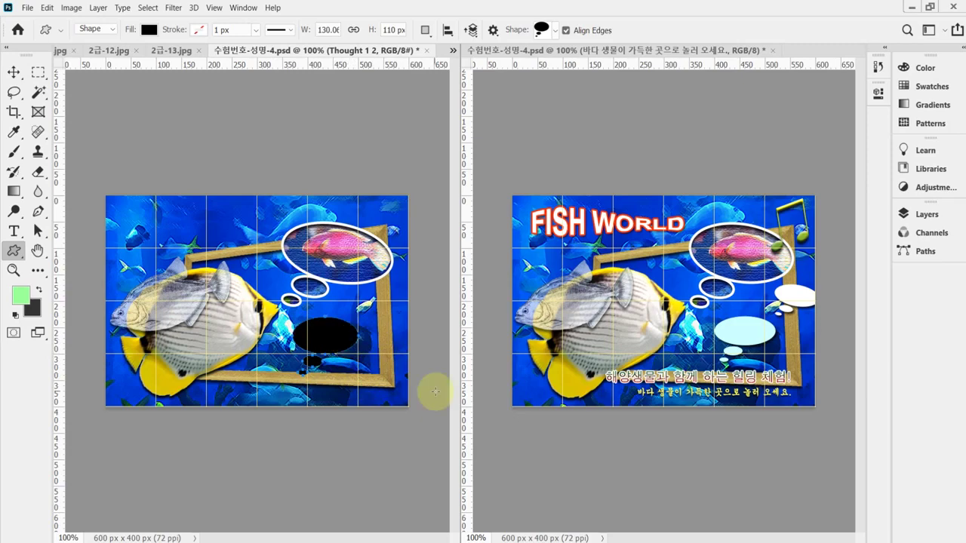
# Fill the new thought bubble with light cyan #ccffff.
pyautogui.click(923, 214)
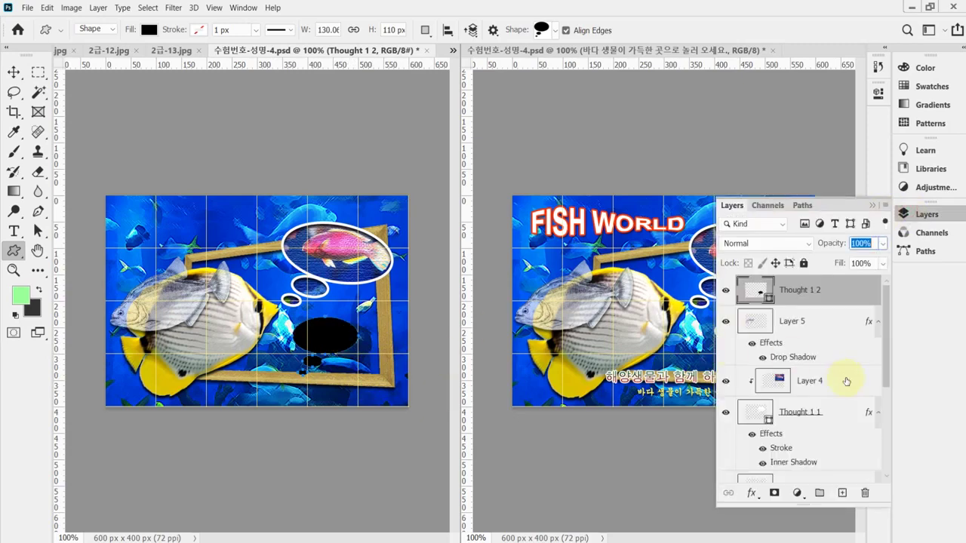
pyautogui.doubleClick(757, 290)
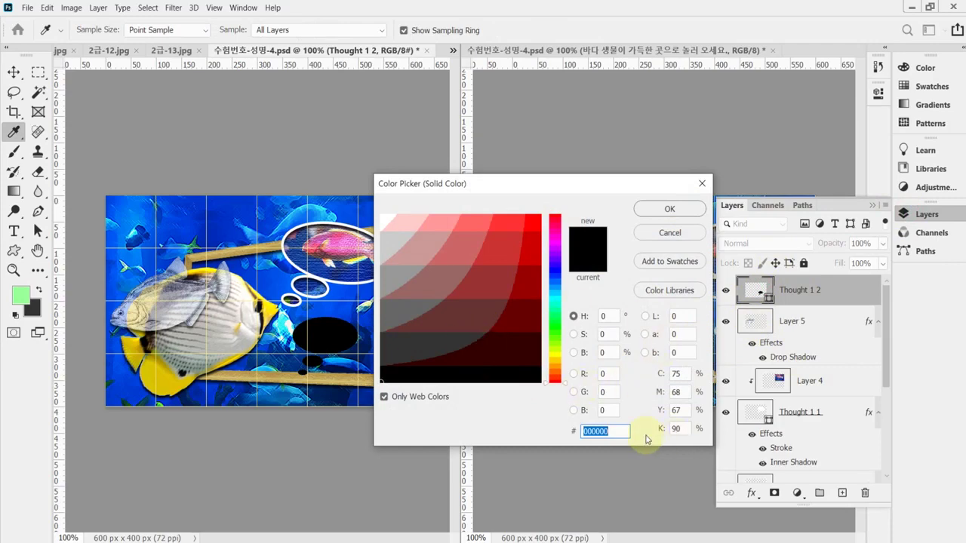
pyautogui.write('cff')
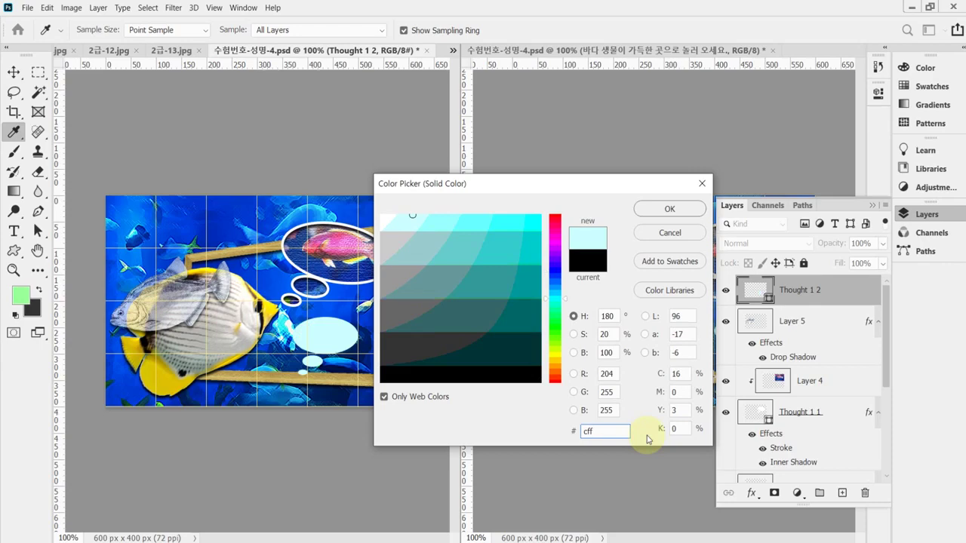
pyautogui.write('fff')
pyautogui.press('Return')
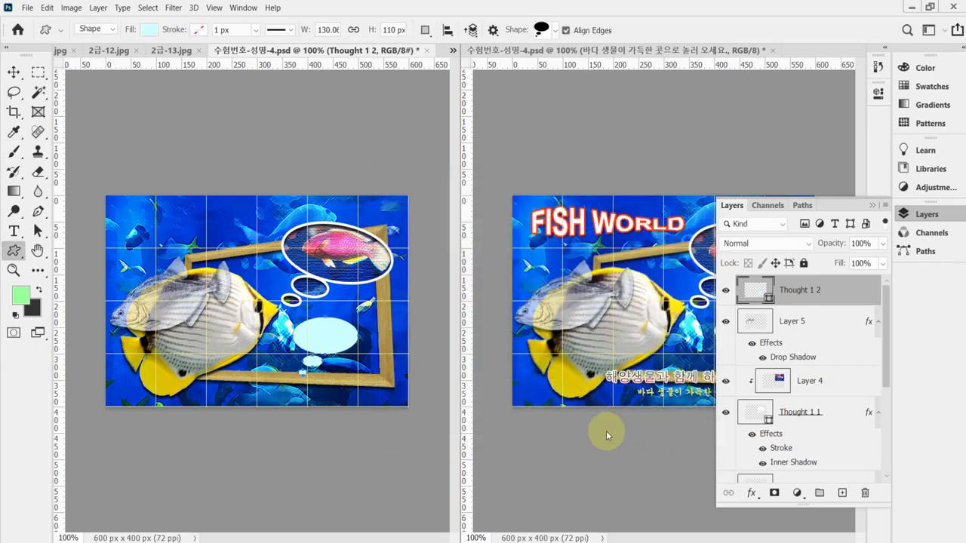
pyautogui.click(924, 214)
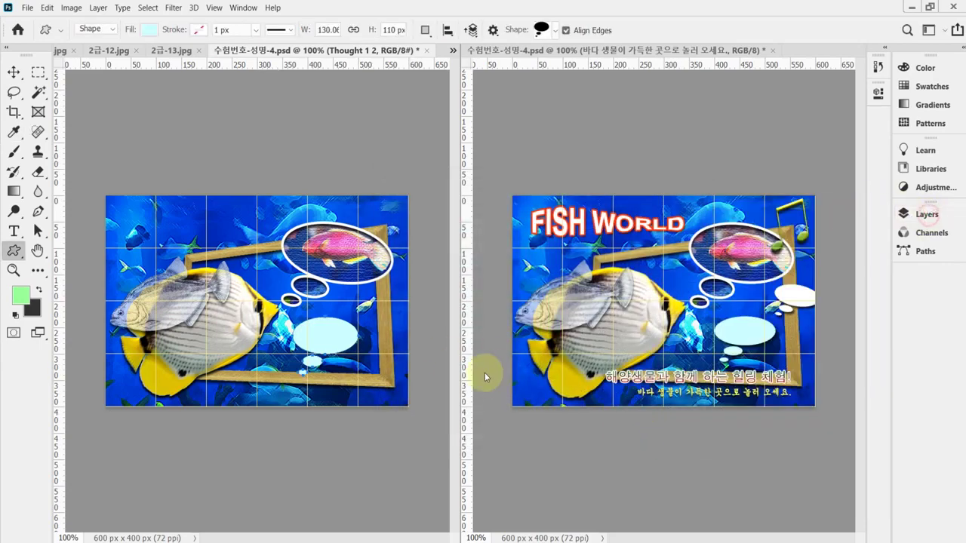
# Scale the light cyan thought bubble down to about 95% and shift it right inside the frame.
pyautogui.moveTo(330, 342); pyautogui.dragTo(337, 344)
pyautogui.hotkey('ctrl', 't')
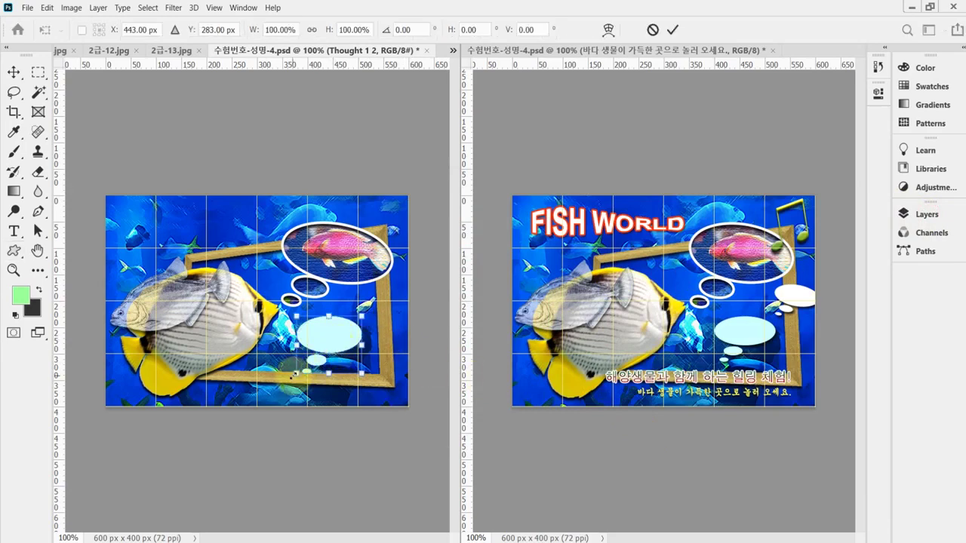
pyautogui.moveTo(295, 372); pyautogui.dragTo(299, 367)
pyautogui.moveTo(347, 333); pyautogui.dragTo(356, 336)
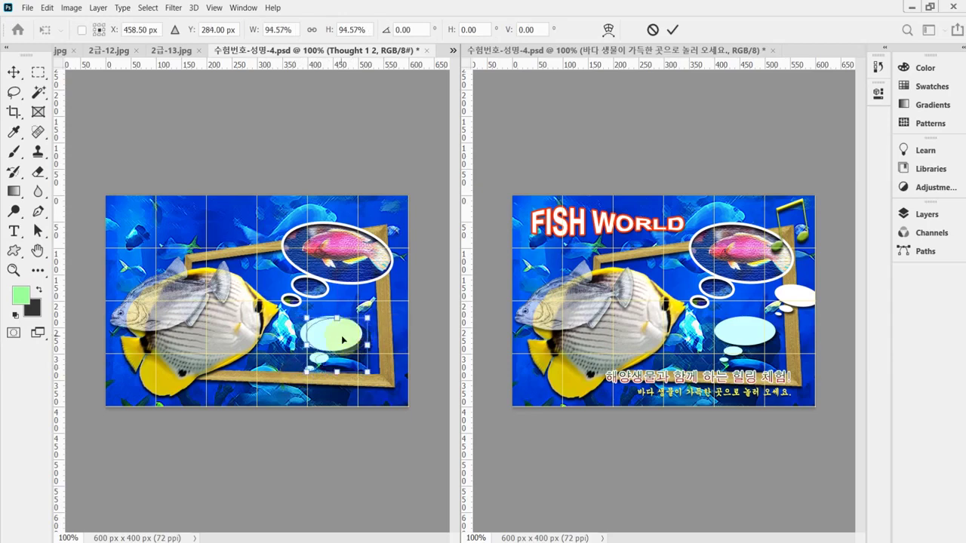
pyautogui.press('Return')
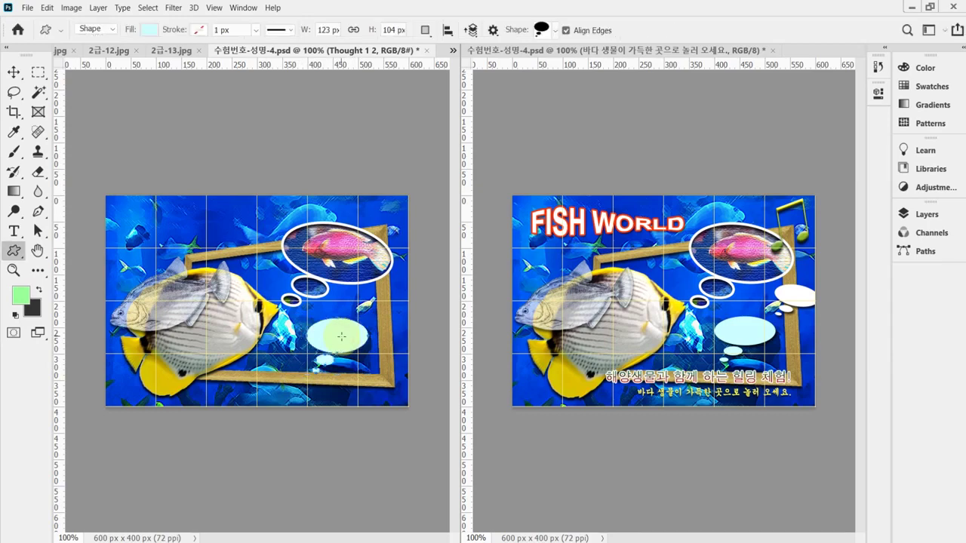
# Squash the light cyan thought bubble to about 92% of its height, making it 96 px tall.
pyautogui.moveTo(339, 332); pyautogui.dragTo(337, 368)
pyautogui.hotkey('ctrl', 't')
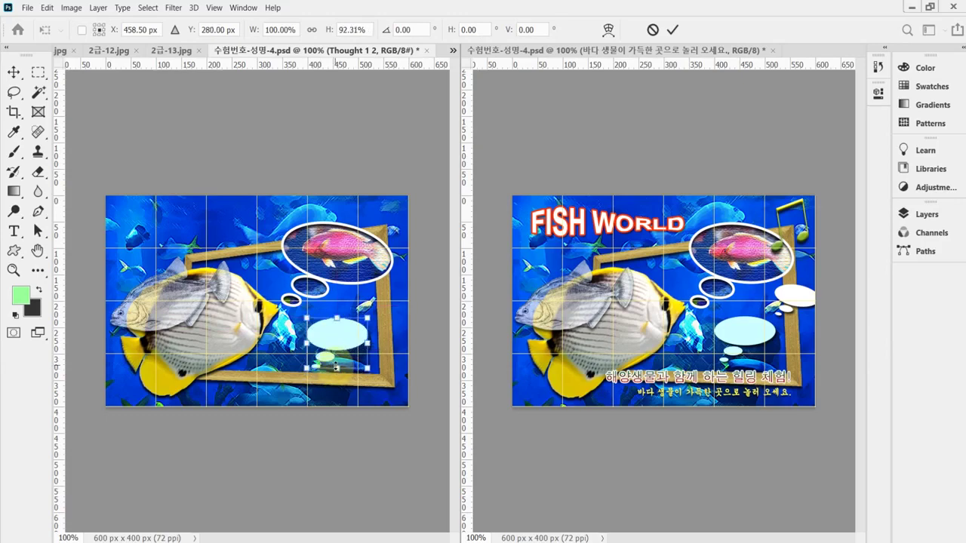
pyautogui.press('Return')
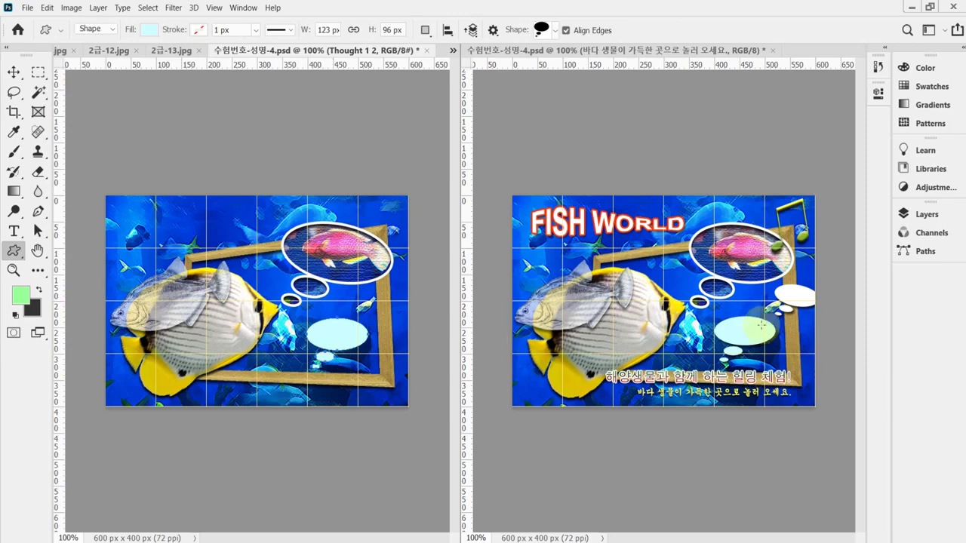
# Add a Drop Shadow layer style to the light cyan thought bubble.
pyautogui.click(930, 233)
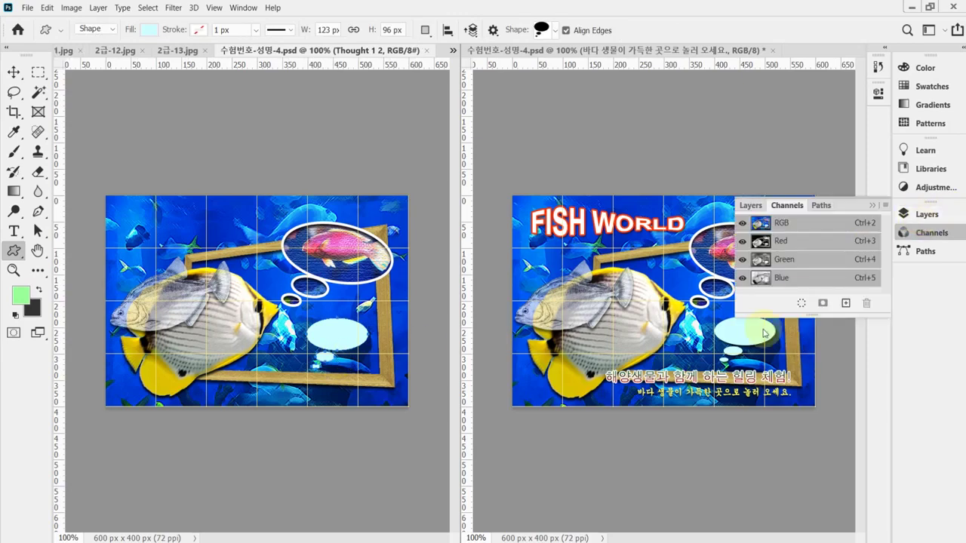
pyautogui.click(933, 216)
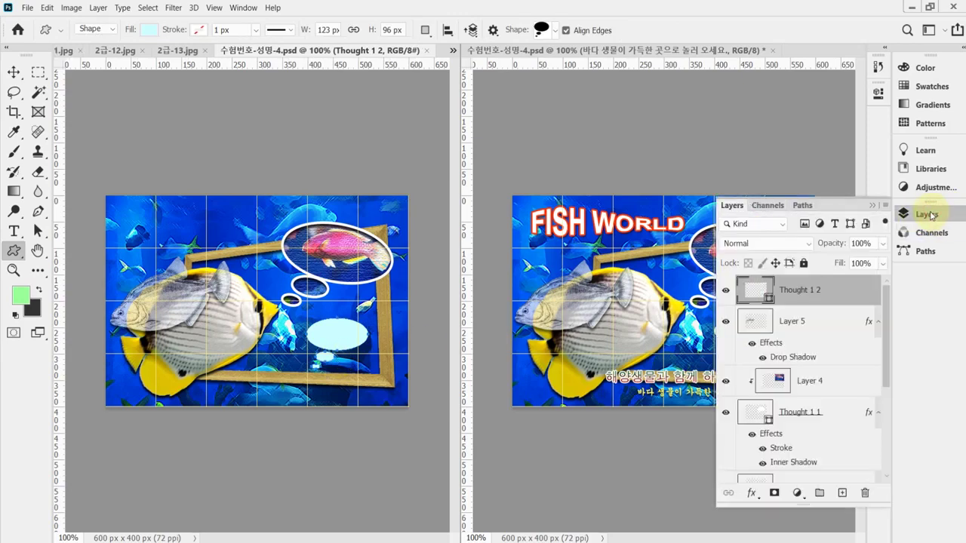
pyautogui.click(751, 495)
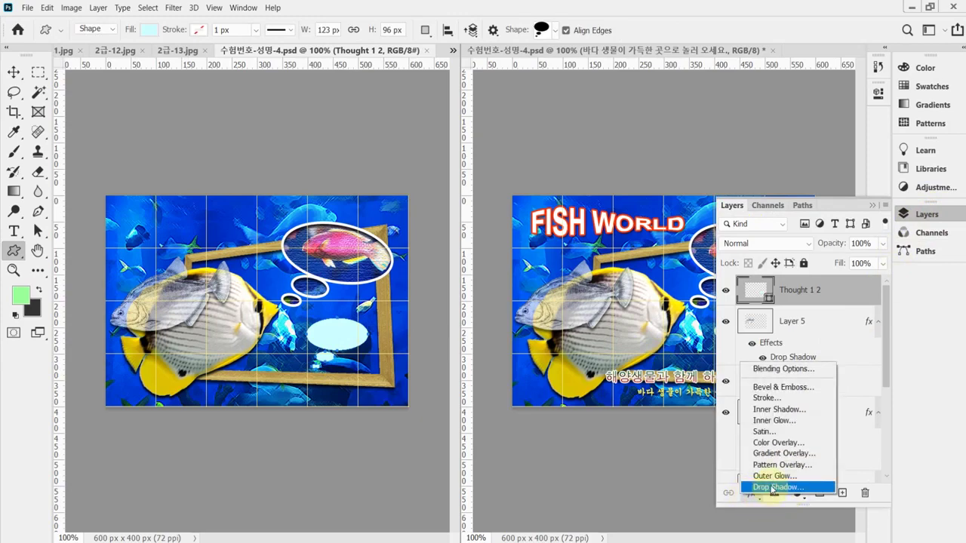
pyautogui.click(773, 488)
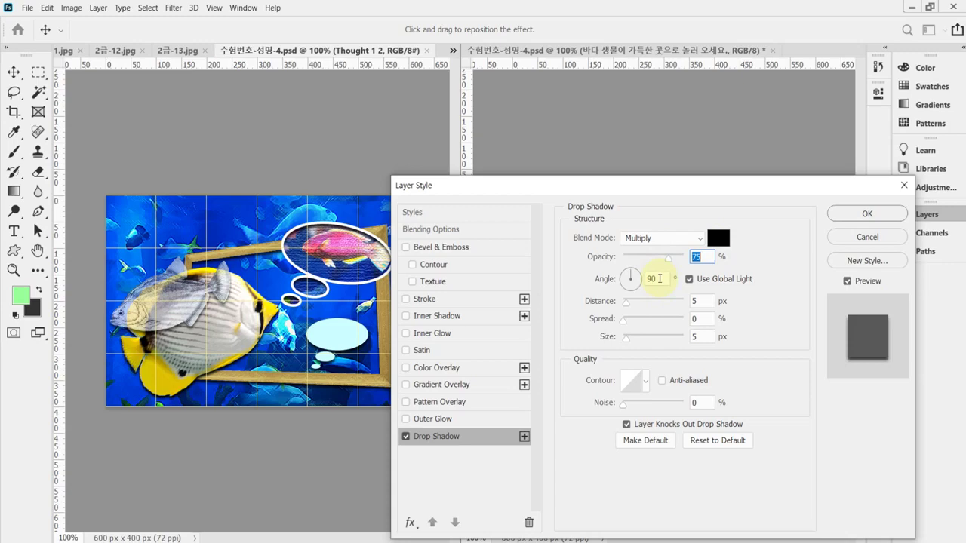
pyautogui.doubleClick(660, 279)
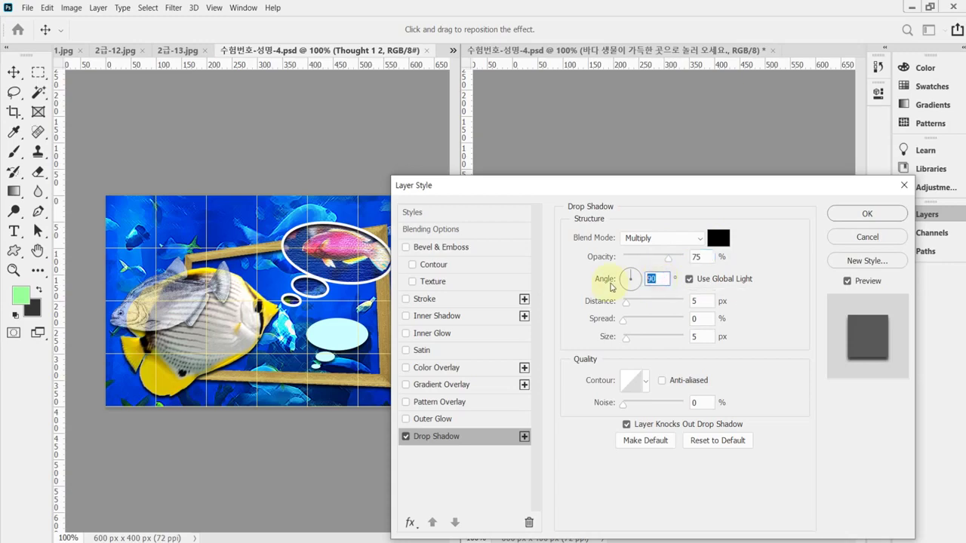
pyautogui.write('120')
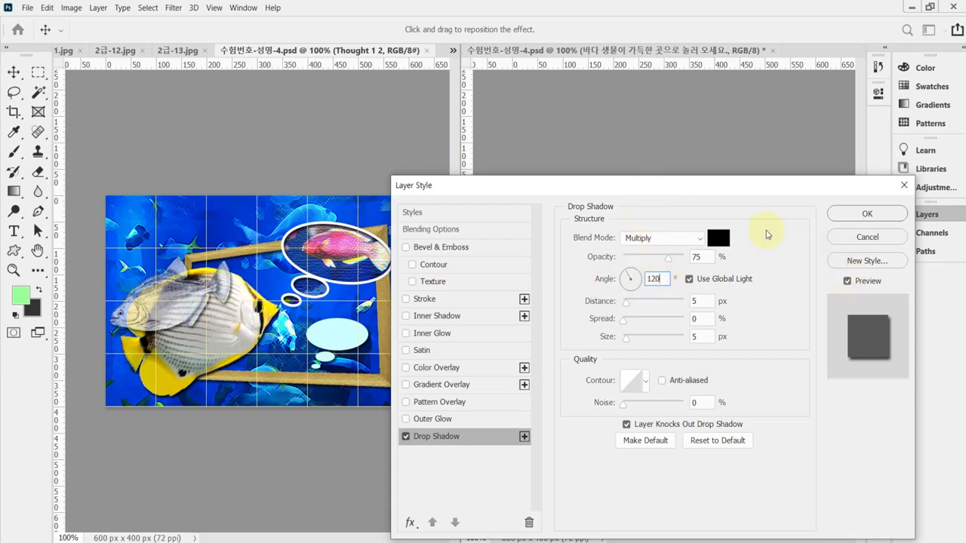
pyautogui.moveTo(626, 280); pyautogui.dragTo(643, 296)
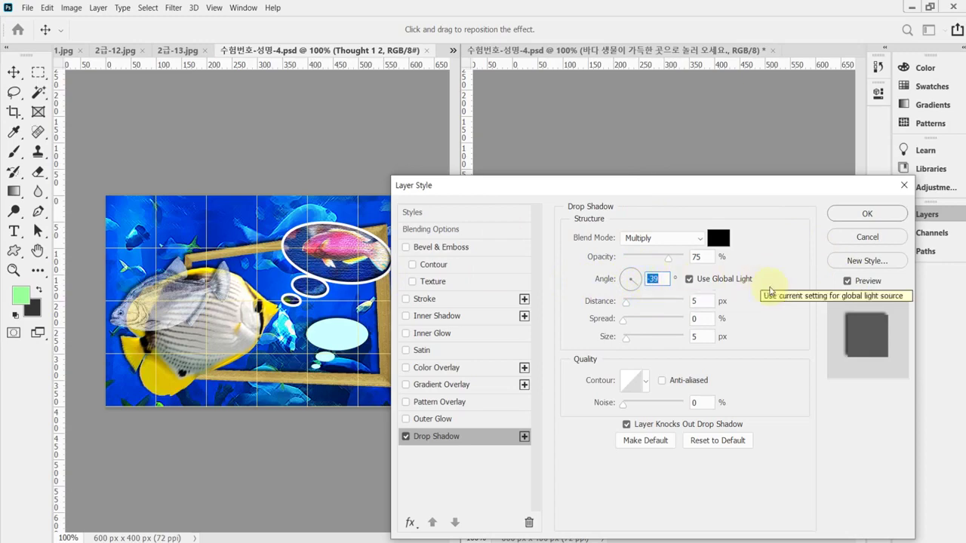
pyautogui.write('90')
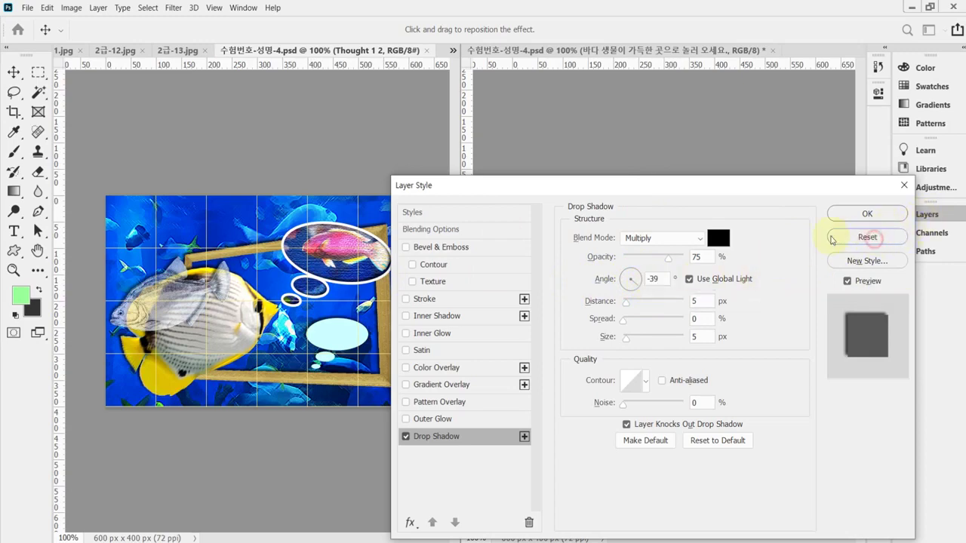
pyautogui.hotkey('shift', 'Tab')
# Turn off Use Global Light for the drop shadow, set its angle to 120°, apply the style and save the document.
pyautogui.click(695, 283)
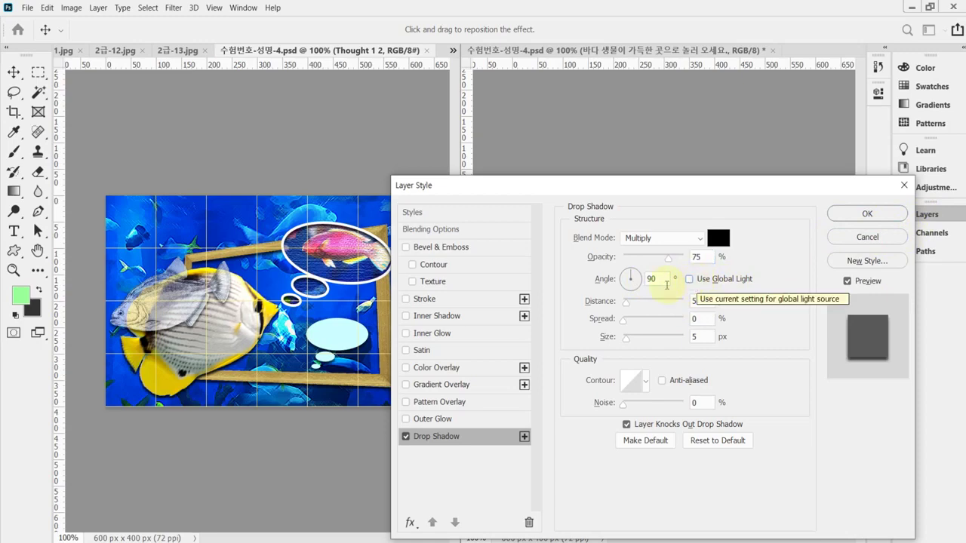
pyautogui.click(636, 285)
pyautogui.write('120')
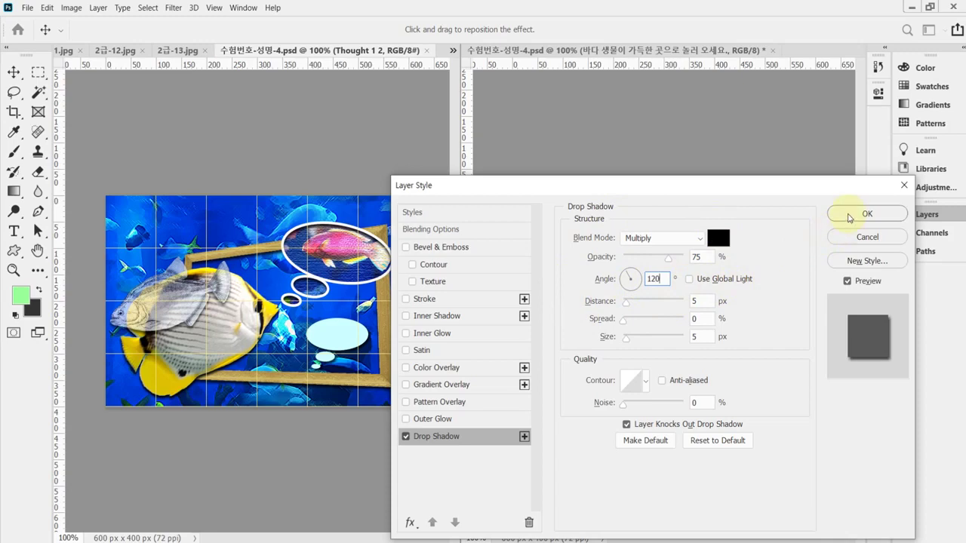
pyautogui.click(849, 215)
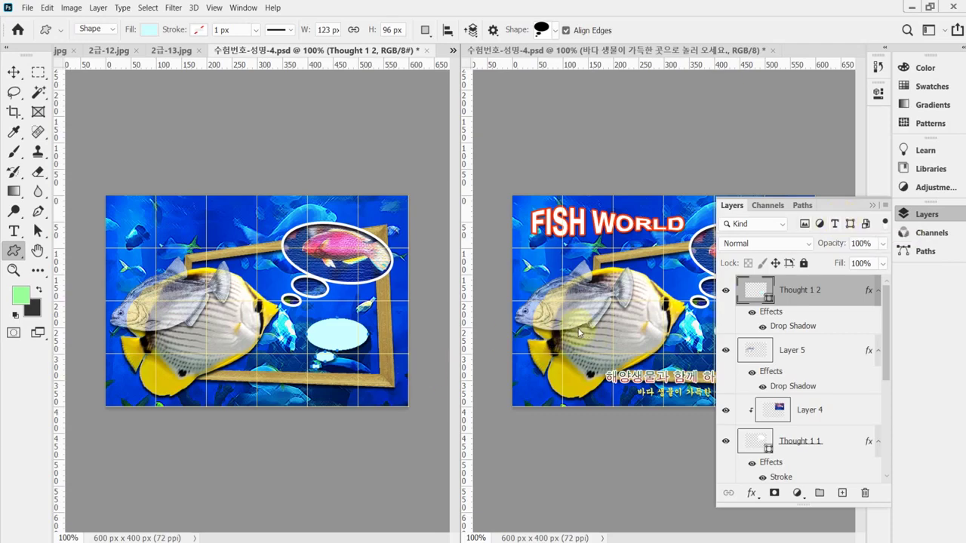
pyautogui.hotkey('ctrl', 's')
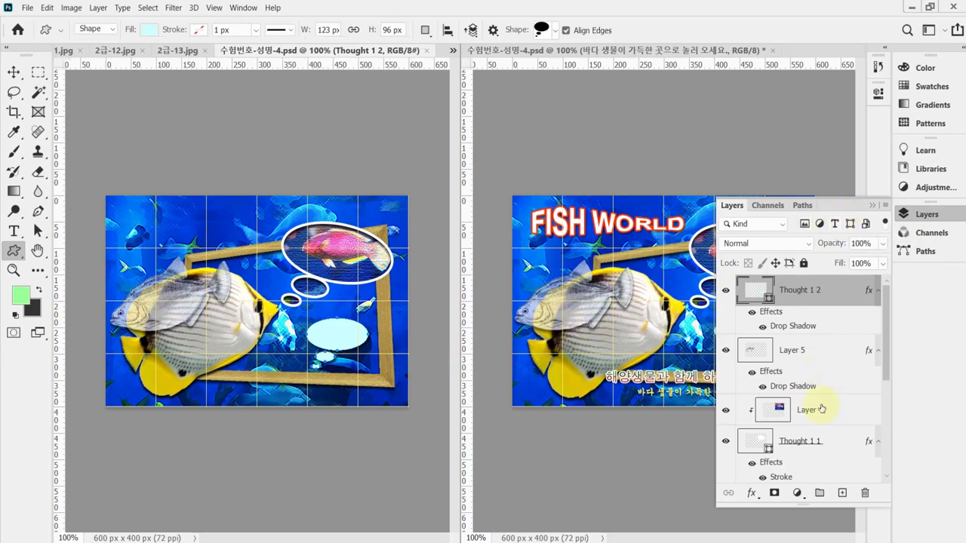
# Duplicate the light cyan thought bubble layer together with its drop shadow.
pyautogui.keyDown('ctrl'); pyautogui.click(822, 293); pyautogui.keyUp('ctrl')
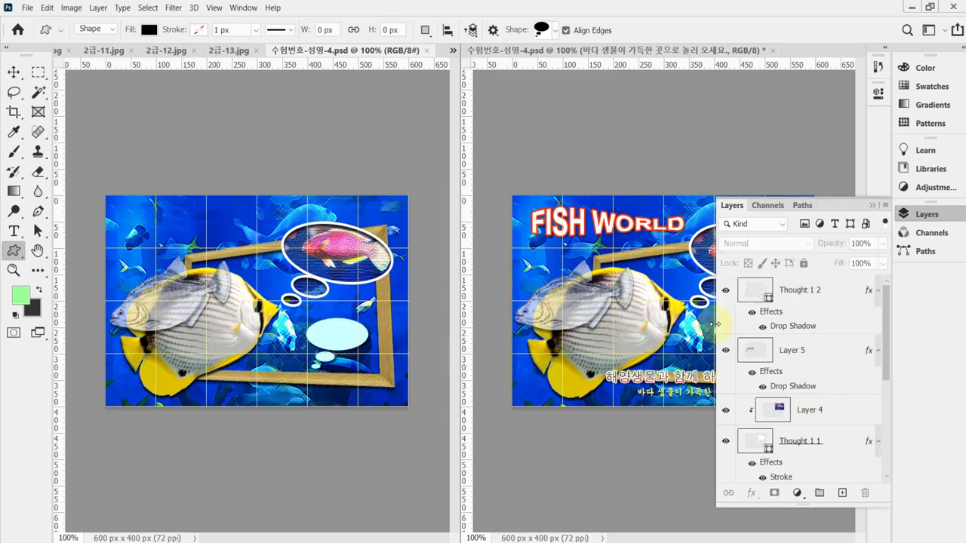
pyautogui.click(841, 296)
pyautogui.hotkey('ctrl', 'j')
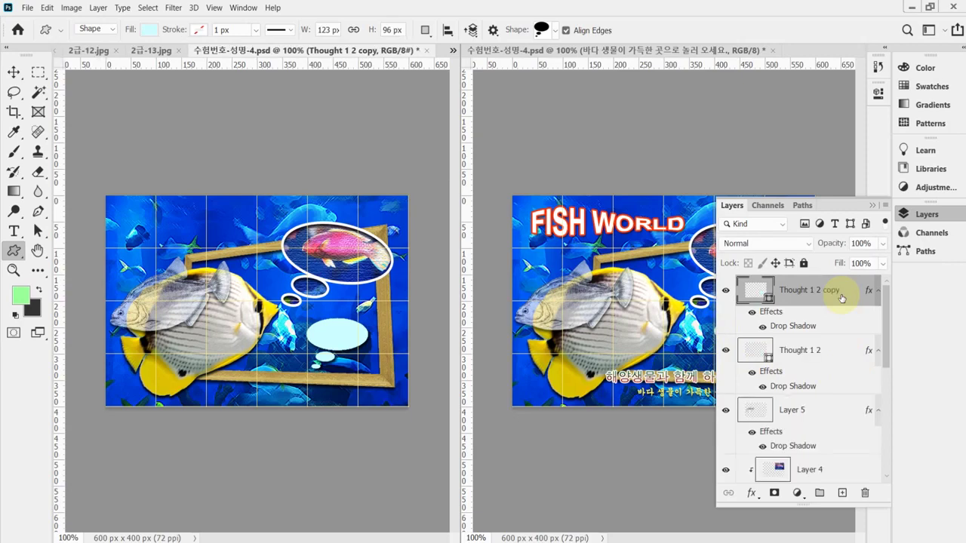
# Shrink the thought bubble copy to about 65%, rotate it about 11° clockwise, place it over the frame's right side near the canvas edge and save.
pyautogui.hotkey('ctrl', 't')
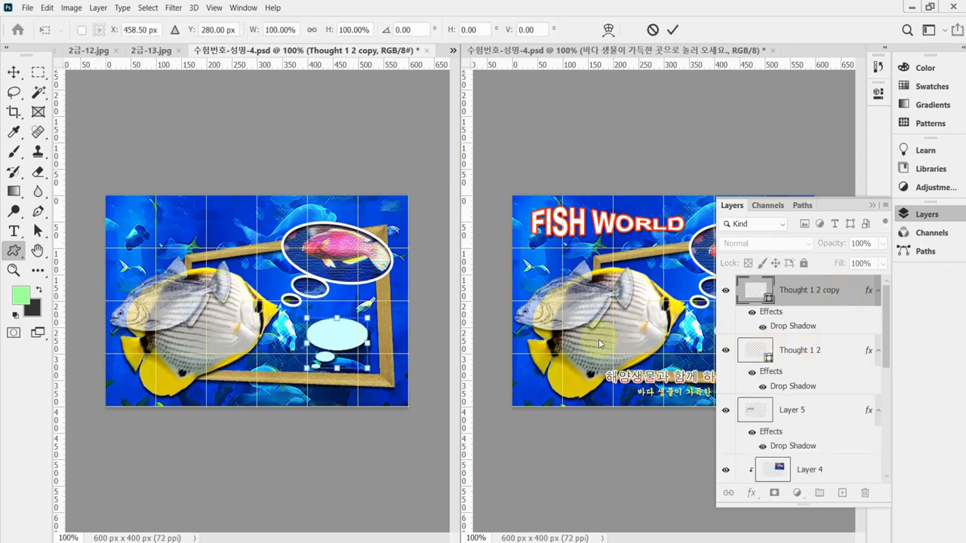
pyautogui.click(926, 214)
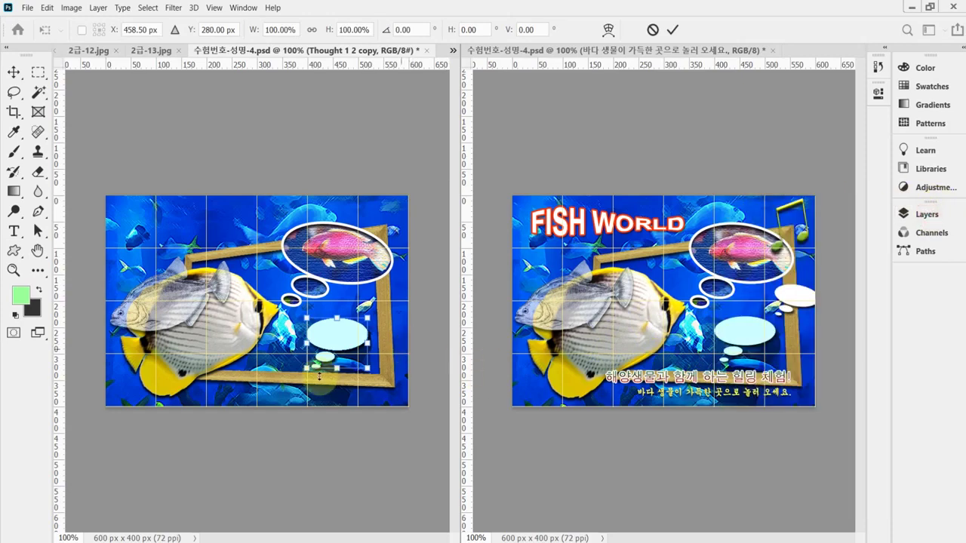
pyautogui.moveTo(305, 369); pyautogui.dragTo(425, 319)
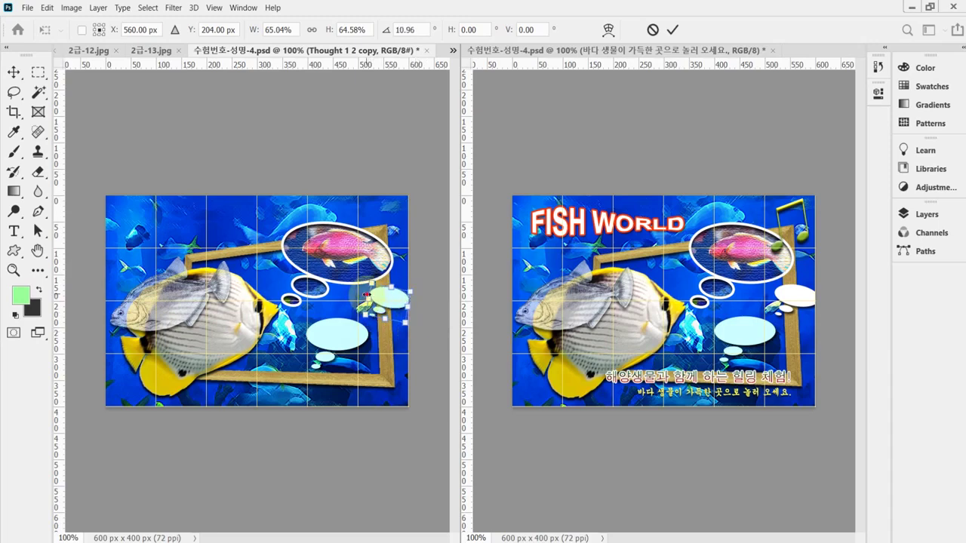
pyautogui.moveTo(366, 297); pyautogui.dragTo(363, 294)
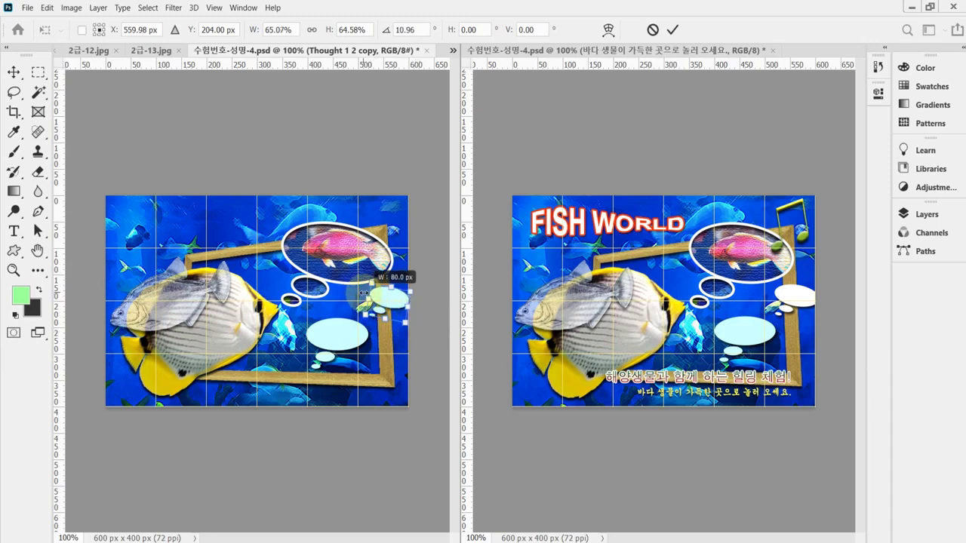
pyautogui.moveTo(363, 293); pyautogui.dragTo(366, 294)
pyautogui.moveTo(406, 322)
pyautogui.mouseDown()
pyautogui.moveTo(420, 319)
pyautogui.moveTo(414, 304)
pyautogui.mouseUp()
pyautogui.press('Return')
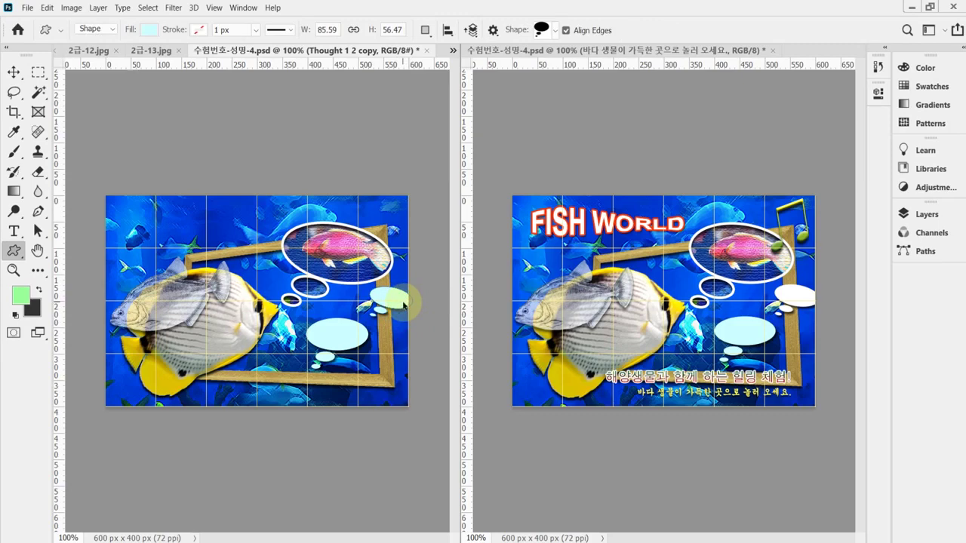
pyautogui.hotkey('ctrl', 's')
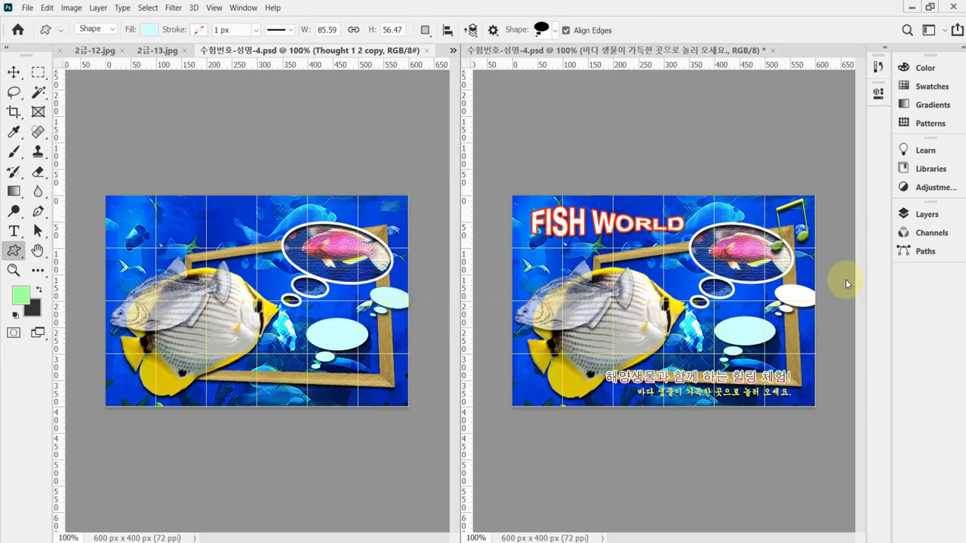
# Fill the small thought bubble copy with white #ffffff.
pyautogui.click(922, 215)
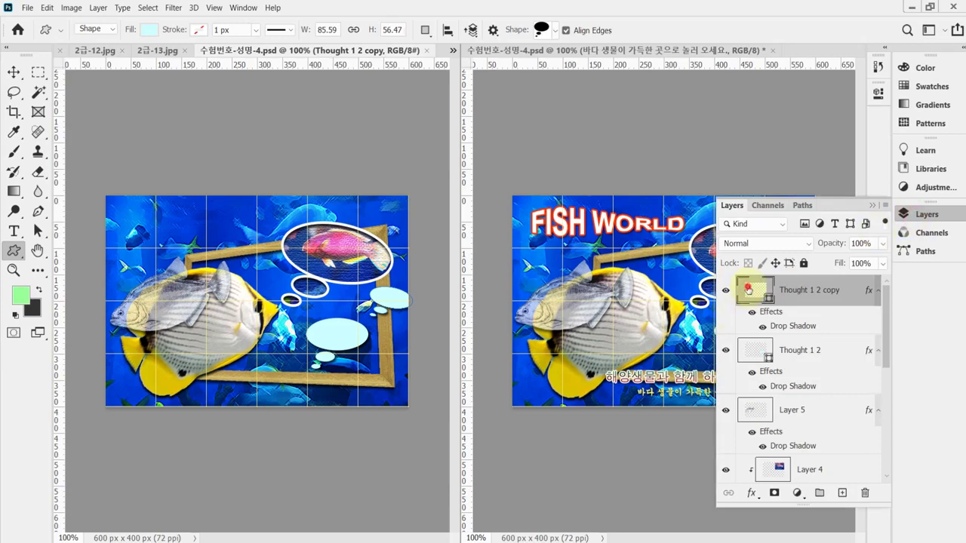
pyautogui.doubleClick(747, 289)
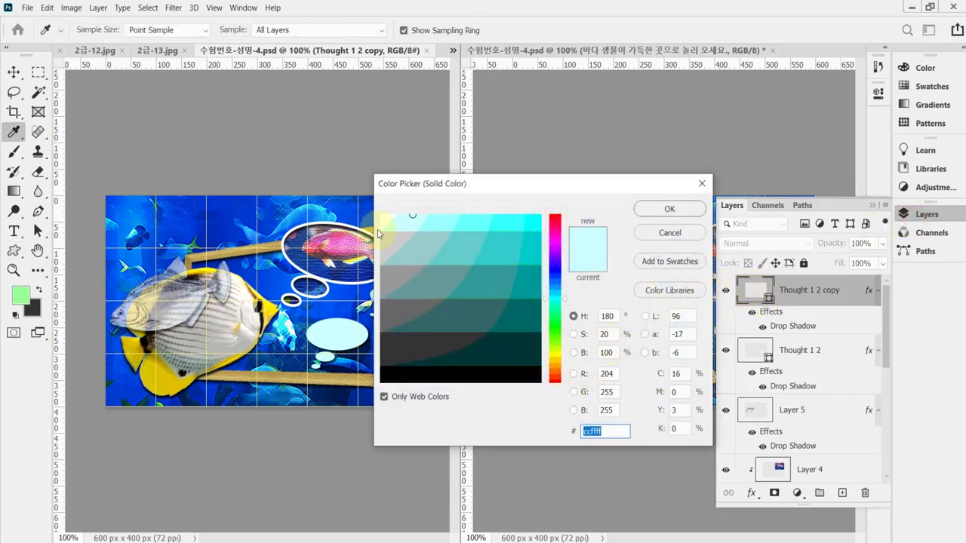
pyautogui.click(381, 215)
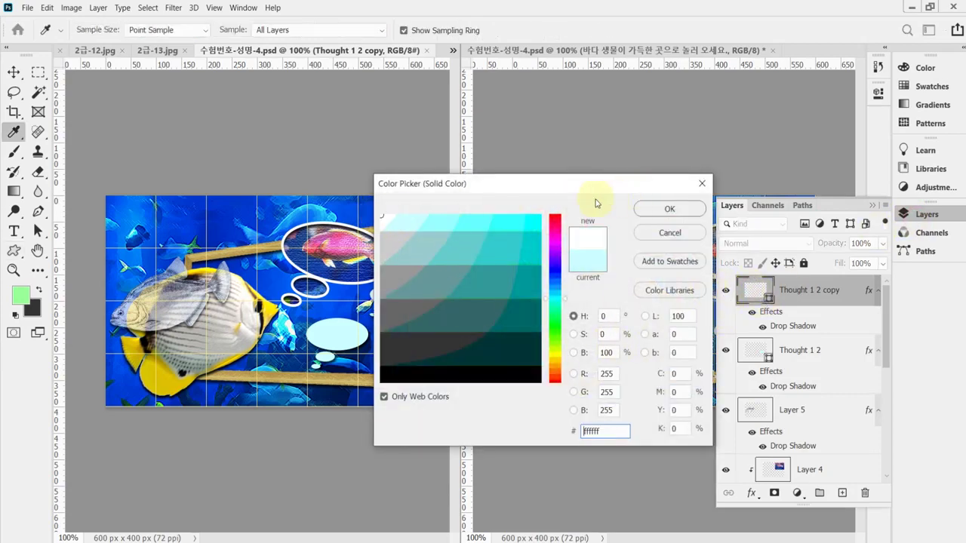
pyautogui.click(655, 210)
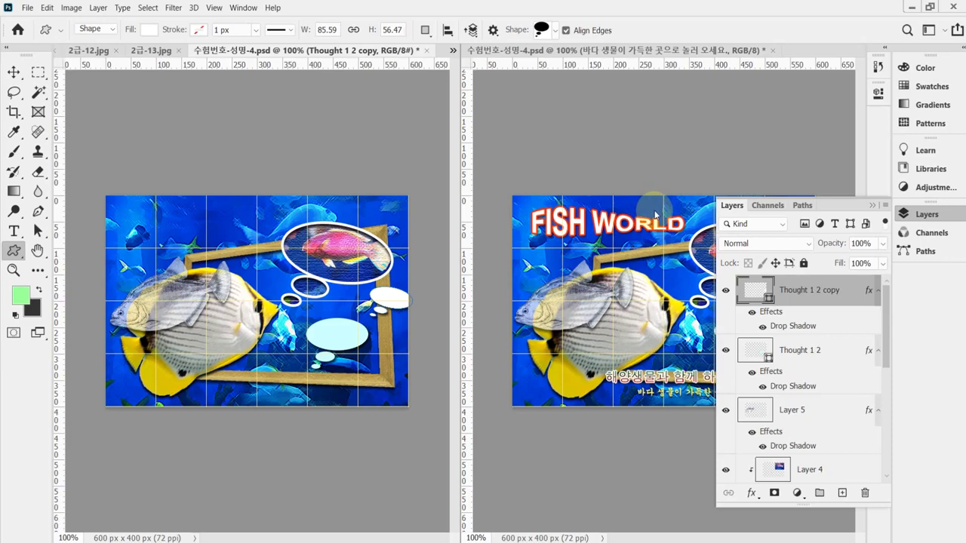
pyautogui.click(922, 217)
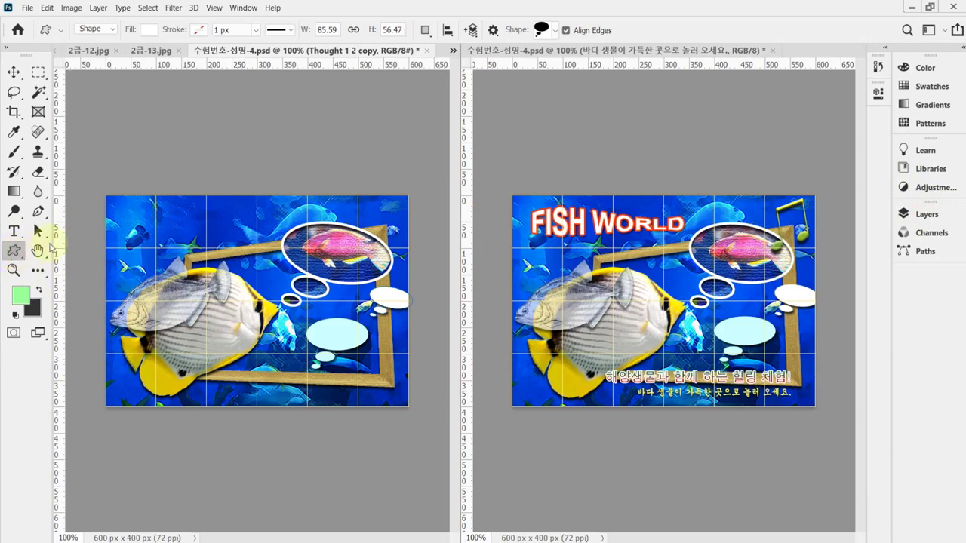
# Draw the beamed eighth notes custom shape from the Music set, about 68 × 80 px, over the frame's upper right corner.
pyautogui.click(556, 31)
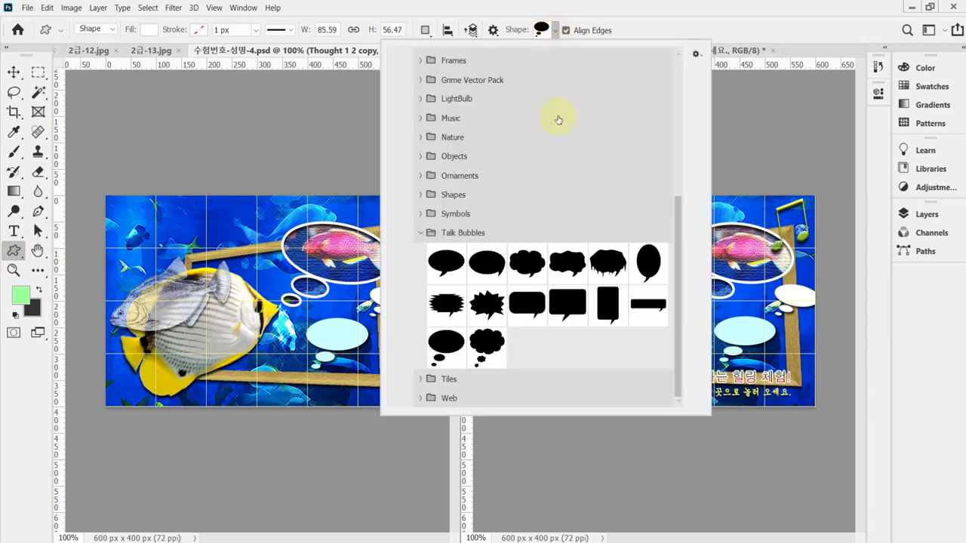
pyautogui.click(421, 233)
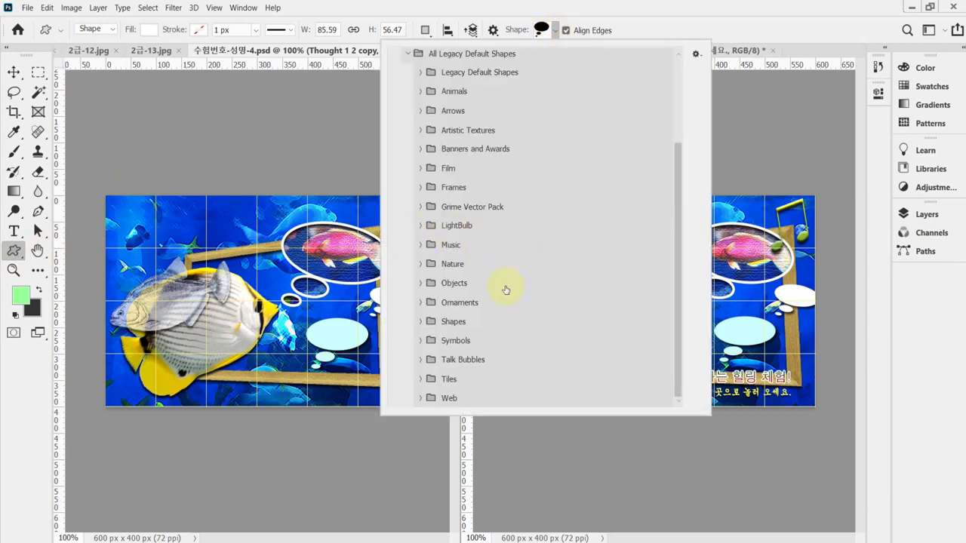
pyautogui.click(421, 246)
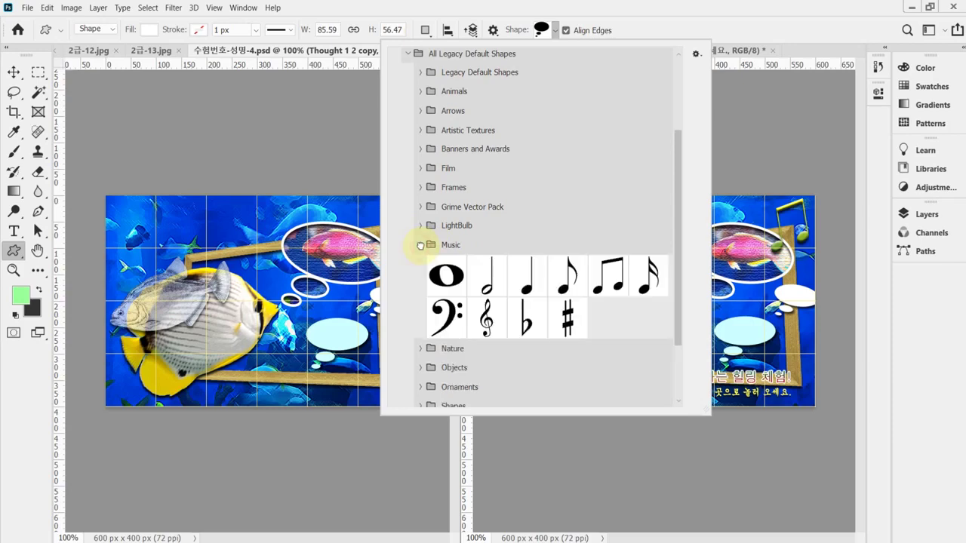
pyautogui.click(614, 283)
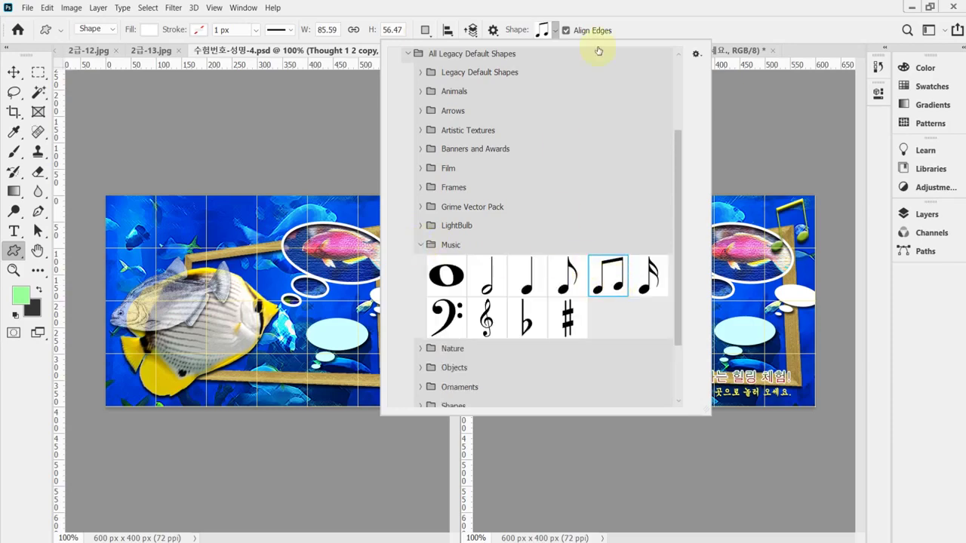
pyautogui.click(642, 21)
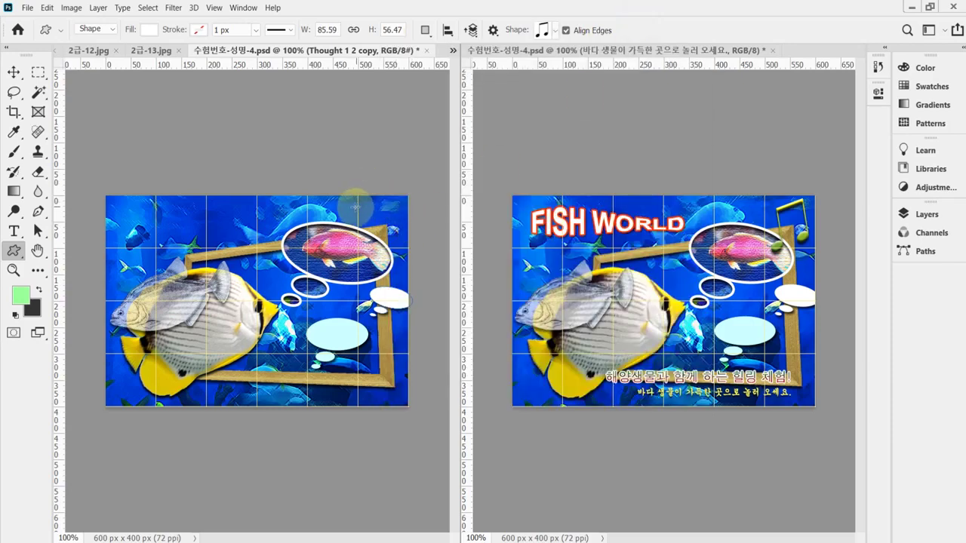
pyautogui.moveTo(348, 200); pyautogui.dragTo(378, 228)
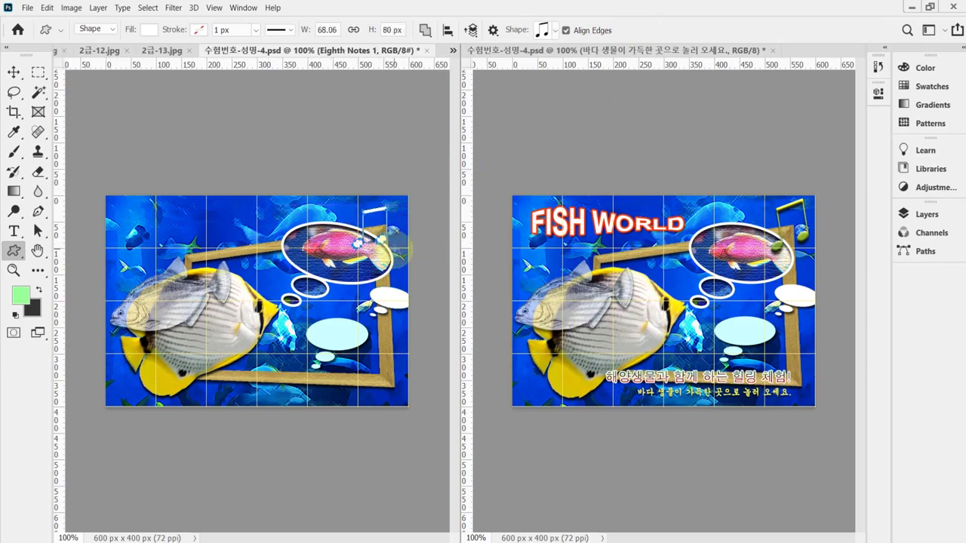
# Enlarge the eighth notes shape to about 108%, rotate it about 14° counterclockwise, move it closer to the canvas's upper right corner and save.
pyautogui.hotkey('ctrl', 't')
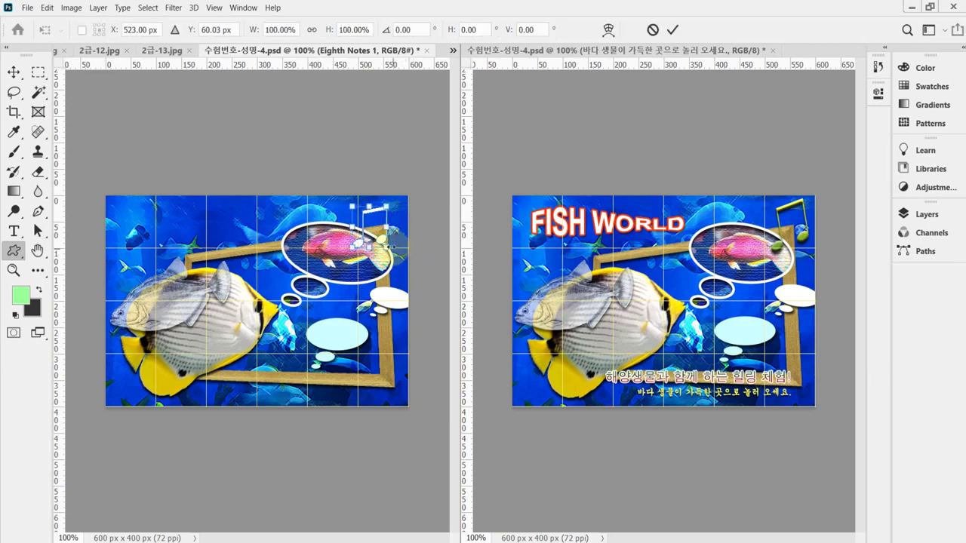
pyautogui.moveTo(390, 249); pyautogui.dragTo(421, 243)
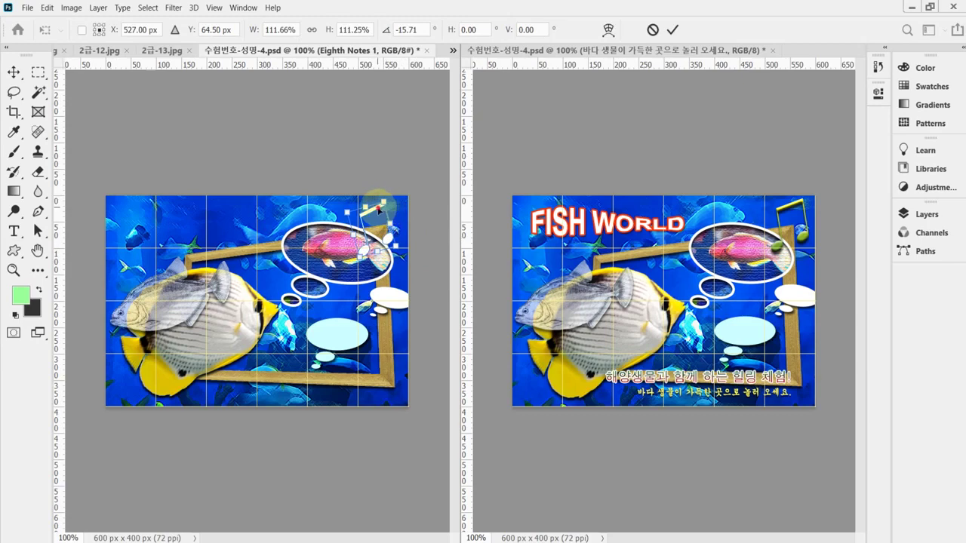
pyautogui.moveTo(373, 211); pyautogui.dragTo(383, 208)
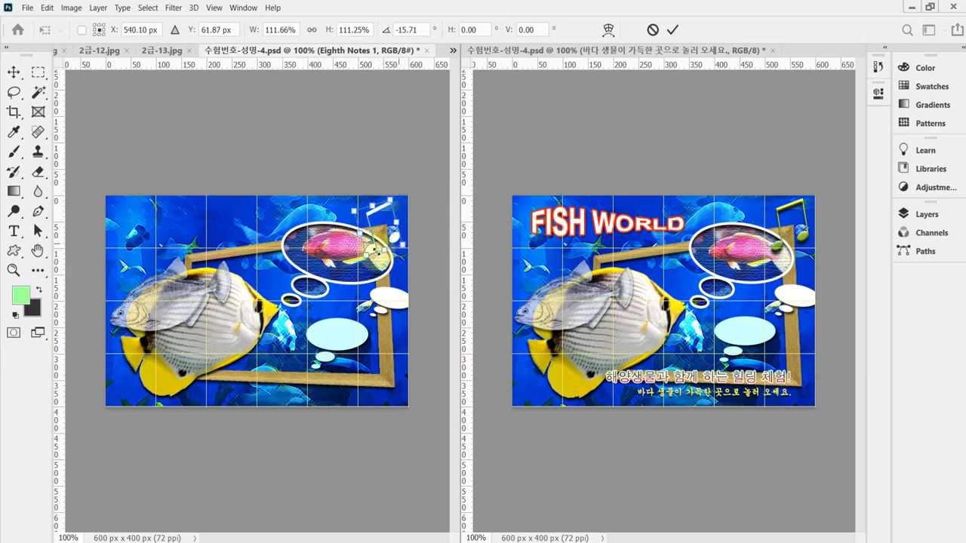
pyautogui.moveTo(368, 255); pyautogui.dragTo(376, 229)
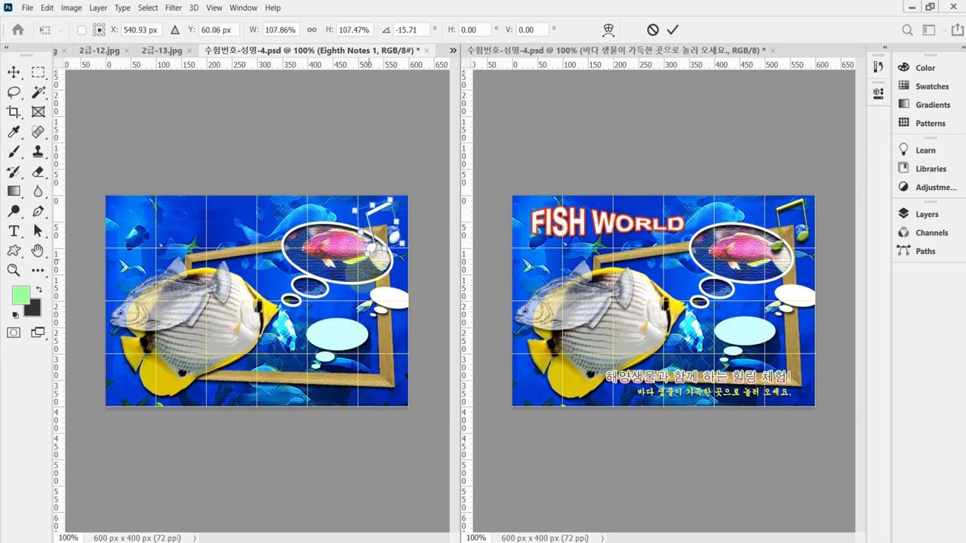
pyautogui.moveTo(365, 263)
pyautogui.mouseDown()
pyautogui.moveTo(358, 272)
pyautogui.moveTo(373, 252)
pyautogui.mouseUp()
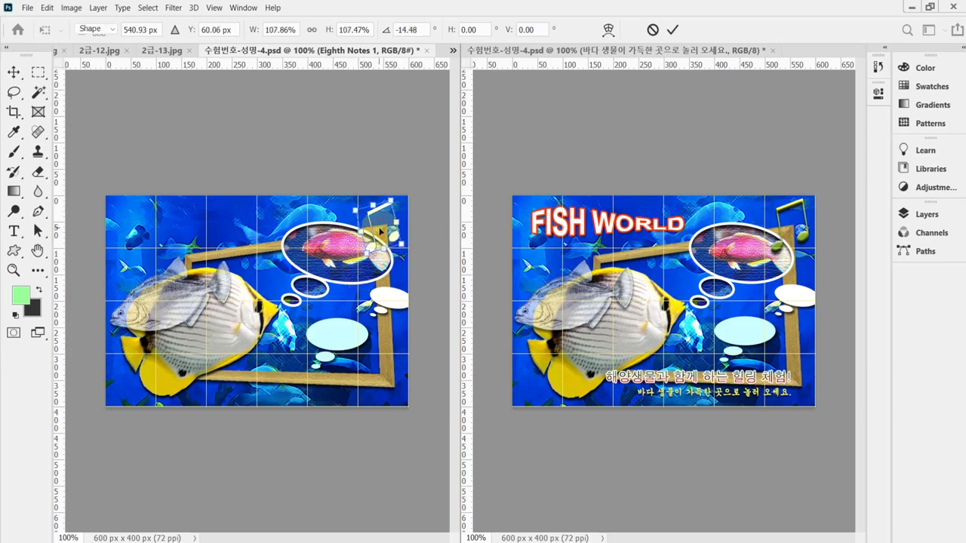
pyautogui.press('Return')
pyautogui.hotkey('ctrl', 's')
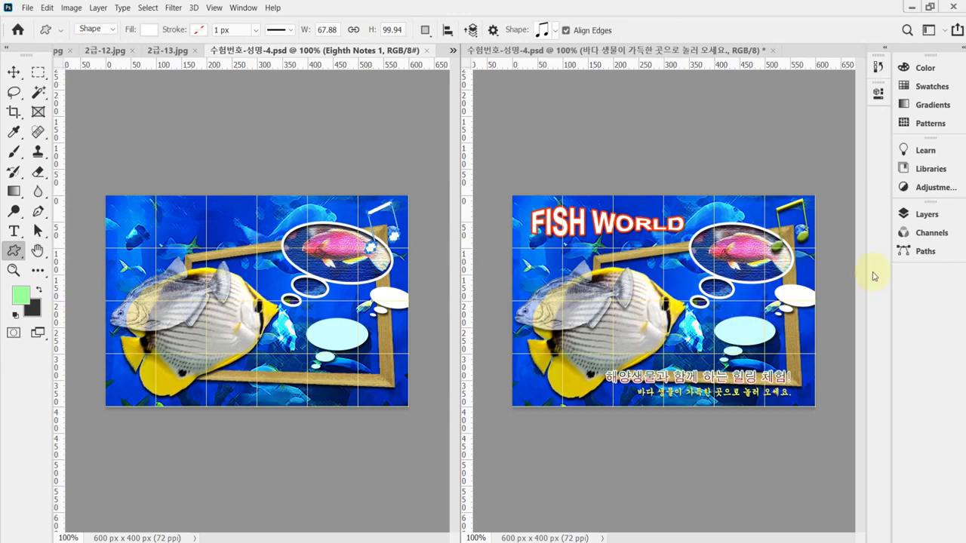
# Add a Bevel & Emboss effect to the eighth notes layer with the default smooth inner bevel.
pyautogui.click(922, 215)
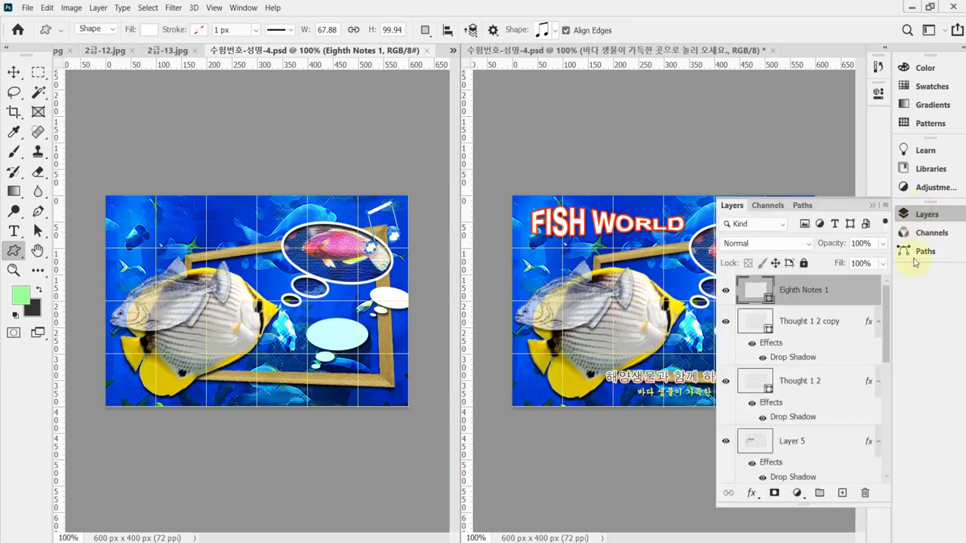
pyautogui.click(752, 495)
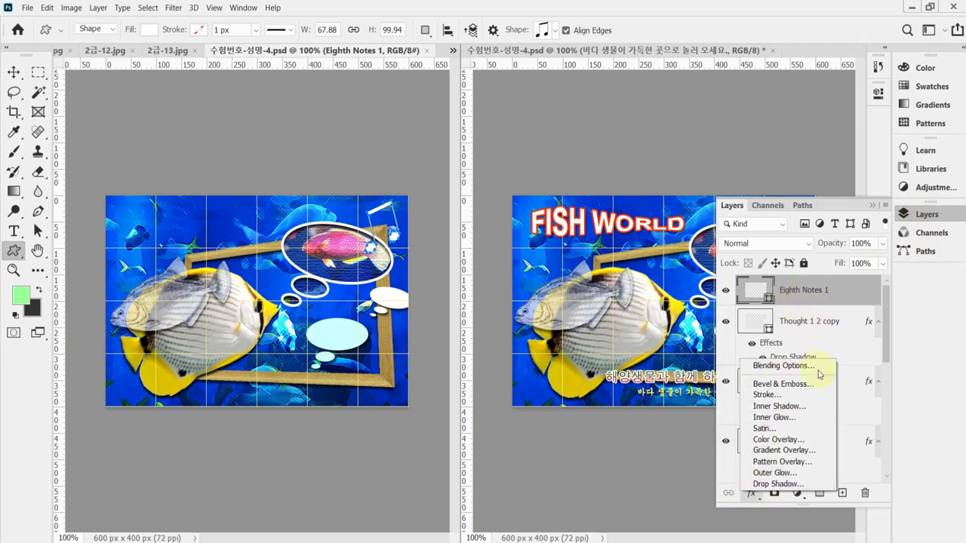
pyautogui.click(798, 384)
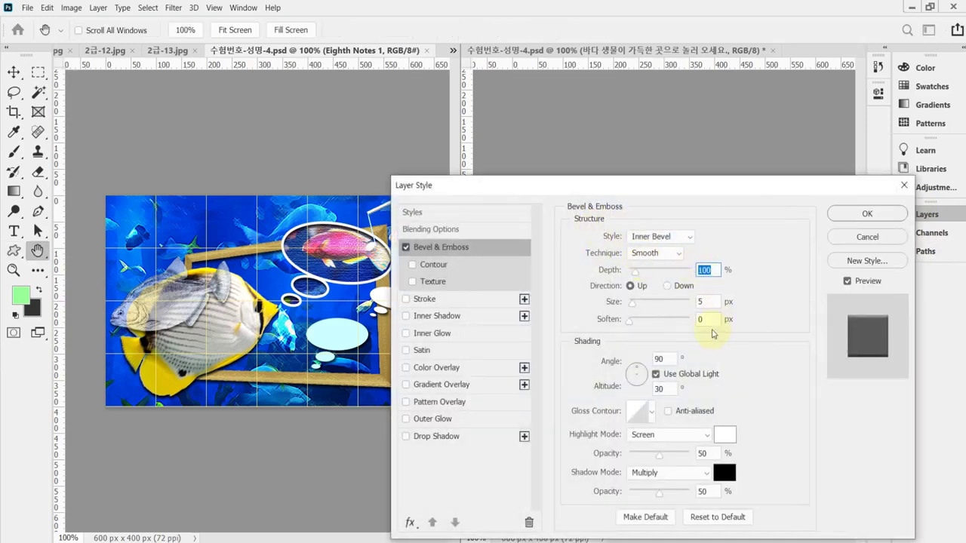
# Add a linear Gradient Overlay to the eighth notes and set its starting color stop to #669933.
pyautogui.click(445, 385)
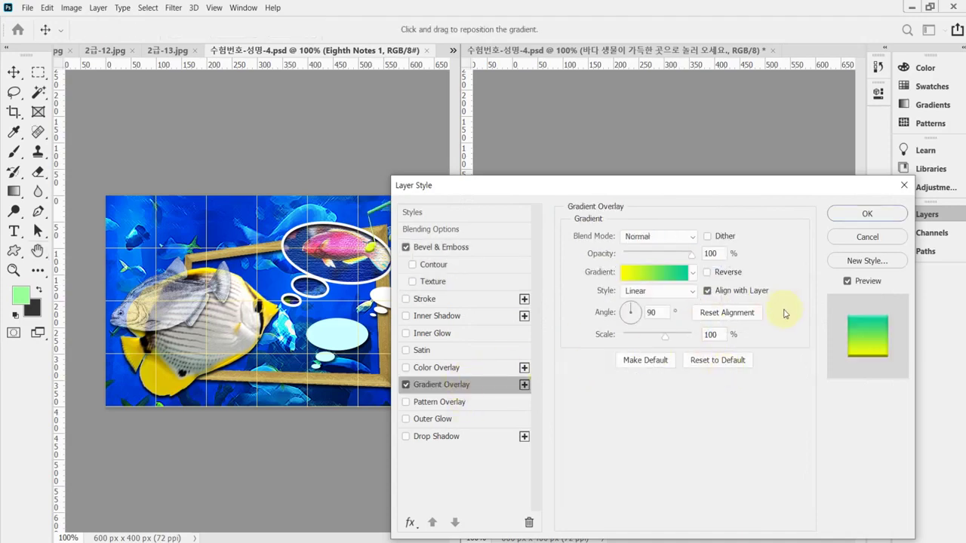
pyautogui.click(645, 274)
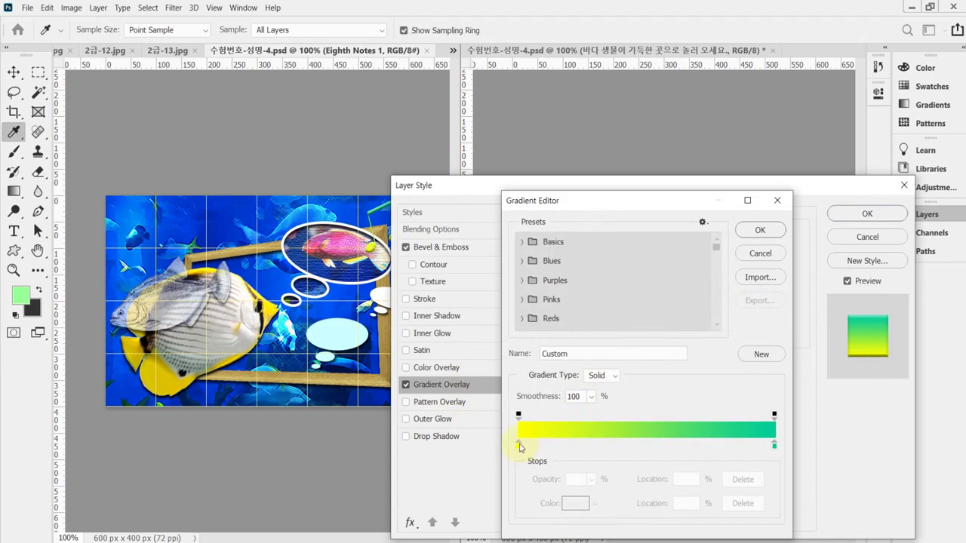
pyautogui.click(518, 443)
pyautogui.doubleClick(519, 444)
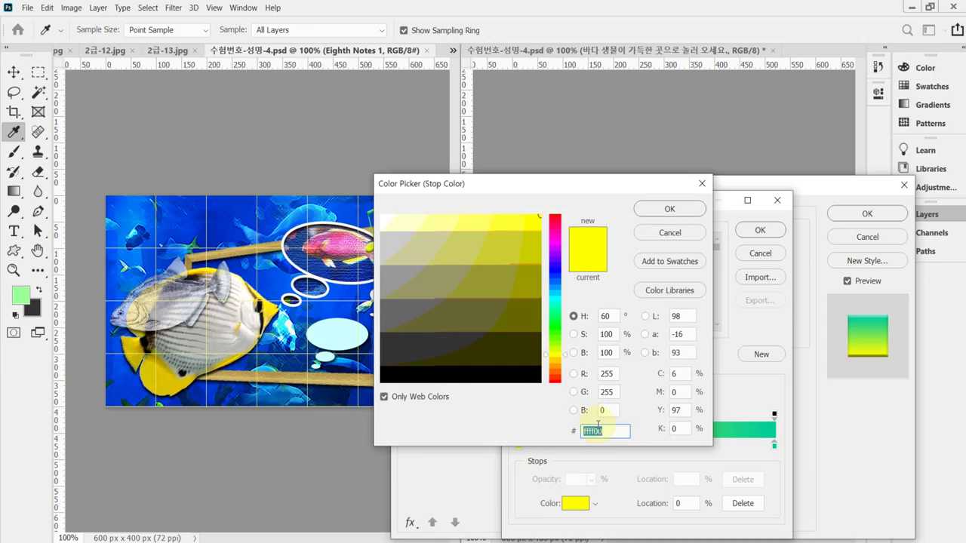
pyautogui.write('639')
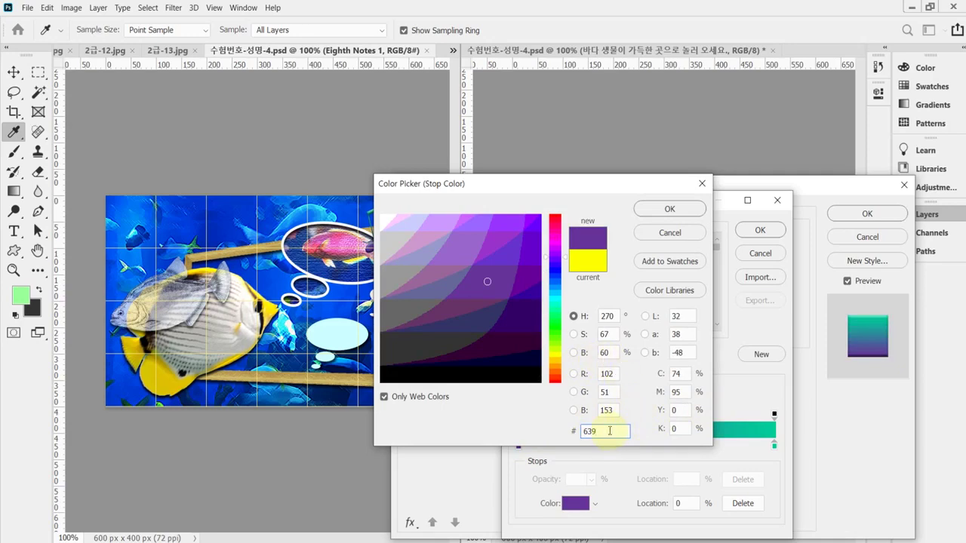
pyautogui.doubleClick(610, 430)
pyautogui.write('693')
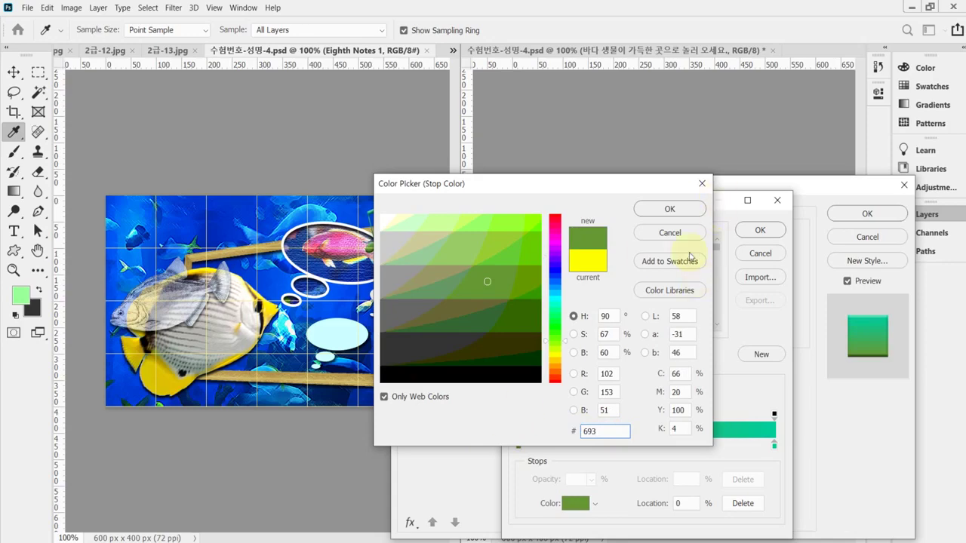
pyautogui.click(669, 209)
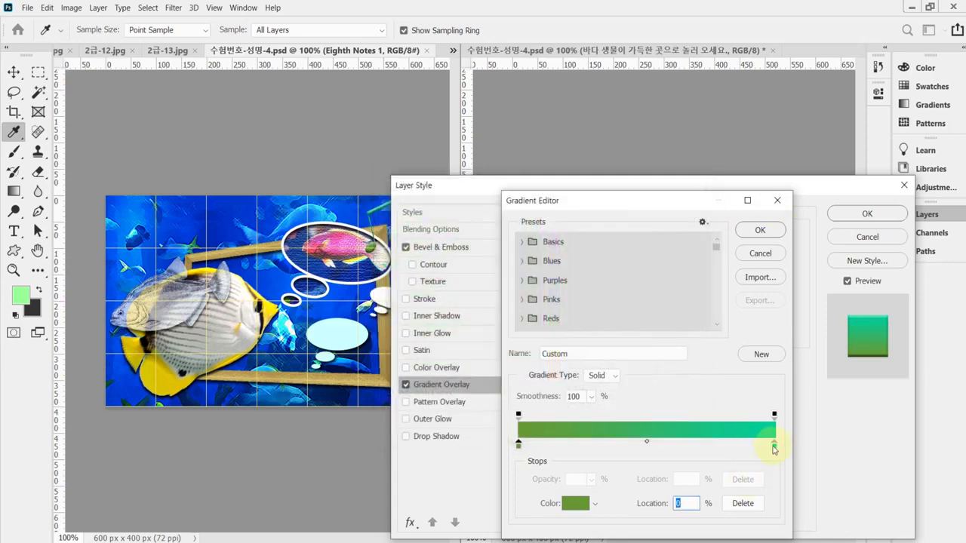
# Set the notes gradient's ending color stop to #ffffcc and accept the gradient.
pyautogui.click(773, 447)
pyautogui.doubleClick(773, 445)
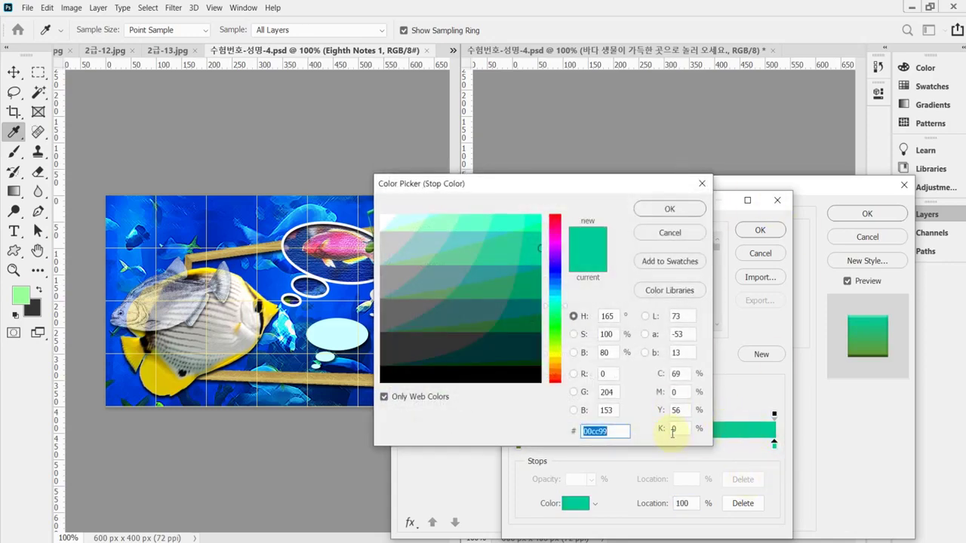
pyautogui.write('ffc')
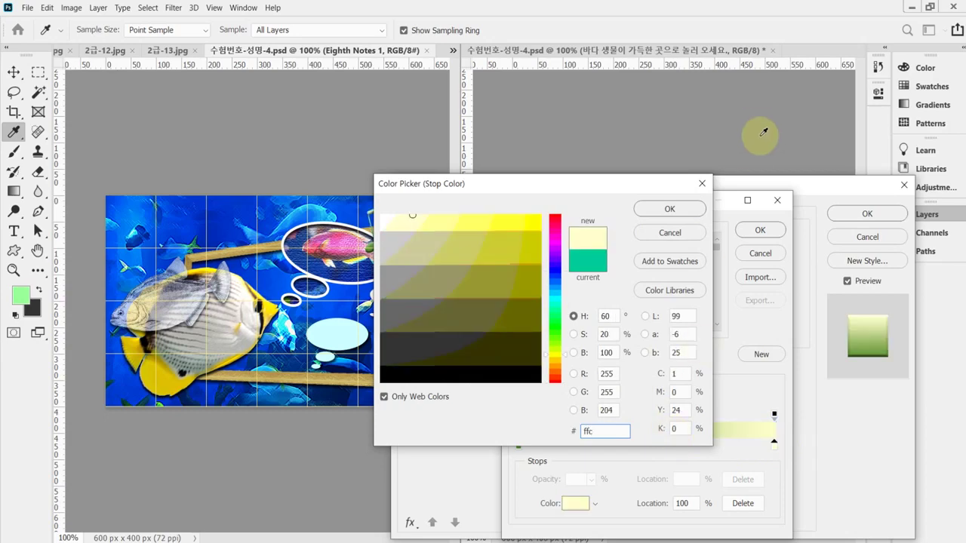
pyautogui.click(684, 209)
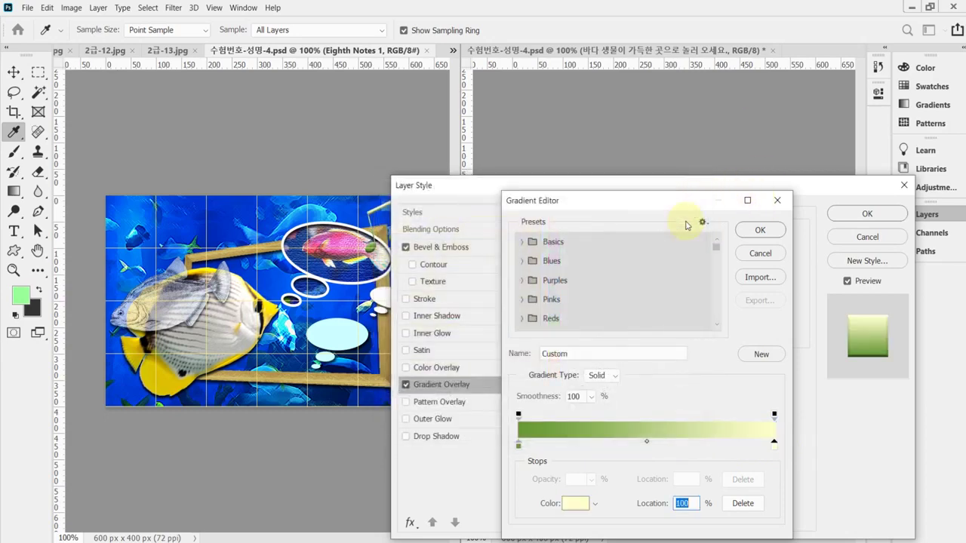
pyautogui.click(762, 233)
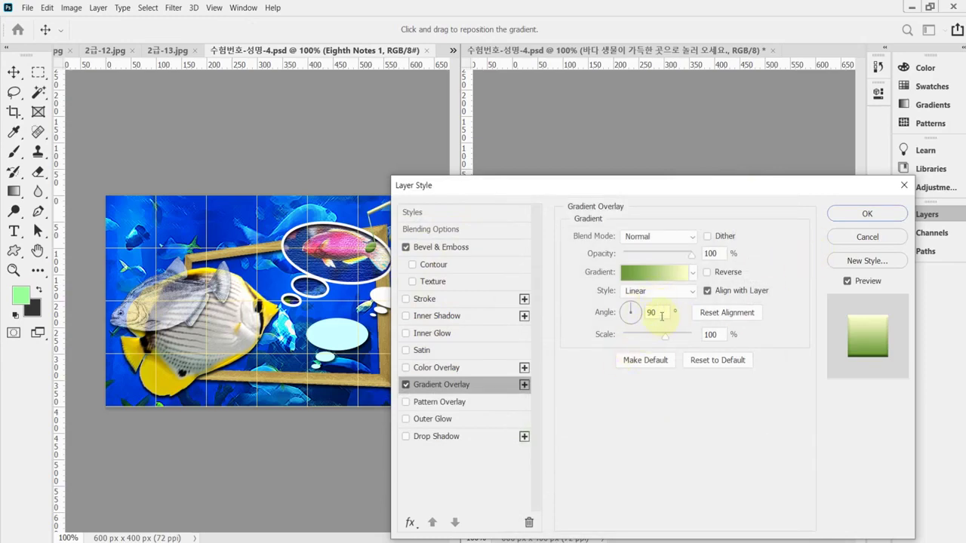
# Add a drop shadow at a 90° angle to the eighth notes, apply the layer style and save the document.
pyautogui.click(442, 437)
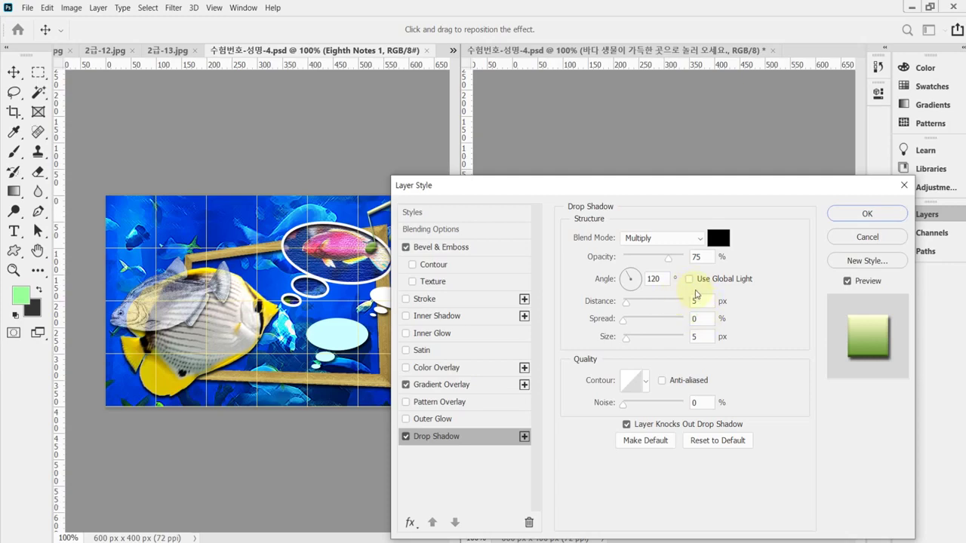
pyautogui.click(652, 279)
pyautogui.write('90')
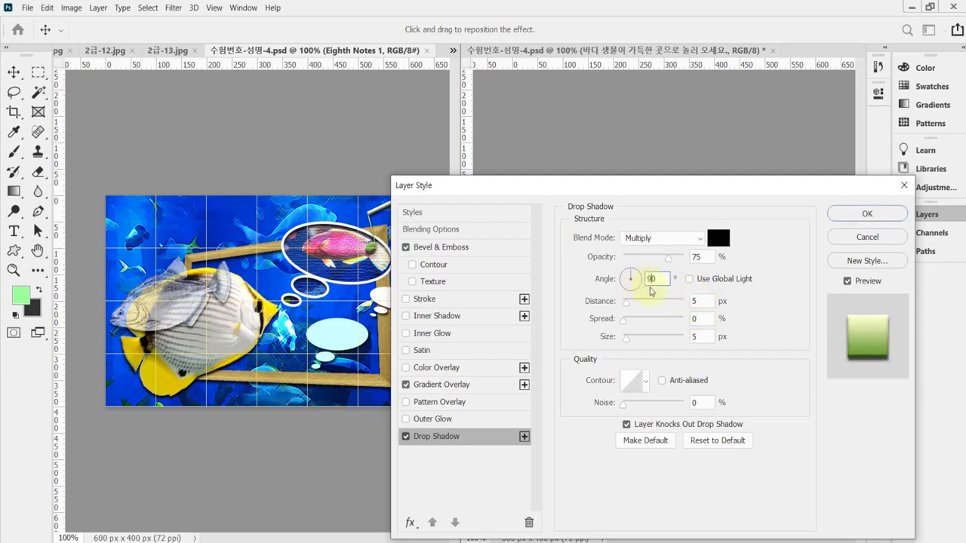
pyautogui.press('Return')
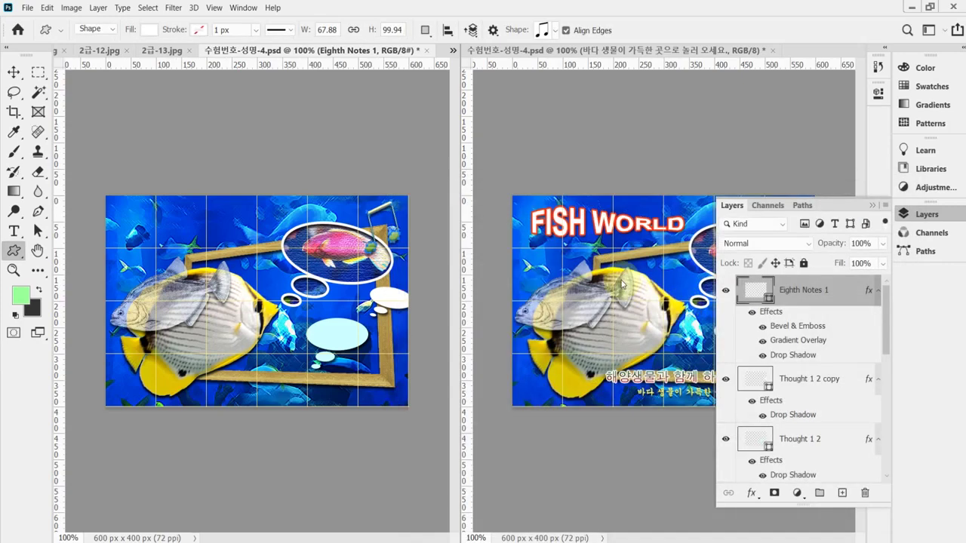
pyautogui.hotkey('ctrl', 's')
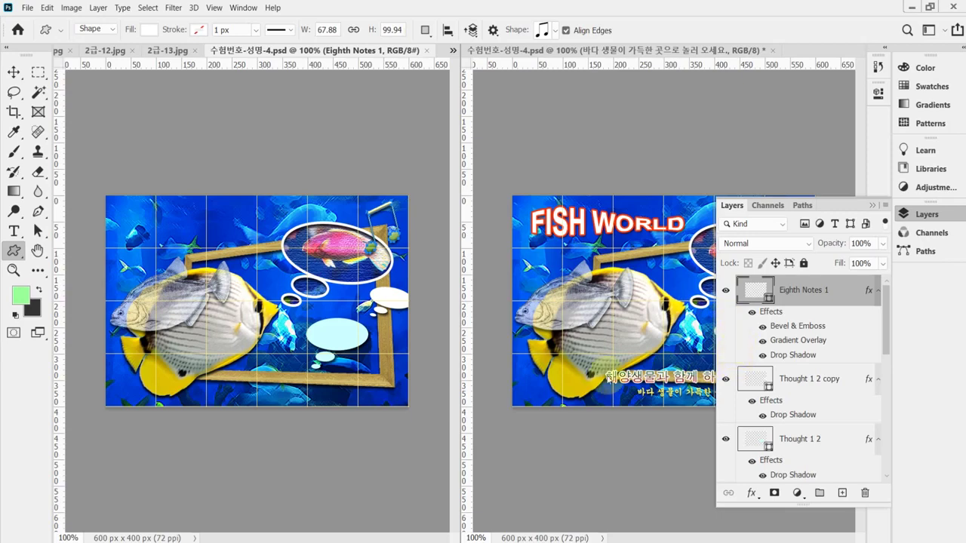
# Copy the title FISH WORLD from the Notepad file and return to Photoshop.
pyautogui.click(623, 439)
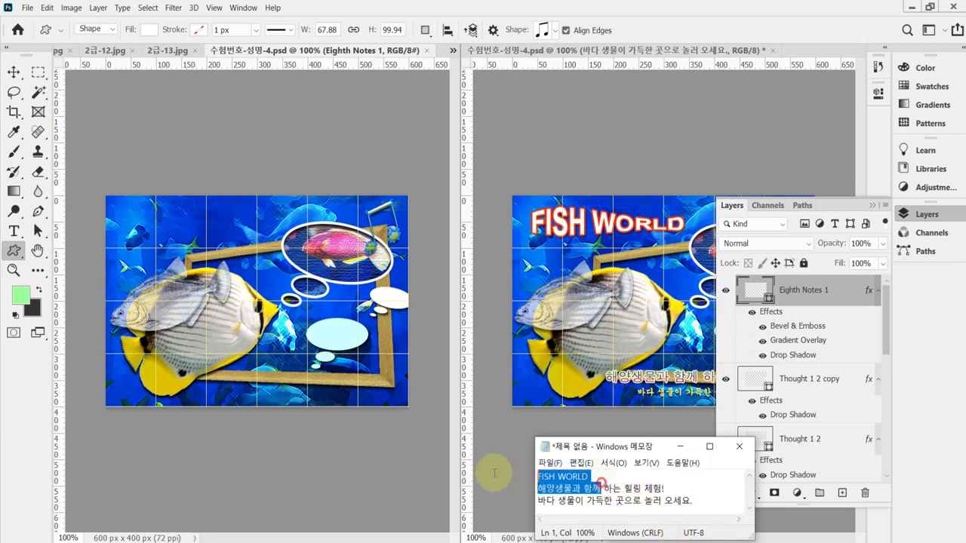
pyautogui.moveTo(602, 489); pyautogui.dragTo(509, 472)
pyautogui.hotkey('ctrl', 'c')
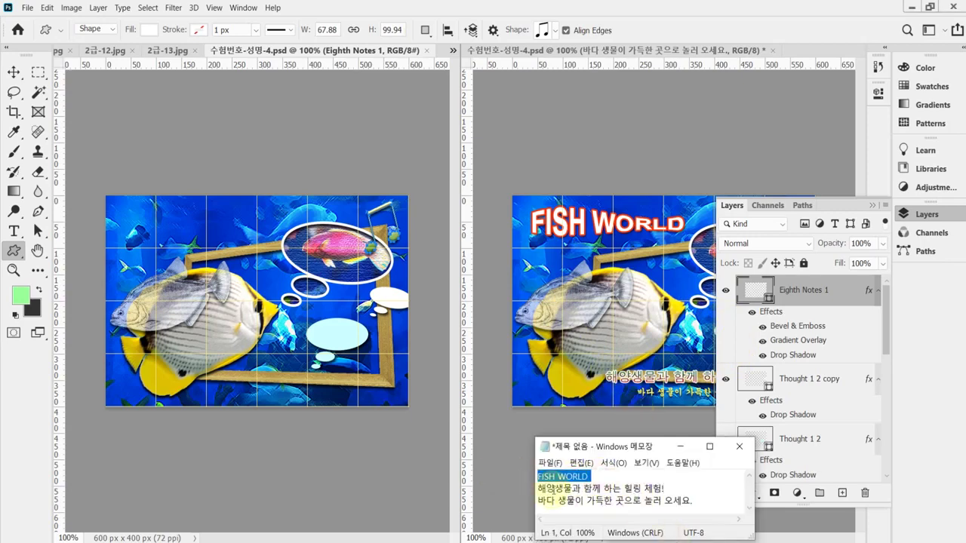
pyautogui.click(368, 133)
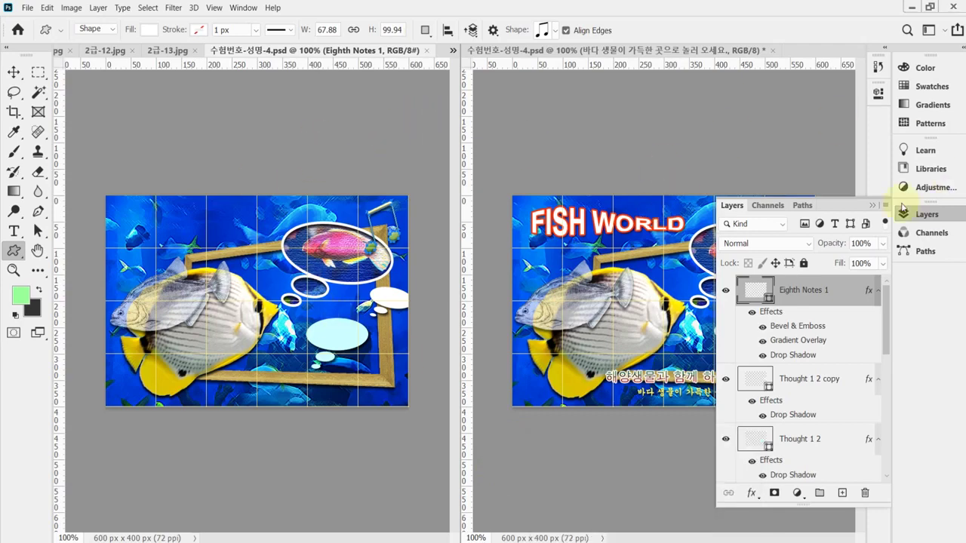
pyautogui.click(928, 214)
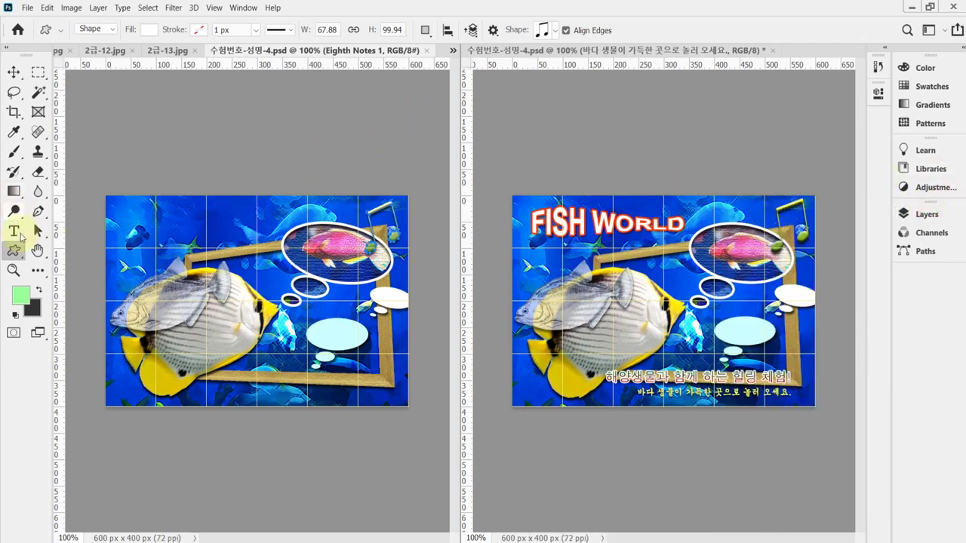
# Start a horizontal text line in the canvas's upper left area and set its font to Arial Bold.
pyautogui.click(14, 233)
pyautogui.rightClick(15, 235)
pyautogui.click(61, 237)
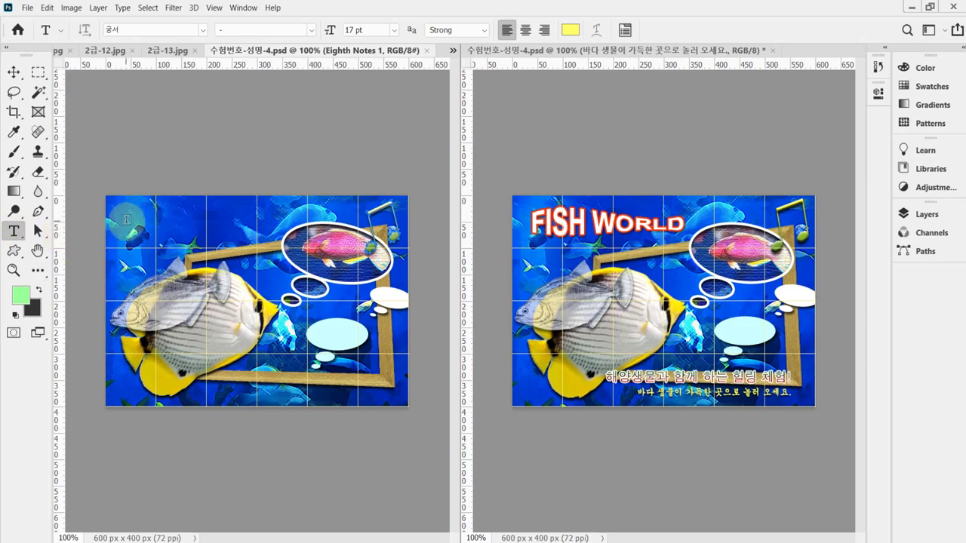
pyautogui.click(127, 220)
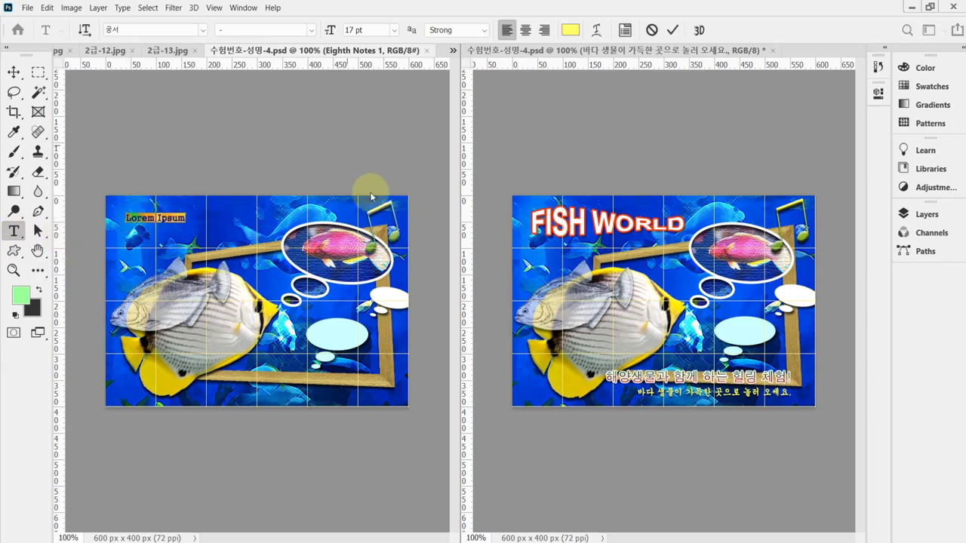
pyautogui.click(162, 32)
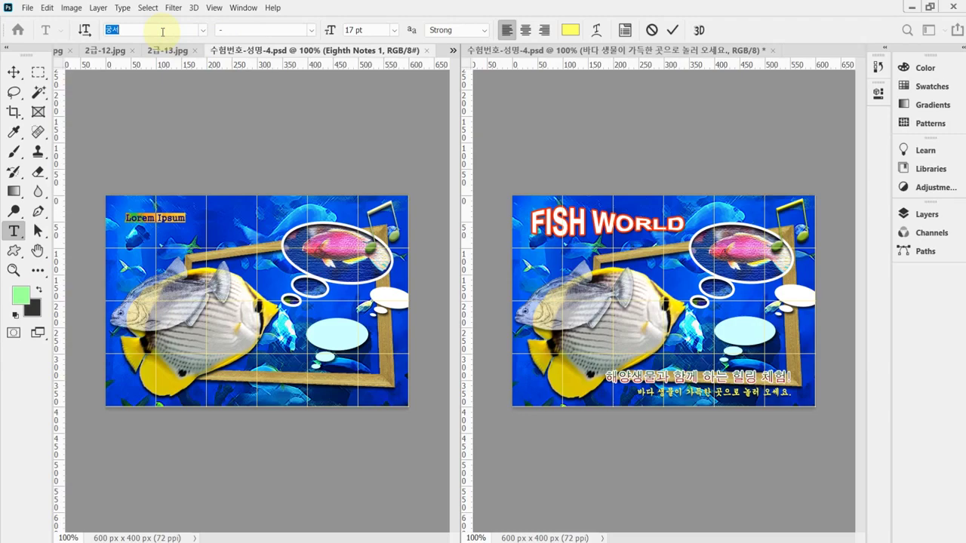
pyautogui.write('ar')
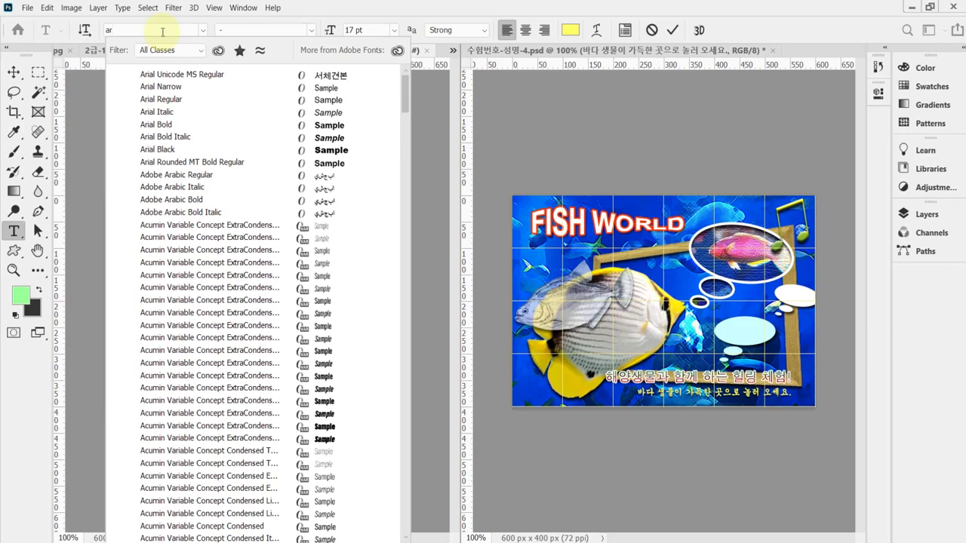
pyautogui.click(168, 126)
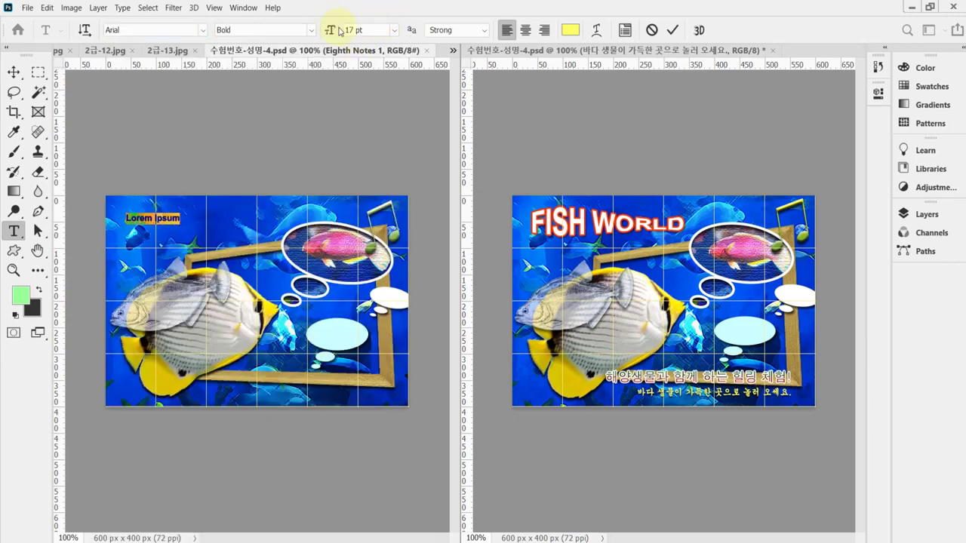
pyautogui.write('48')
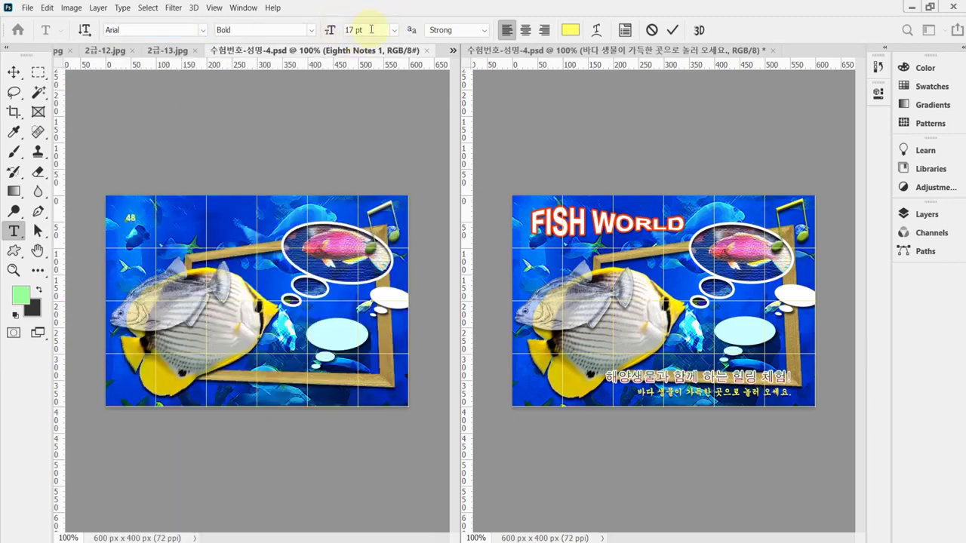
pyautogui.click(370, 30)
pyautogui.write('48')
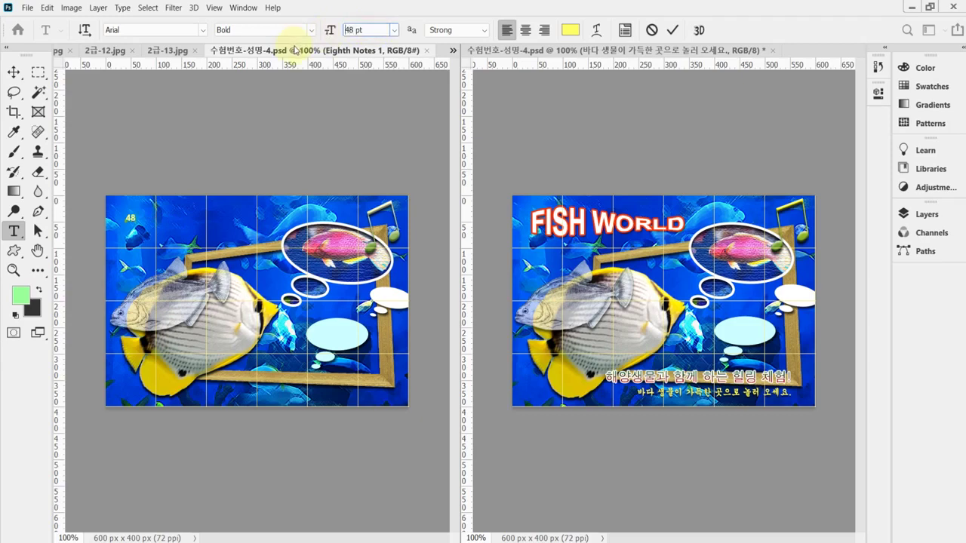
pyautogui.press('Return')
pyautogui.click(570, 30)
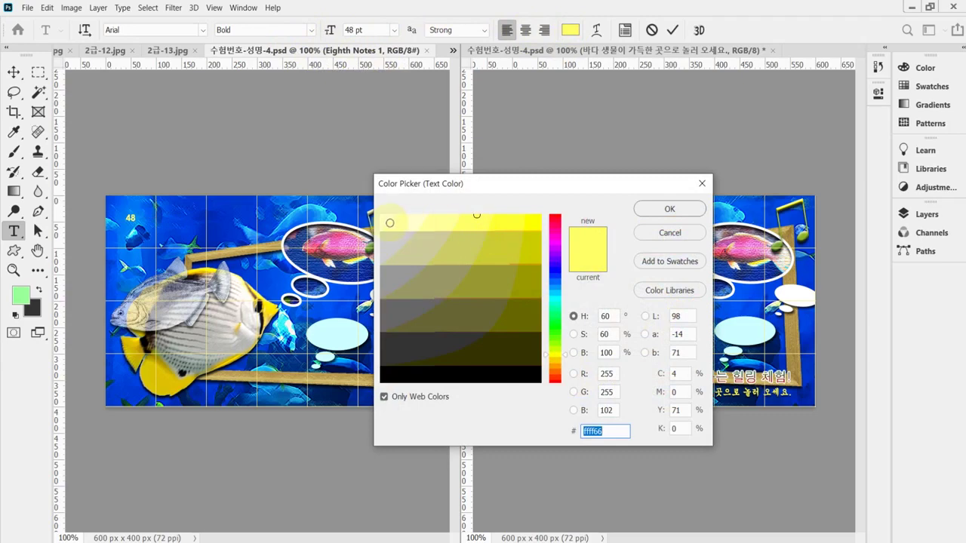
pyautogui.click(381, 216)
pyautogui.click(656, 210)
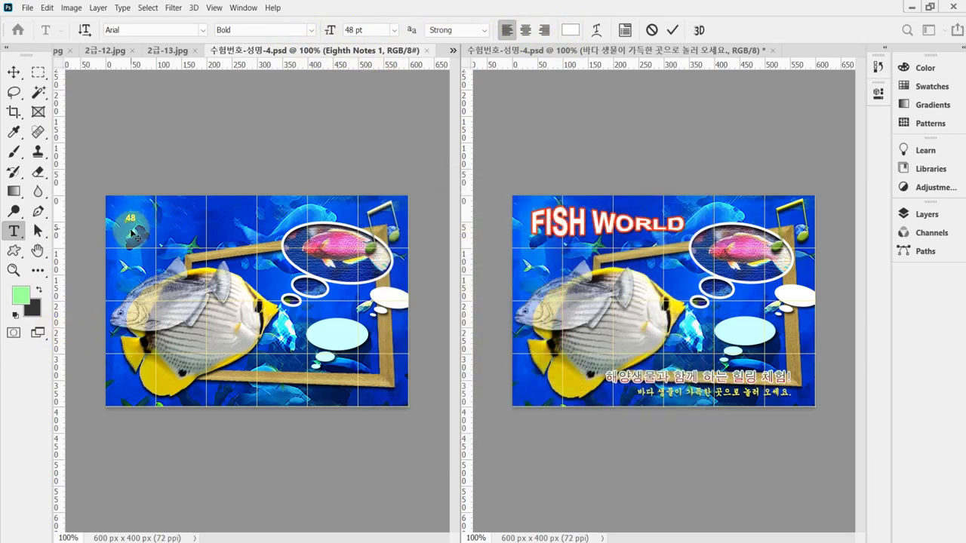
# Paste the title FISH WORLD into the text line and set its font size to 48 pt.
pyautogui.hotkey('ctrl', 'v')
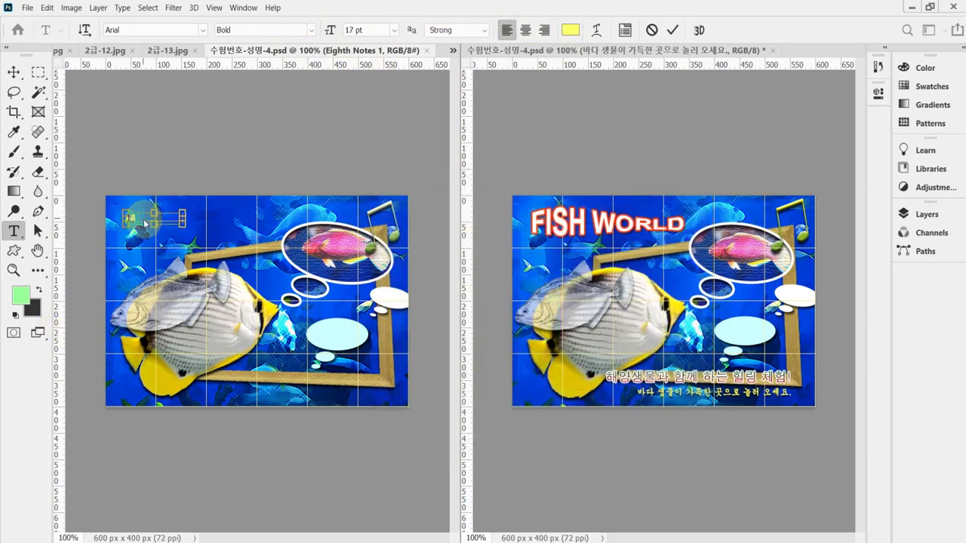
pyautogui.hotkey('ctrl', 'a')
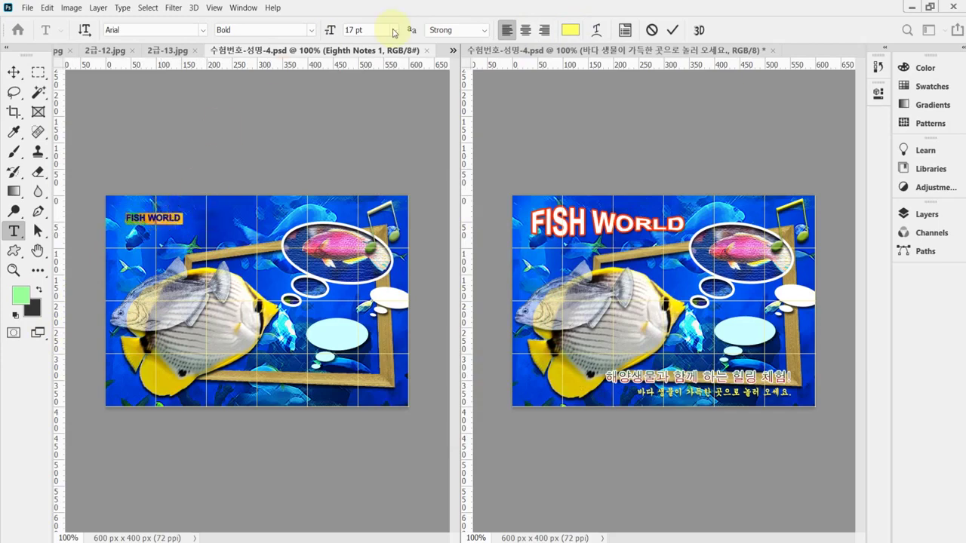
pyautogui.moveTo(378, 30); pyautogui.dragTo(306, 30)
pyautogui.write('48')
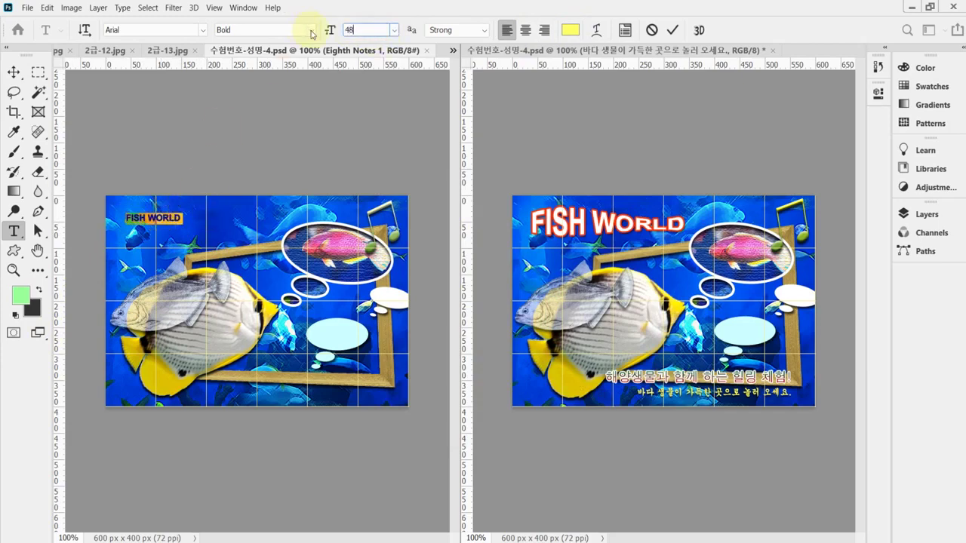
pyautogui.press('Return')
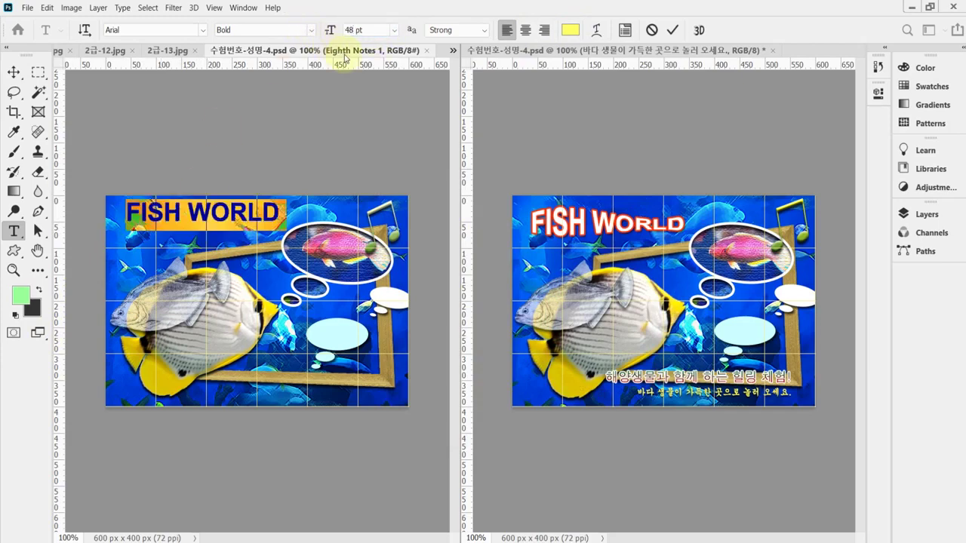
# Color the FISH WORLD title white (#ffffff) and move it slightly down in the canvas's upper left area to match the sample.
pyautogui.click(571, 30)
pyautogui.click(381, 218)
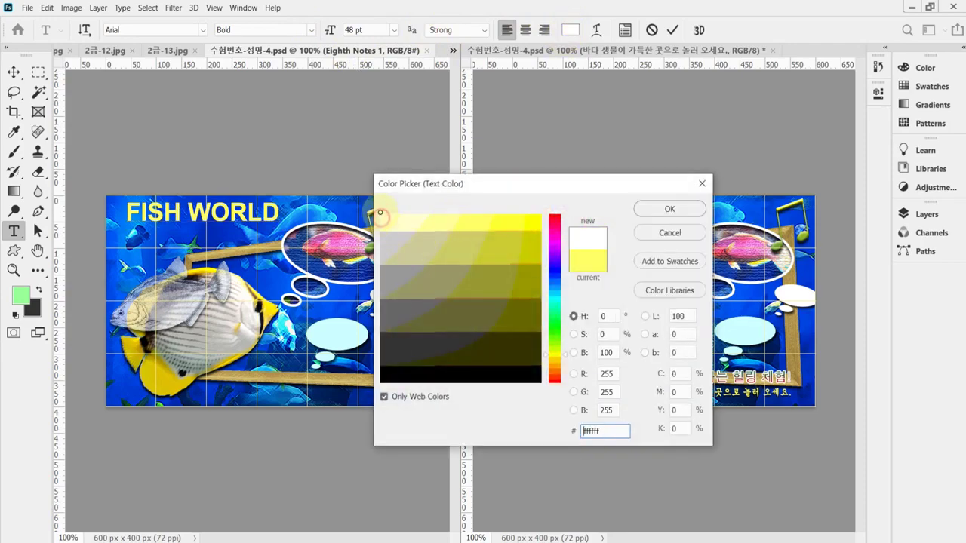
pyautogui.click(649, 209)
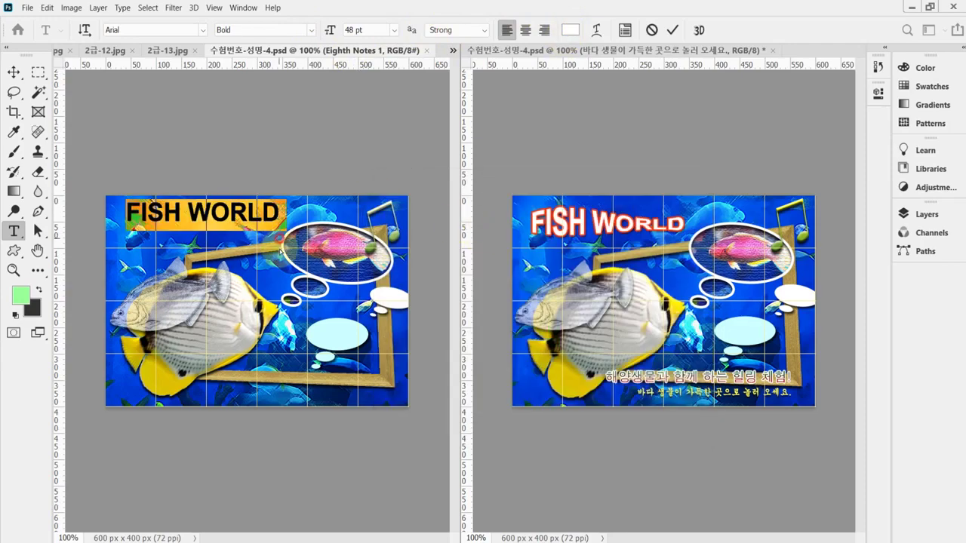
pyautogui.moveTo(280, 252); pyautogui.dragTo(281, 263)
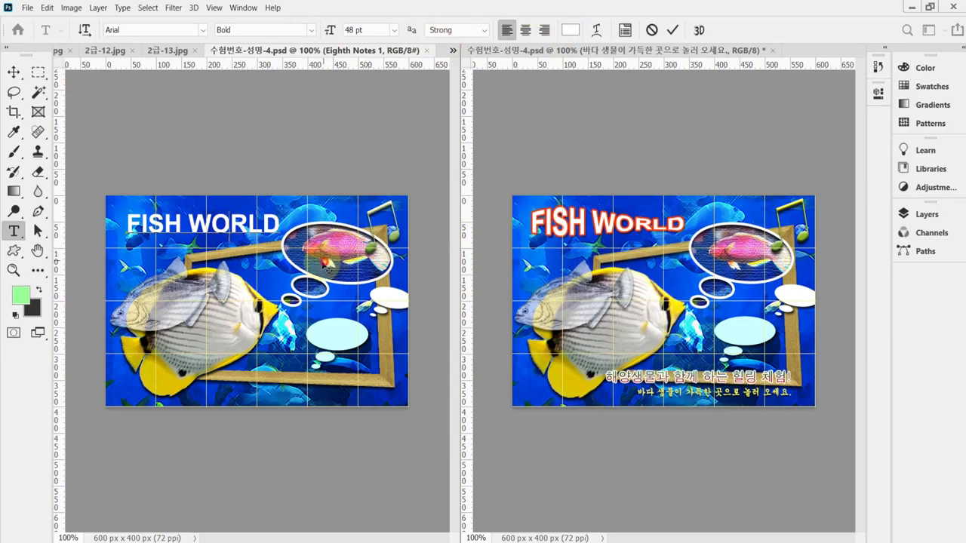
pyautogui.hotkey('ctrl', 'Up')
pyautogui.hotkey('ctrl', 'Up')
pyautogui.click(534, 202)
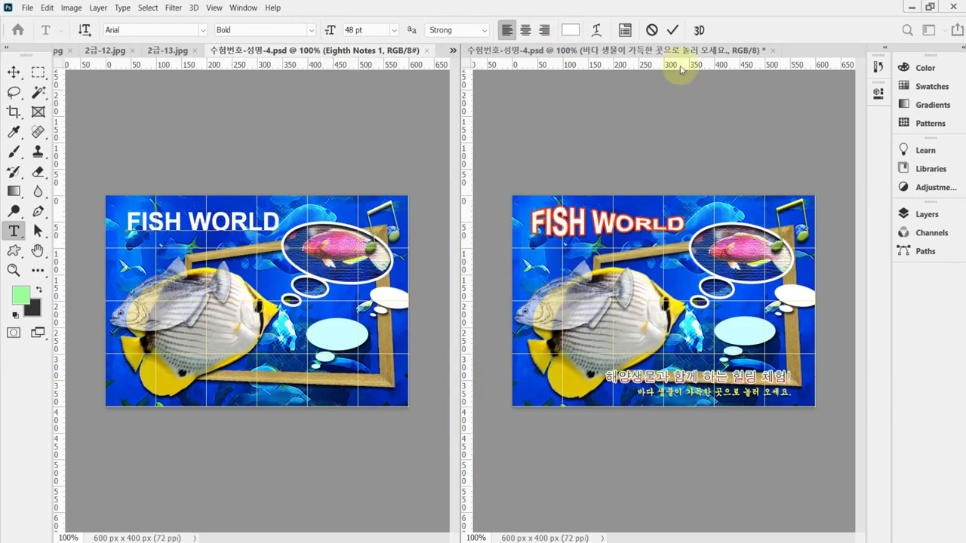
# Warp the FISH WORLD title with the Fish style at a 40% horizontal bend and commit the text.
pyautogui.click(596, 31)
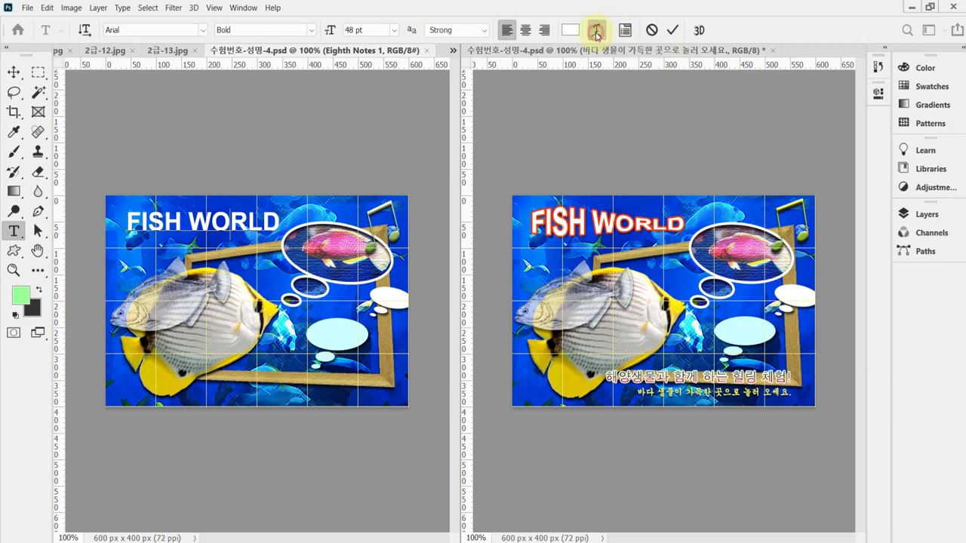
pyautogui.click(504, 130)
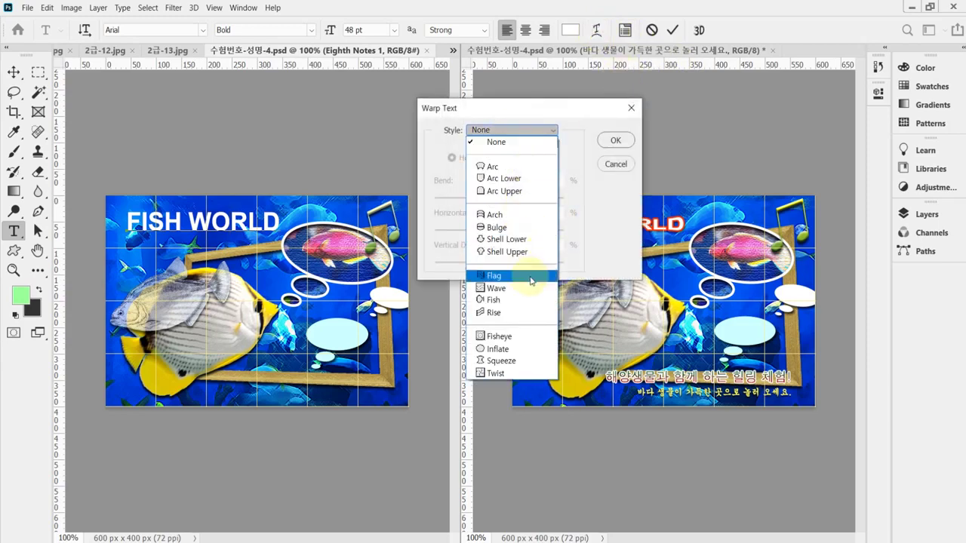
pyautogui.click(494, 300)
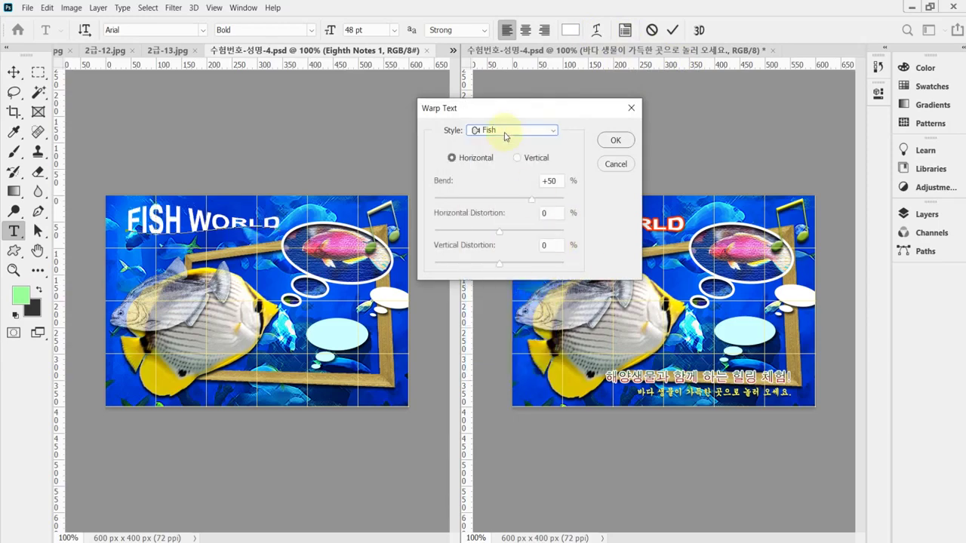
pyautogui.moveTo(508, 116); pyautogui.dragTo(428, 86)
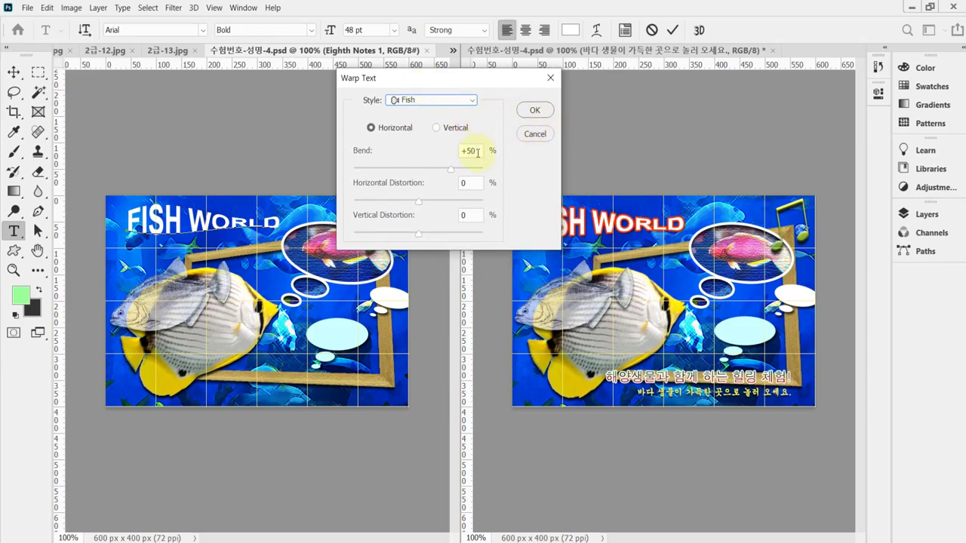
pyautogui.moveTo(477, 152); pyautogui.dragTo(428, 159)
pyautogui.write('40')
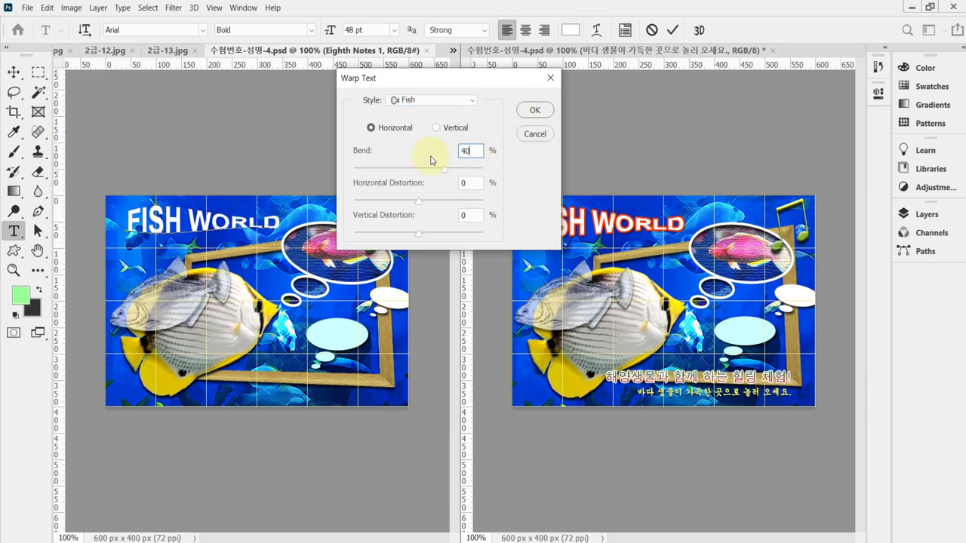
pyautogui.press('Return')
pyautogui.hotkey('ctrl', 'Return')
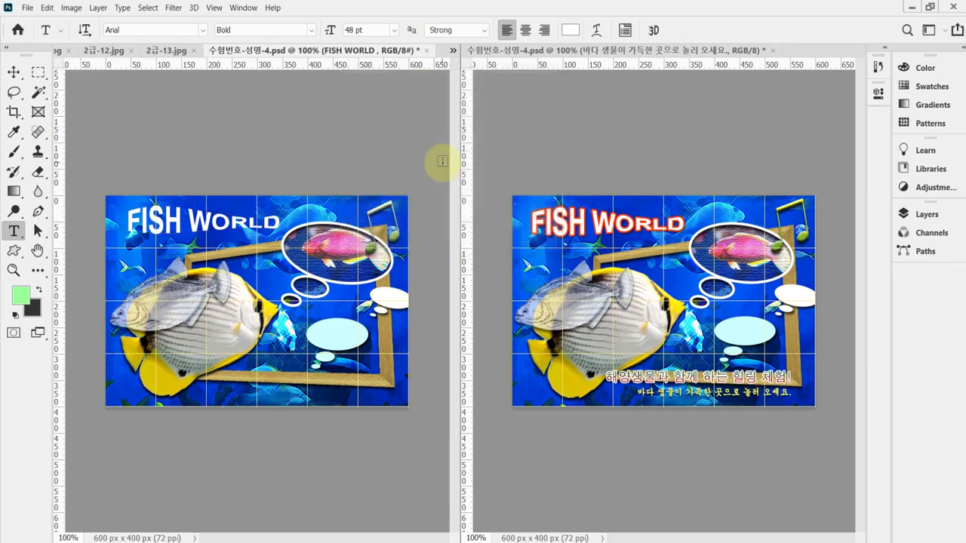
# Add a 3 px outside stroke in #ff3300 to the FISH WORLD layer.
pyautogui.click(926, 214)
pyautogui.click(750, 493)
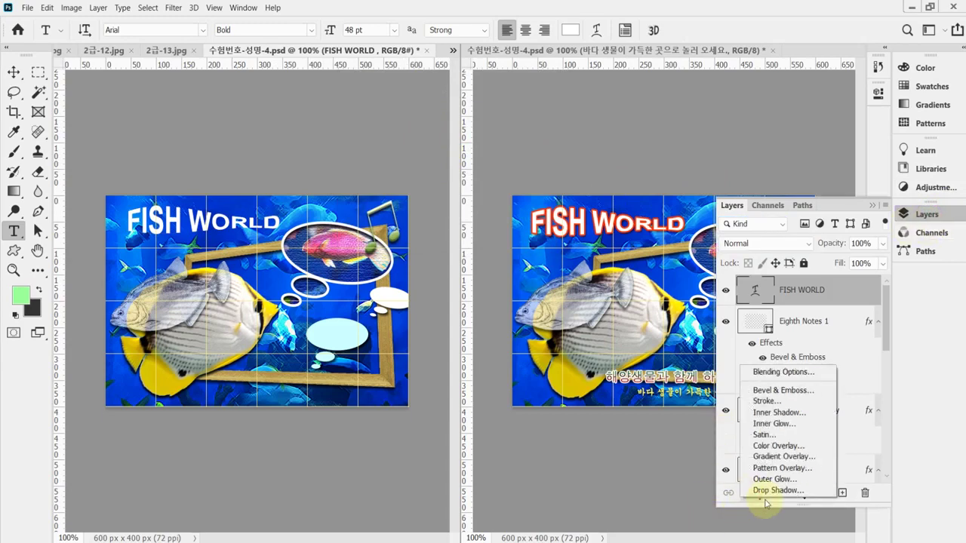
pyautogui.click(793, 403)
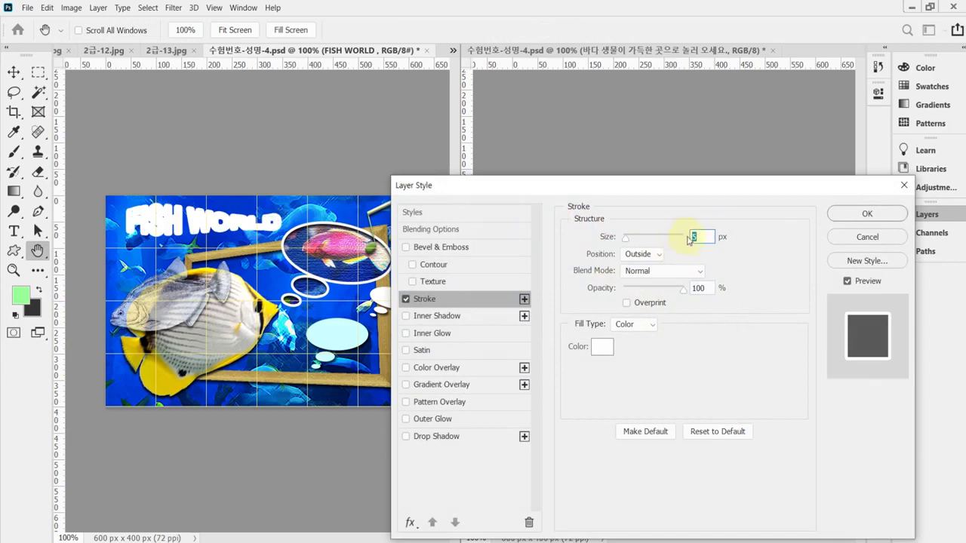
pyautogui.write('3')
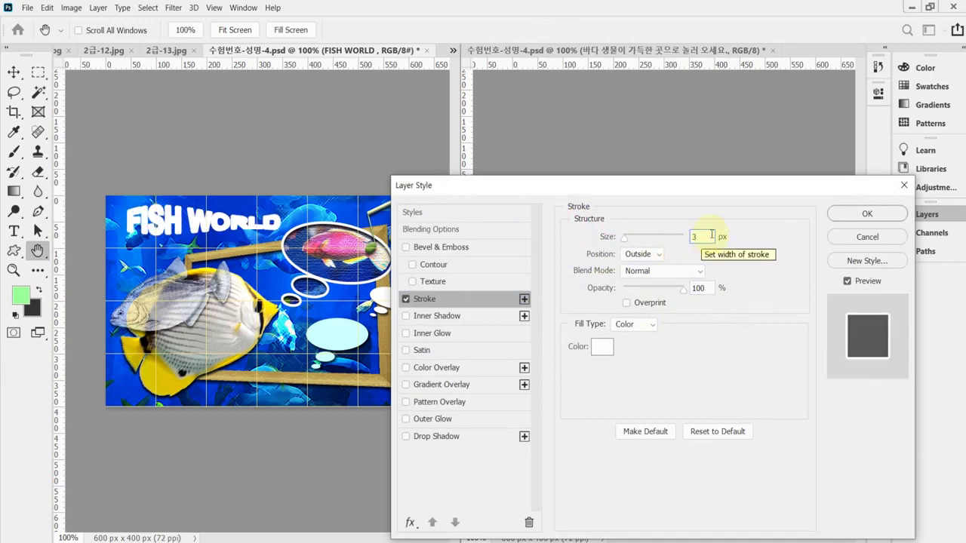
pyautogui.click(608, 347)
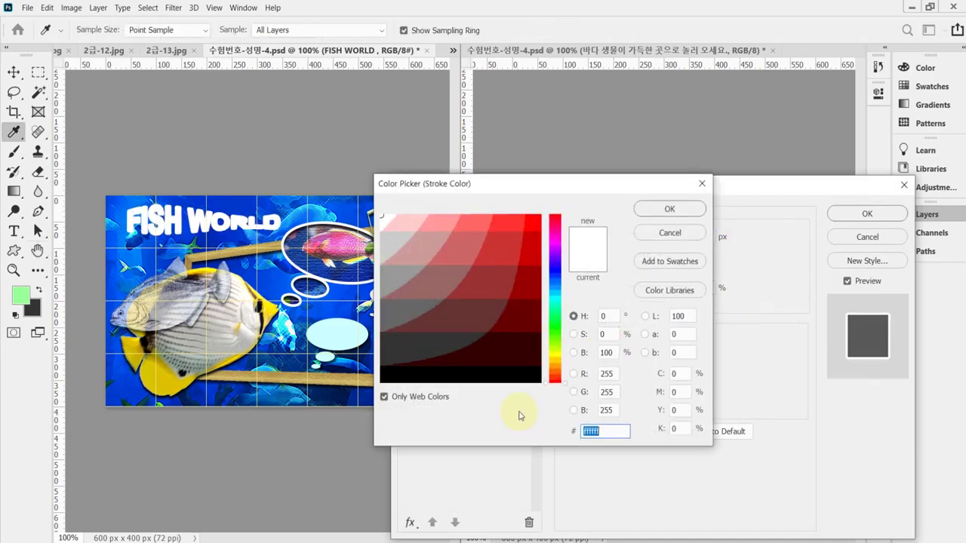
pyautogui.write('f30')
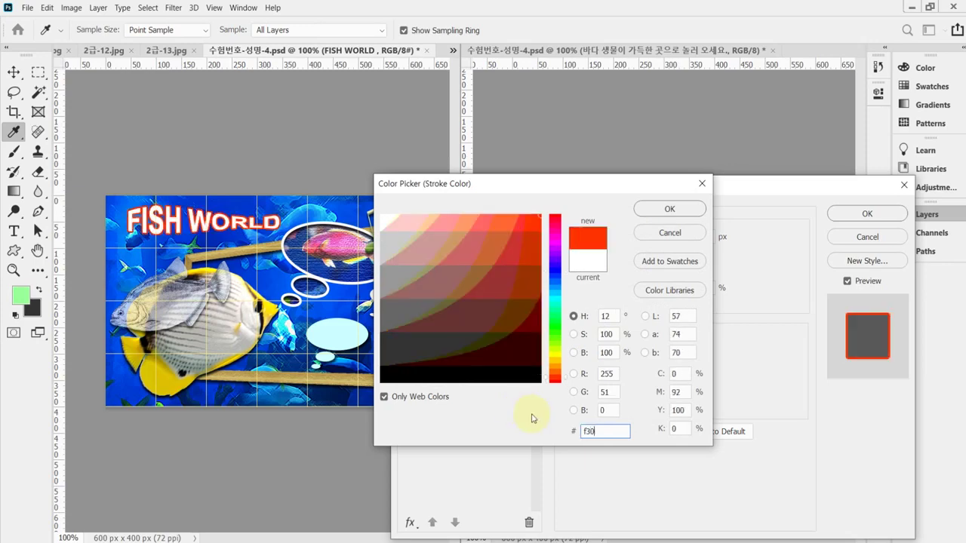
pyautogui.press('Return')
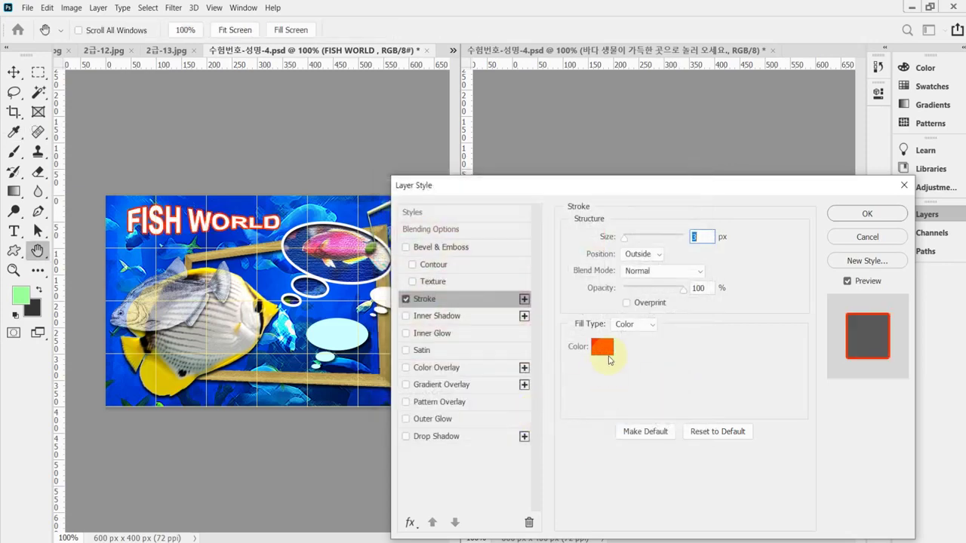
# Add a drop shadow at a 120° angle to the FISH WORLD title, apply the layer style and save the document.
pyautogui.click(453, 438)
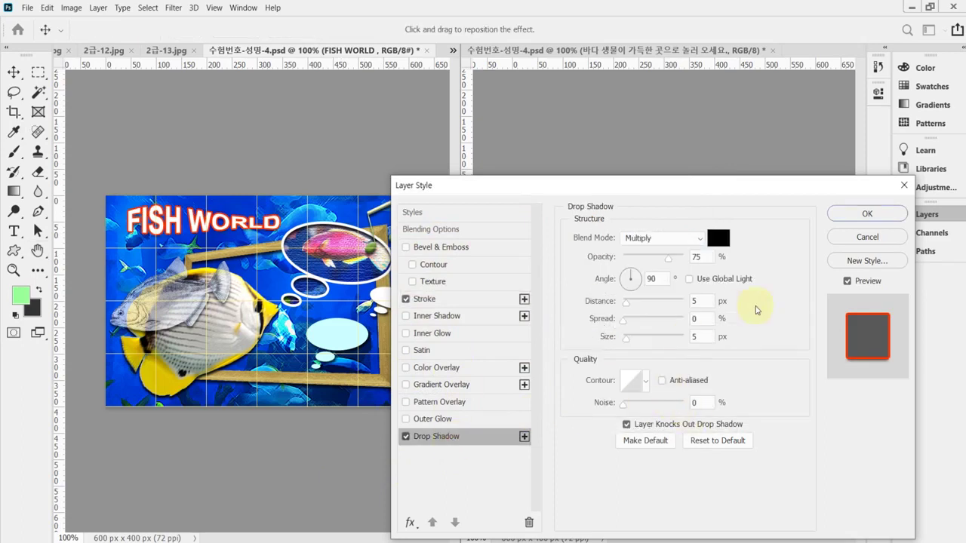
pyautogui.doubleClick(650, 279)
pyautogui.write('120')
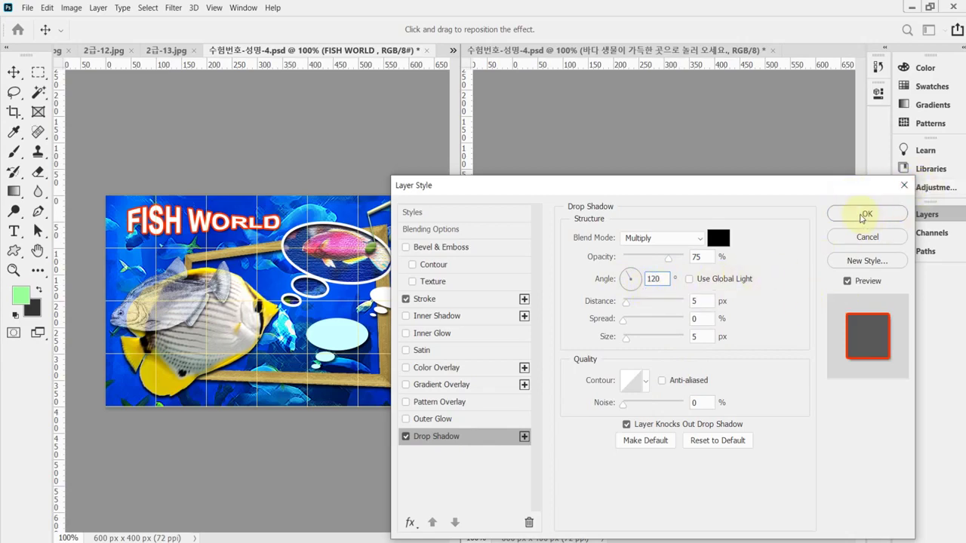
pyautogui.click(862, 218)
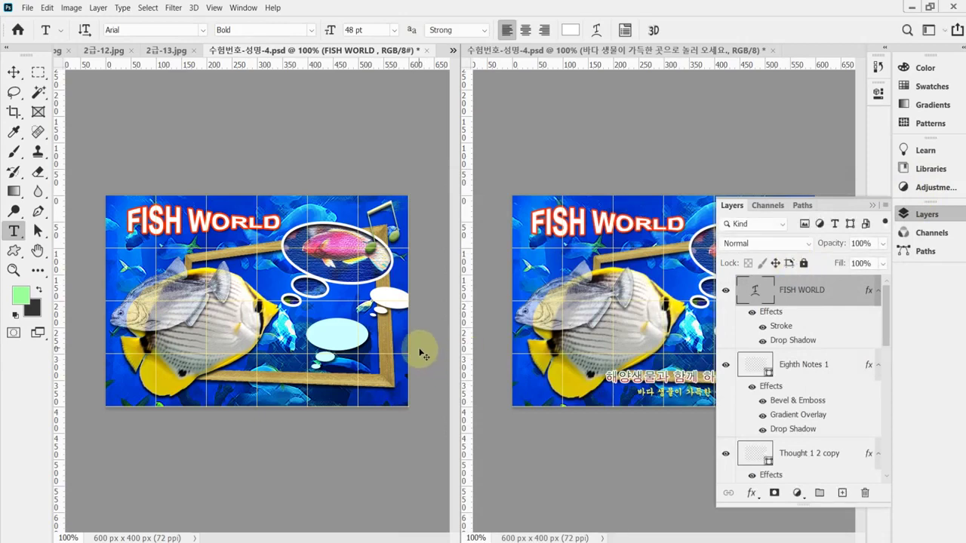
pyautogui.hotkey('ctrl', 's')
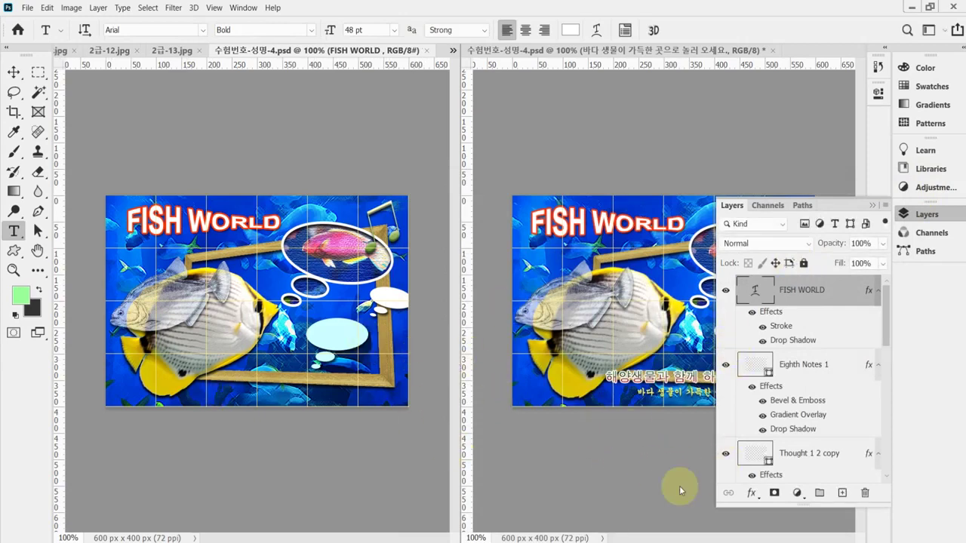
pyautogui.click(902, 214)
# Check the text effects in the Acrobat Reader PDF, return to Photoshop and copy the sample's two Korean text lines into the working document, saving it.
pyautogui.hotkey('alt', 'Tab')
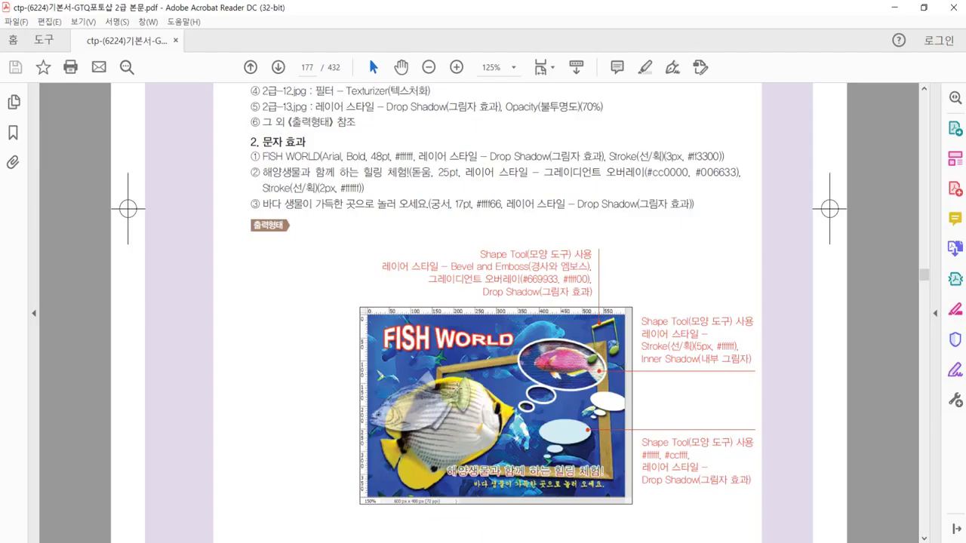
pyautogui.scroll(3, 379, 340)
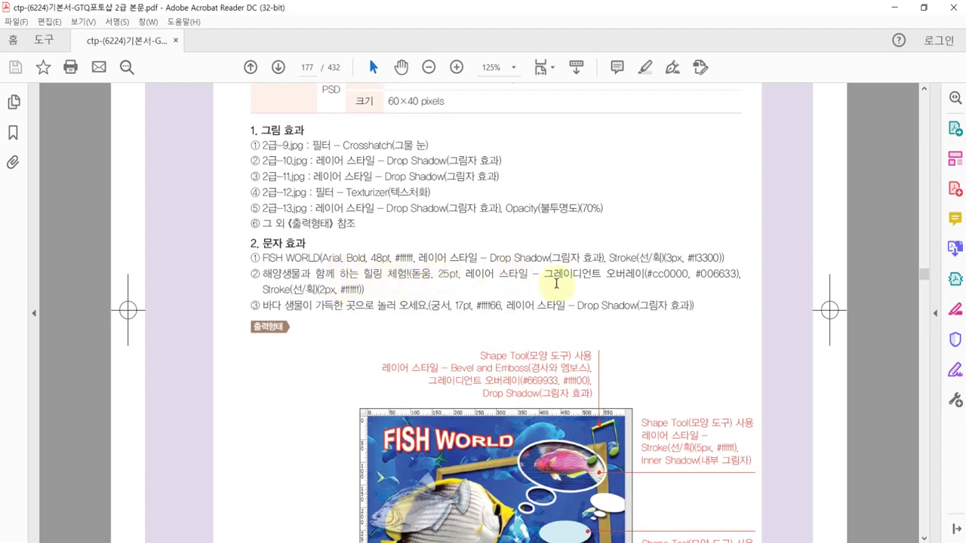
pyautogui.hotkey('alt', 'Tab')
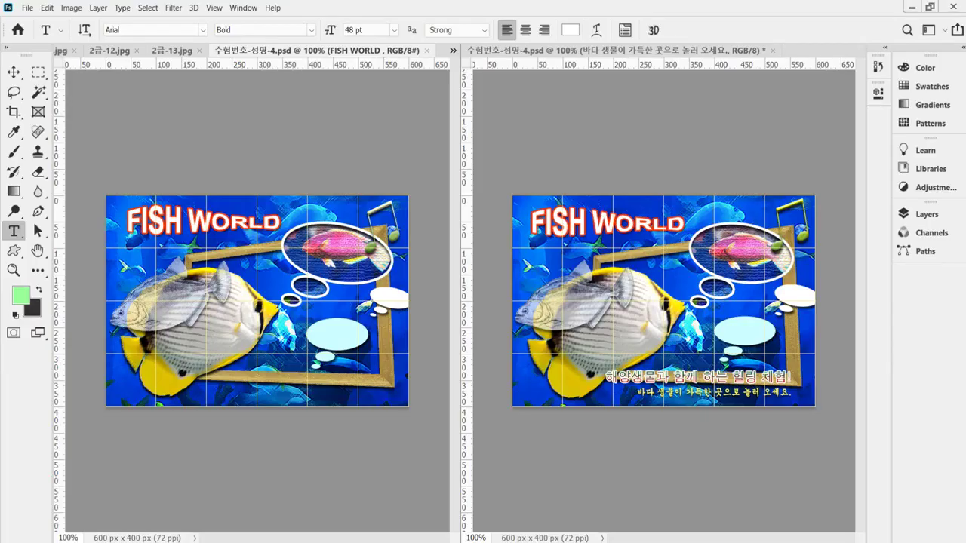
pyautogui.click(13, 71)
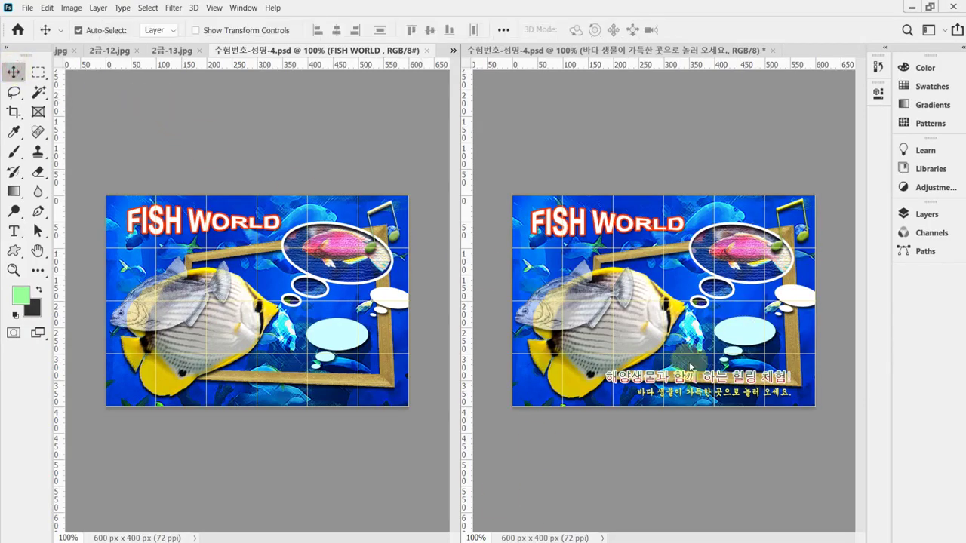
pyautogui.click(653, 394)
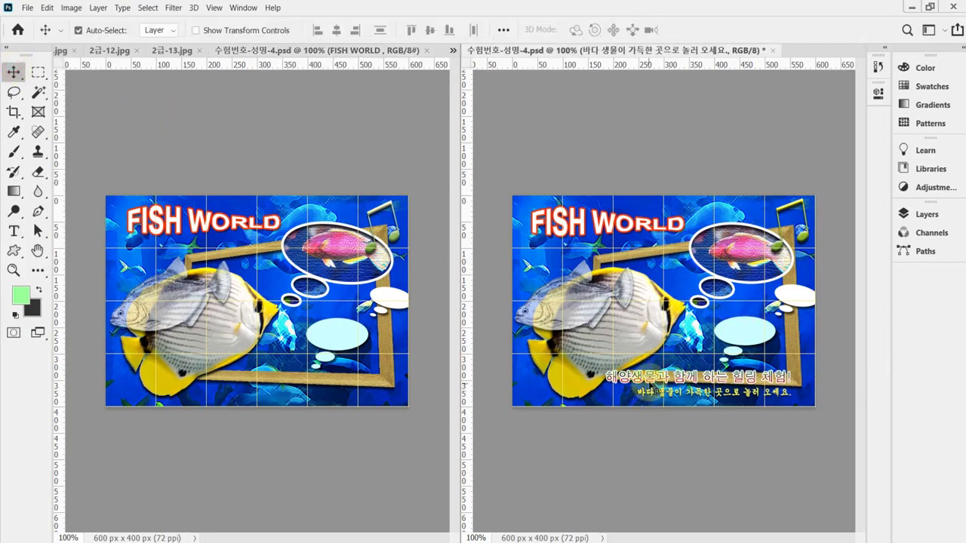
pyautogui.moveTo(654, 394); pyautogui.dragTo(332, 394)
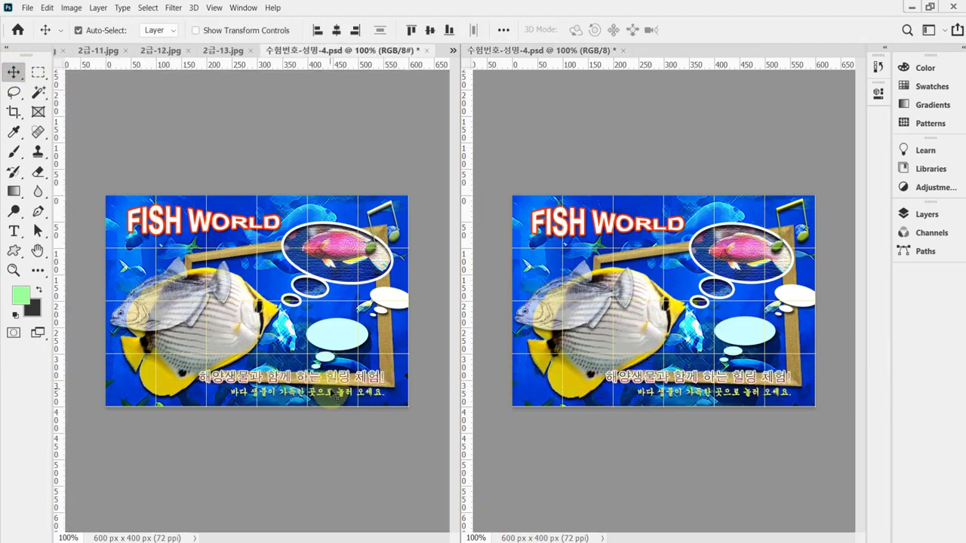
pyautogui.hotkey('ctrl', 's')
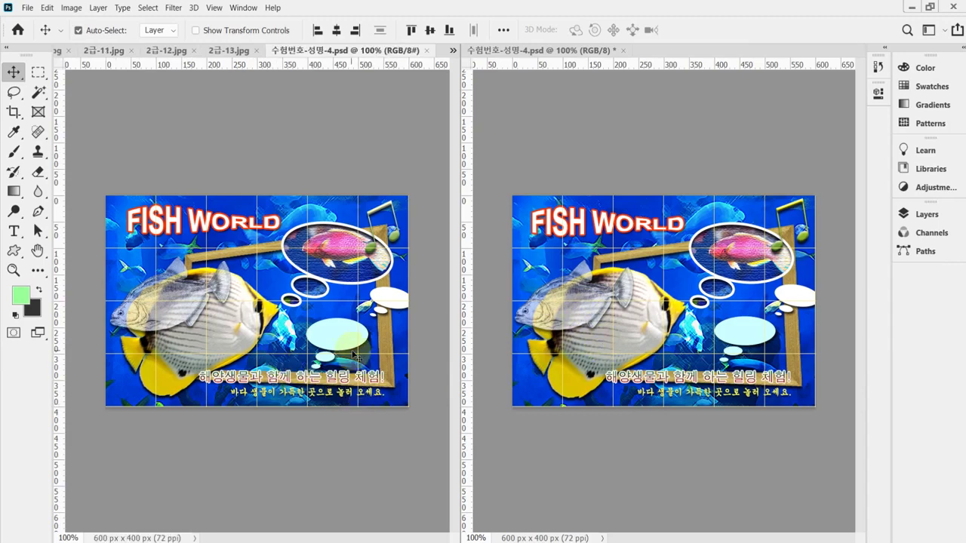
# Hide the grid and save the page as 수험번호-성명-4.jpg in the 문서 > GTQ folder, in JPEG format at quality 8.
pyautogui.hotkey('ctrl', "'")
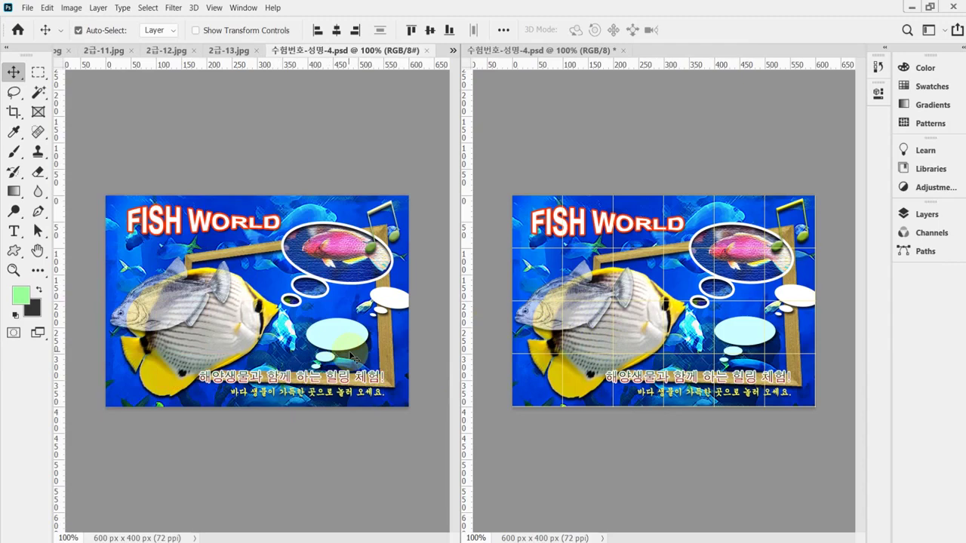
pyautogui.press('ctrl')
pyautogui.hotkey('ctrl', 'shift', 's')
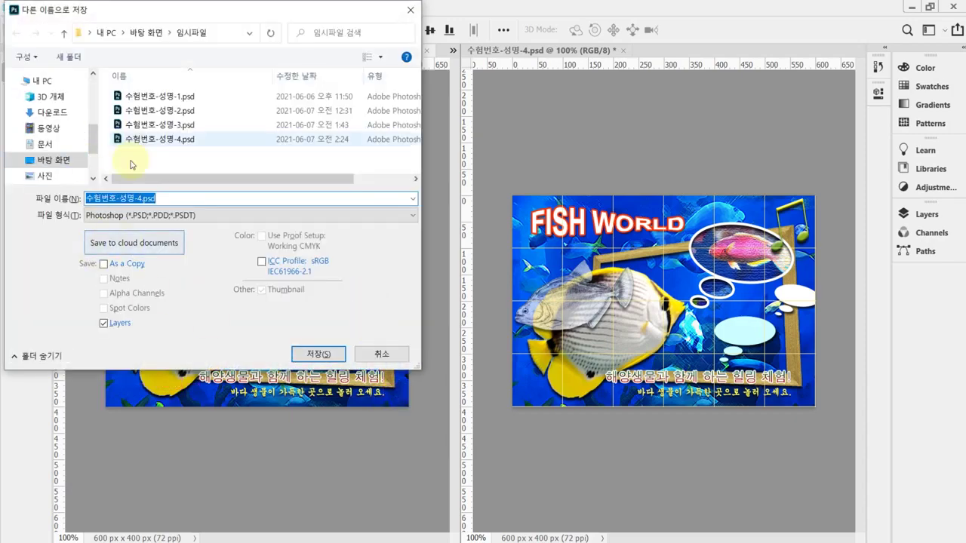
pyautogui.click(42, 80)
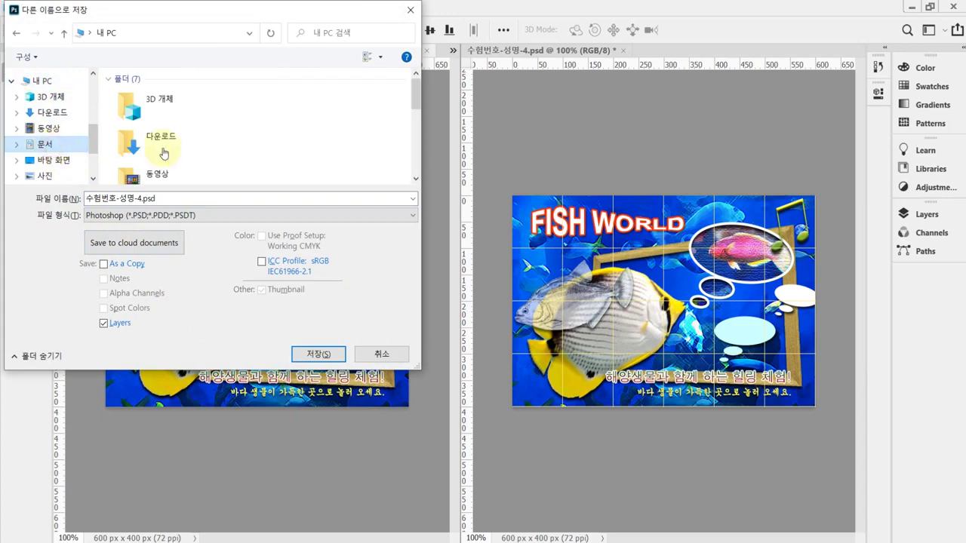
pyautogui.click(45, 143)
pyautogui.scroll(-2, 165, 164)
pyautogui.doubleClick(165, 165)
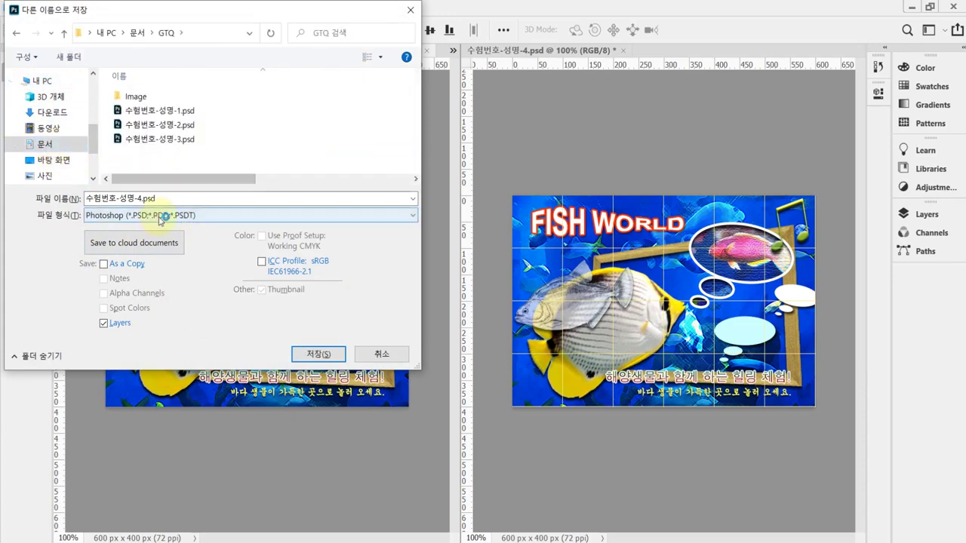
pyautogui.click(172, 216)
pyautogui.click(189, 325)
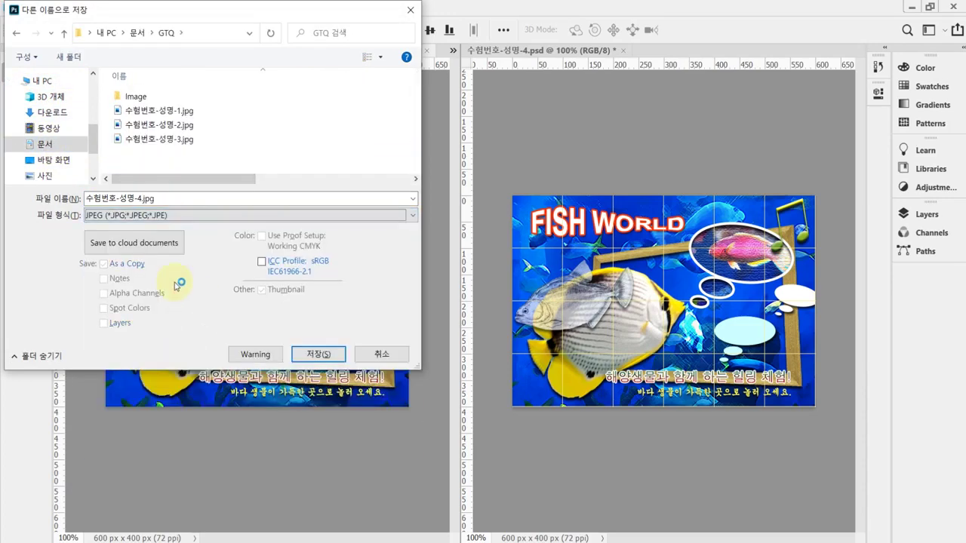
pyautogui.click(293, 351)
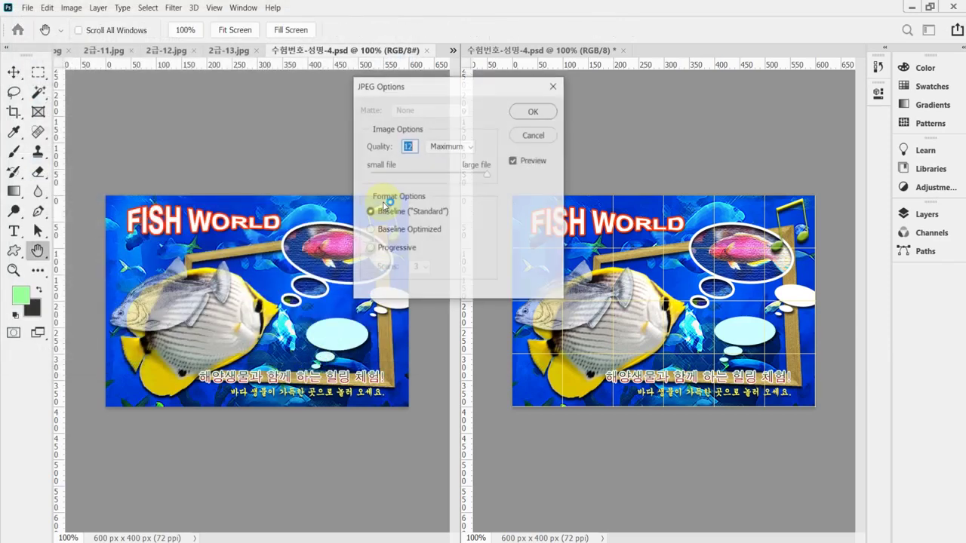
pyautogui.write('8')
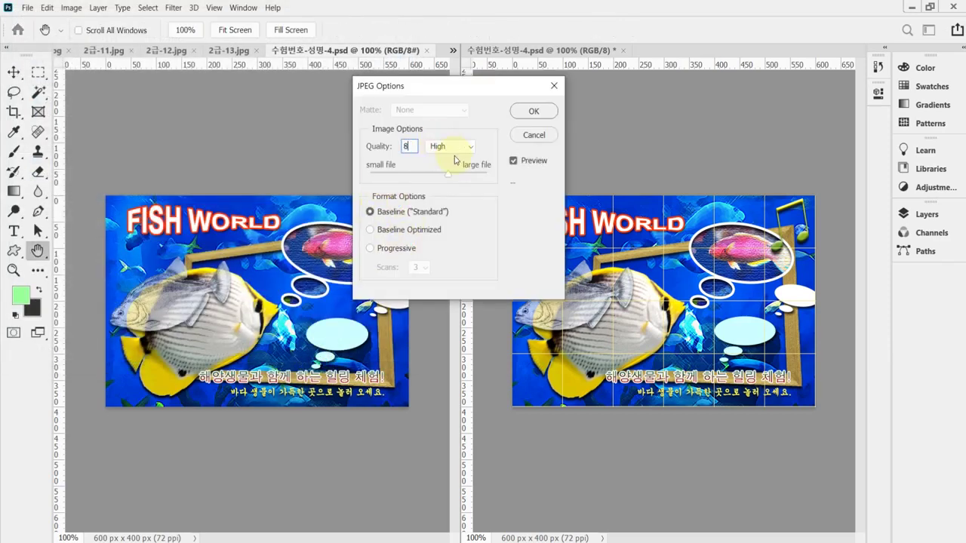
pyautogui.press('Return')
# Resize the FISH WORLD image to 60 px wide with its proportions linked.
pyautogui.click(72, 8)
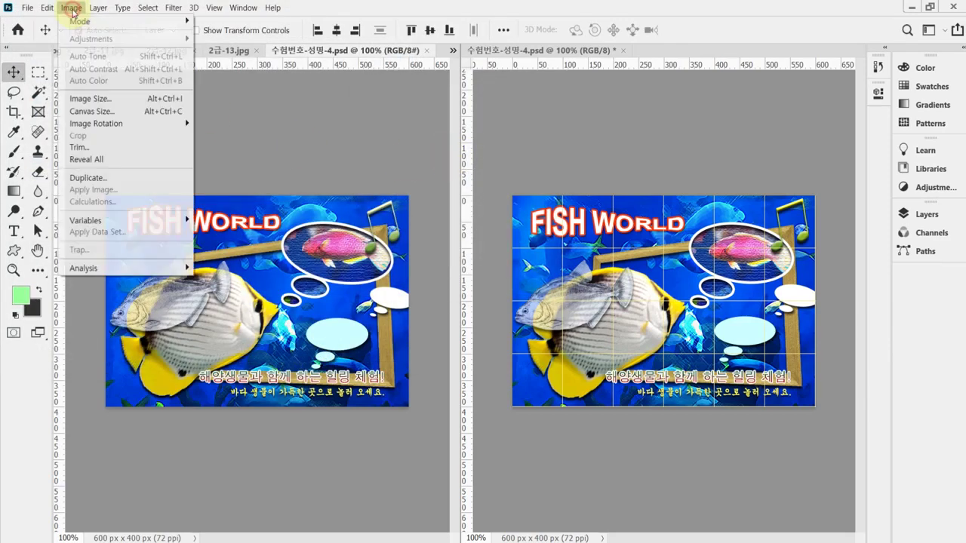
pyautogui.click(114, 98)
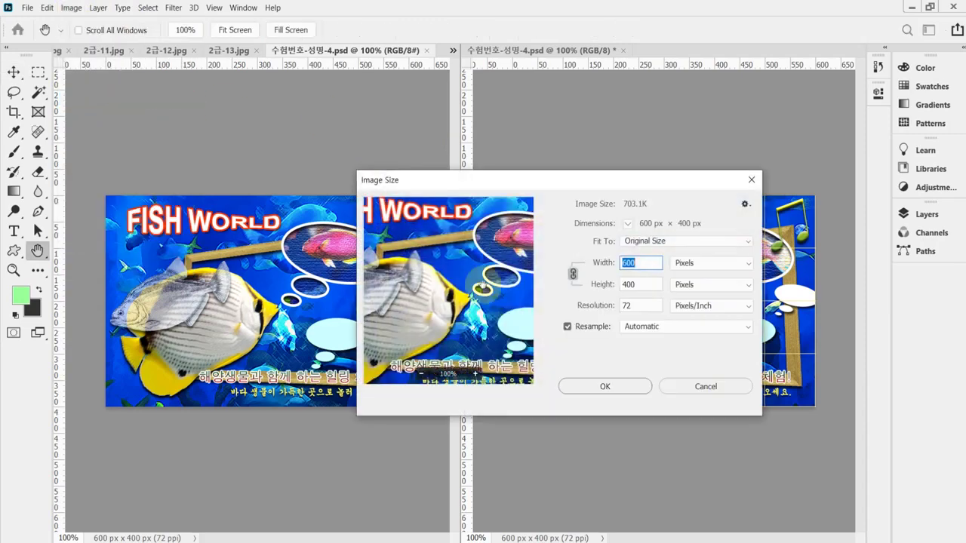
pyautogui.write('60')
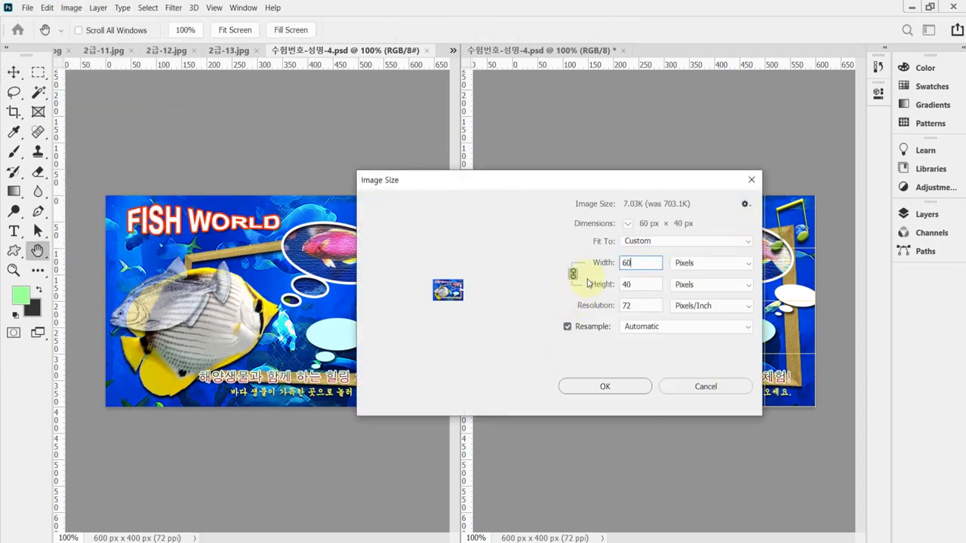
pyautogui.press('Return')
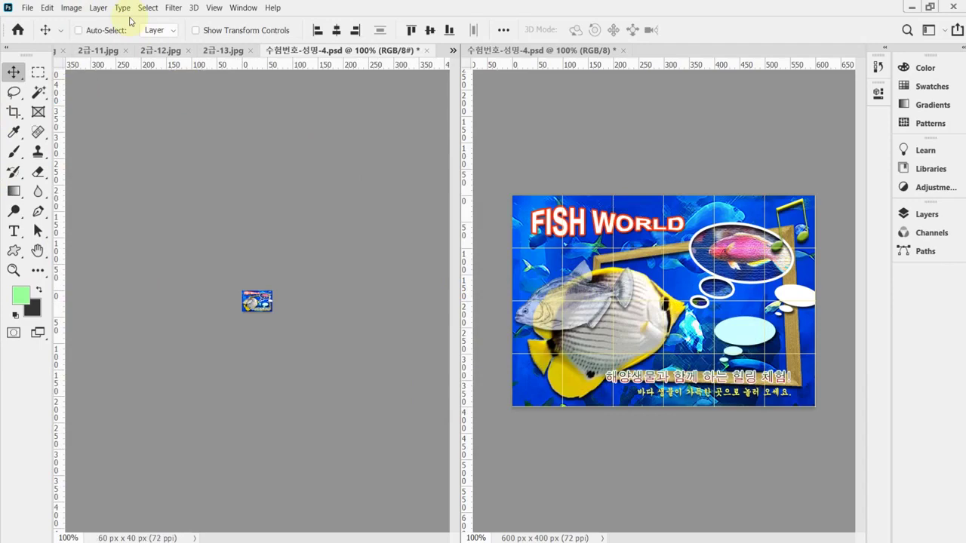
# Save the reduced image as the layered Photoshop file 수험번호-성명-4.psd in the 문서 > GTQ folder.
pyautogui.hotkey('ctrl', 'shift', 's')
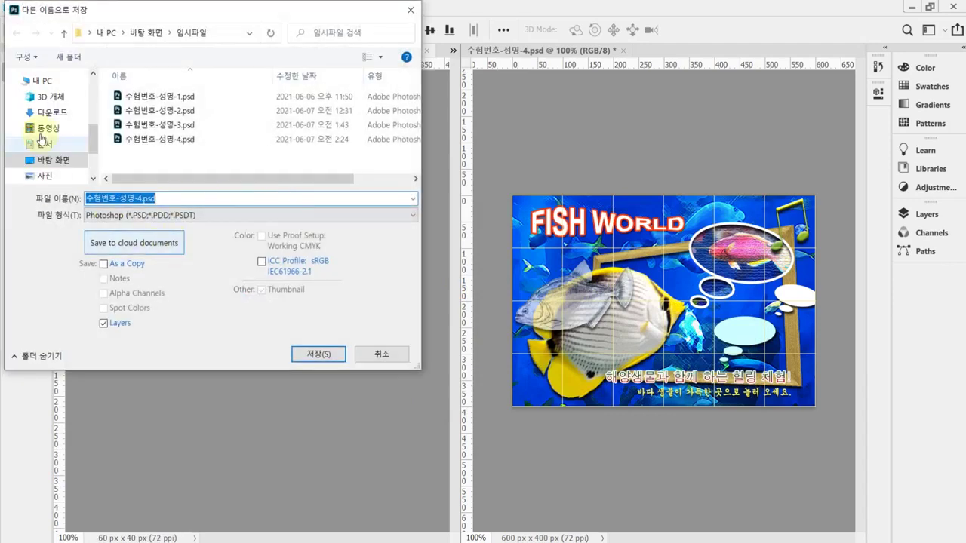
pyautogui.scroll(2, 46, 121)
pyautogui.click(55, 88)
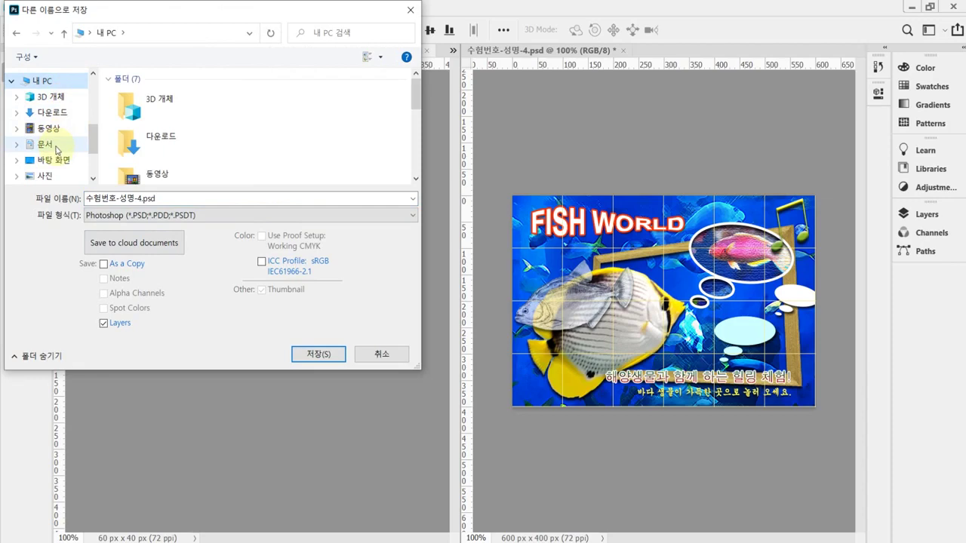
pyautogui.click(55, 145)
pyautogui.scroll(-1, 205, 167)
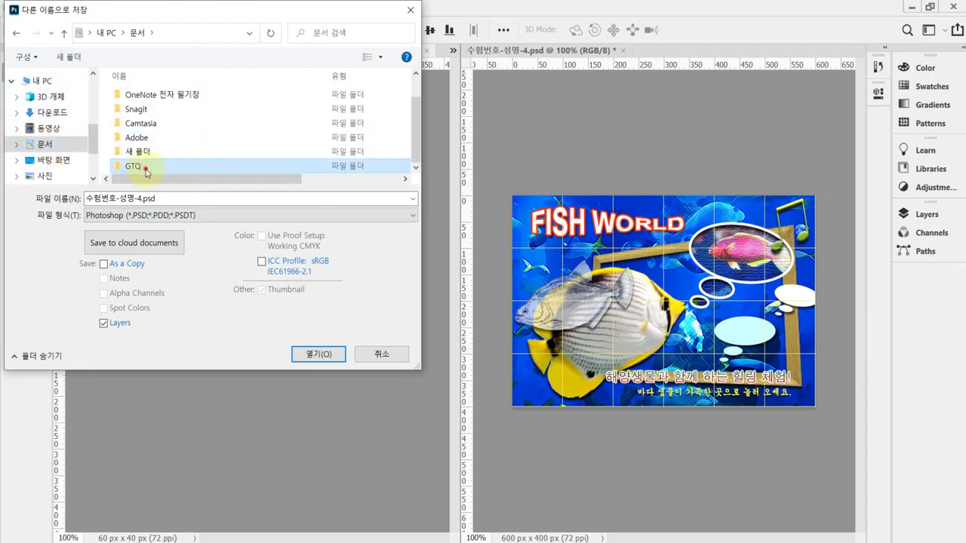
pyautogui.doubleClick(146, 170)
pyautogui.click(318, 354)
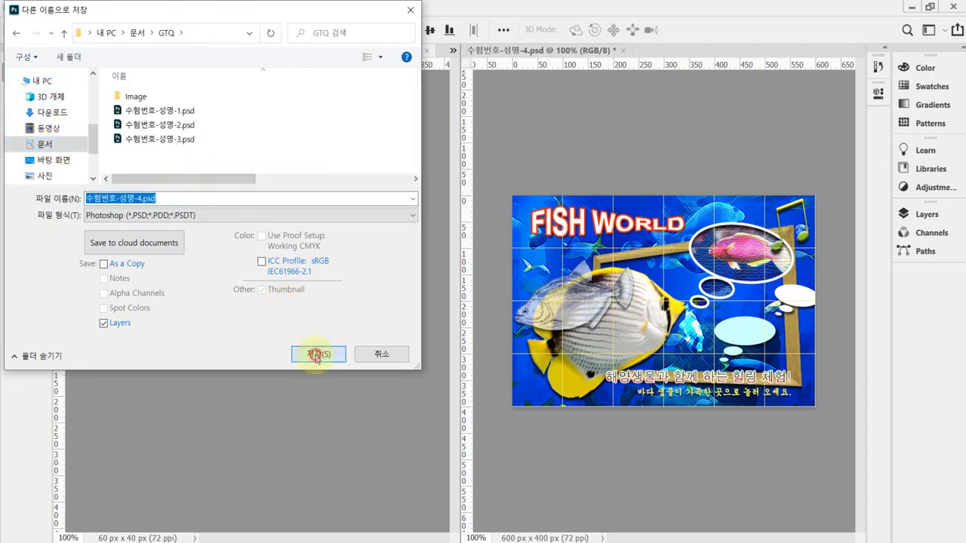
pyautogui.click(564, 119)
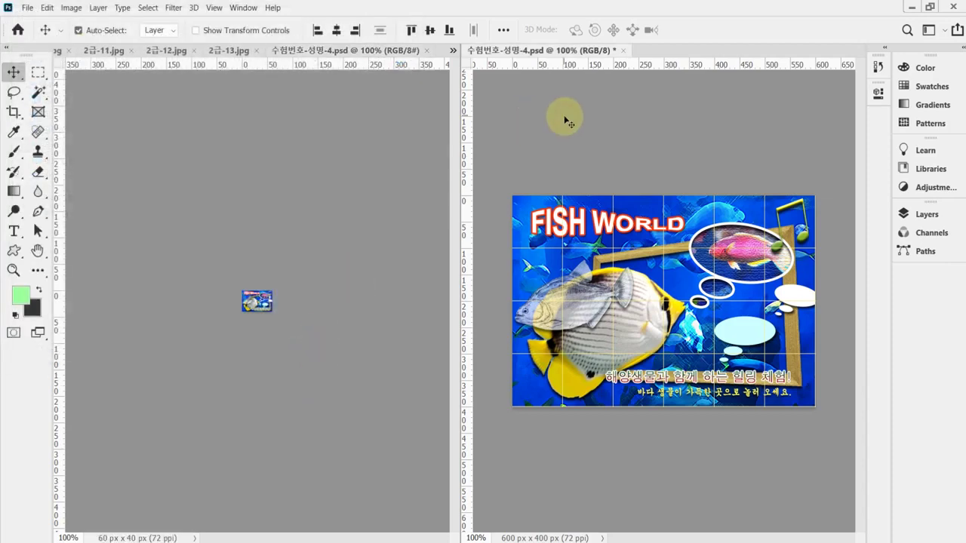